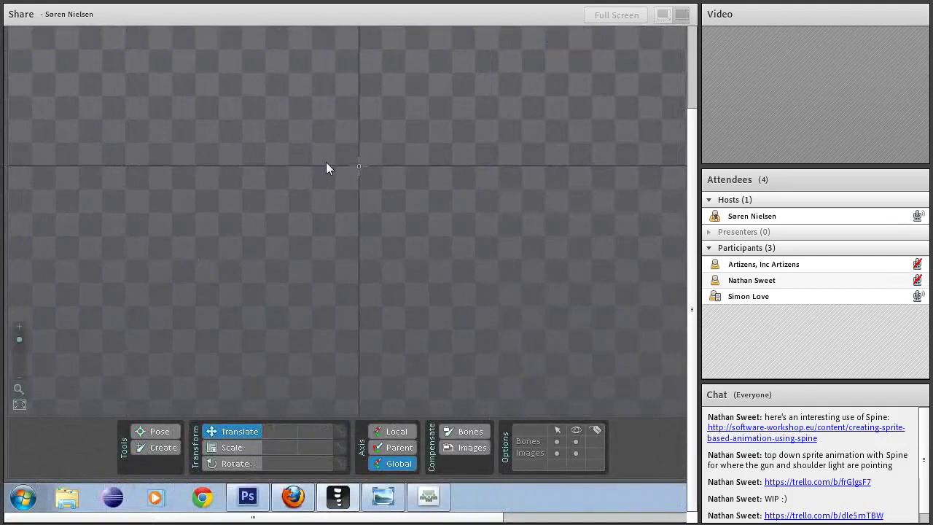
Look over the setup workspace, including the canvas origin, the transform and axis tools, and the skeleton hierarchy
scroll(339, 120, "up", 3)
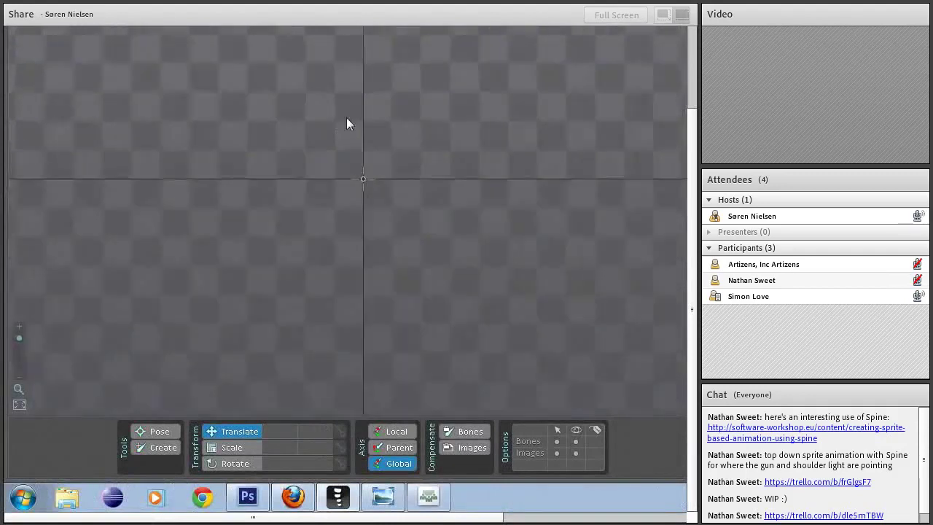
scroll(350, 188, "down", 2)
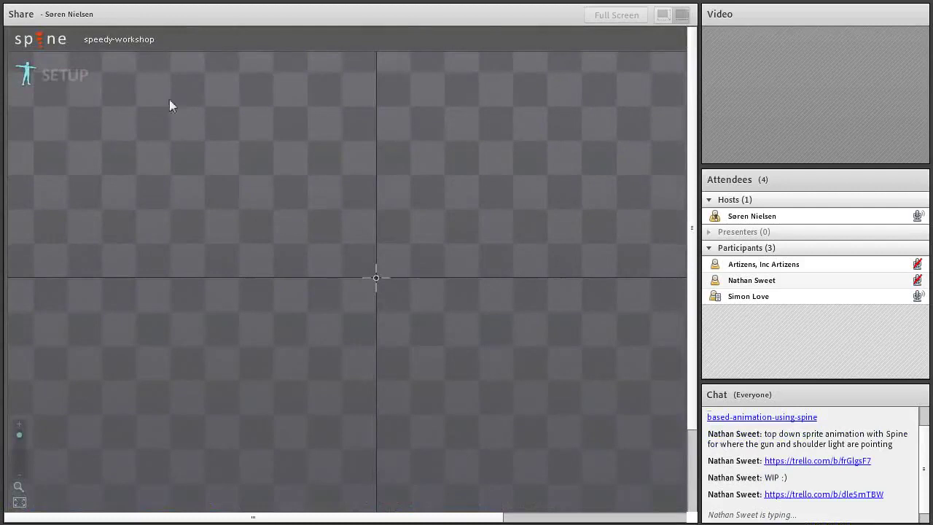
scroll(369, 213, "up", 3)
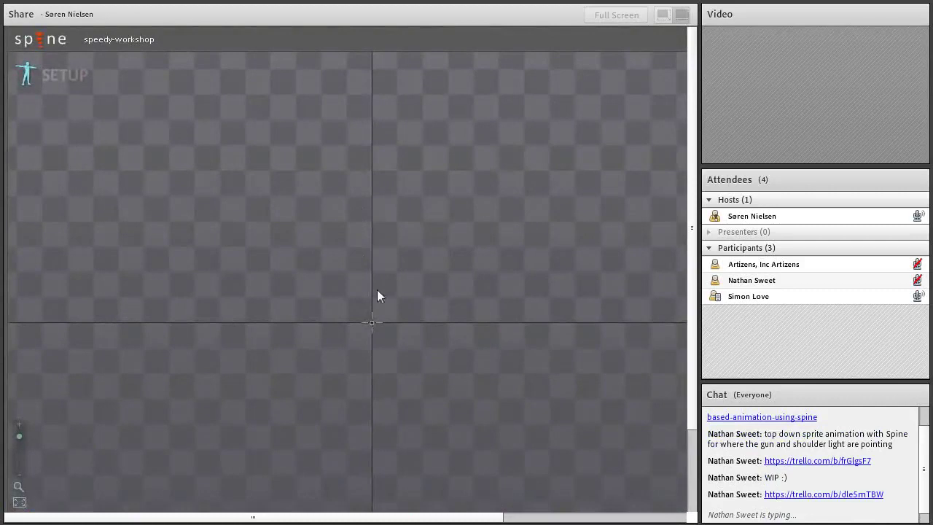
left_click_drag(377, 289, 376, 270)
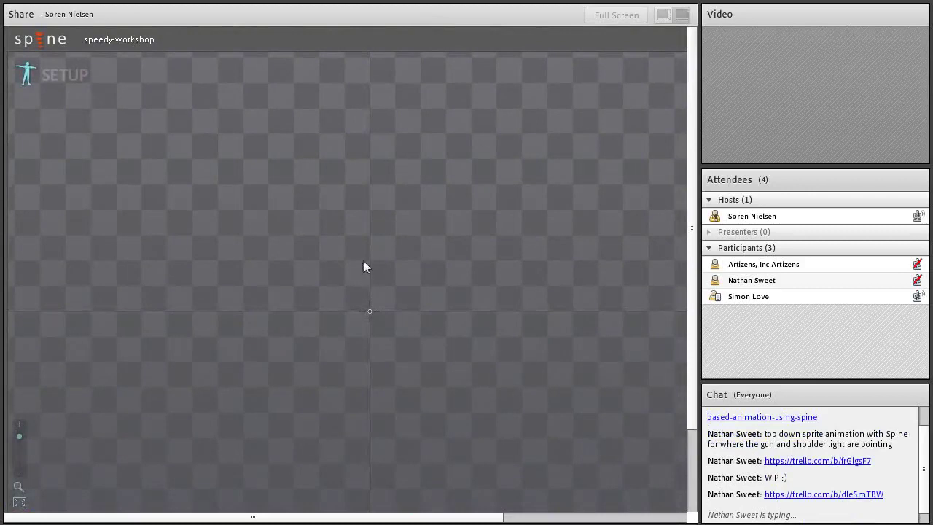
scroll(347, 270, "down", 3)
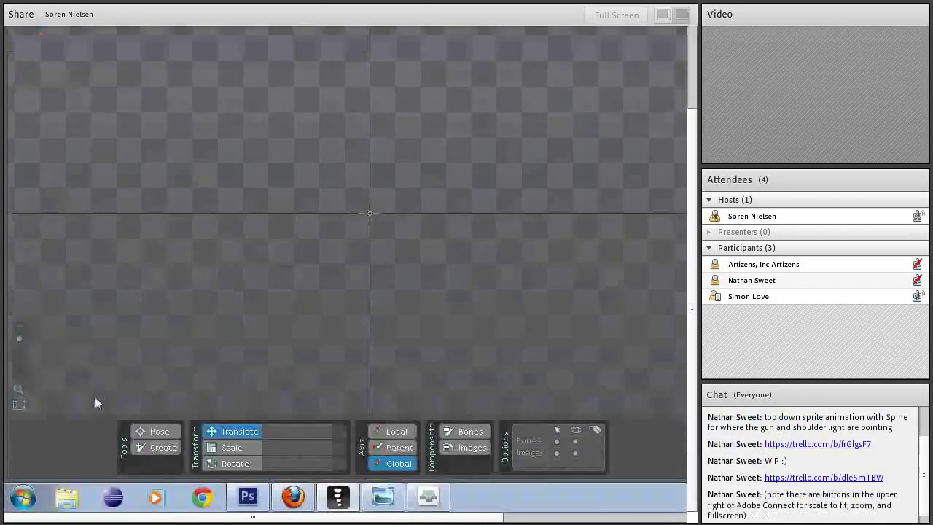
scroll(433, 431, "right", 5)
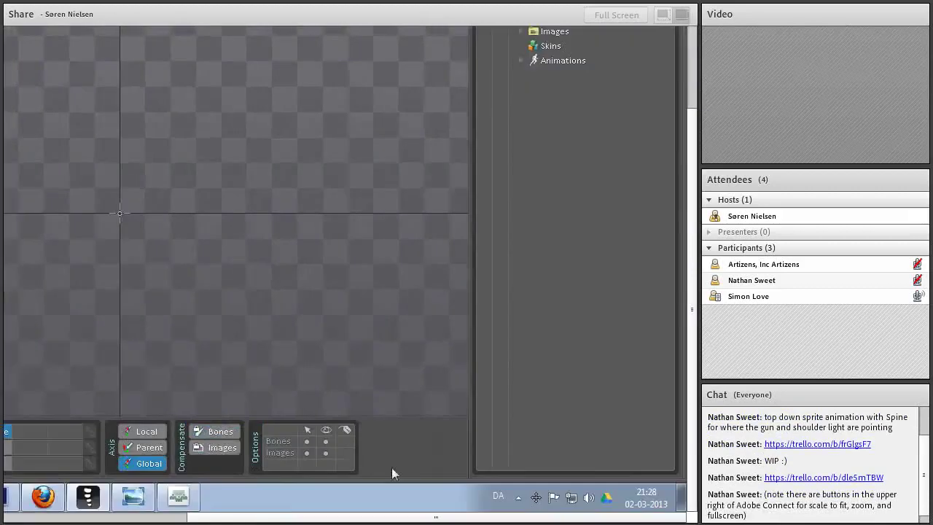
scroll(124, 478, "left", 5)
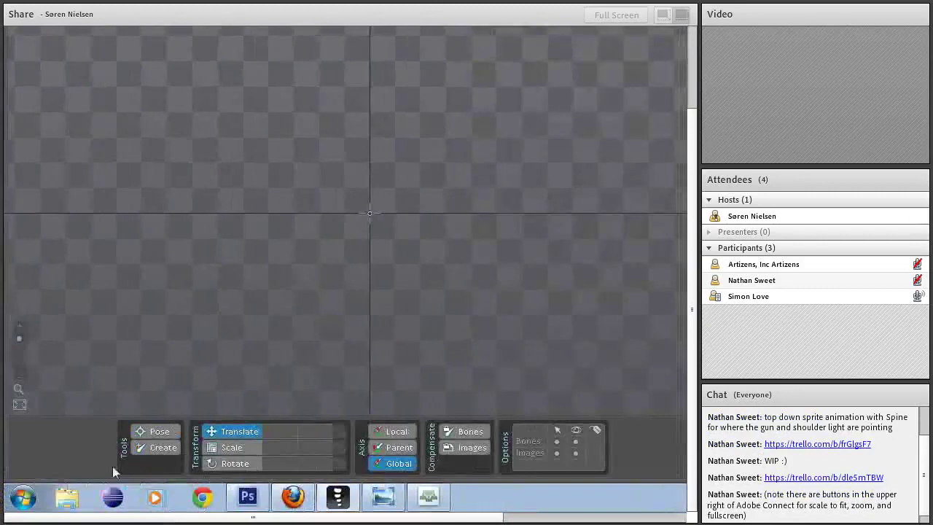
scroll(600, 379, "right", 5)
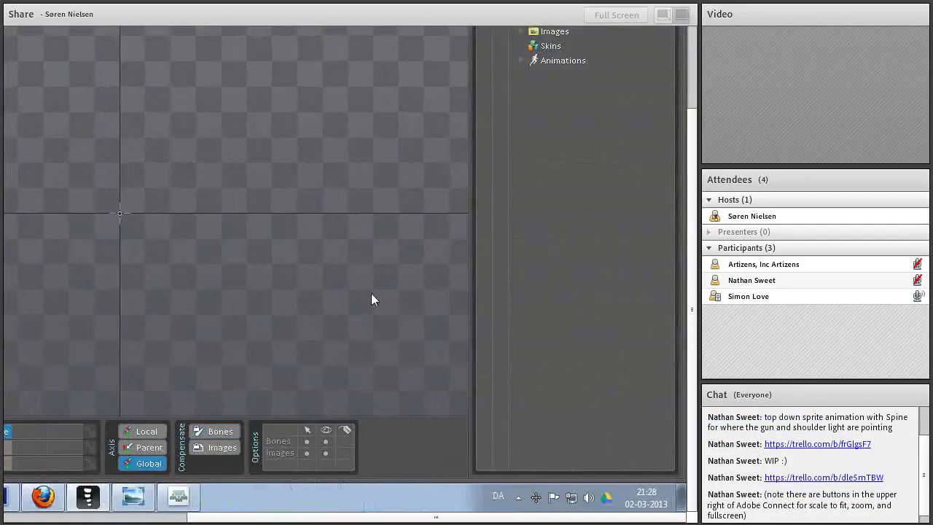
scroll(410, 126, "up", 3)
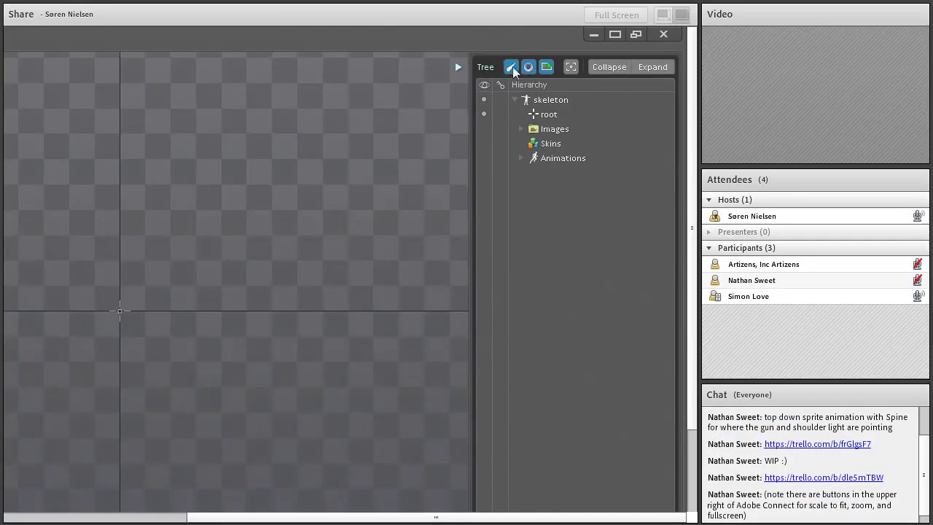
Turn on the last toggle option of the hierarchy tree and select the skeleton's root bone
left_click(531, 70)
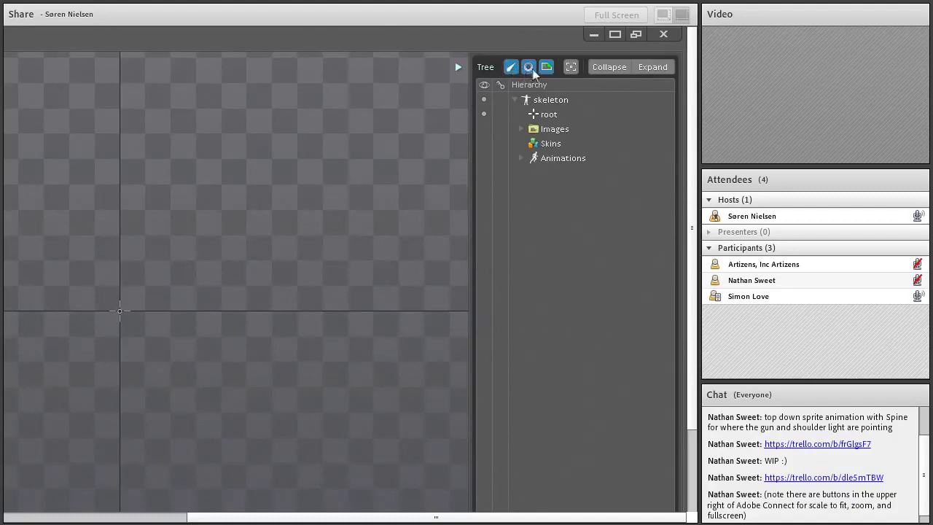
left_click(572, 68)
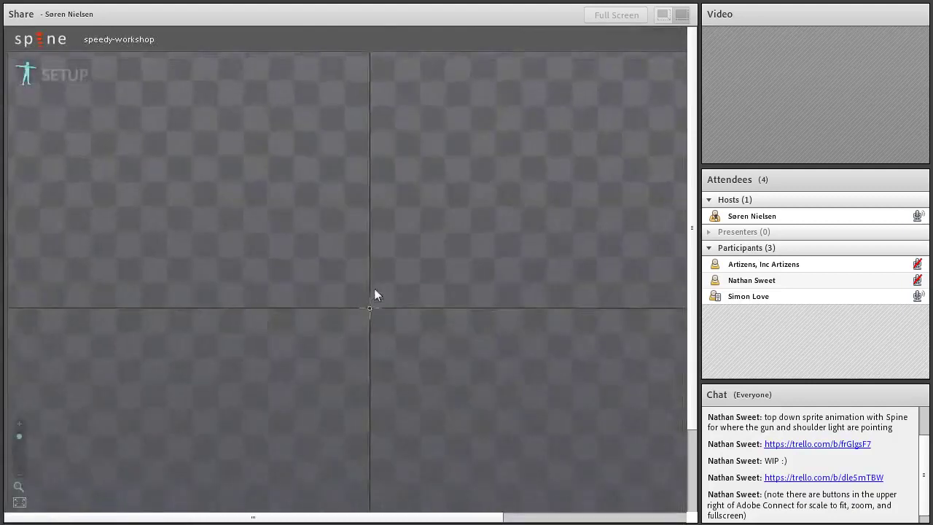
left_click_drag(374, 294, 394, 254)
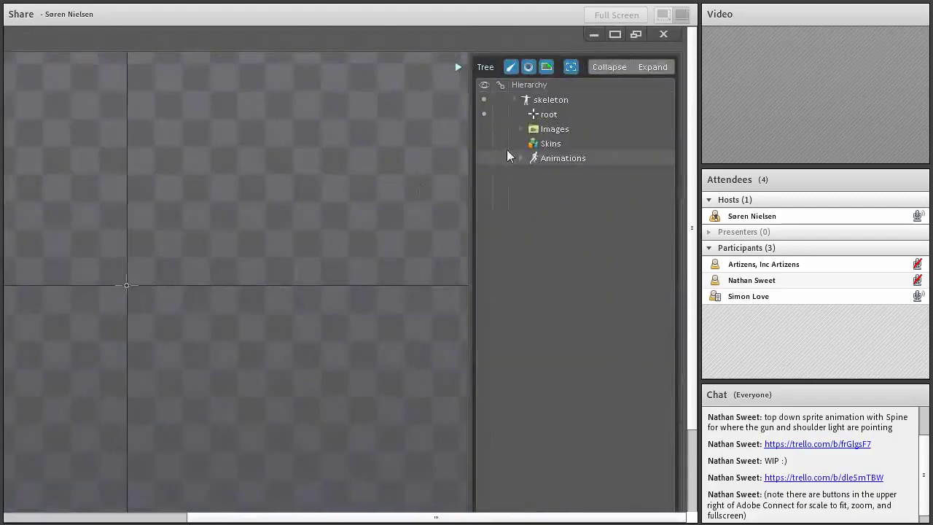
left_click(546, 115)
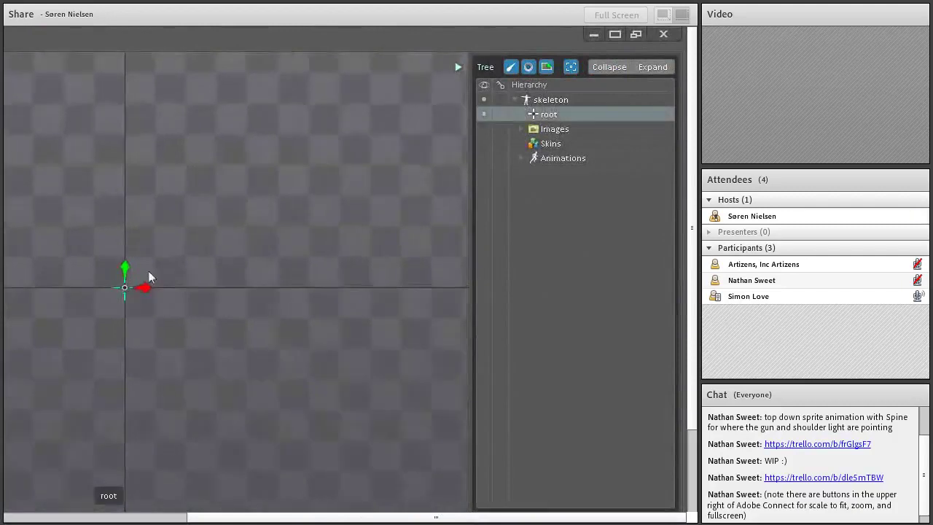
left_click_drag(148, 271, 182, 224)
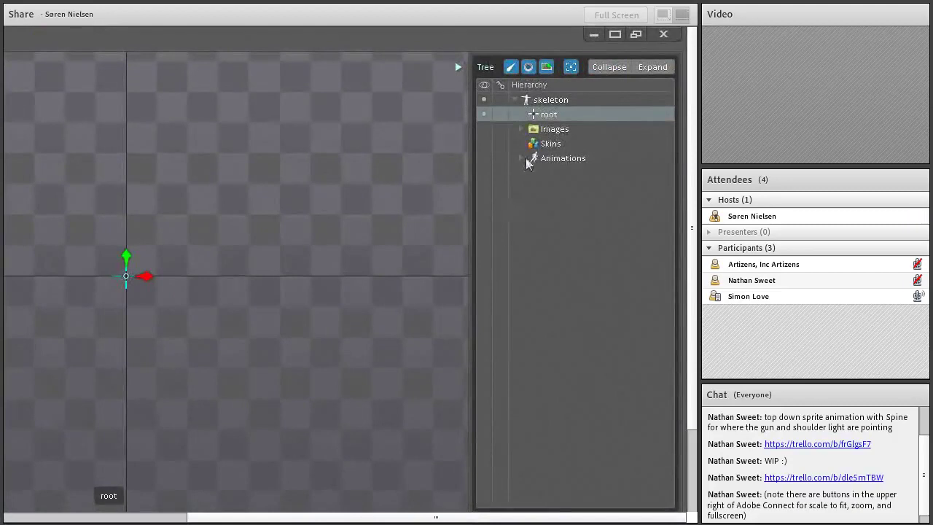
Examine the image folders listed under Images and its examples subfolder in the hierarchy
left_click(522, 131)
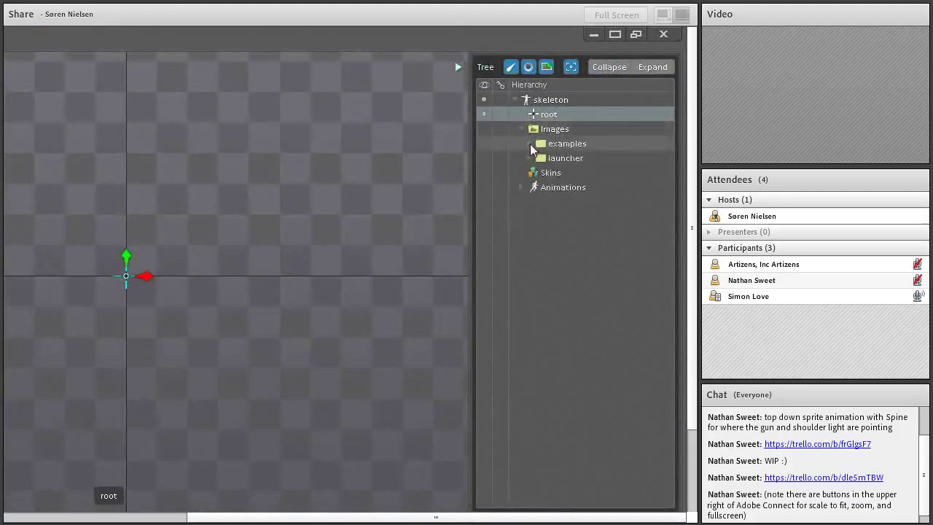
left_click(529, 144)
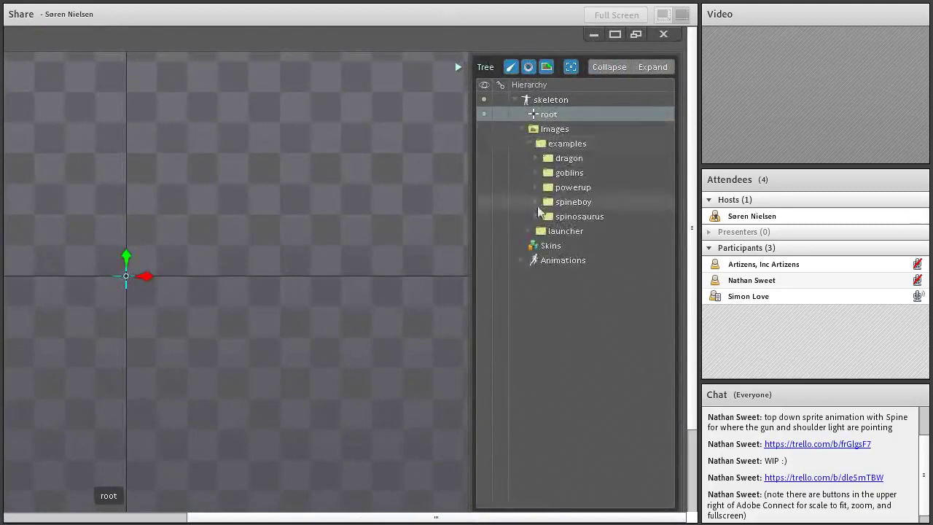
left_click(520, 134)
Save the project as speedy-workshop.project in the examples/speedy folder, replacing the existing file
left_click(96, 42)
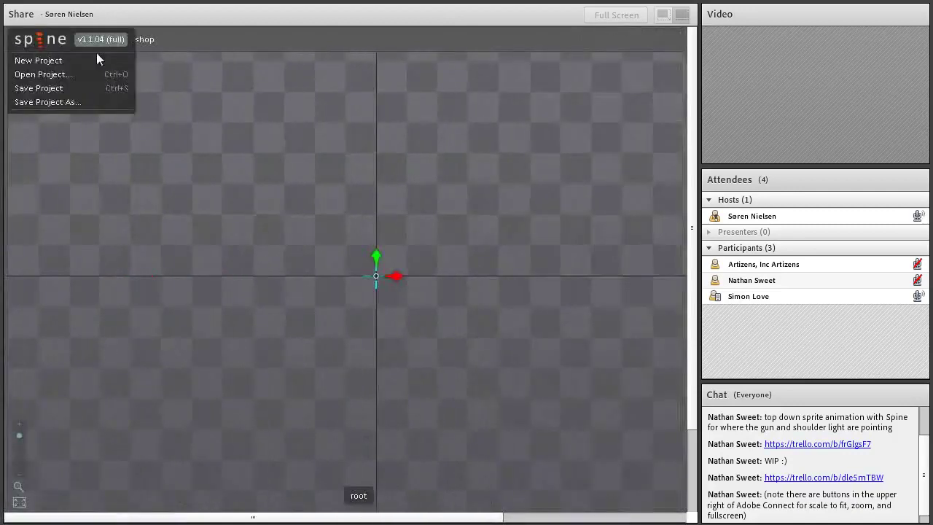
left_click(80, 97)
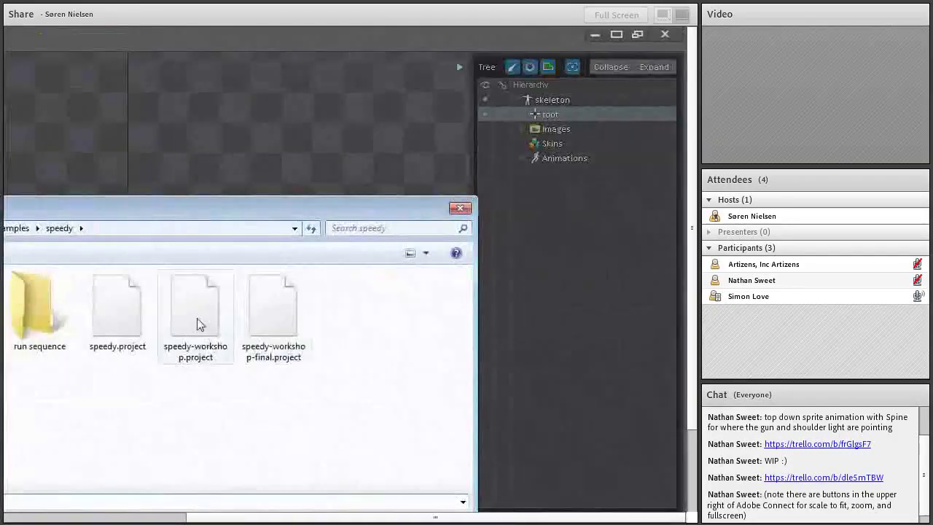
left_click(198, 323)
left_click(355, 455)
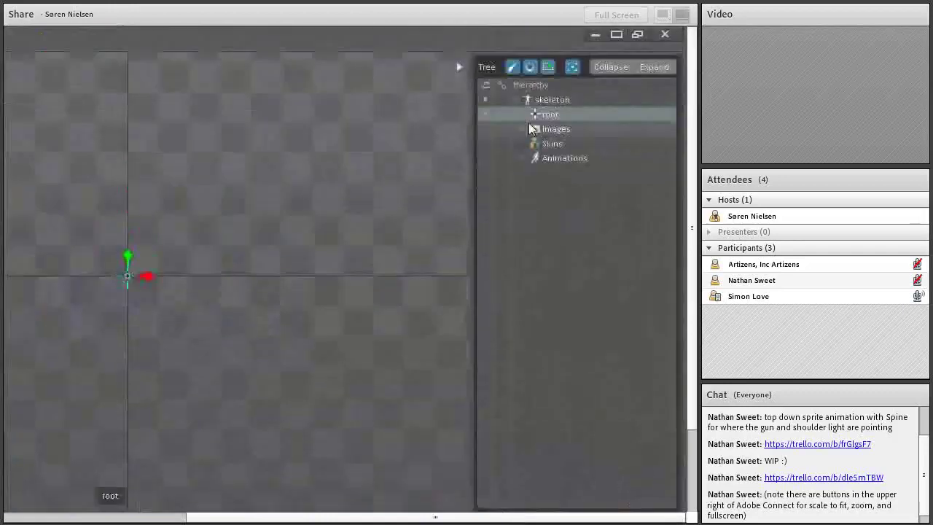
Set the skeleton's Images path to the speedy folder inside Spine/examples
left_click(525, 131)
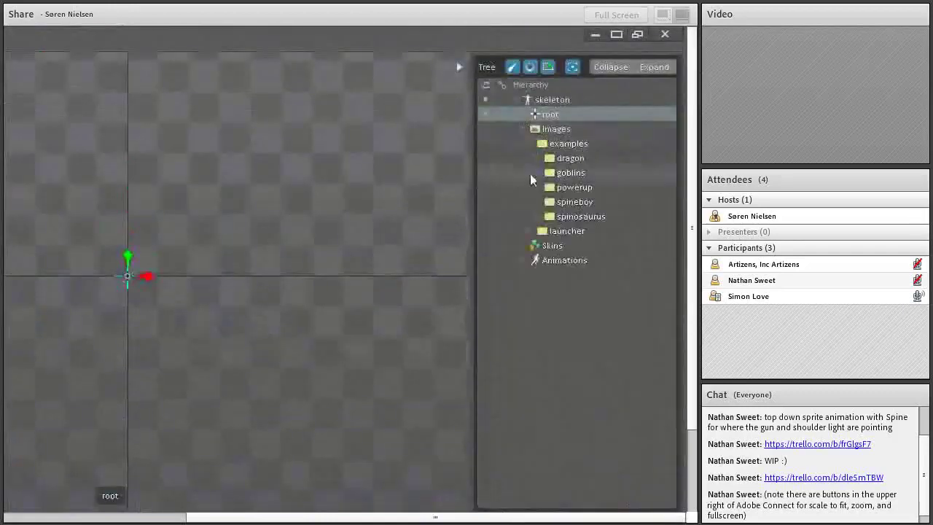
left_click(556, 129)
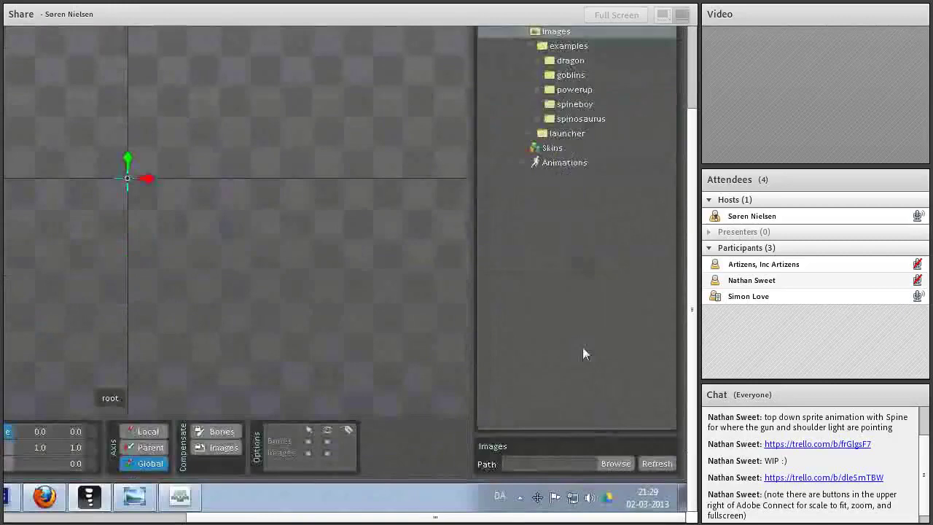
left_click(613, 465)
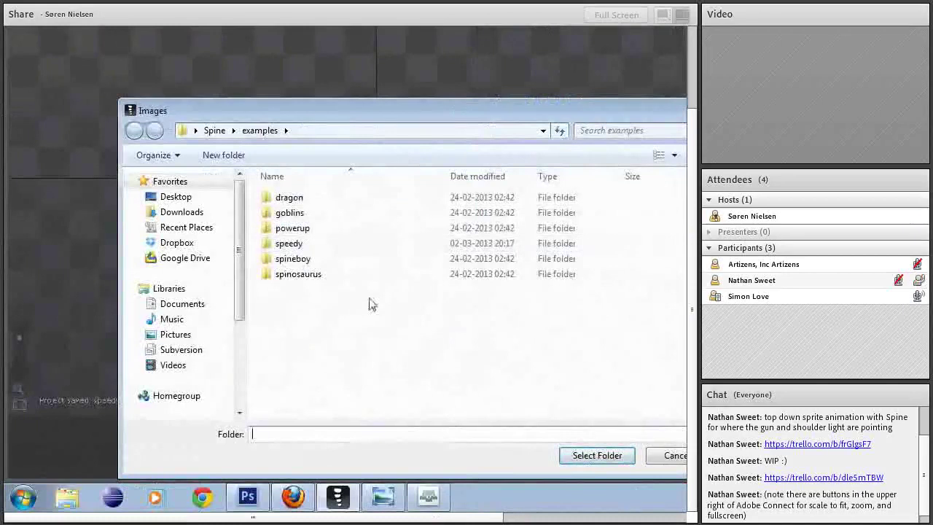
double_click(306, 243)
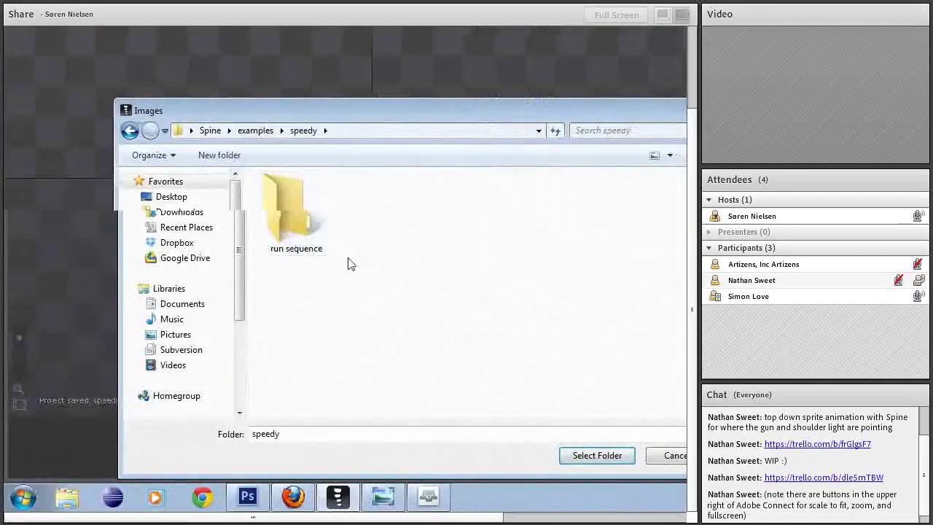
left_click(597, 455)
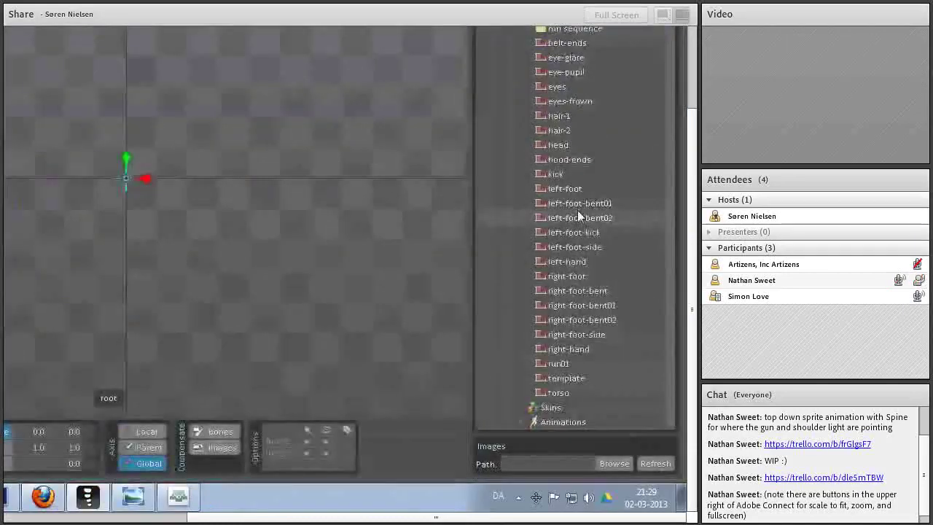
scroll(578, 215, "up", 2)
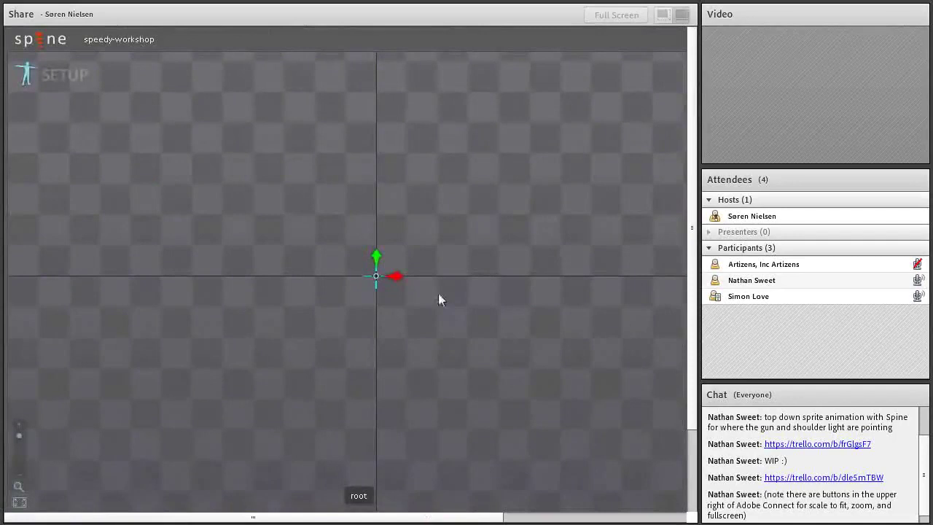
Return to the Translate tool and preview the character's part images, such as left-hand, in the hierarchy
left_click(400, 303)
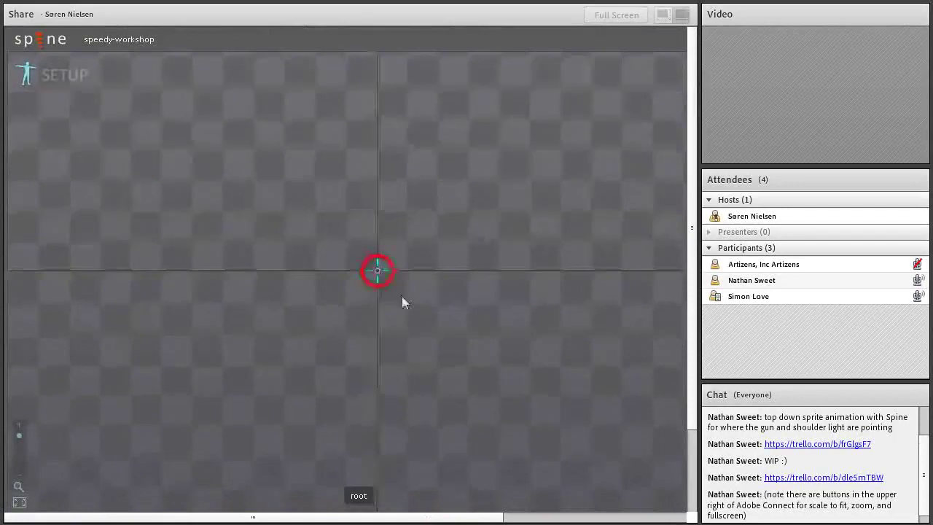
key("v")
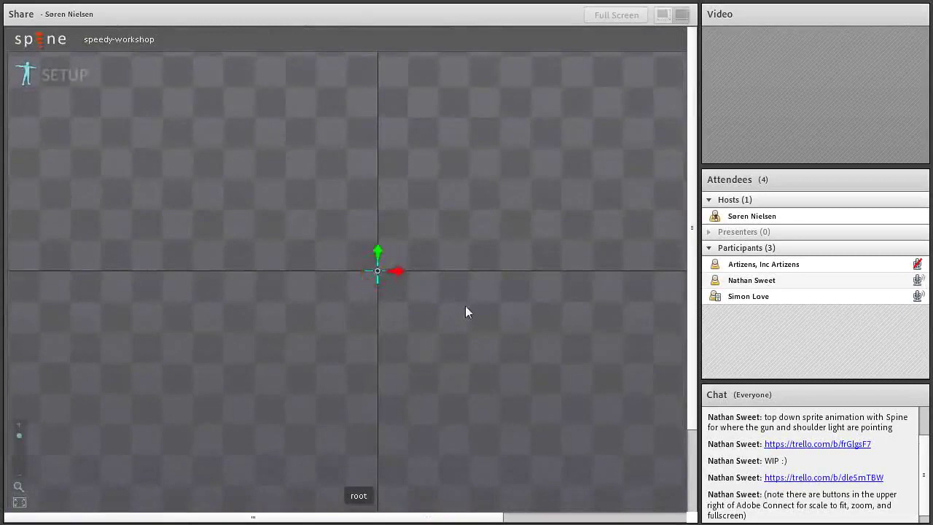
mouse_move(471, 301)
scroll(545, 364, "down", 1)
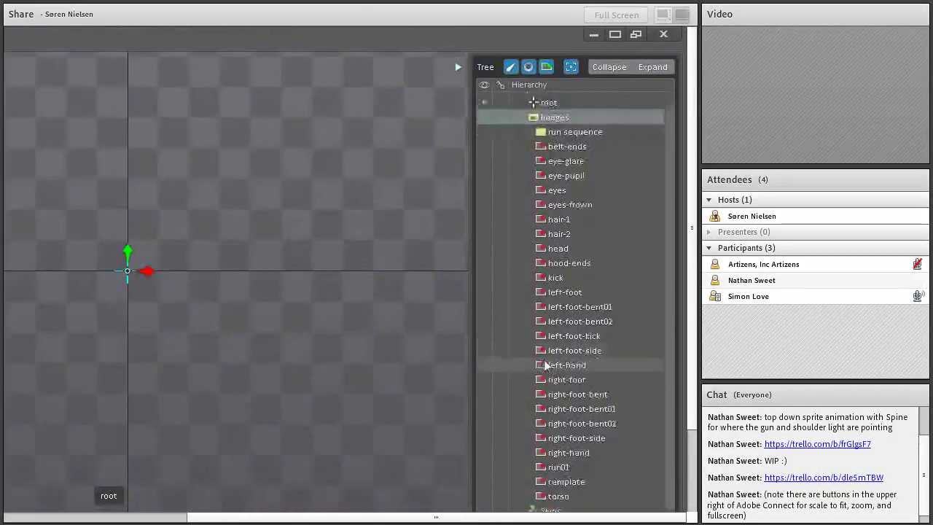
scroll(545, 364, "up", 1)
mouse_move(532, 363)
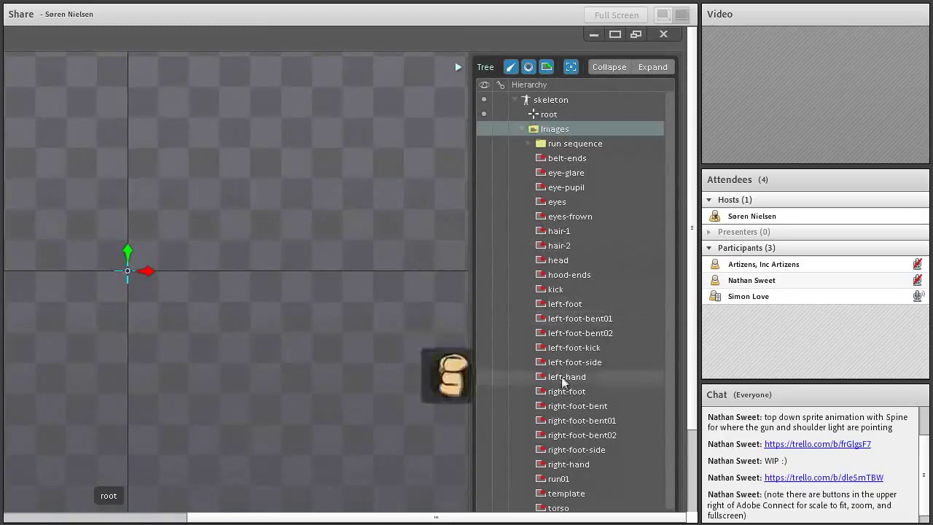
scroll(566, 394, "down", 3)
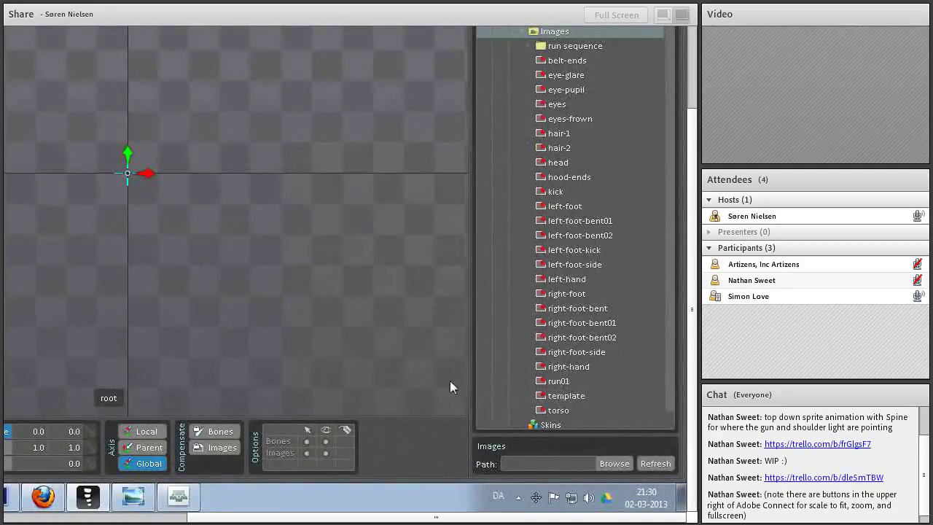
Attach the template image to the root bone with the character's feet at the canvas origin
left_click(543, 398)
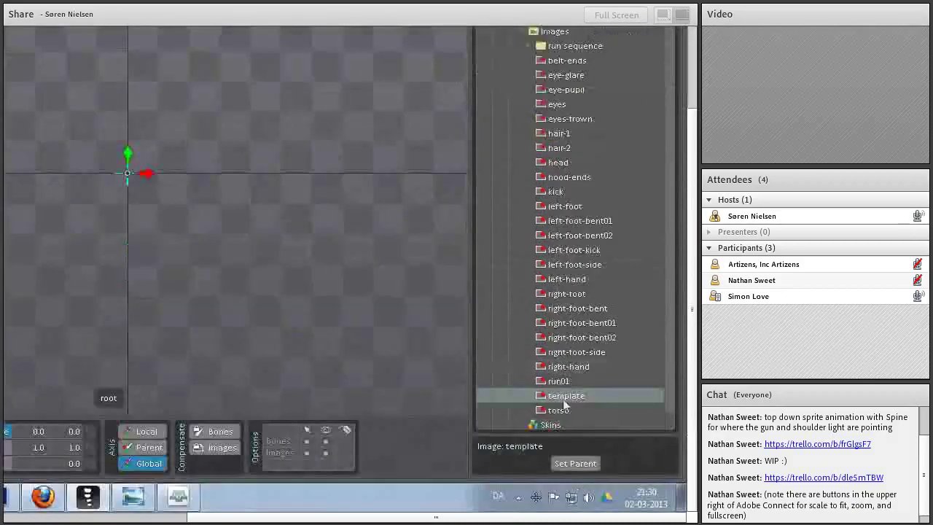
left_click_drag(565, 400, 122, 171)
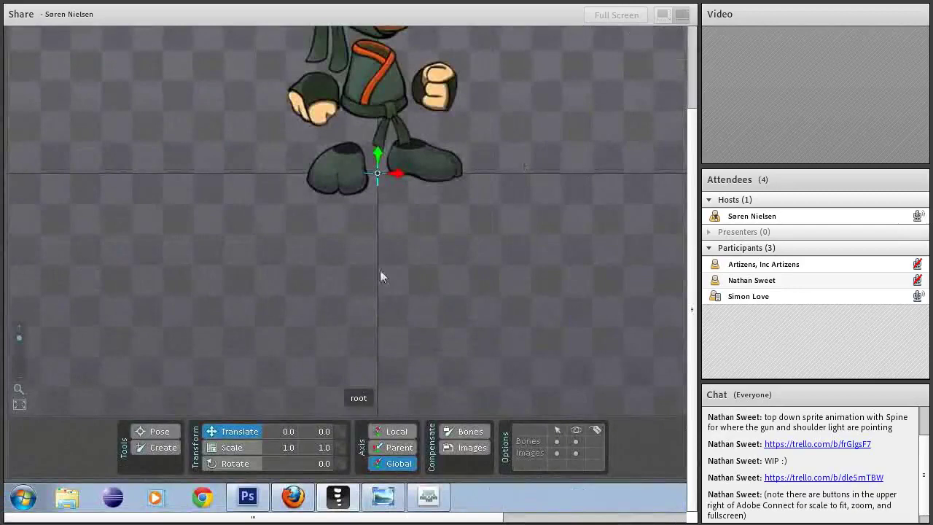
left_click(19, 394)
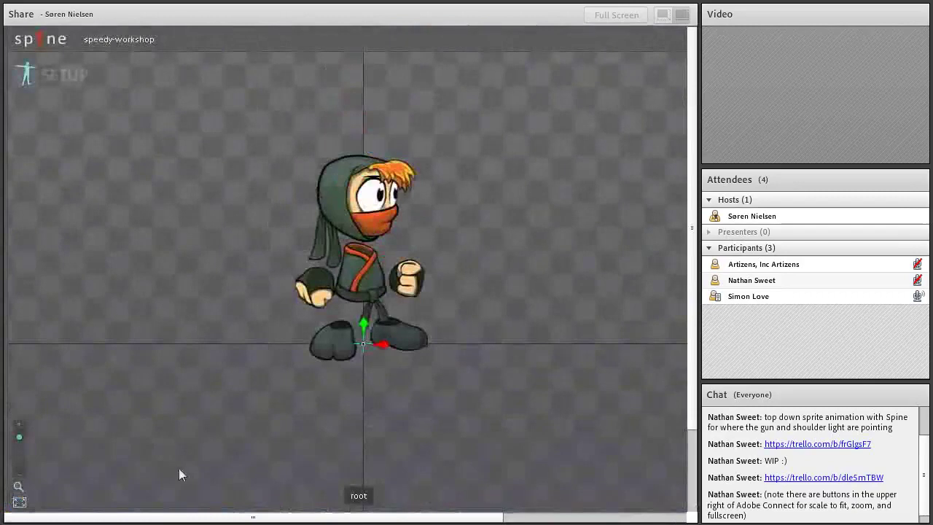
Tint the template slot a semi-transparent light blue (9B9FFF8D) and deselect it
scroll(26, 416, "up", 3)
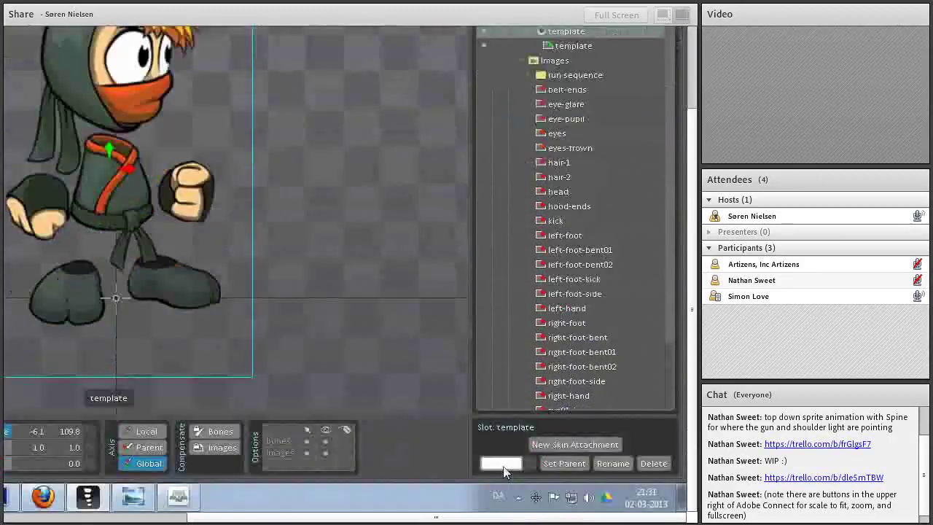
left_click(502, 465)
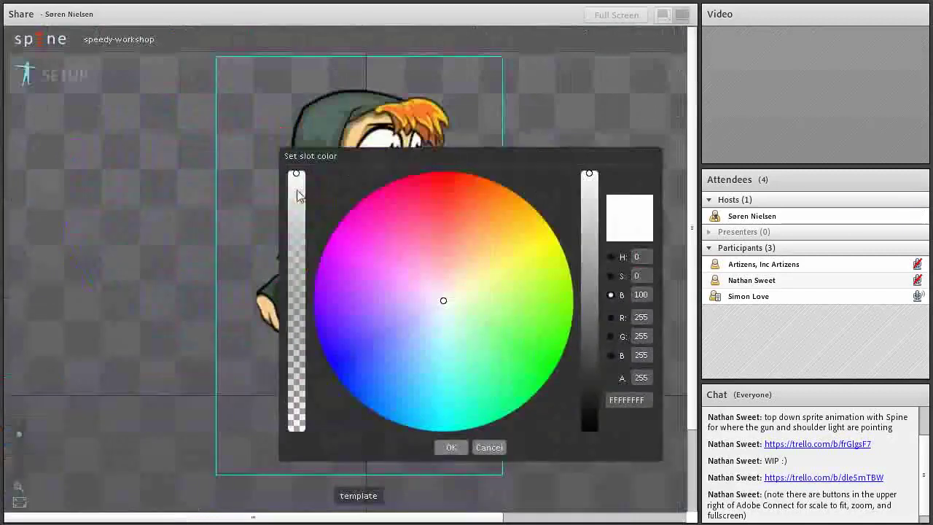
left_click_drag(297, 193, 295, 288)
left_click(435, 315)
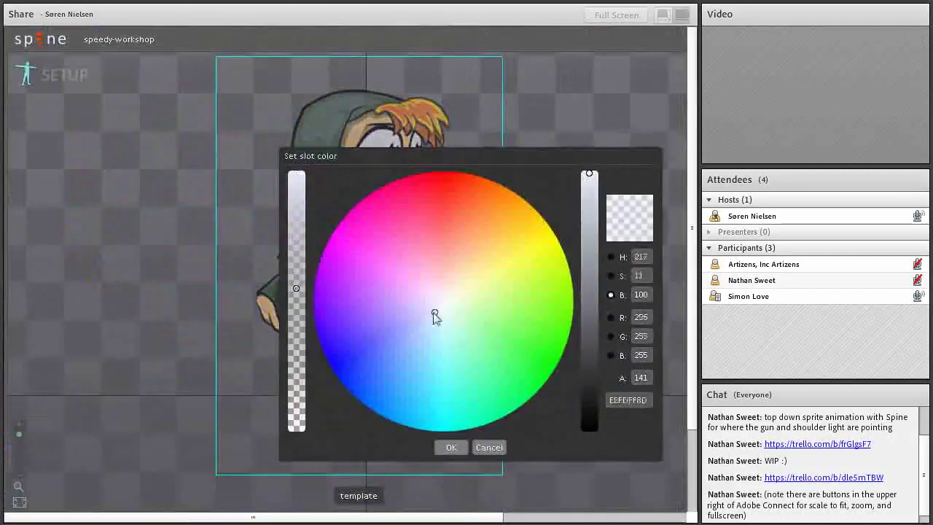
left_click_drag(434, 317, 401, 327)
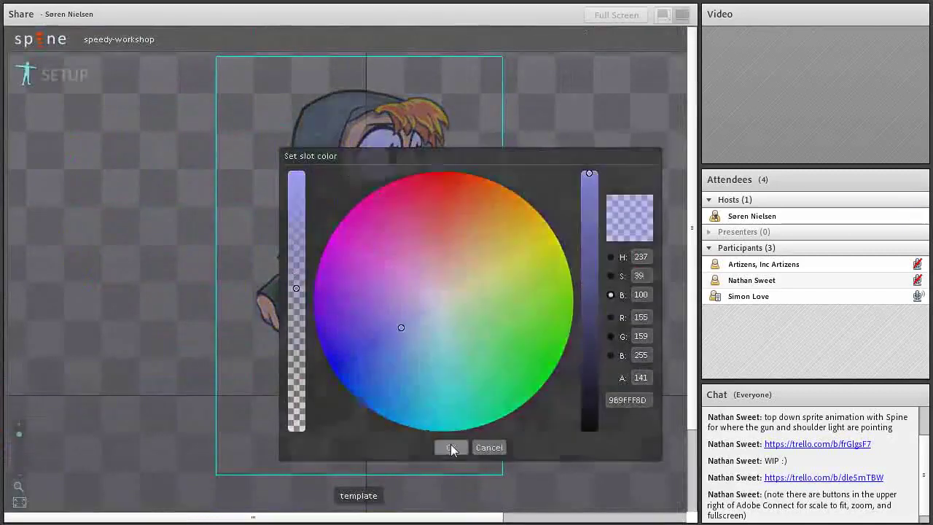
left_click(452, 448)
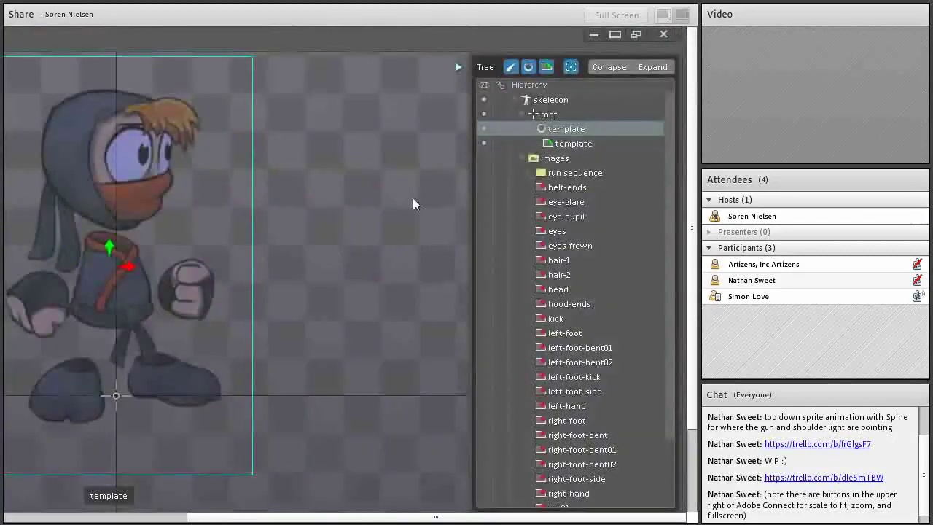
key("space")
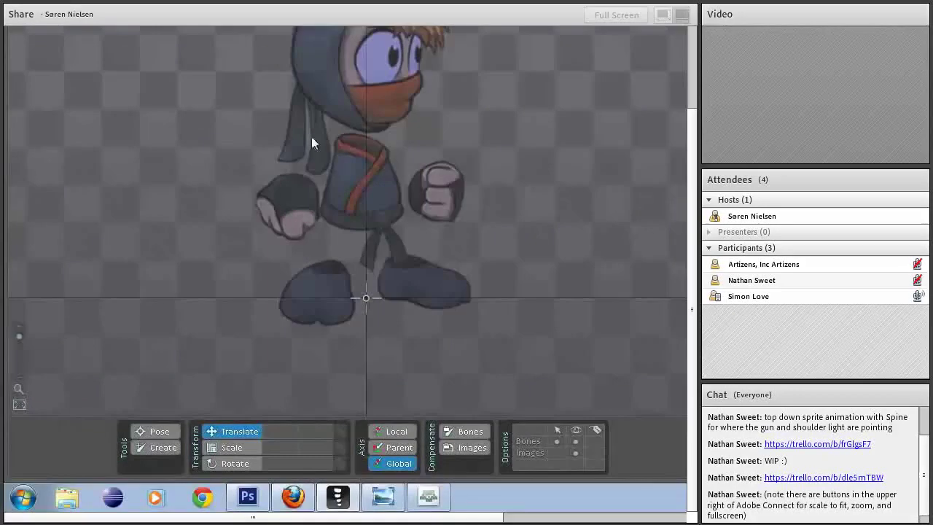
Create a zero-length child bone of root at the belt, about (-0.9, 65.4), and its child bone running up the torso to the neck
left_click(153, 449)
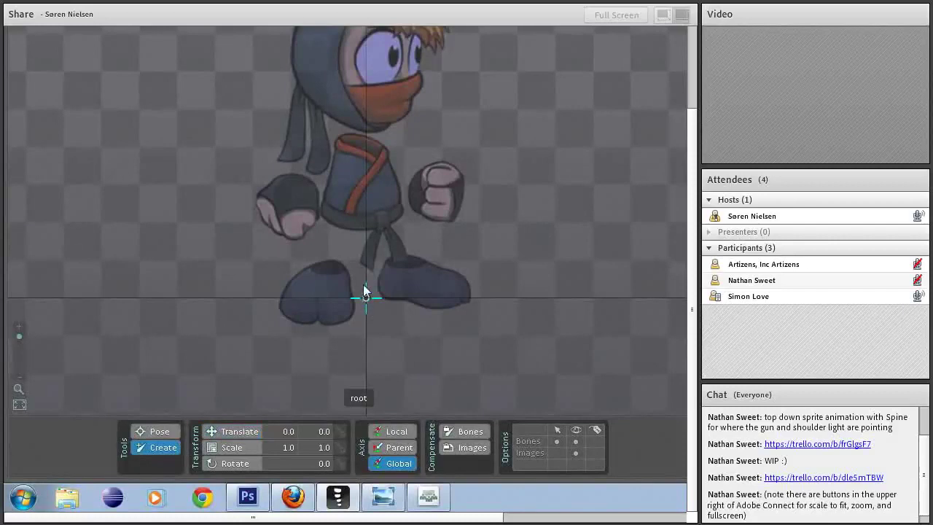
left_click(365, 221)
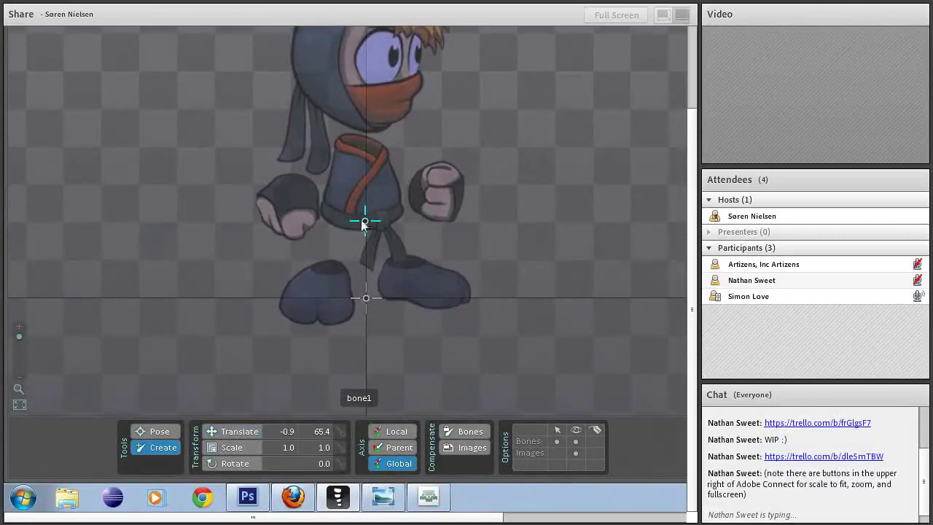
left_click(366, 298)
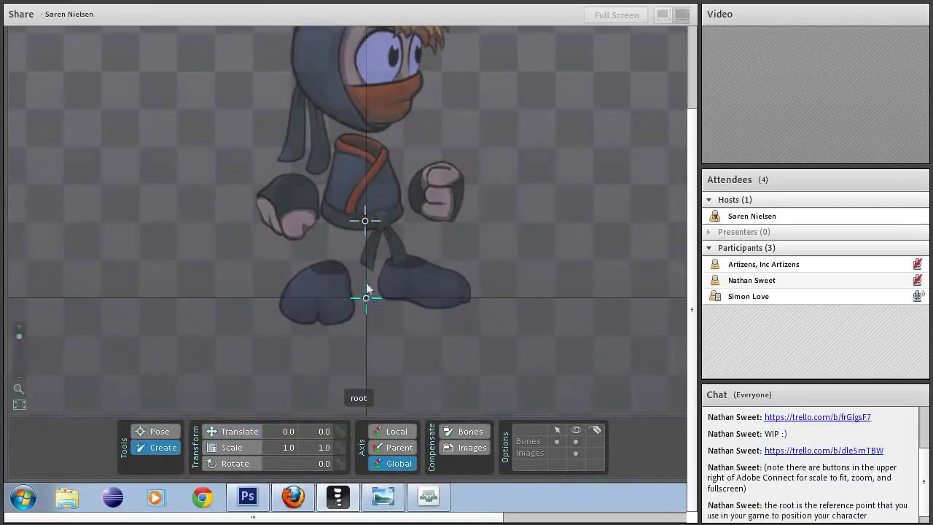
left_click(365, 220)
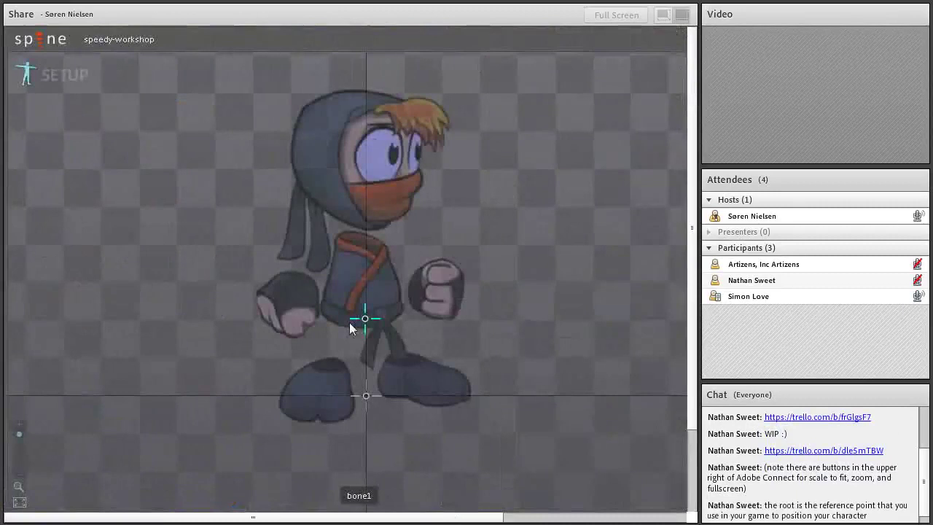
left_click_drag(357, 319, 354, 239)
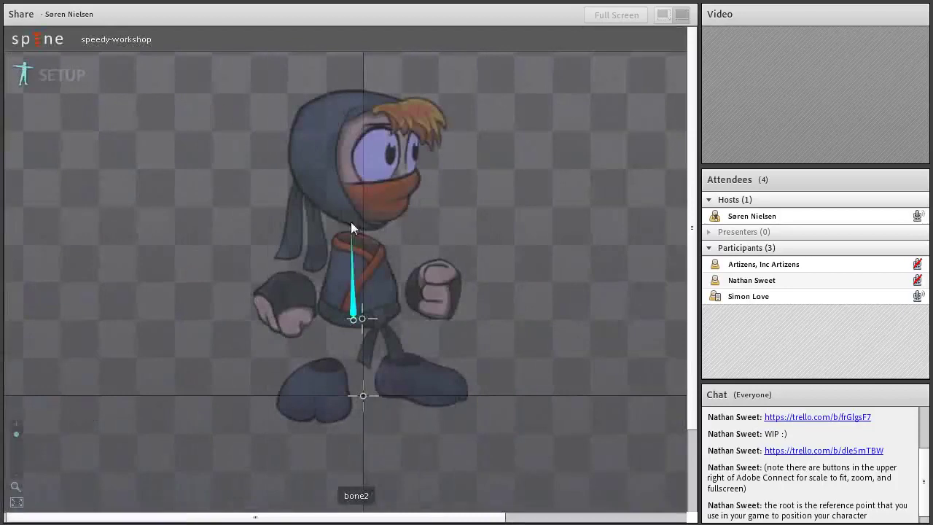
Draw a head bone from the neck to the crown and add two zero-length child bones at the base of the hair
left_click_drag(351, 222, 347, 96)
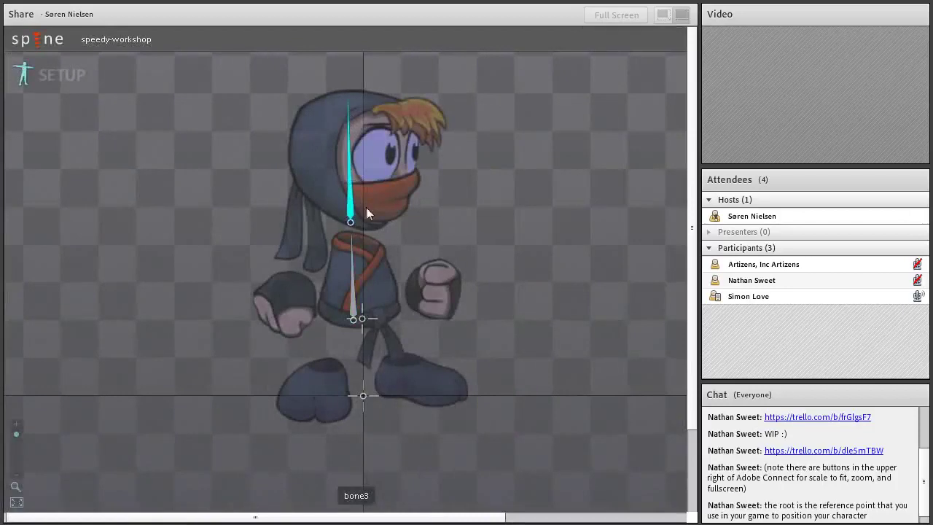
left_click(374, 112)
left_click(374, 111)
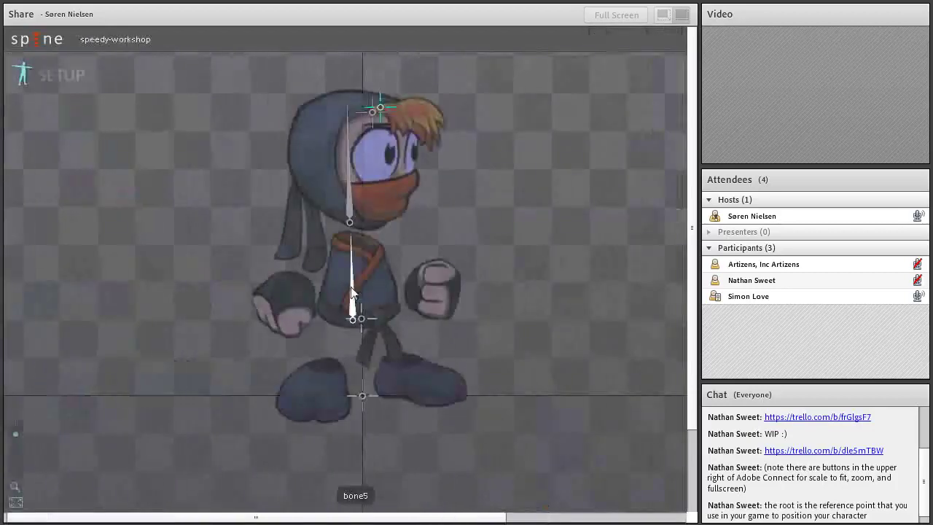
Draw a bone along each hand, from wrist to knuckles, both as children of the torso bone
left_click(335, 307)
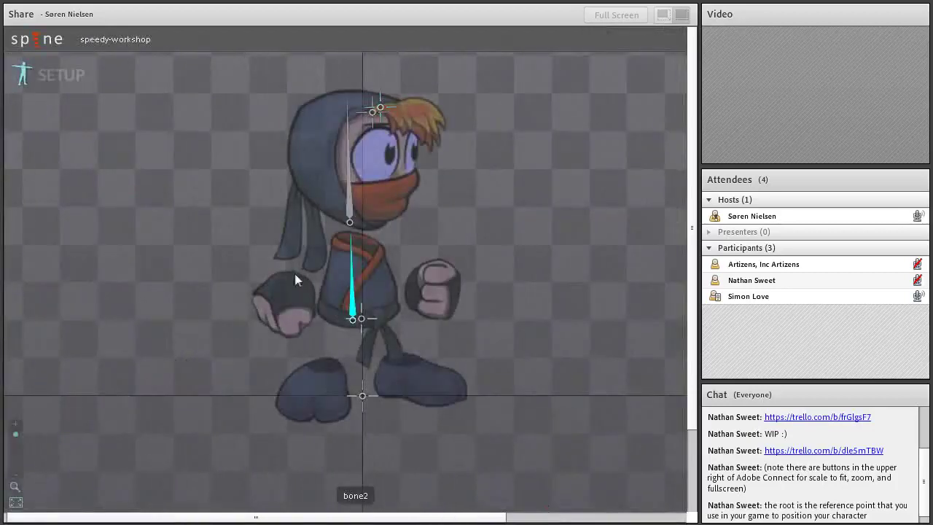
left_click_drag(295, 275, 270, 326)
left_click(350, 306)
left_click_drag(407, 287, 460, 299)
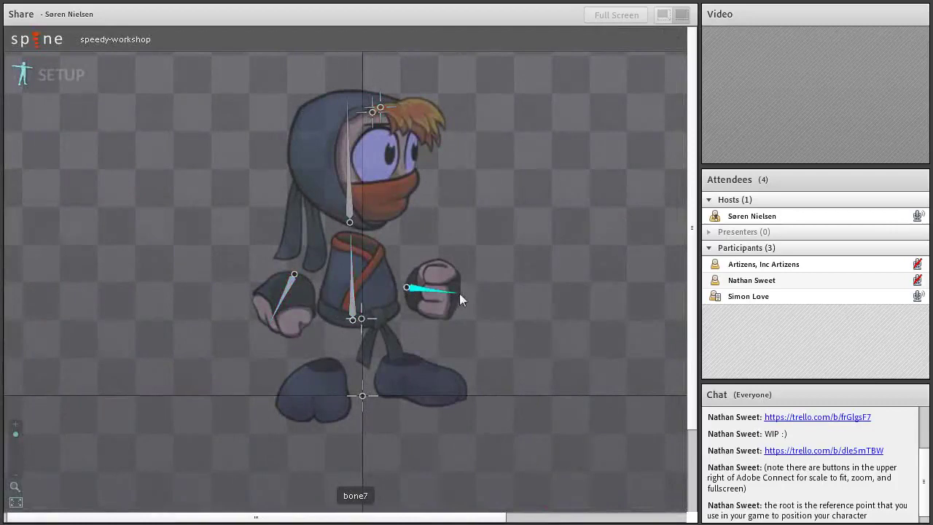
Draw a heel-to-toe bone along each foot, both as children of the bone at the waist
left_click(360, 320)
left_click_drag(283, 390, 330, 387)
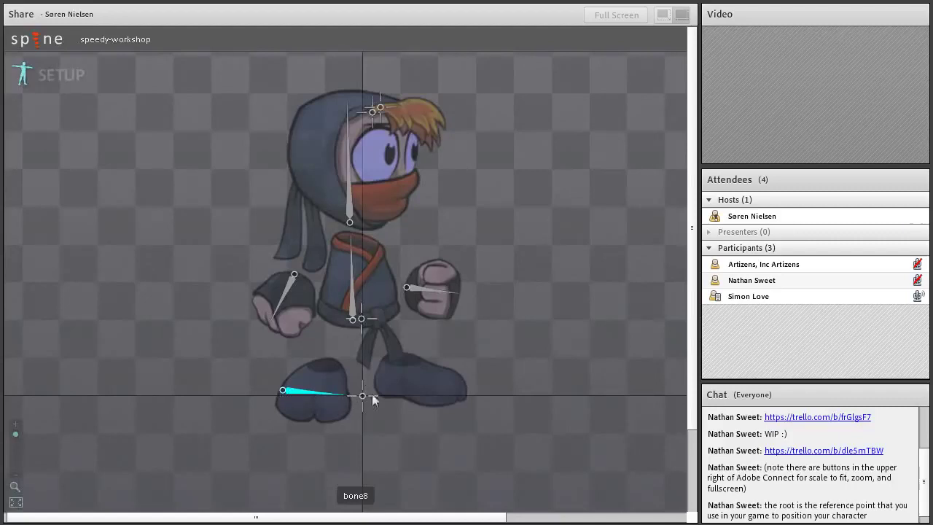
left_click(359, 321)
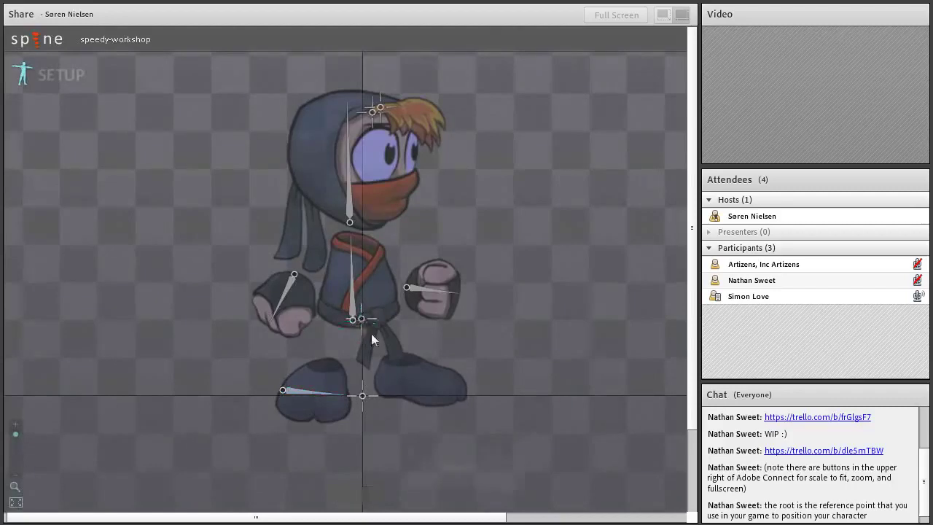
key("ctrl+z")
left_click_drag(379, 392, 451, 395)
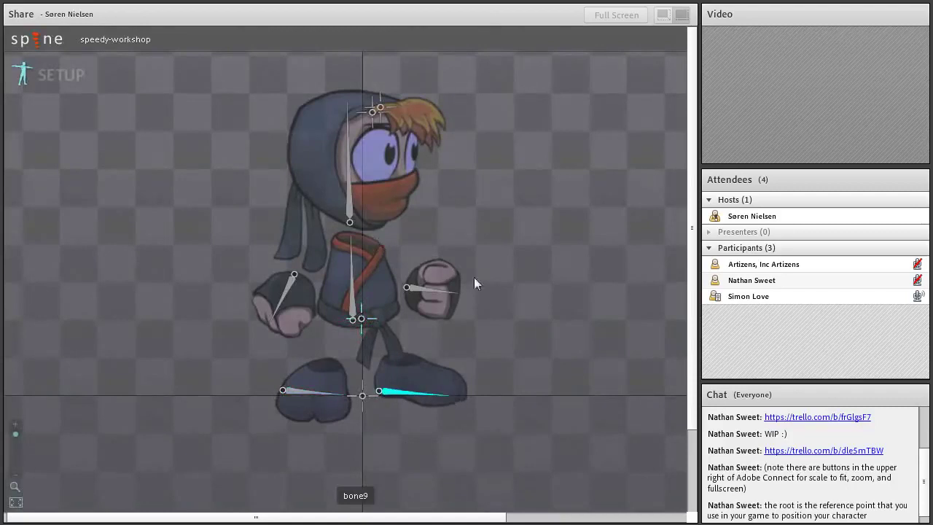
Add zero-length bones at the belt knot under the torso bone and at the hood knot under the head bone
left_click(364, 318)
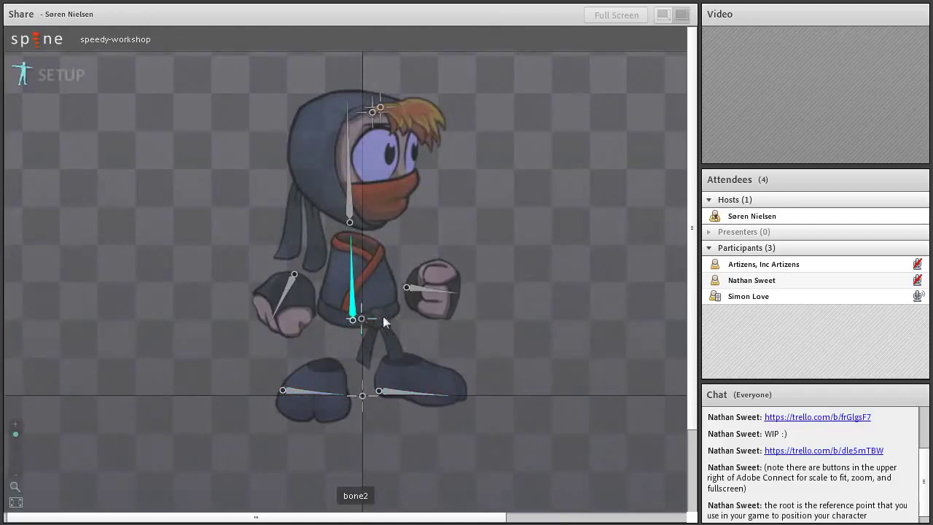
left_click(379, 317)
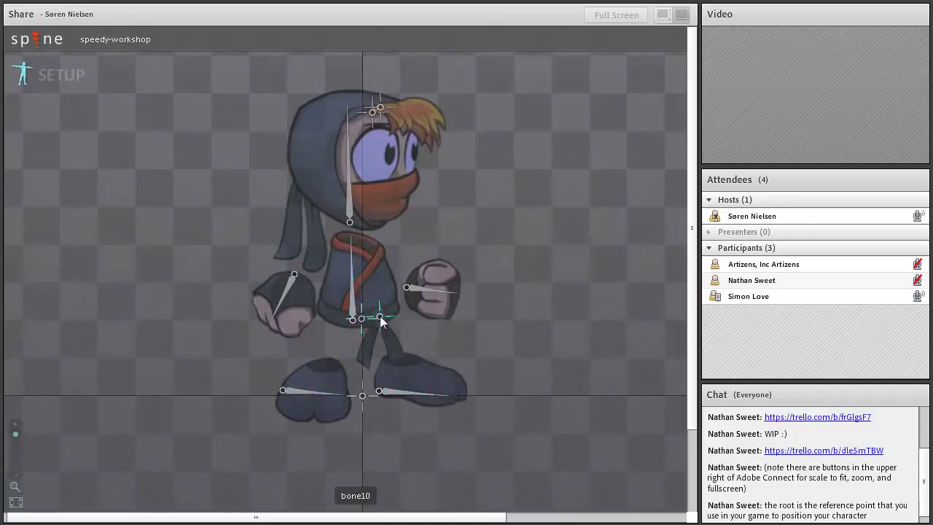
left_click(351, 198)
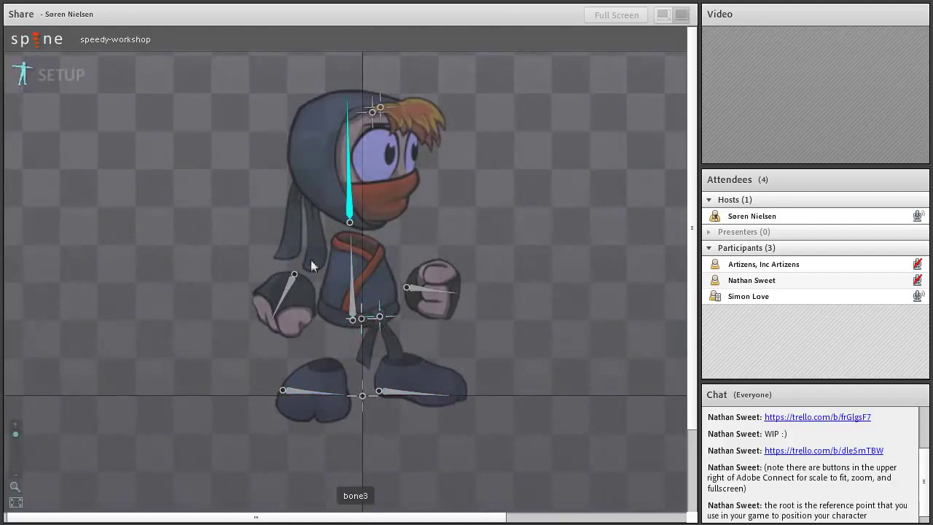
left_click(308, 189)
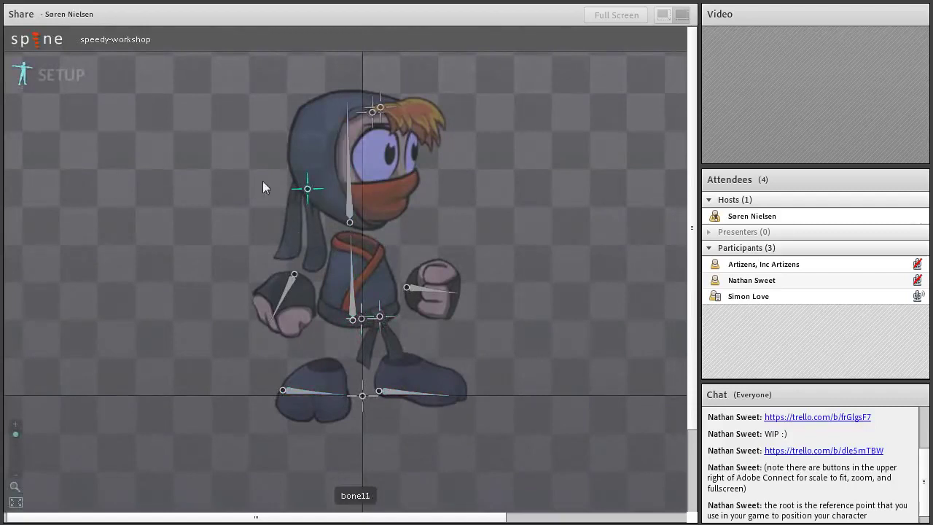
key("space")
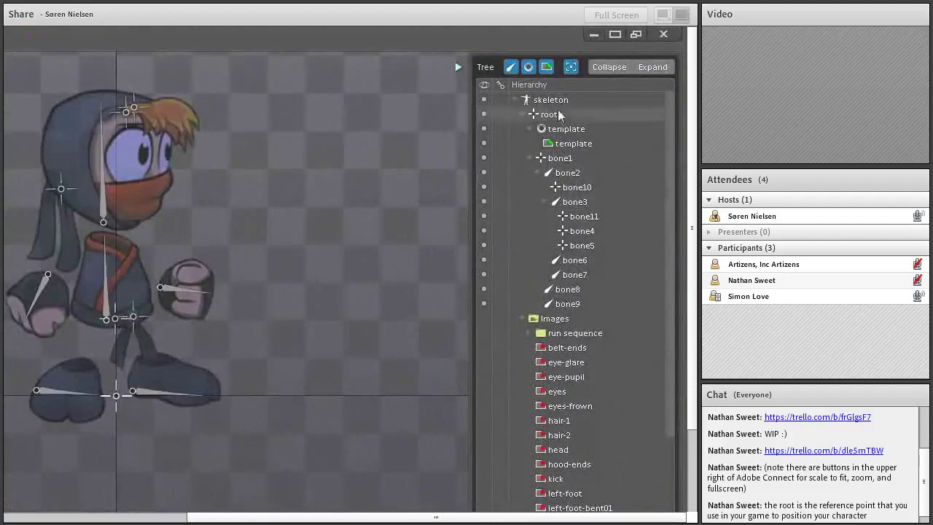
Rename the waist bone directly under root as hip and the bone running up the body as torso
left_click(569, 160)
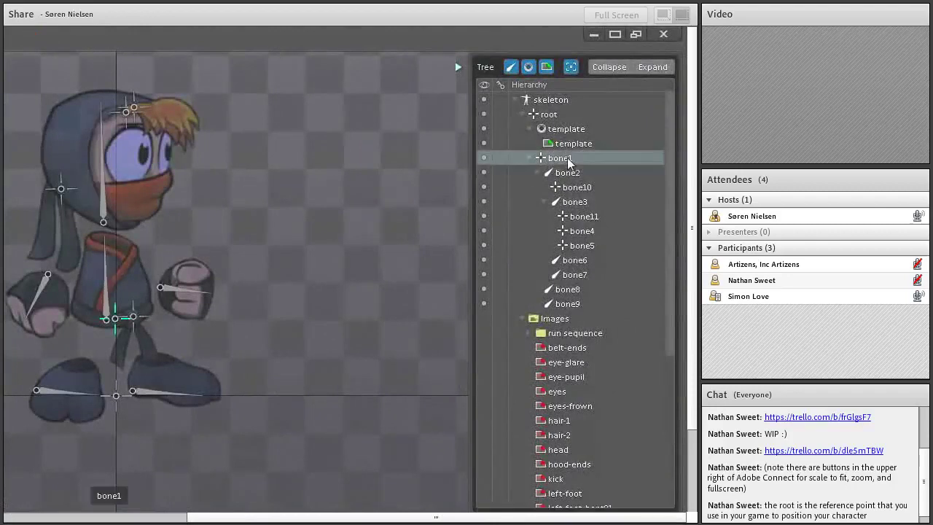
double_click(568, 160)
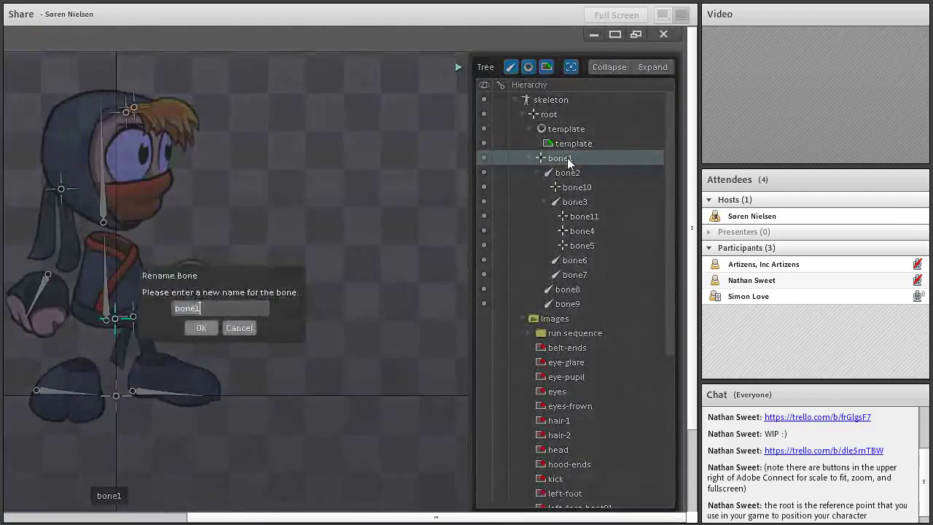
type("hip")
key("Return")
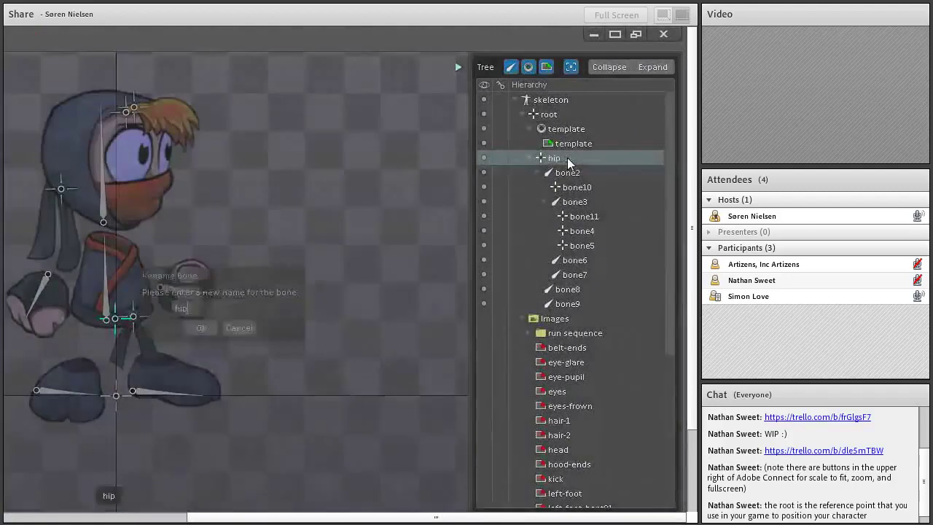
left_click(571, 175)
double_click(571, 175)
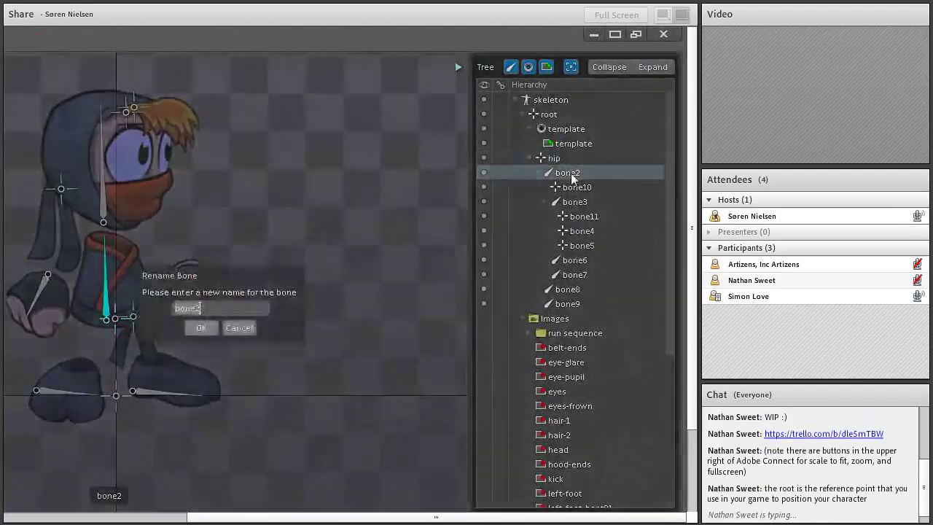
type("torso")
key("Return")
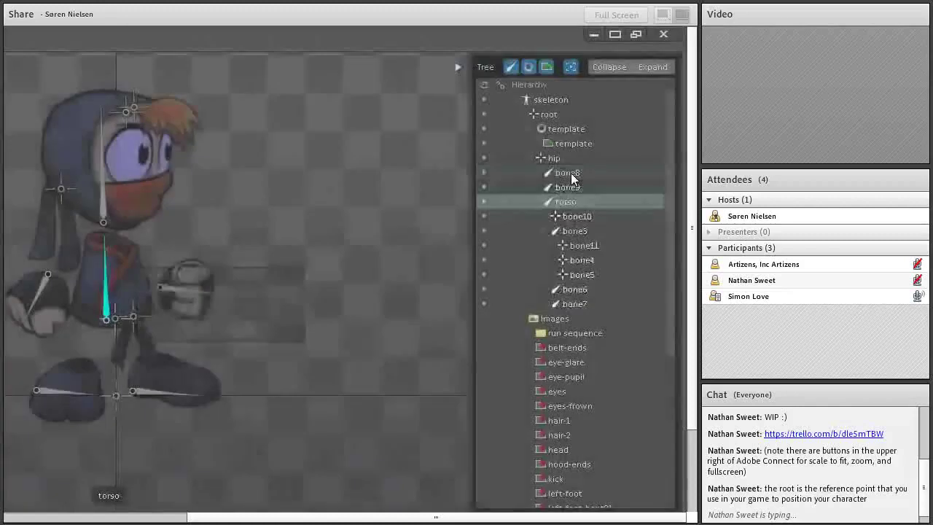
Rename the rear foot's bone as right foot and the front foot's bone as left foot
left_click(574, 173)
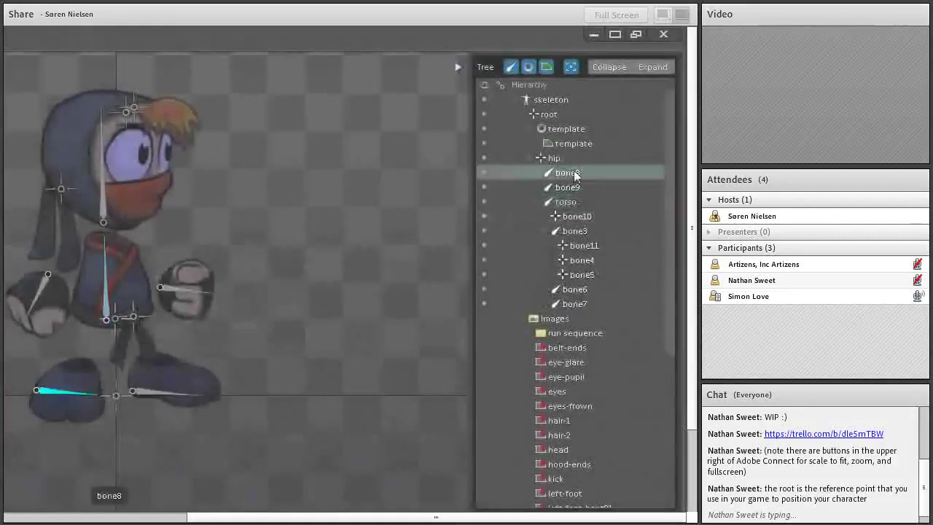
double_click(574, 174)
type("right foot")
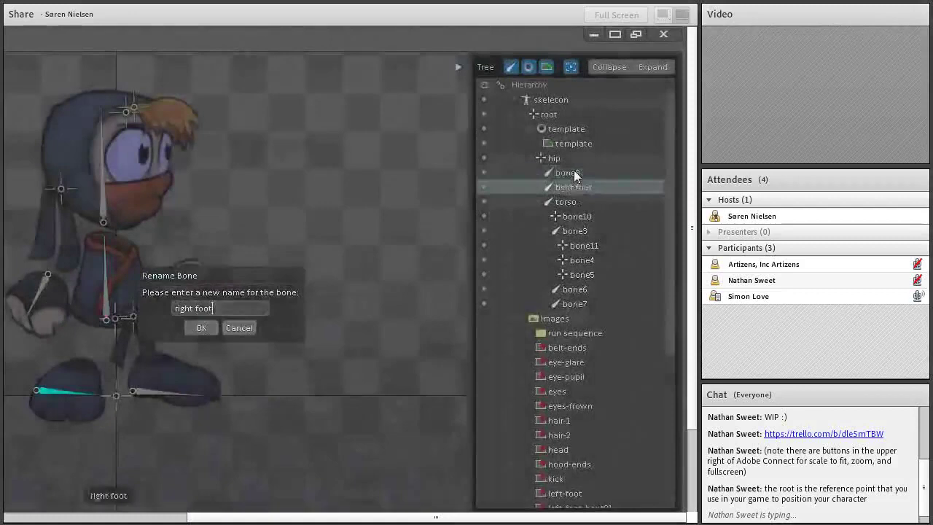
key("Return")
left_click(573, 173)
double_click(574, 173)
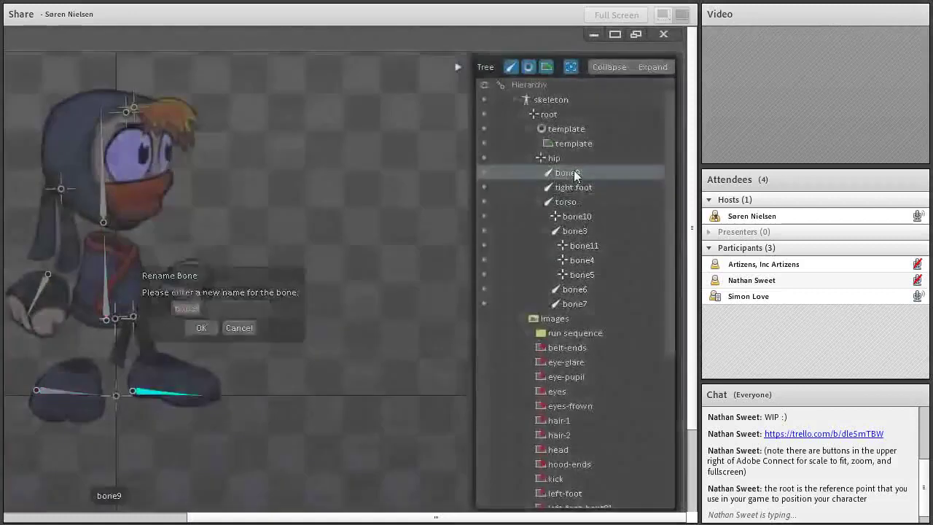
type("left foot")
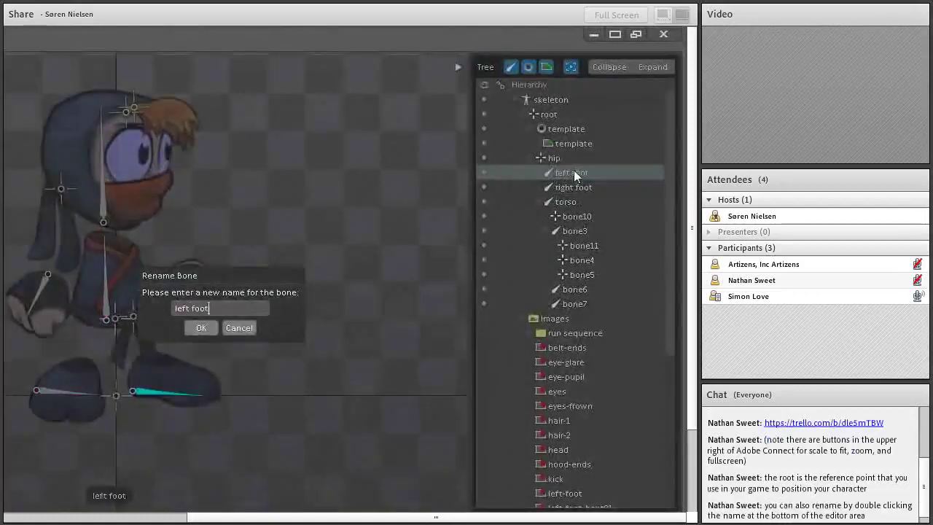
key("Return")
Rename the bone at the belt knot under torso as belt ends
left_click(588, 218)
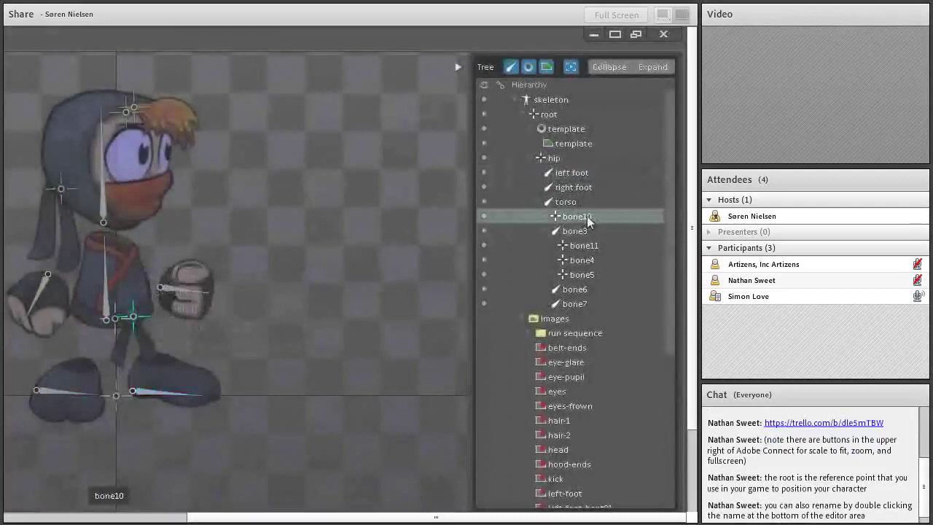
double_click(587, 217)
type("belt end")
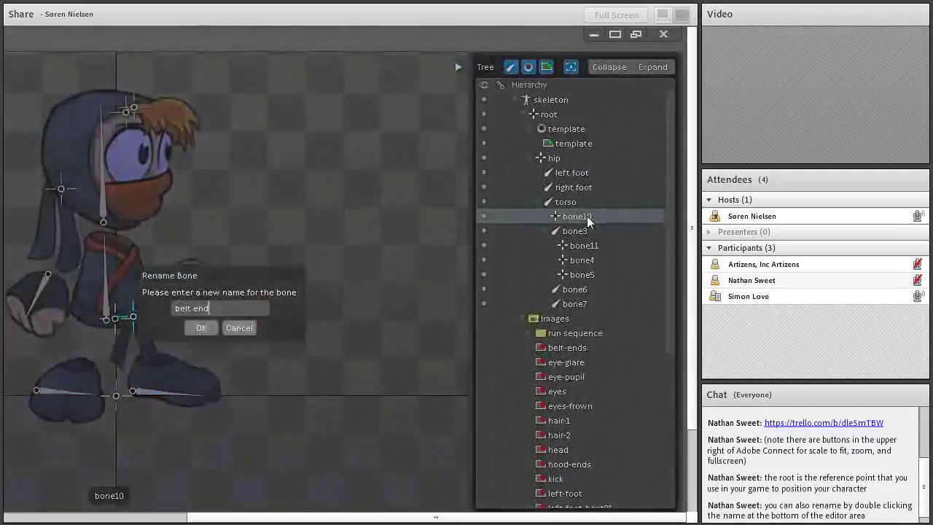
type("s")
key("Return")
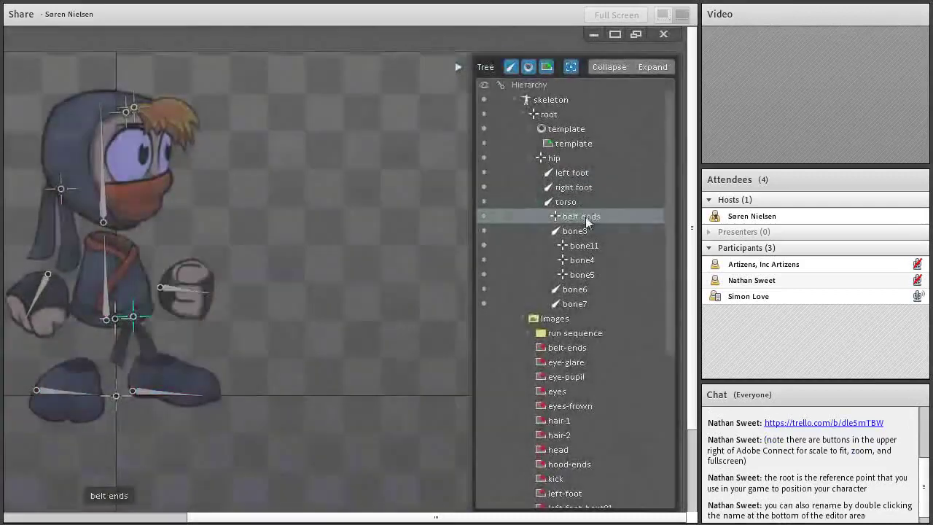
Rename the bone running up through the character's head, under torso, as head
left_click(582, 232)
double_click(582, 232)
type("head")
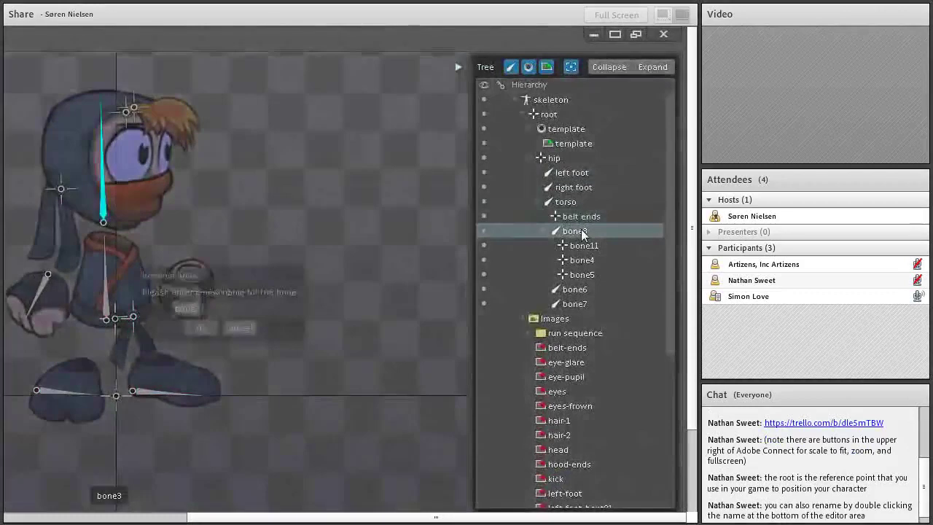
key("Return")
Rename the rear hand's bone as right hand and the front hand's bone as left hand
left_click(582, 232)
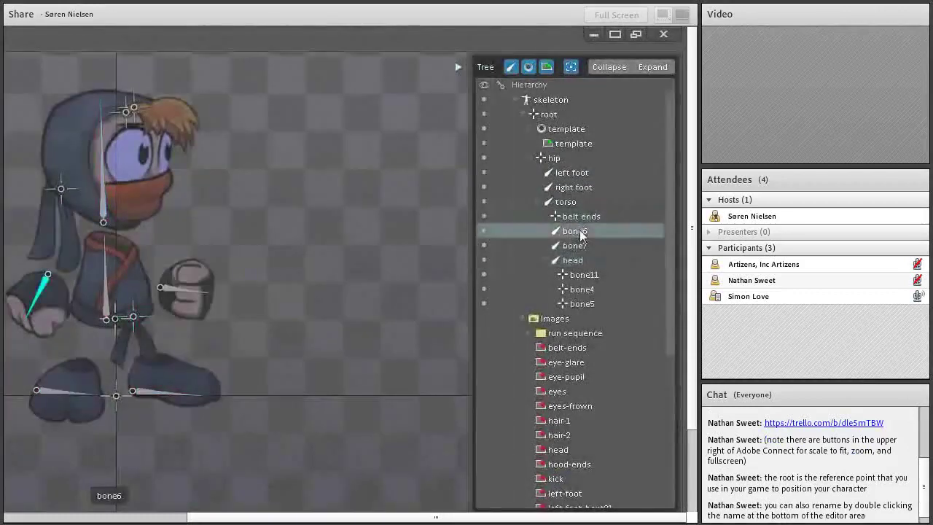
double_click(581, 232)
type("right hand")
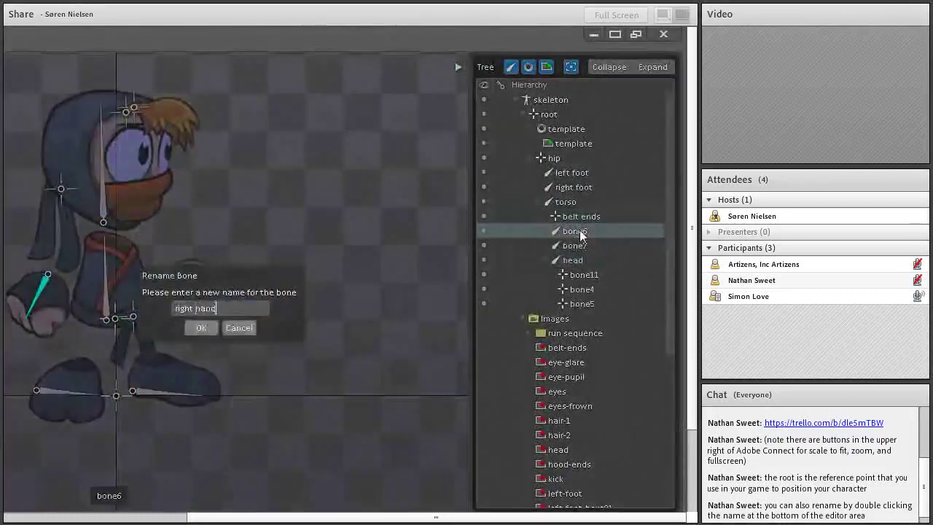
key("Return")
left_click(584, 231)
double_click(584, 231)
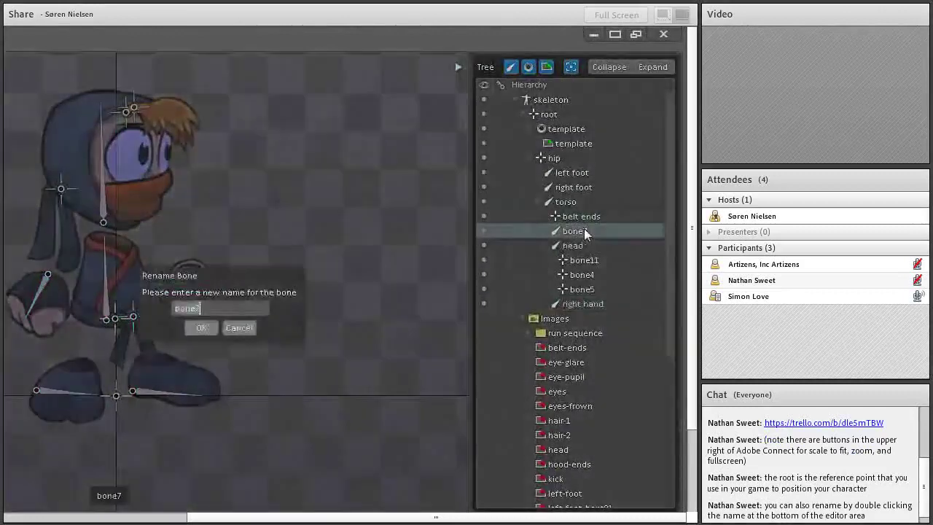
type("left hand")
key("Return")
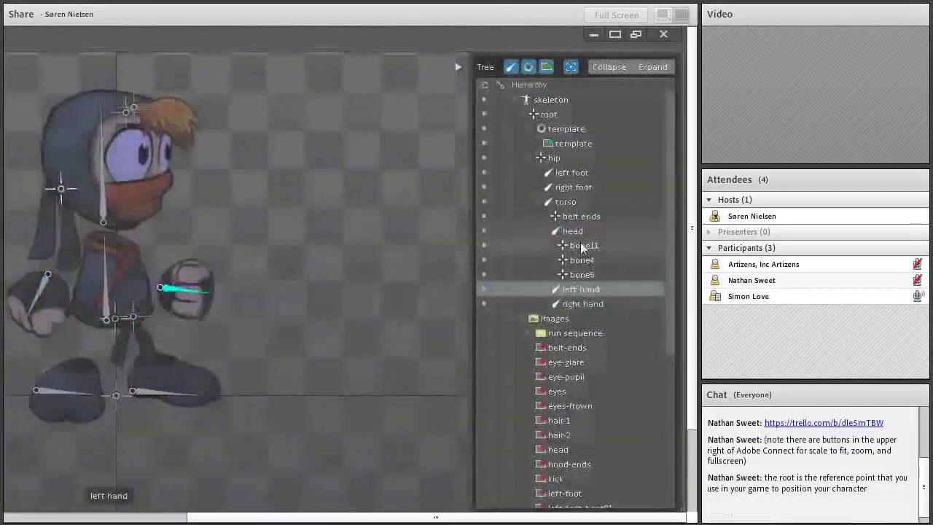
Rename the bone at the hood knot under head as hood ends
left_click(582, 245)
double_click(582, 246)
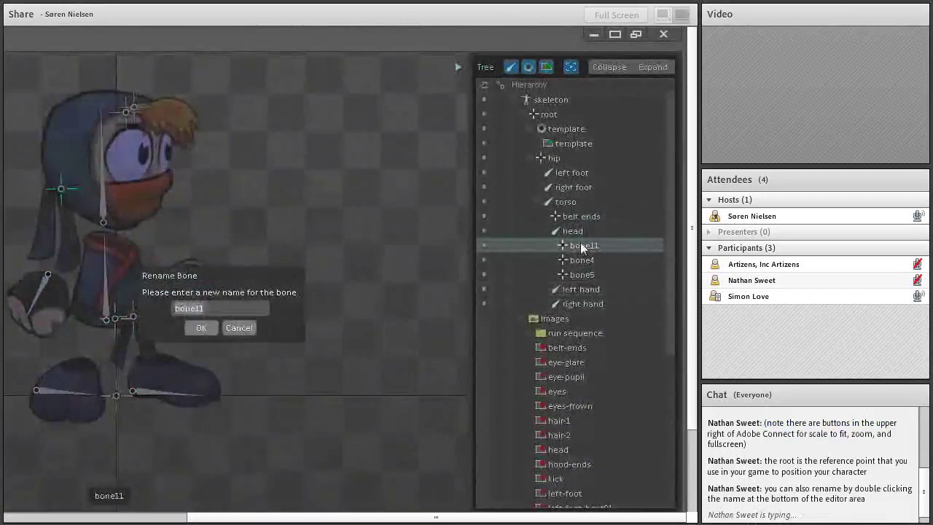
type("hood")
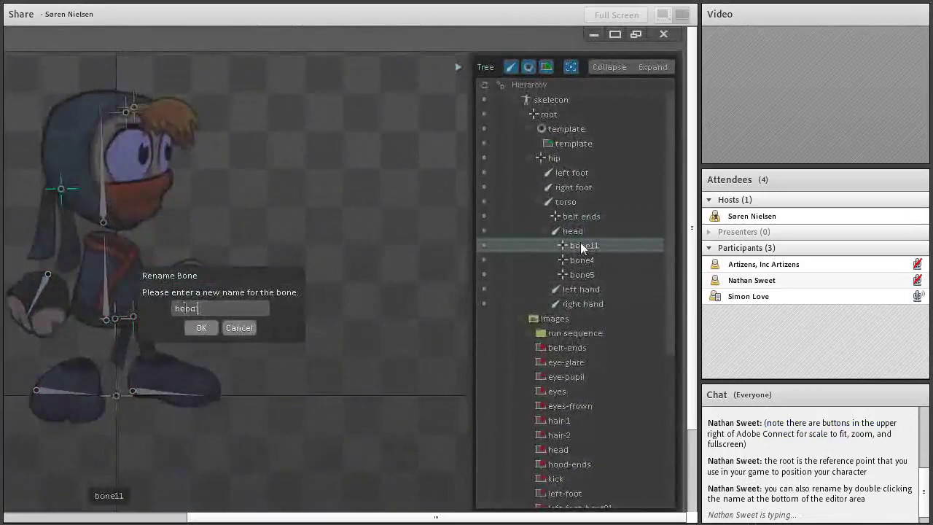
type(" ends")
key("Return")
Rename the two bones at the hair roots under head as hair 1 for the lower rear one and hair 2 for the other
left_click(581, 246)
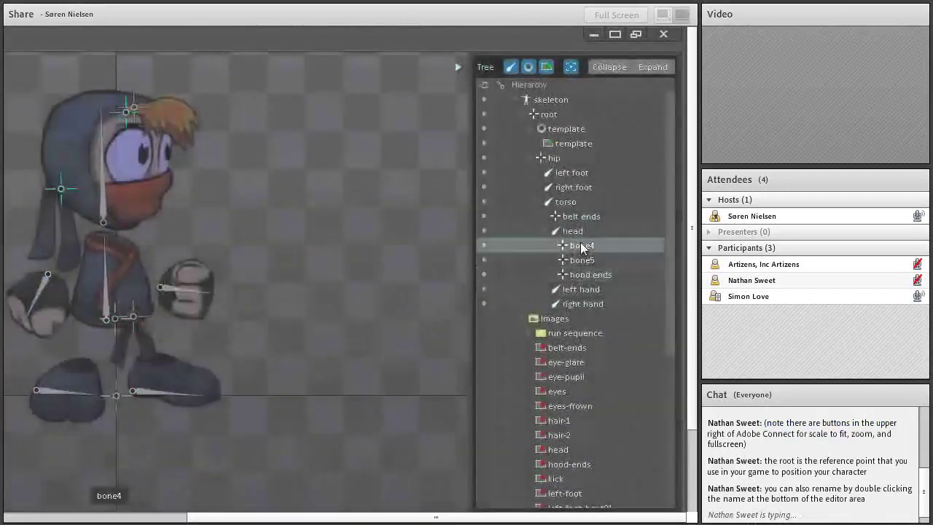
double_click(581, 246)
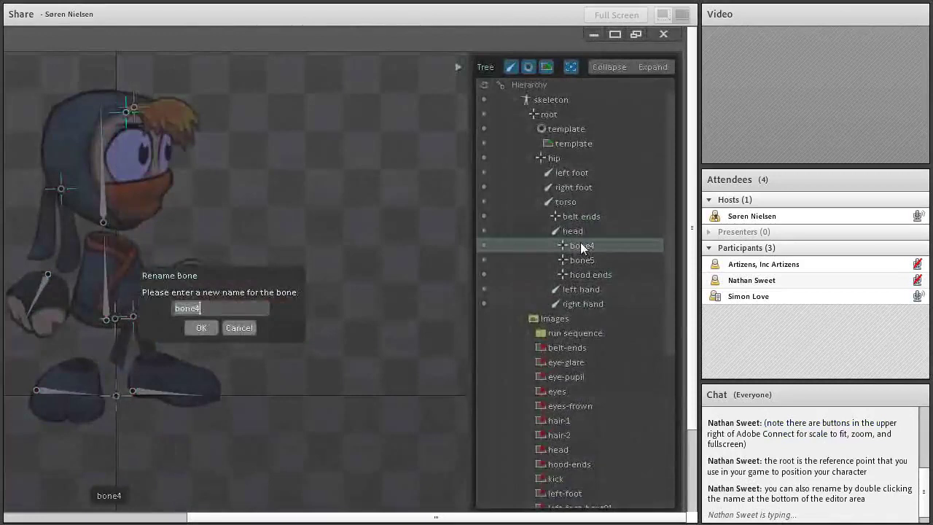
type("hair")
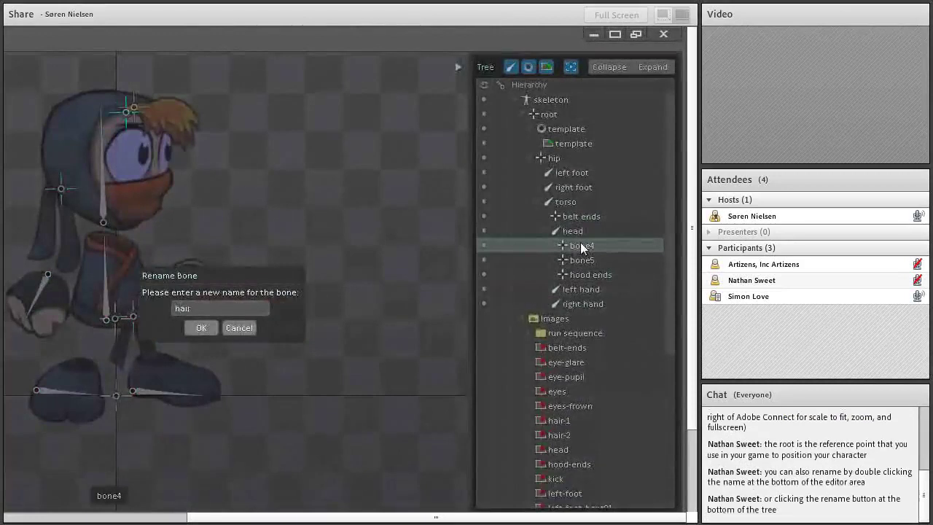
type("1")
key("Return")
left_click(581, 245)
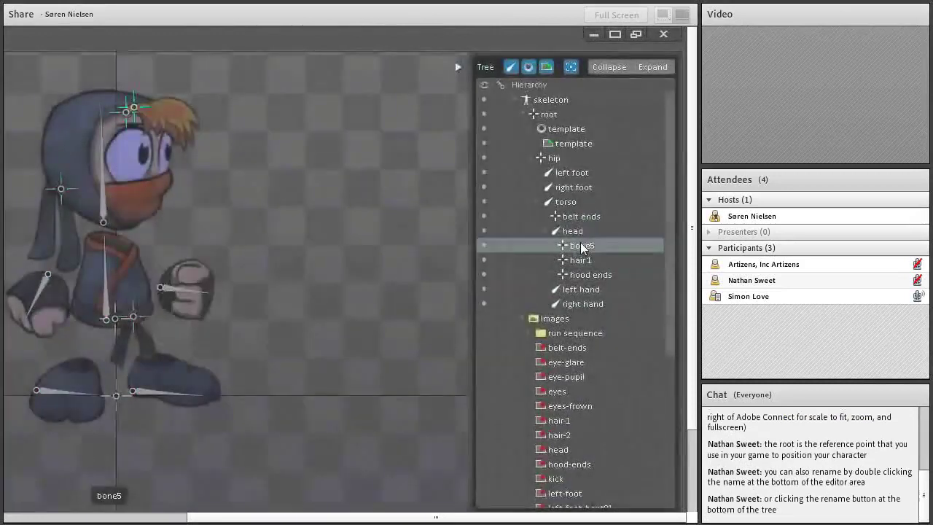
double_click(581, 246)
type("hai")
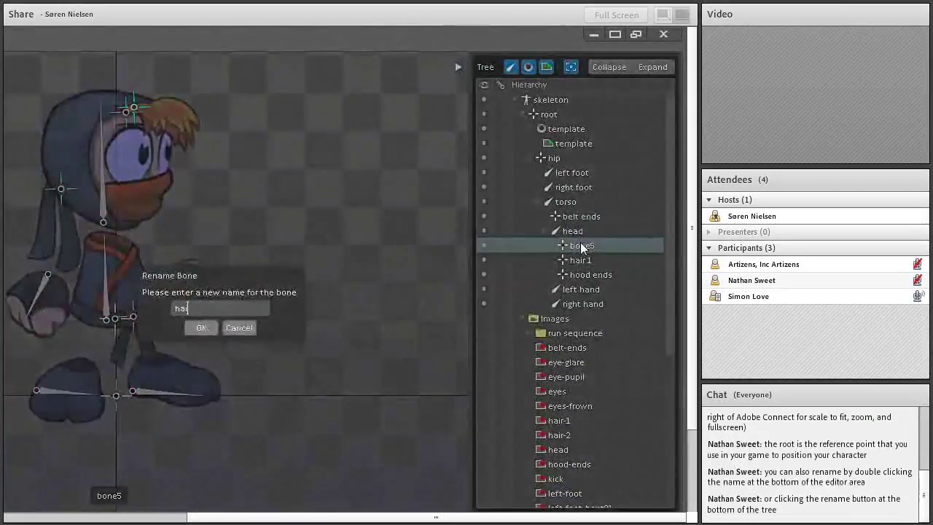
type("r 2")
key("Return")
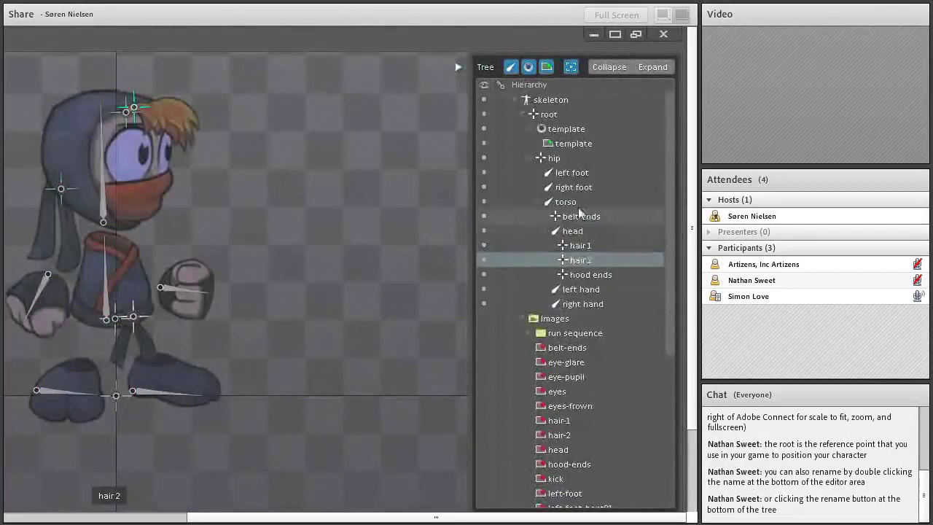
Attach the torso image to the torso bone in a new slot named torso
scroll(580, 270, "down", 3)
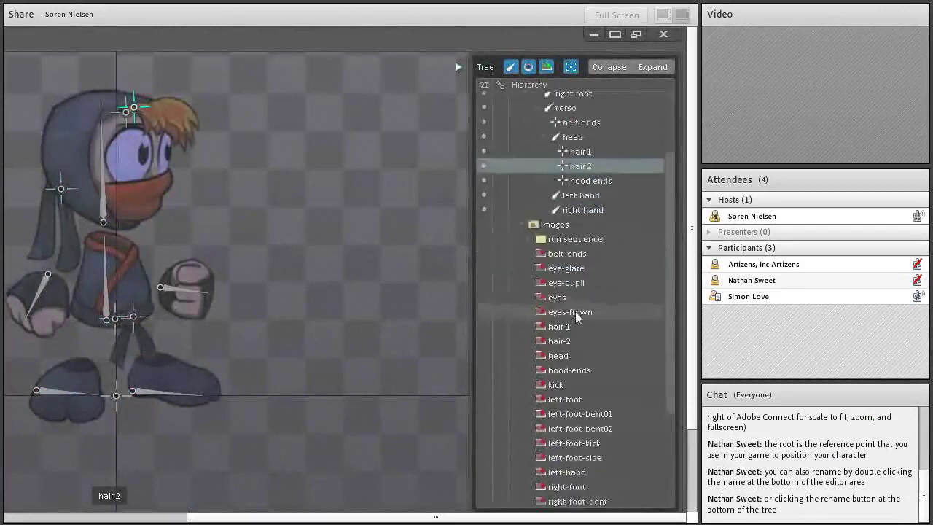
scroll(582, 288, "up", 3)
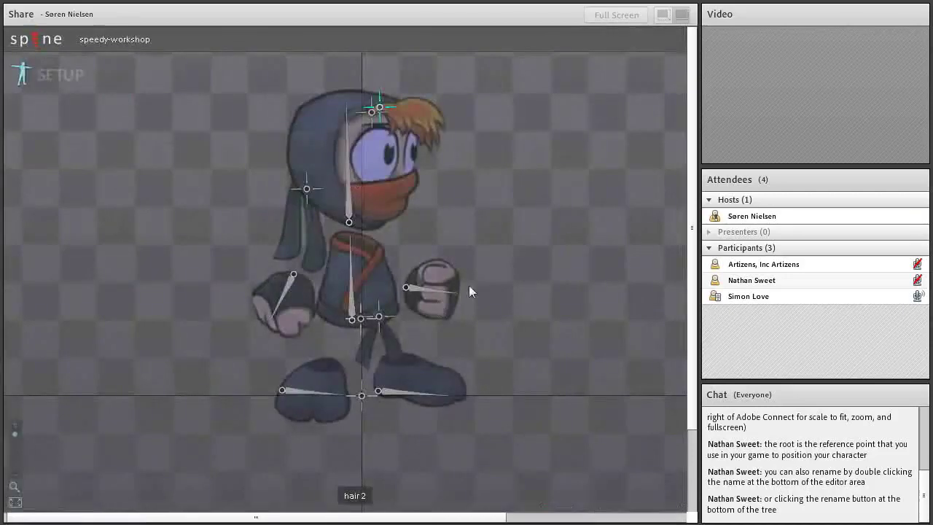
scroll(606, 292, "down", 3)
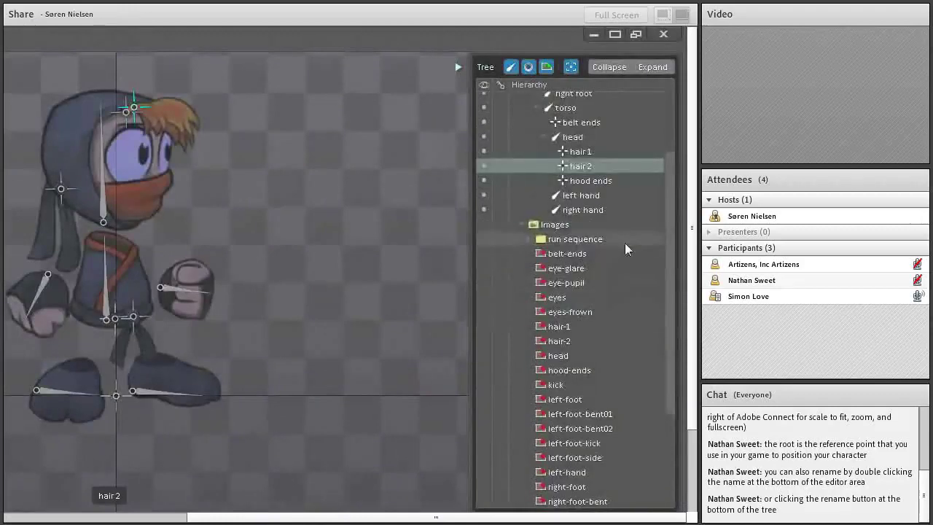
scroll(619, 283, "down", 5)
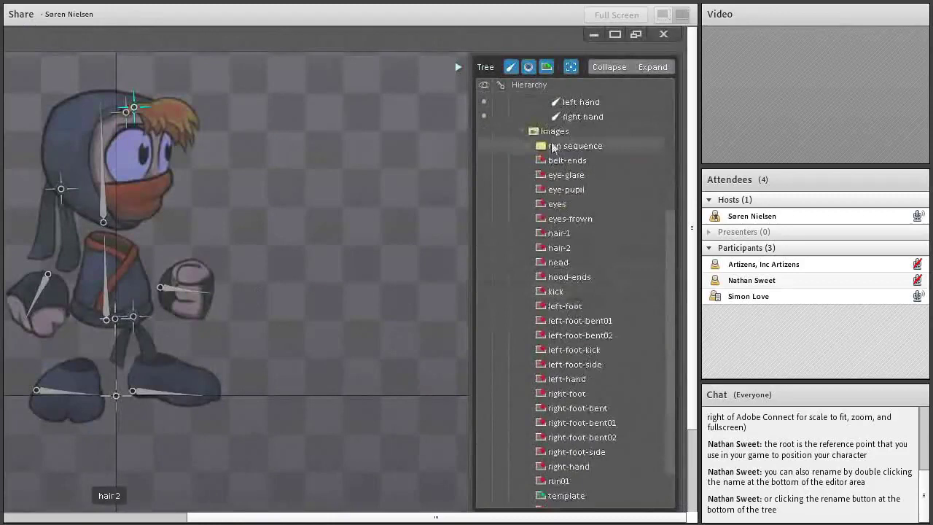
scroll(565, 328, "down", 2)
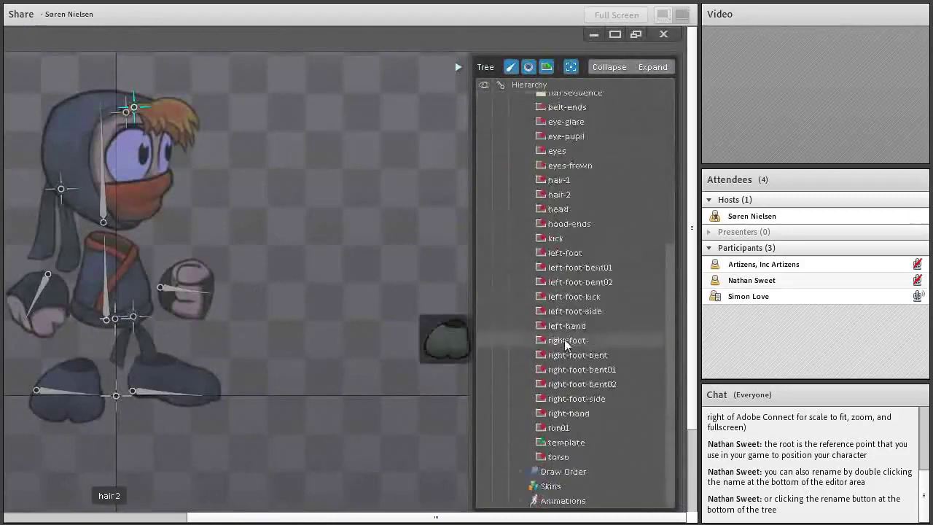
scroll(566, 343, "up", 2)
scroll(567, 332, "down", 4)
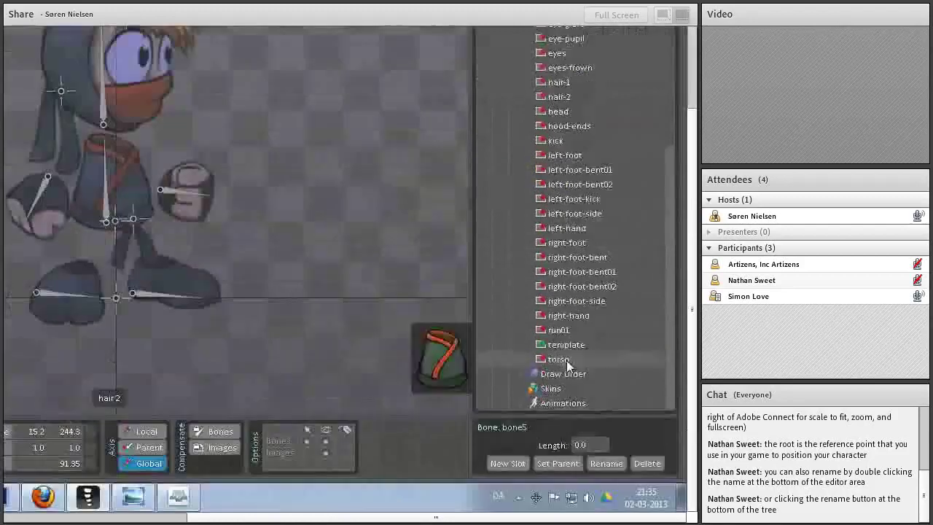
left_click(568, 452)
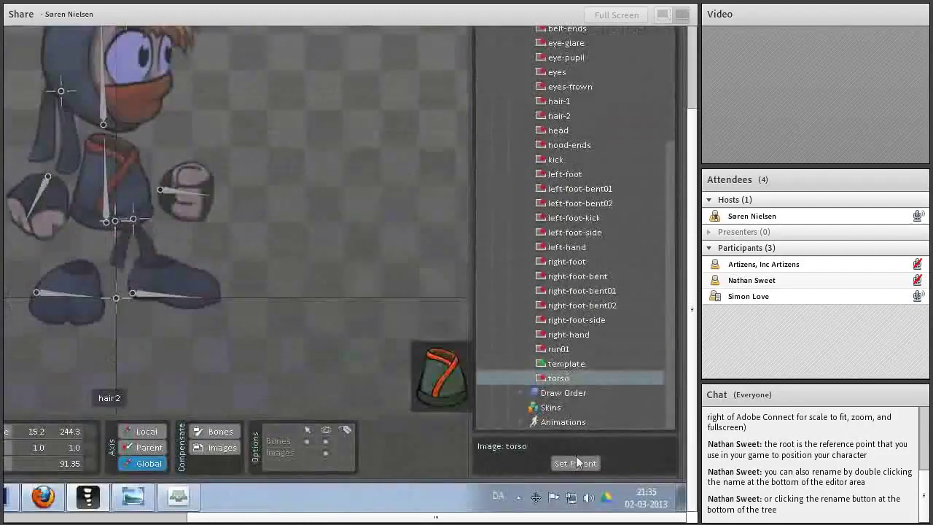
left_click(576, 463)
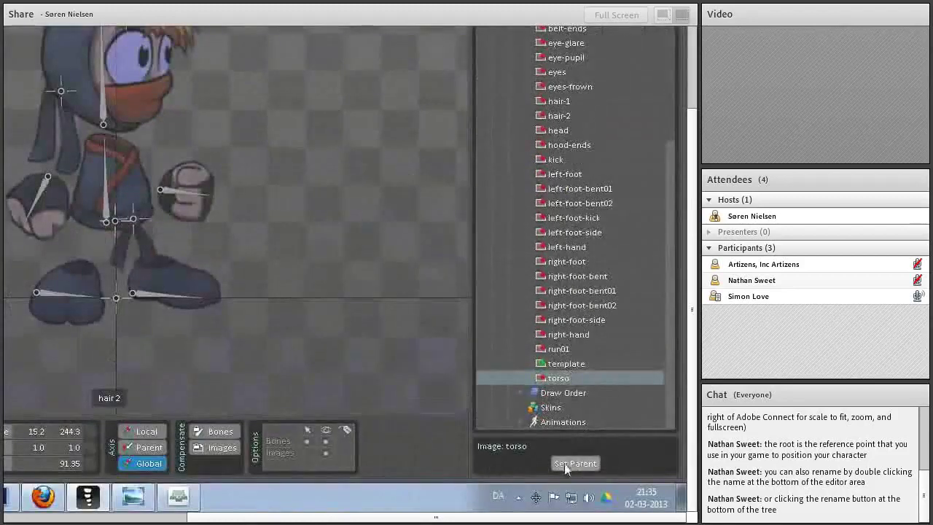
left_click(355, 298)
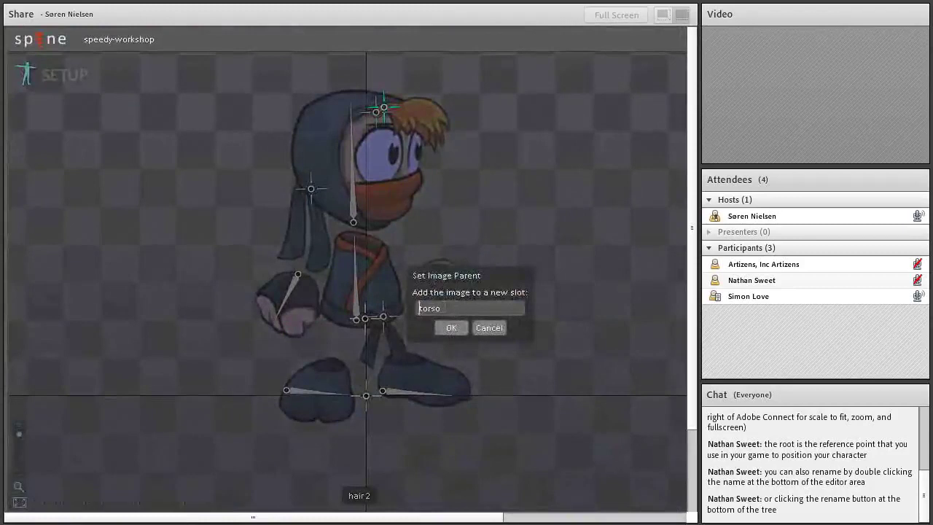
left_click(467, 309)
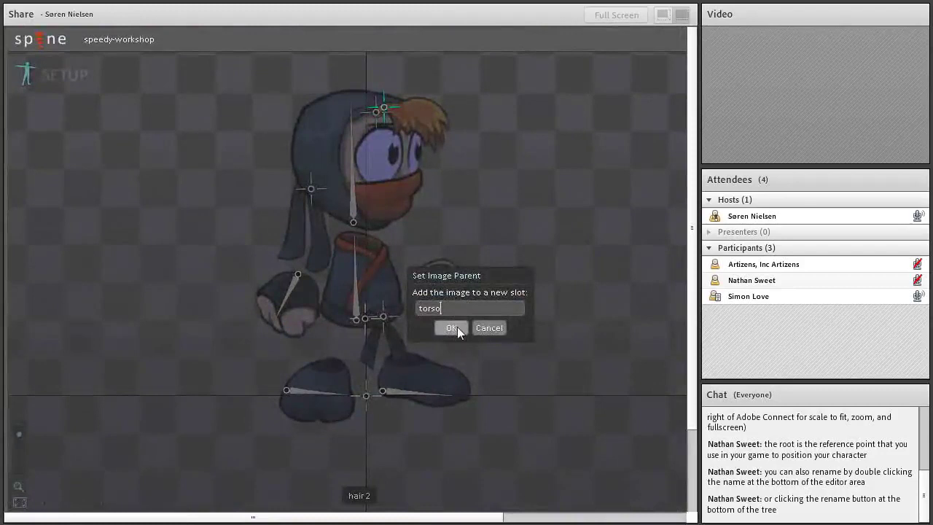
left_click(457, 328)
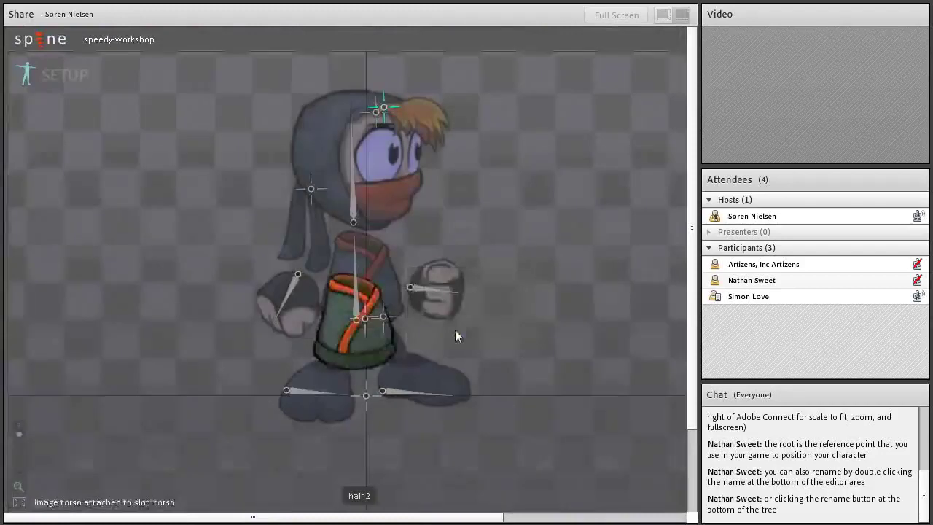
Make bones unselectable and move the torso image over the template's torso, to about -2.1, 99.3
scroll(347, 269, "down", 2)
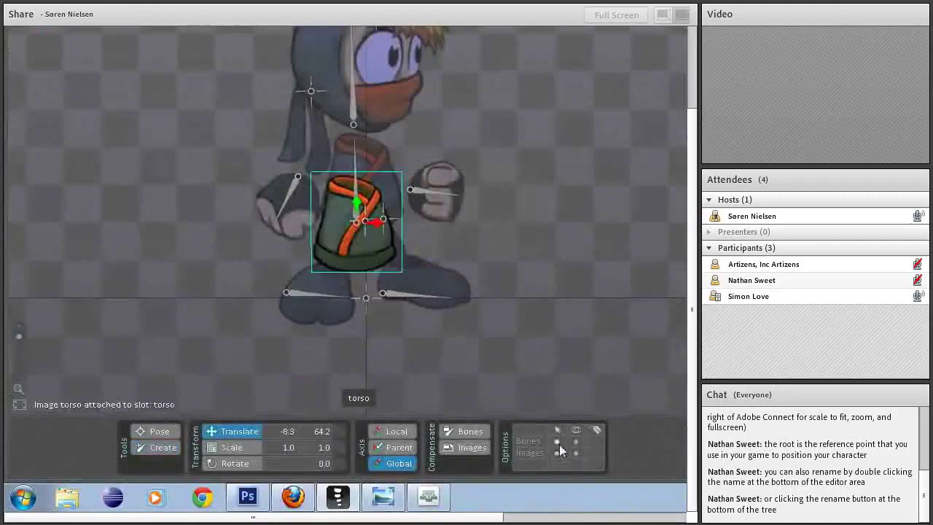
left_click(557, 441)
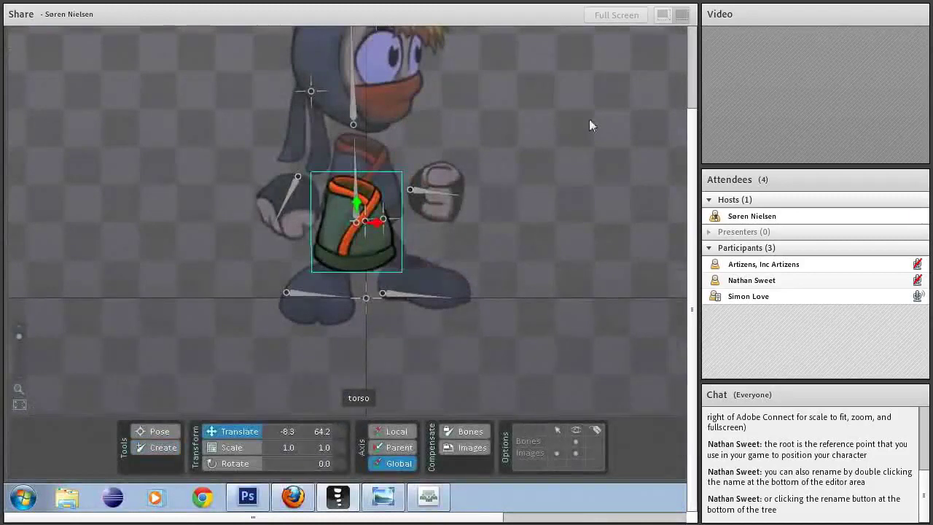
key("v")
left_click_drag(568, 186, 578, 144)
Attach the right-hand image to the right hand bone in a new slot and align it over the template's rear hand, at about -65.6, 77.1
scroll(617, 286, "down", 8)
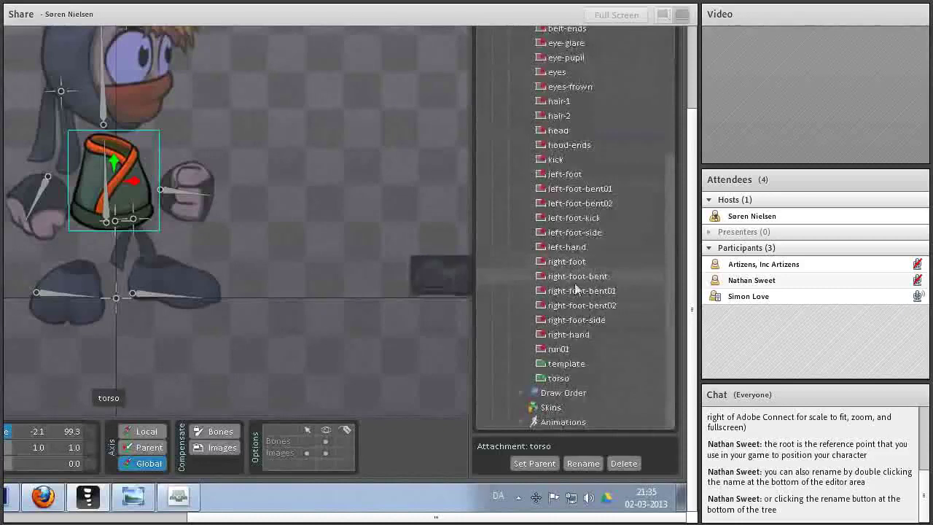
left_click(571, 336)
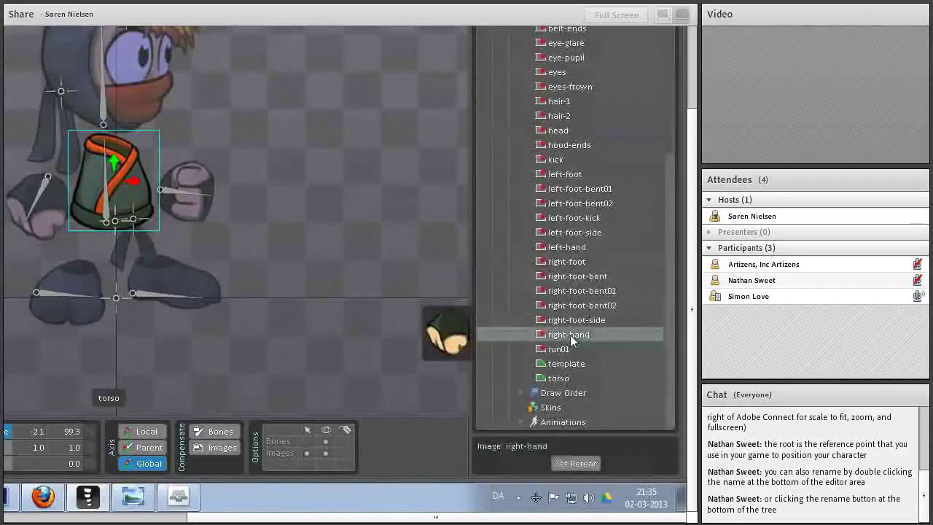
left_click(575, 463)
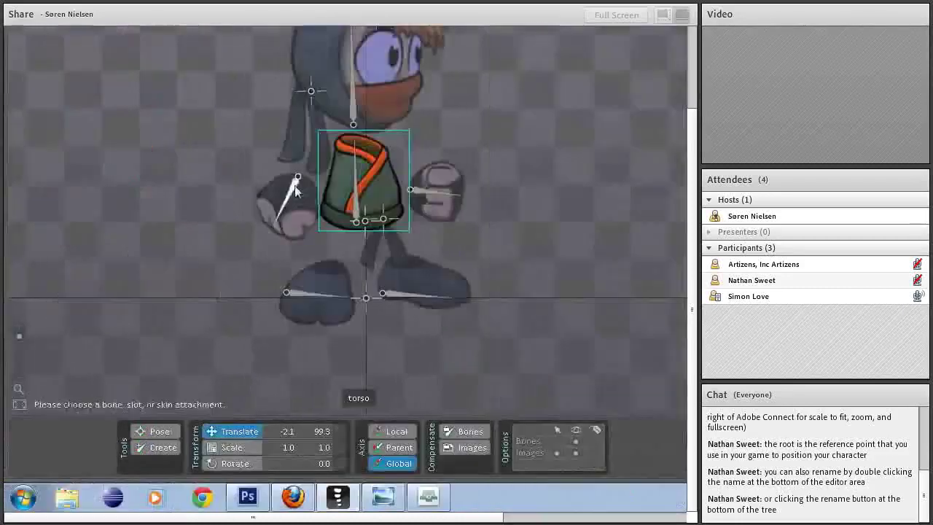
left_click(420, 190)
left_click(454, 230)
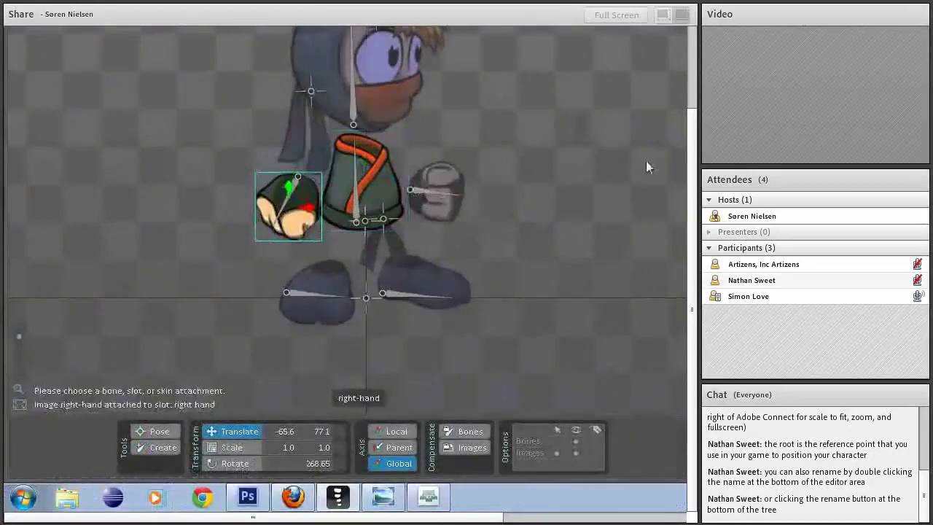
Attach the right-foot image to the right foot bone in a new slot and align it over the template's rear foot, at about -41.6, 5.5
scroll(639, 274, "down", 3)
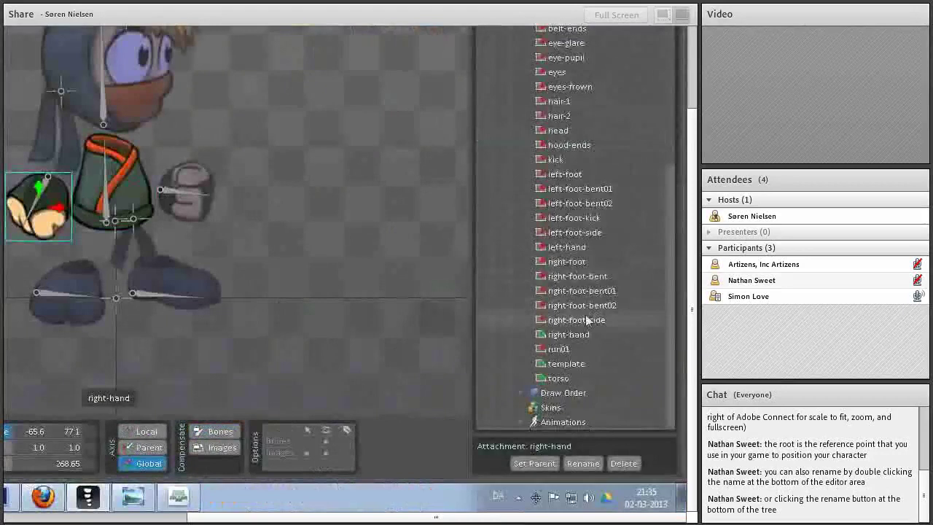
left_click(581, 264)
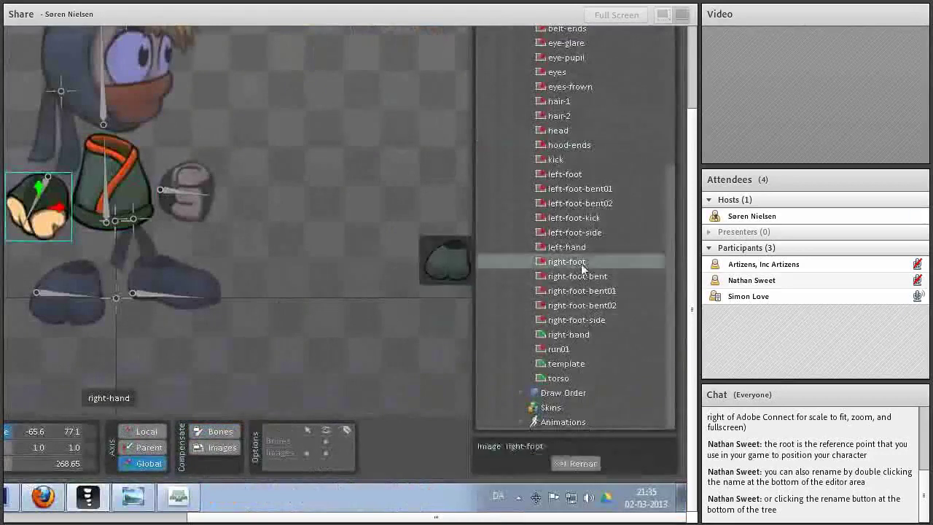
left_click(586, 463)
left_click(354, 290)
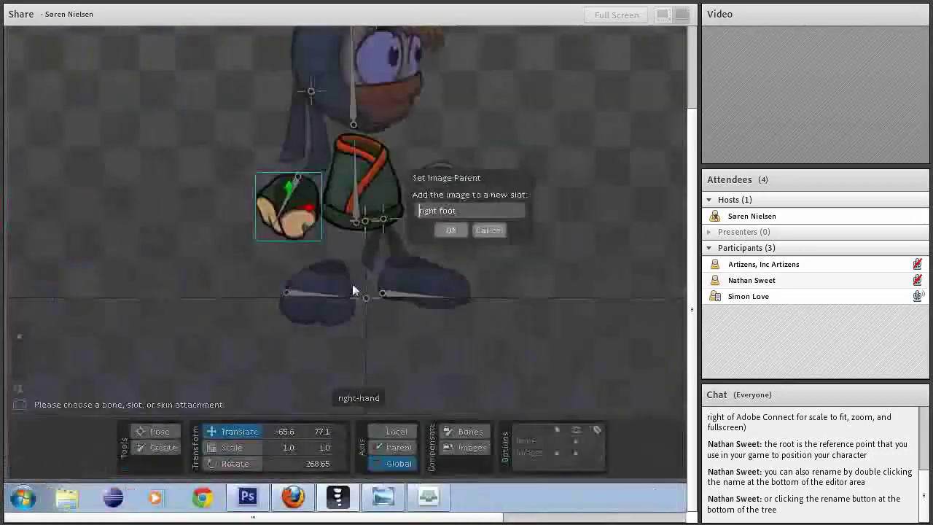
left_click(449, 231)
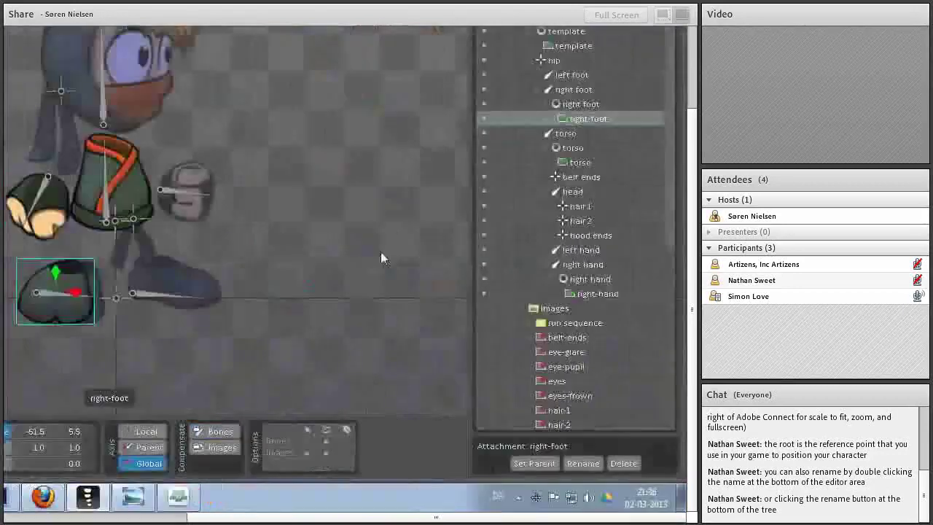
left_click_drag(381, 251, 391, 253)
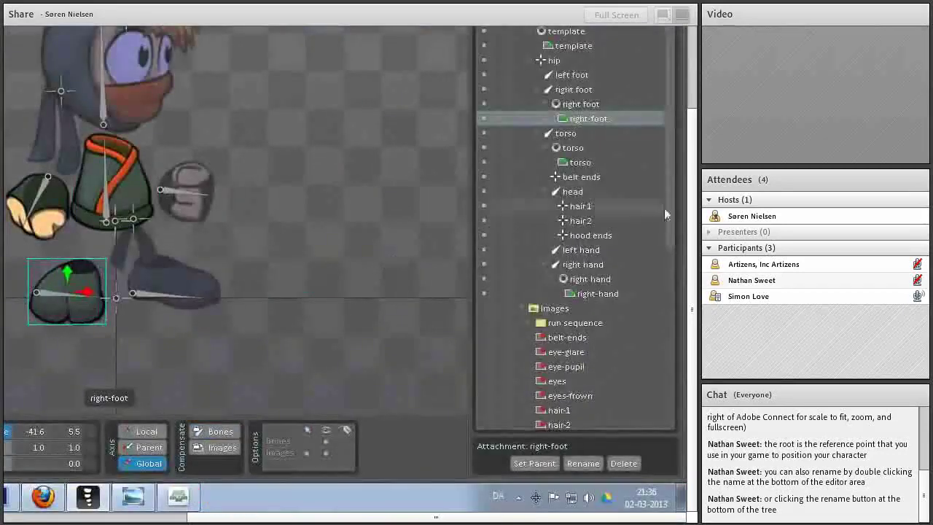
Attach the left-foot image to the left foot bone in a new slot and align it over the template's front foot, at about 49.1, 12.9
scroll(660, 322, "down", 7)
left_click(576, 195)
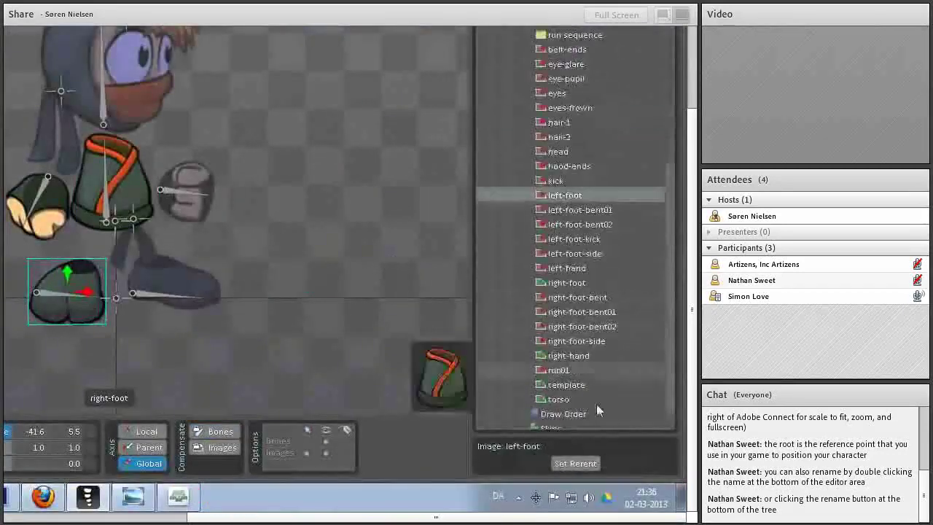
left_click(576, 463)
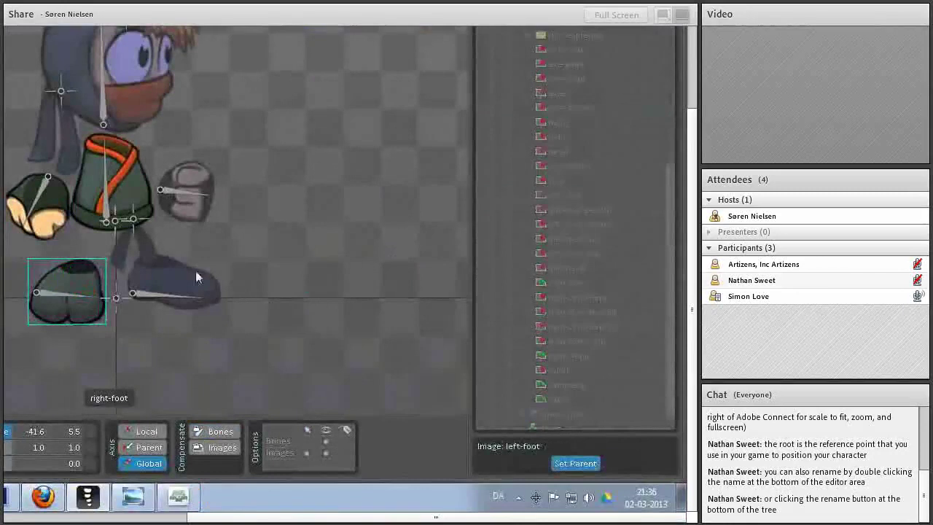
left_click(151, 306)
key("Return")
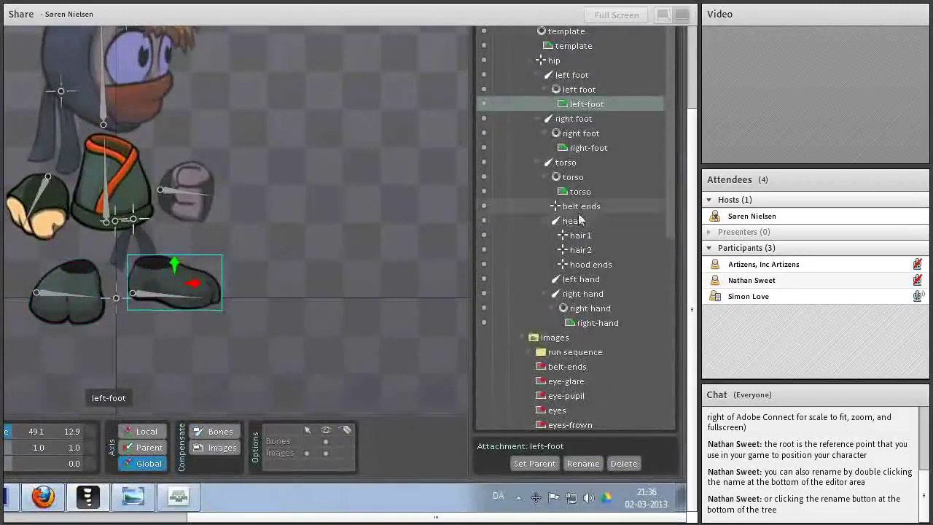
Attach the belt-ends image to the belt ends bone in a new slot and align it over the template's belt, at about 15.2, 48.1
scroll(617, 265, "down", 7)
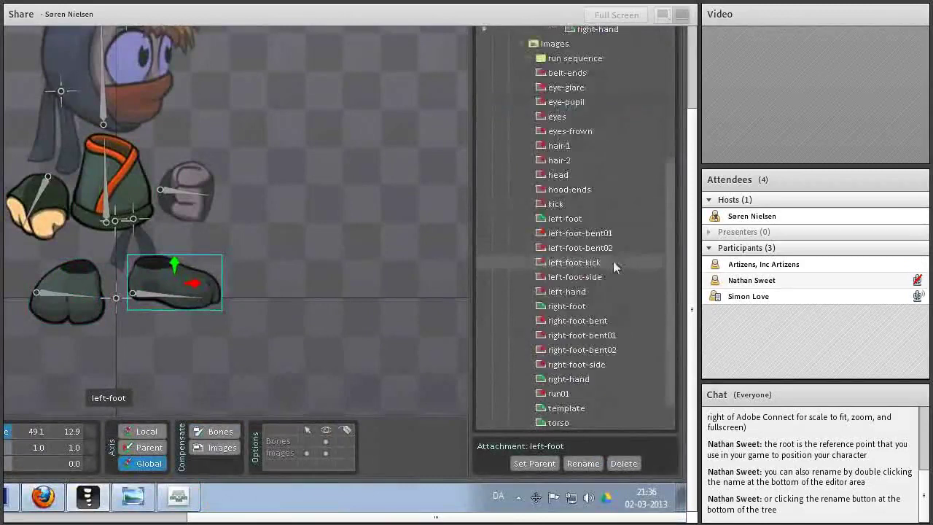
scroll(617, 264, "down", 1)
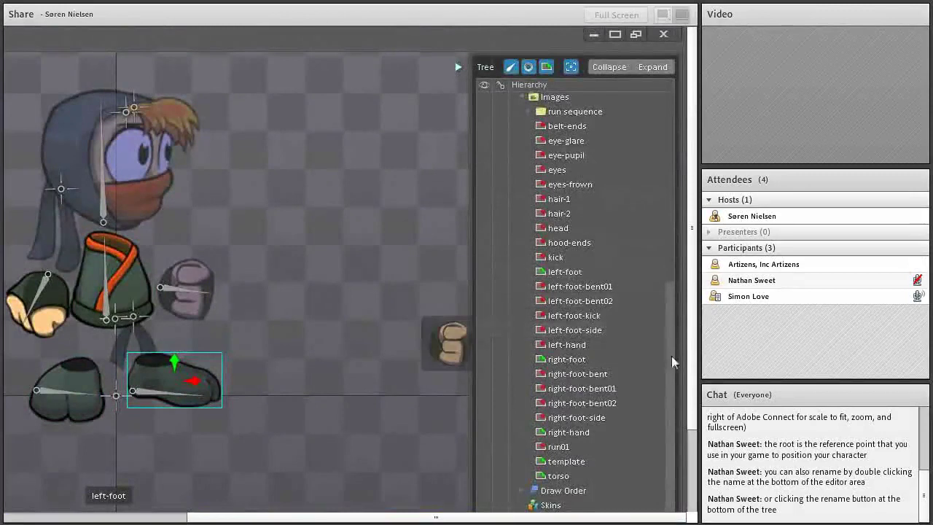
scroll(672, 350, "up", 1)
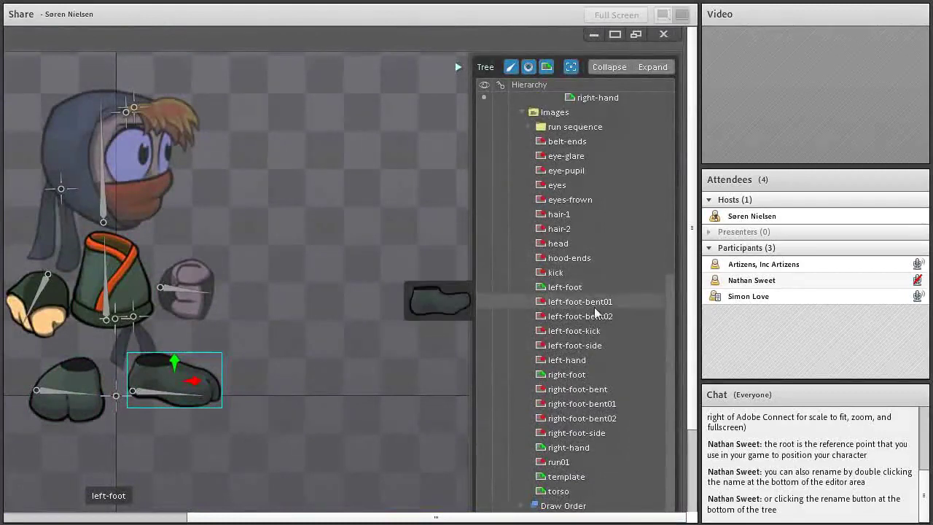
scroll(594, 314, "down", 1)
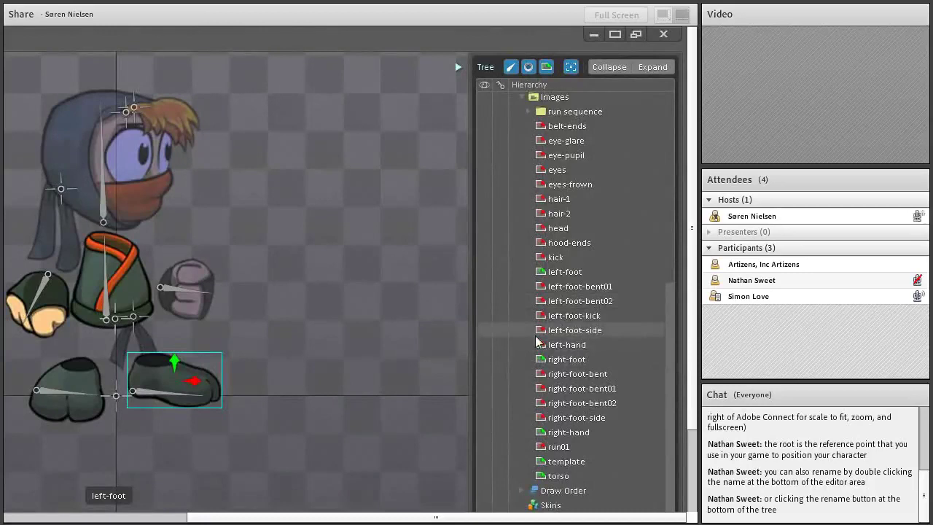
mouse_move(537, 342)
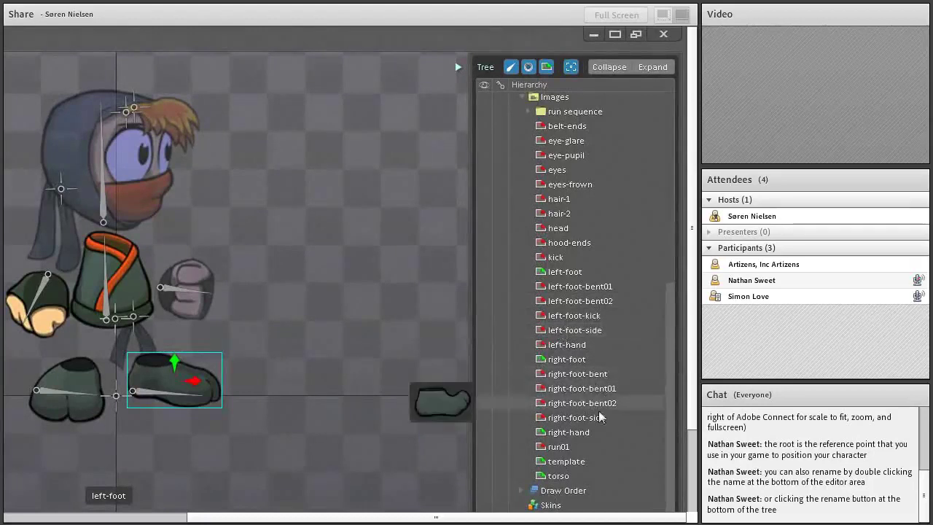
scroll(587, 372, "up", 3)
left_click(576, 224)
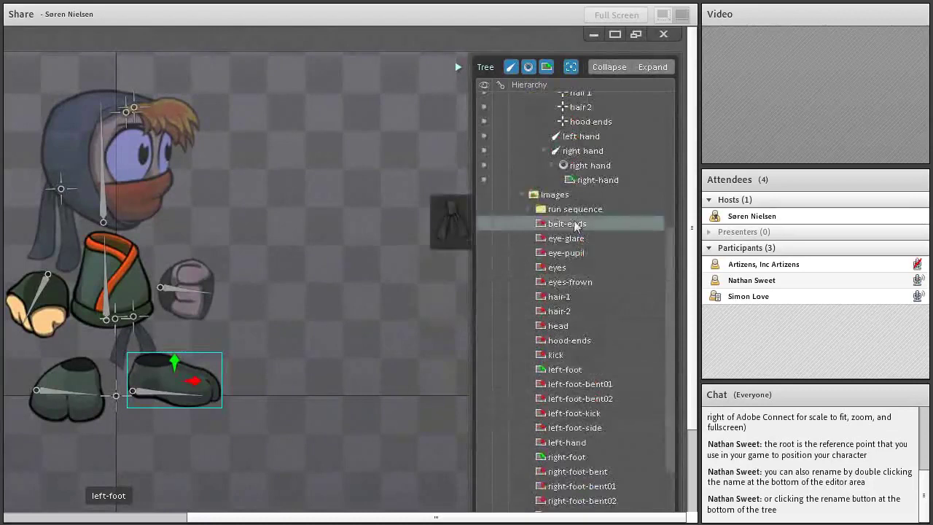
left_click(575, 463)
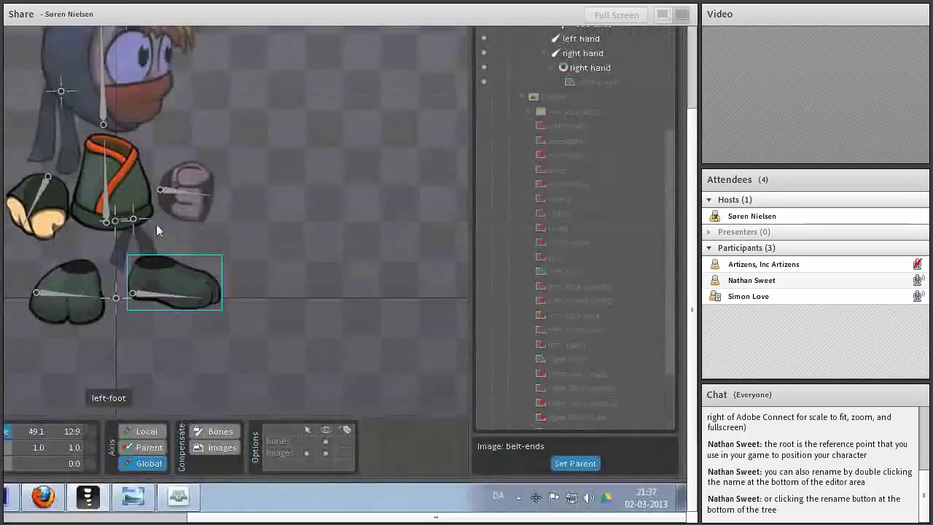
left_click(136, 225)
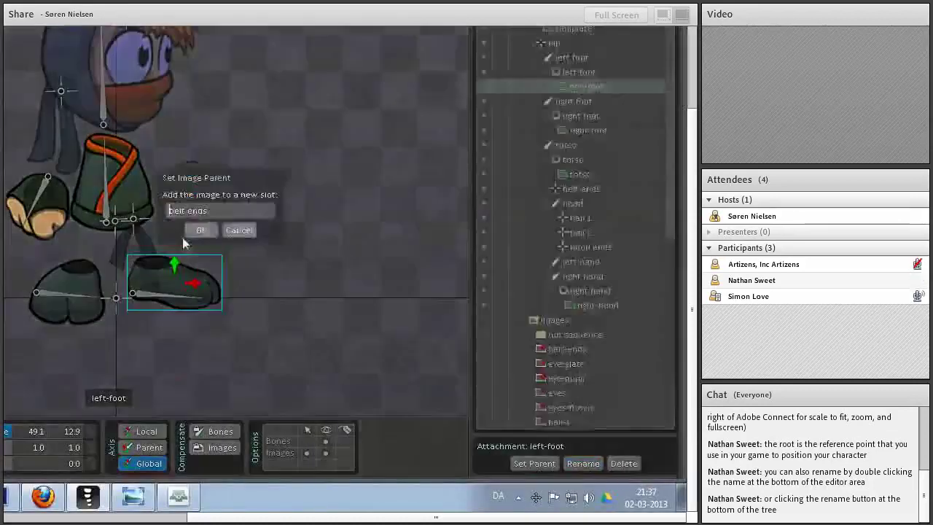
key("Return")
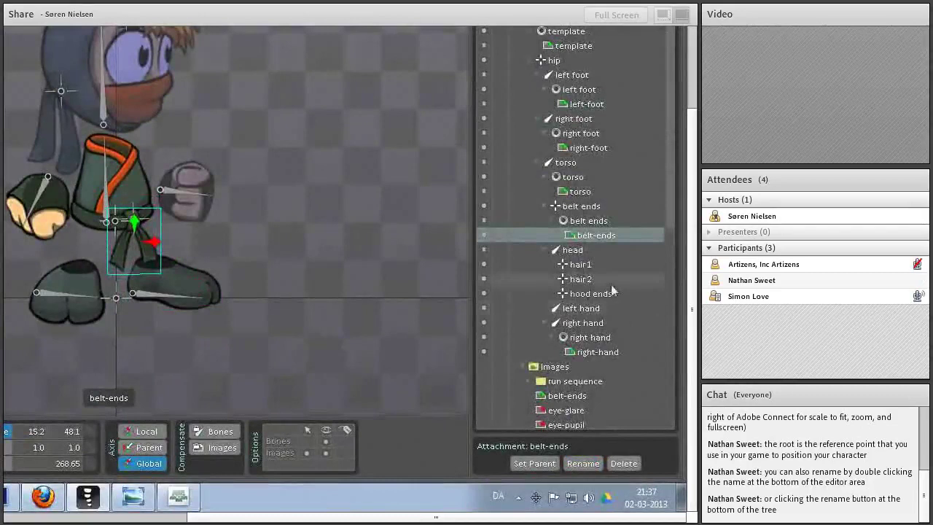
Attach the left-hand image to the left hand bone in a new slot and align it over the template's front fist, at about 57.8, 90.7
scroll(613, 288, "down", 8)
scroll(611, 281, "down", 1)
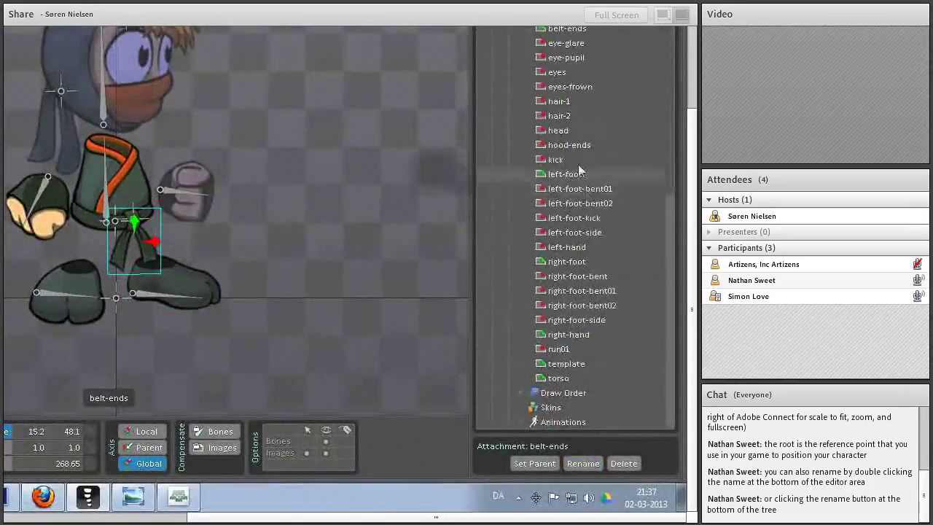
mouse_move(575, 179)
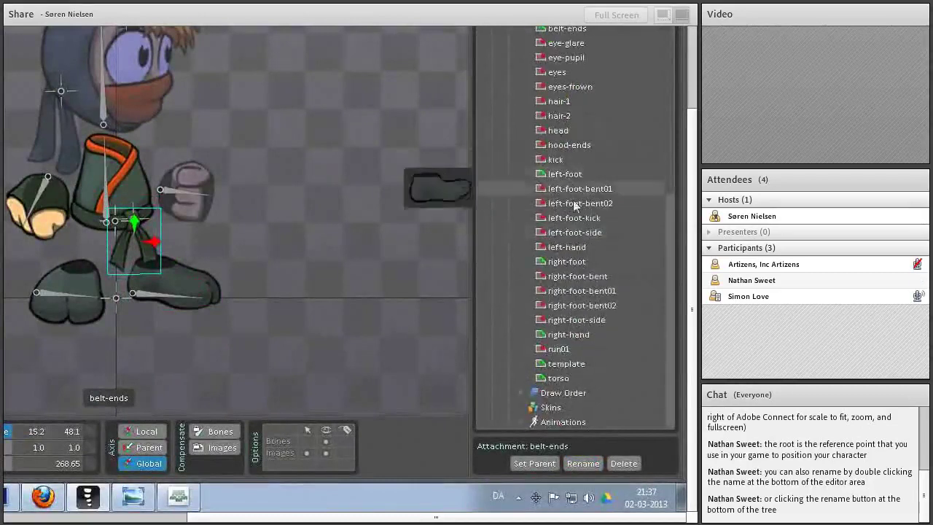
left_click(566, 246)
left_click(576, 463)
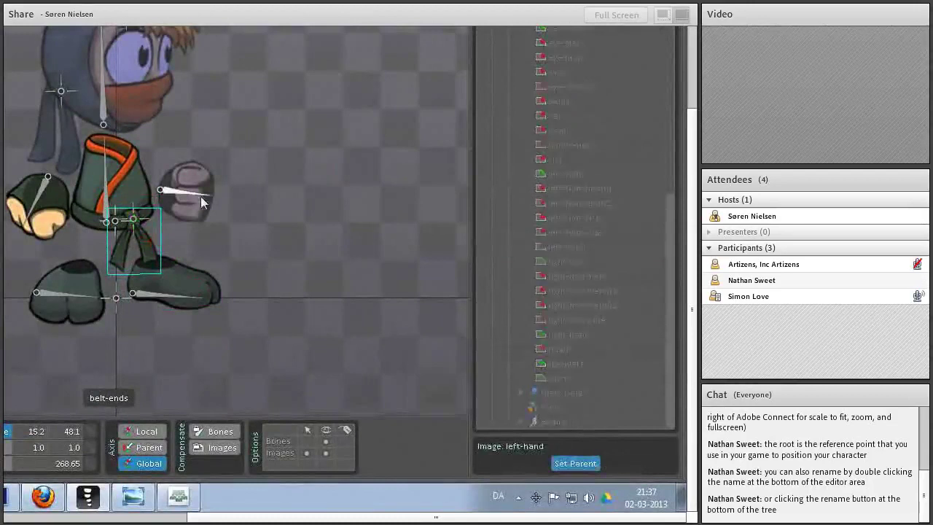
left_click(214, 205)
left_click(202, 230)
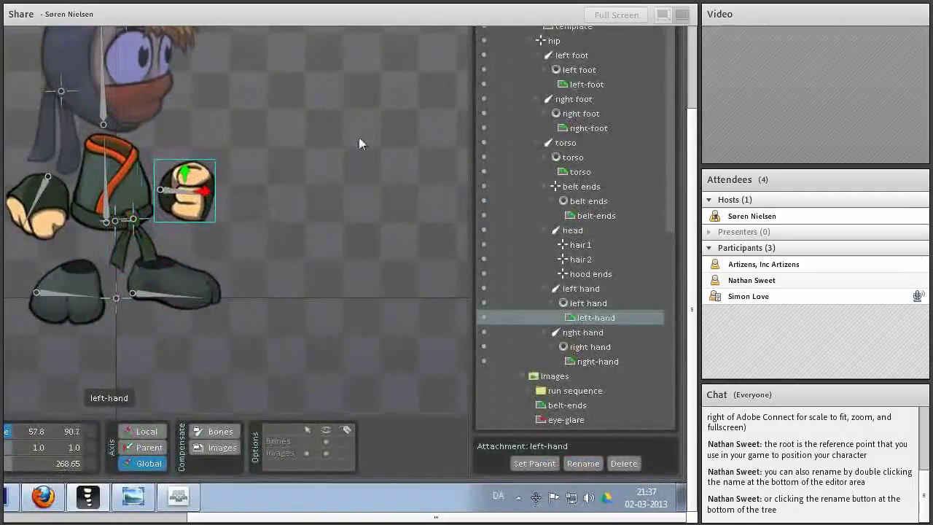
Attach the head image to the head bone in a new slot named head and align it over the template's head
scroll(594, 248, "down", 10)
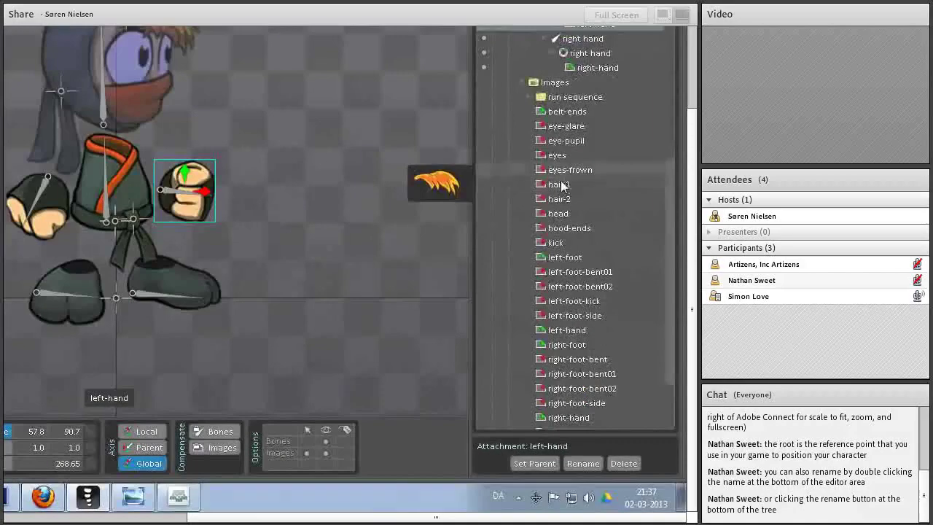
left_click(561, 214)
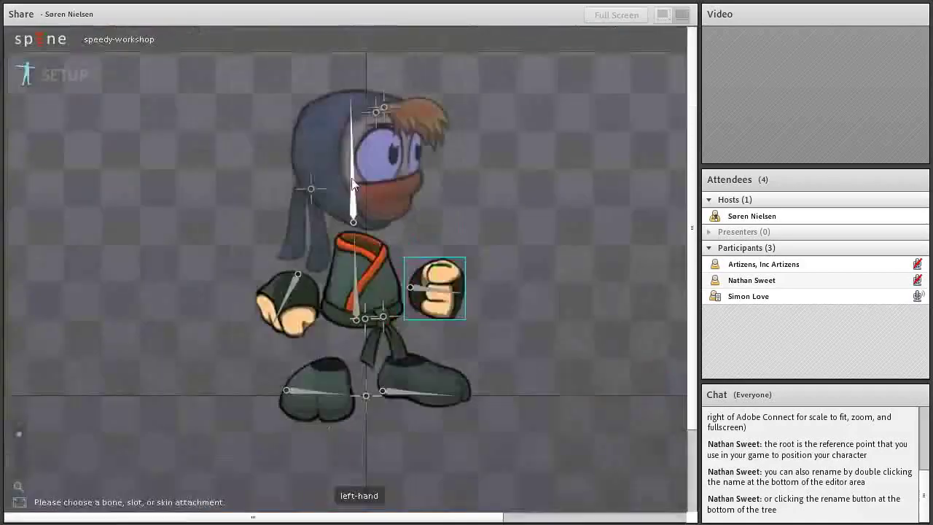
left_click(353, 178)
left_click(450, 328)
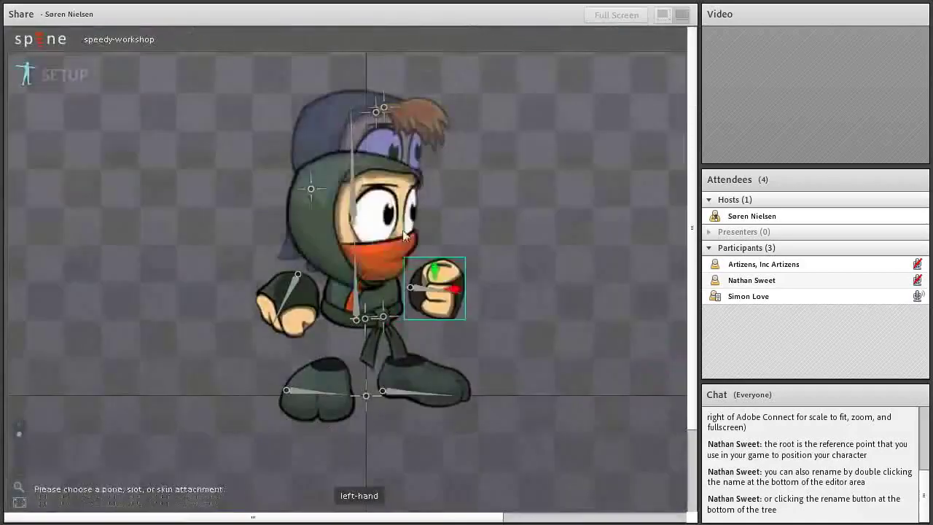
left_click_drag(591, 146, 590, 115)
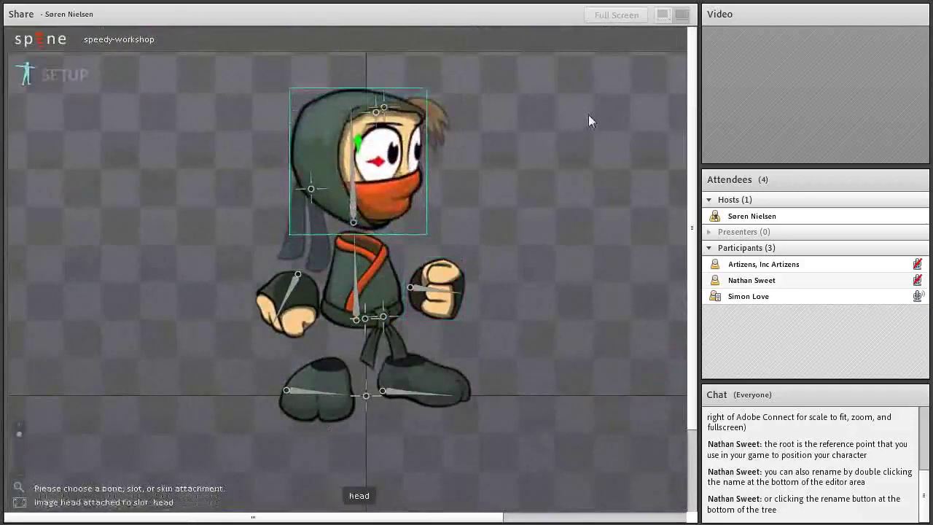
Attach the hair-1 image to the hair 2 bone in a new slot and move it over the template's hair, to about 46.0, 234.5
scroll(614, 367, "down", 4)
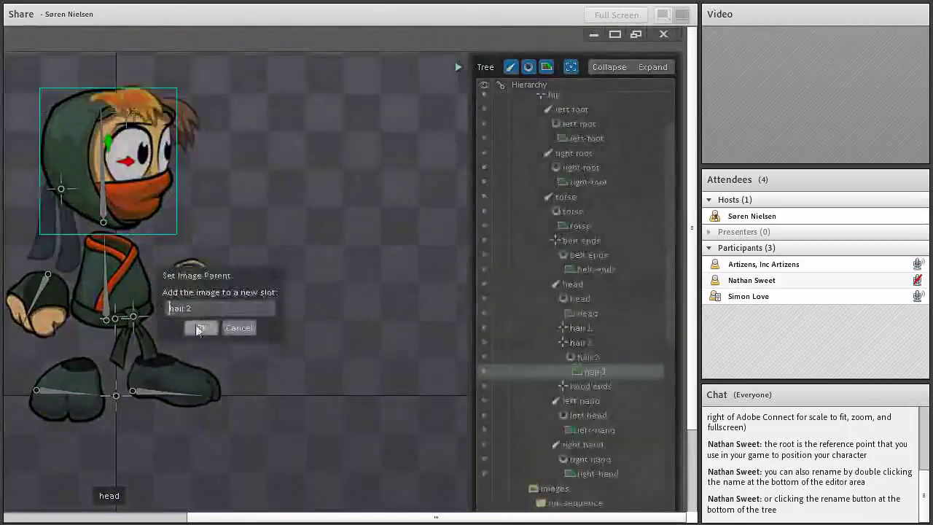
left_click(198, 330)
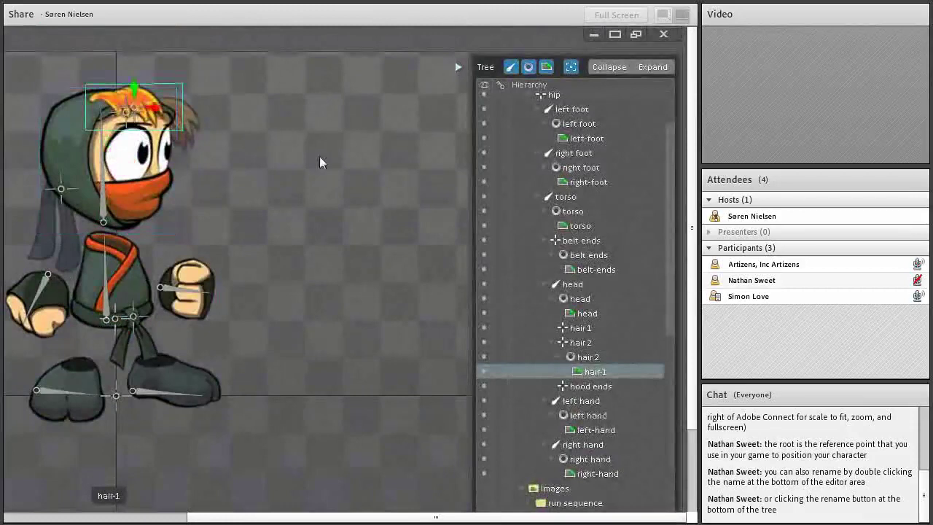
left_click_drag(345, 171, 356, 171)
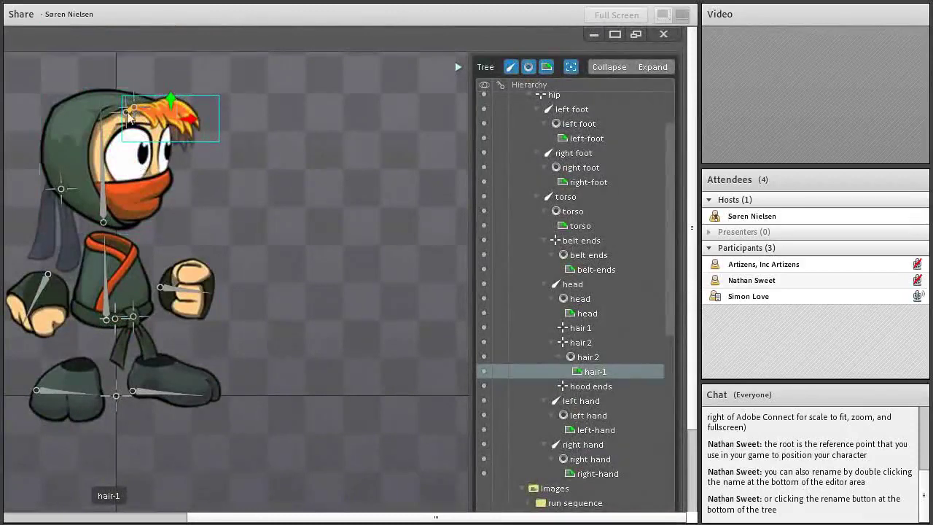
Make bones selectable again and select the hood ends bone behind the head
scroll(346, 285, "left", 5)
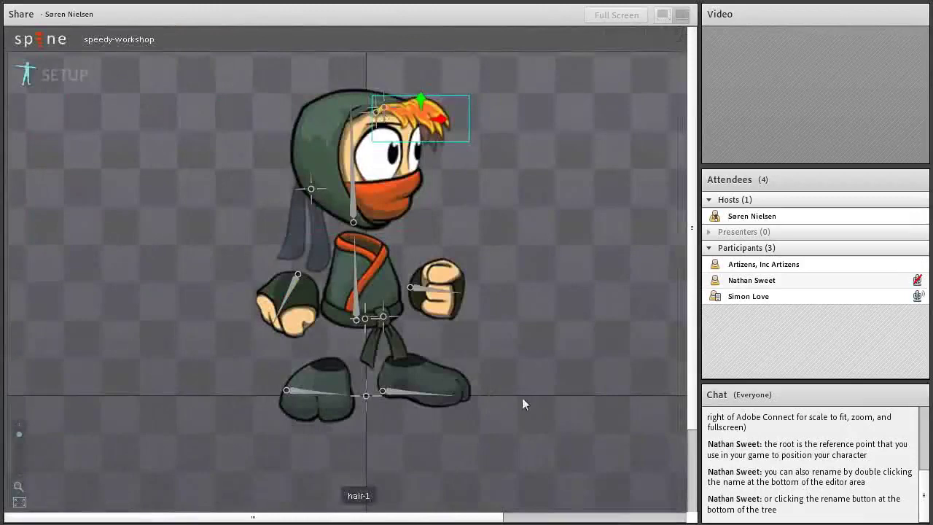
scroll(522, 397, "down", 3)
scroll(437, 182, "up", 3)
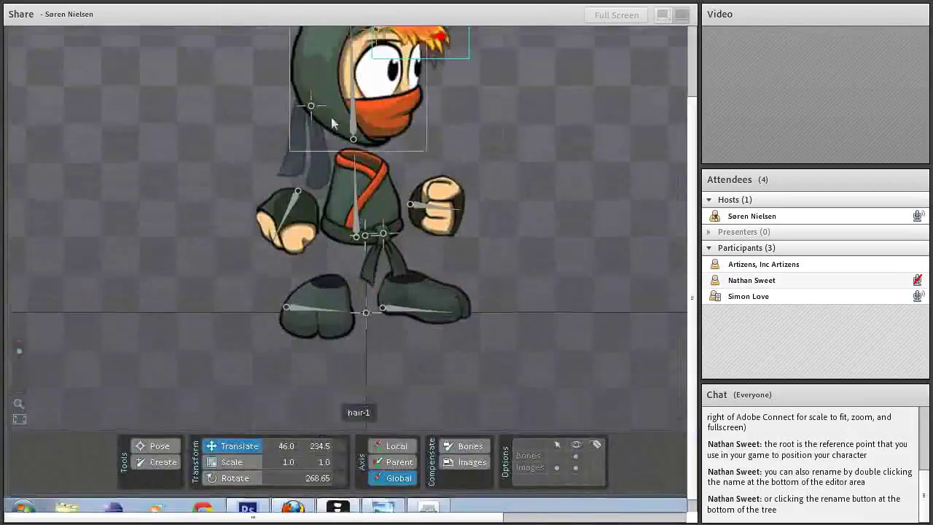
scroll(510, 438, "down", 3)
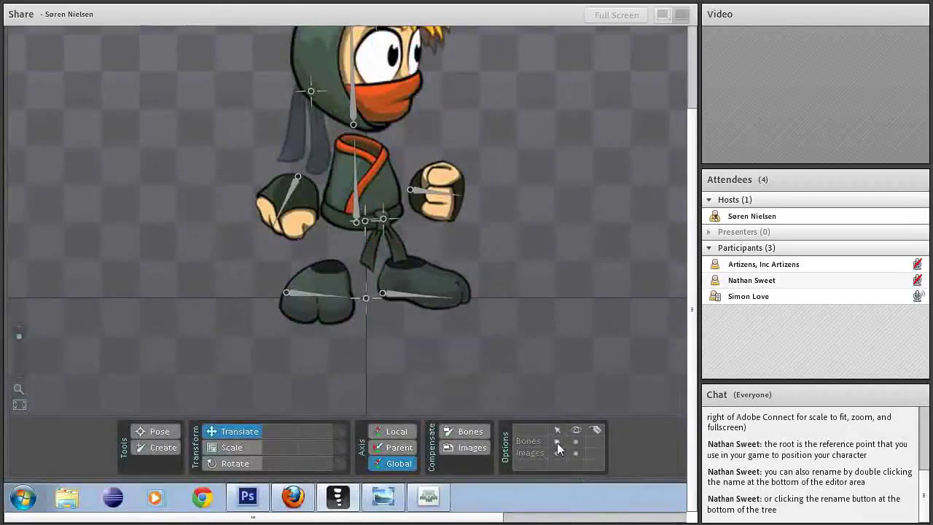
scroll(365, 255, "up", 3)
scroll(350, 270, "down", 3)
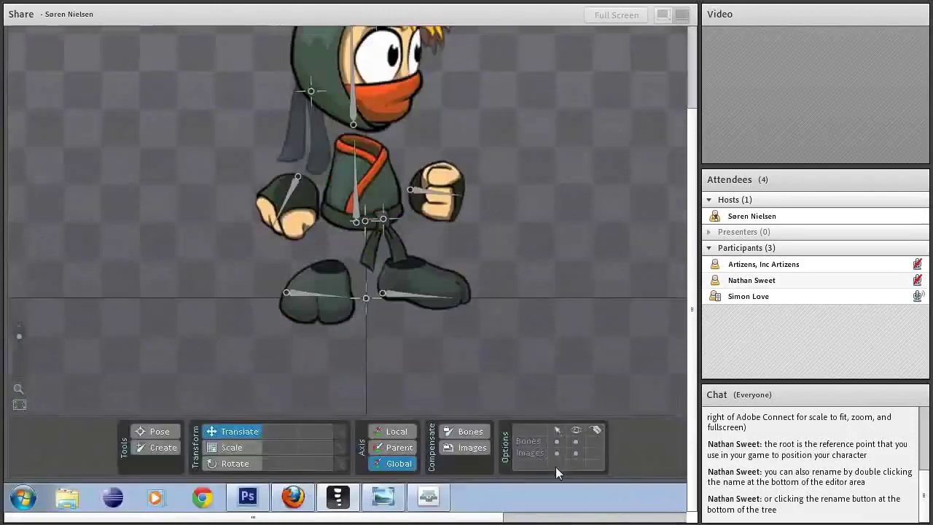
scroll(350, 270, "up", 3)
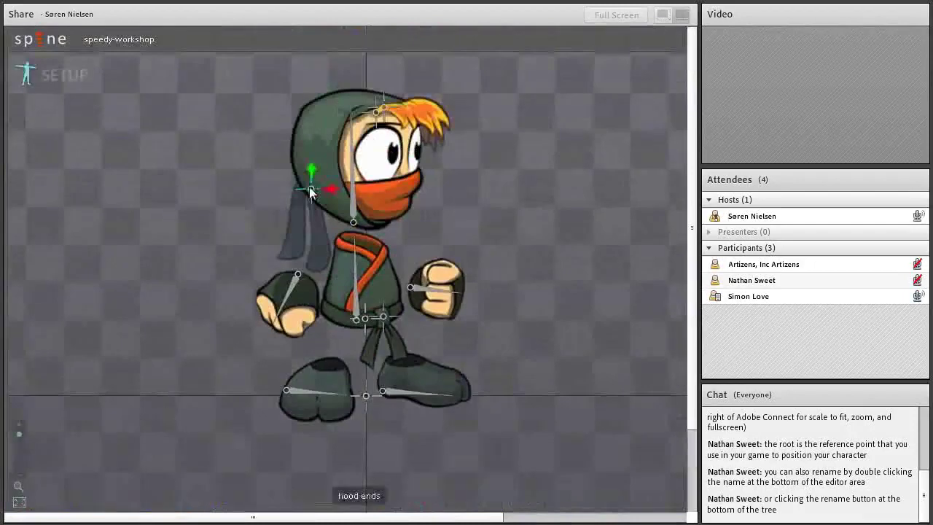
Try a length of 10 and then 500 on the hood ends bone and check its direction in the viewport
scroll(442, 379, "down", 3)
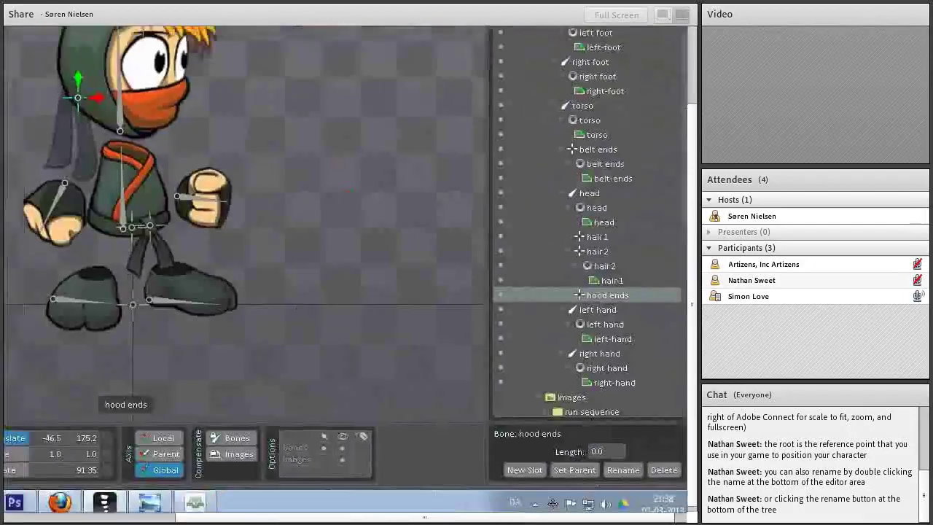
scroll(350, 269, "up", 3)
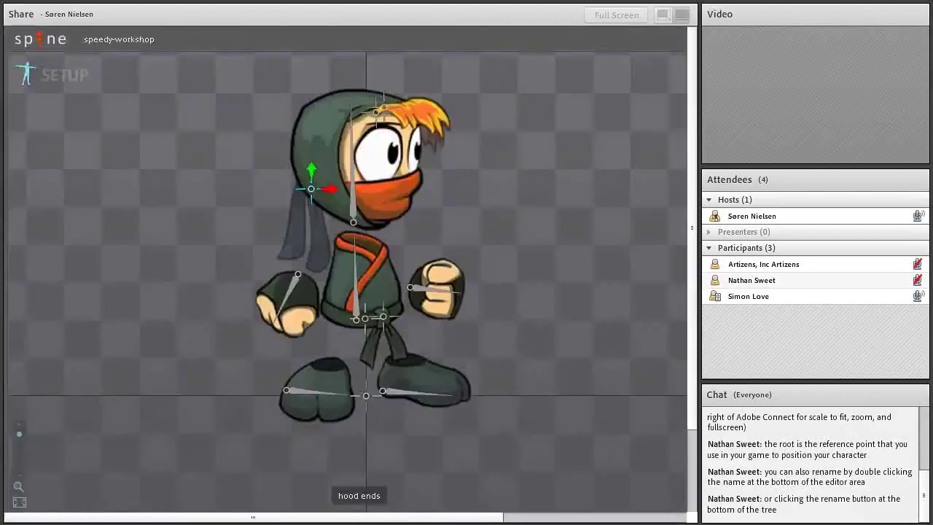
scroll(350, 270, "down", 3)
scroll(350, 270, "left", 3)
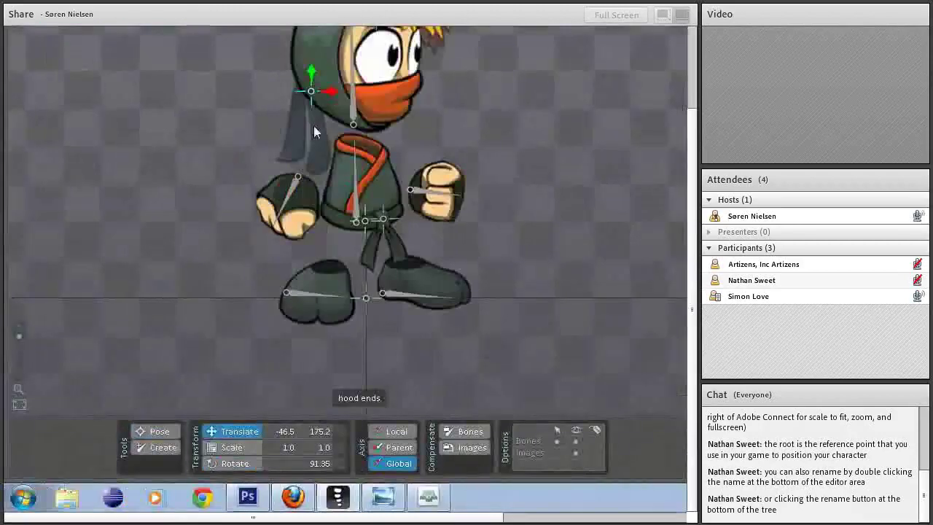
scroll(350, 270, "right", 3)
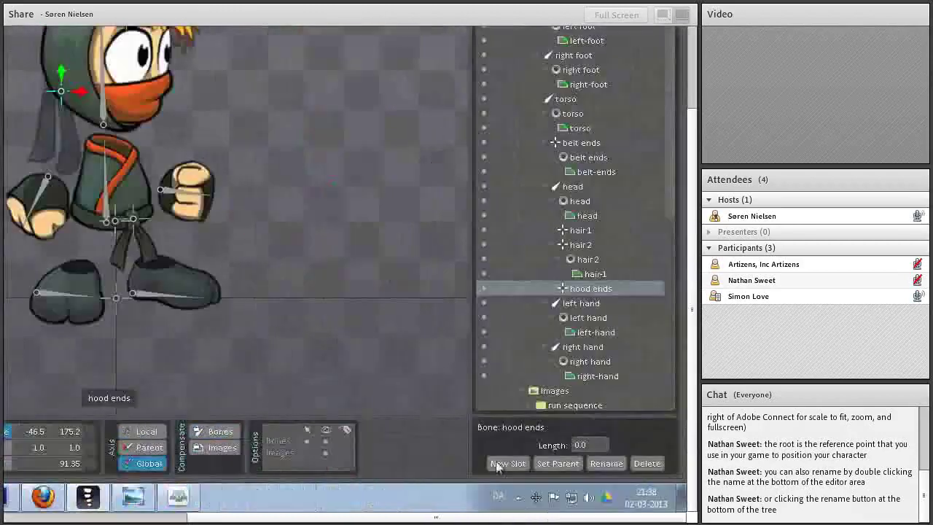
double_click(579, 444)
type("10")
key("Return")
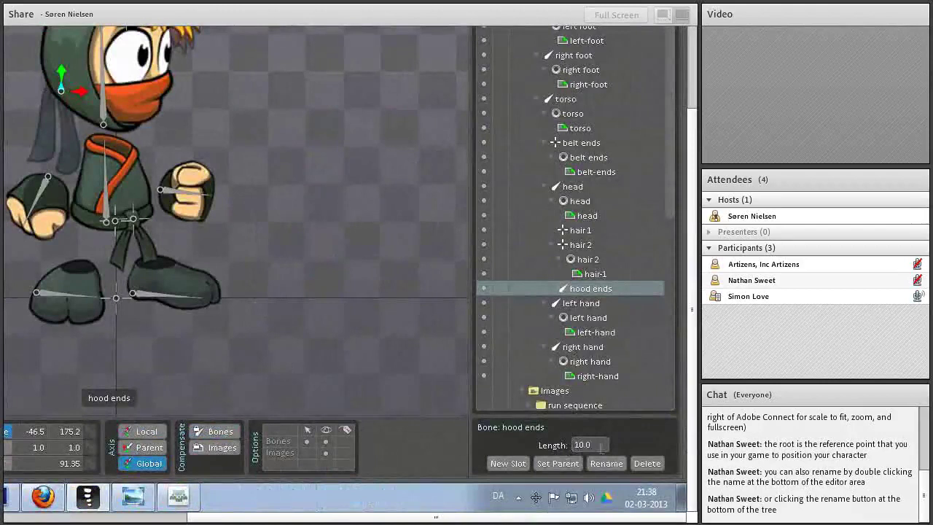
type("50")
double_click(587, 445)
type("500")
key("Return")
scroll(175, 107, "down", 5)
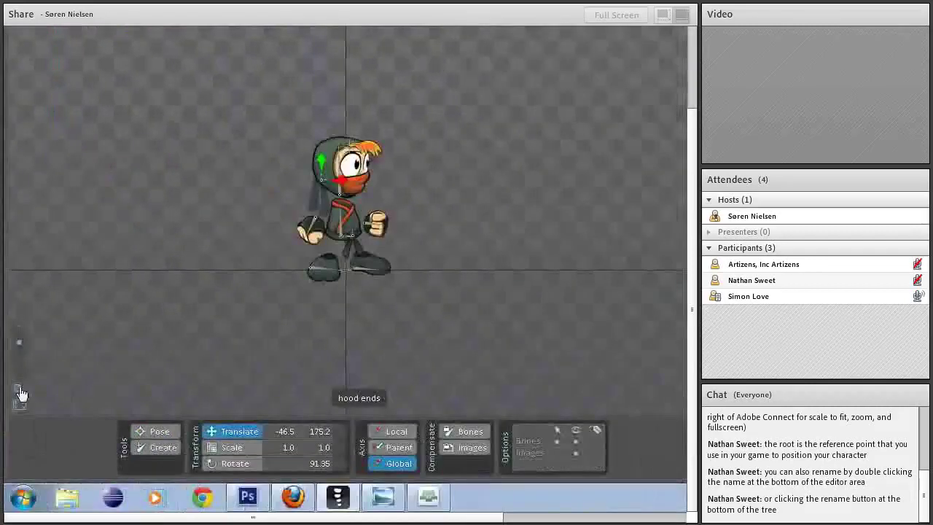
scroll(19, 365, "up", 3)
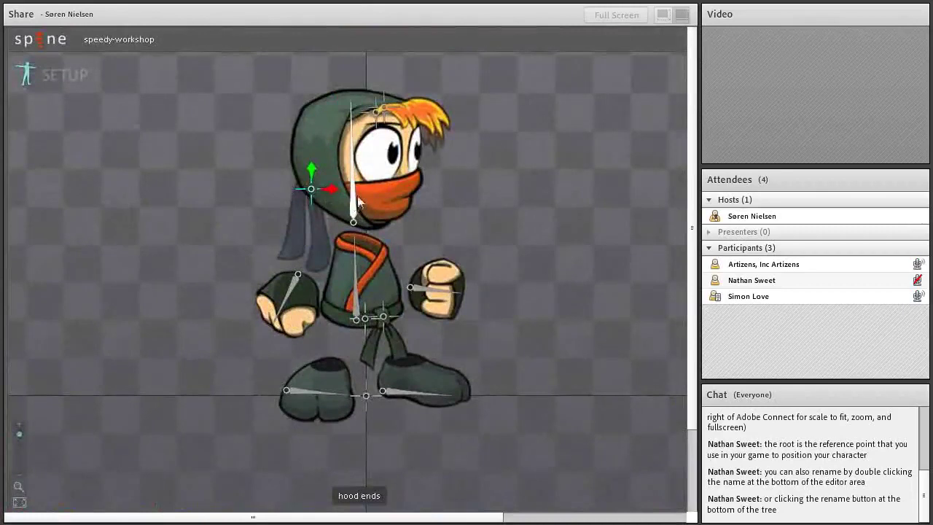
Examine the hair 1 and hood ends bones behind the head and look through the images listed in the tree
left_click(377, 115)
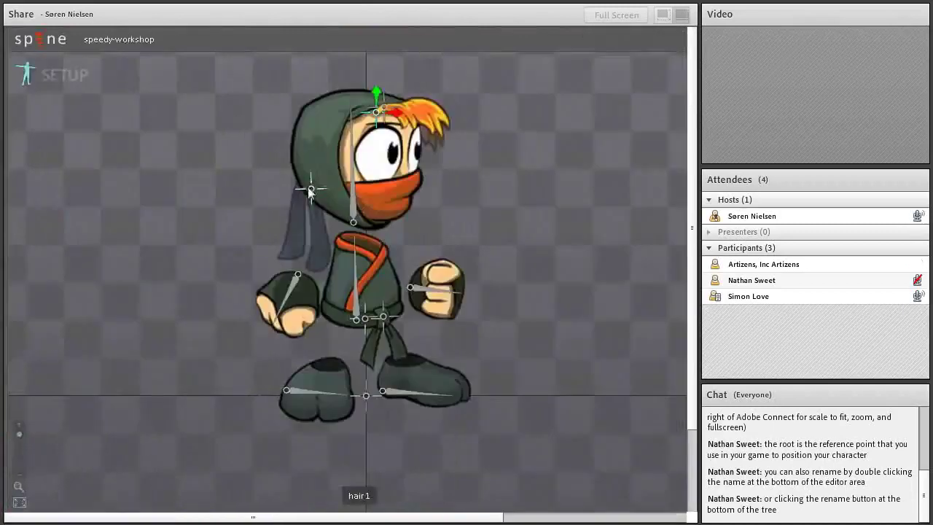
left_click(312, 189)
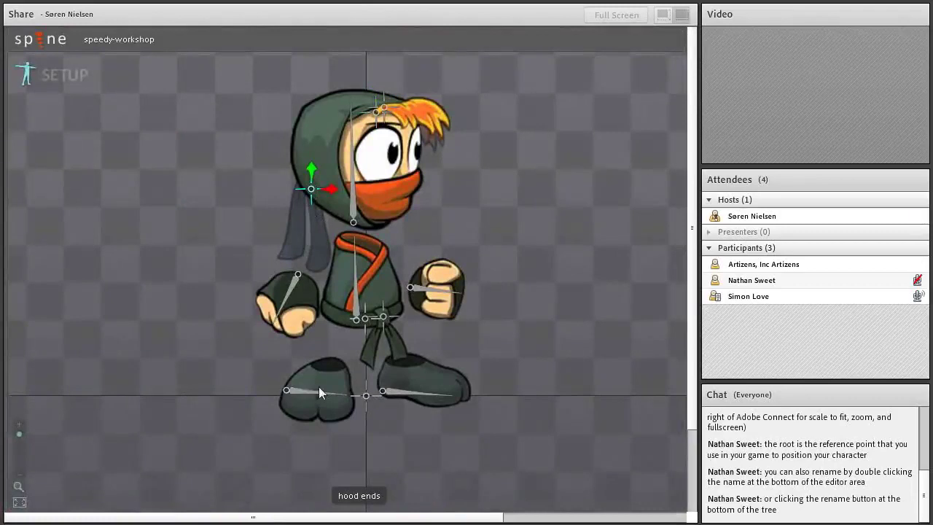
scroll(318, 386, "right", 5)
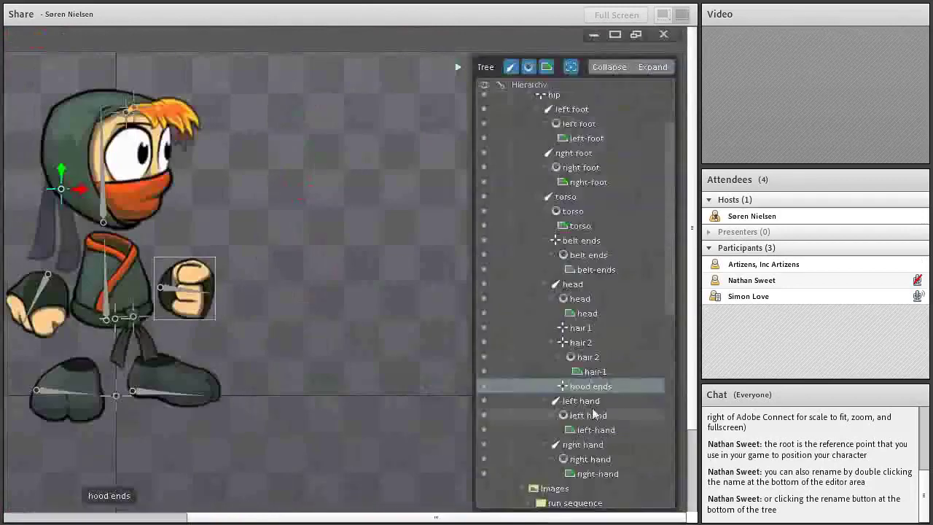
scroll(593, 408, "down", 6)
scroll(592, 407, "down", 5)
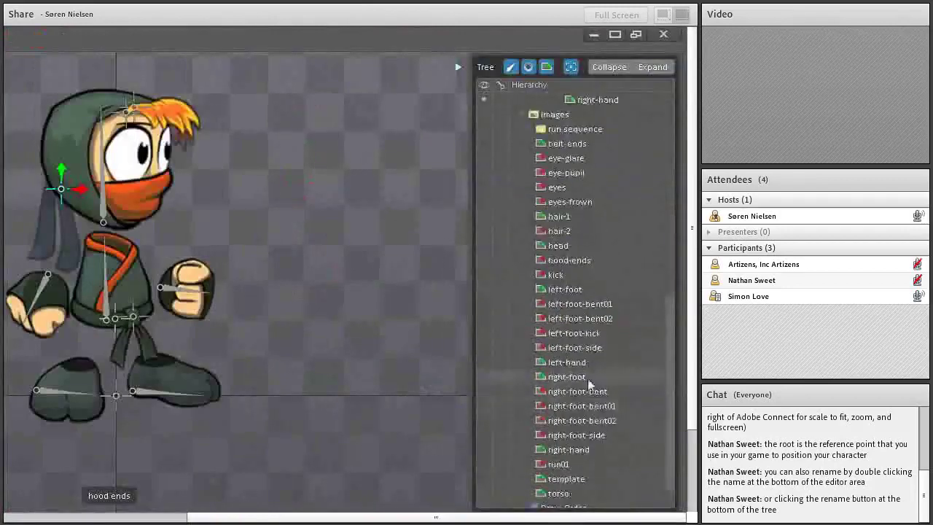
scroll(588, 378, "up", 3)
scroll(558, 246, "down", 3)
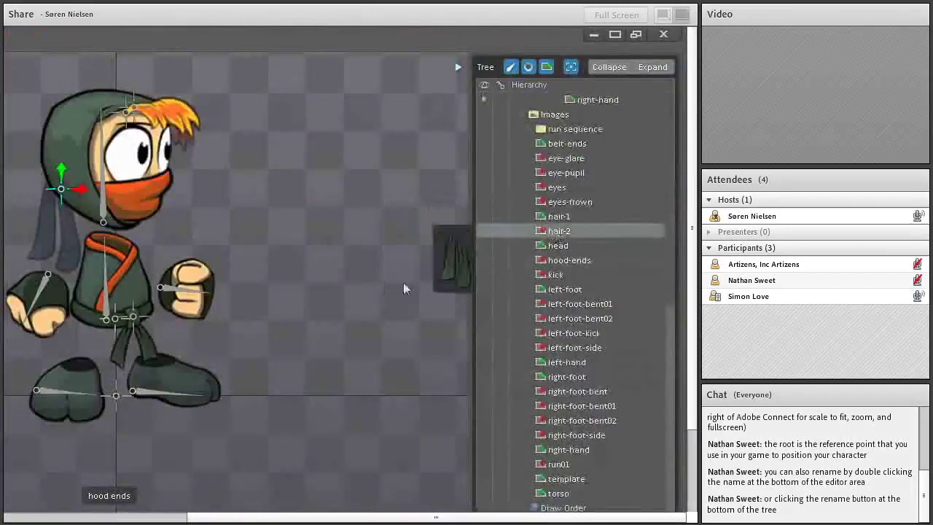
Reparent the slot holding the hair-1 image to the hair 1 bone and rename that slot hair 1
scroll(343, 278, "left", 5)
scroll(307, 113, "right", 5)
scroll(571, 403, "up", 4)
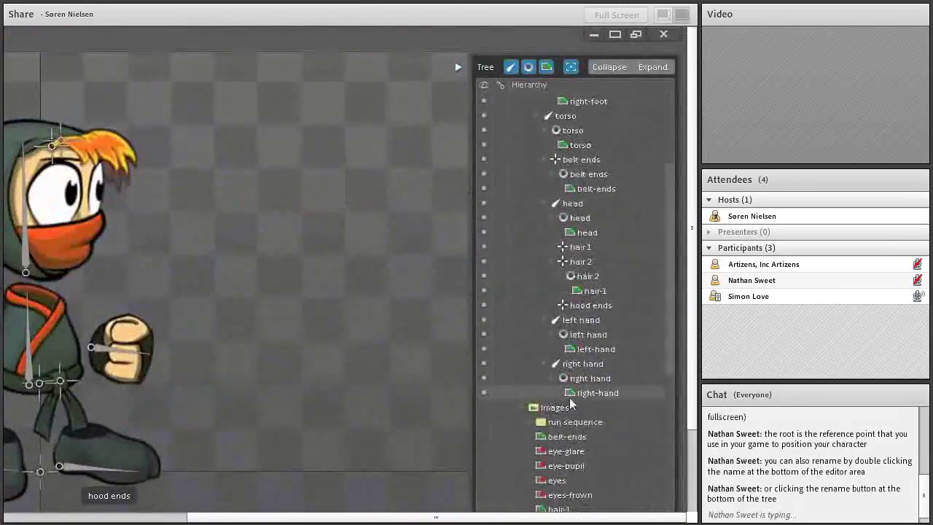
scroll(569, 408, "down", 4)
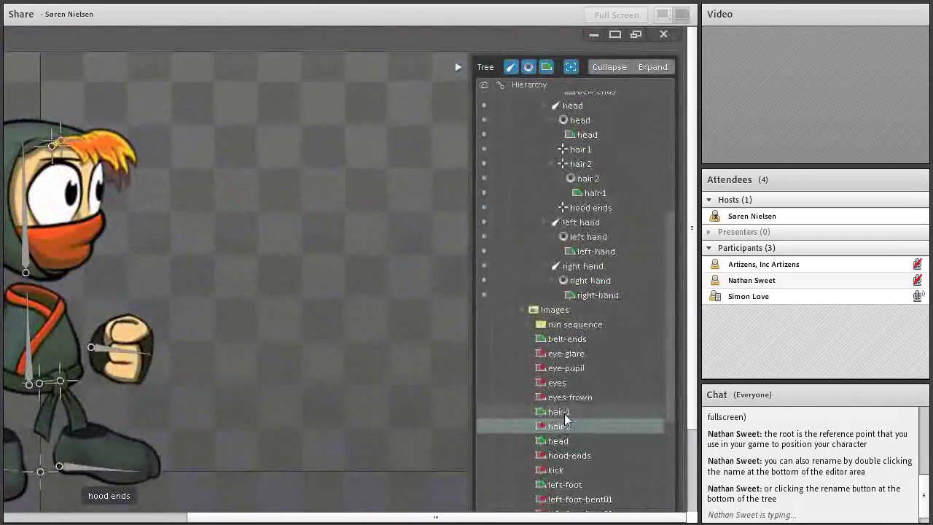
mouse_move(588, 411)
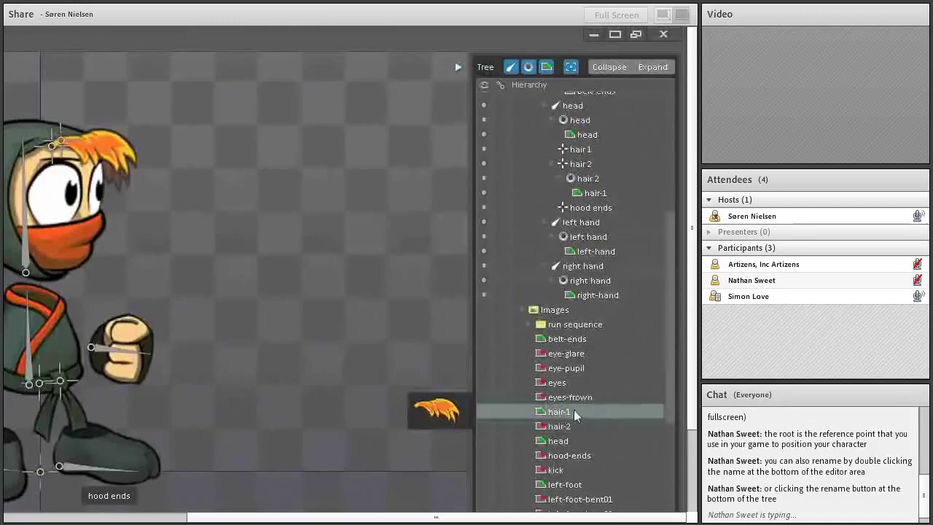
left_click(566, 426)
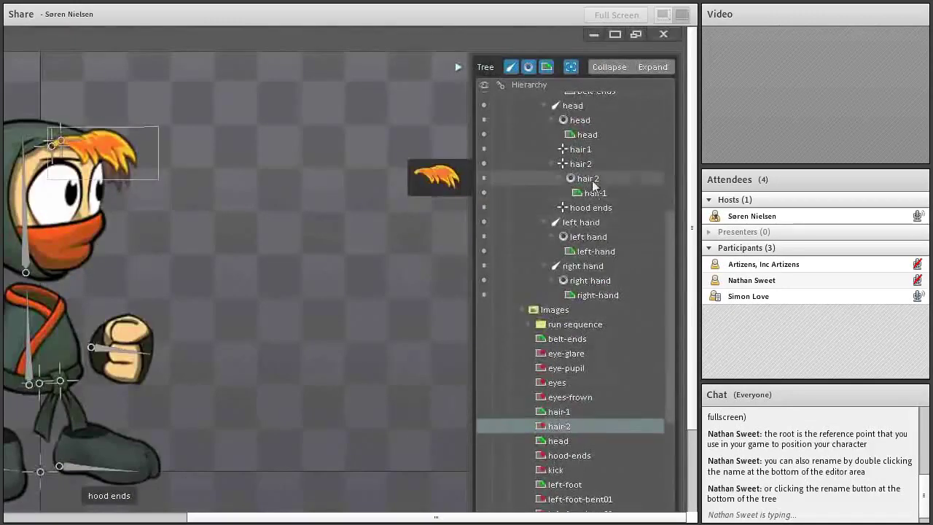
left_click_drag(587, 179, 609, 169)
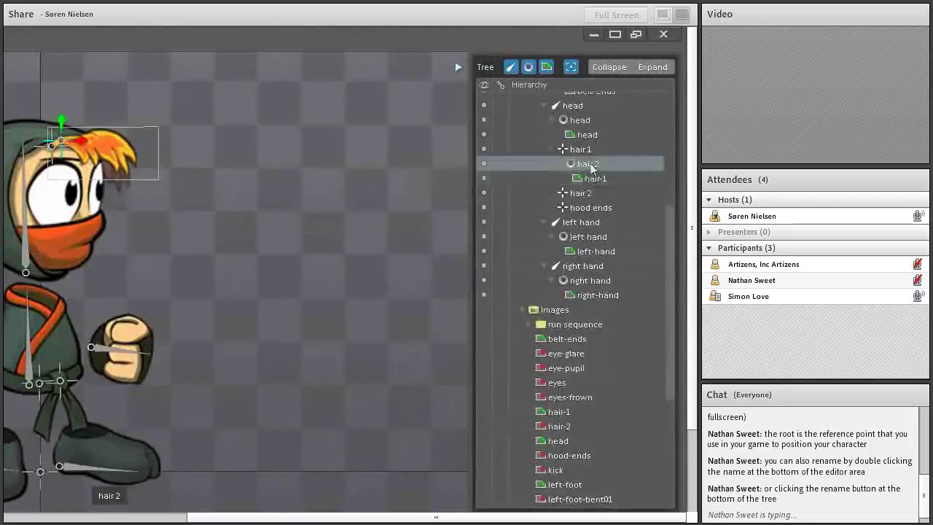
double_click(590, 168)
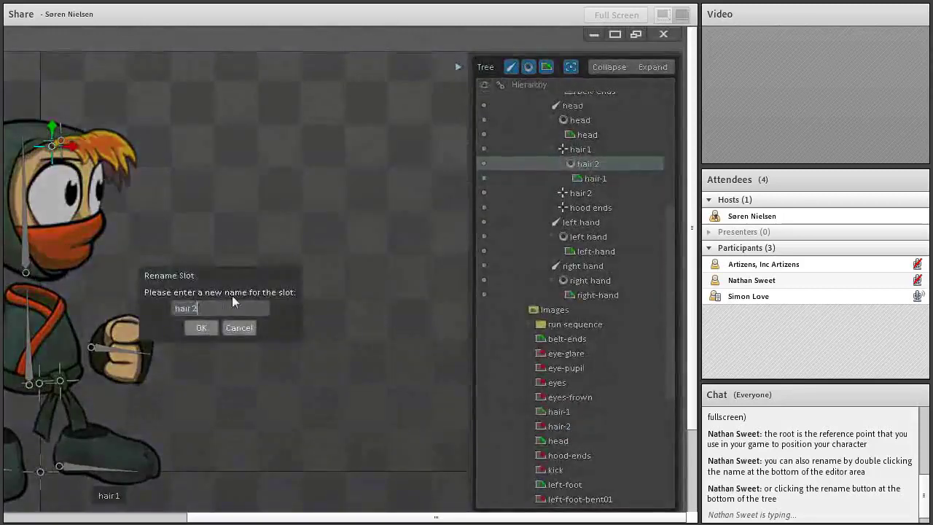
key("BackSpace")
type("1")
key("Return")
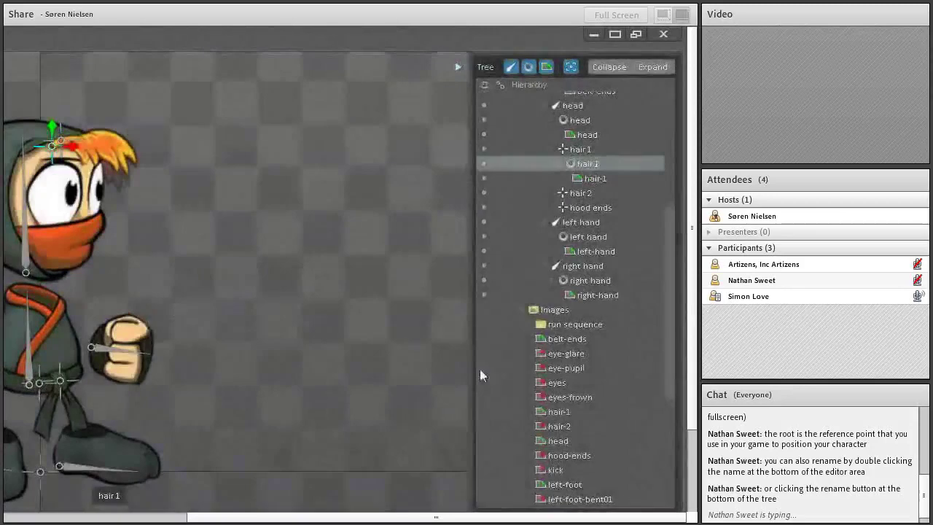
Attach the hair-2 image to the hair 2 bone in a new slot named hair 2 and move it over the template's hair
left_click(525, 426)
left_click(581, 463)
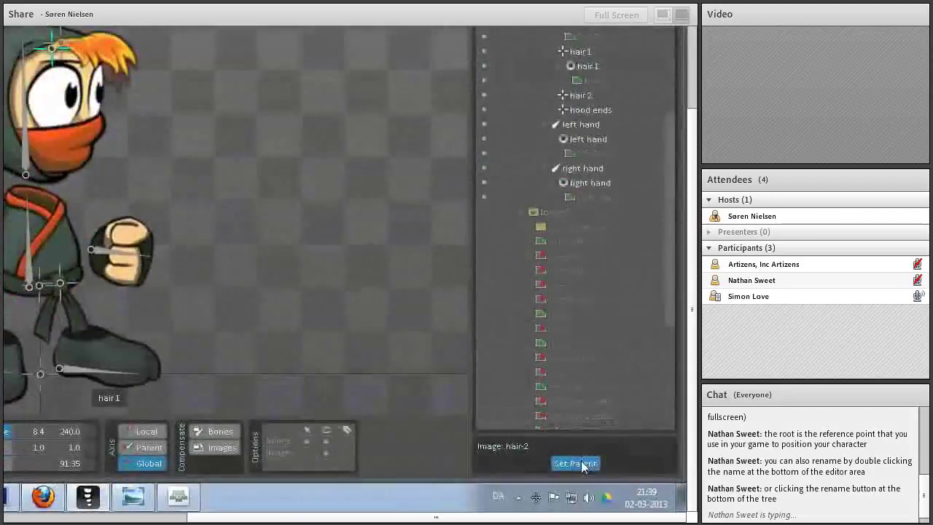
left_click(580, 51)
scroll(561, 217, "down", 5)
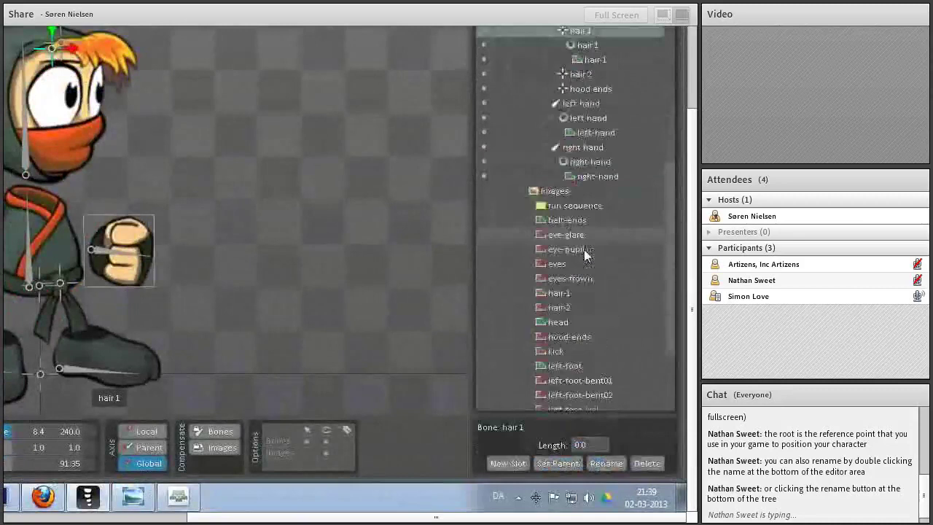
left_click(562, 212)
scroll(588, 188, "up", 10)
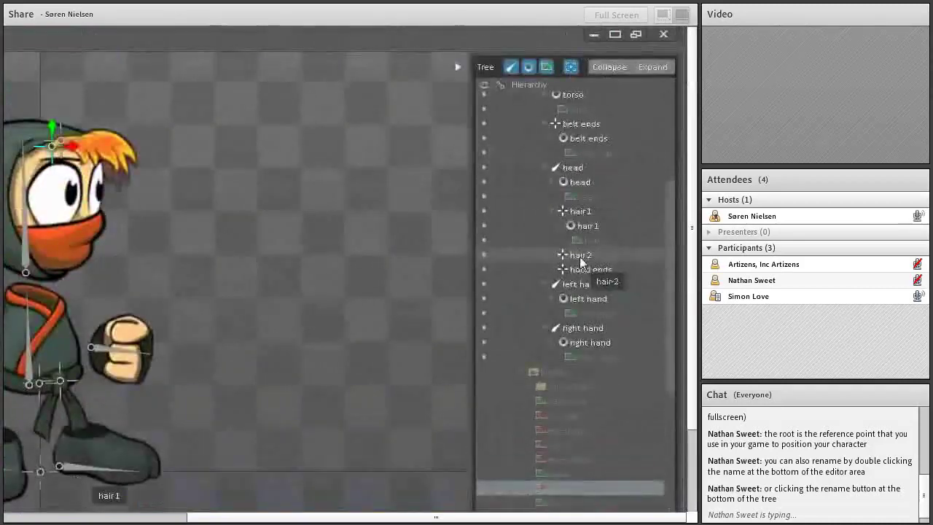
left_click(581, 257)
left_click(201, 328)
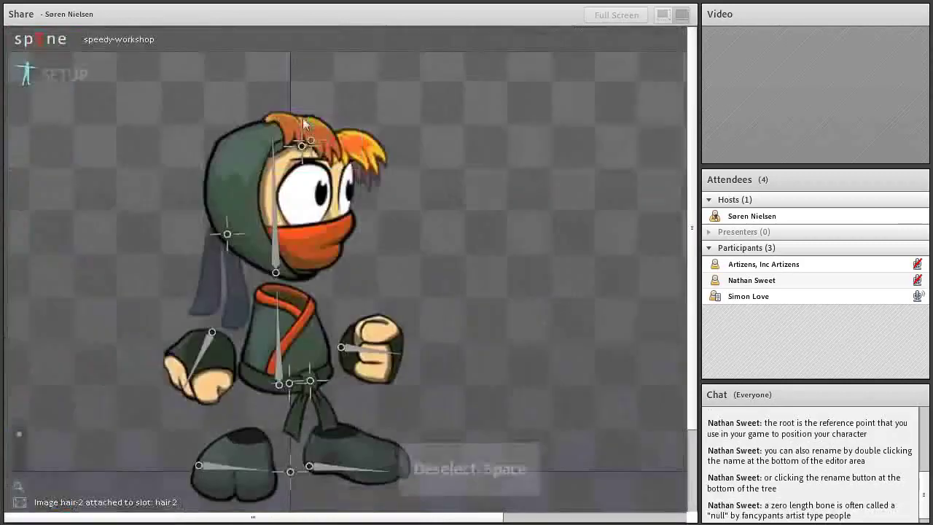
left_click_drag(485, 175, 524, 203)
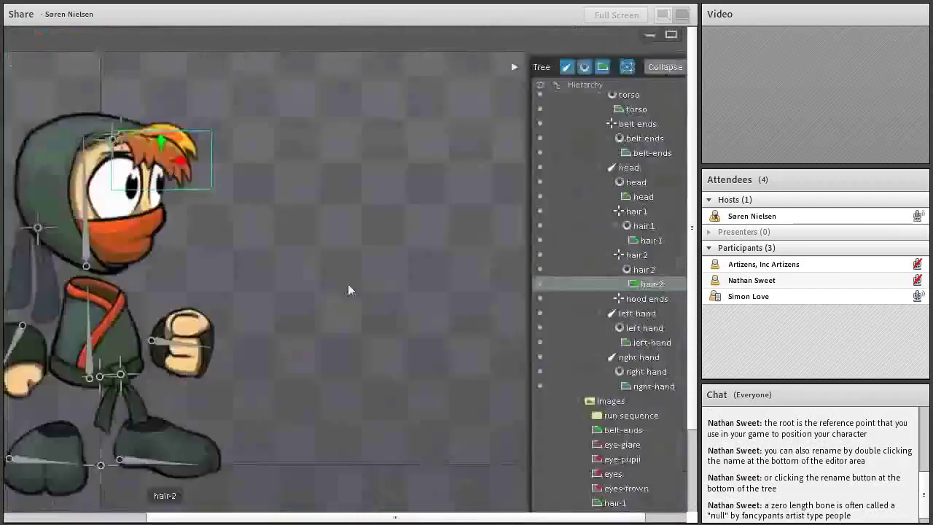
Attach the hood-ends image to the hood ends bone in a new slot named hood ends, align it over the template, and deselect it
scroll(628, 309, "down", 6)
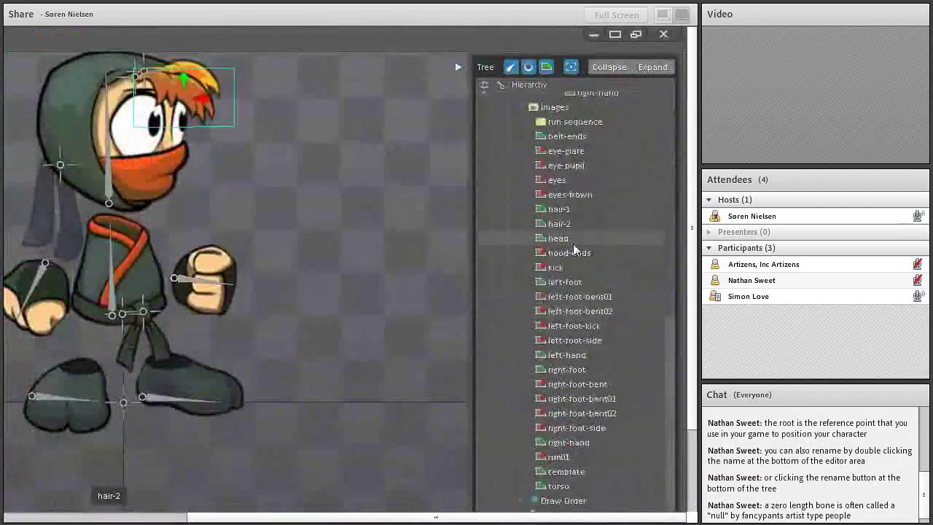
left_click(576, 253)
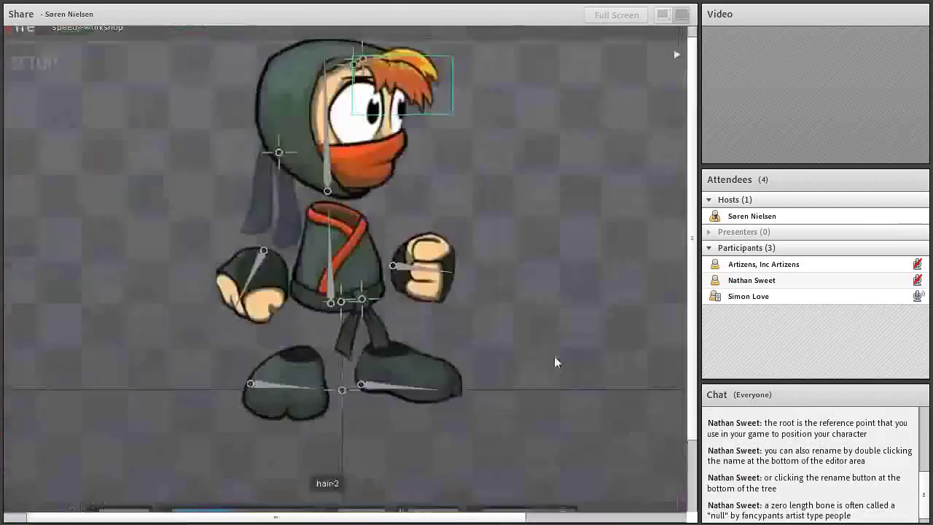
left_click_drag(311, 169, 311, 167)
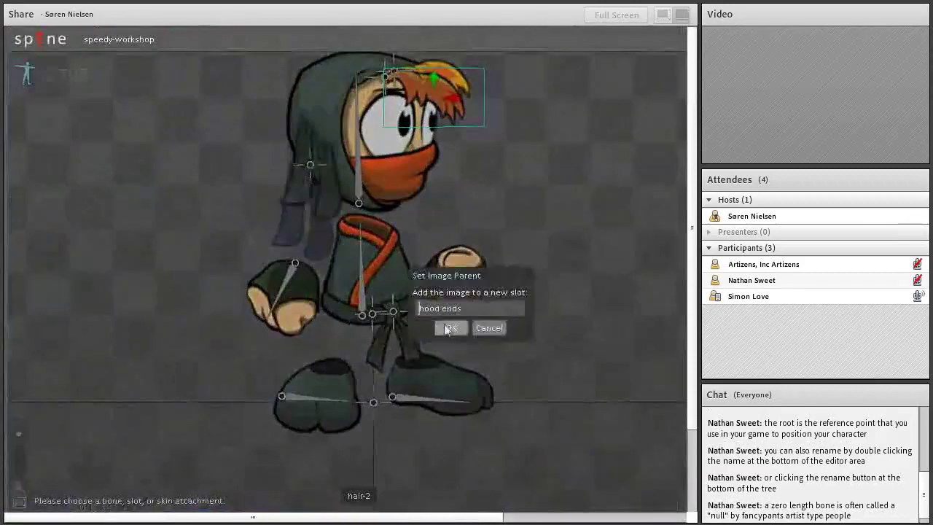
left_click(449, 328)
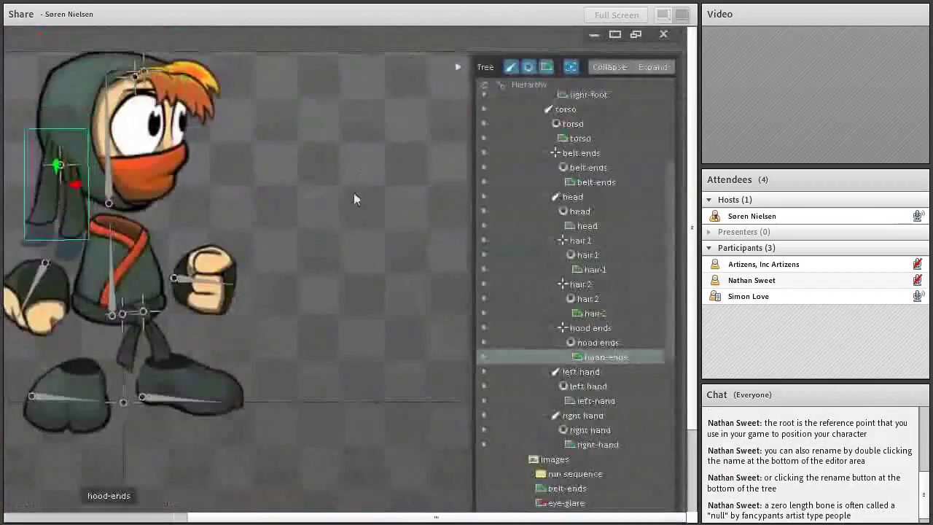
left_click_drag(353, 193, 351, 214)
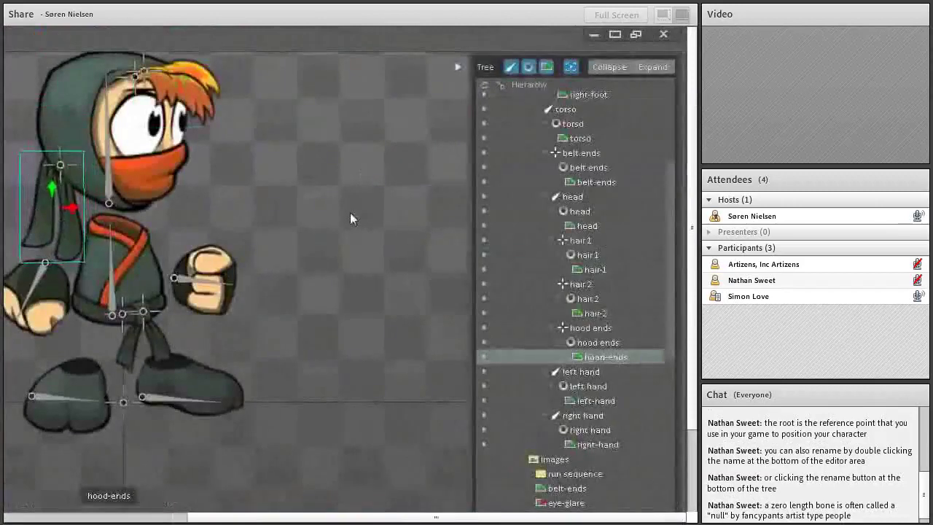
left_click(302, 188)
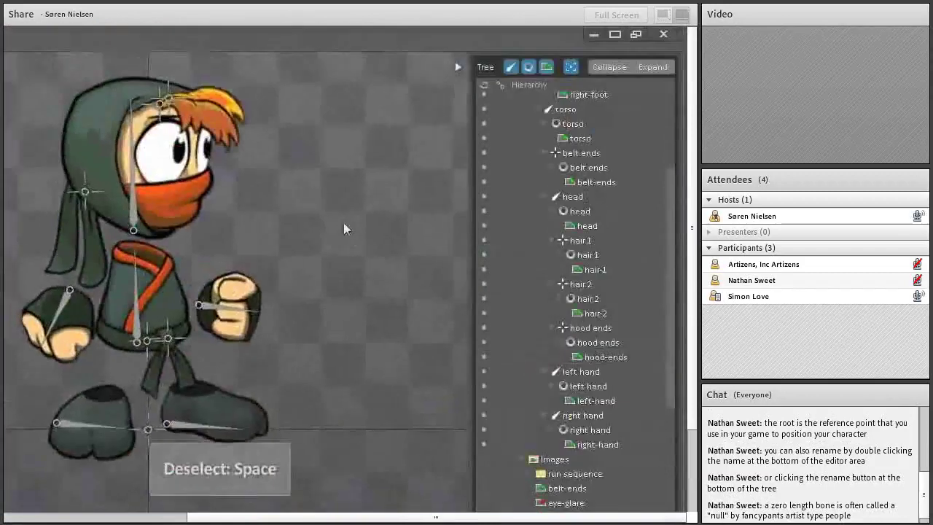
Collapse the root and Images branches of the skeleton and expand Draw Order
scroll(344, 223, "down", 2)
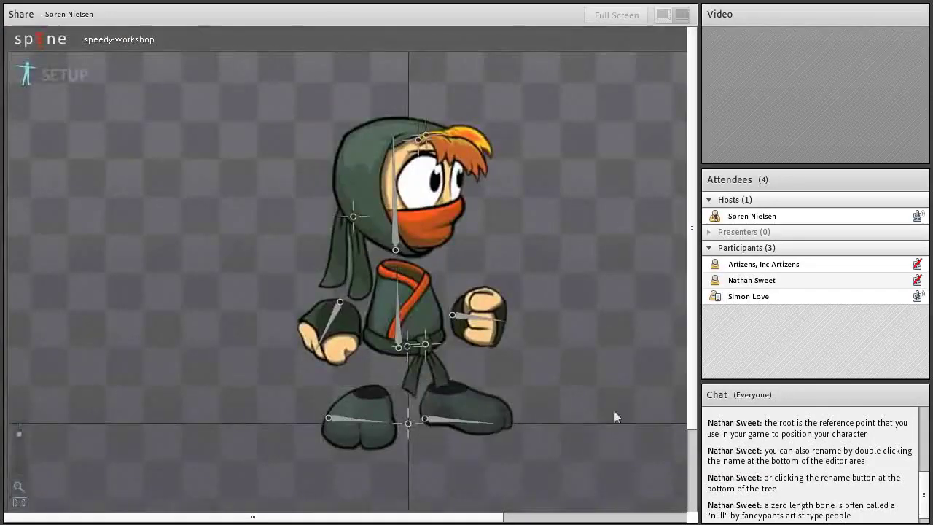
scroll(530, 290, "down", 2)
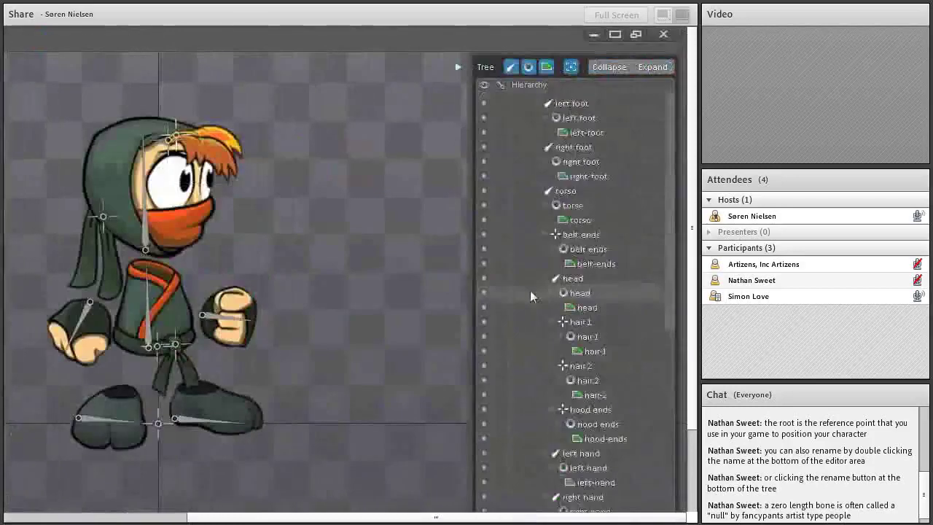
scroll(534, 215, "up", 3)
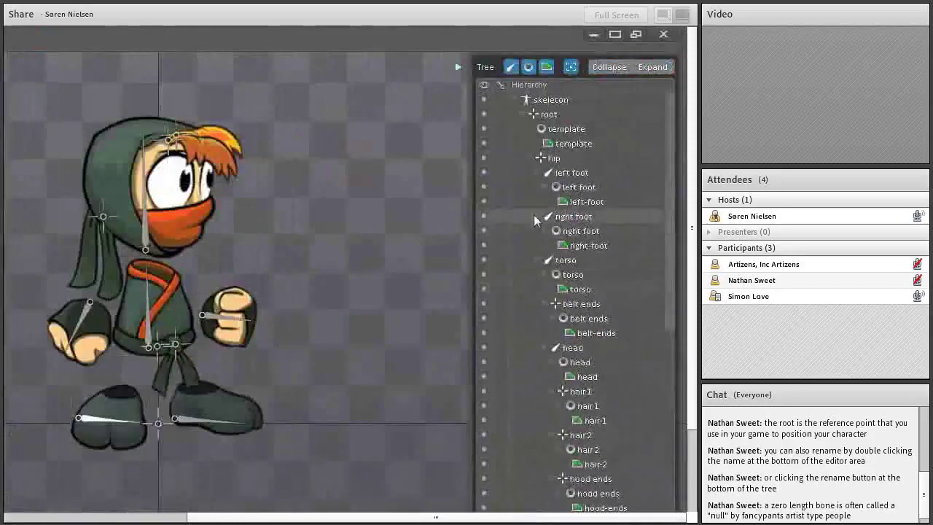
left_click(524, 116)
left_click(524, 129)
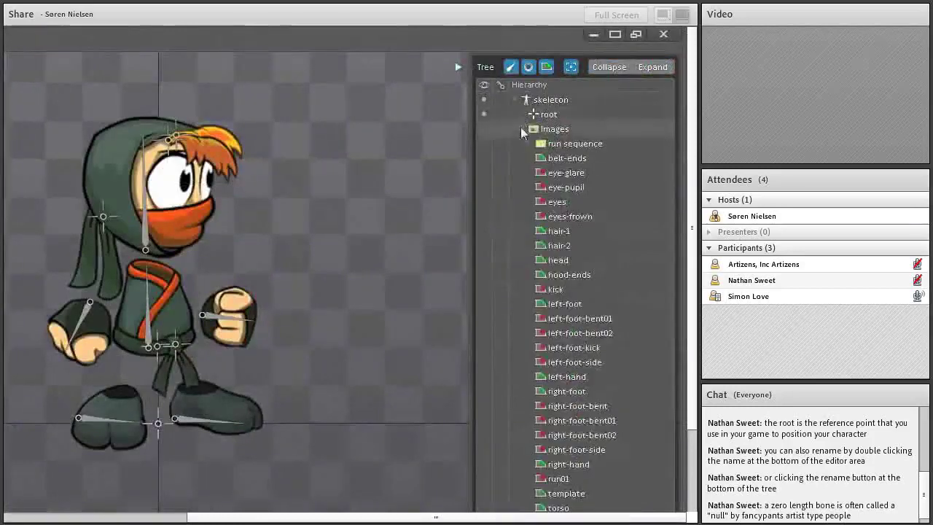
left_click(523, 130)
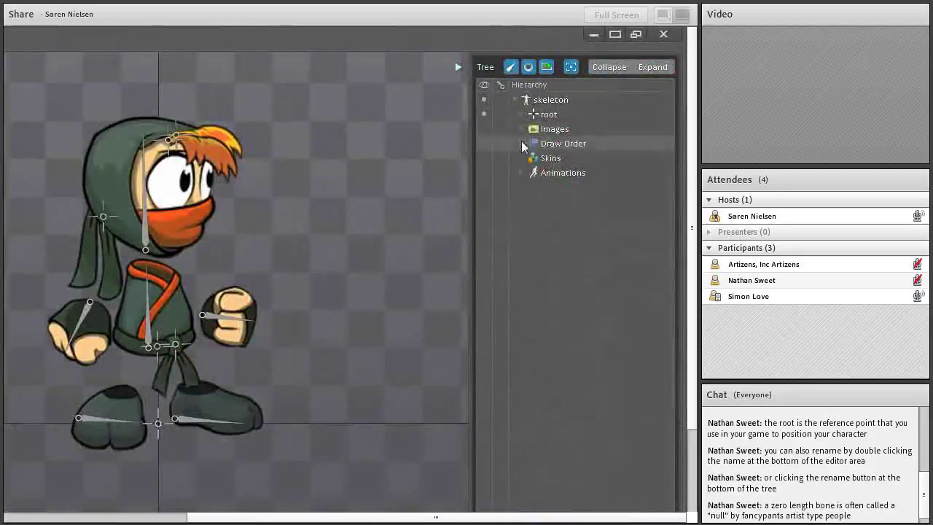
left_click(522, 145)
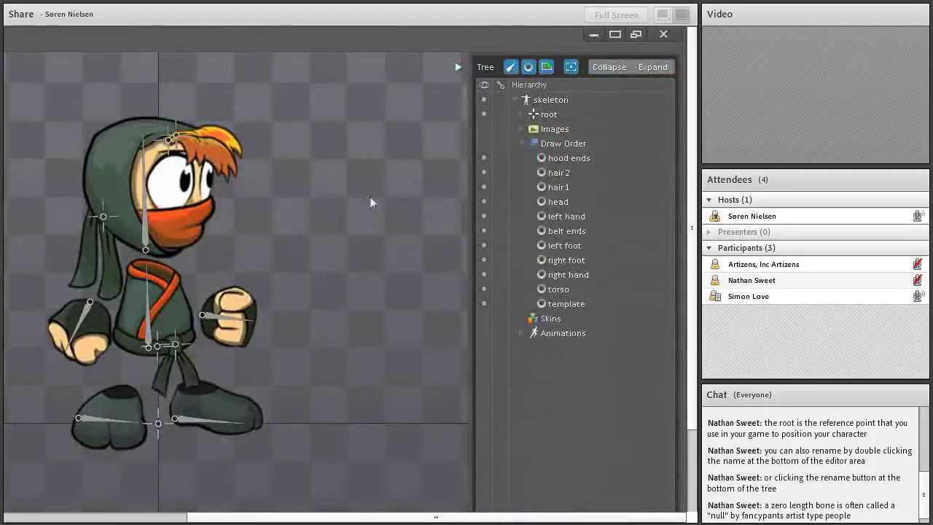
Reorder the draw order to start with hair 1, hair 2, head and hood ends, and hide the bones in the viewport
left_click(568, 159)
mouse_move(567, 162)
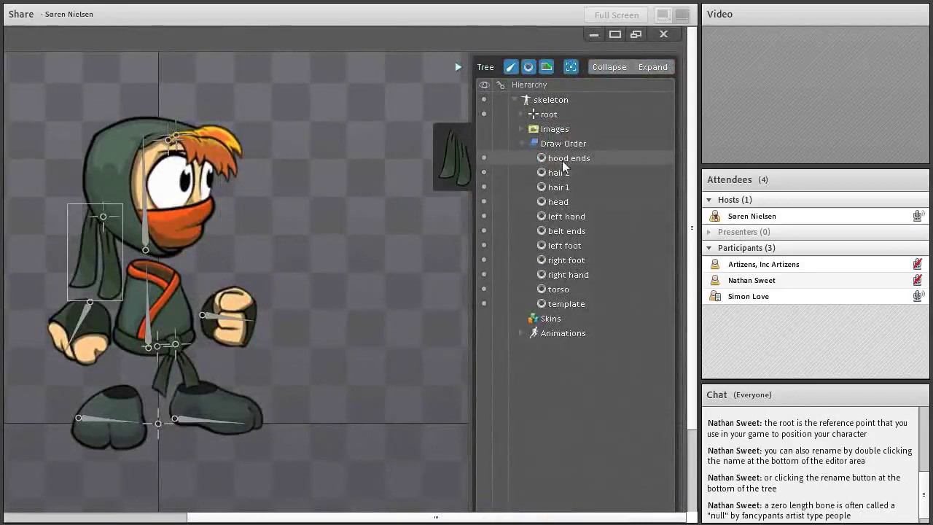
mouse_move(558, 202)
left_mouse_down()
mouse_move(578, 190)
mouse_move(569, 158)
left_mouse_up()
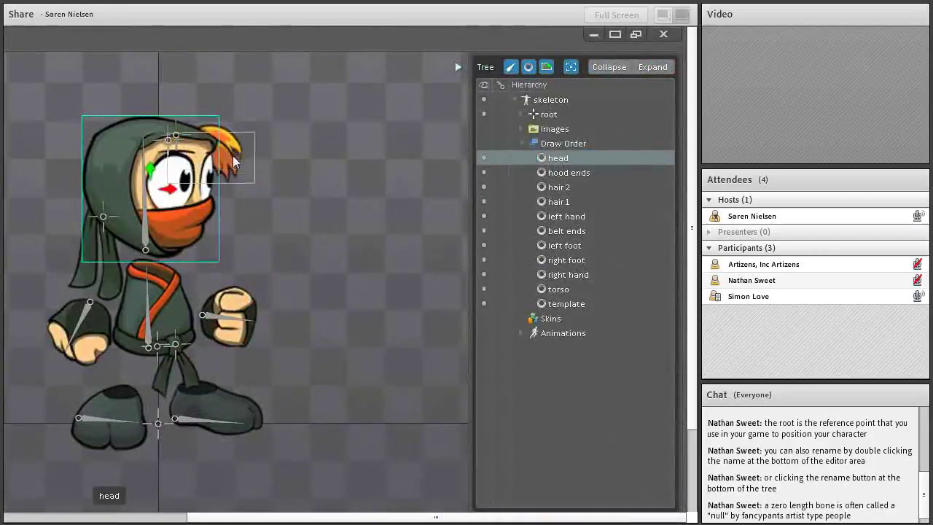
left_click(563, 188)
left_click_drag(559, 187, 560, 154)
left_click_drag(558, 202, 565, 155)
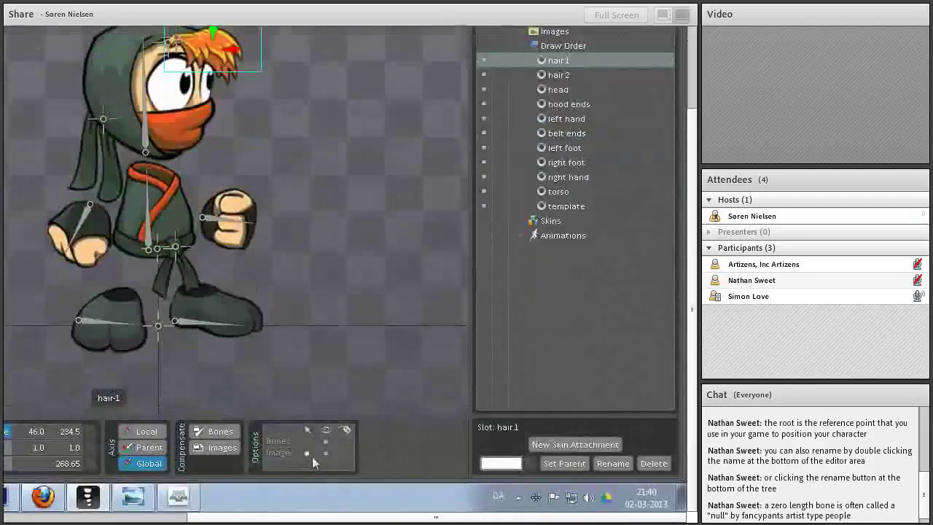
left_click(326, 442)
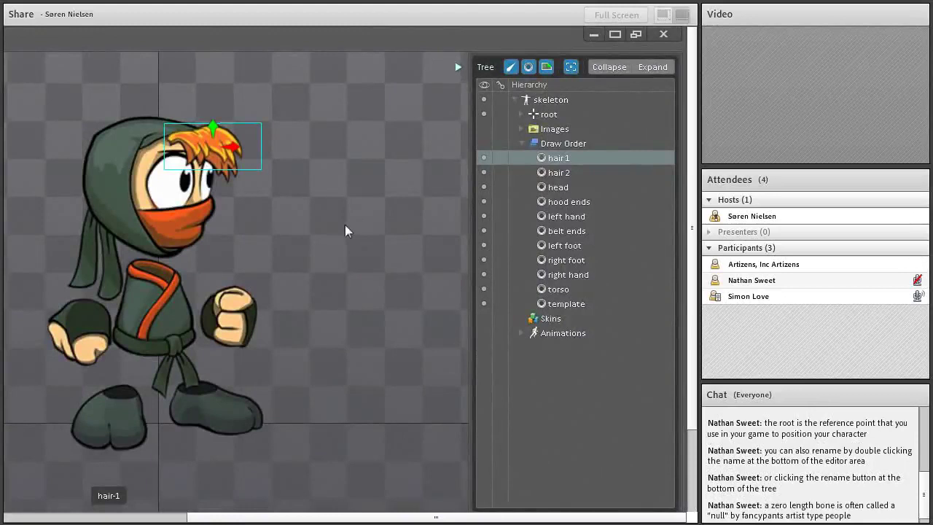
Move the left hand slot between torso and template in the draw order and hide the template slot
left_click(563, 281)
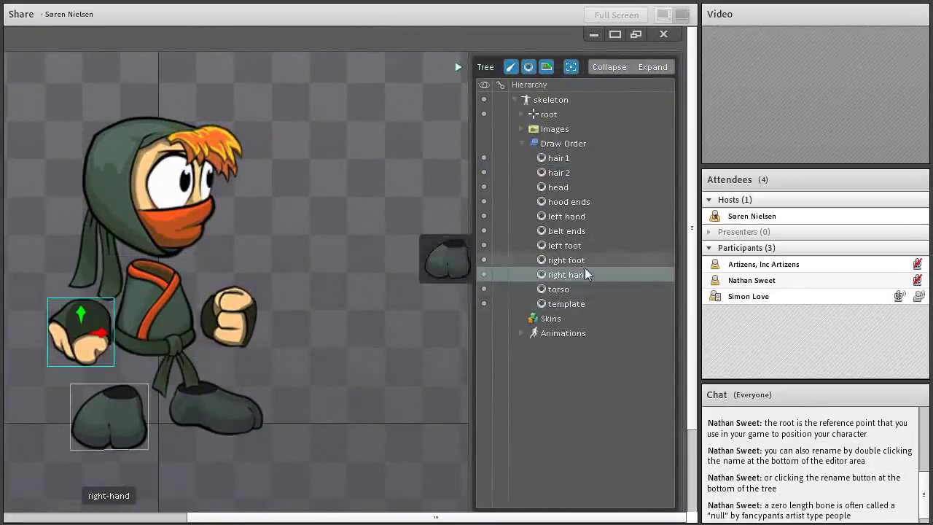
mouse_move(571, 222)
left_mouse_down()
mouse_move(594, 261)
mouse_move(595, 309)
mouse_move(584, 299)
left_mouse_up()
left_click(487, 304)
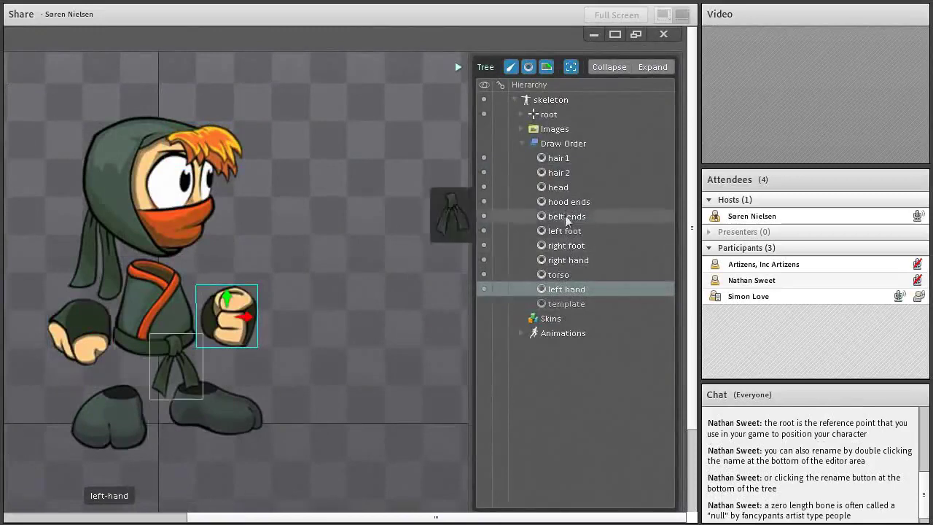
Reorder the slots so right hand and belt ends sit between right foot and torso in the draw order, and deselect
mouse_move(566, 219)
left_mouse_down()
mouse_move(579, 273)
mouse_move(576, 261)
left_mouse_up()
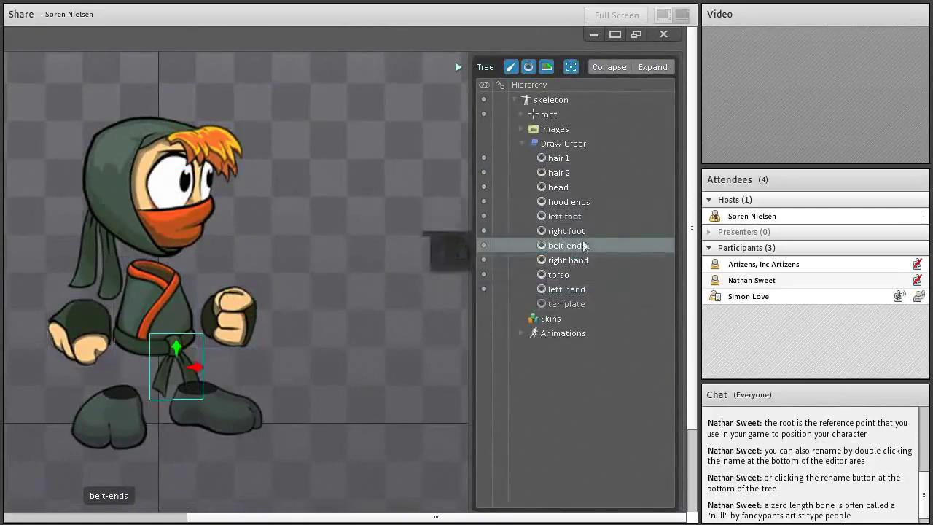
left_click_drag(574, 261, 582, 246)
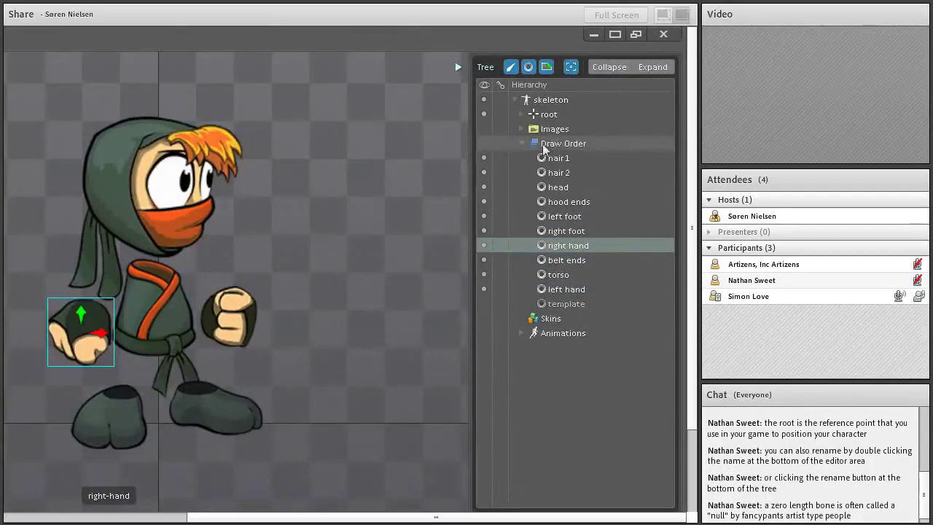
key("space")
left_click_drag(306, 246, 281, 231)
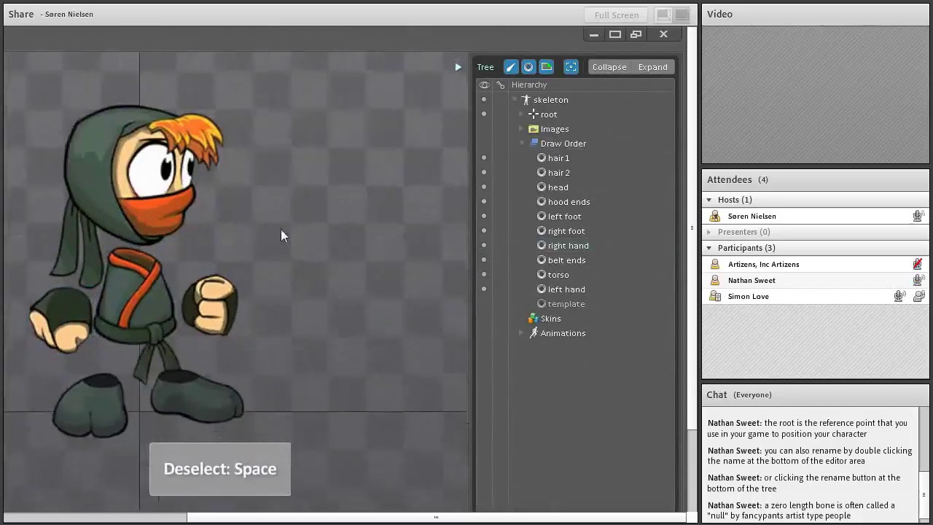
Move the left foot slot between belt ends and torso in the draw order and deselect it
left_click(169, 364)
left_click(523, 114)
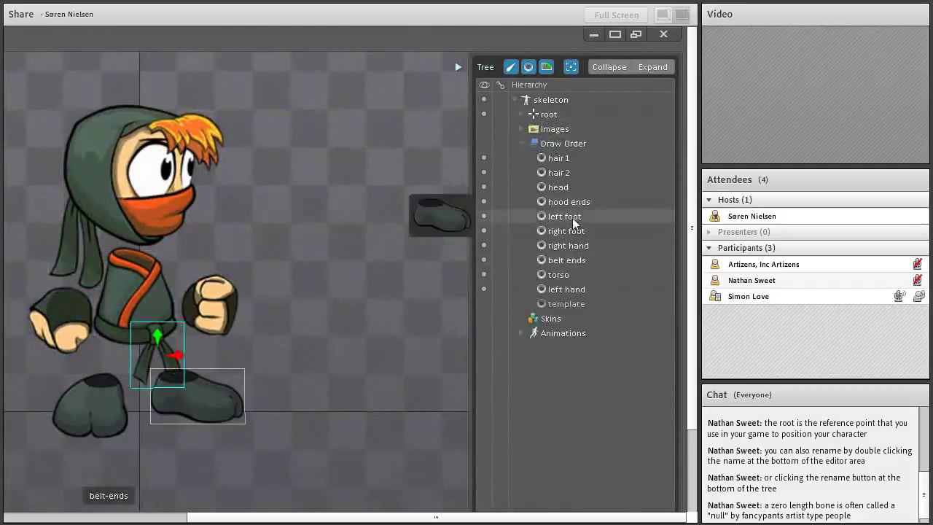
mouse_move(574, 223)
left_mouse_down()
mouse_move(590, 235)
mouse_move(596, 265)
left_mouse_up()
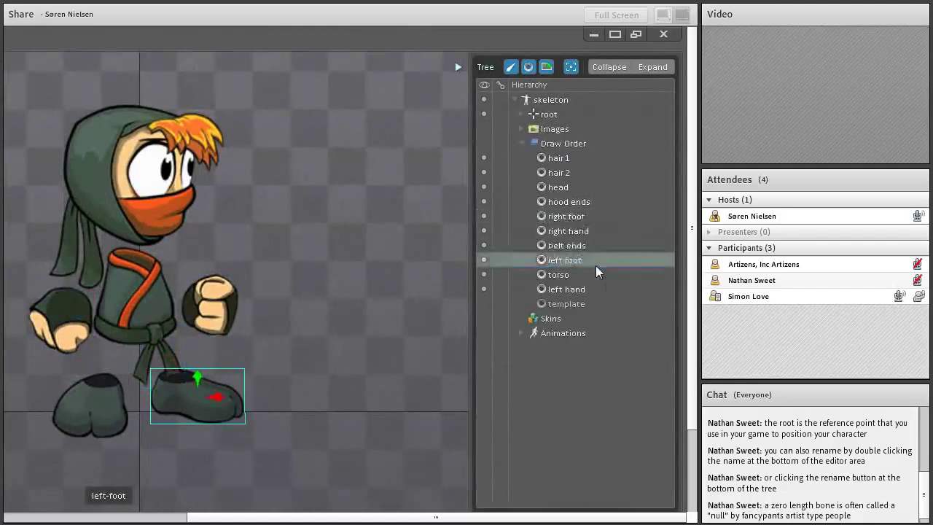
key("space")
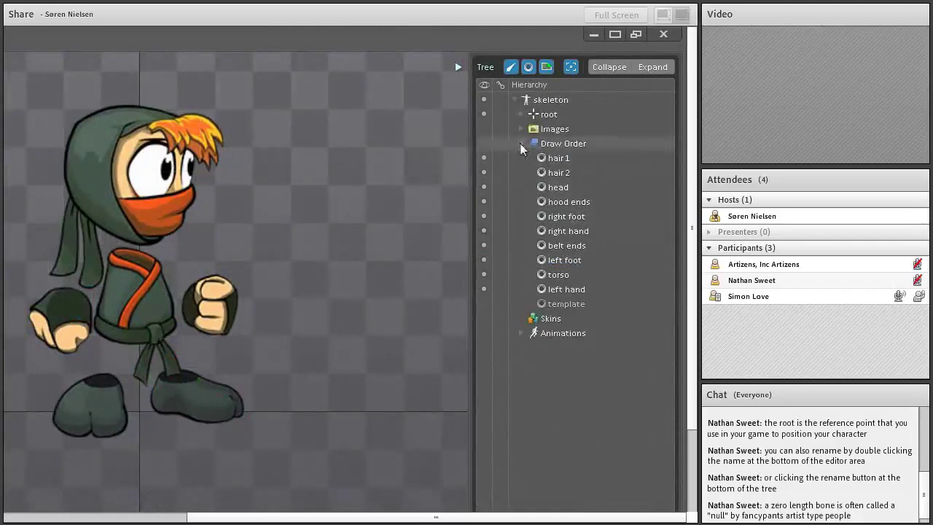
Collapse Draw Order and expand the Images and root branches of the skeleton
key("Tab")
left_click(523, 145)
left_click(522, 129)
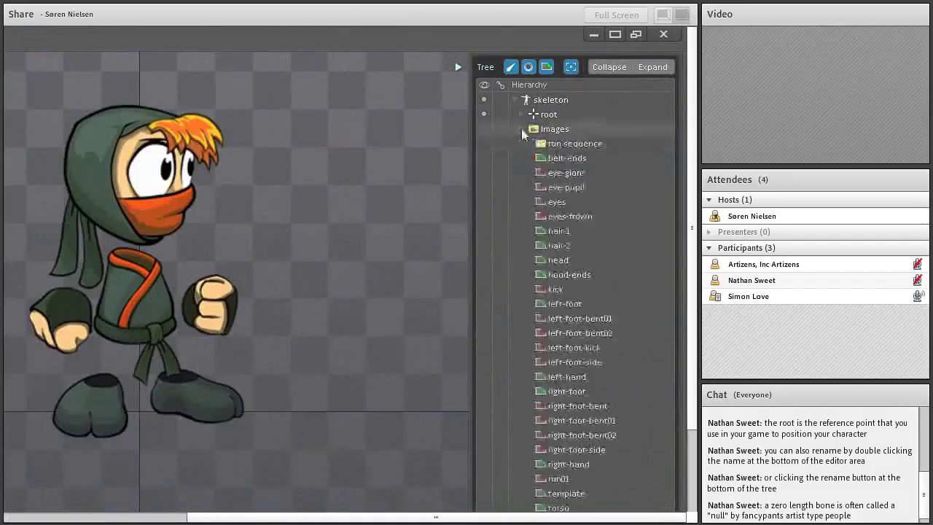
left_click(522, 115)
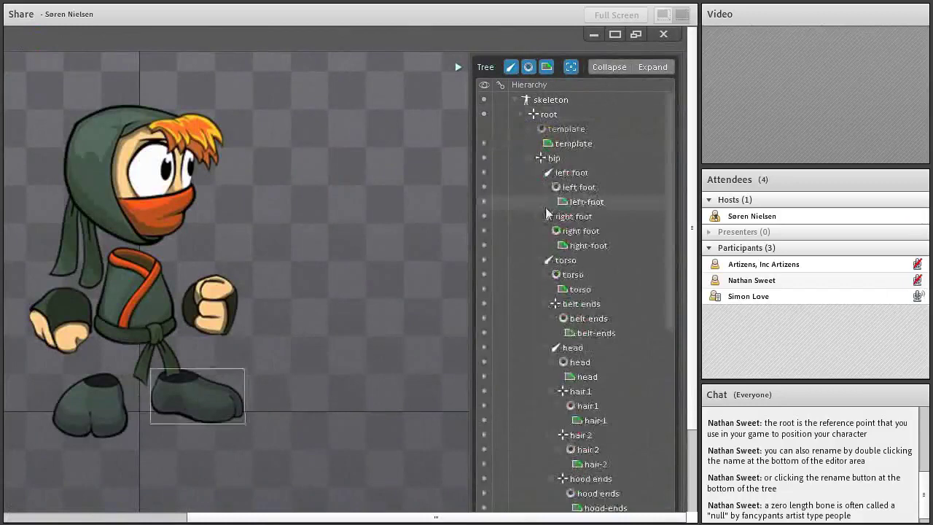
scroll(542, 222, "down", 3)
scroll(541, 222, "down", 5)
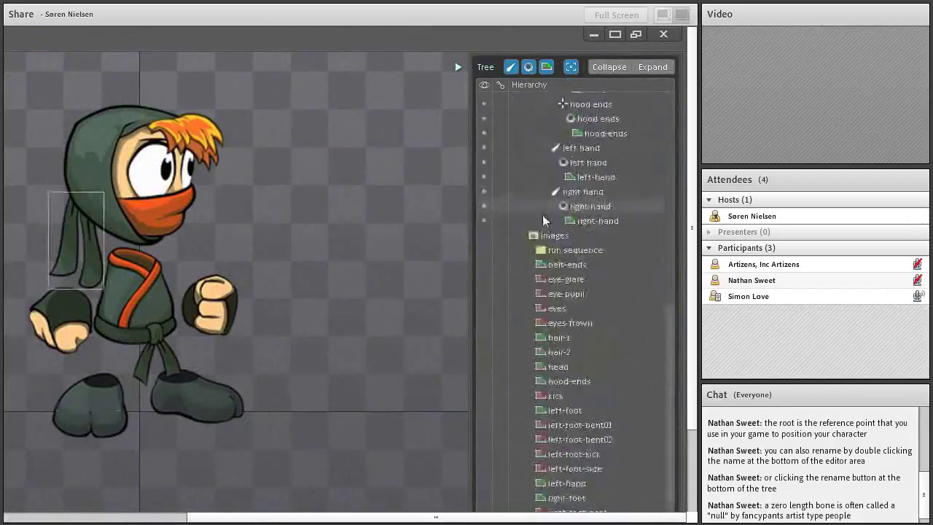
Show the bones in the viewport and attach the right-foot-side image to the right foot bone in the existing right foot slot
left_click(337, 310)
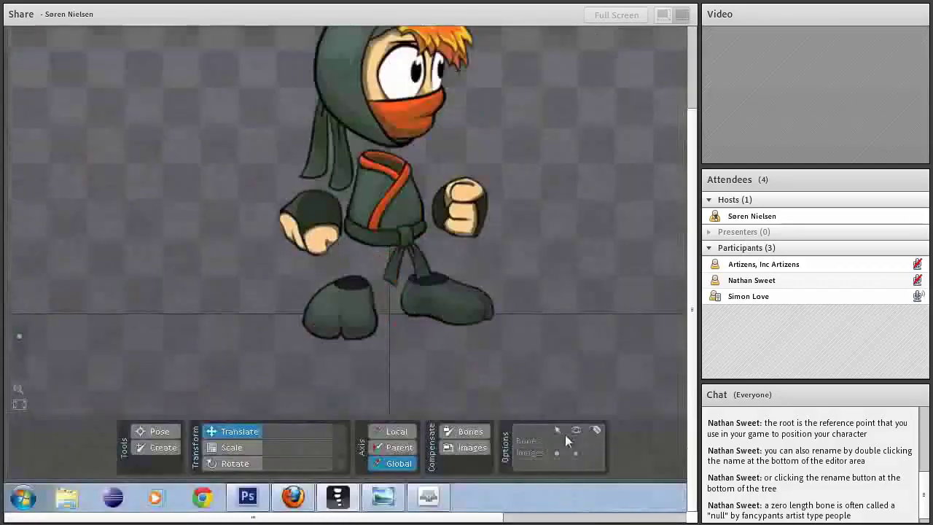
left_click(351, 313)
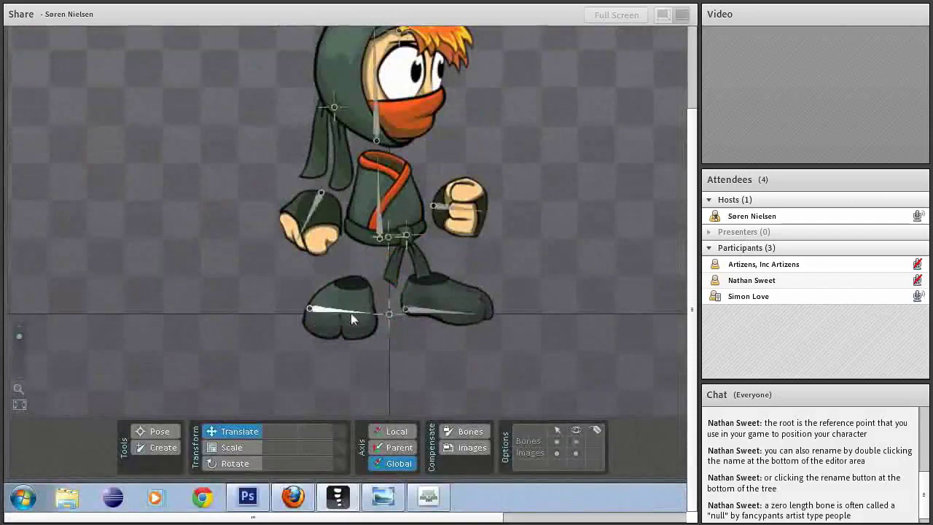
scroll(598, 130, "down", 10)
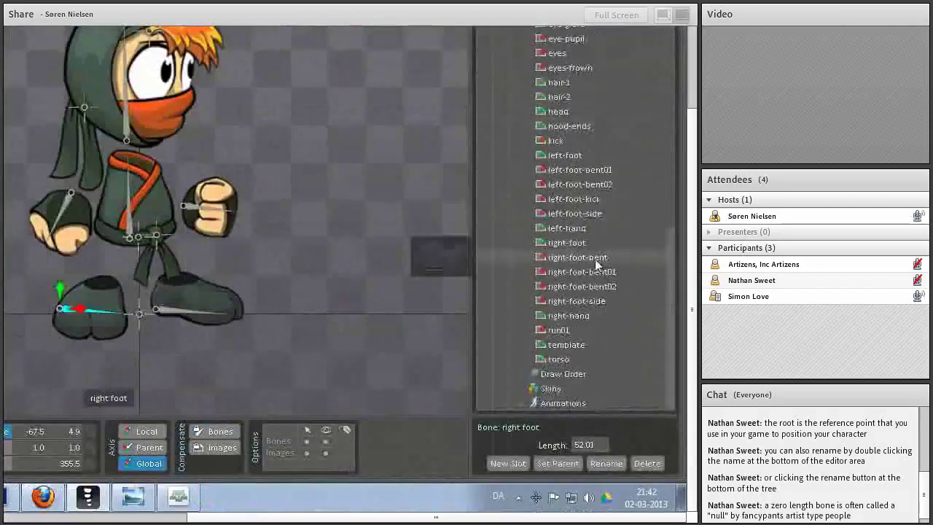
left_click(604, 301)
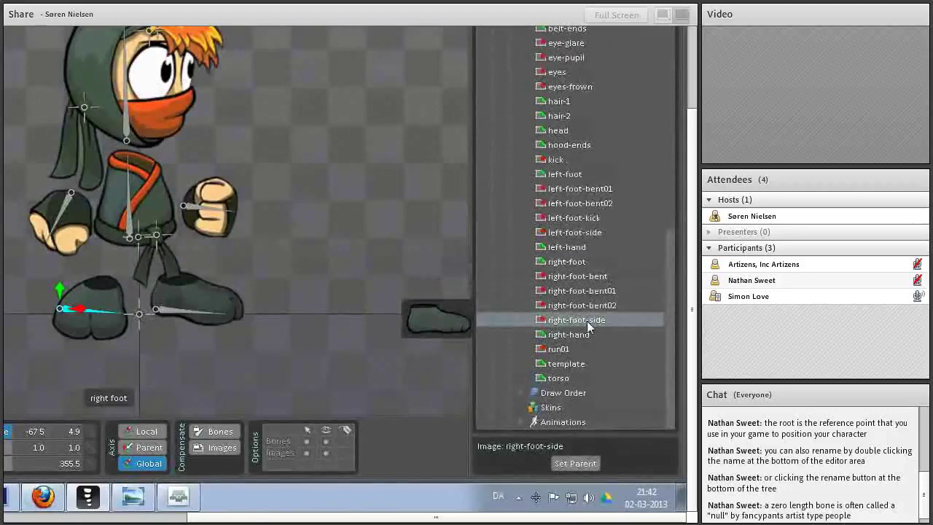
left_click(575, 463)
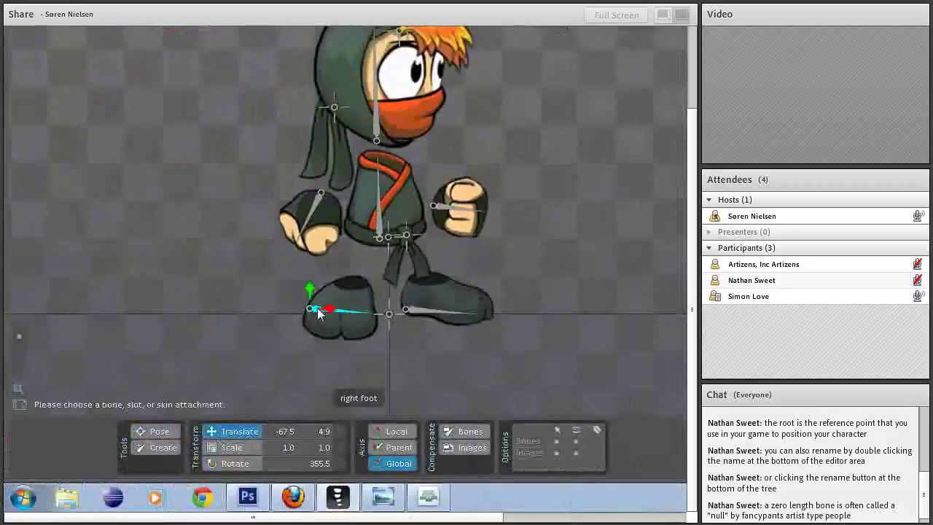
left_click(318, 308)
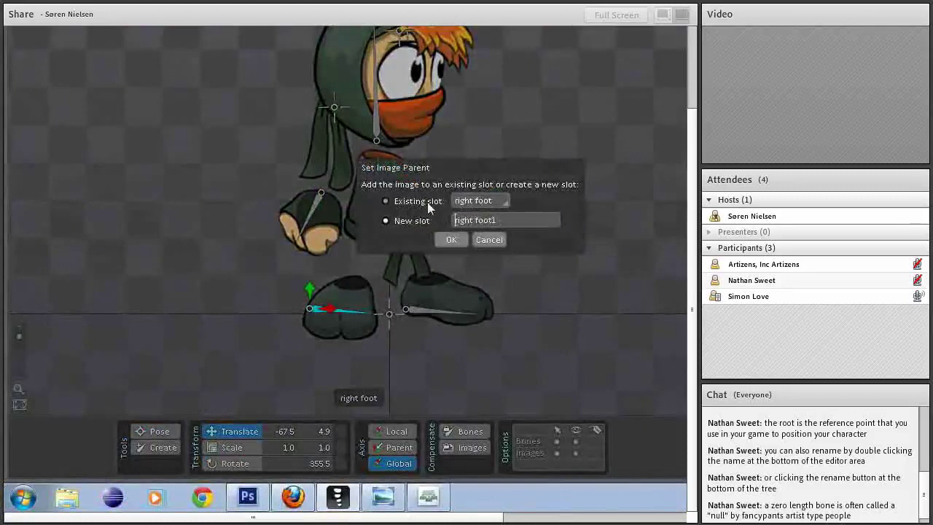
left_click(407, 200)
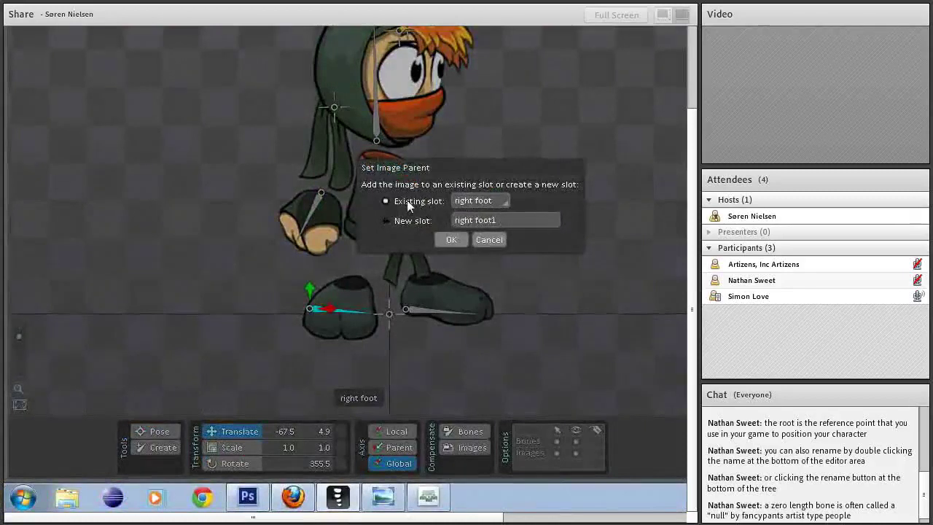
left_click(448, 240)
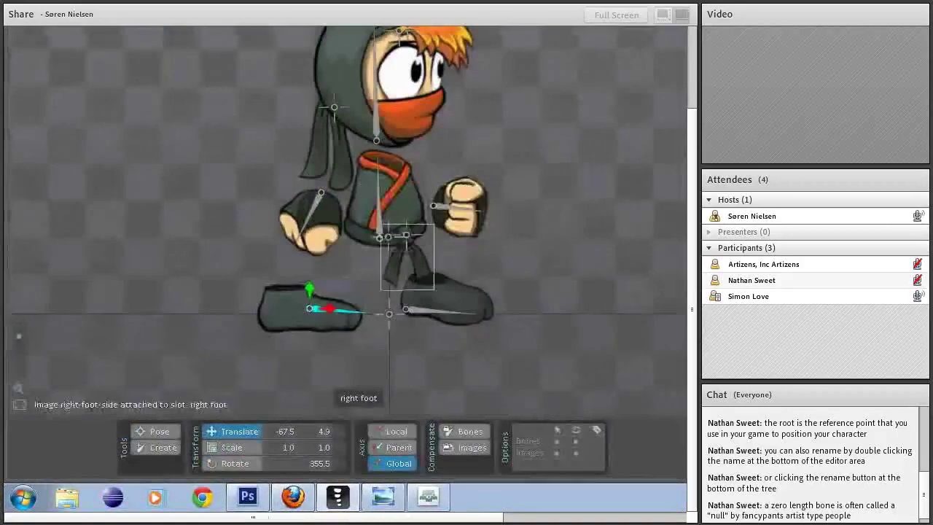
Select the right-foot-bent01 image among the skeleton's images
scroll(576, 250, "down", 15)
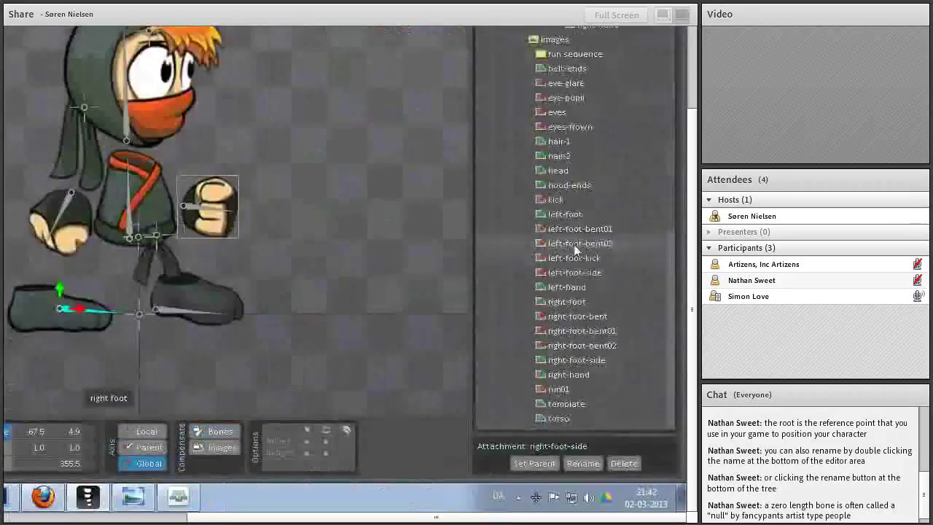
scroll(575, 250, "down", 2)
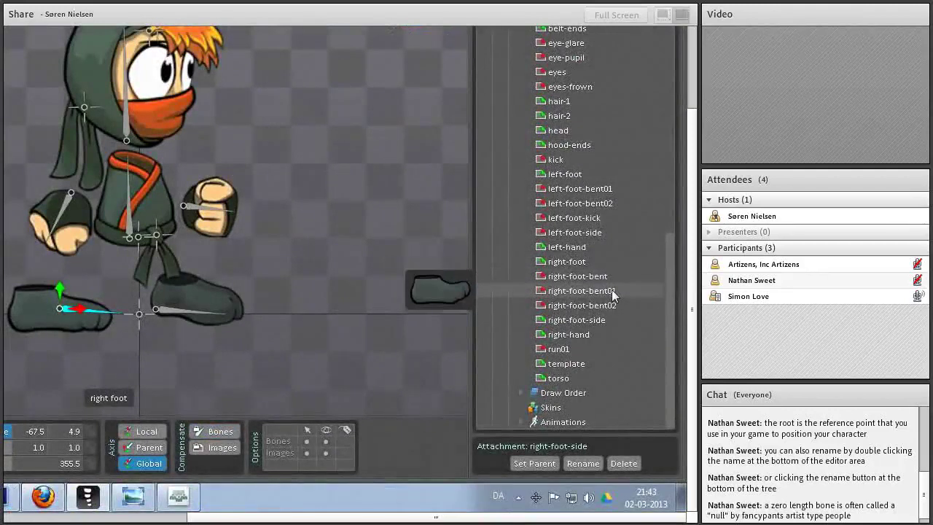
left_click(584, 292)
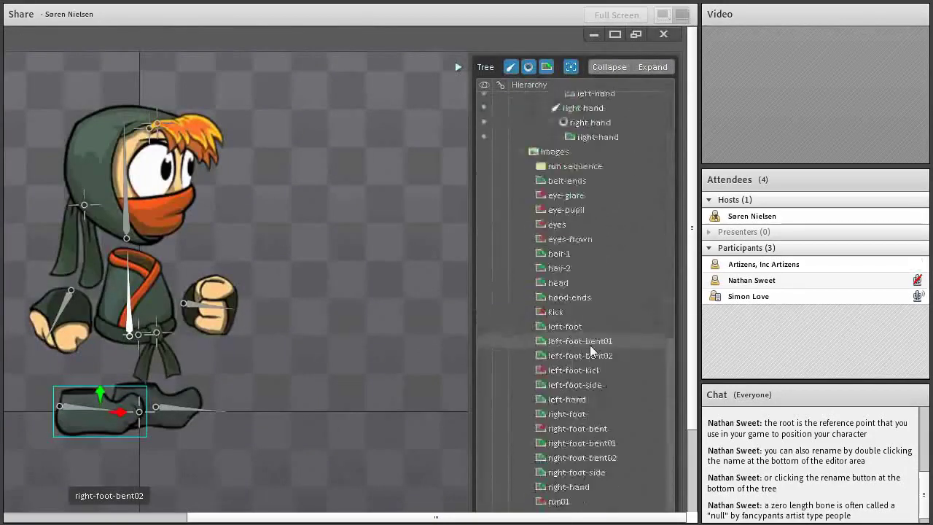
Make right-foot-side the visible attachment of the right foot slot and left-foot-side that of the left foot slot
scroll(589, 345, "down", 2)
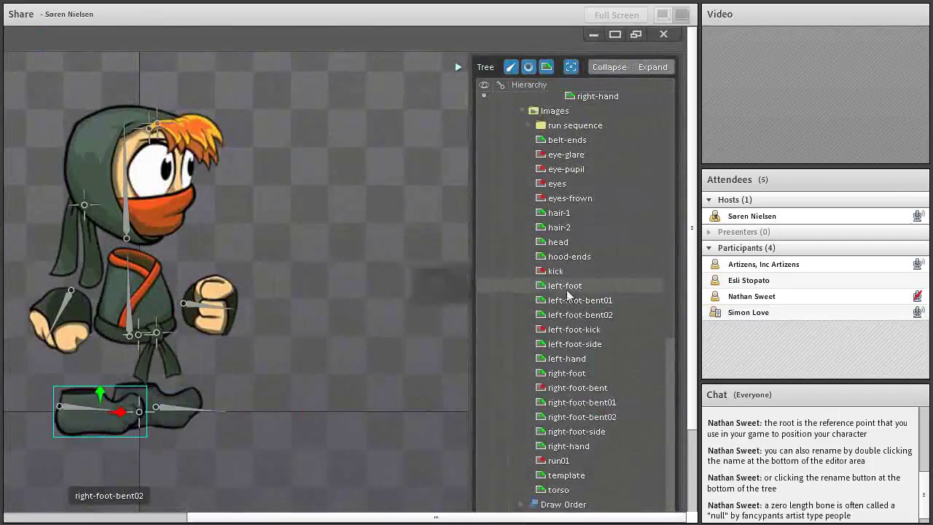
scroll(579, 285, "up", 1)
scroll(577, 283, "up", 1)
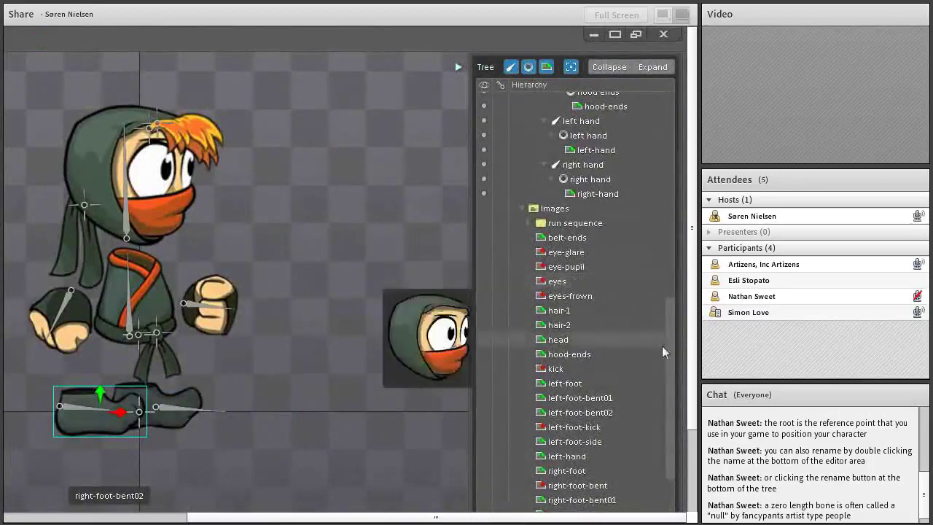
left_click_drag(668, 346, 668, 138)
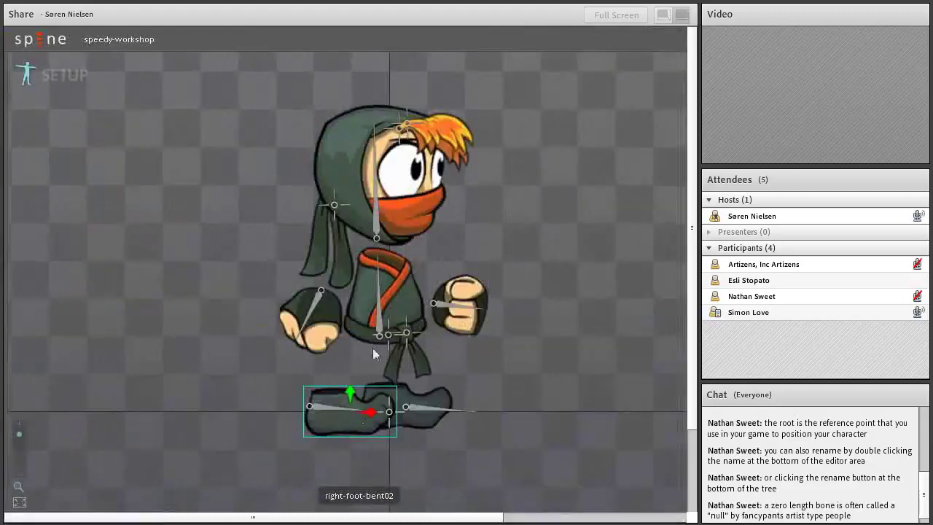
mouse_move(572, 358)
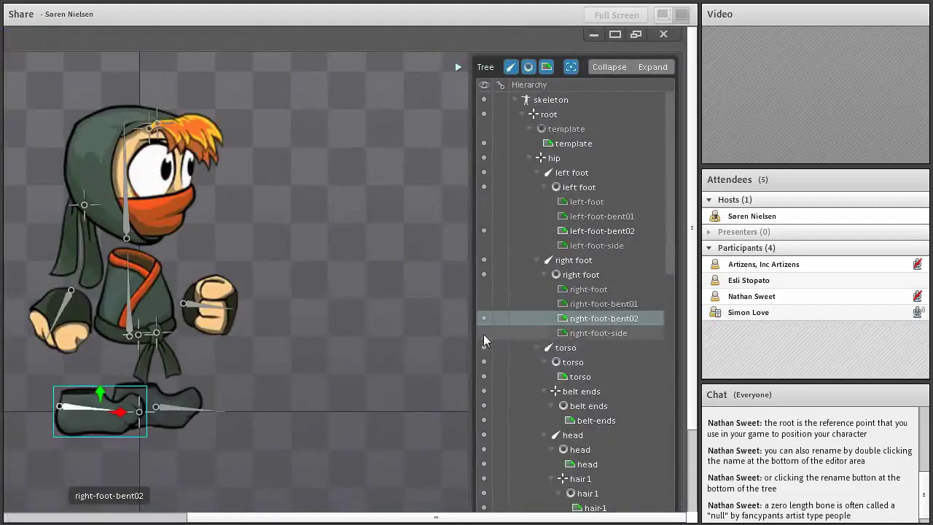
left_click(483, 332)
left_click(485, 245)
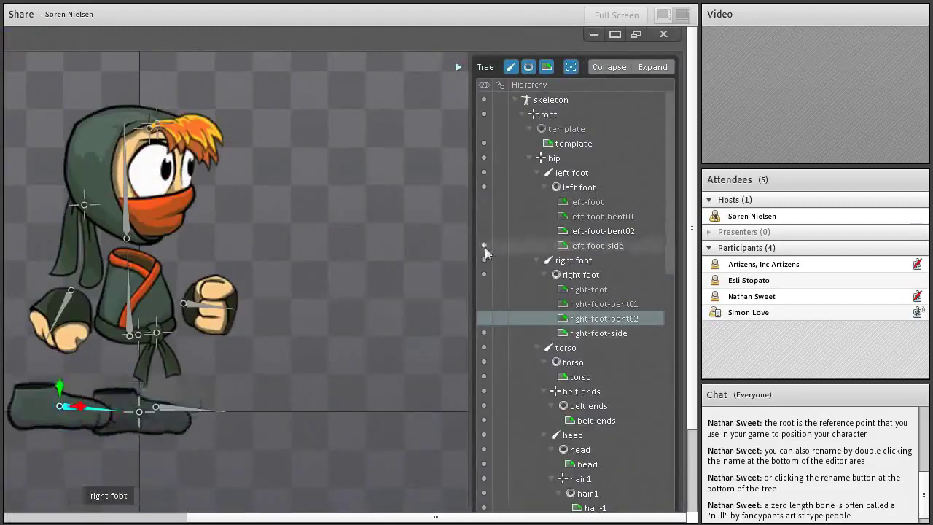
Align left-foot-side with the left foot bone and move right-foot-side to about -10.1, 16.7 so the feet overlap
left_click(152, 431)
left_click_drag(151, 430, 363, 410)
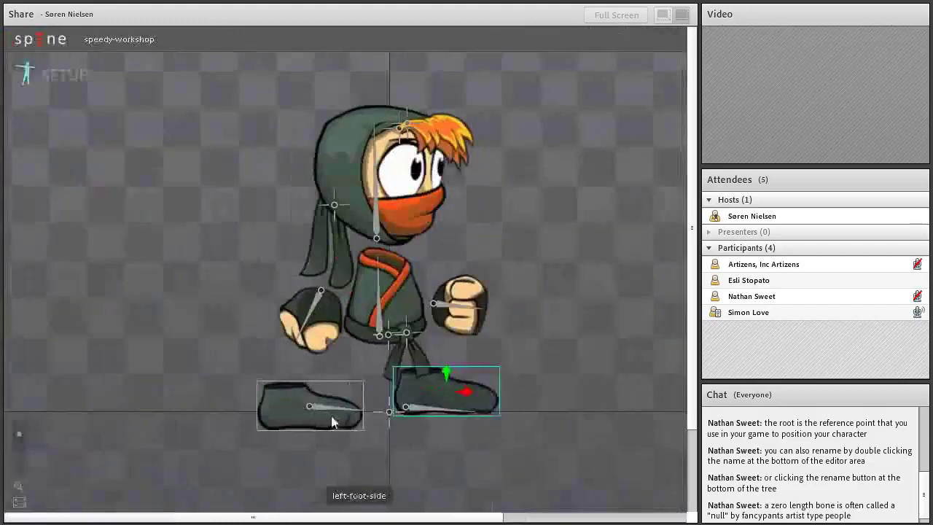
left_click(332, 414)
left_click_drag(425, 362, 465, 348)
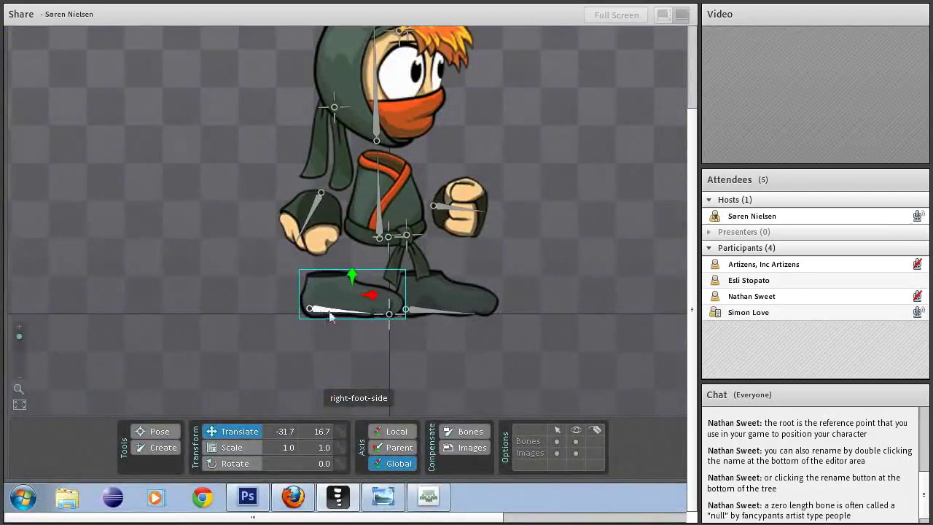
left_click_drag(362, 306, 394, 297)
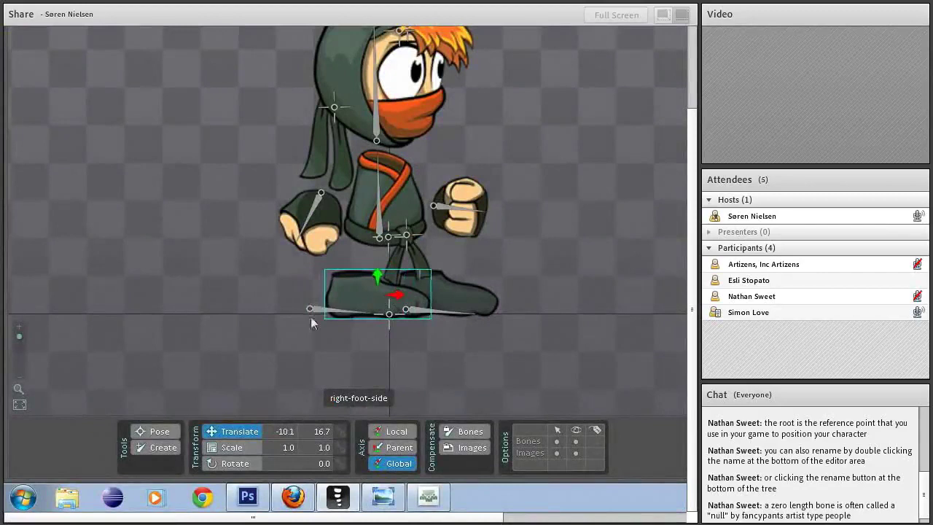
Translate the right foot bone to about -44.7, 4.9 with image compensation on, and switch the compensation off
left_click(467, 449)
left_click(324, 313)
left_click_drag(324, 313, 357, 311)
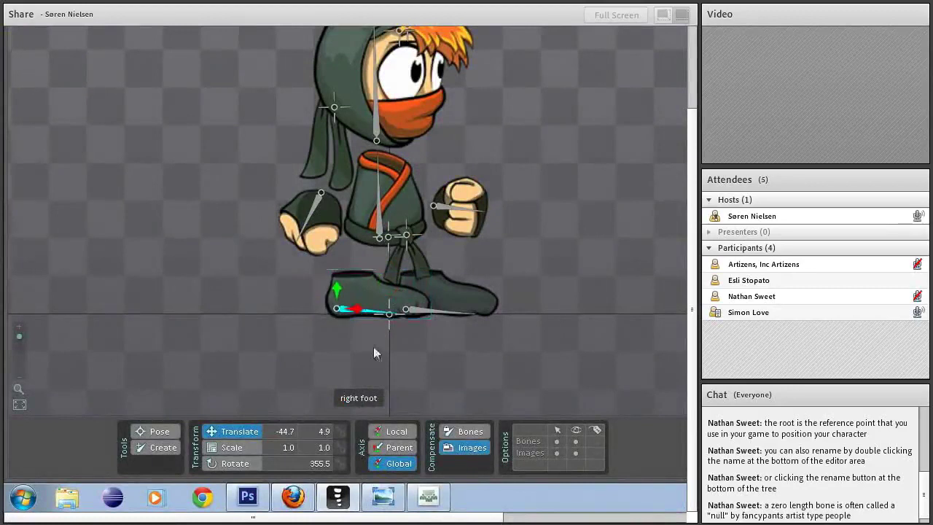
left_click(469, 450)
Try rotating and translating the right foot bone without image compensation, and undo both changes
key("c")
left_click_drag(592, 315, 564, 336)
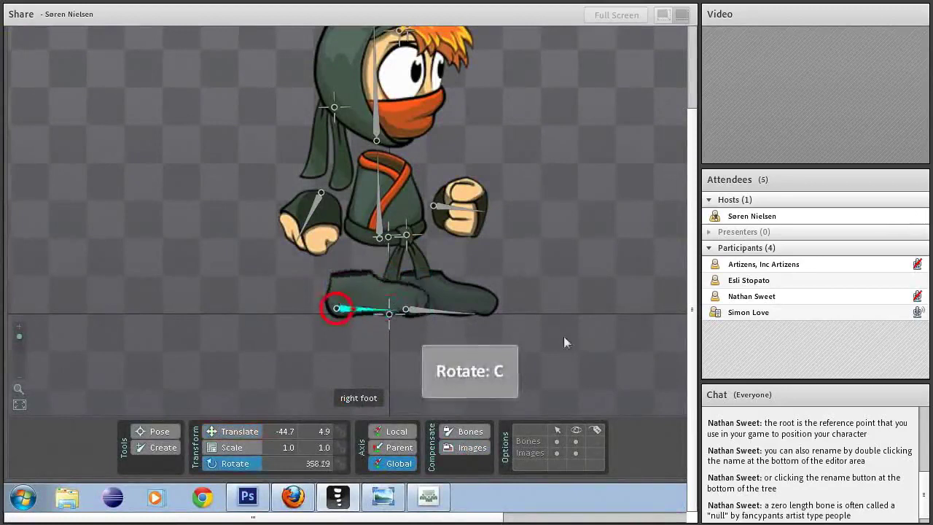
key("v")
left_click_drag(339, 309, 308, 310)
key("ctrl+z")
key("ctrl+z")
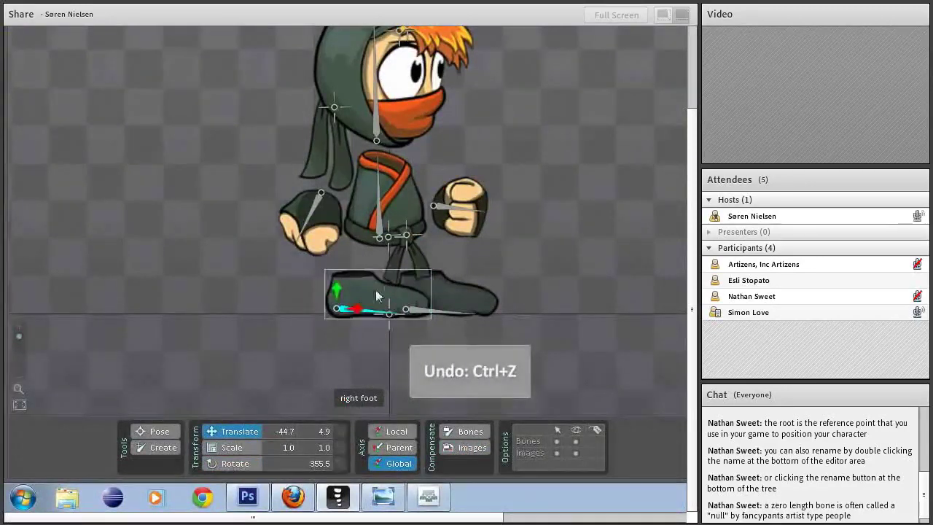
Translate the left foot bone horizontally to about 8.4, 4.3 together with its image
left_click(447, 311)
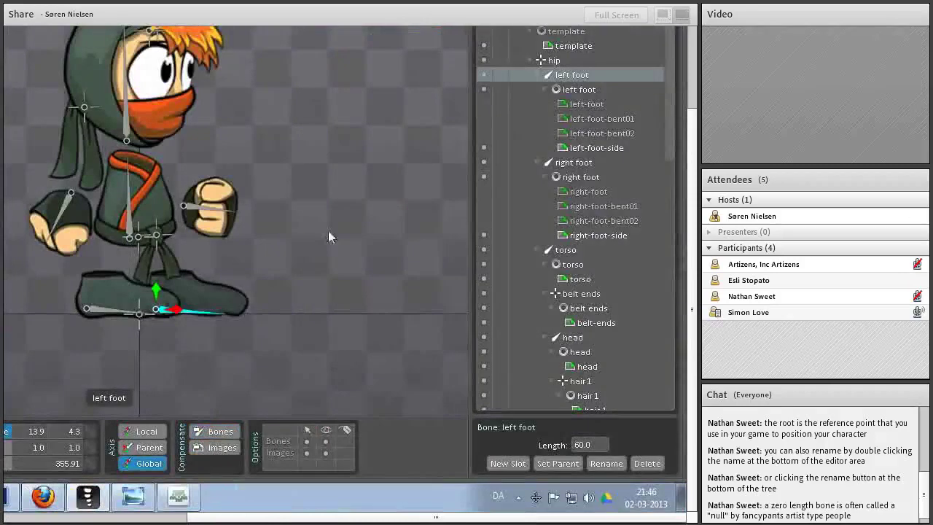
left_click_drag(178, 312, 180, 315)
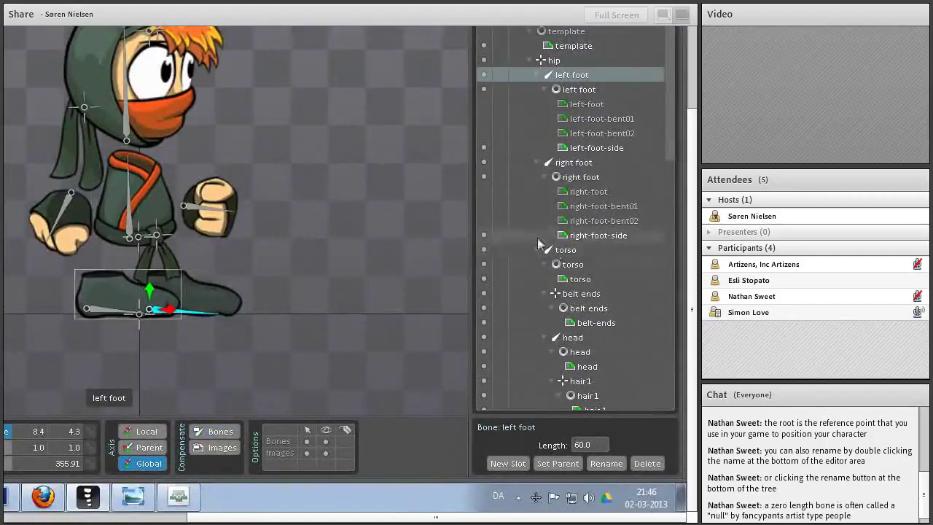
Show right-foot-bent01 in the right foot slot and align it with the repositioned right foot bone
left_click(484, 207)
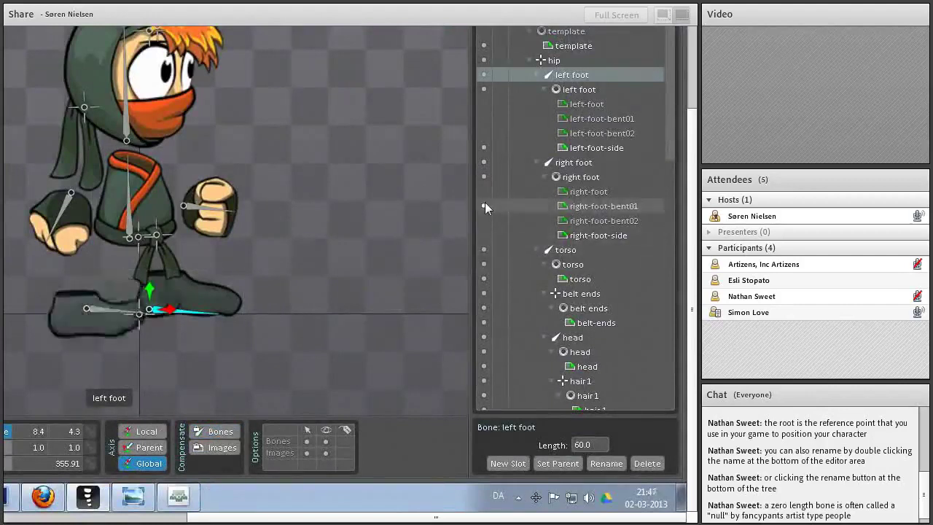
left_click(82, 307)
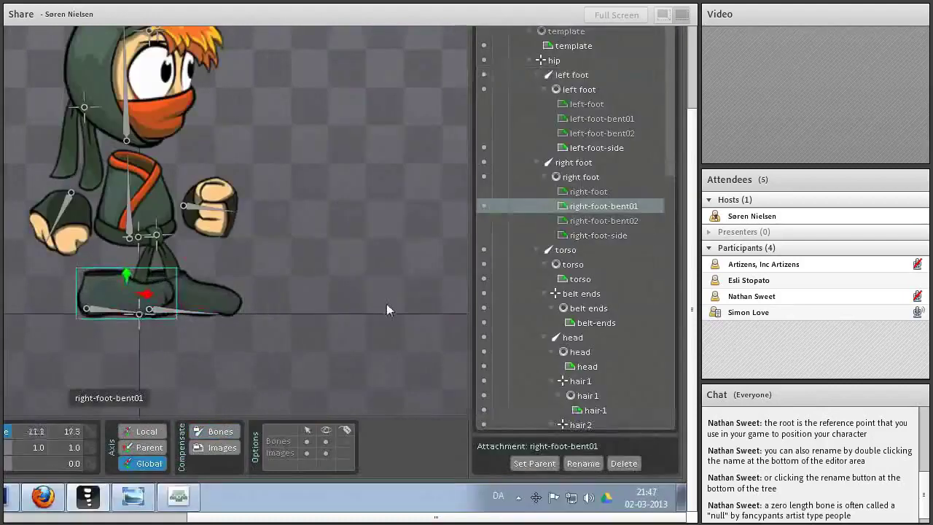
Nudge right-foot-bent01 to about -12.3, 16.6 so that it lines up with the right foot's side image
left_click(324, 264)
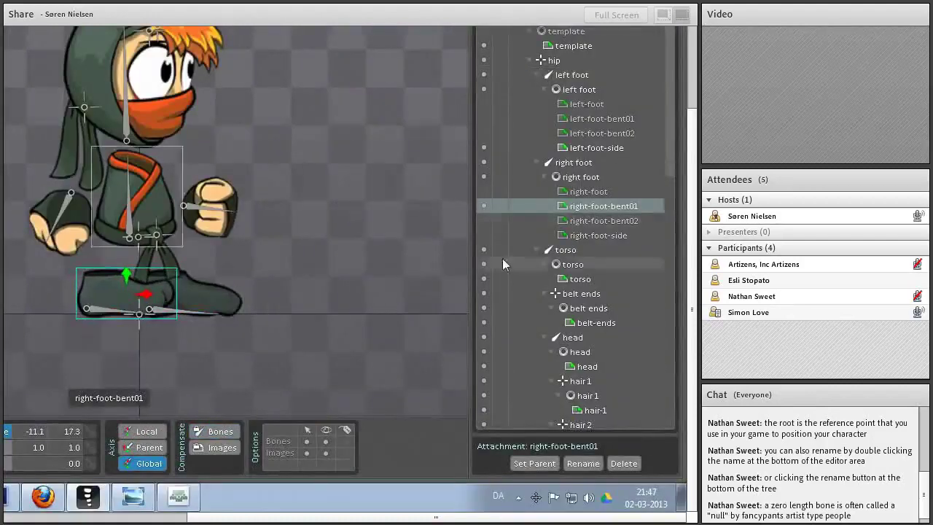
left_click(484, 206)
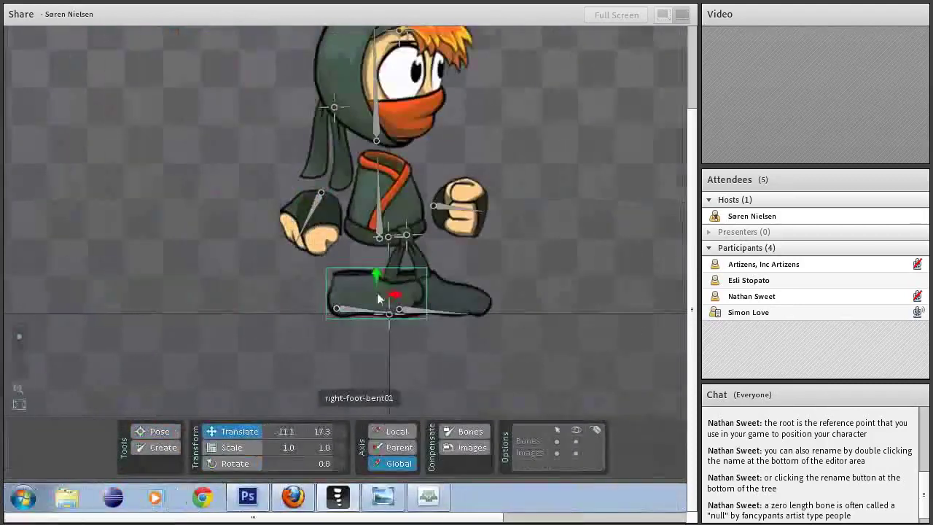
left_click_drag(391, 294, 374, 276)
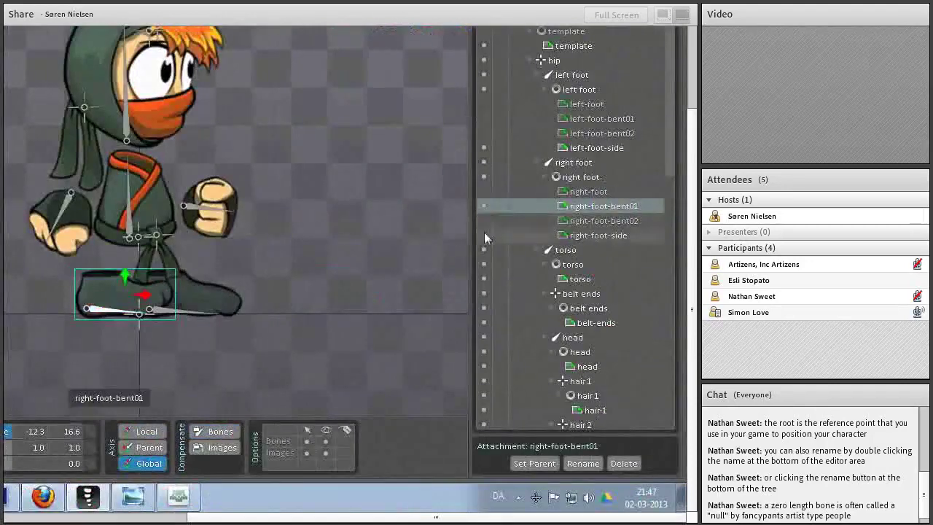
Align right-foot-bent02 with the right foot bone at about -15.6, 16.0, and switch the right foot slot back to right-foot-bent01
left_click(484, 220)
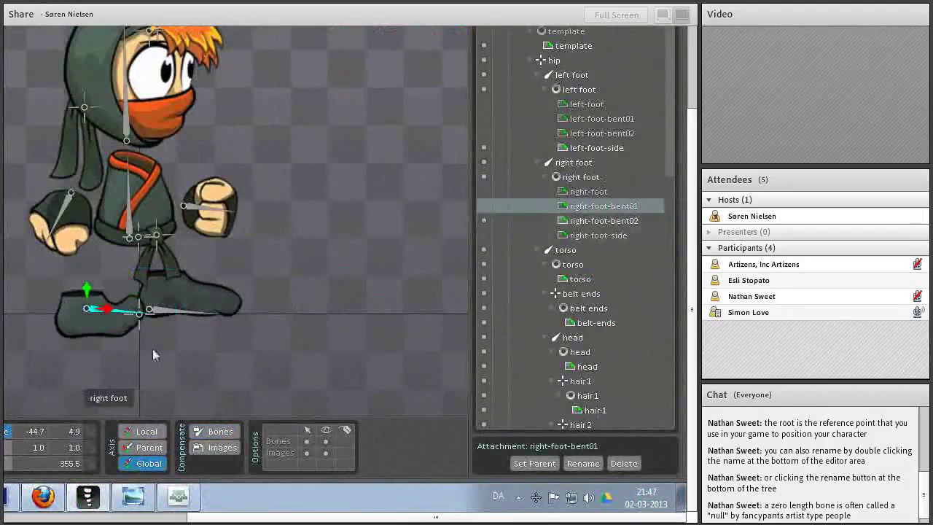
left_click(109, 321)
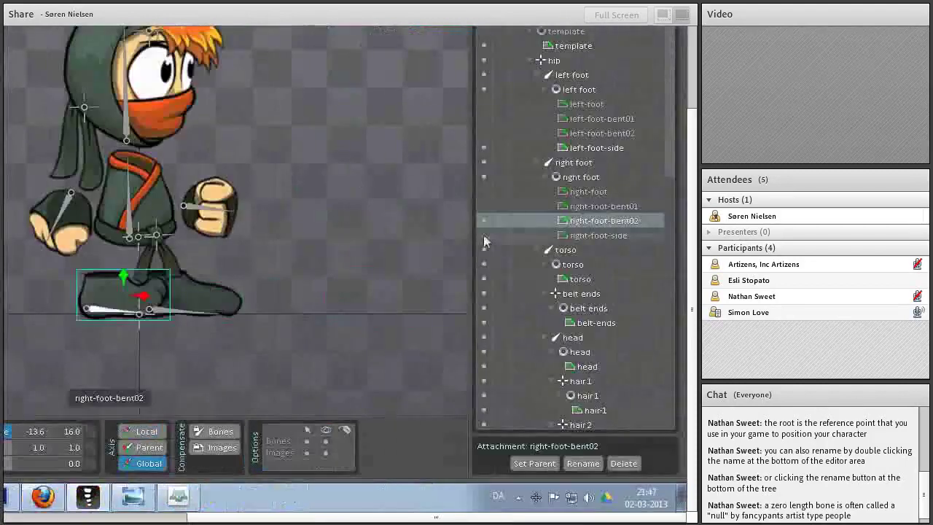
left_click(483, 221)
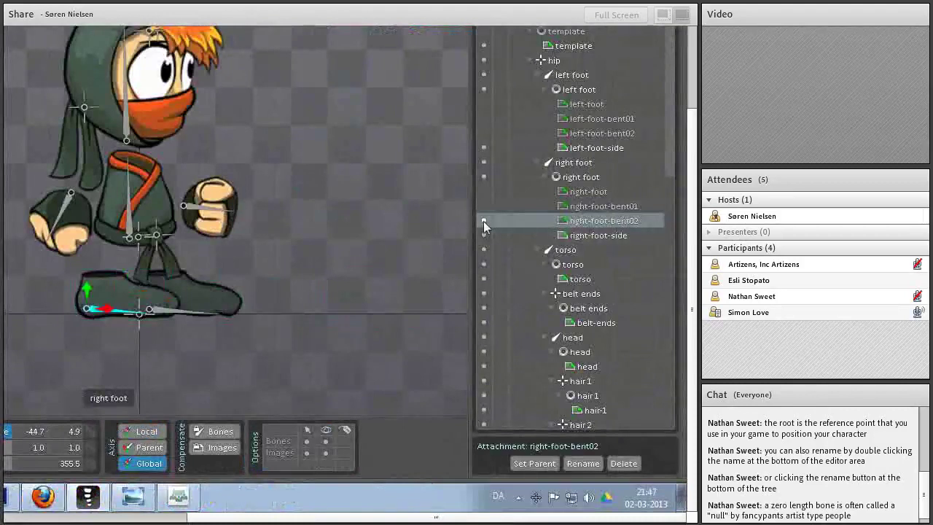
left_click(484, 221)
left_click_drag(150, 295, 146, 295)
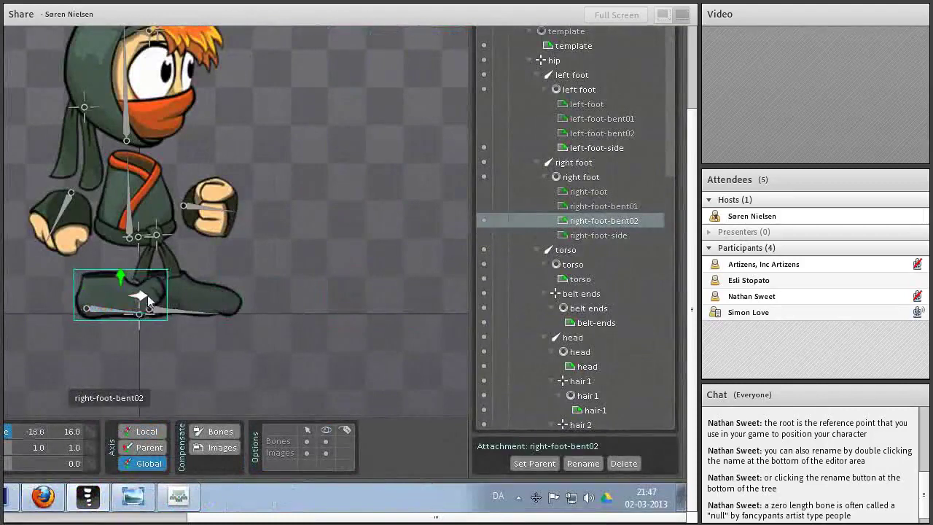
left_click(484, 207)
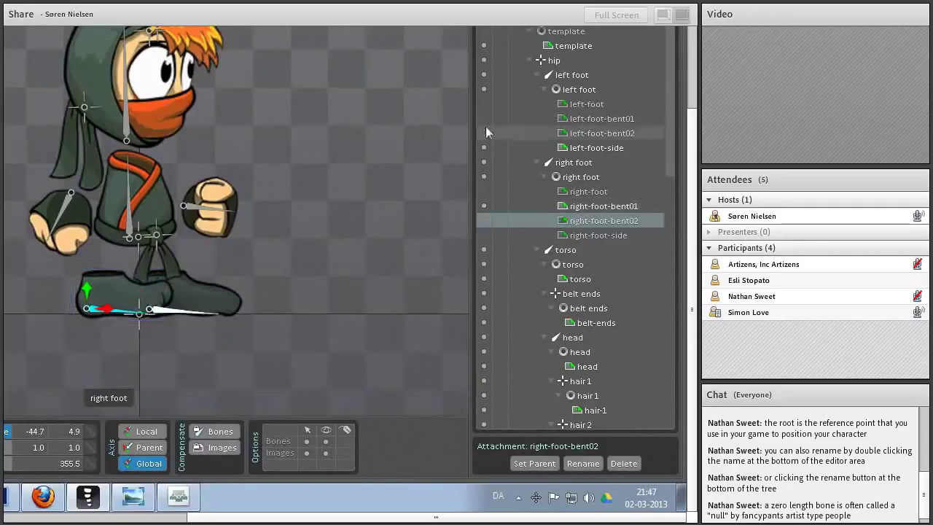
Hide the right foot slot and align left-foot-bent01 with the left foot's side image at about 42.3, 17.9
left_click(484, 177)
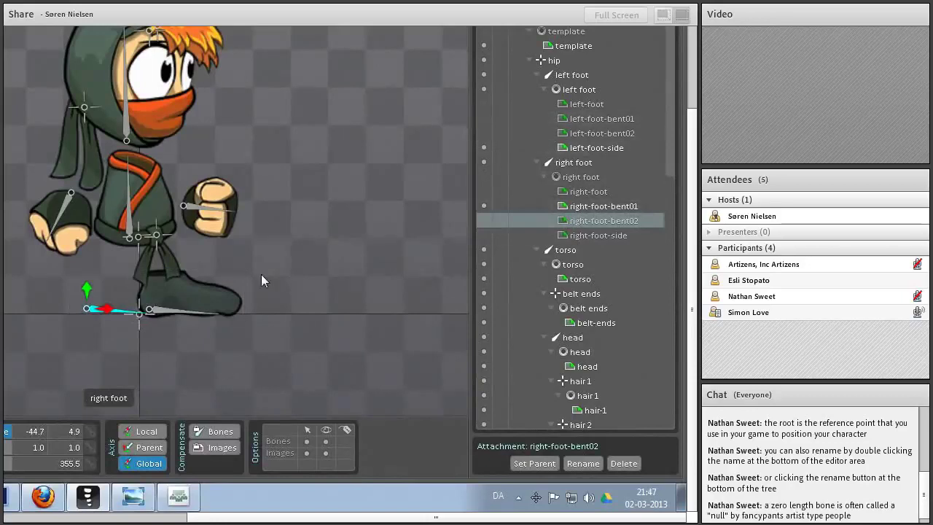
left_click(484, 119)
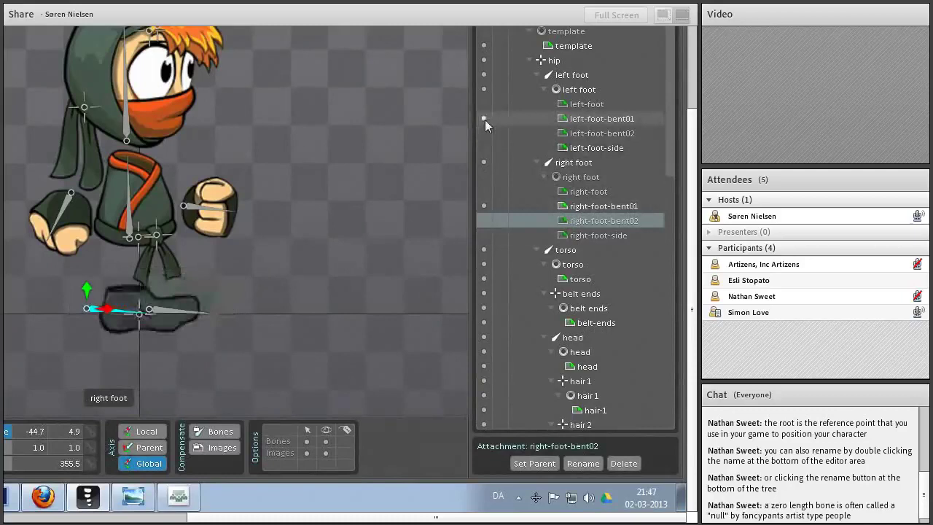
left_click(160, 330)
left_click_drag(161, 330, 355, 249)
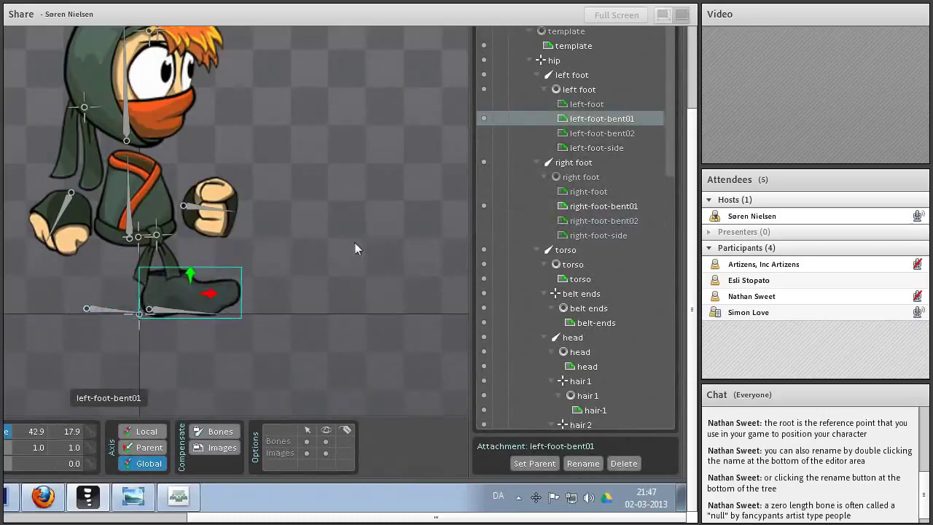
left_click(488, 147)
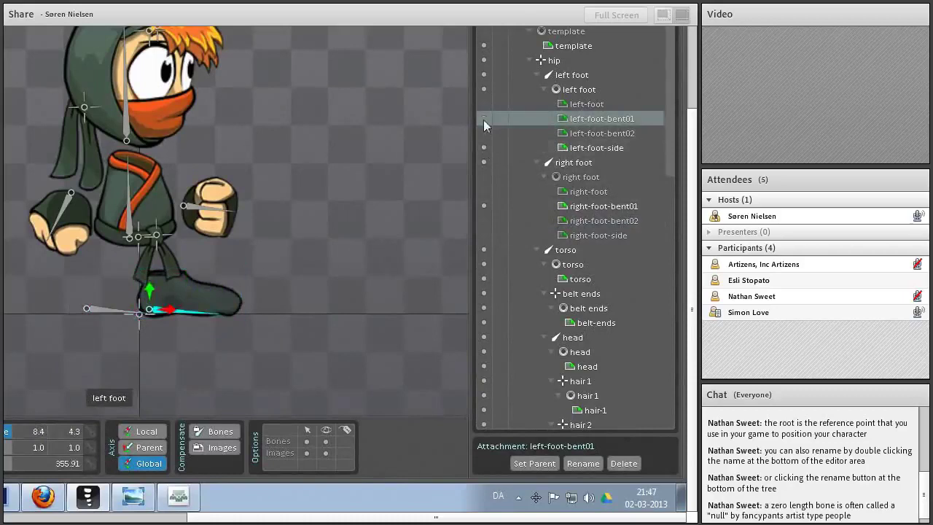
left_click(483, 120)
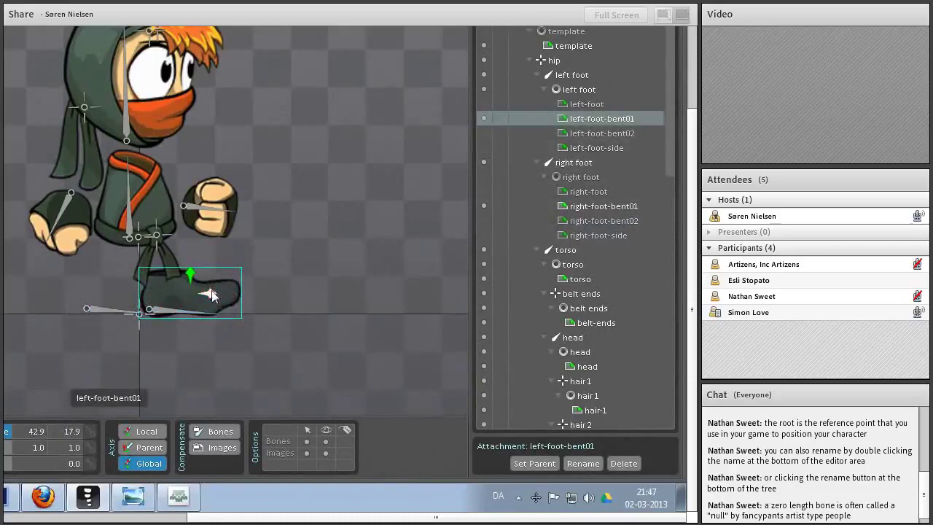
left_click(485, 148)
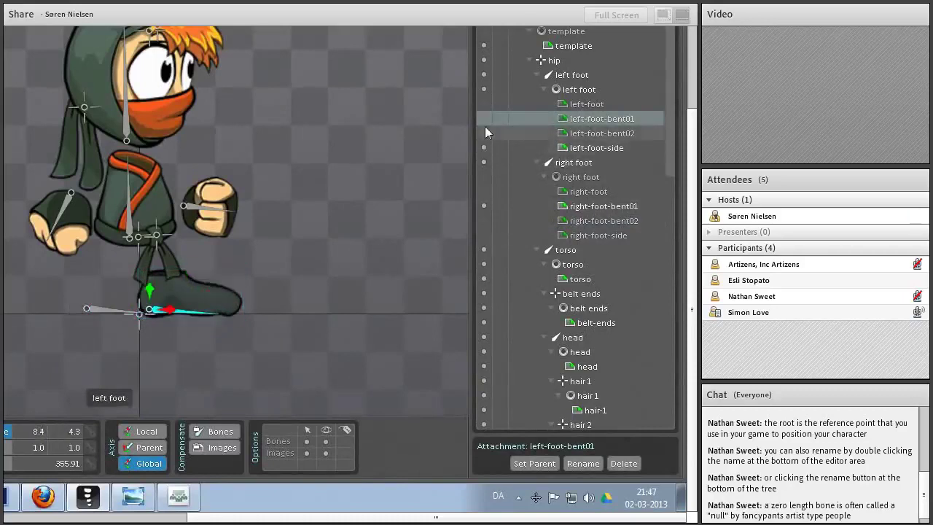
left_click(484, 121)
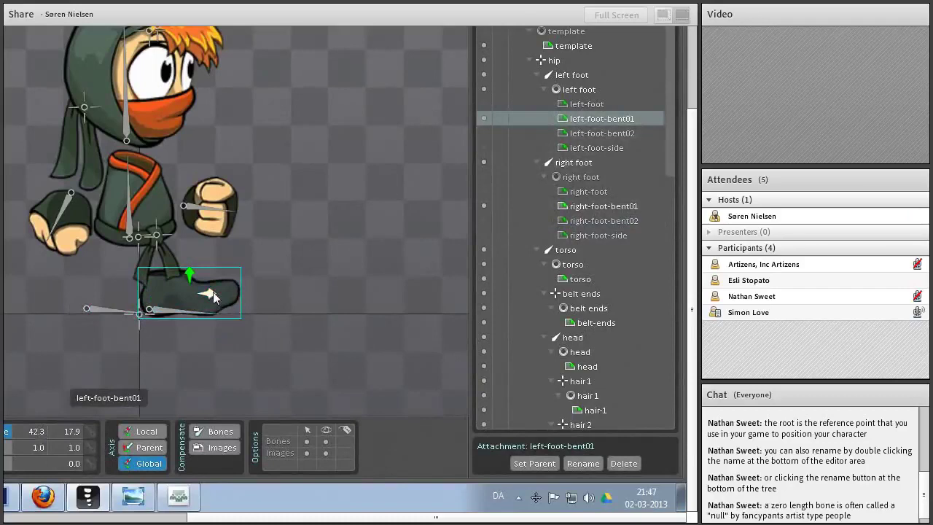
left_click(483, 147)
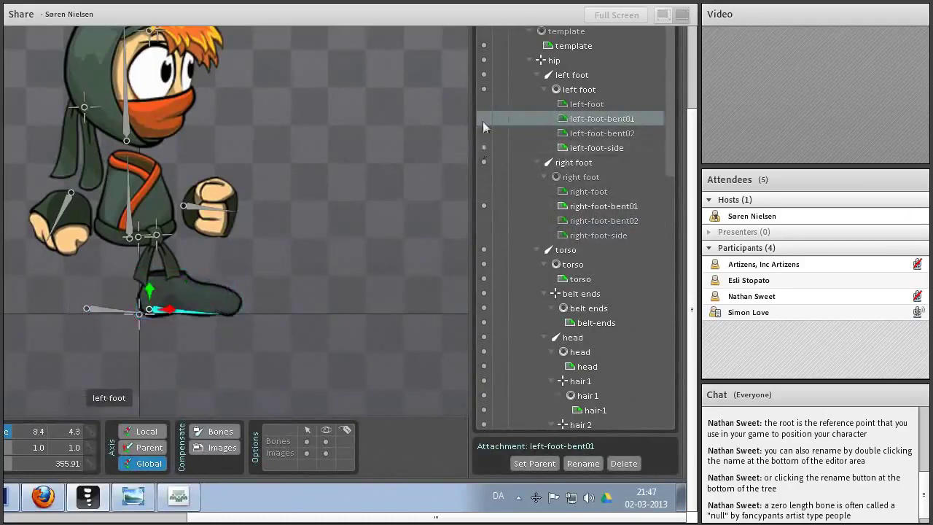
Align left-foot-bent02 with the left foot's side image at about 38.6, 17.9, and leave left-foot-side shown in the slot
left_click(485, 132)
left_click(172, 326)
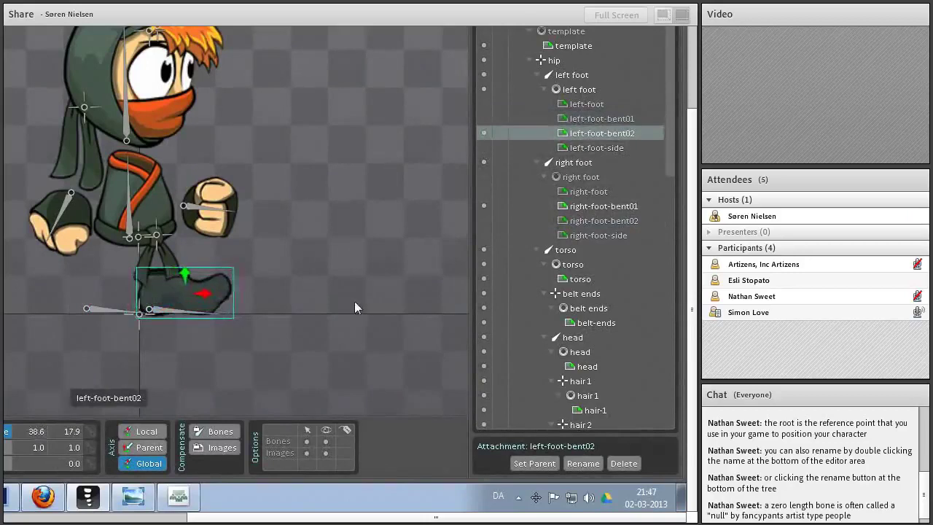
left_click(484, 147)
left_click(485, 131)
left_click(486, 146)
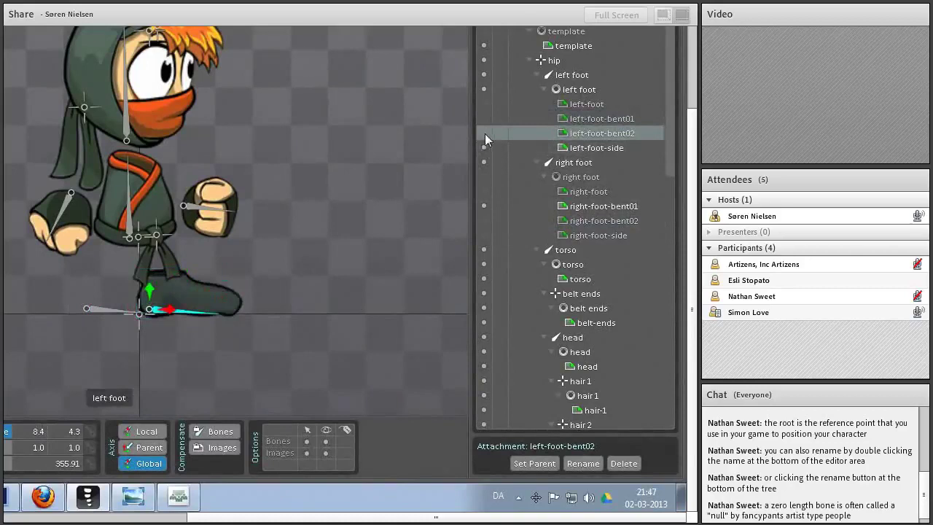
left_click(484, 133)
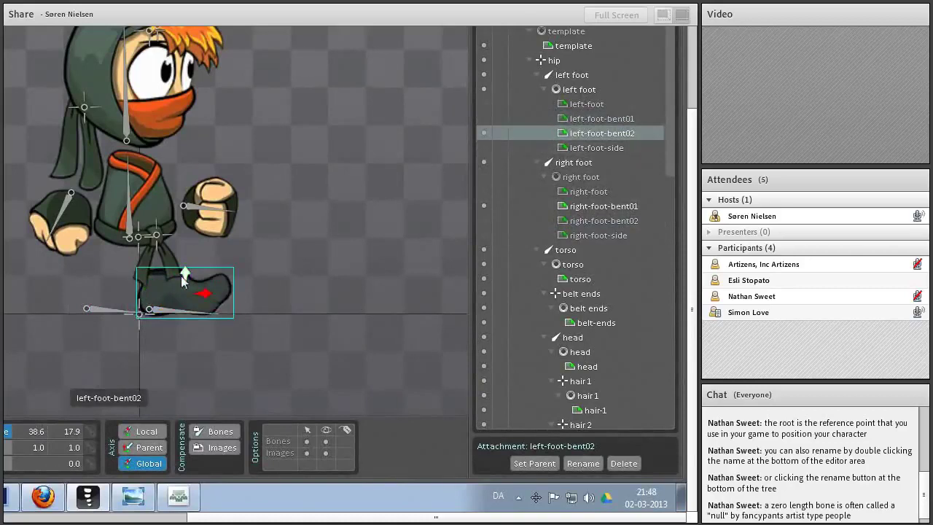
left_click_drag(186, 279, 188, 278)
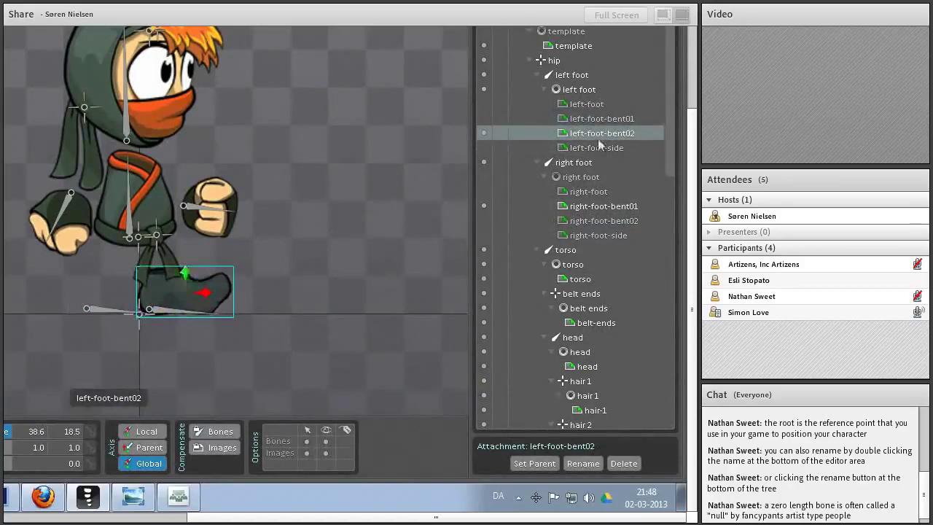
left_click(484, 147)
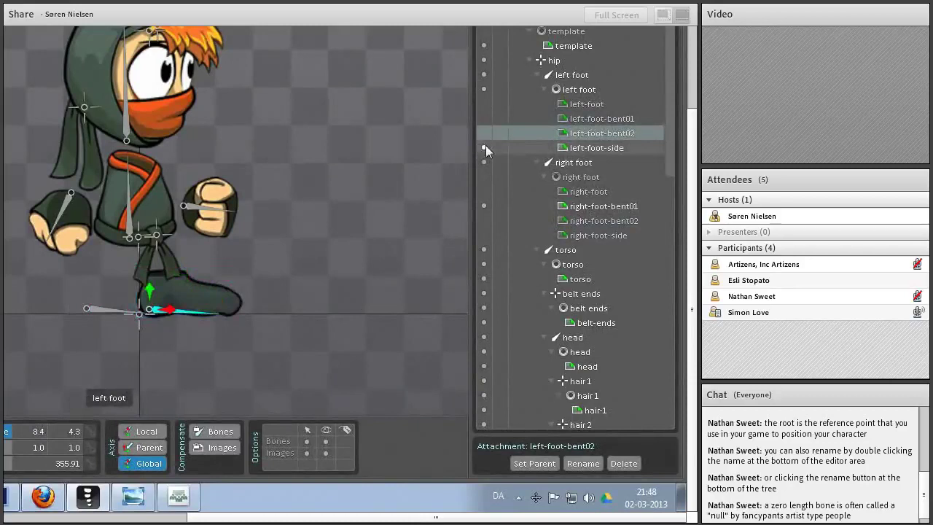
left_click(484, 133)
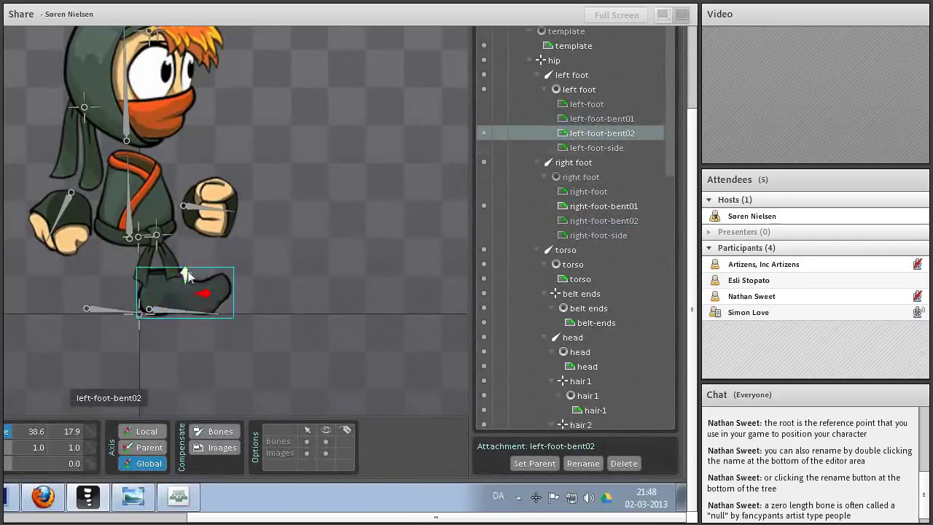
left_click(485, 145)
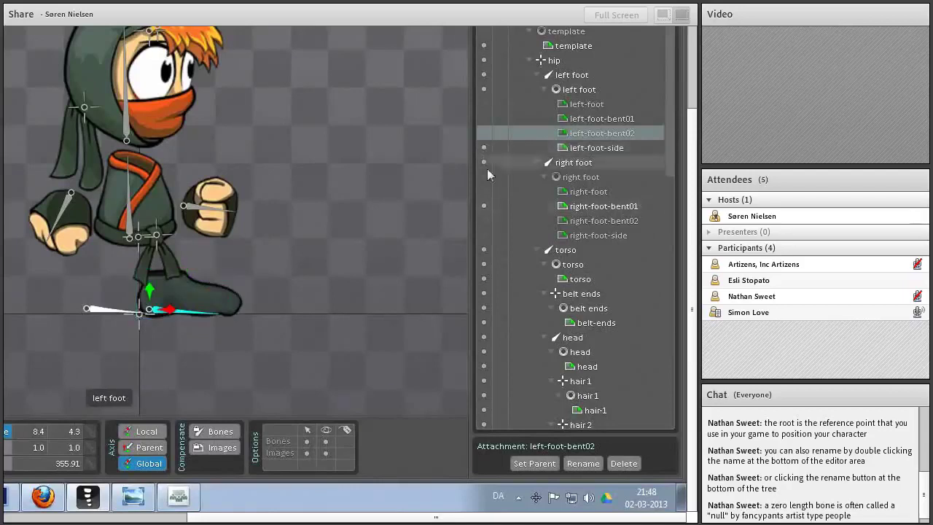
Collapse the torso bone's branch in the skeleton hierarchy
scroll(509, 148, "down", 1)
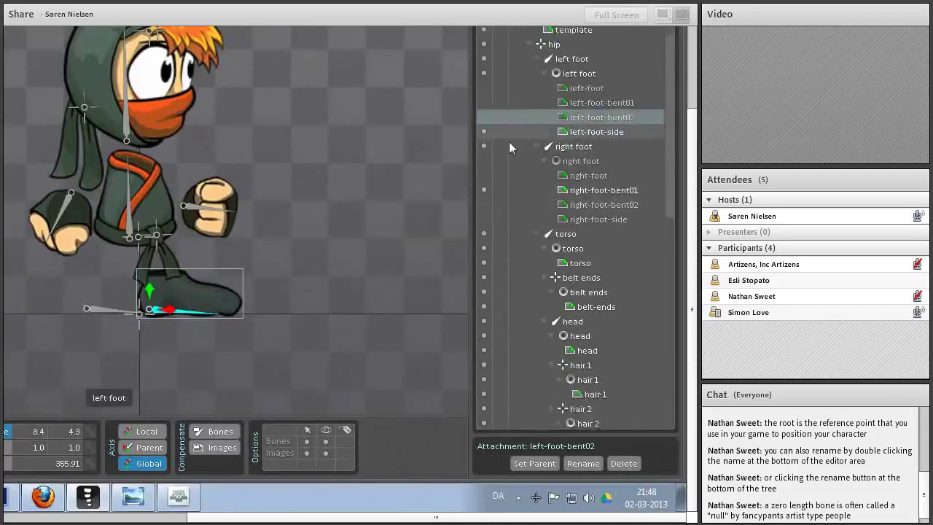
scroll(509, 141, "down", 3)
scroll(517, 167, "up", 4)
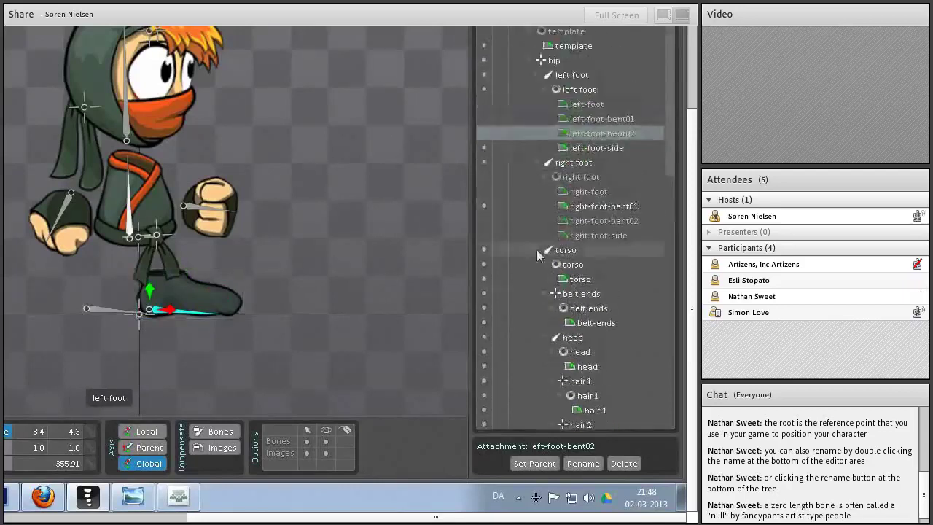
left_click(539, 250)
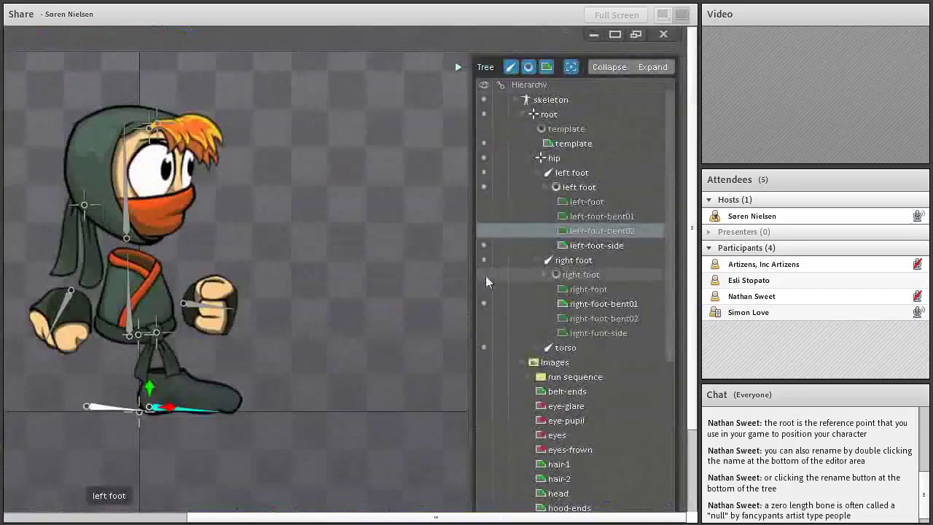
Show the right foot slot again with right-foot-side as its image, and save the project
left_click(485, 275)
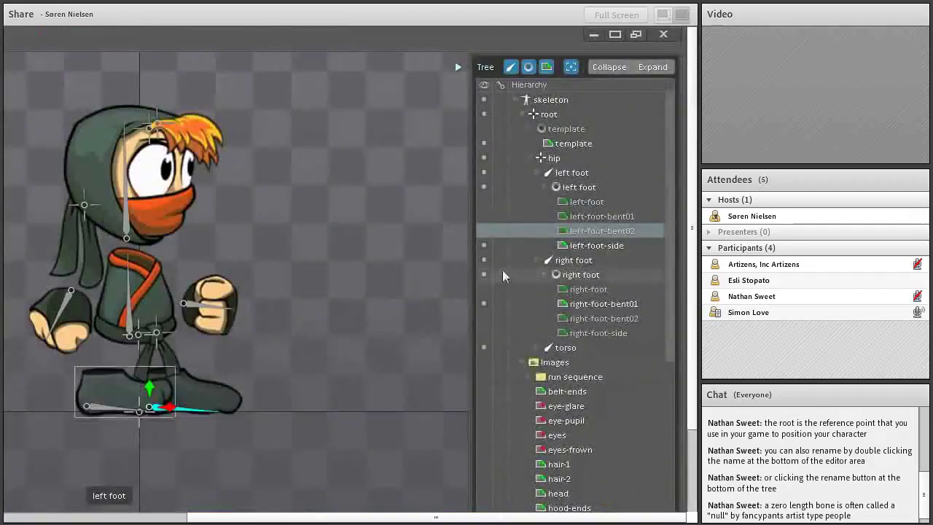
left_click(483, 332)
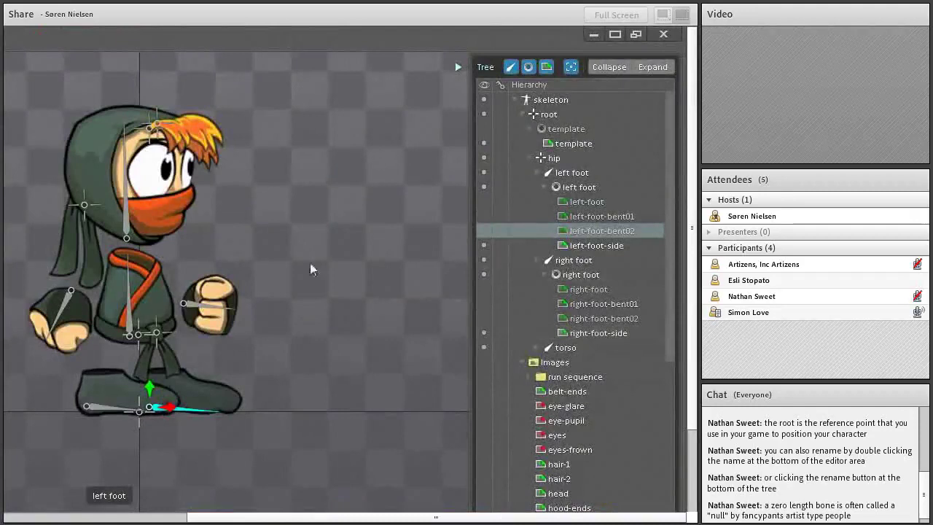
key("ctrl+s")
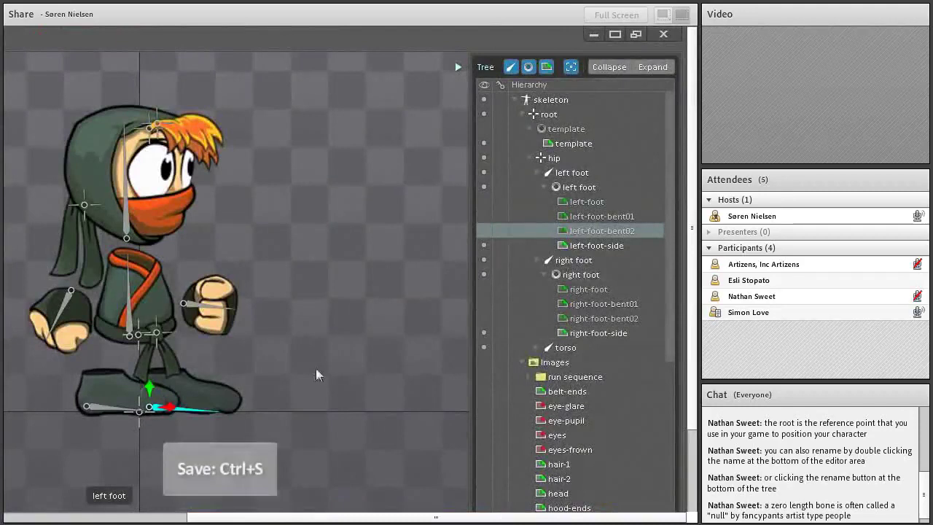
Deselect the left foot bone
scroll(590, 302, "down", 3)
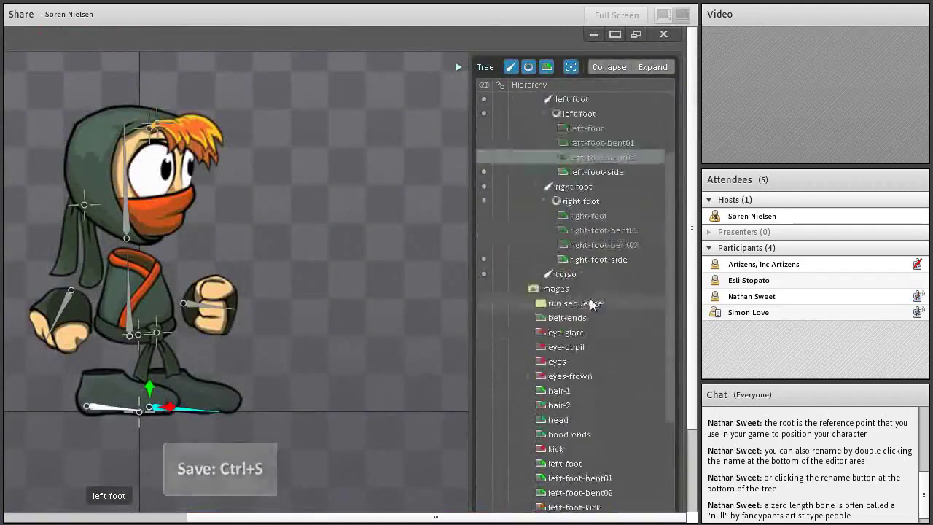
scroll(591, 305, "up", 3)
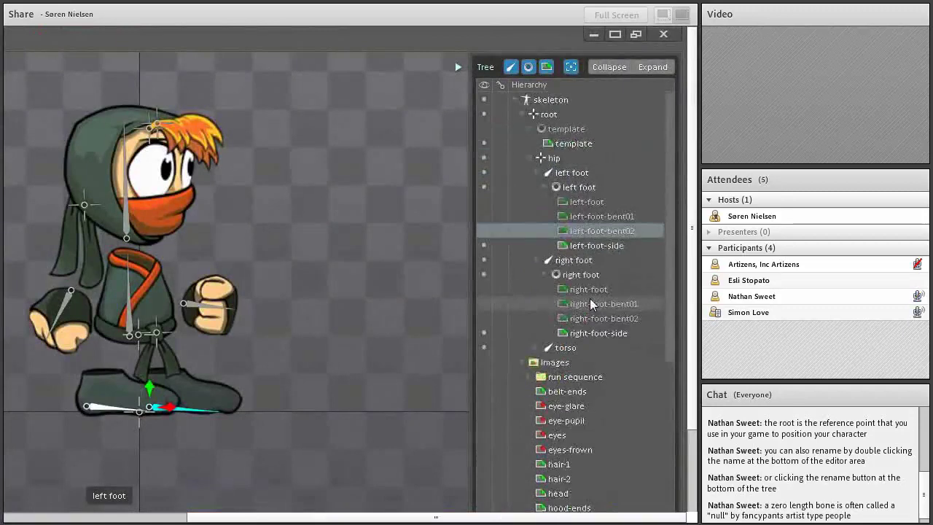
mouse_move(591, 305)
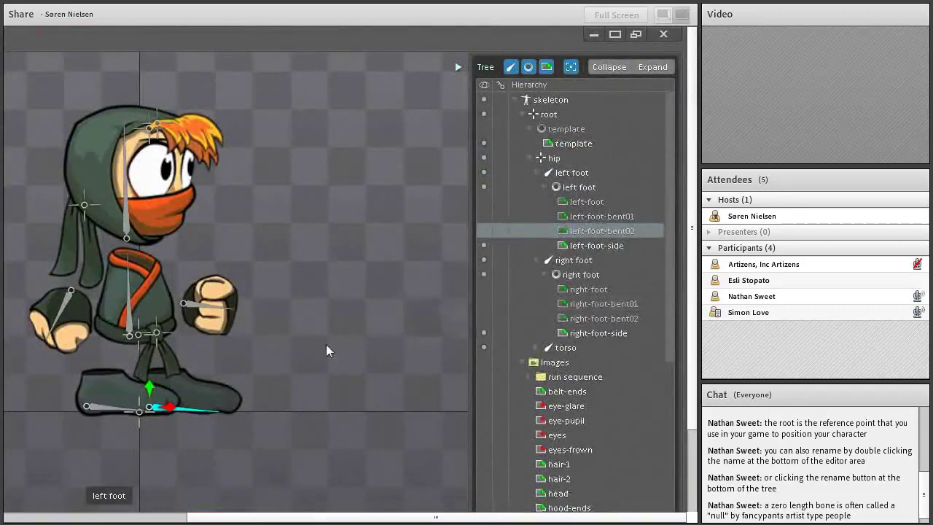
key("space")
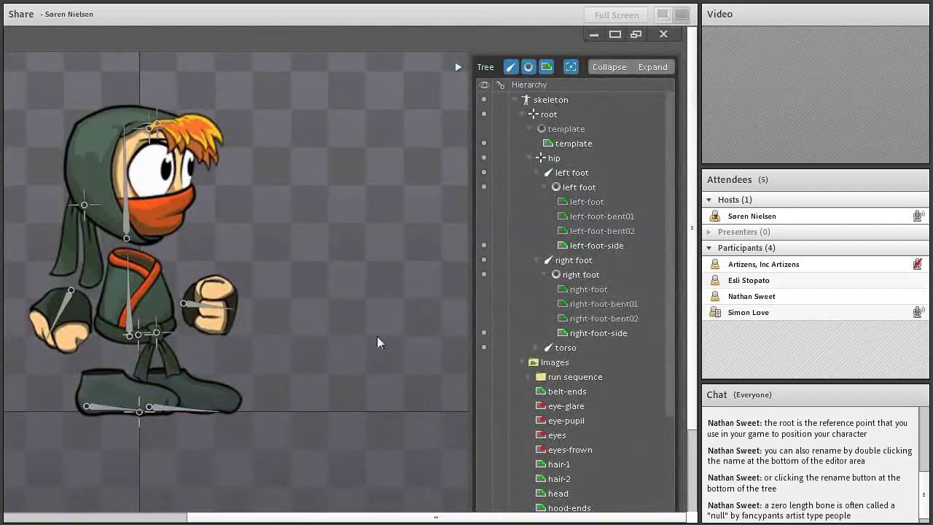
scroll(321, 259, "up", 2)
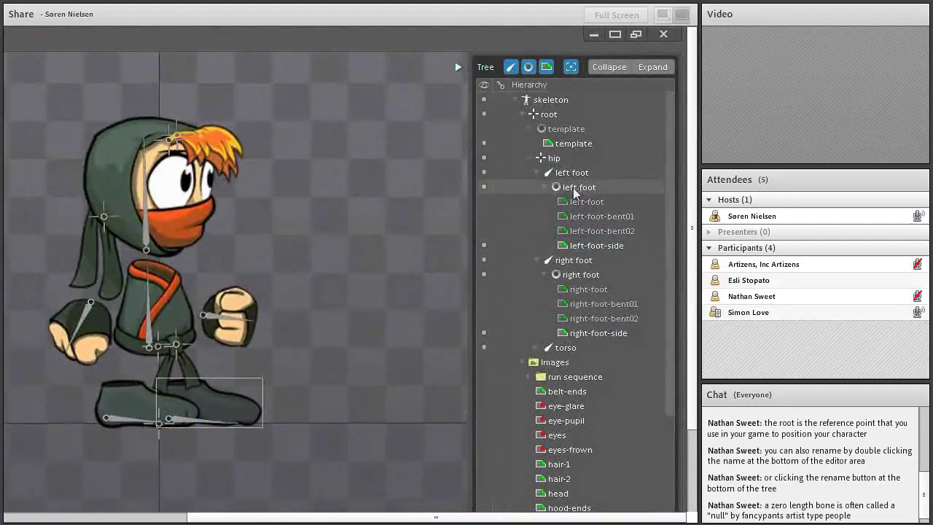
mouse_move(569, 192)
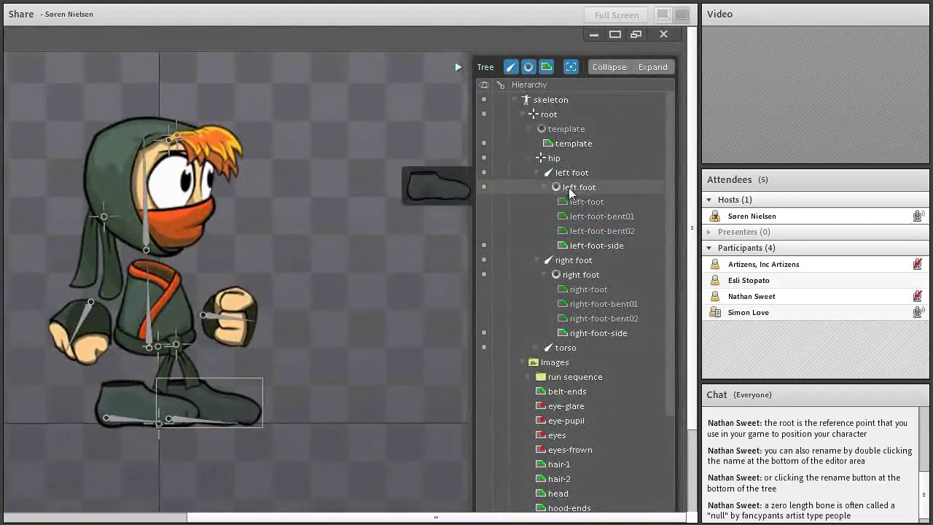
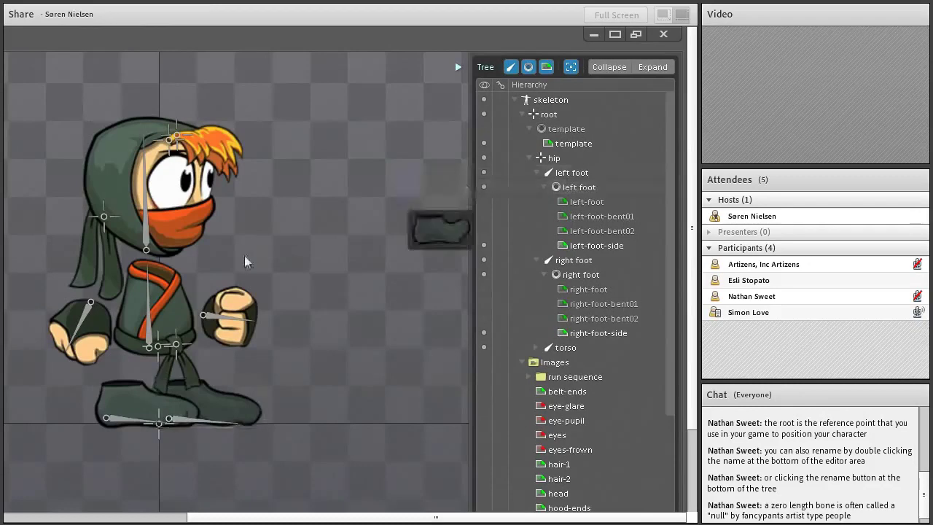
Collapse the skeleton's root and Images branches, and save the project
left_click_drag(352, 293, 317, 296)
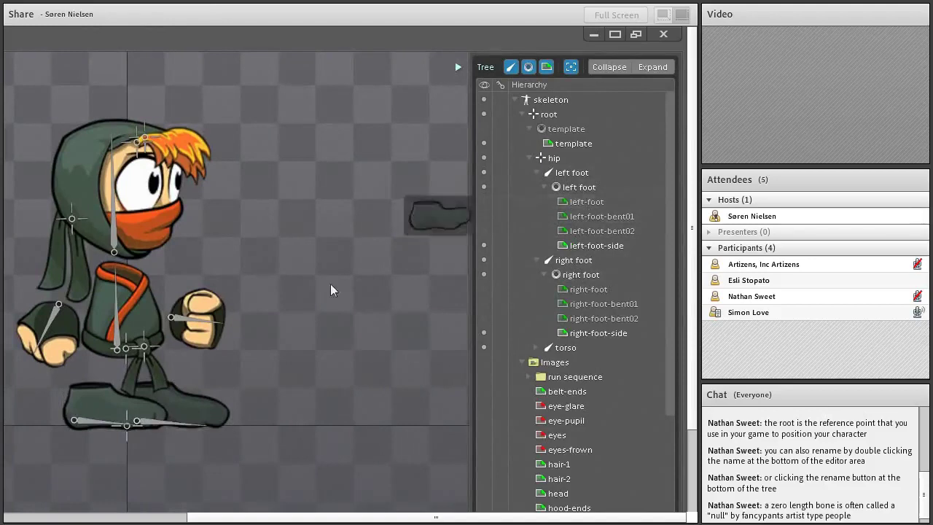
key("space")
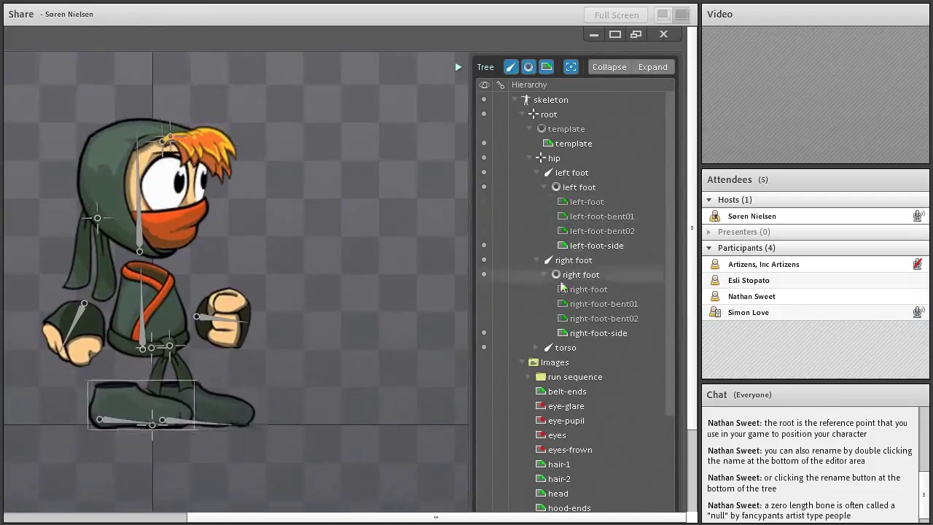
mouse_move(556, 302)
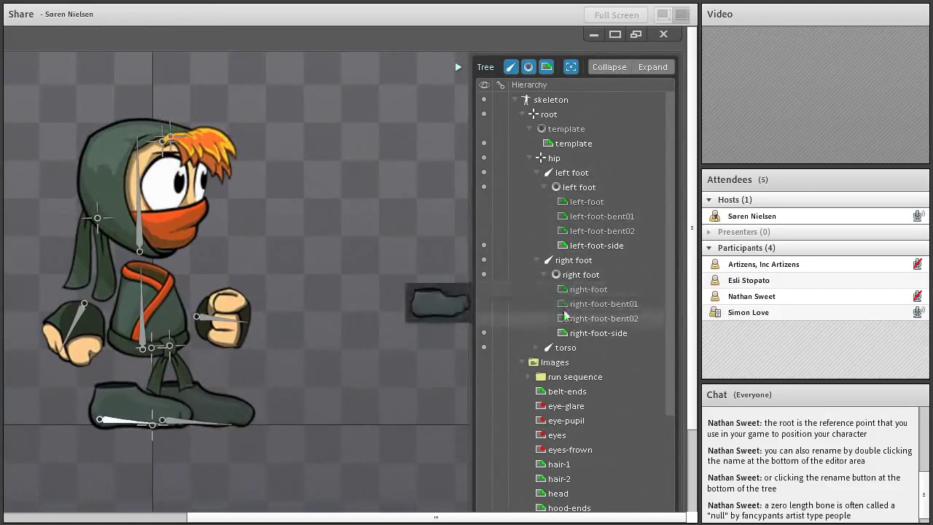
mouse_move(537, 183)
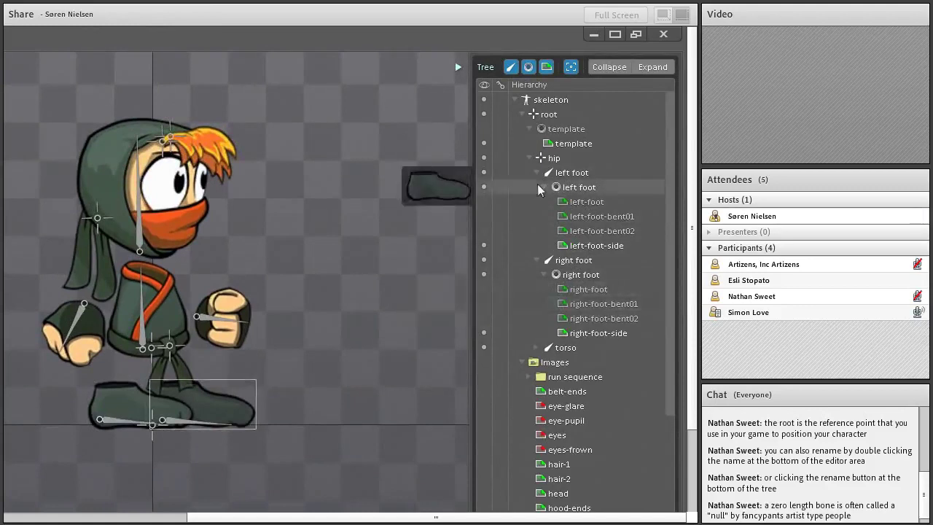
left_click(522, 115)
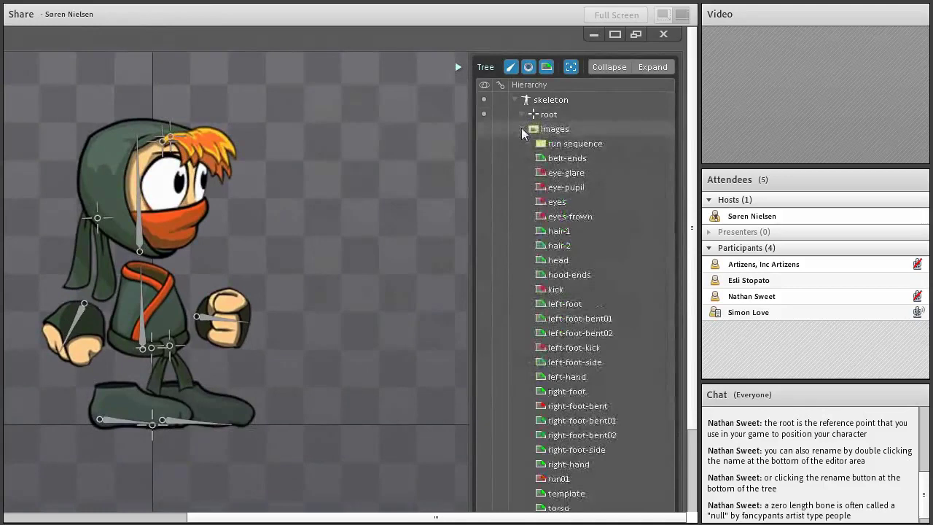
left_click(521, 128)
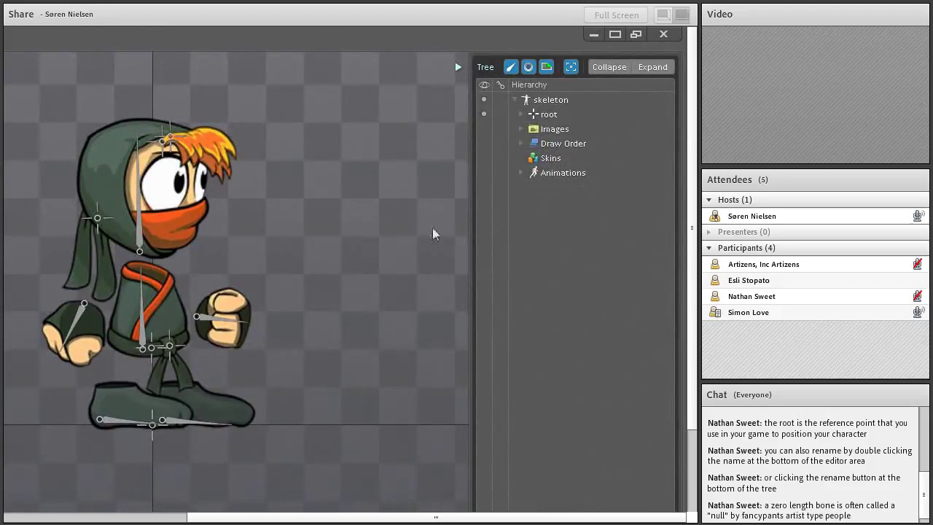
key("ctrl+s")
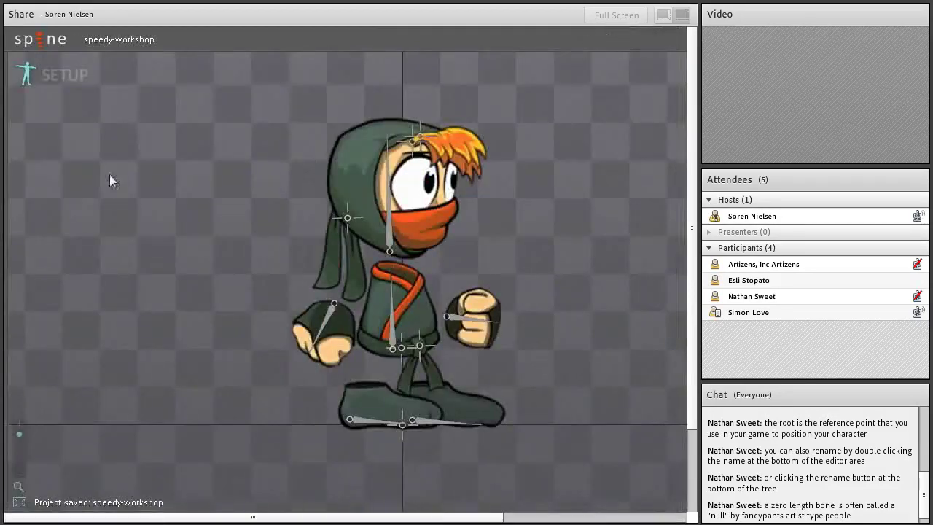
Open goblins.project from the goblins folder of the Spine examples
left_click(38, 45)
left_click(63, 73)
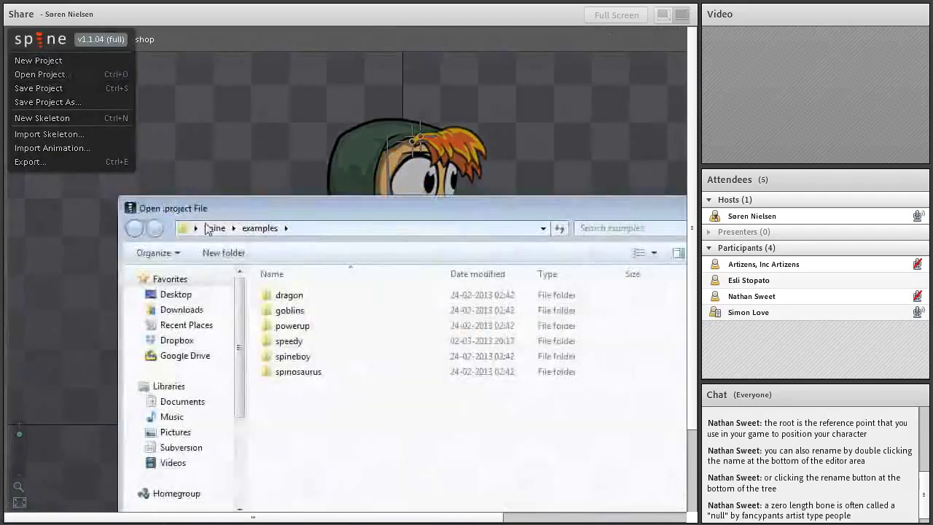
double_click(291, 310)
left_click(307, 326)
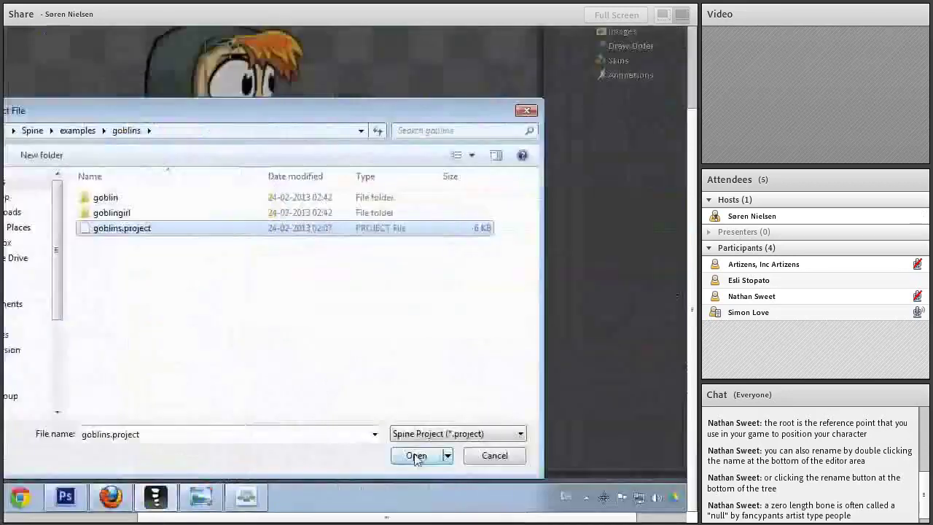
left_click(416, 456)
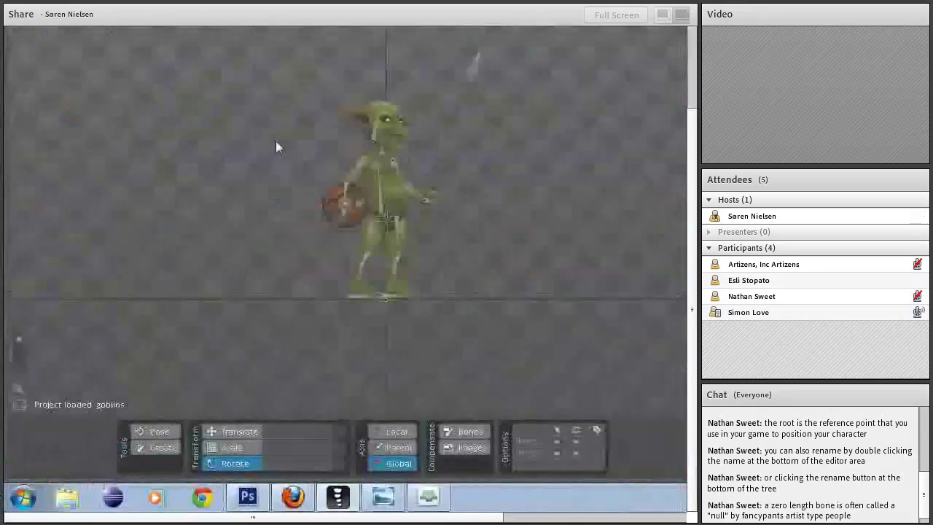
Expand the Skins branch and compare the goblingirl and goblin skins, ending with goblin shown
scroll(347, 148, "up", 3)
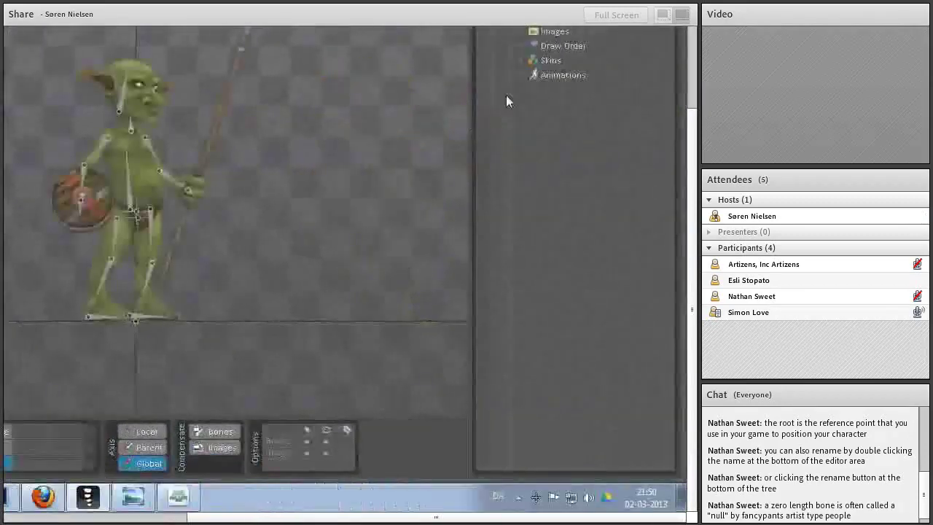
left_click(522, 159)
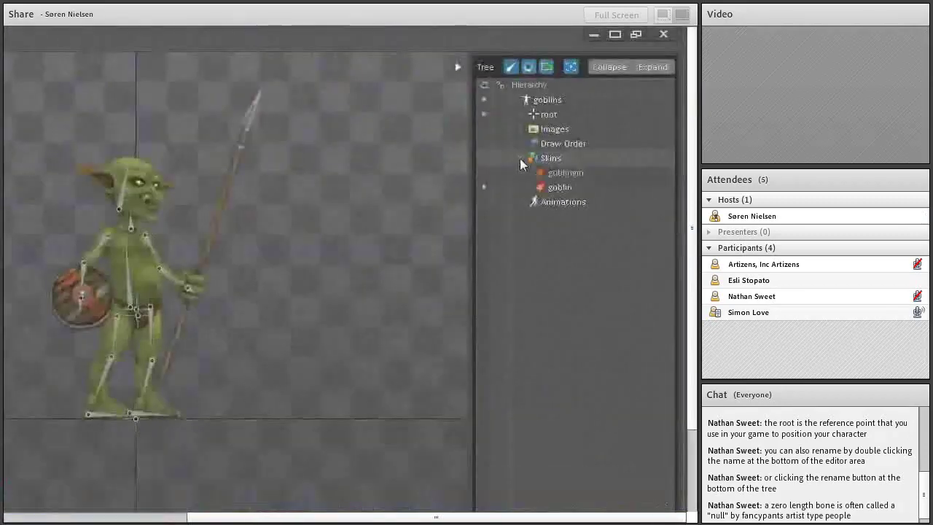
left_click(558, 187)
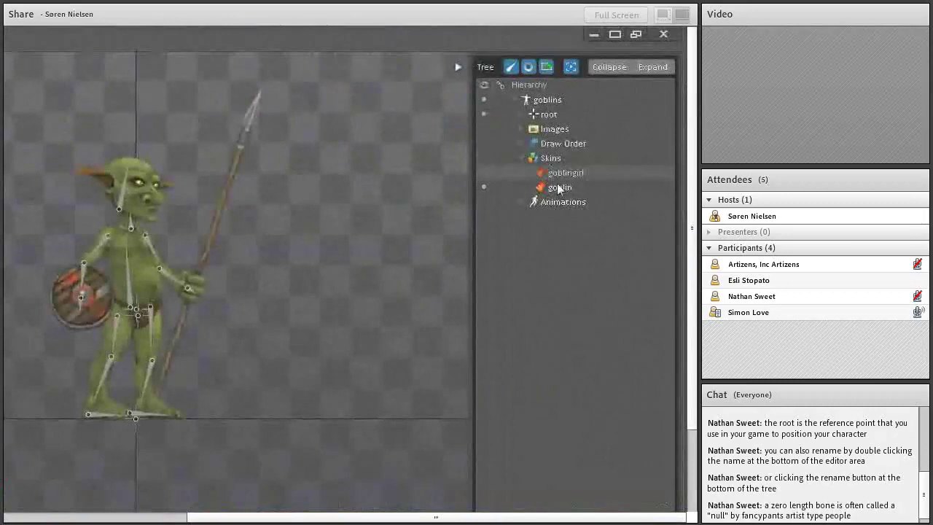
left_click(485, 172)
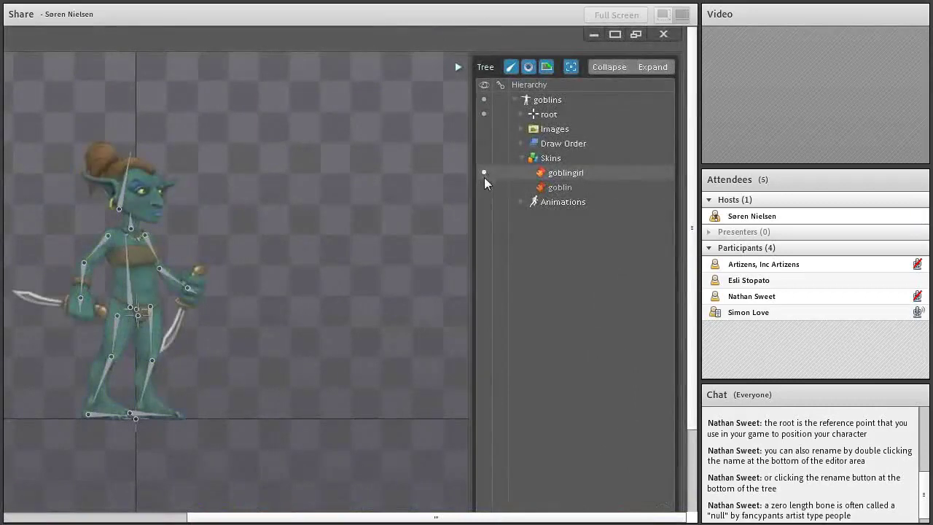
left_click(485, 187)
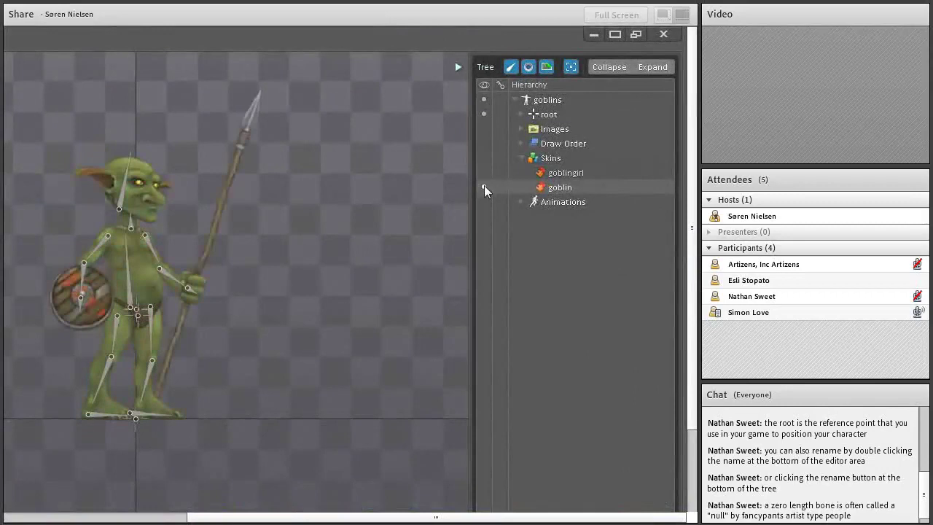
Expand the root, hip and left upper leg branches and select the left upper leg skin attachment to examine its image
left_click(520, 115)
left_click(524, 129)
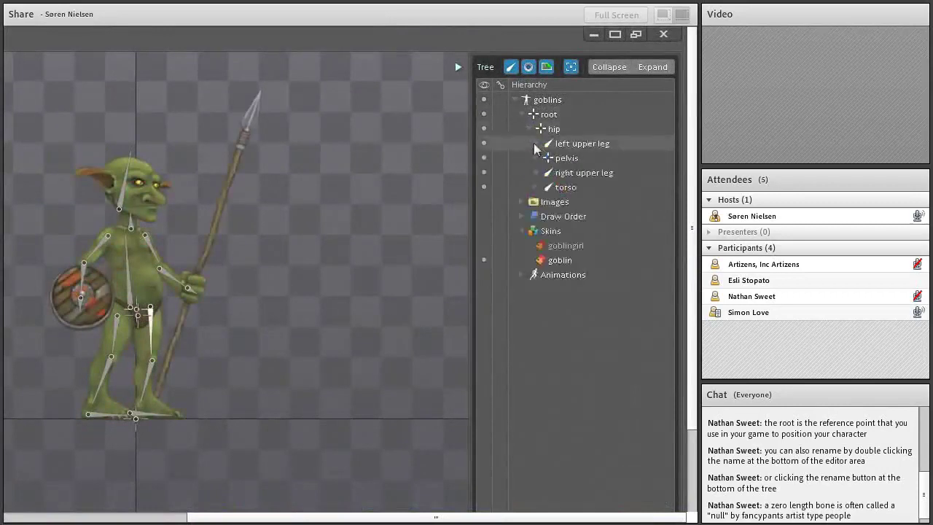
left_click(537, 144)
left_click(545, 157)
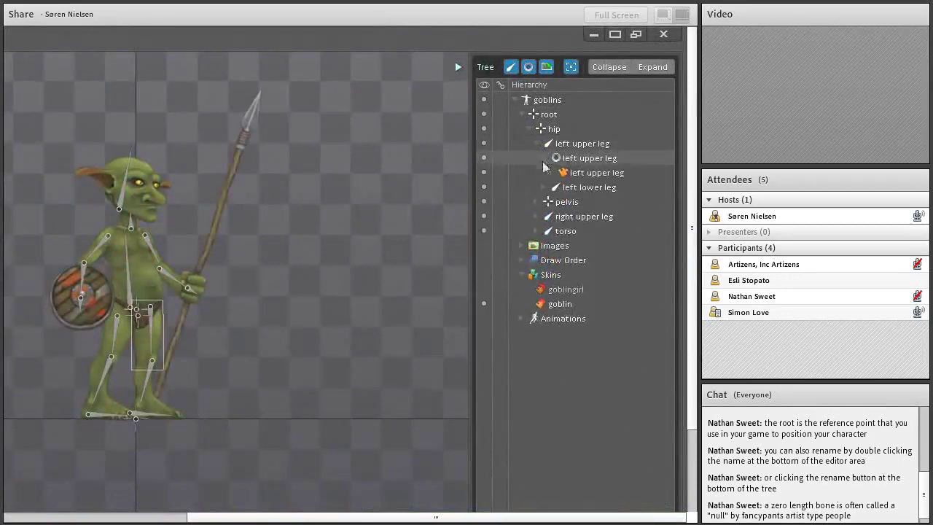
left_click(552, 172)
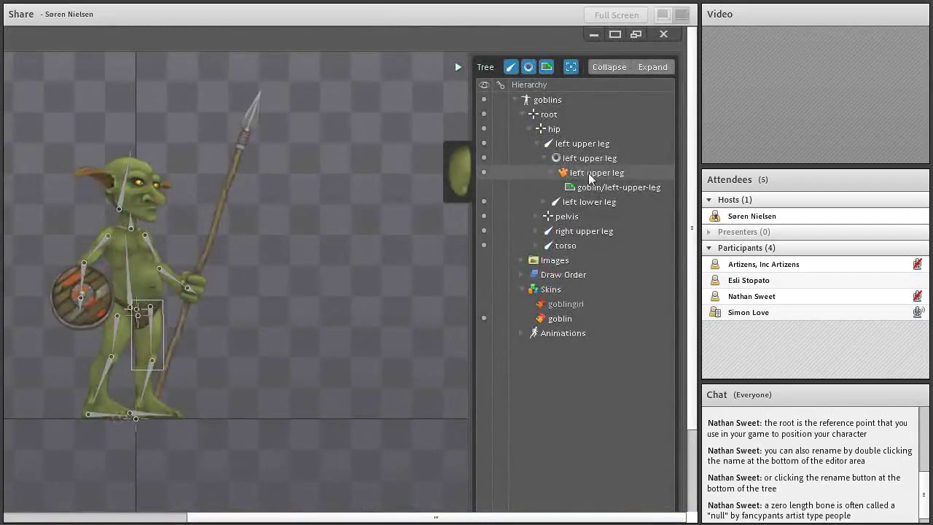
left_click(589, 178)
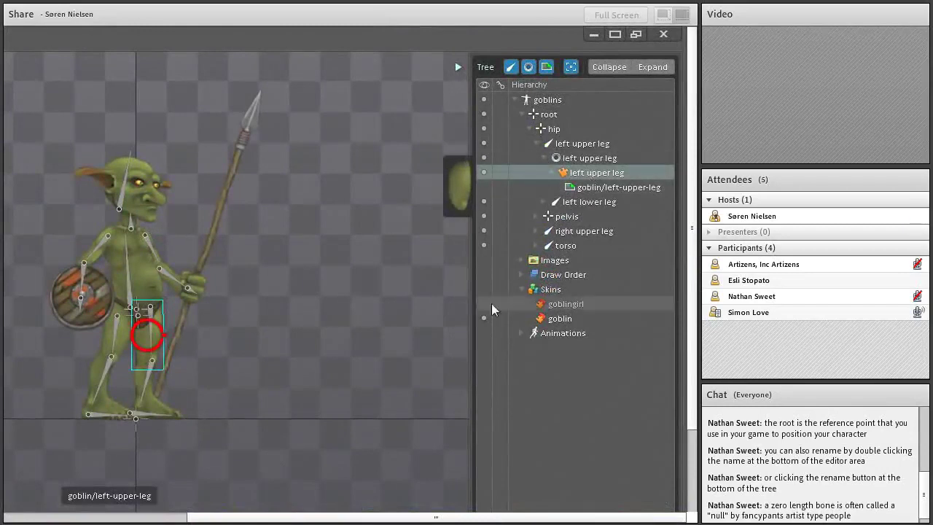
Clear the selection and alternate the visible skin between goblingirl and goblin, ending on goblingirl
left_click(520, 305)
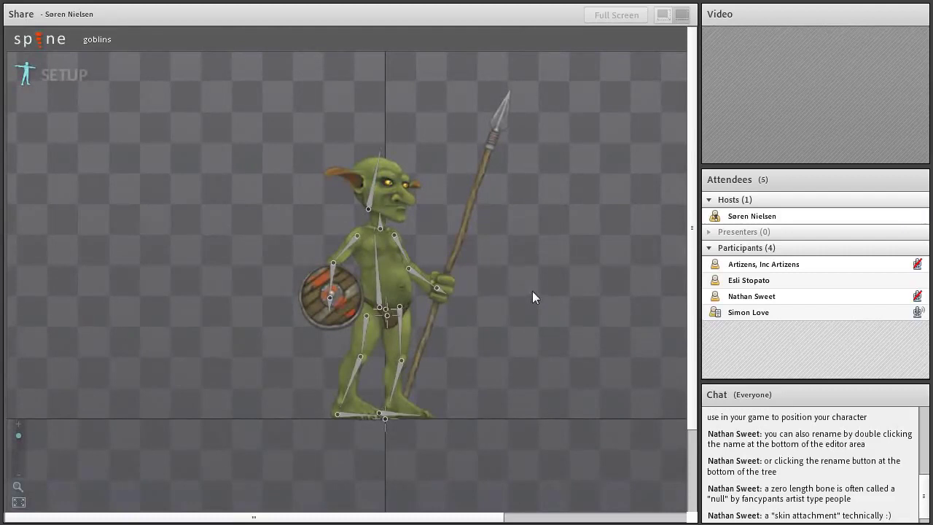
left_click(484, 303)
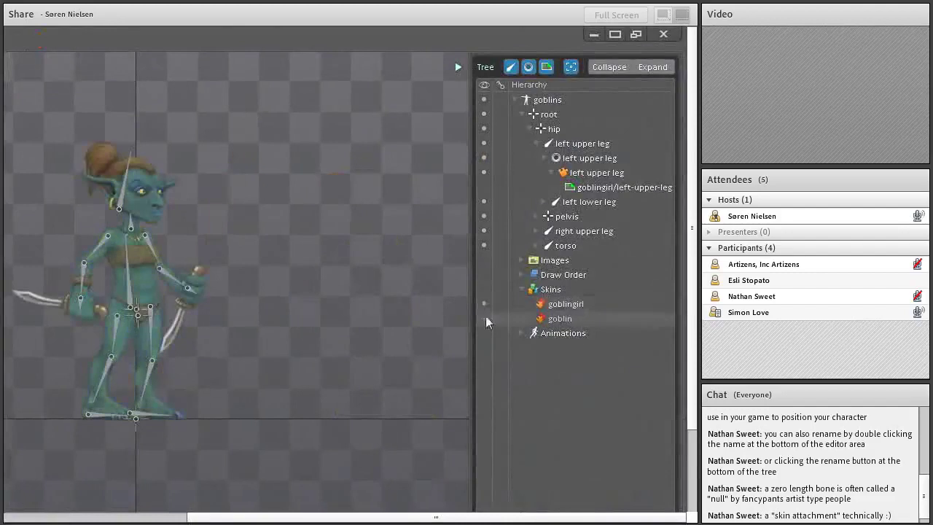
left_click(484, 319)
left_click(482, 304)
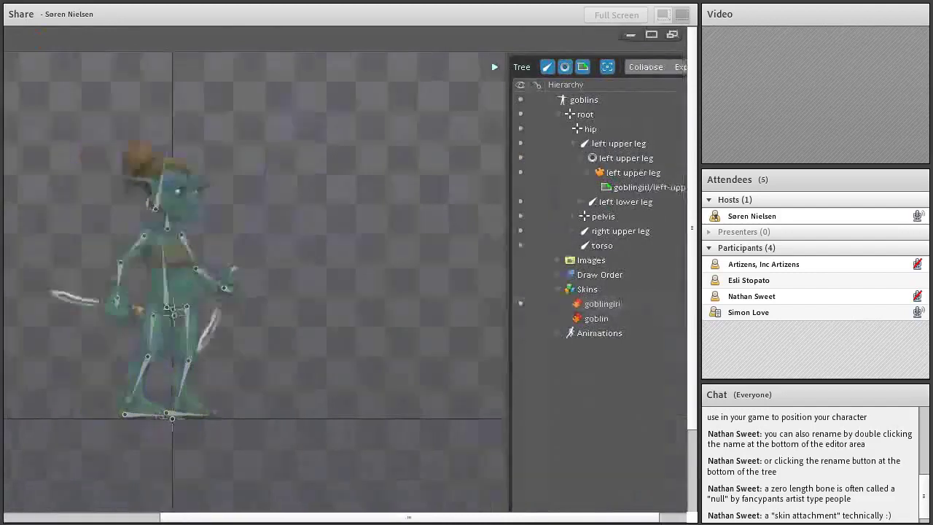
Switch to animate mode, play the goblins animation with looping on, and shrink the timeline scale to show more frames
left_click(71, 82)
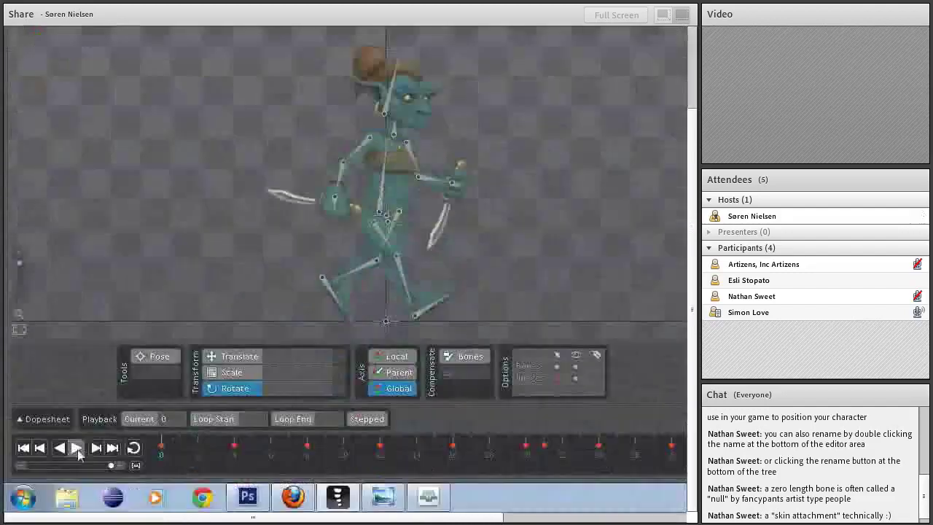
left_click(134, 447)
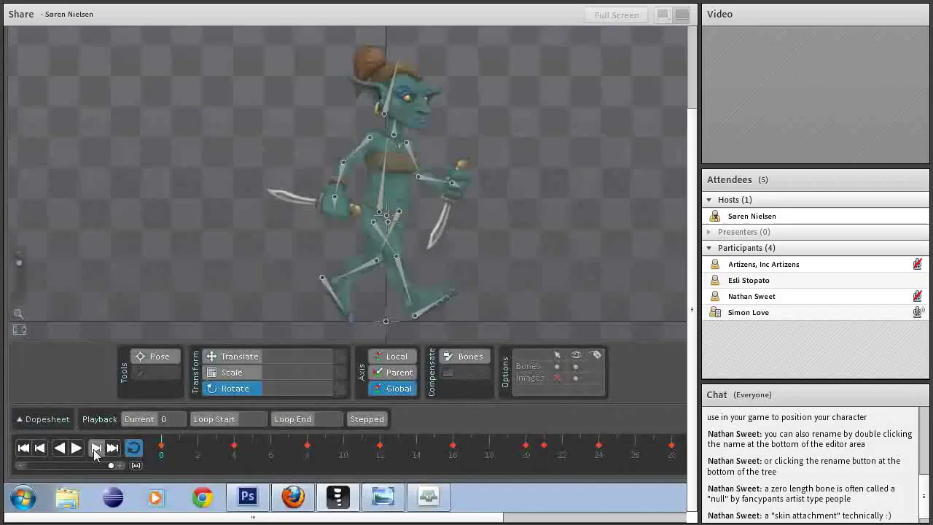
left_click(76, 447)
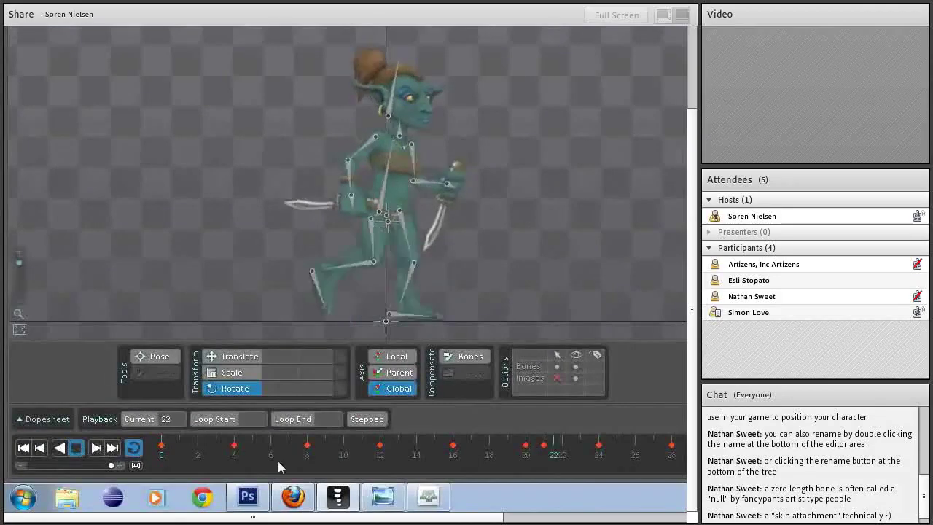
left_click_drag(110, 467, 92, 470)
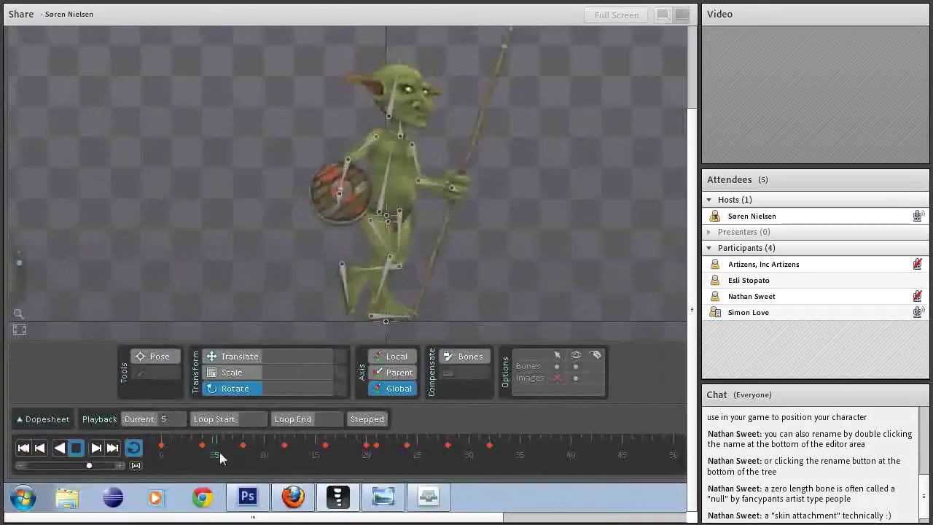
Scrub through the playing animation's keyframes, stop playback, and return the timeline to frame 0
left_click_drag(265, 457, 434, 457)
left_click(274, 454)
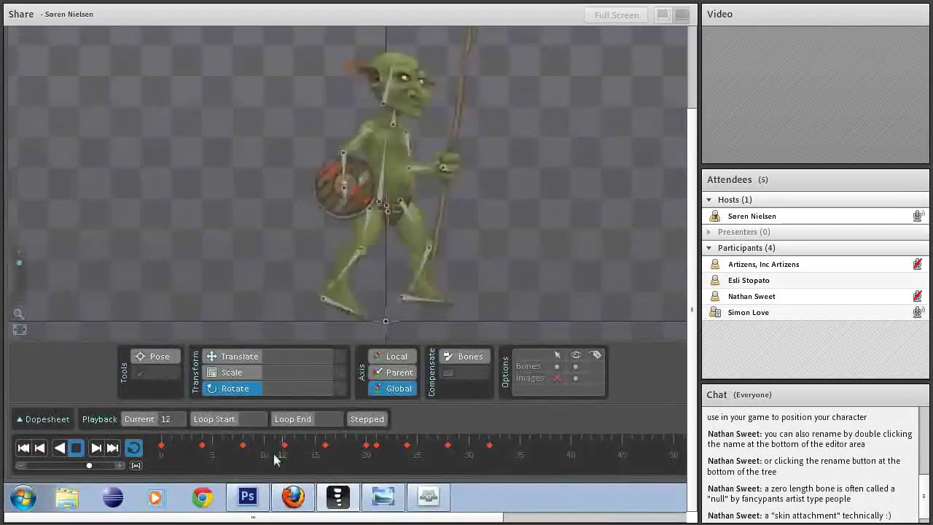
left_click_drag(273, 454, 479, 465)
key("space")
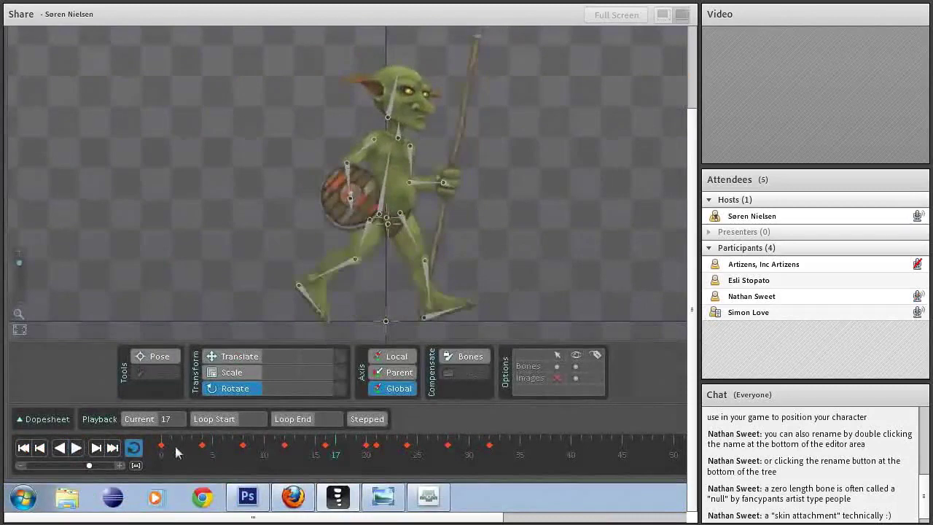
left_click(175, 451)
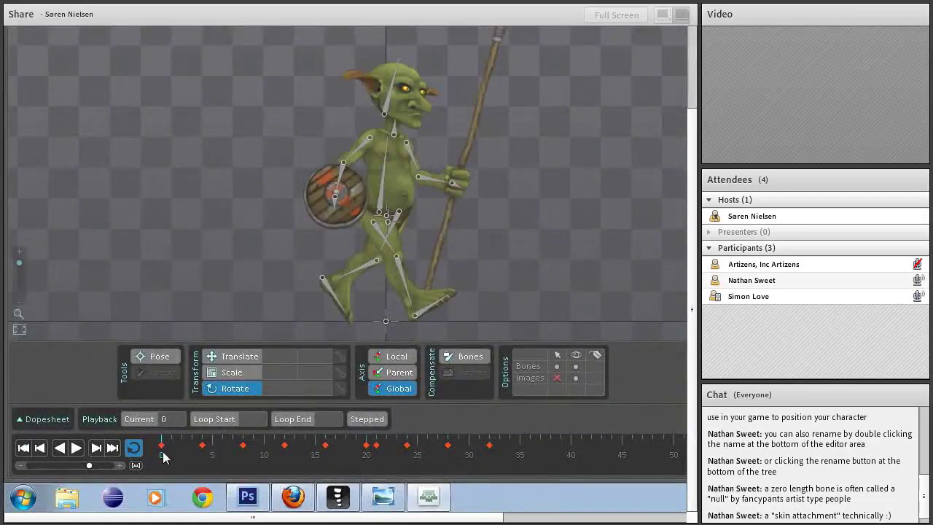
Compare the goblingirl and goblin skins at frame 12, leave goblin shown, and scrub the timeline to frame 5
left_click_drag(164, 456, 284, 456)
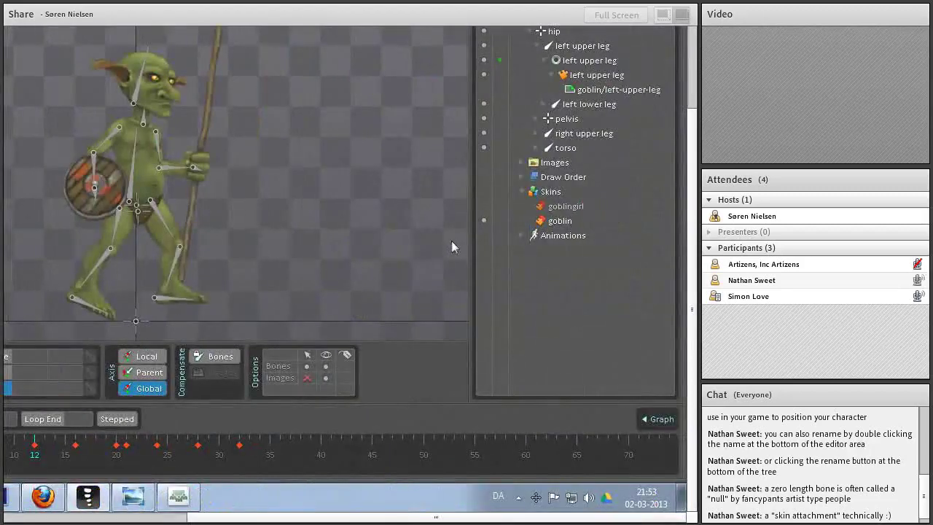
left_click(483, 207)
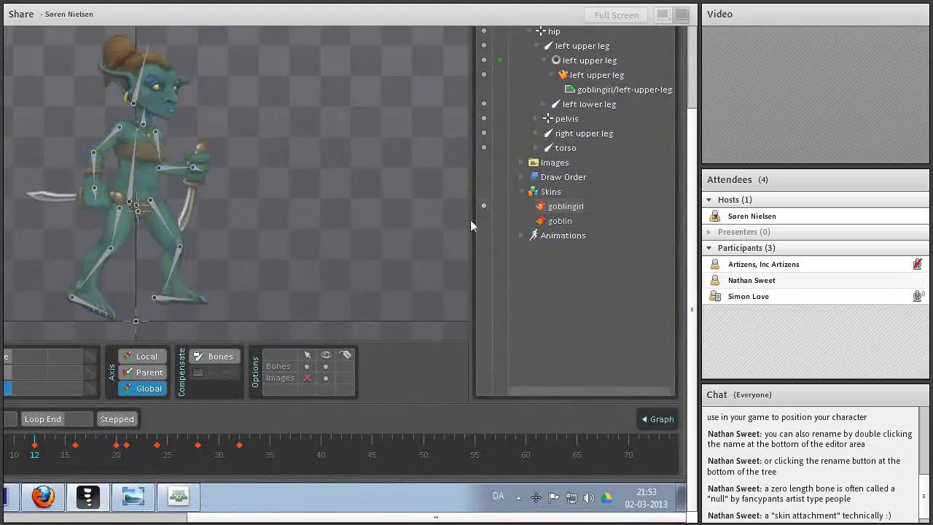
left_click_drag(303, 207, 304, 164)
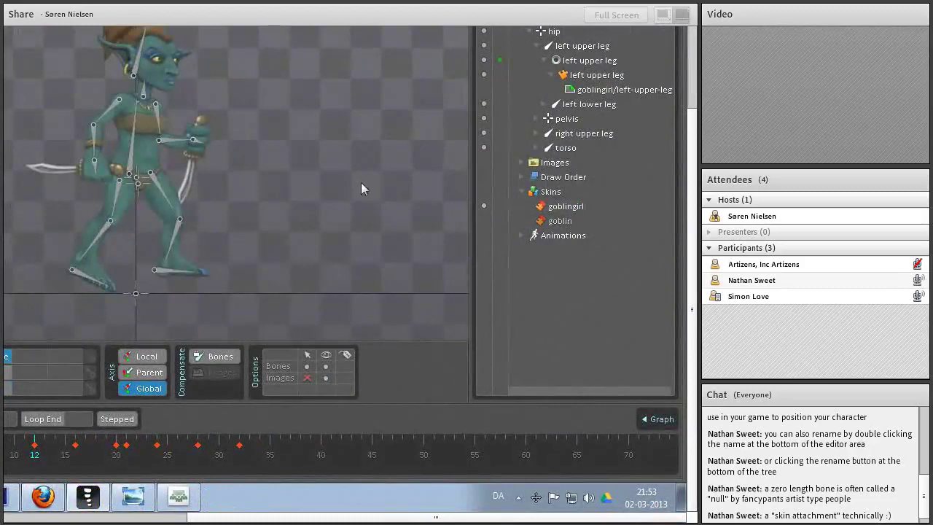
left_click(484, 221)
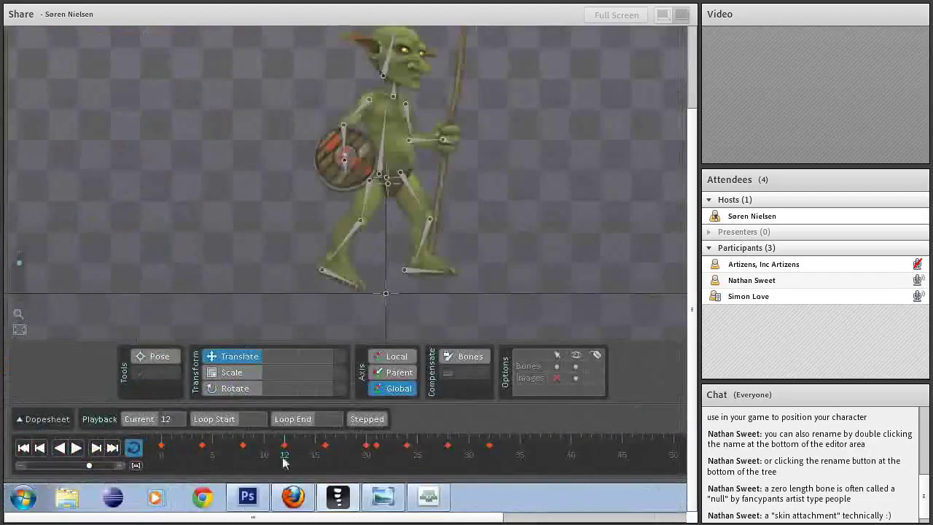
left_click(276, 458)
left_click_drag(275, 458, 298, 471)
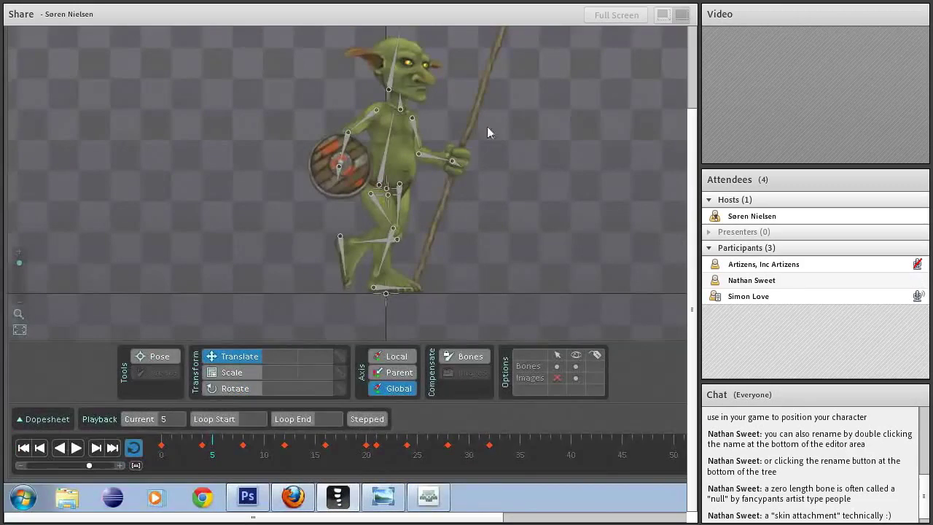
Switch the visible skin of the posed goblins character to goblingirl
scroll(440, 105, "down", 1)
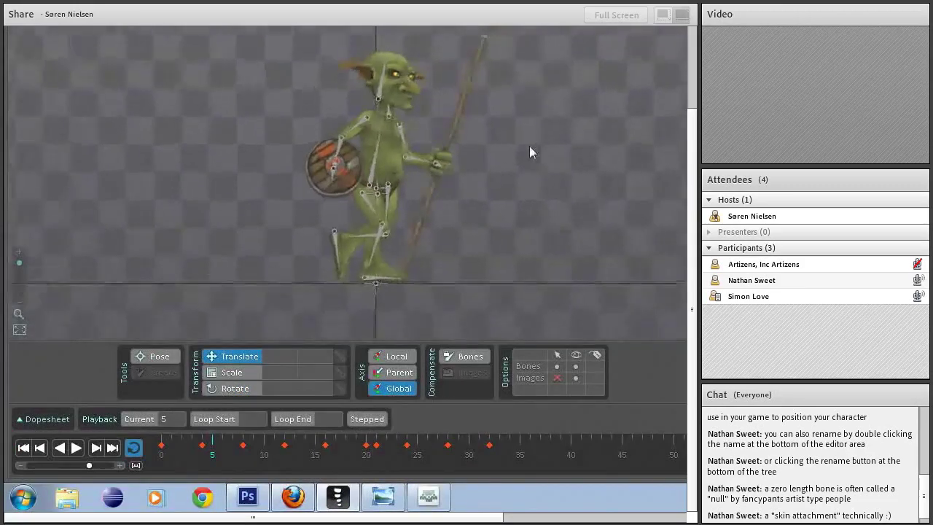
scroll(529, 152, "up", 1)
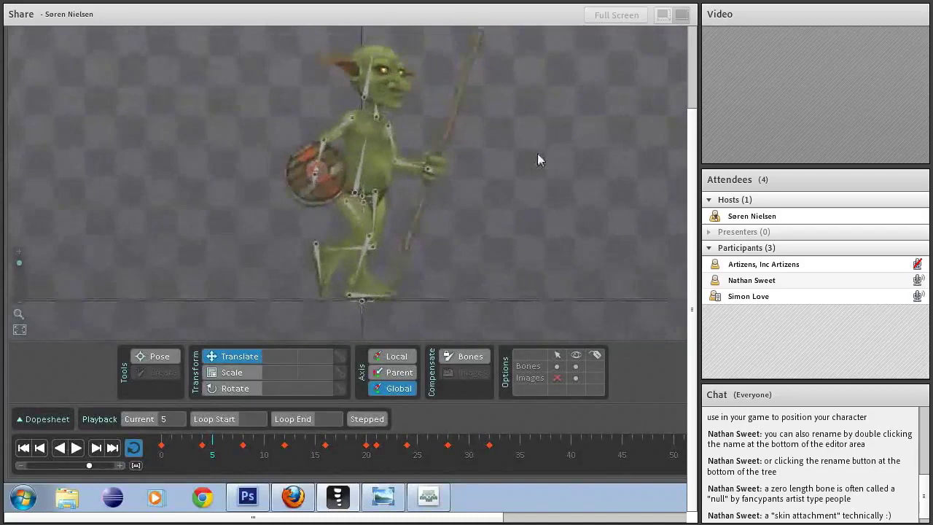
scroll(540, 162, "up", 1)
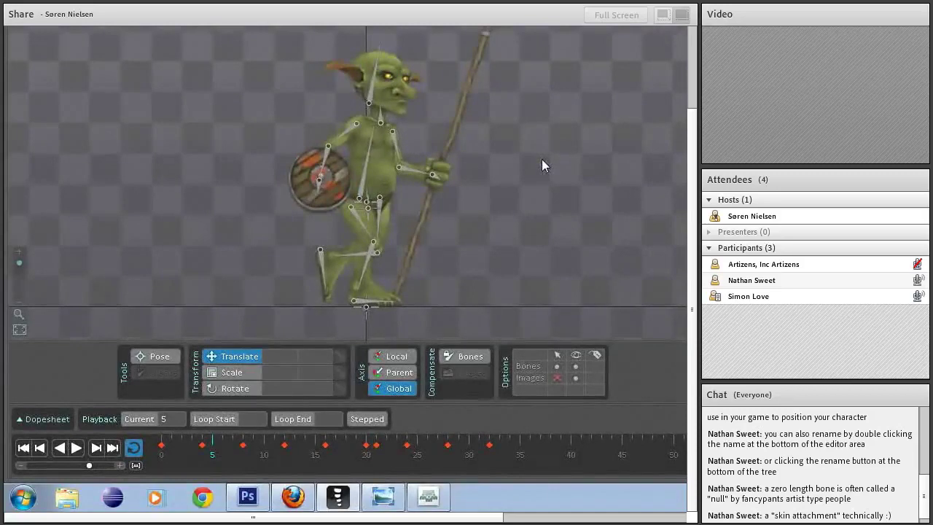
left_click_drag(517, 170, 525, 163)
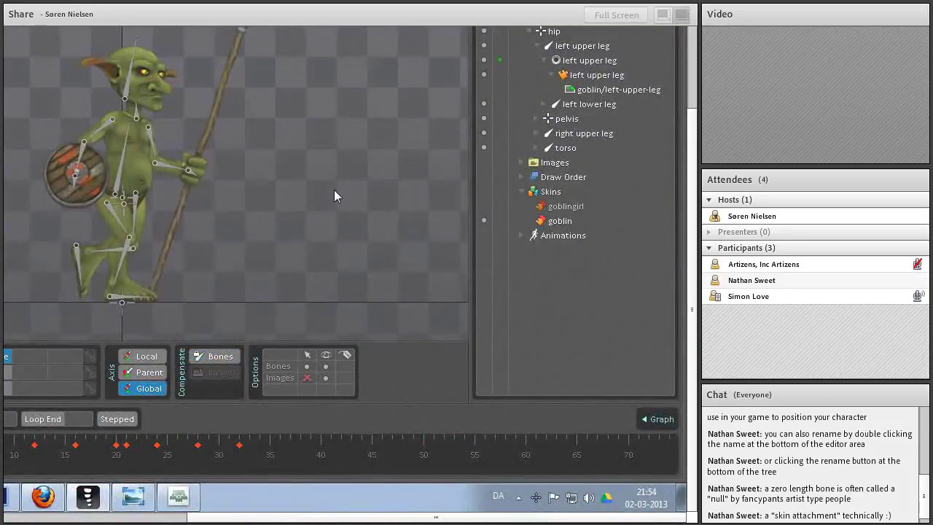
left_click(485, 209)
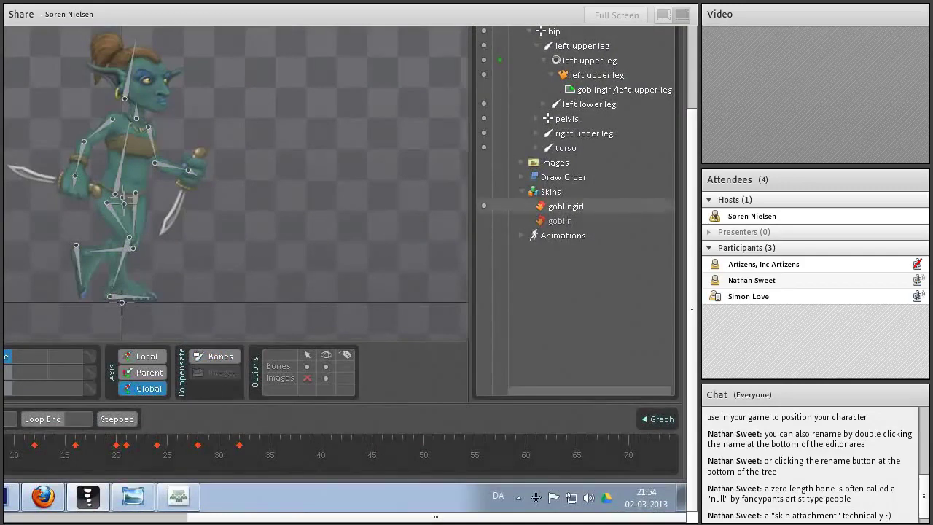
scroll(199, 174, "up", 3)
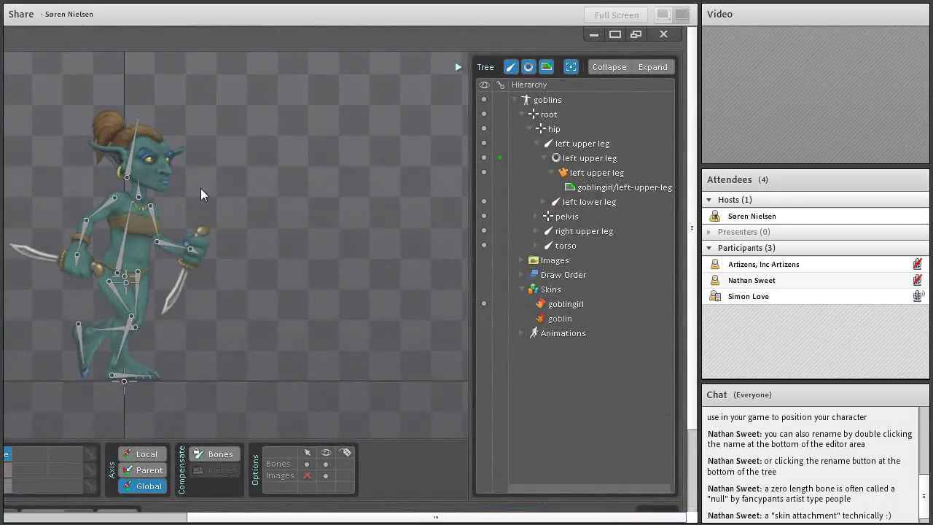
Create a new empty project, discarding any unsaved changes to the goblins project
scroll(201, 188, "up", 1)
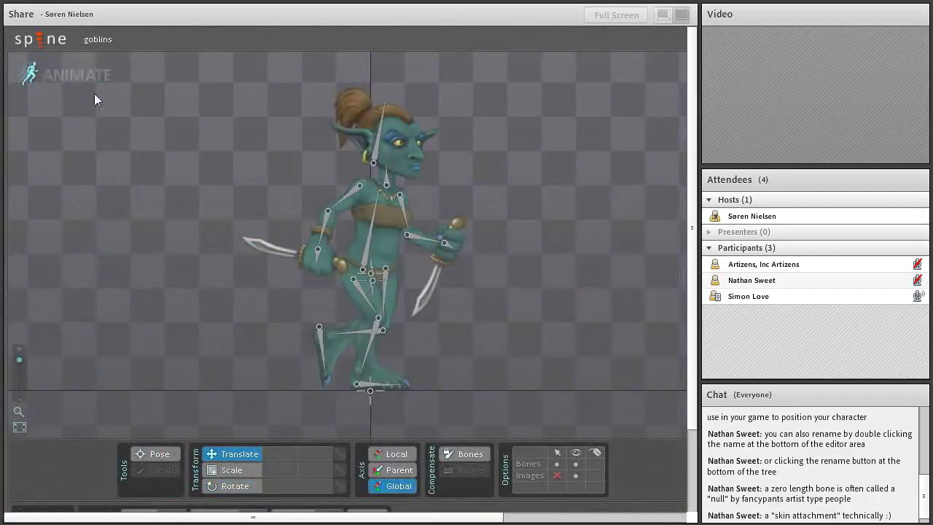
left_click(48, 44)
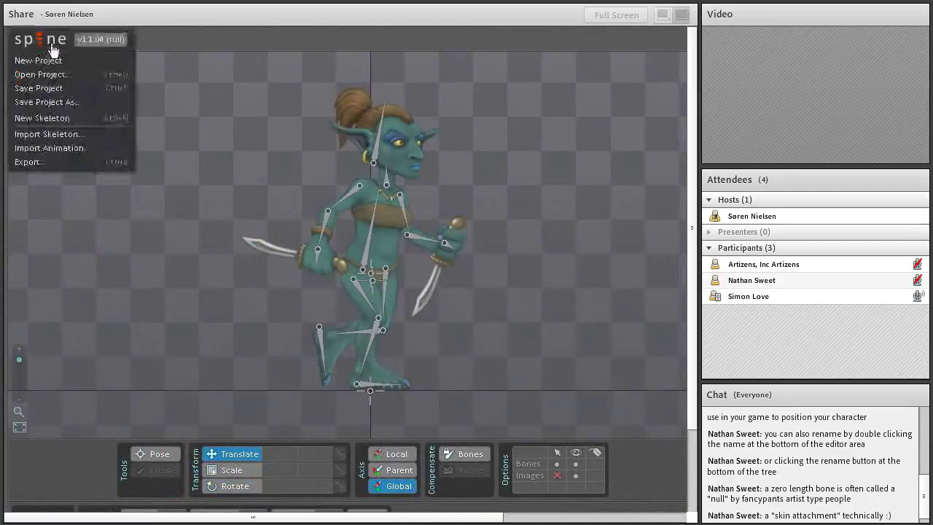
left_click(67, 61)
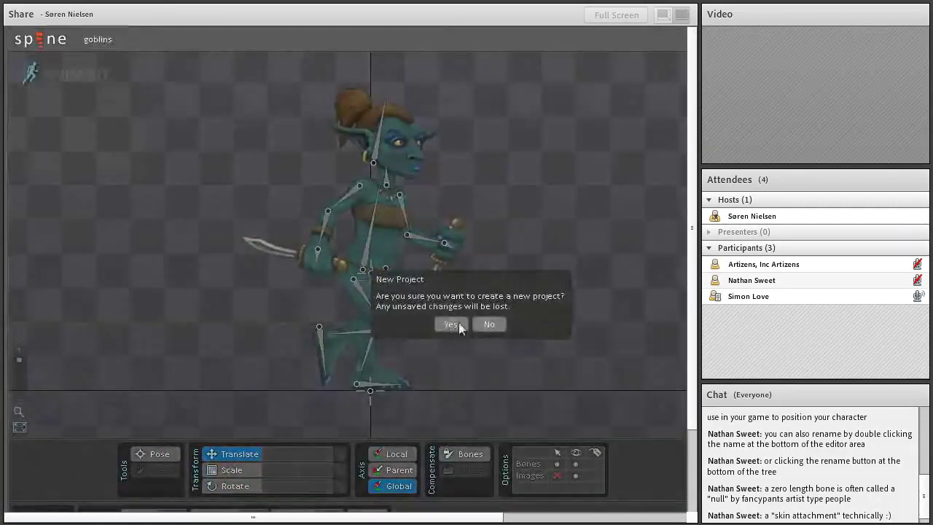
left_click(451, 325)
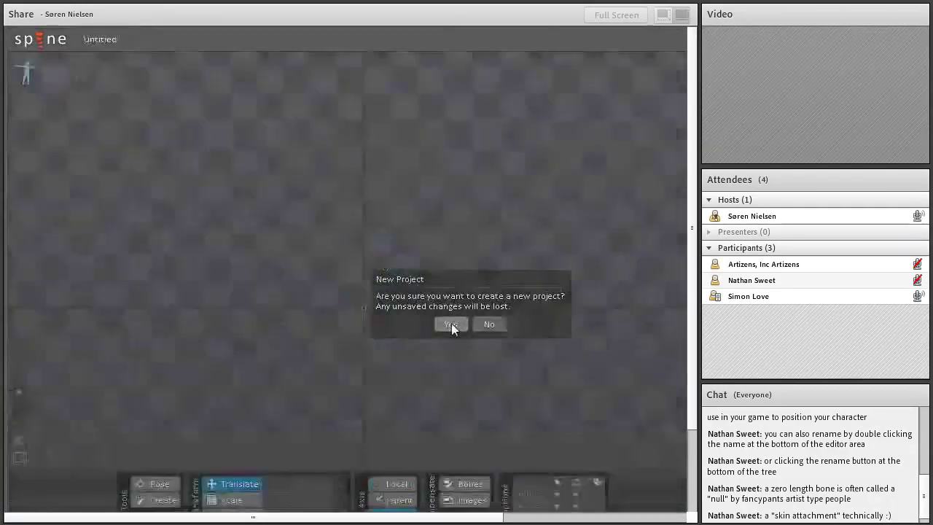
Expand the skeleton's Images node to reveal the goblin and goblingirl folders under examples/goblins
scroll(341, 214, "up", 3)
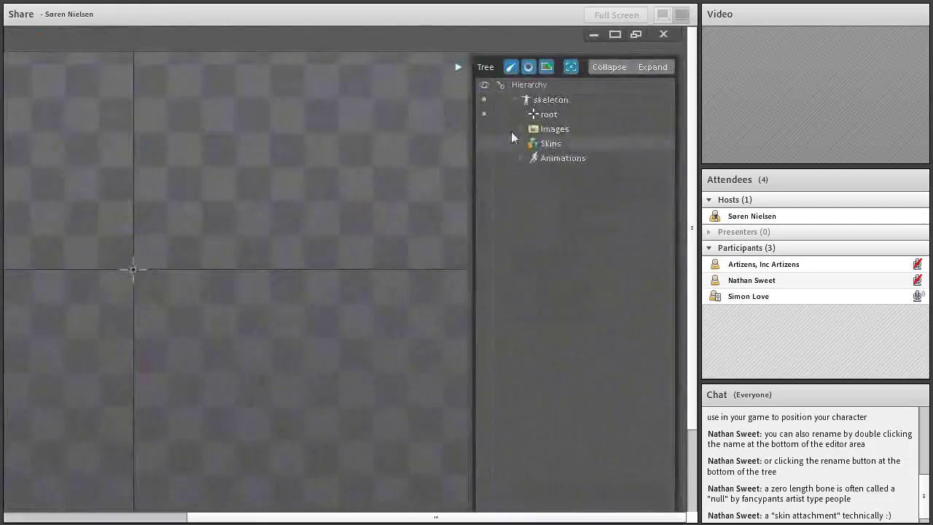
left_click(522, 129)
left_click(530, 144)
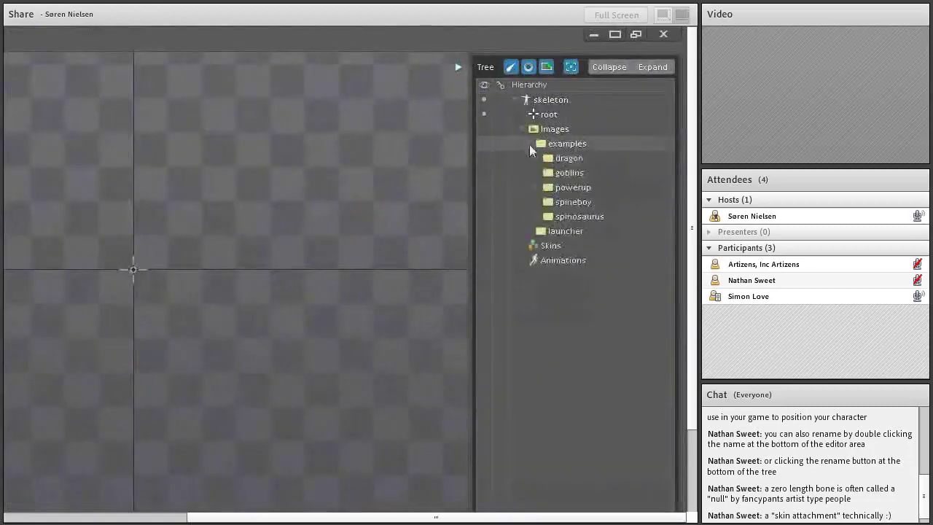
left_click(533, 173)
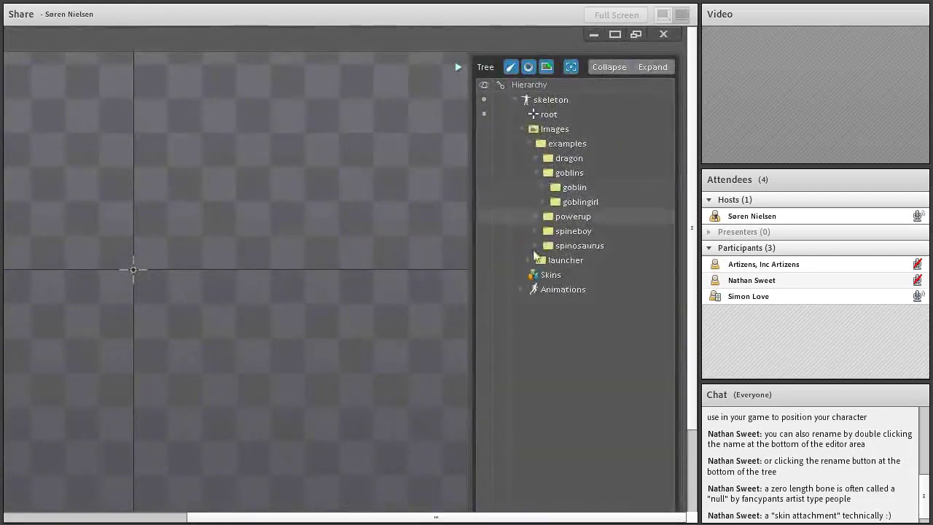
Create a new skin named goblin under Skins
left_click(539, 274)
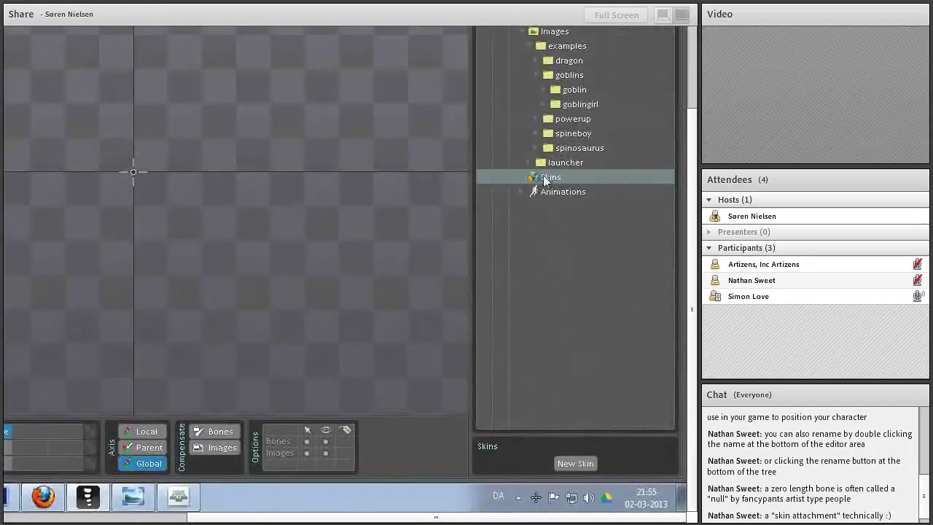
left_click(575, 463)
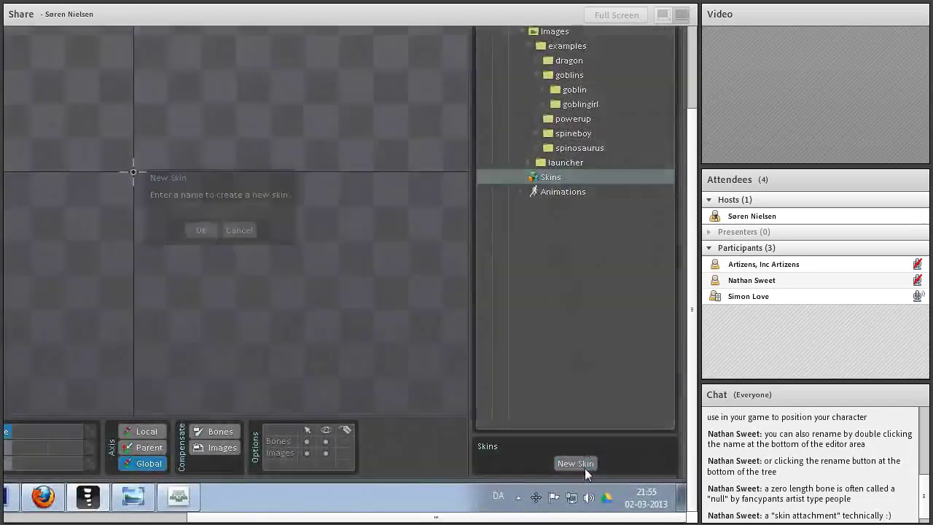
type("s")
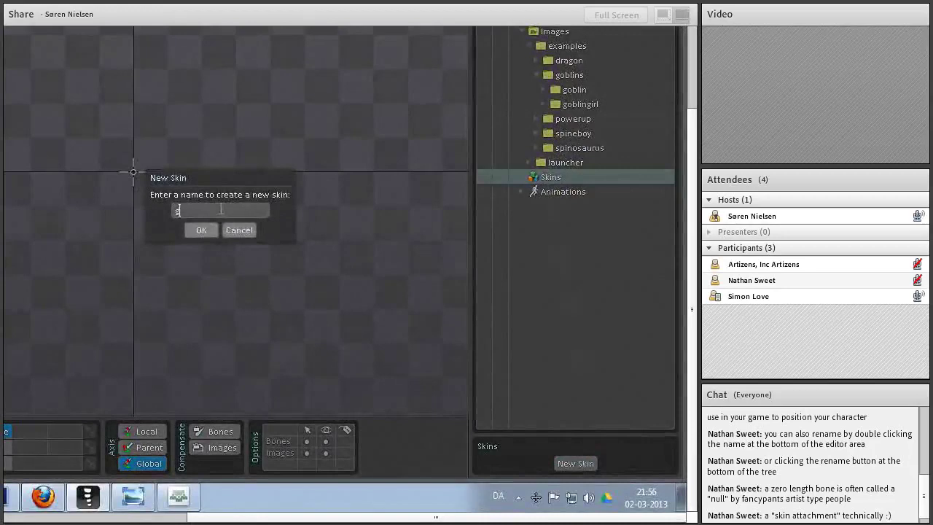
type("olblin")
key("Return")
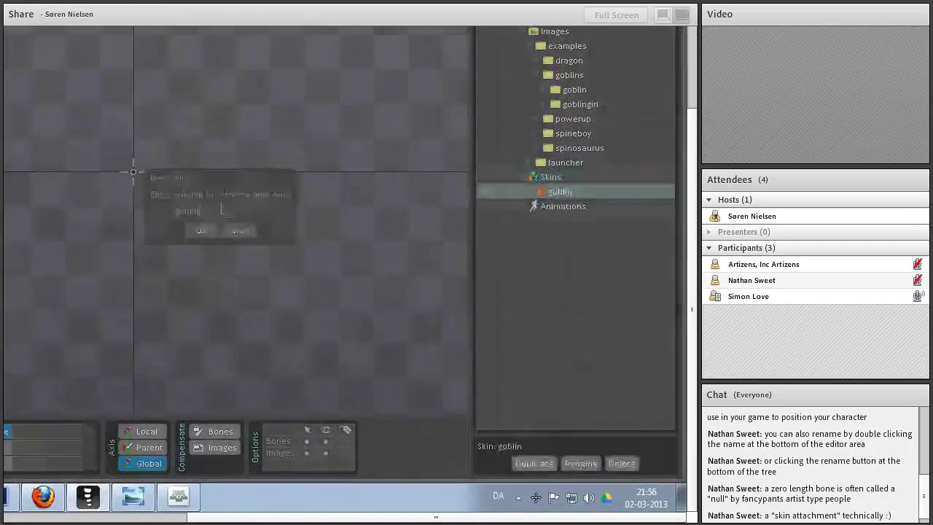
Create a second skin named goblingirl and make the goblin skin the visible one
left_click(559, 177)
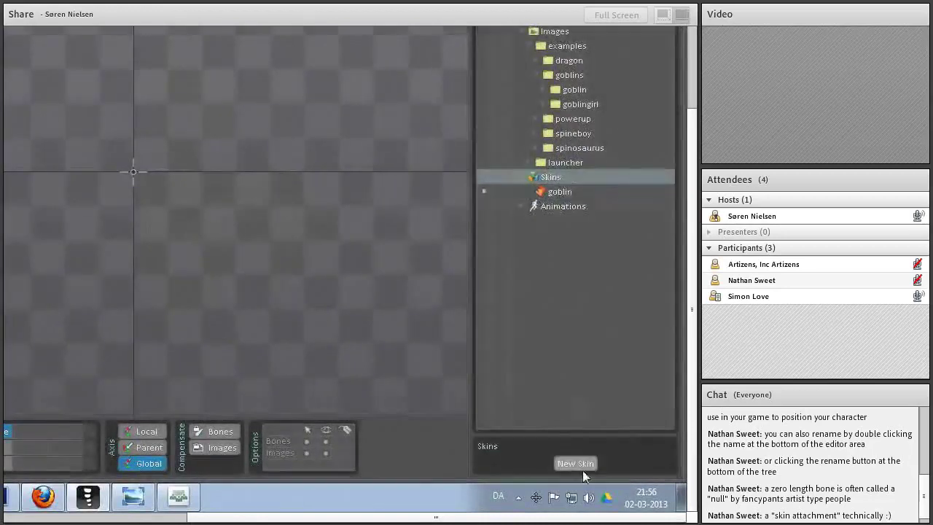
left_click(581, 470)
type("g")
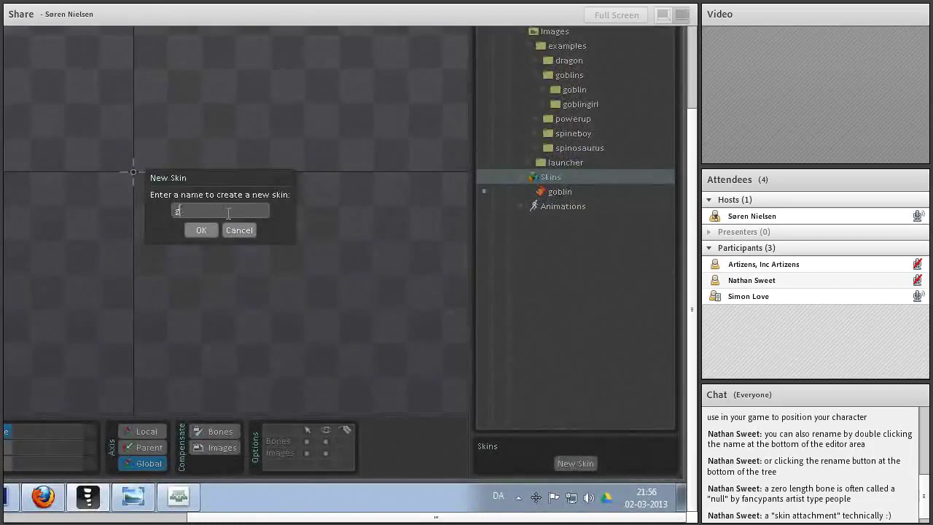
type("oblingirl")
key("Return")
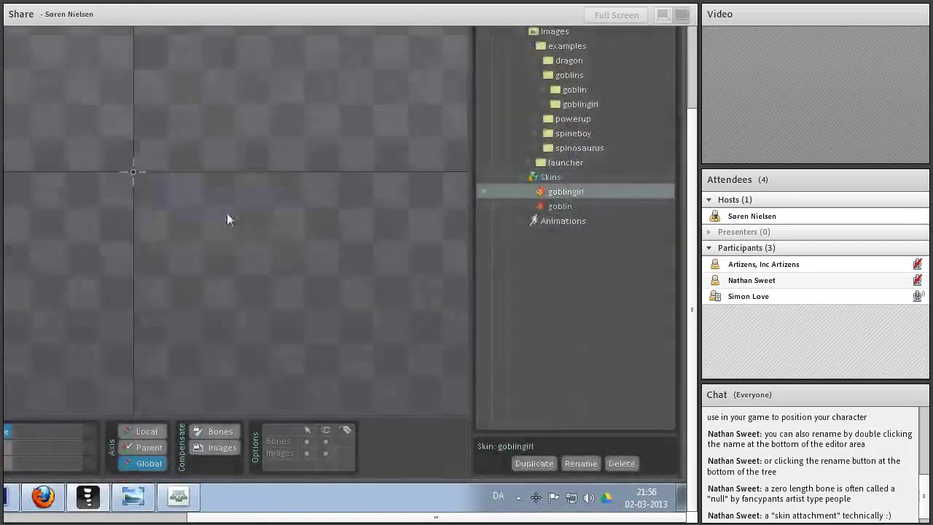
left_click(485, 193)
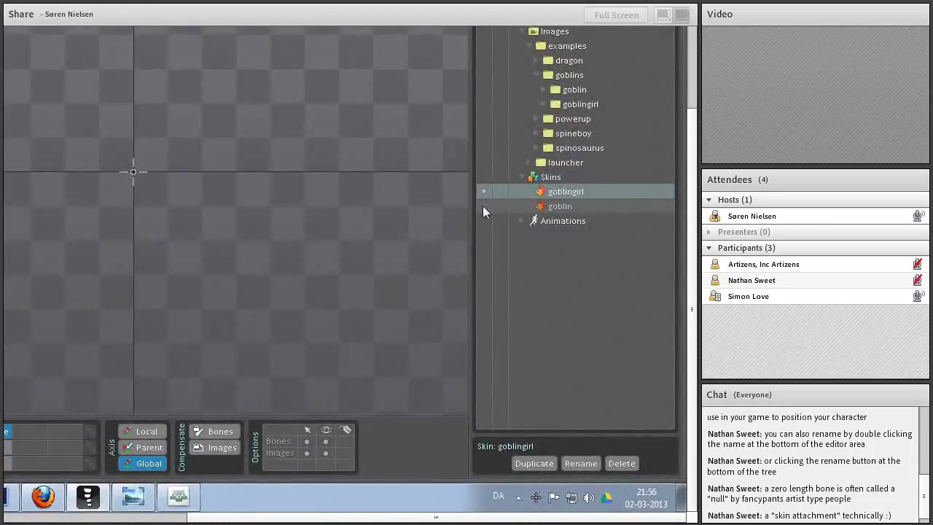
left_click(485, 206)
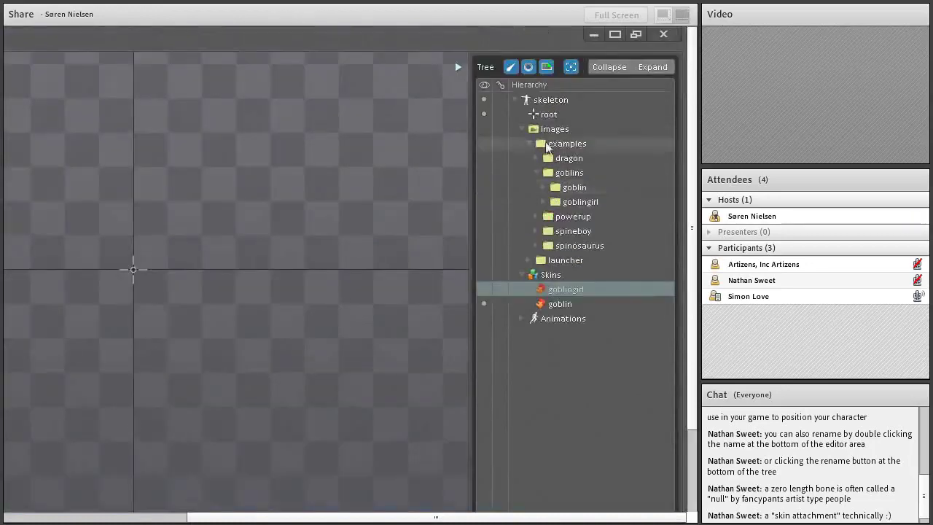
Add a new slot to the root bone, keeping the suggested name root
left_click(550, 117)
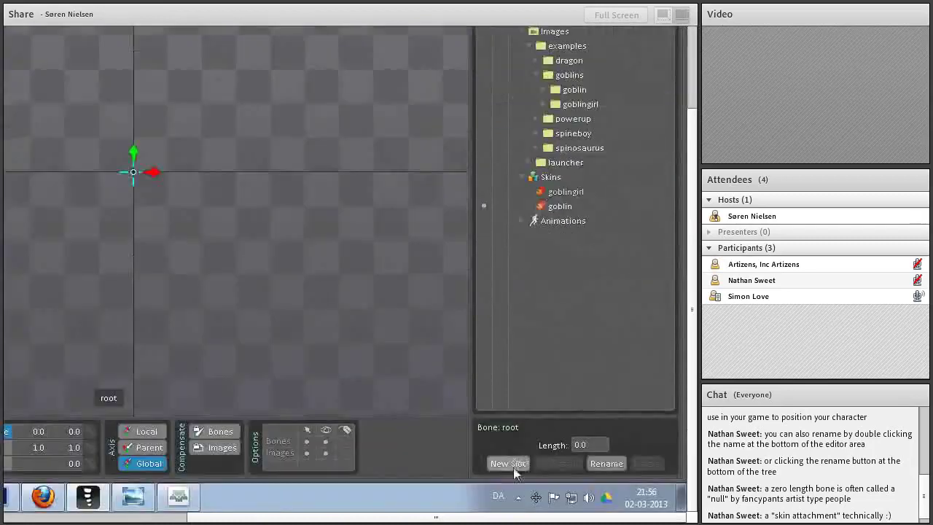
left_click(513, 468)
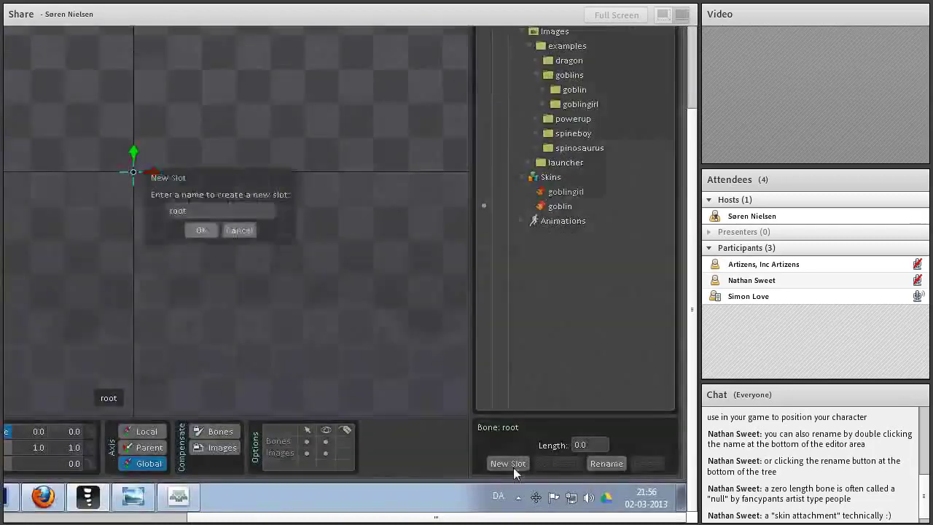
left_click(199, 229)
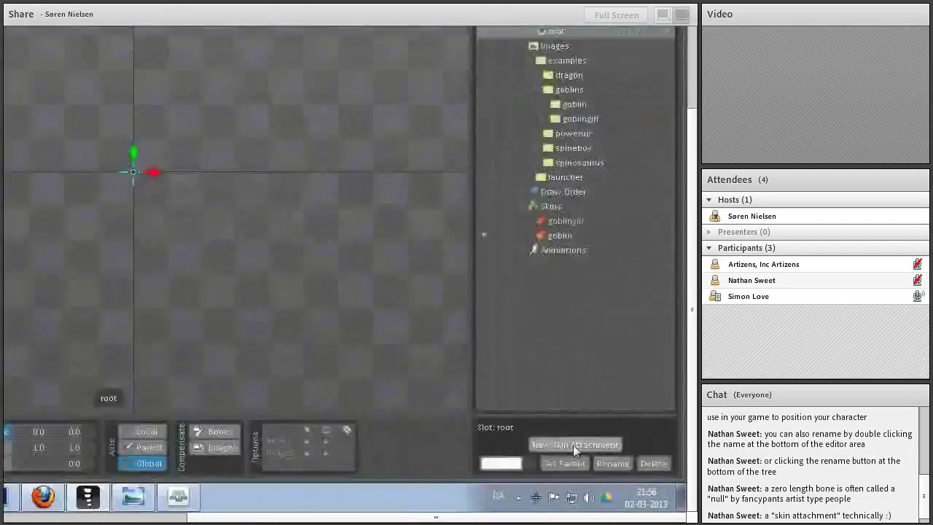
Create a new skin attachment named head in the root slot
left_click(573, 445)
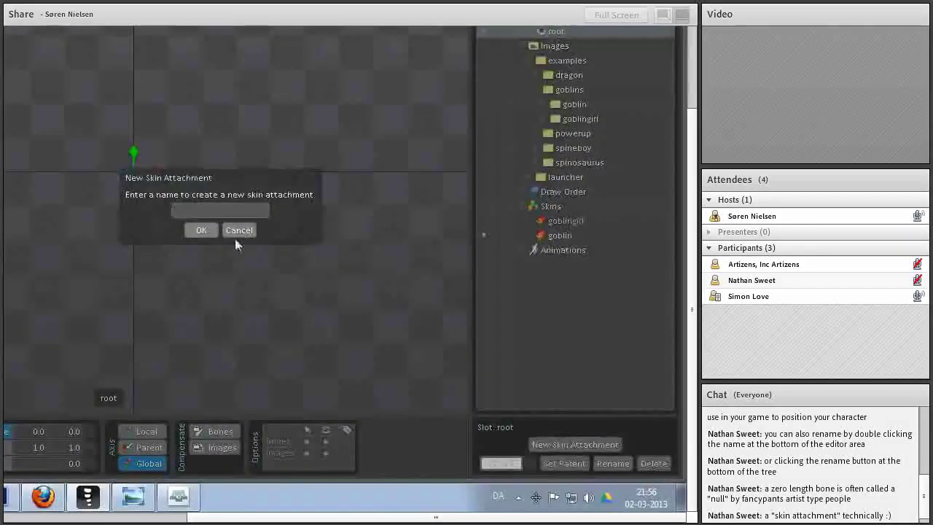
type("head")
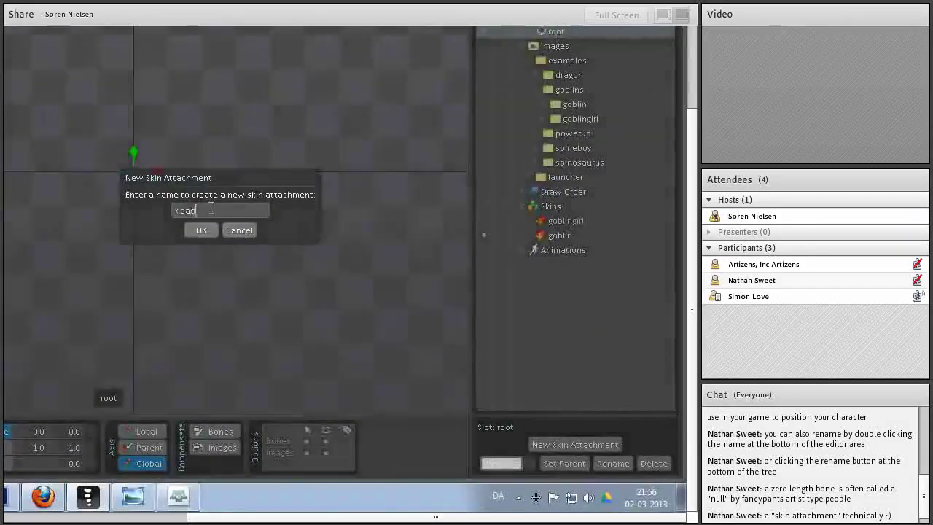
key("Return")
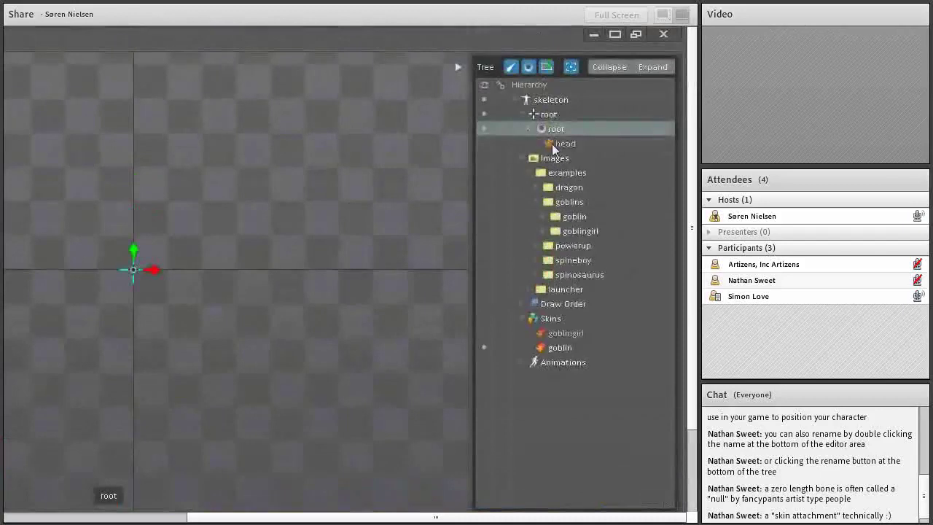
Attach the head image from the examples/goblins/goblin folder to the head skin attachment
left_click(563, 145)
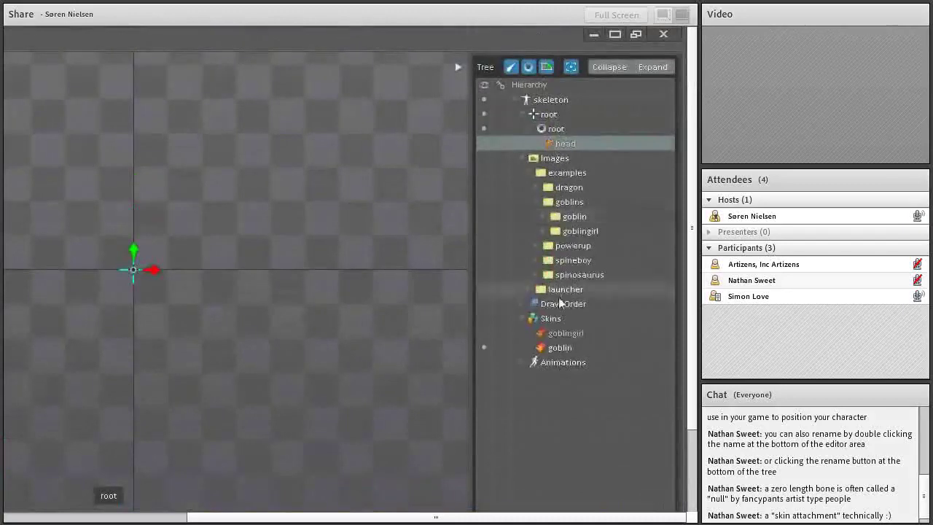
left_click(543, 217)
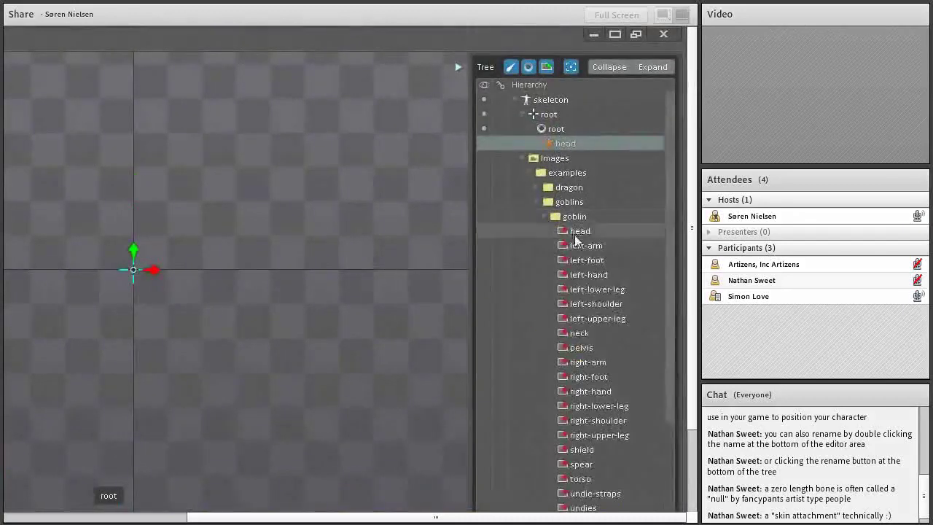
left_click_drag(575, 234, 566, 144)
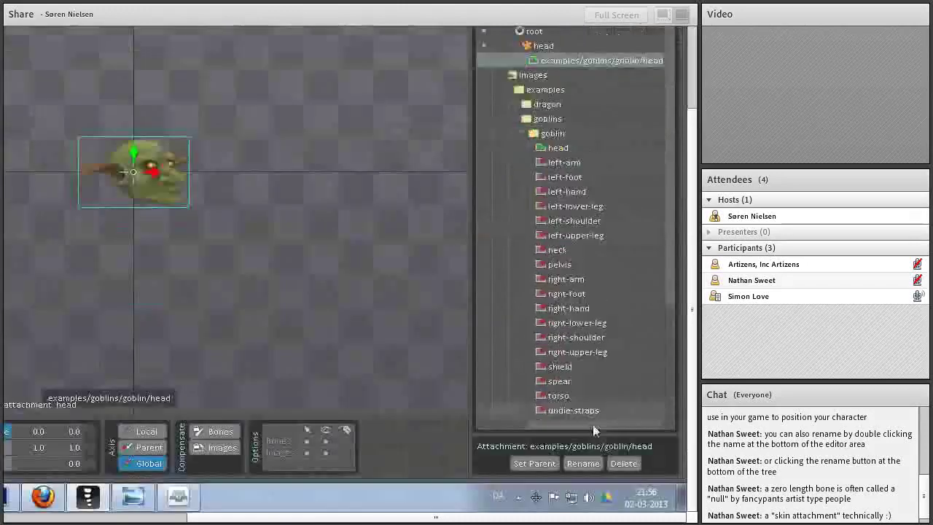
left_click_drag(593, 425, 571, 426)
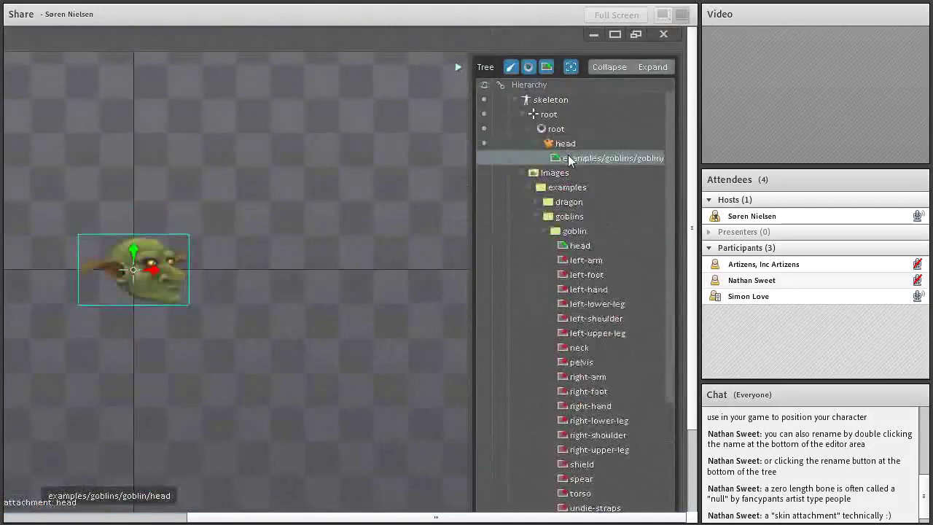
Make goblingirl the visible skin and return to the empty head skin attachment in the tree
scroll(561, 209, "down", 4)
scroll(561, 209, "down", 2)
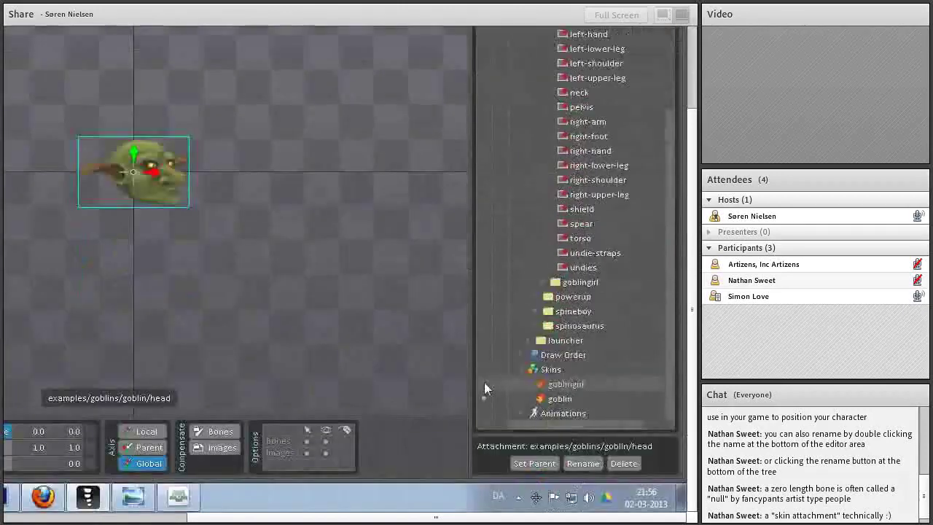
left_click(484, 382)
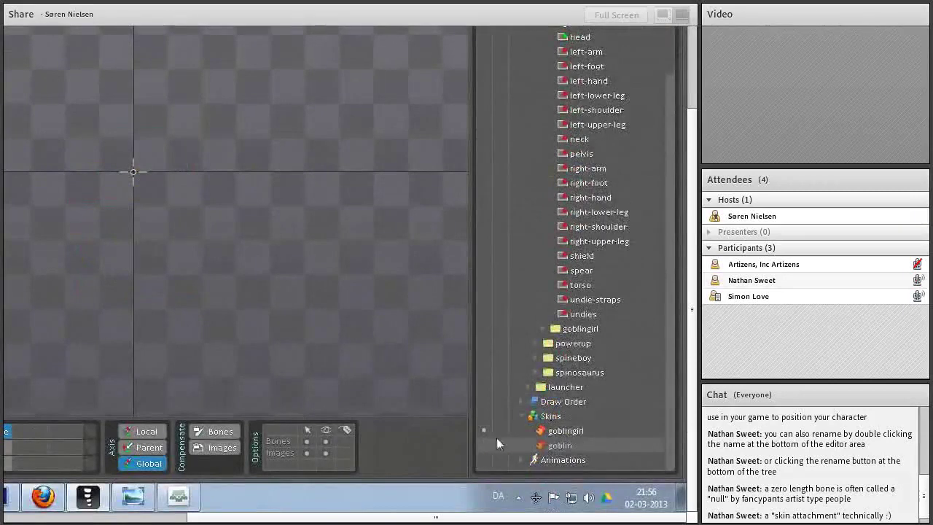
scroll(535, 319, "up", 3)
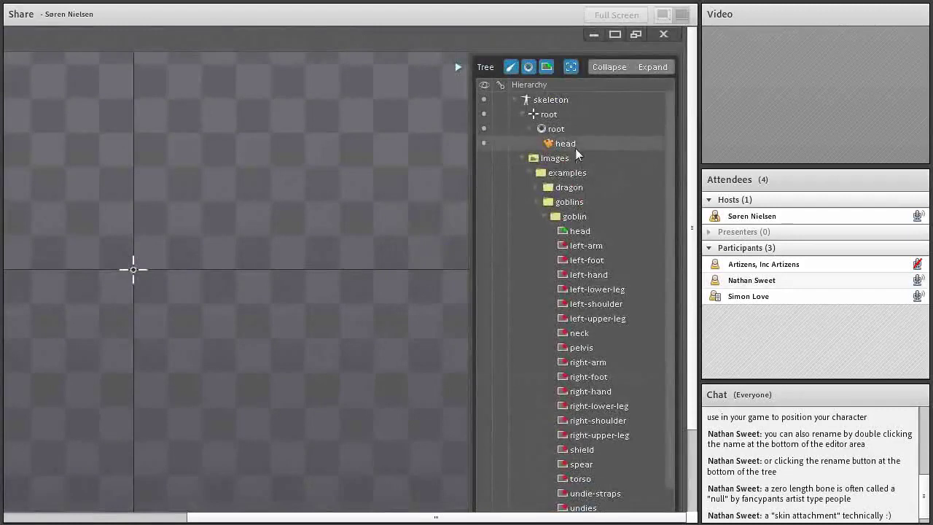
Collapse the goblin image folder and alternate between the goblin and goblingirl skins to compare the head skin attachment's contents
left_click(541, 216)
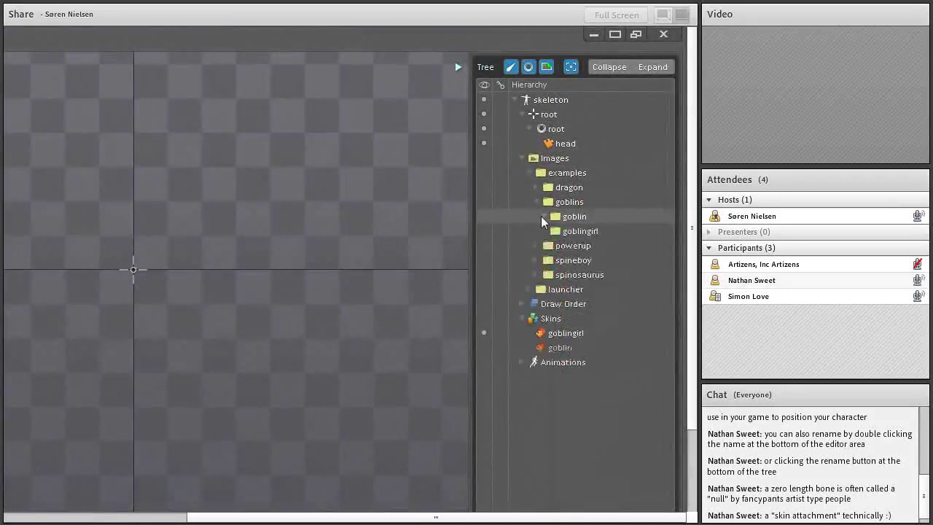
left_click(484, 347)
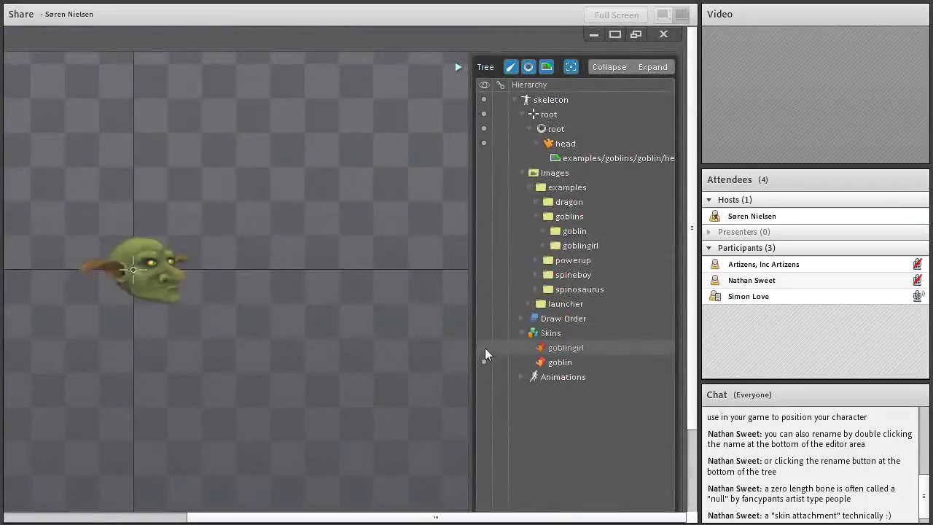
left_click(485, 348)
left_click(484, 349)
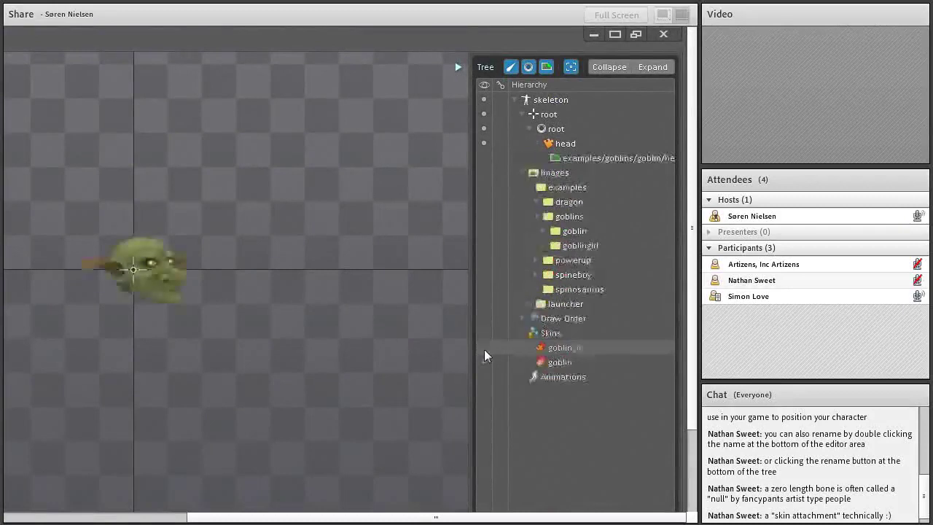
Make goblingirl the visible skin and attach the head image from the examples/goblins/goblingirl folder to the head skin attachment
left_click(484, 347)
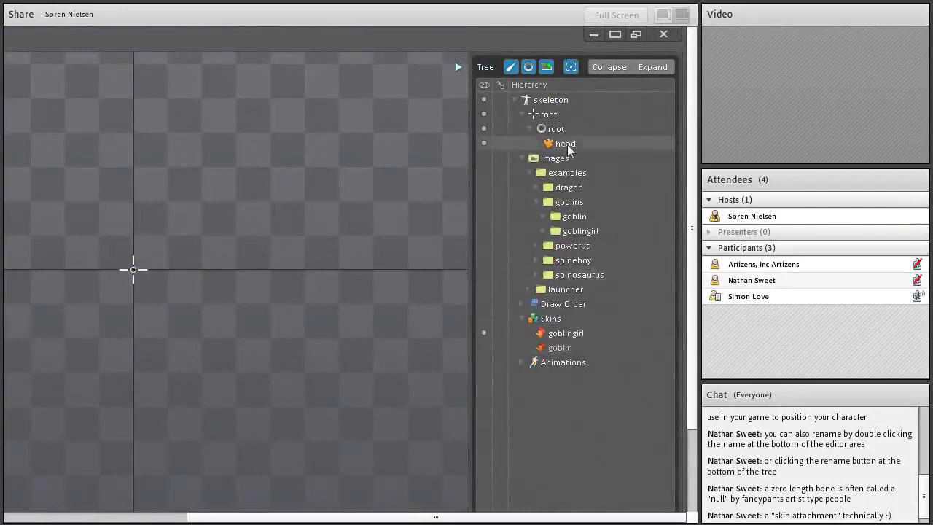
left_click(542, 232)
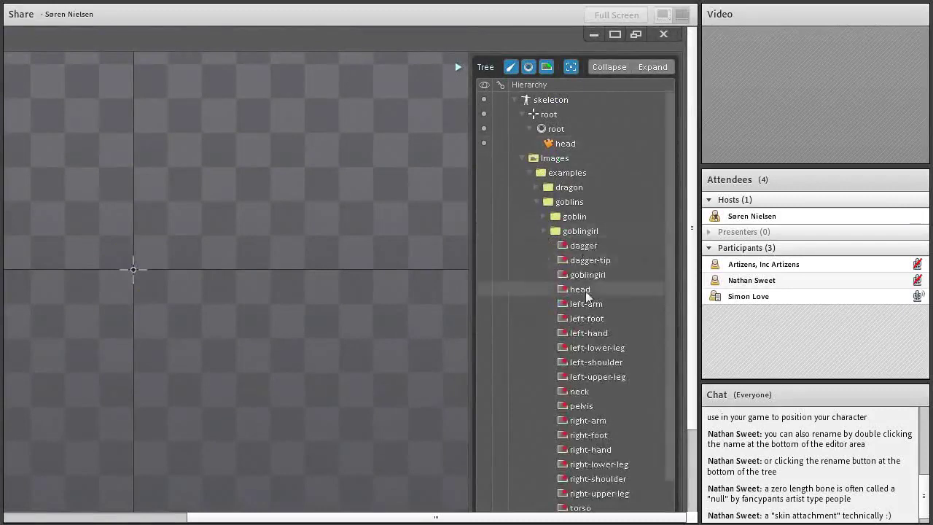
left_click_drag(587, 294, 573, 150)
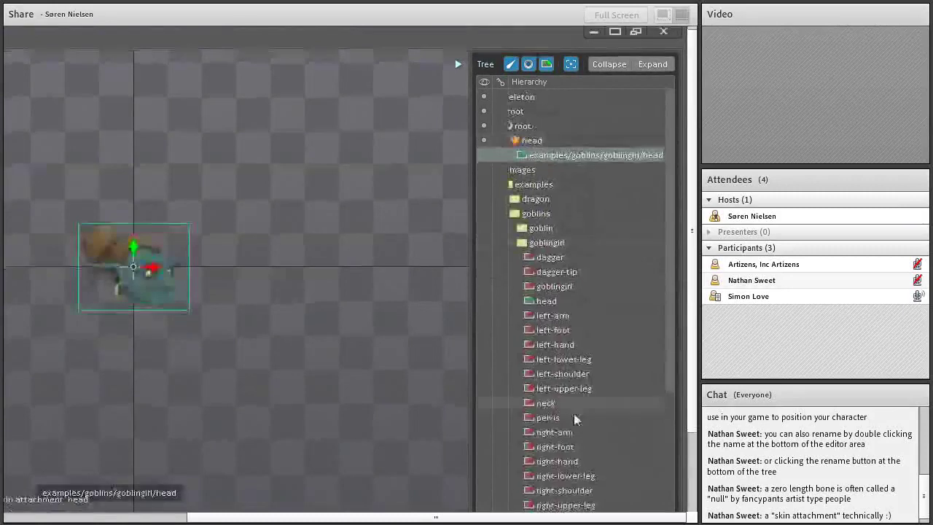
Collapse the Images node and alternate between the goblin and goblingirl skins to check their heads, finishing with goblingirl visible
scroll(574, 414, "down", 2)
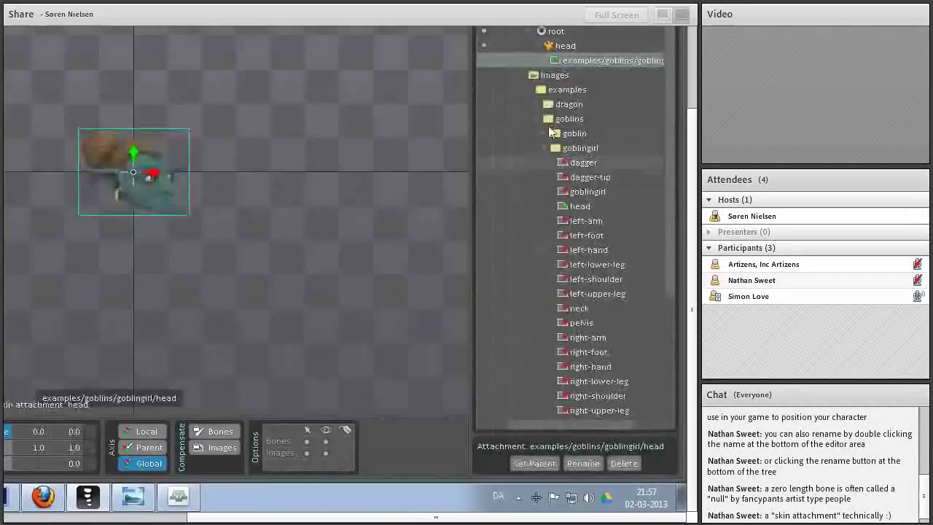
scroll(552, 131, "up", 2)
left_click(520, 173)
left_click(485, 231)
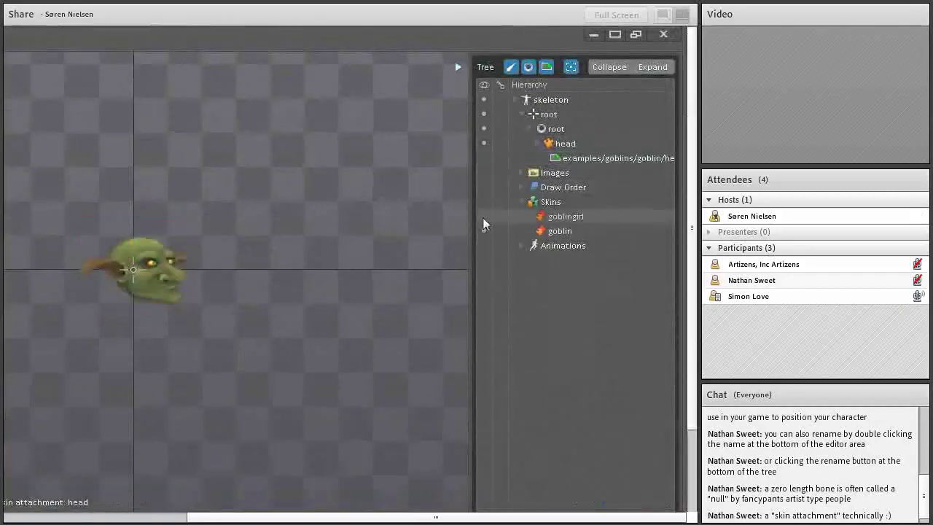
left_click(483, 216)
left_click(485, 231)
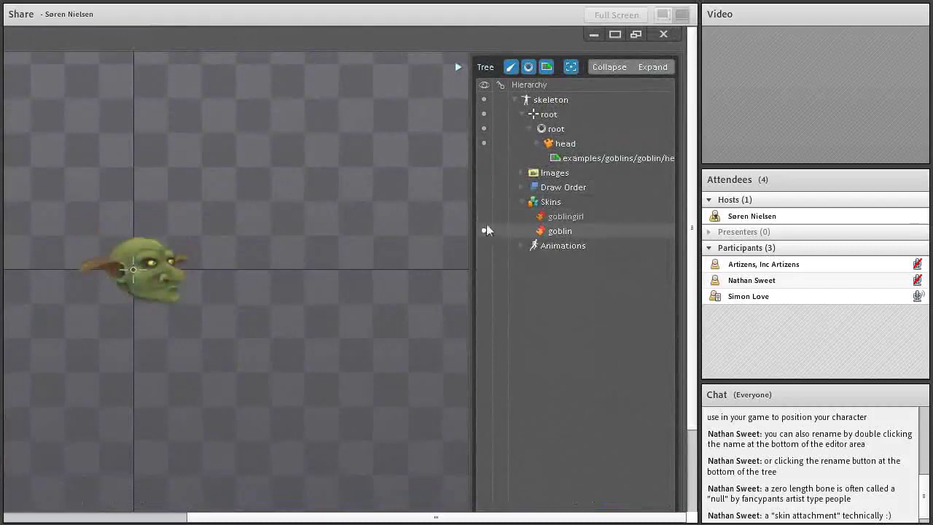
left_click(483, 216)
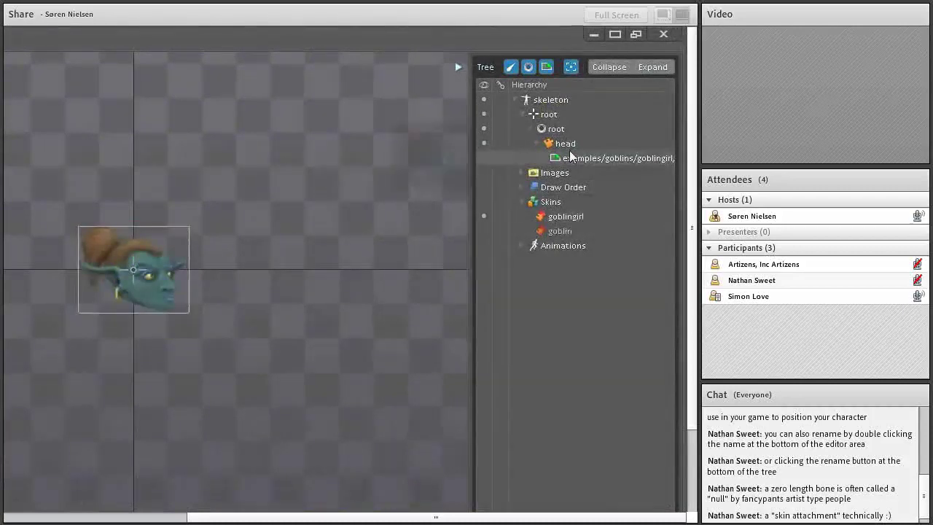
mouse_move(571, 156)
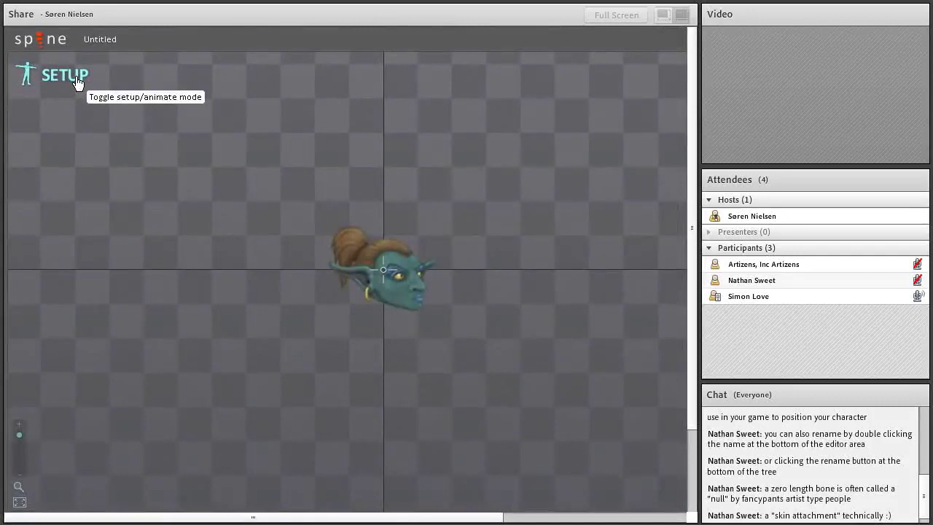
scroll(355, 245, "up", 3)
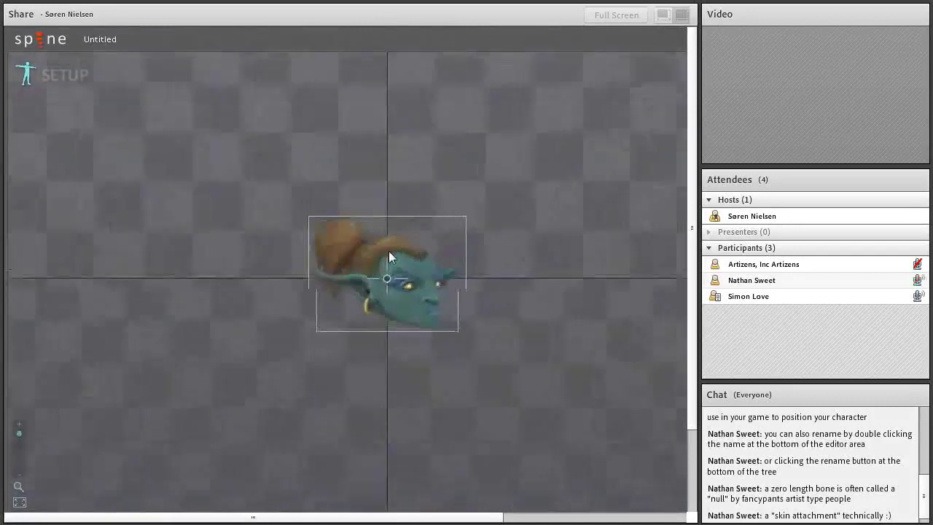
scroll(380, 253, "down", 3)
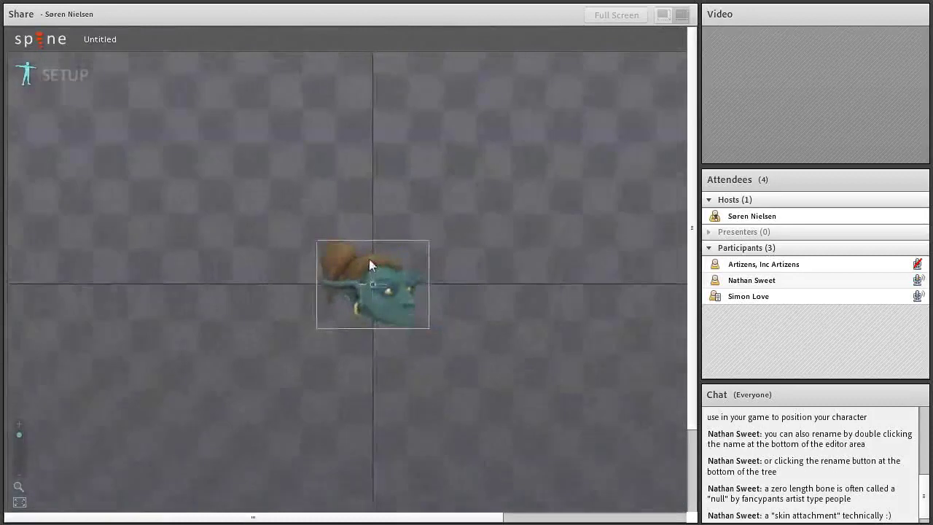
Select the goblingirl head attachment and widen the hierarchy tree to fit its full path, clearing the selection at the end
scroll(381, 198, "up", 1)
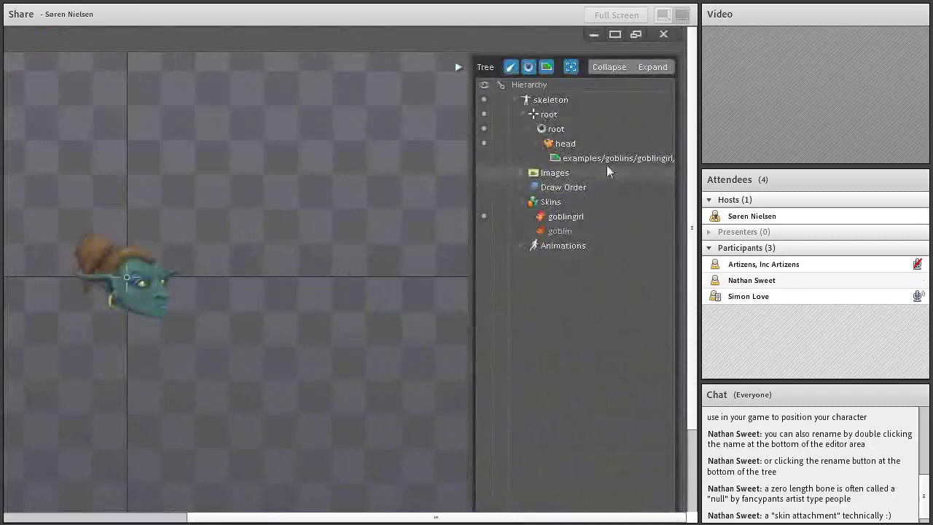
left_click(605, 158)
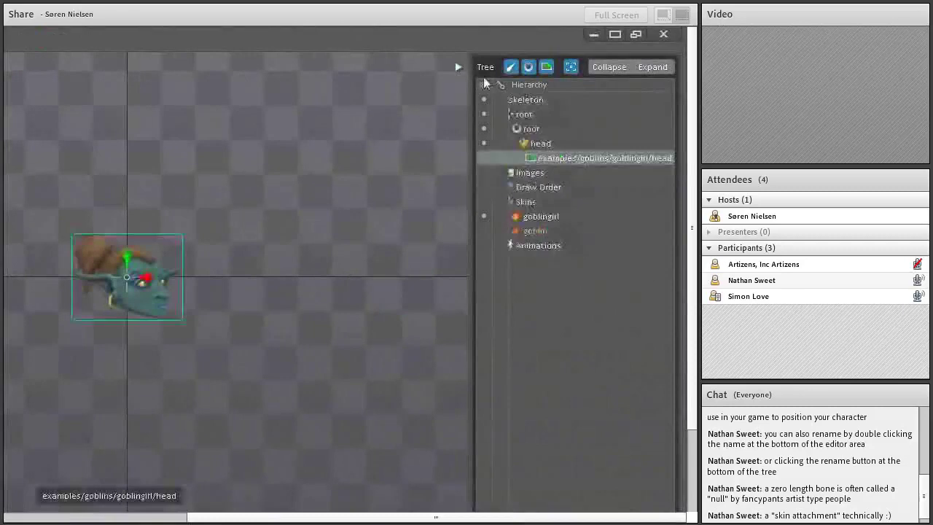
left_click_drag(458, 73, 276, 169)
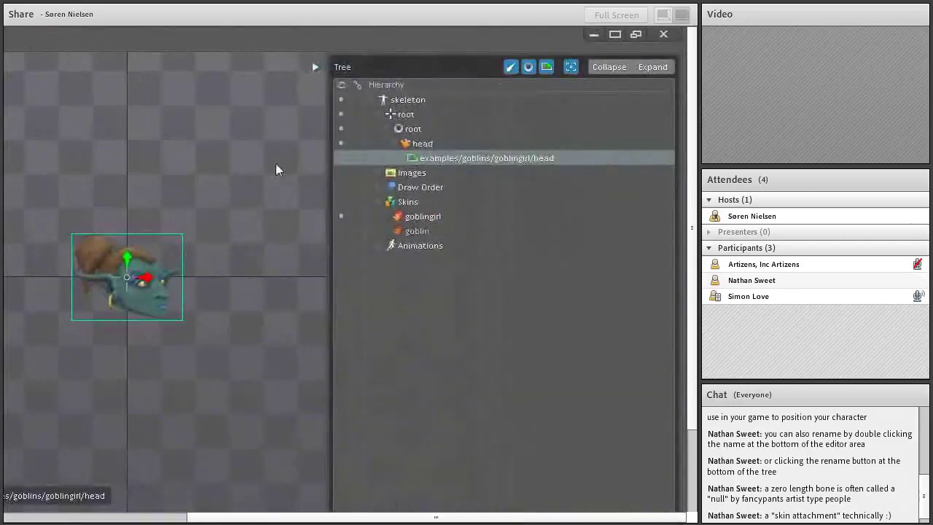
left_click_drag(315, 66, 439, 63)
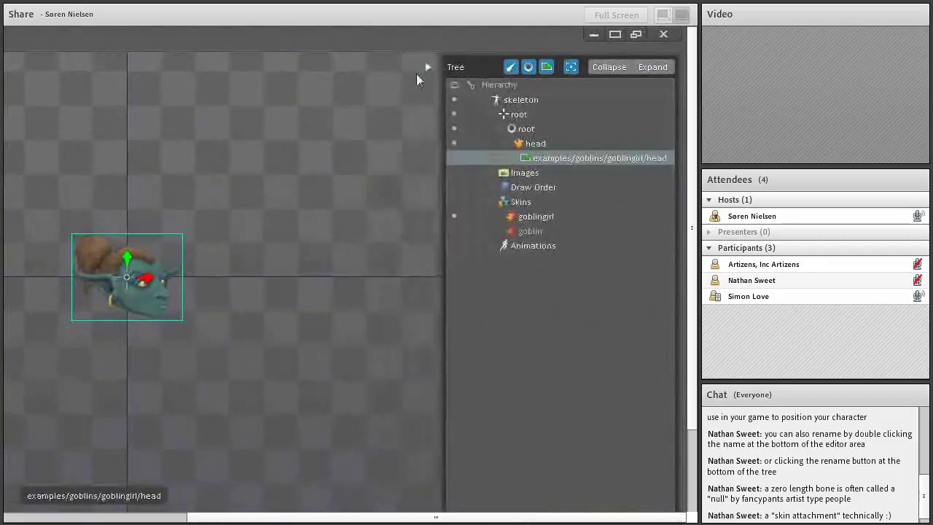
left_click(428, 67)
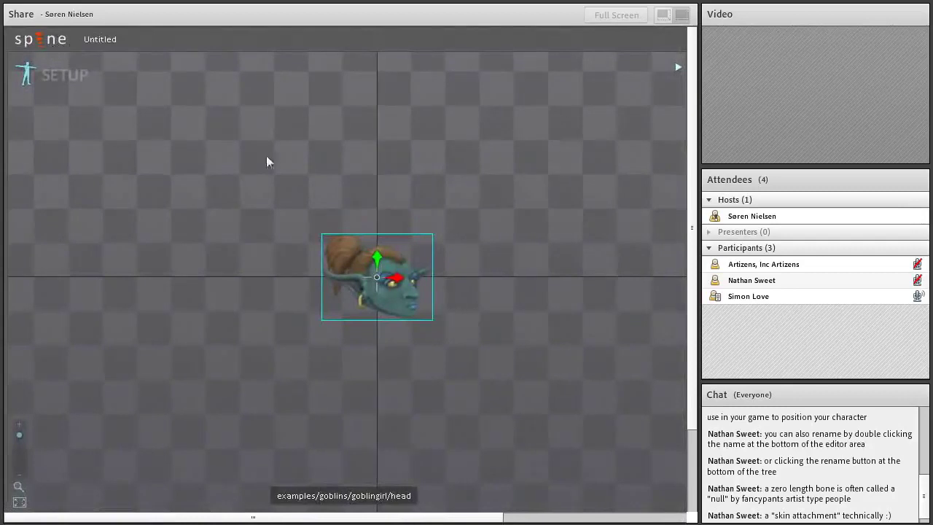
key("space")
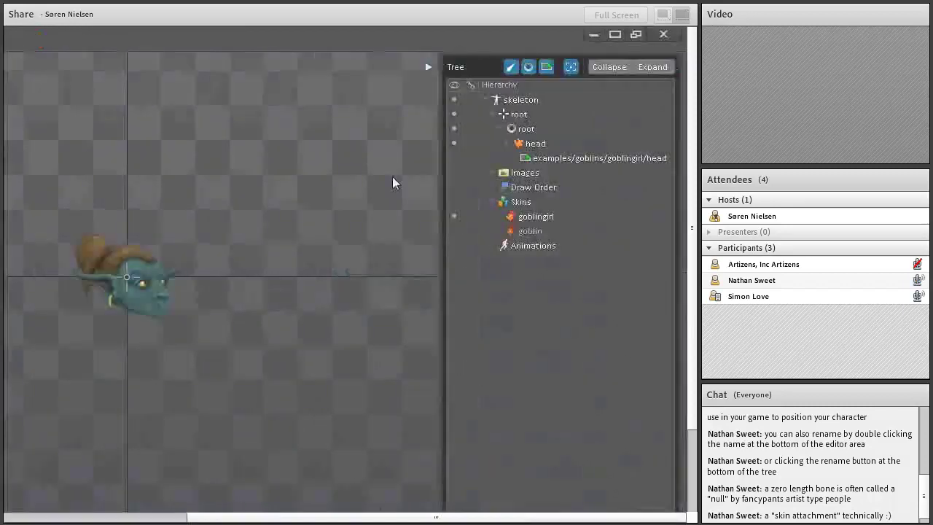
Preview the goblin skin on the head and return to showing the goblingirl skin
left_click(552, 162)
left_click(532, 216)
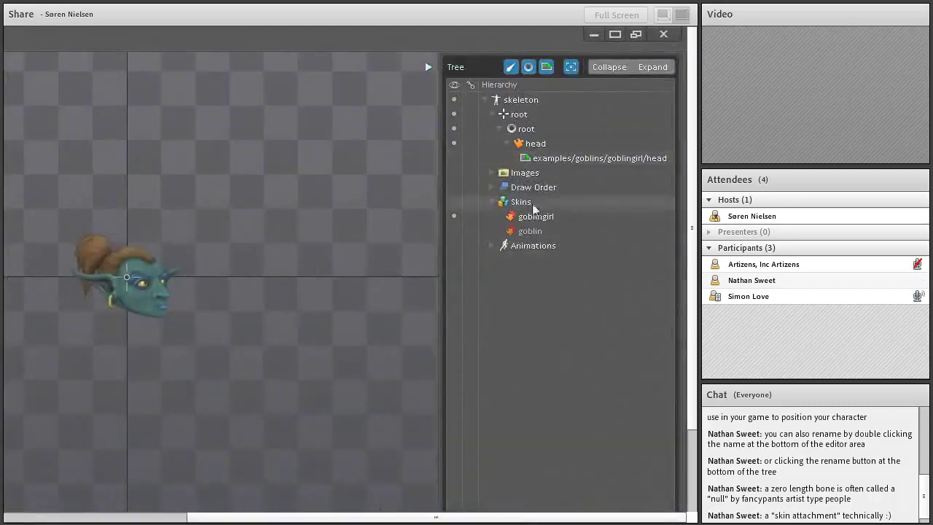
left_click(470, 232)
left_click(454, 229)
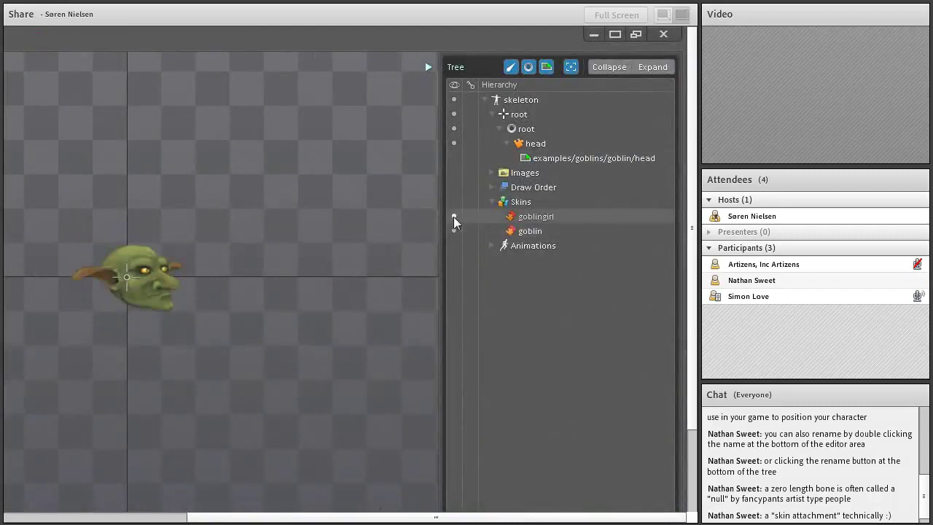
left_click(453, 217)
left_click(454, 230)
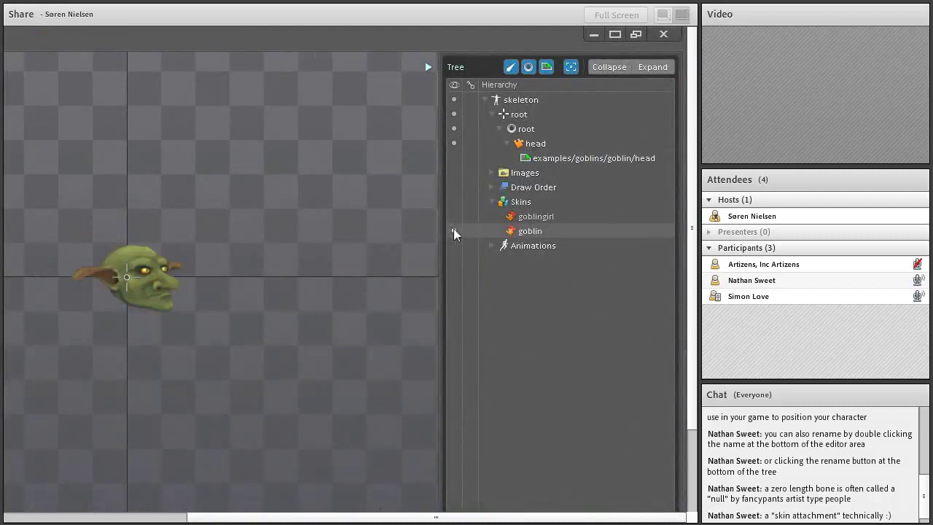
left_click(454, 217)
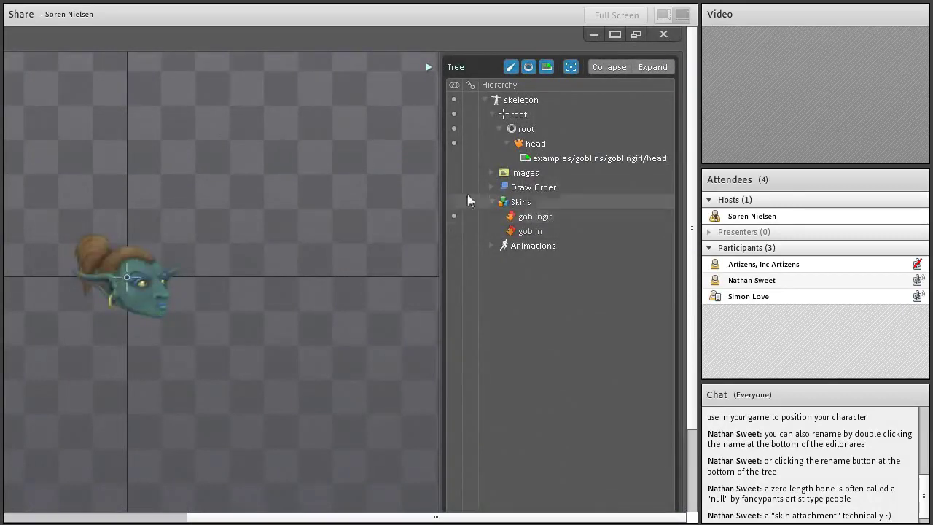
Select the root bone and hide the root slot that holds the goblin head
left_click(470, 159)
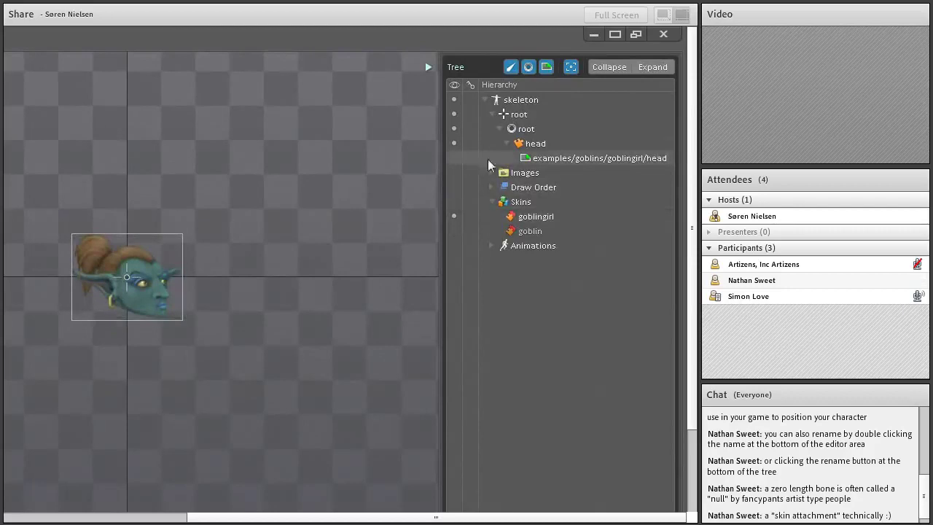
mouse_move(528, 135)
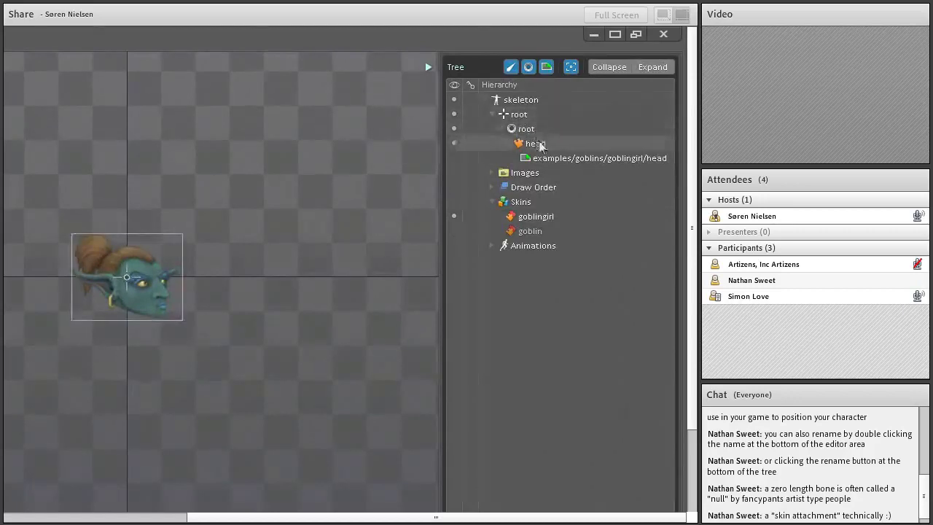
left_click(518, 117)
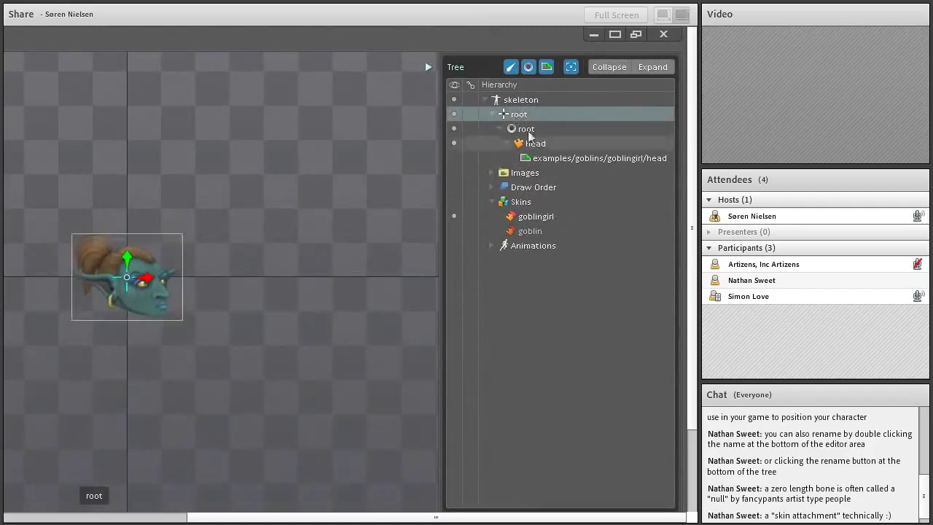
left_click(455, 130)
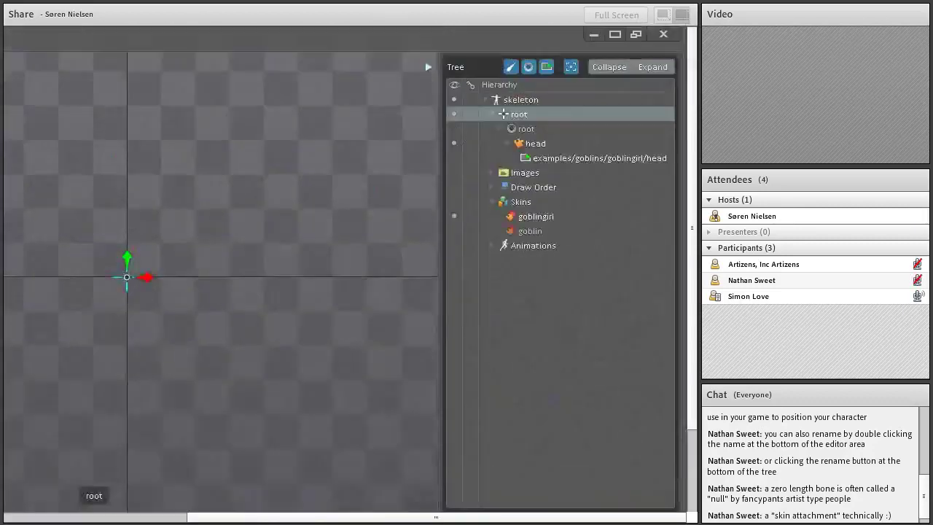
Create a zero-length child bone on the vertical axis directly above the root bone
key("c")
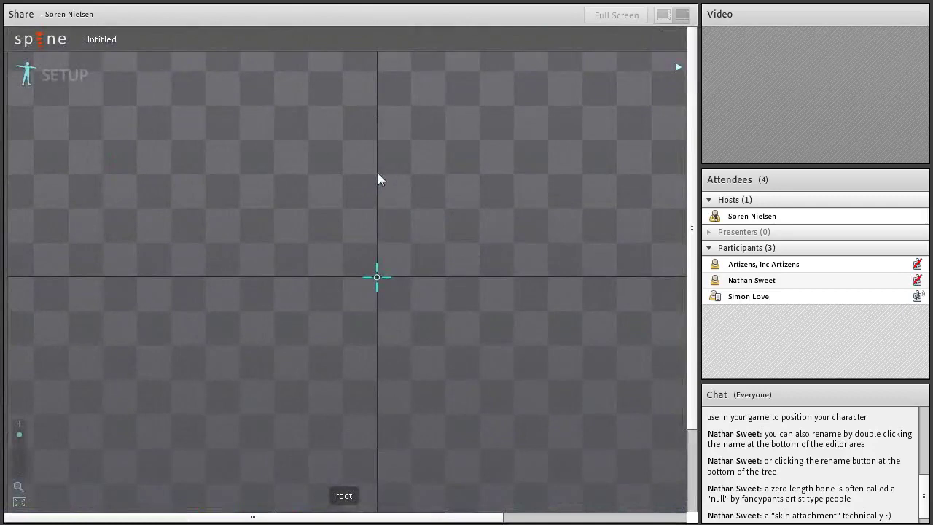
left_click(378, 174)
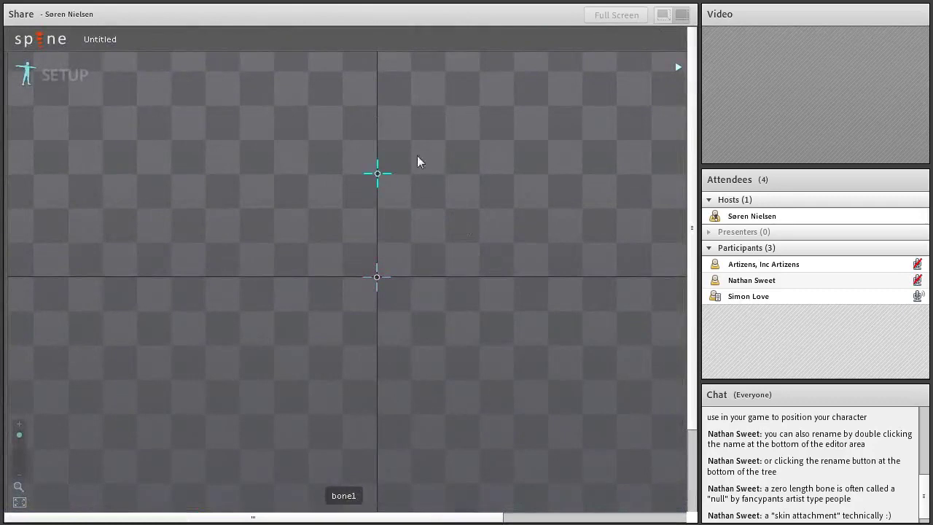
scroll(384, 113, "up", 1)
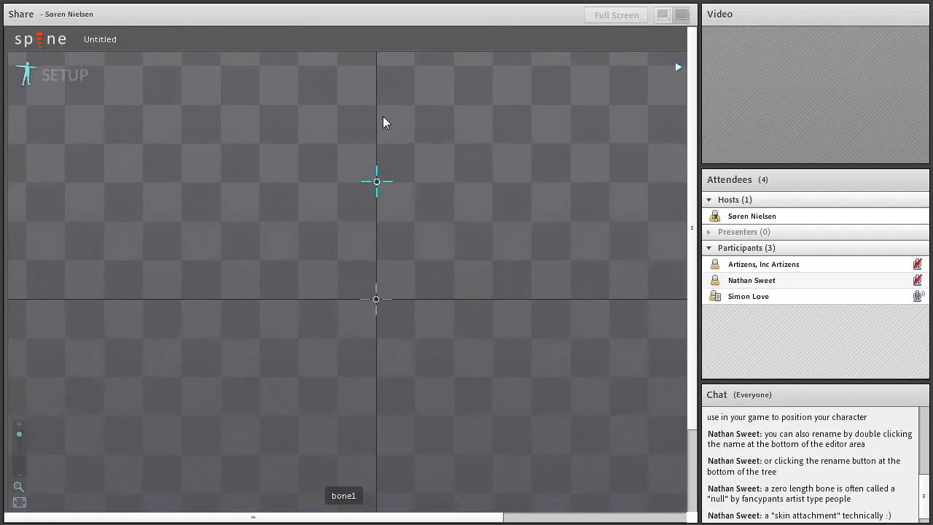
scroll(382, 117, "down", 2)
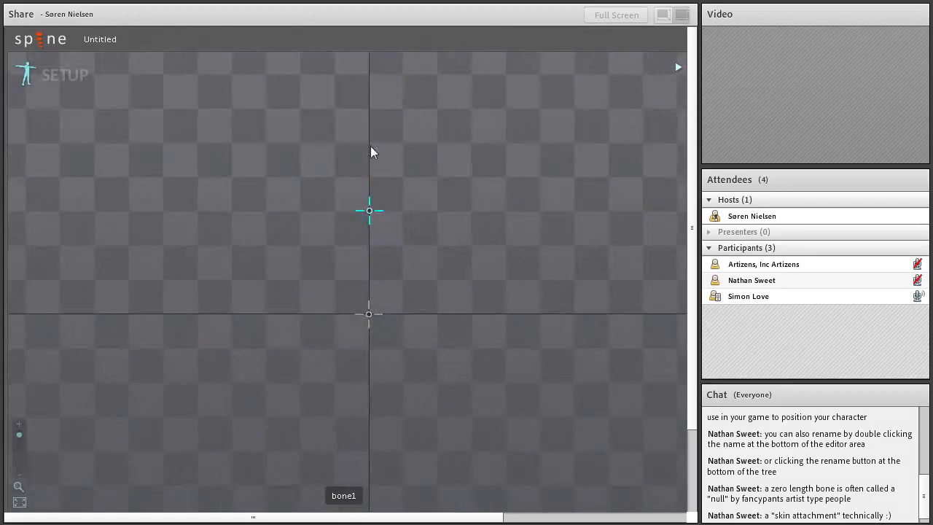
Open the speedy-workshop.project file from the speedy folder in the Spine examples
left_click(44, 41)
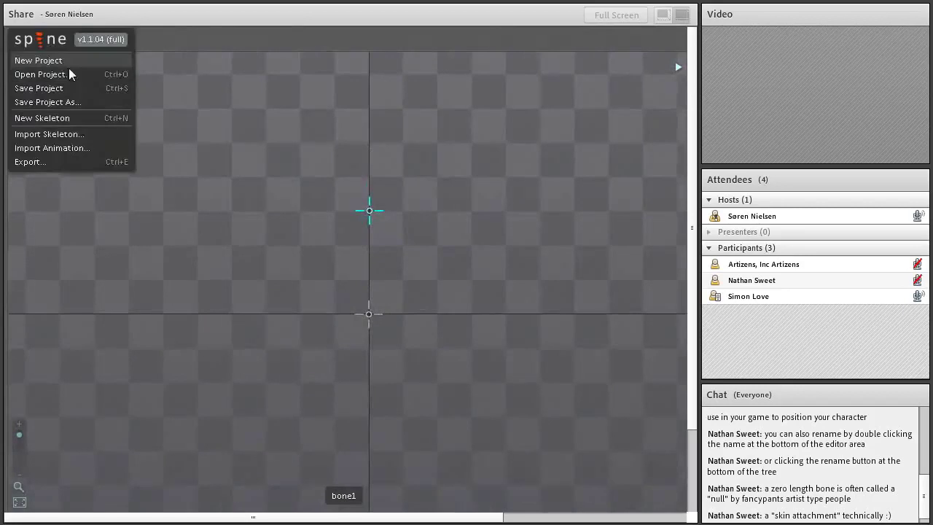
left_click(75, 72)
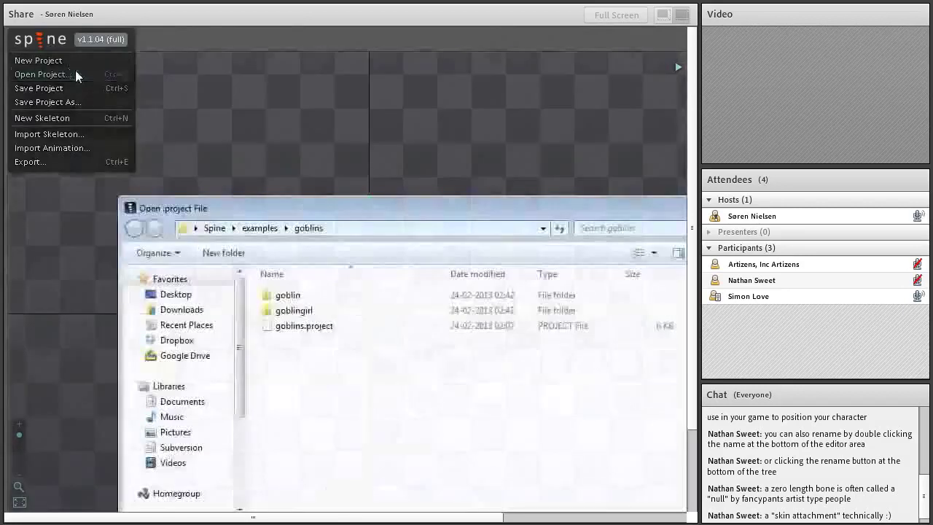
left_click(264, 228)
double_click(291, 337)
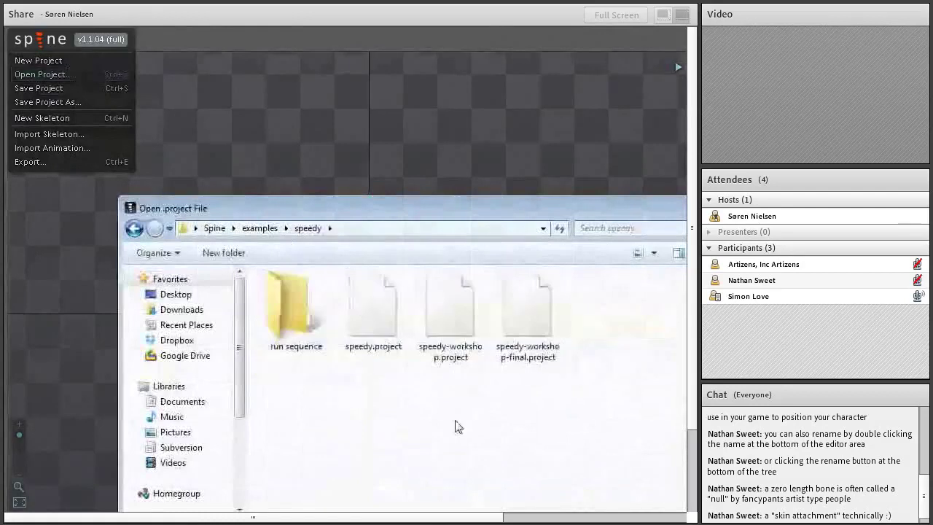
left_click(456, 314)
left_click(350, 454)
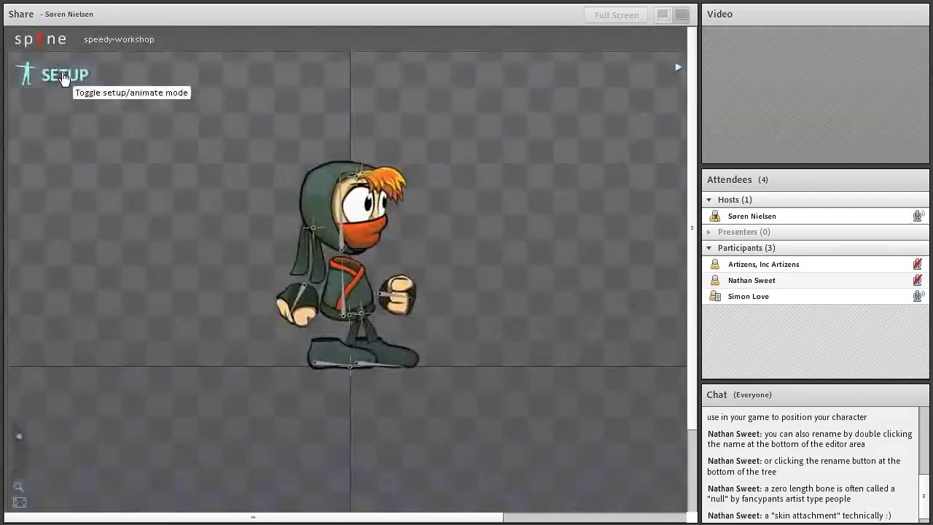
Switch the project to Animate mode and expand the Dopesheet
left_click(63, 78)
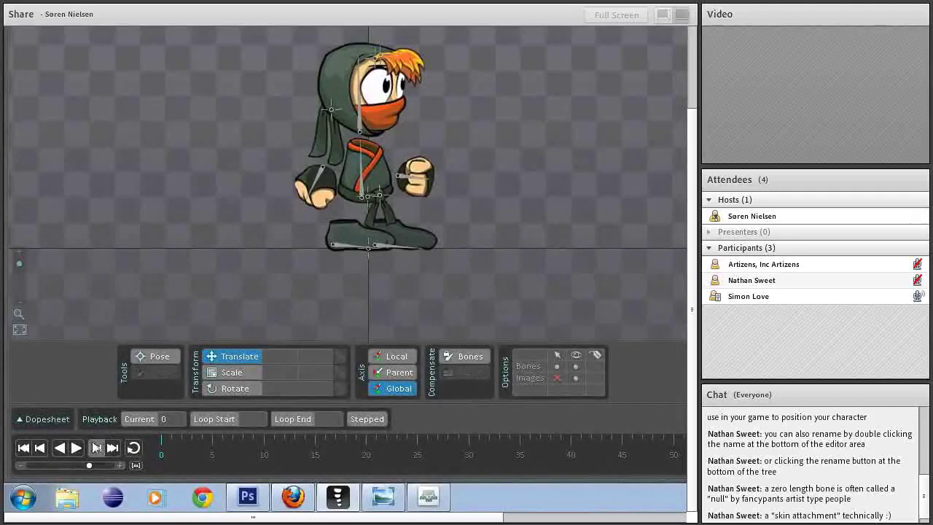
left_click(49, 421)
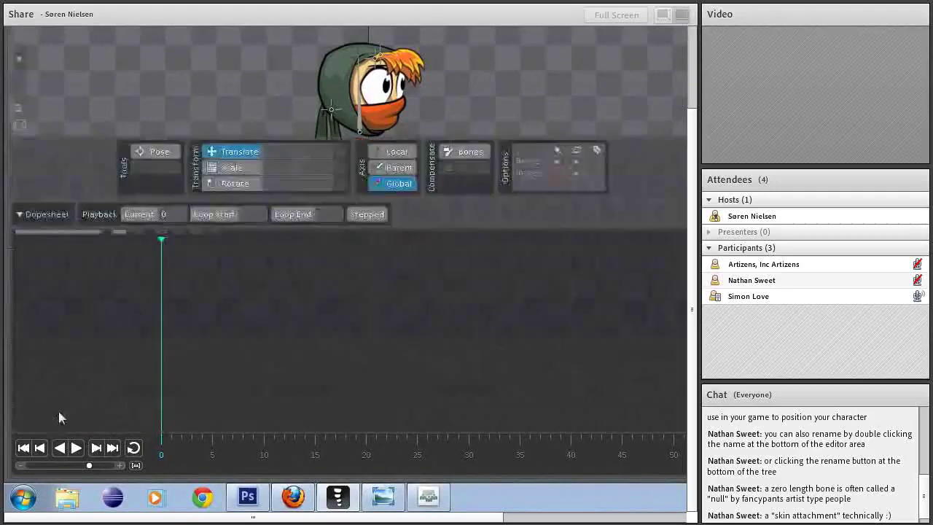
left_click(24, 207)
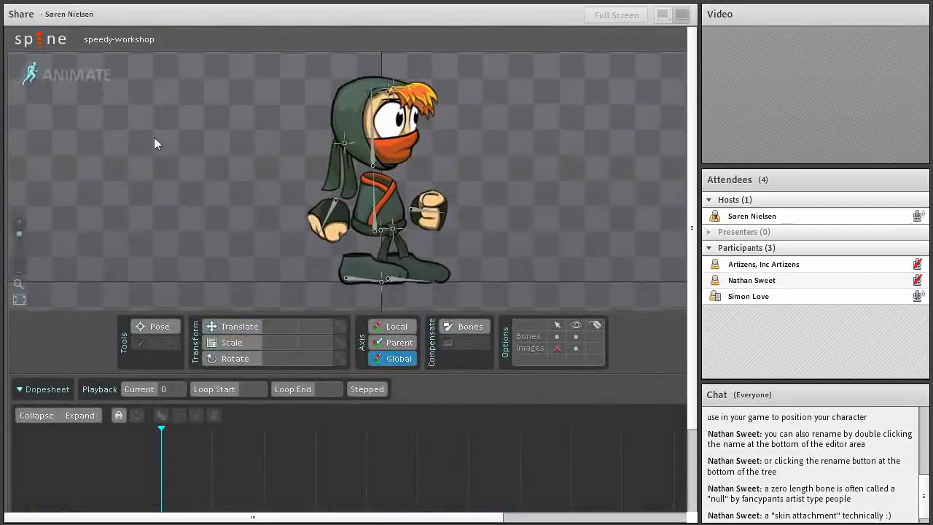
In Setup mode, translate the torso bone straight up to a global Y of about 89.9 and return to Animate mode
left_click(73, 75)
left_click(379, 214)
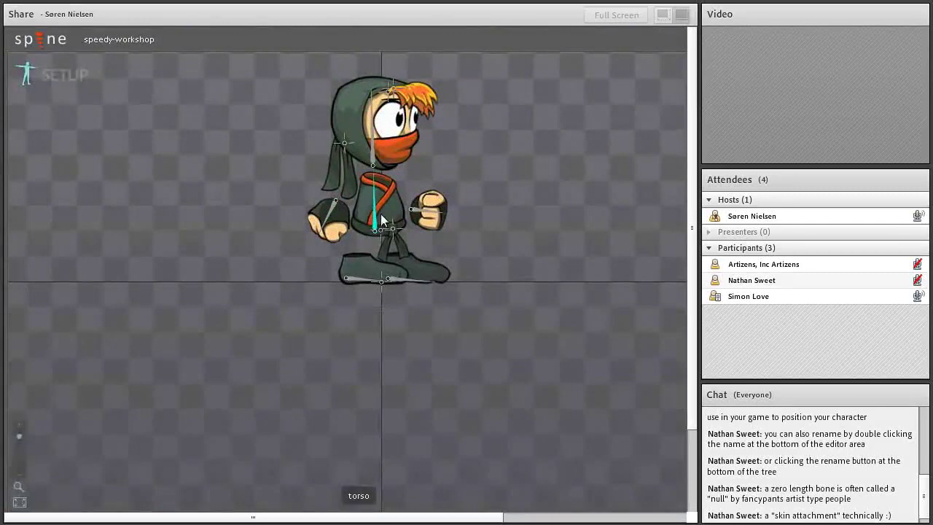
key("v")
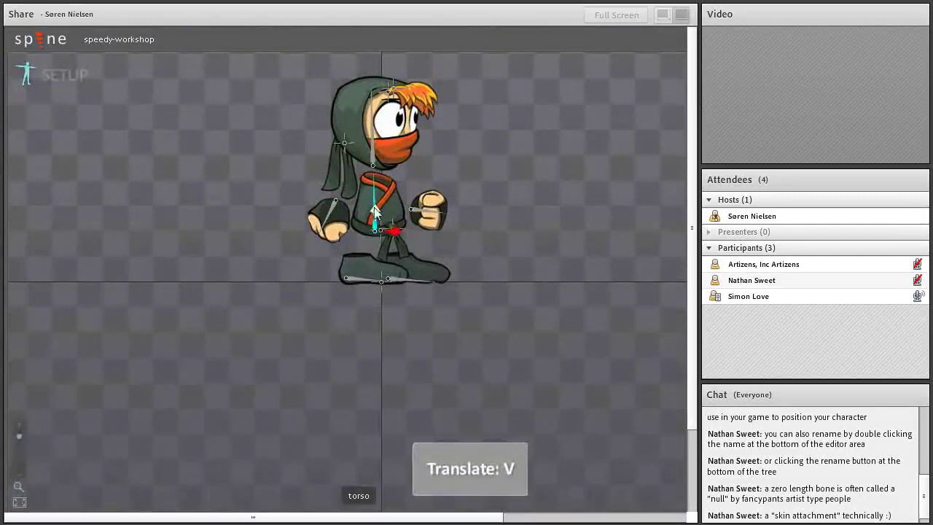
left_click_drag(374, 211, 374, 189)
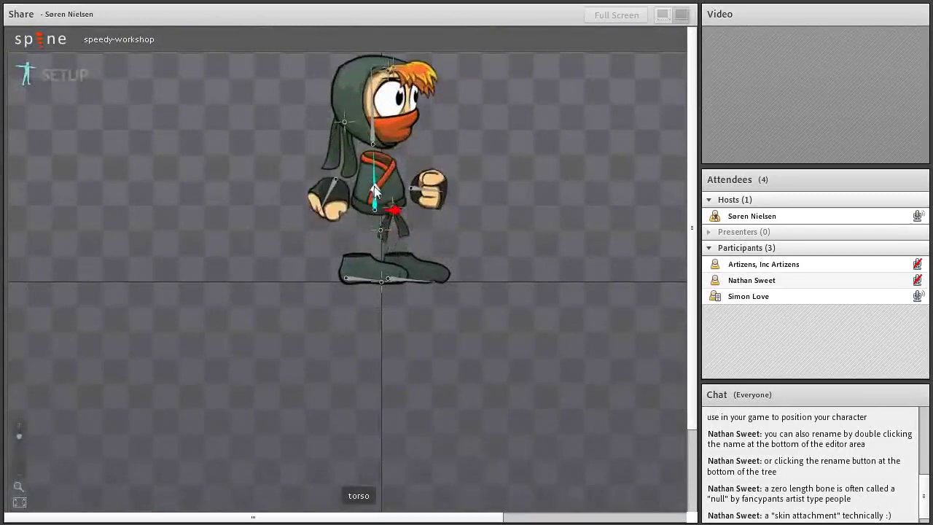
left_click(68, 80)
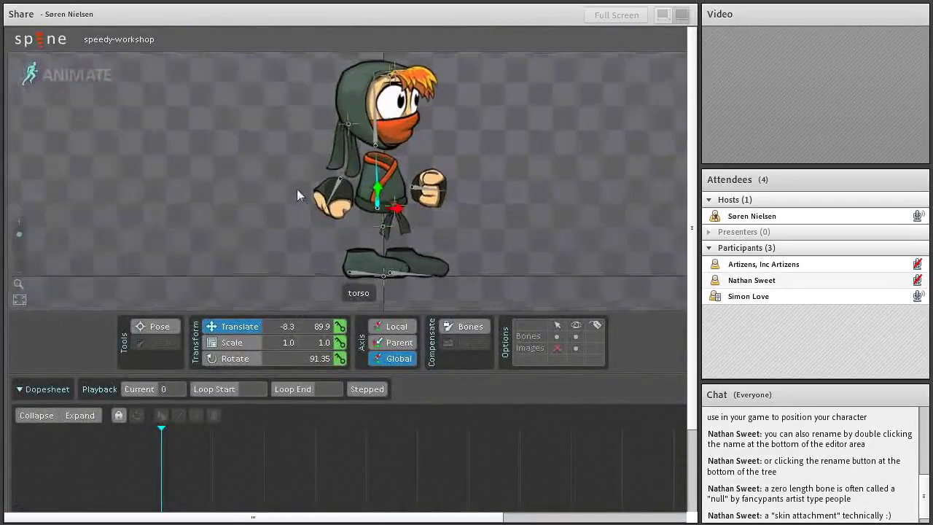
Rotate the ninja's head bone upright to about 87.36 degrees for the run pose
key("c")
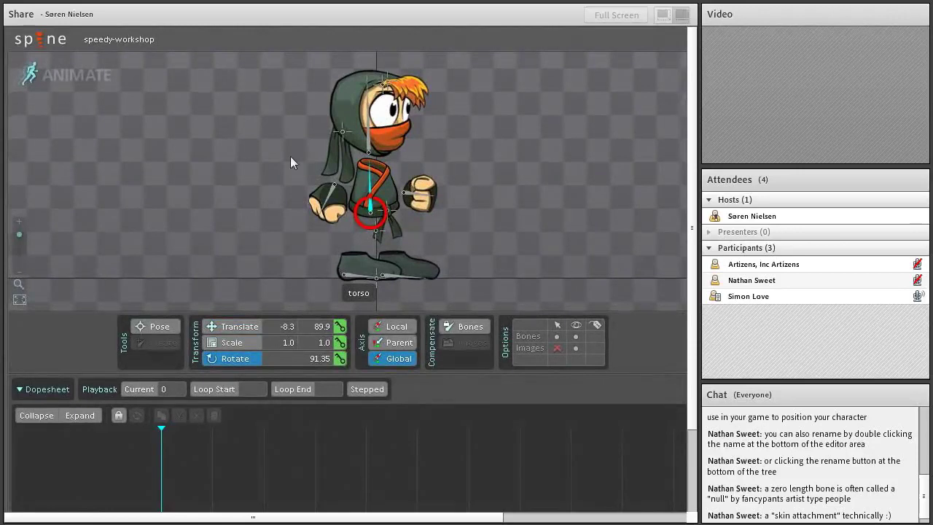
key("space")
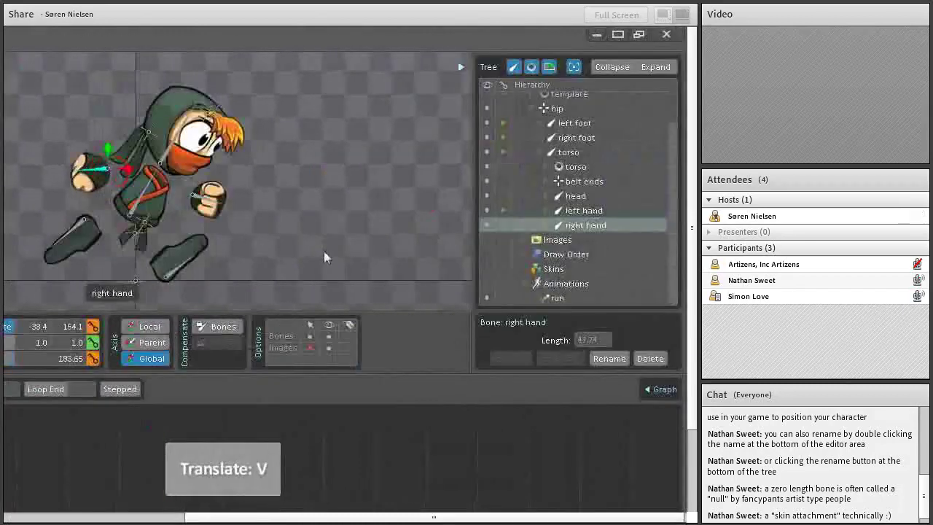
left_click(181, 161)
key("c")
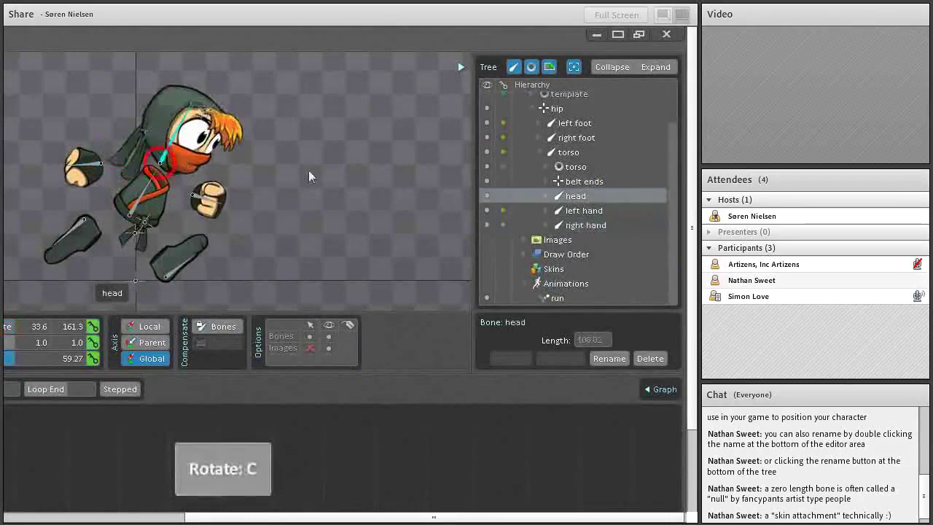
left_click_drag(309, 170, 243, 131)
key("ctrl+z")
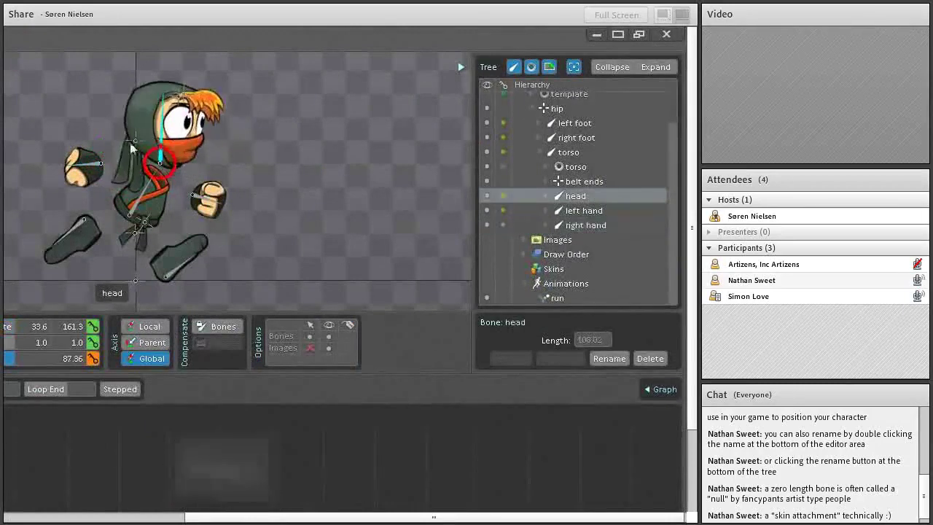
Rotate the hood ends bone to about 4.38 degrees so the ends trail behind the head, and select the belt ends bone
left_click(135, 141)
left_click_drag(304, 292, 338, 231)
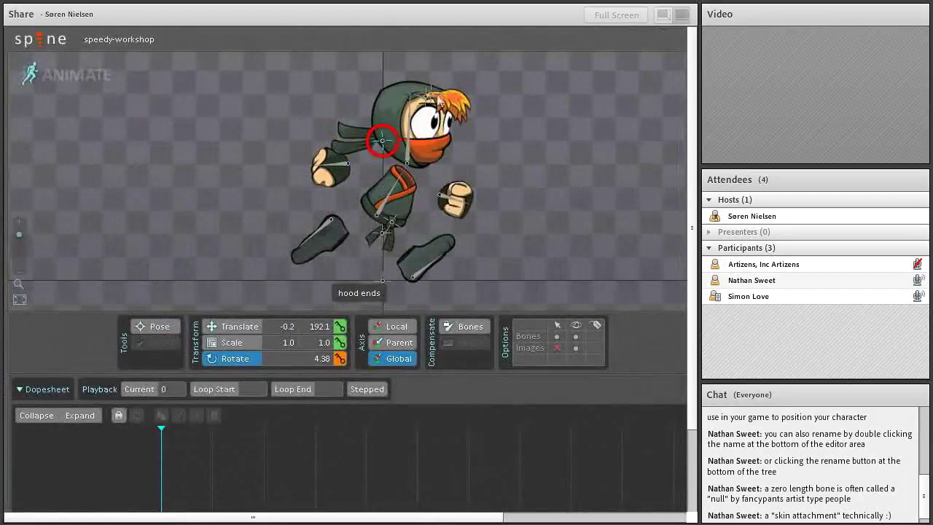
left_click(391, 231)
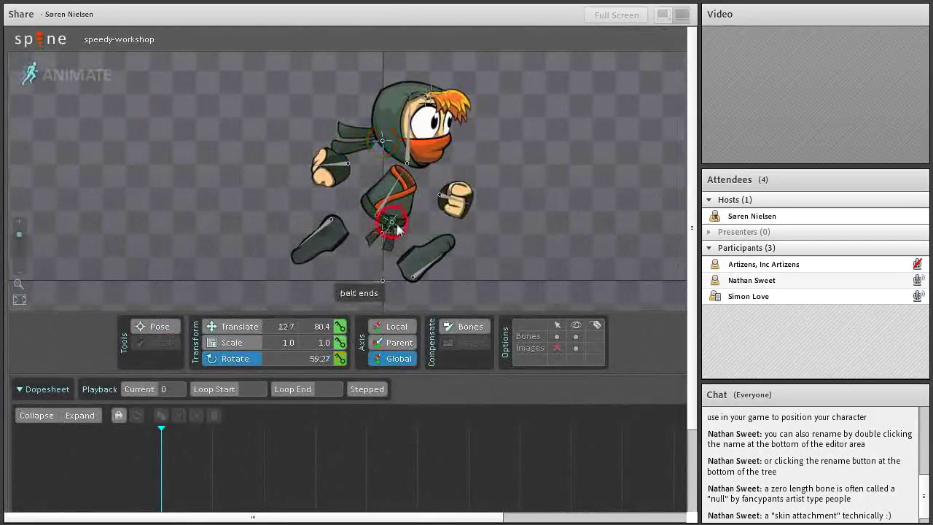
Translate the belt ends bone to a global X of about 15.7 and key all edited bone transforms at frame 0
key("v")
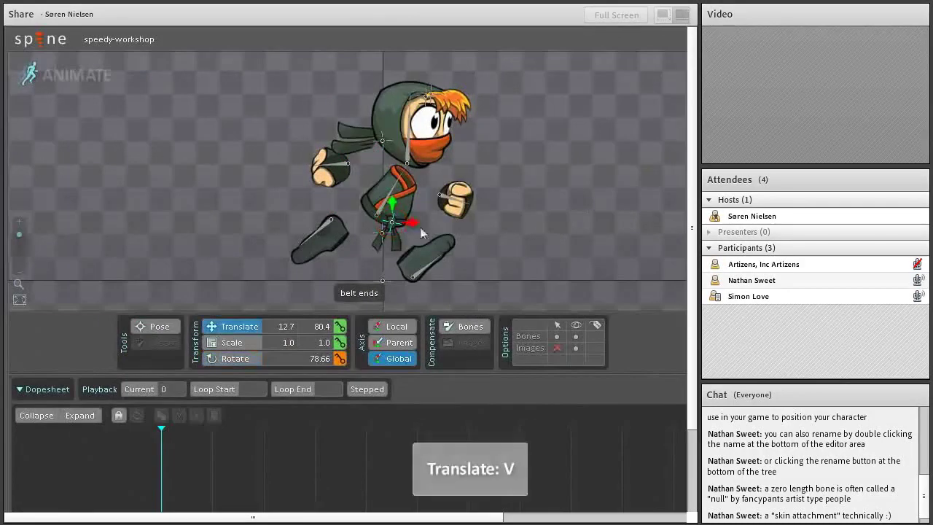
left_click_drag(417, 224, 419, 224)
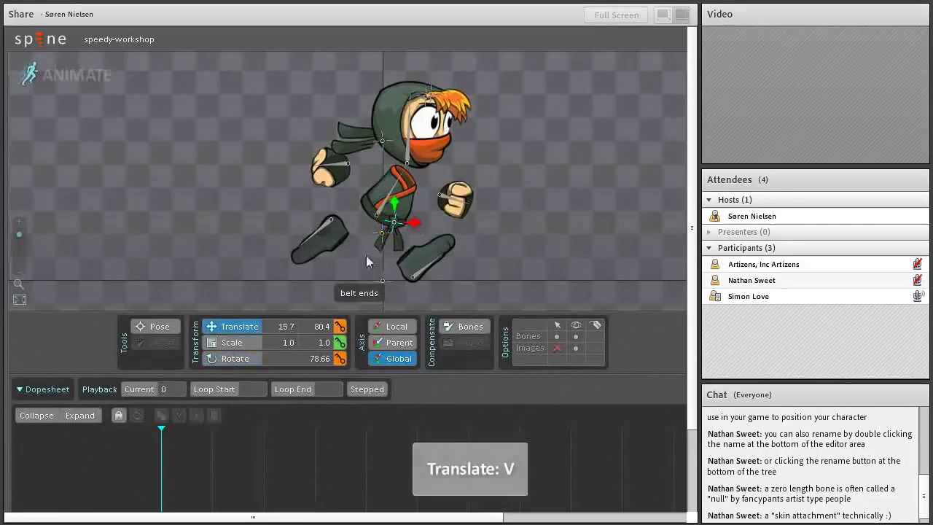
left_click(322, 233)
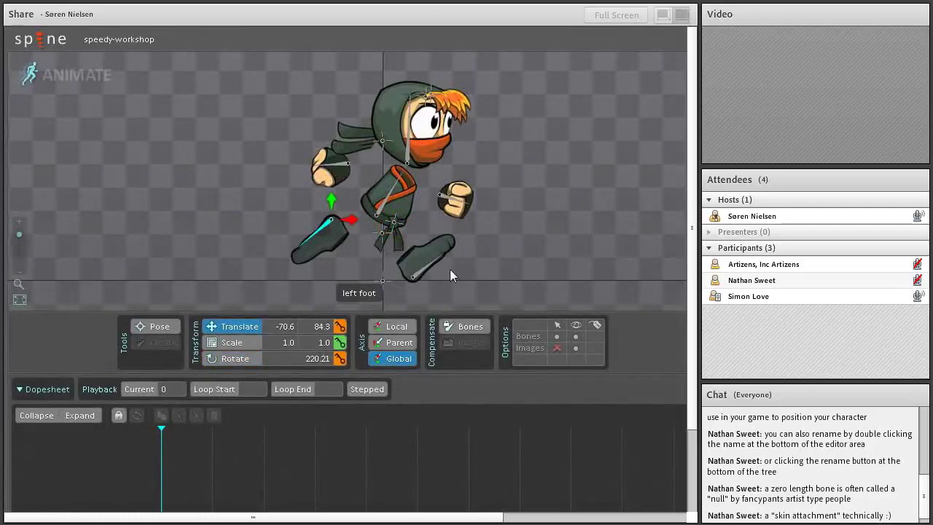
key("k")
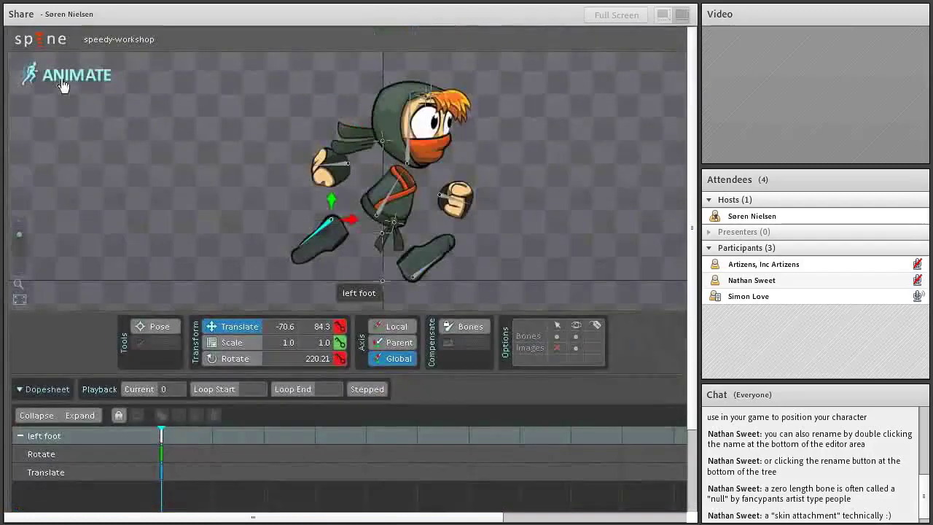
In Setup mode, move the hood ends slot below the right hand in the draw order and return to Animate mode
left_click(62, 85)
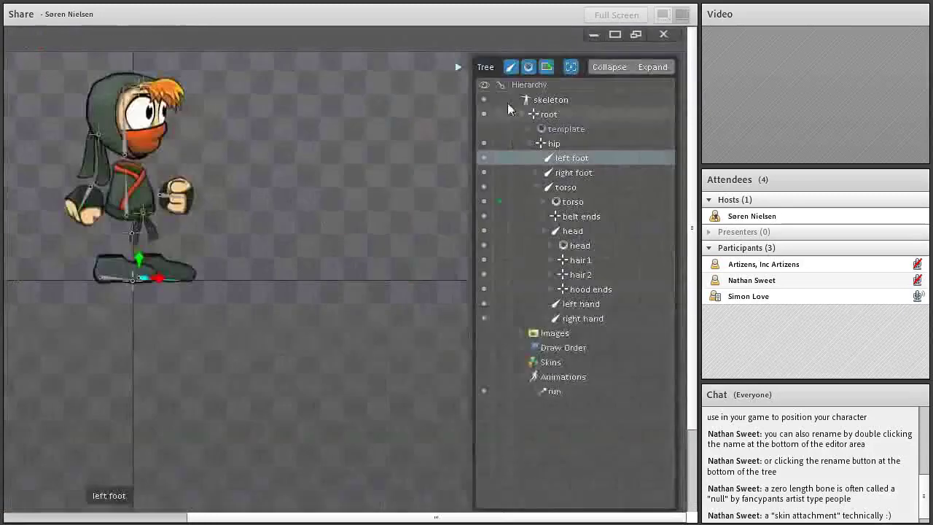
left_click(526, 348)
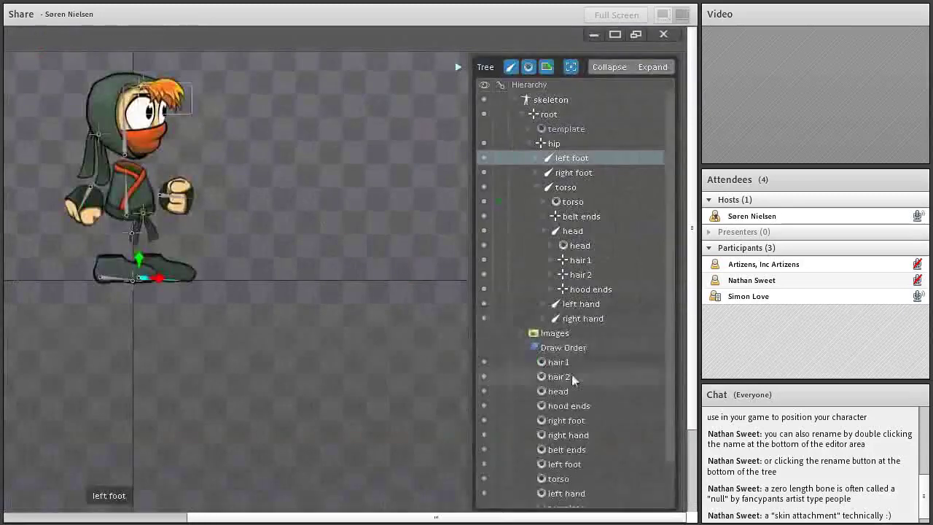
scroll(572, 368, "down", 2)
left_click_drag(571, 357, 590, 388)
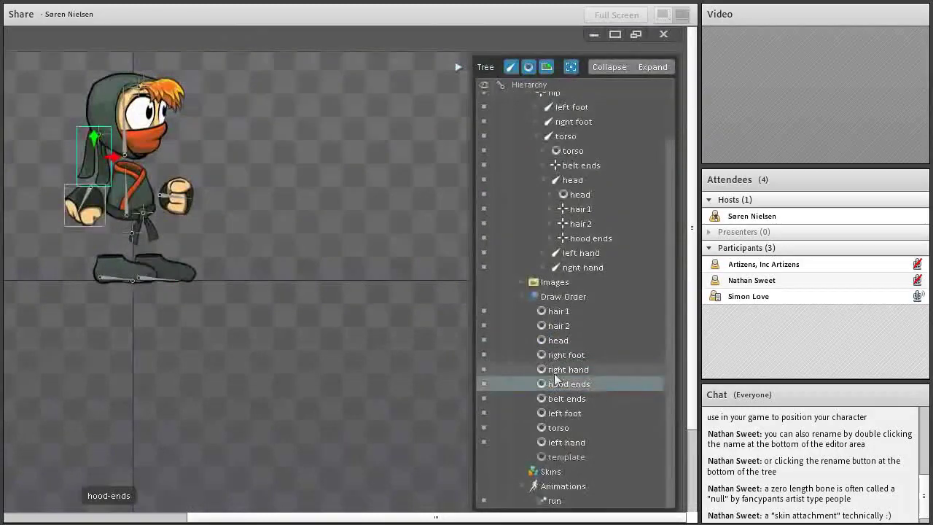
left_click(79, 77)
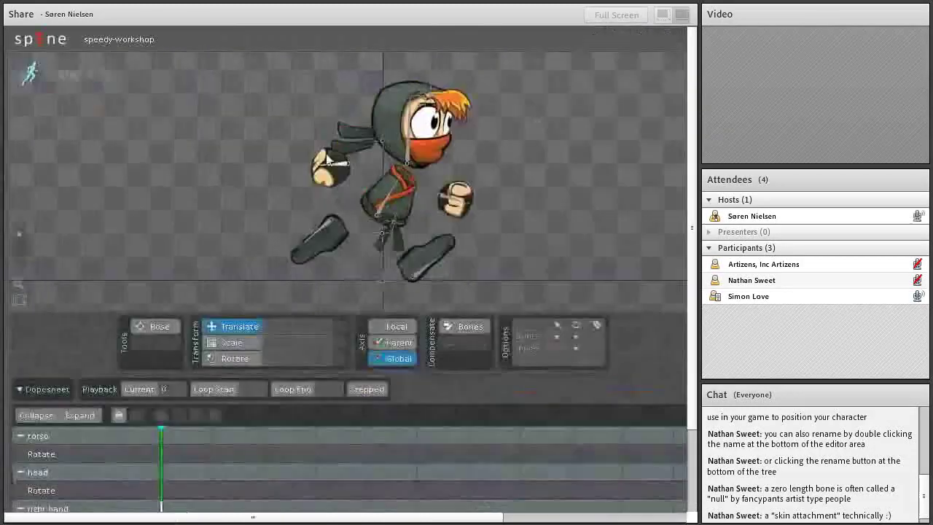
Lower the torso bone to a global Y of about 84.9, key the edit at frame 0 and clear the selection
left_click(383, 207)
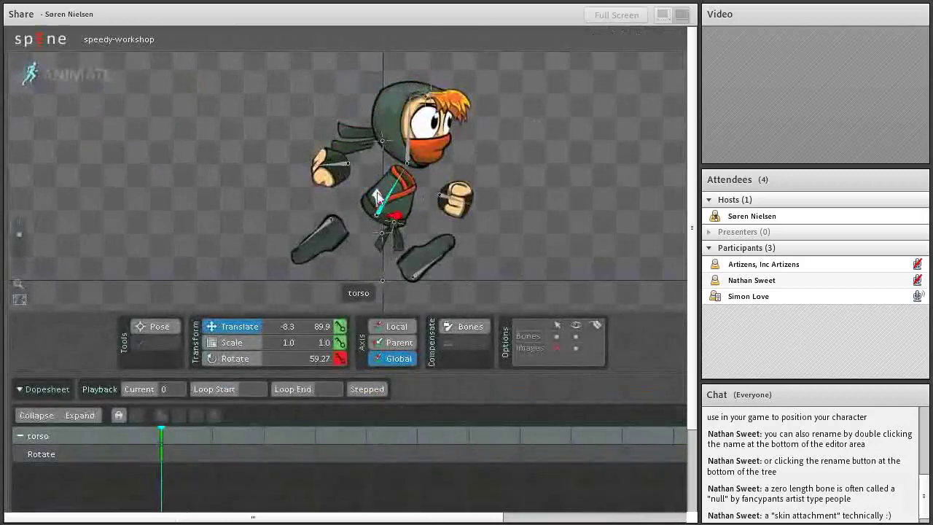
left_click_drag(377, 194, 383, 206)
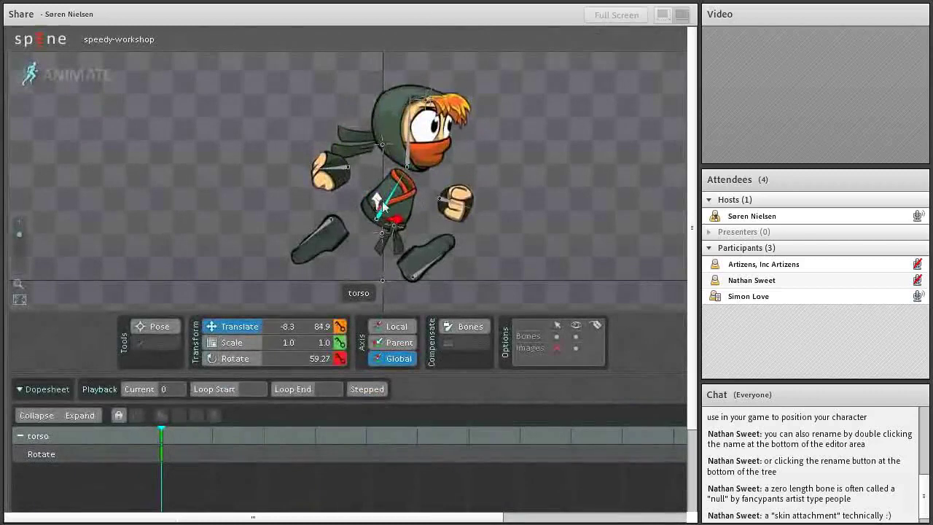
key("k")
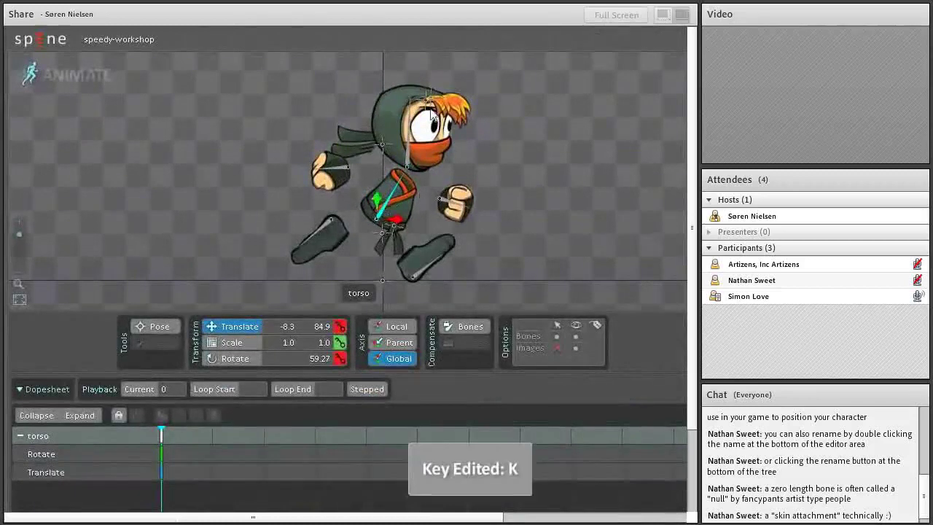
key("space")
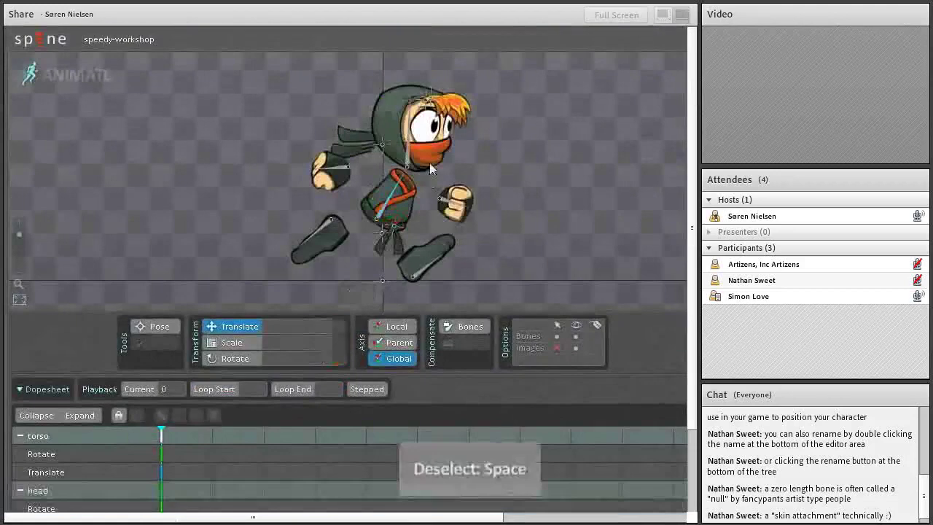
Key the translation of all bones except the root at frame 0, review their keys in the Dopesheet and deselect them
left_click_drag(266, 78, 518, 271)
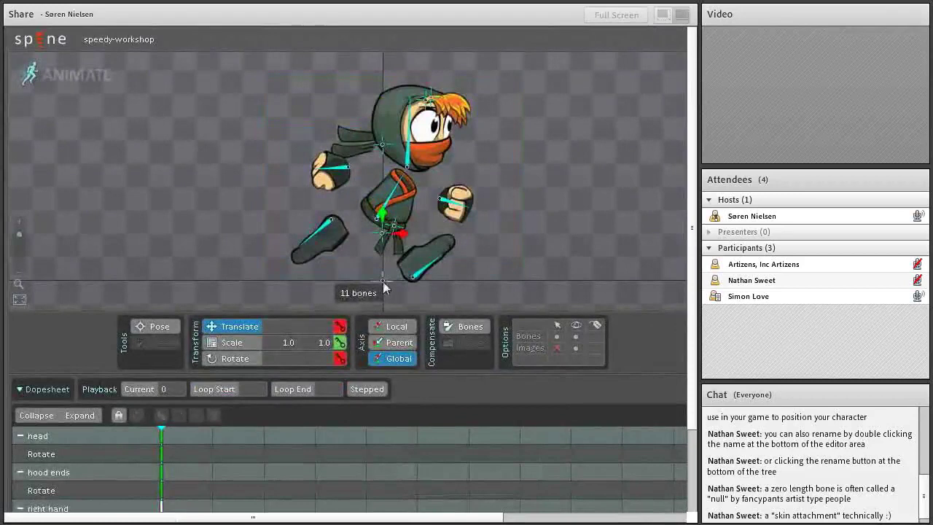
left_click(340, 326)
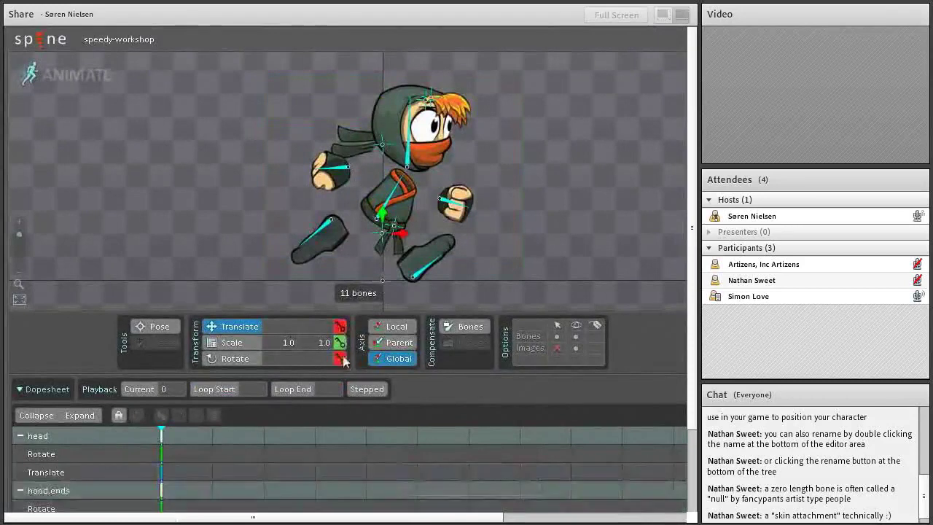
left_click_drag(43, 383, 45, 262)
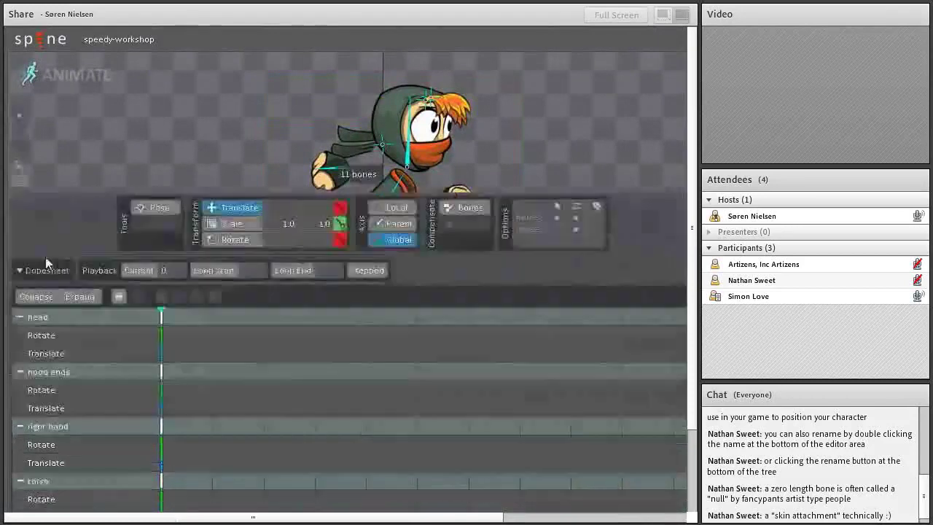
scroll(238, 374, "down", 5)
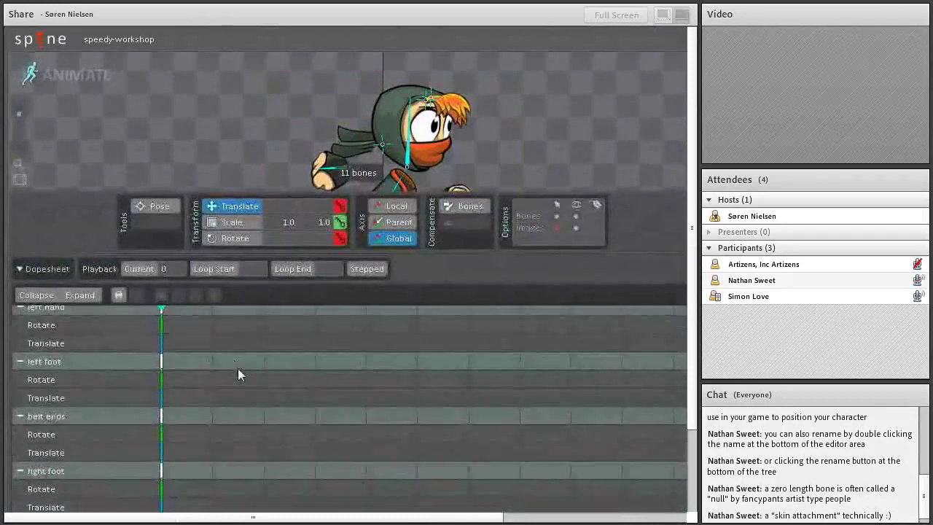
scroll(238, 375, "up", 4)
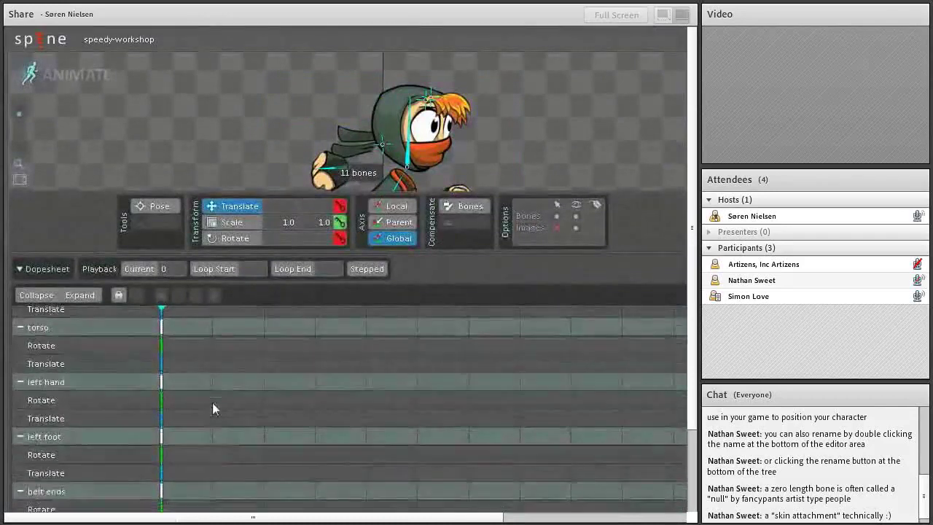
left_click_drag(205, 175, 206, 295)
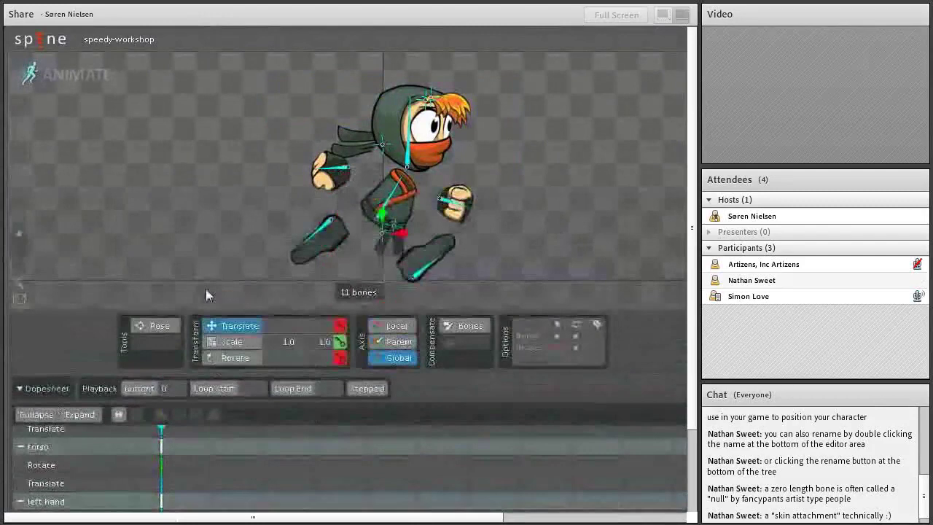
key("space")
Try shifting the torso's rotate and translate keys to frame 5, scrub the timeline, and move the keys back to frame 0
left_click_drag(53, 386, 61, 324)
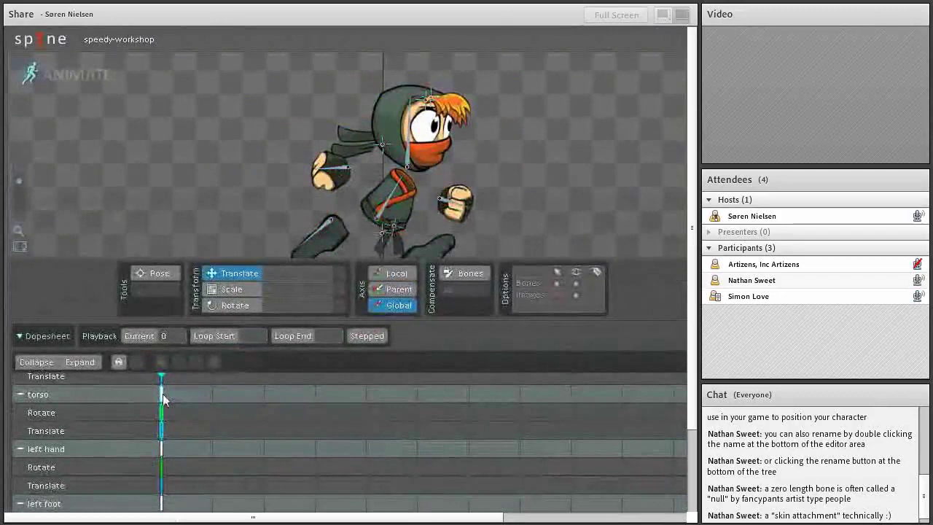
left_click_drag(163, 393, 211, 397)
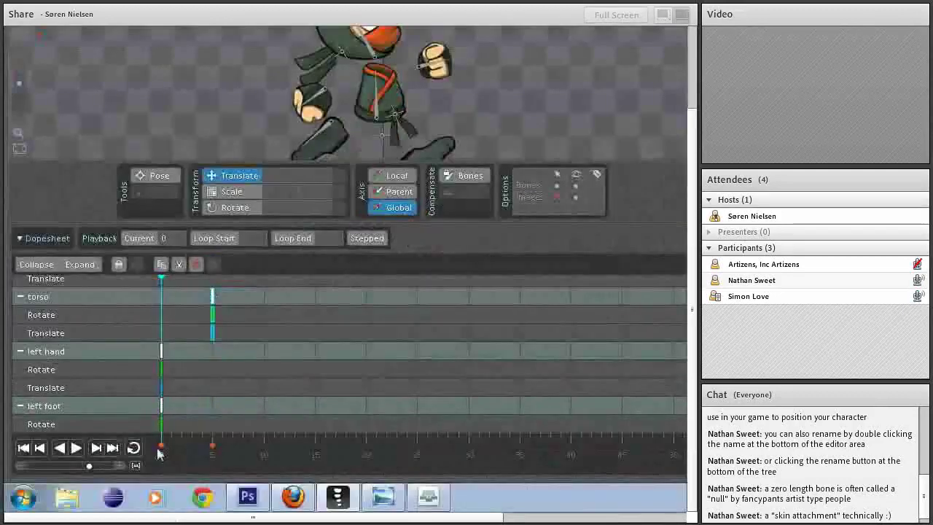
left_click(169, 455)
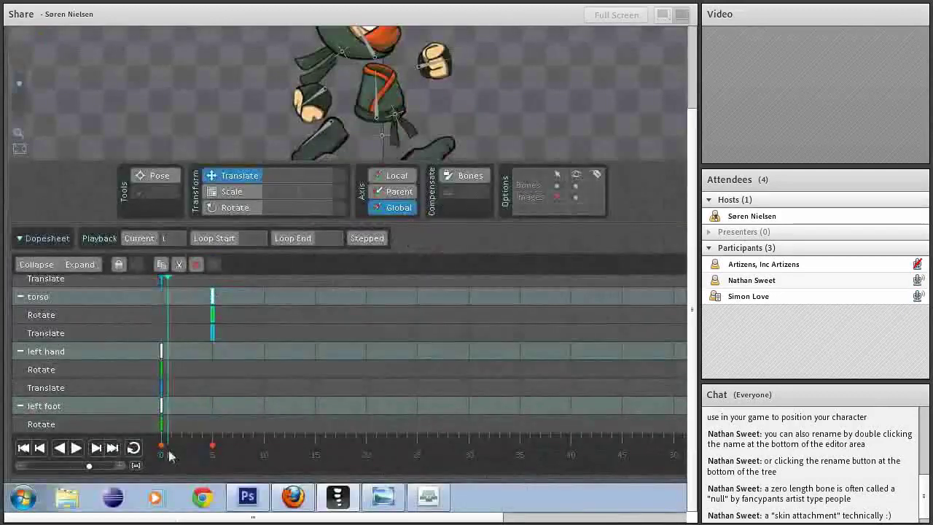
mouse_move(169, 455)
left_mouse_down()
mouse_move(195, 447)
mouse_move(161, 447)
left_mouse_up()
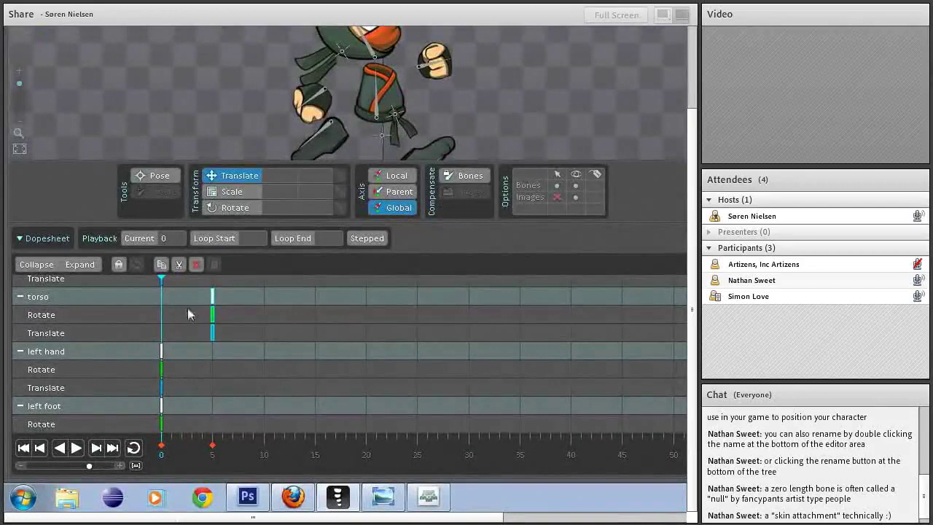
left_click_drag(214, 305, 161, 305)
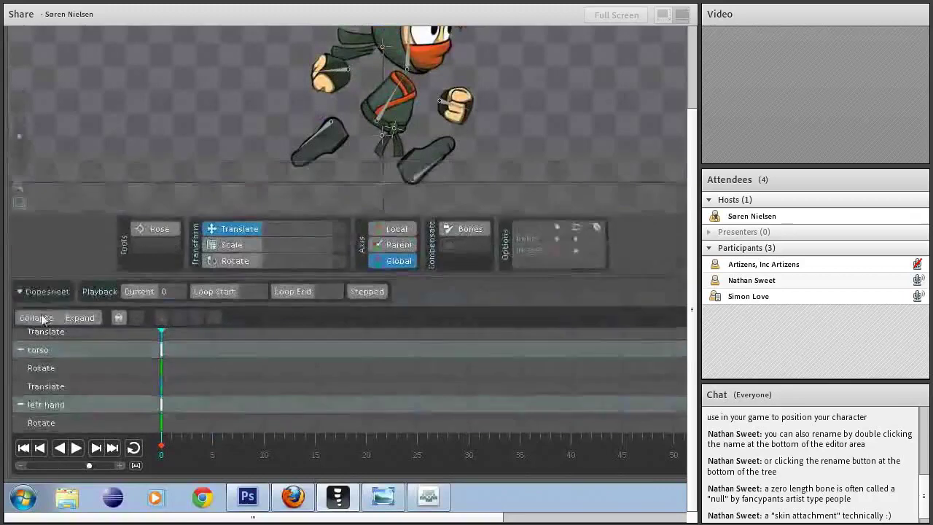
Translate the torso bone to about X -10.3, Y 88.9 in global axes and key the edit at frame 0
scroll(263, 191, "up", 4)
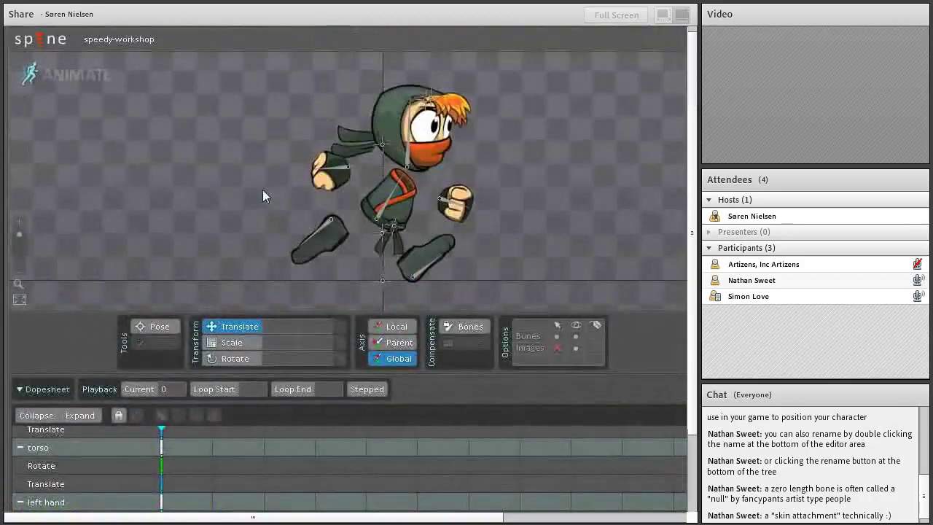
left_click(390, 199)
key("v")
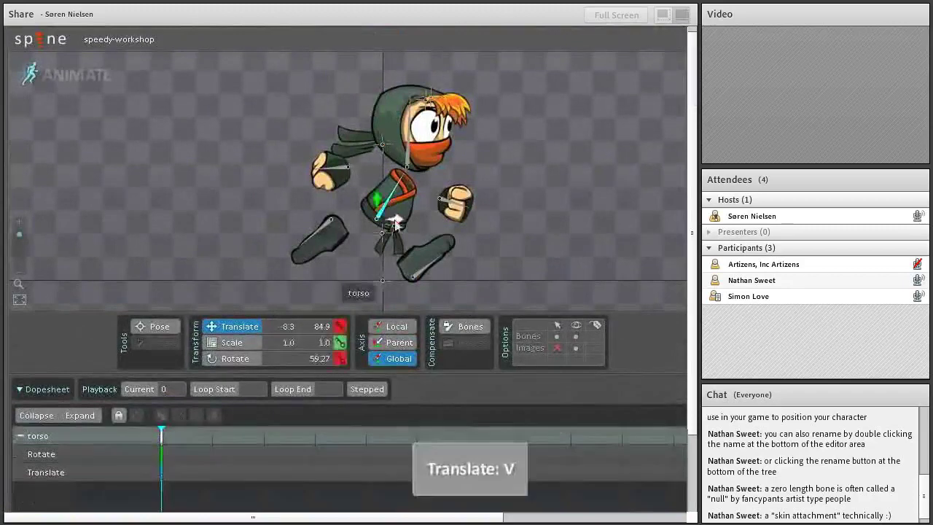
left_click_drag(392, 217, 417, 202)
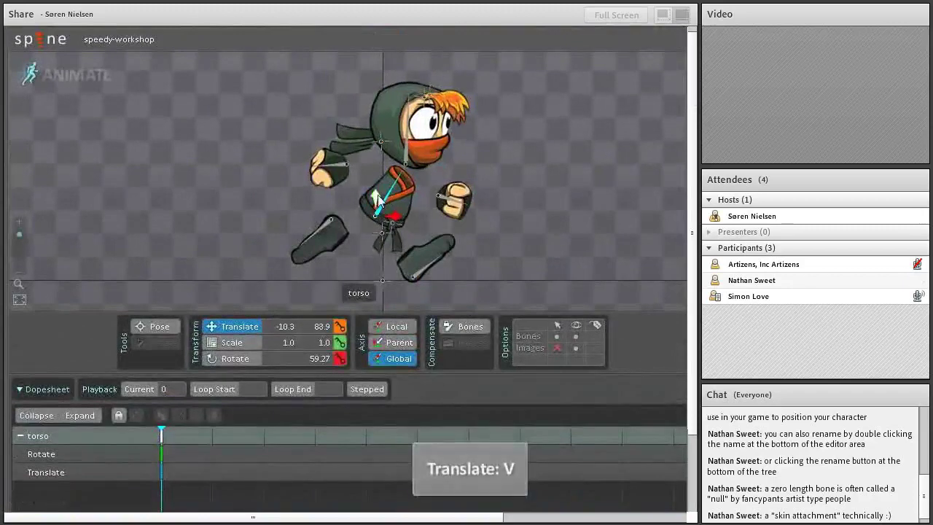
key("k")
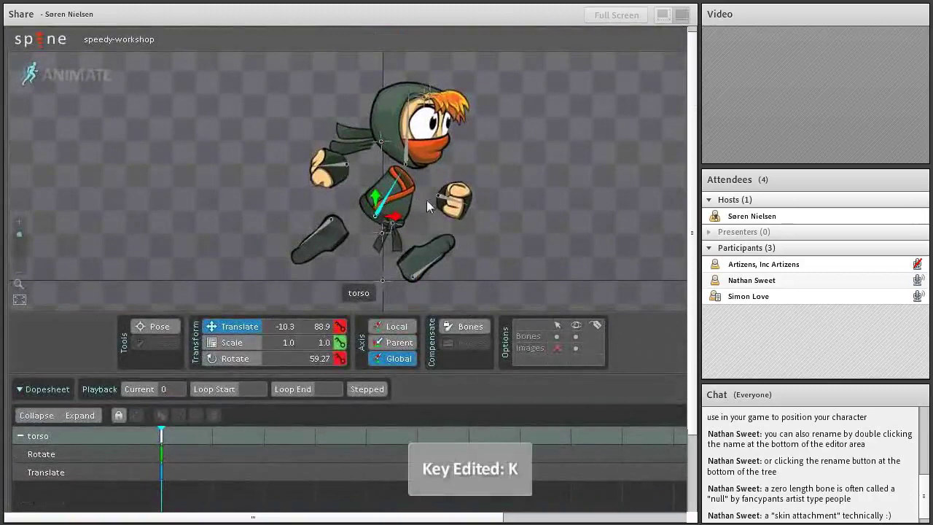
Move the right foot bone forward to a global X of about 44.3 and key the edit at frame 0
left_click(436, 272)
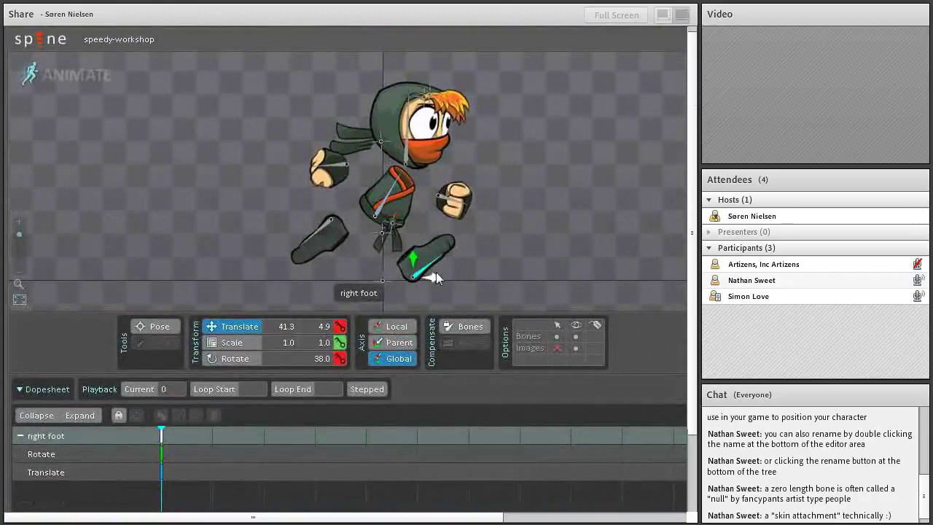
key("k")
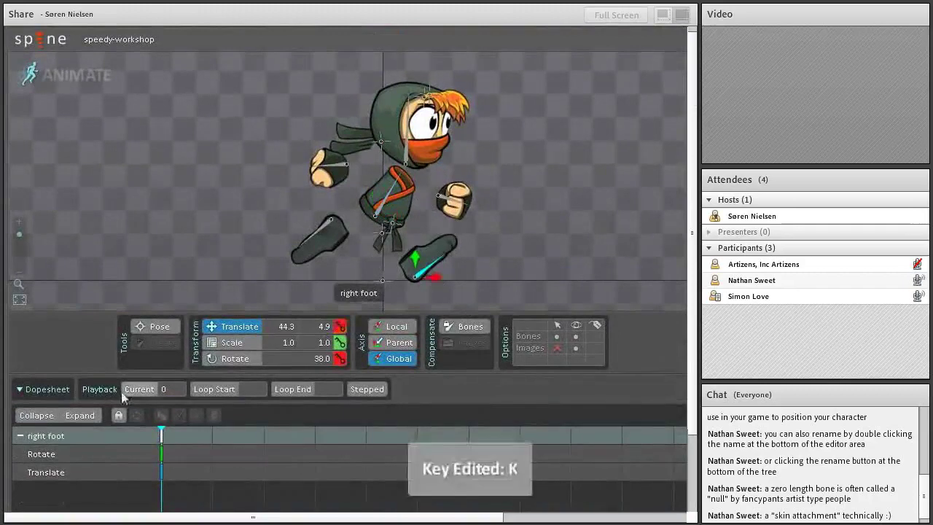
left_click_drag(38, 387, 73, 398)
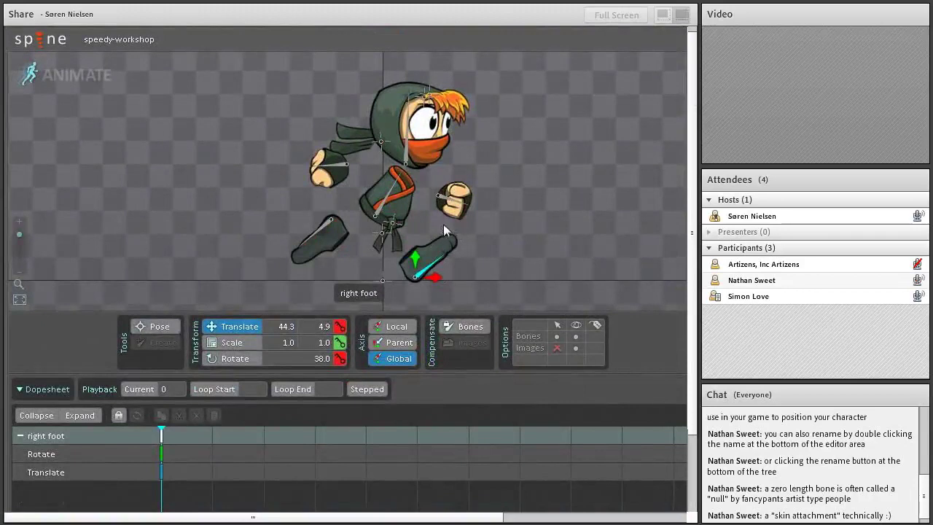
Rotate the left hand bone to about 353.51 degrees and key the edit at frame 0
left_click(445, 197)
key("c")
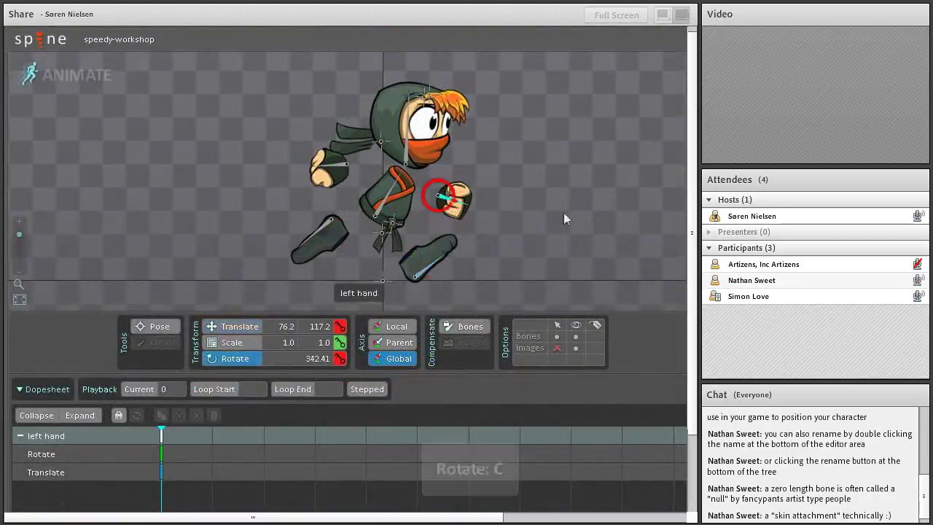
left_click_drag(563, 212, 566, 193)
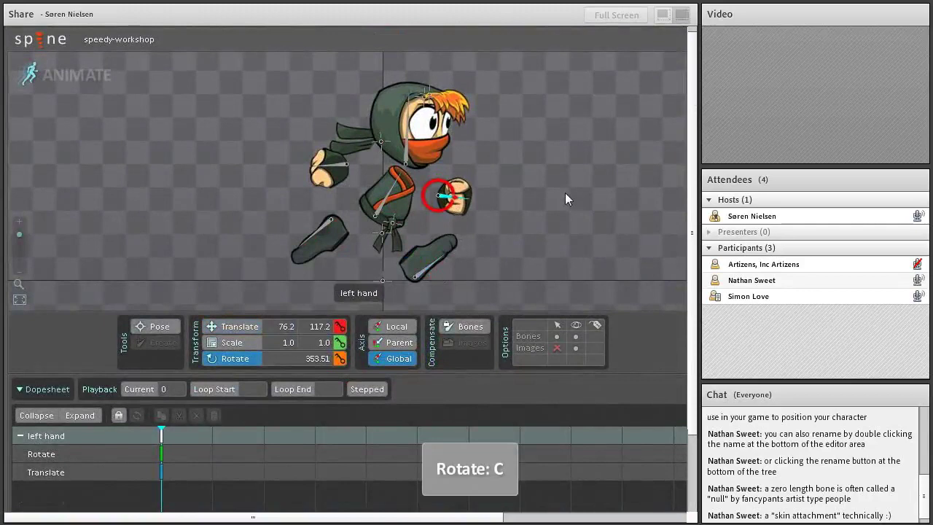
key("k")
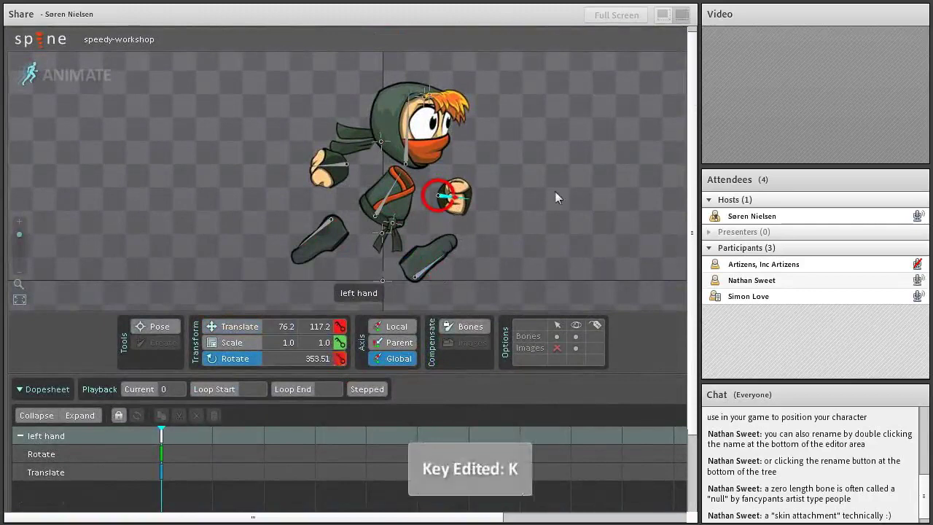
Rotate the head bone to about 89.63 degrees, translate it to about X 36.6, Y 158.3, and key the edits at frame 0
left_click(406, 153)
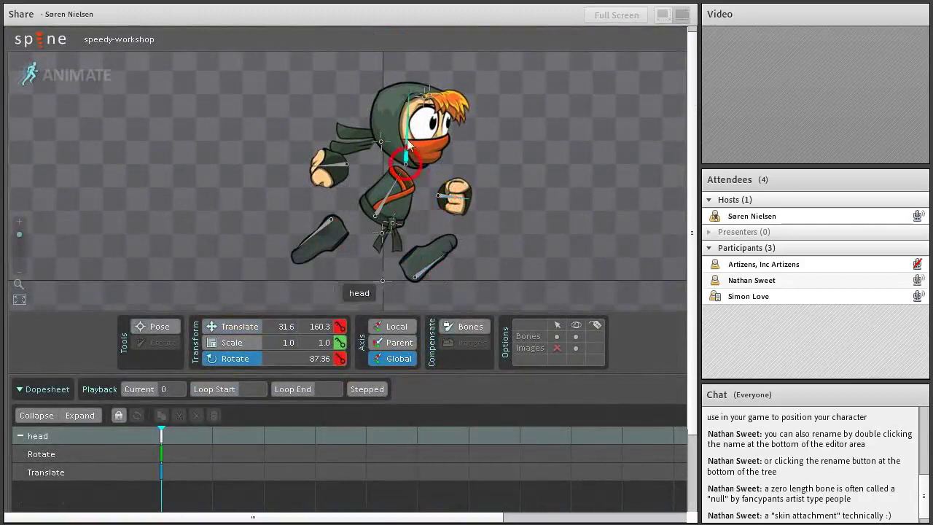
key("v")
key("c")
left_click_drag(506, 159, 504, 159)
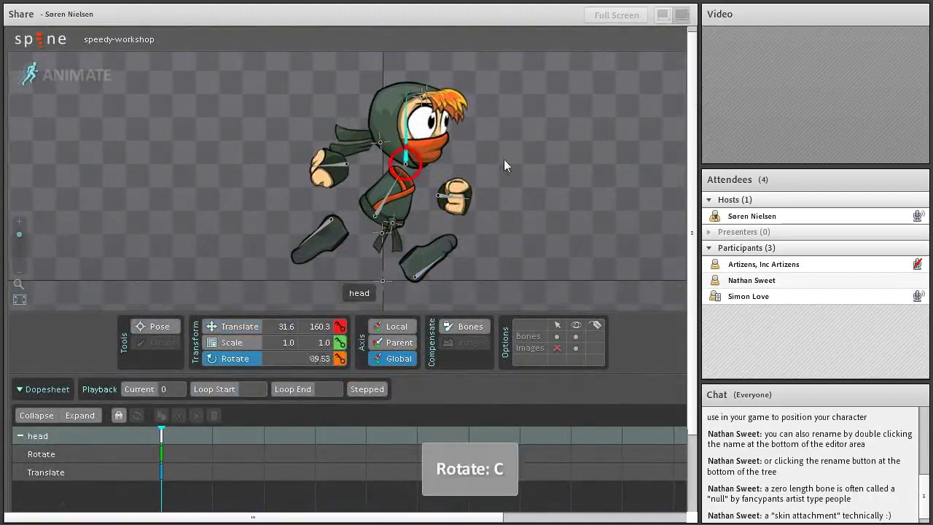
key("b")
key("v")
left_click_drag(428, 166, 410, 150)
key("k")
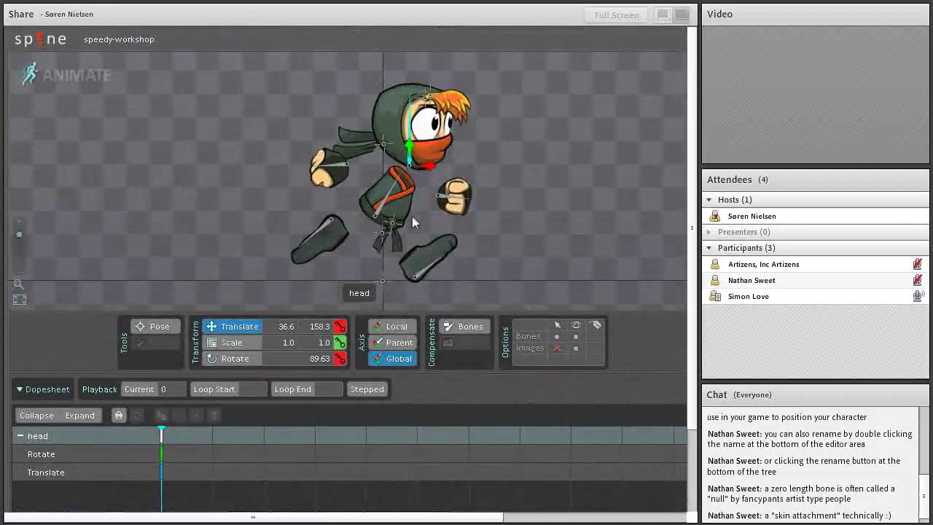
Copy every bone's frame 0 keys, paste them at frame 24, and scrub back to frame 0
left_click(168, 448)
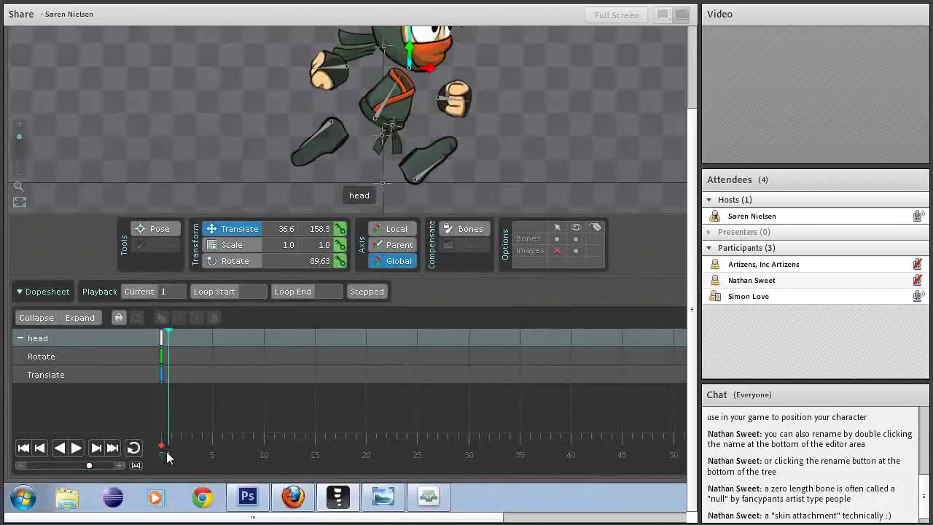
mouse_move(166, 451)
left_mouse_down()
mouse_move(408, 457)
mouse_move(322, 458)
mouse_move(408, 465)
mouse_move(402, 454)
mouse_move(155, 457)
left_mouse_up()
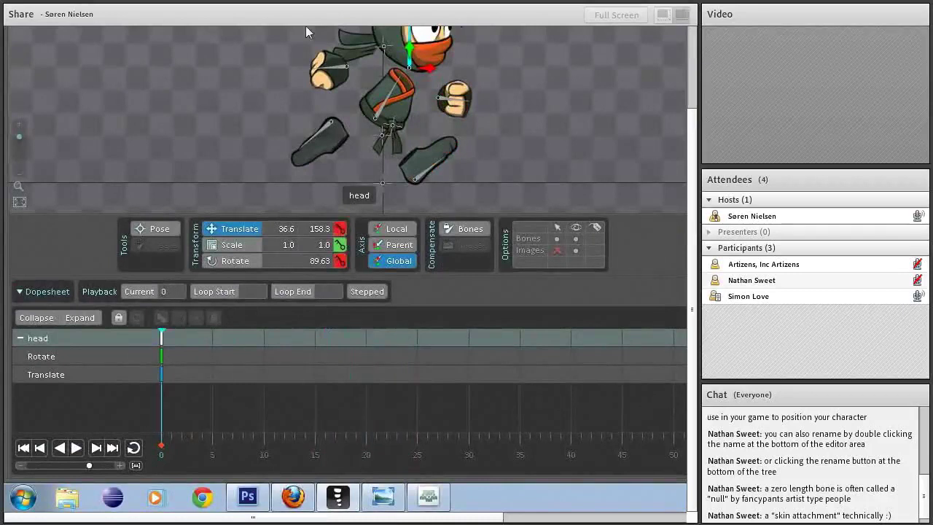
key("space")
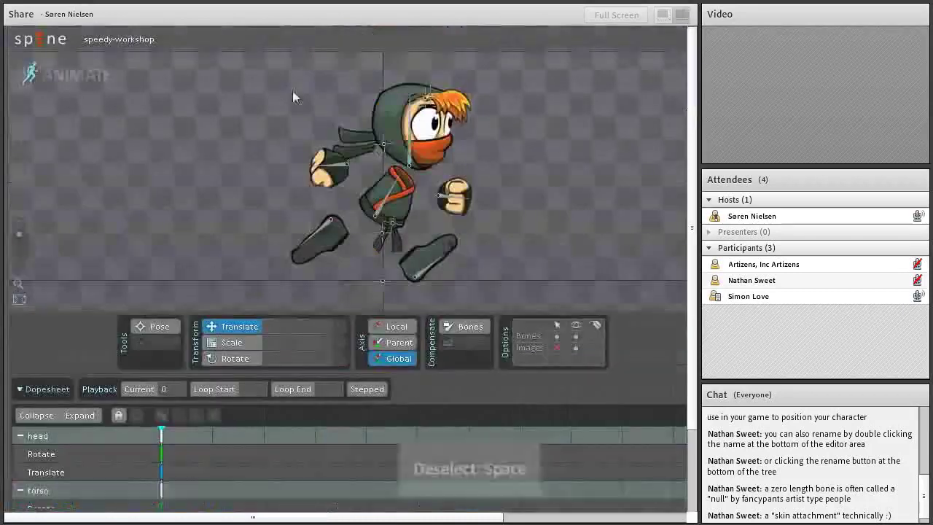
left_click(36, 415)
scroll(147, 393, "down", 3)
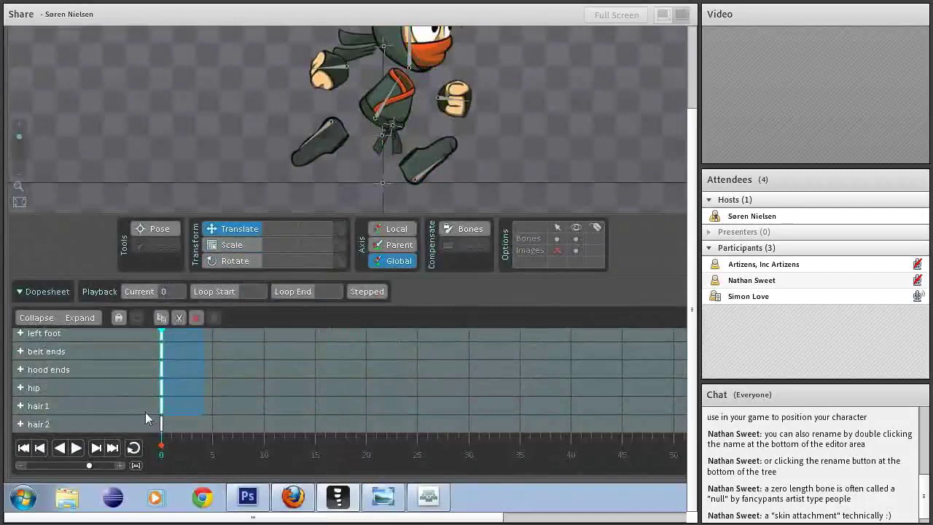
left_click(162, 319)
left_click(407, 443)
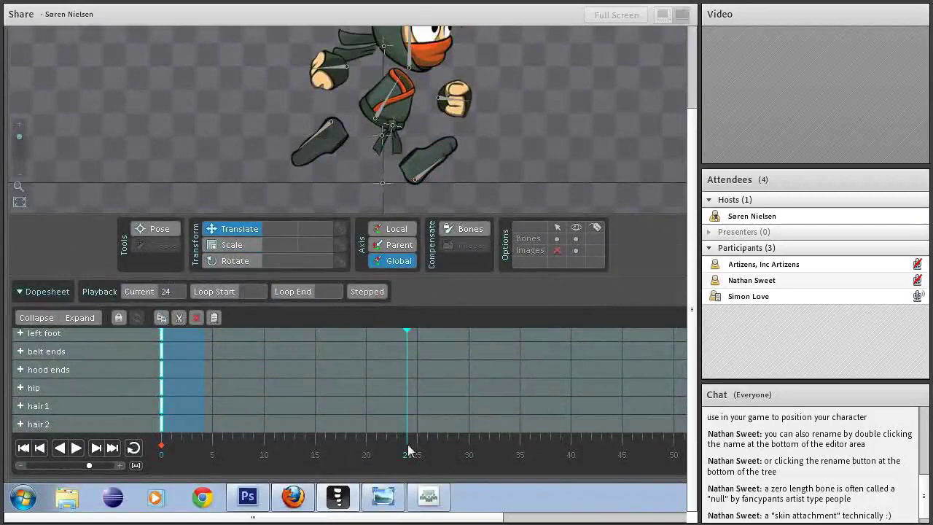
left_click(214, 319)
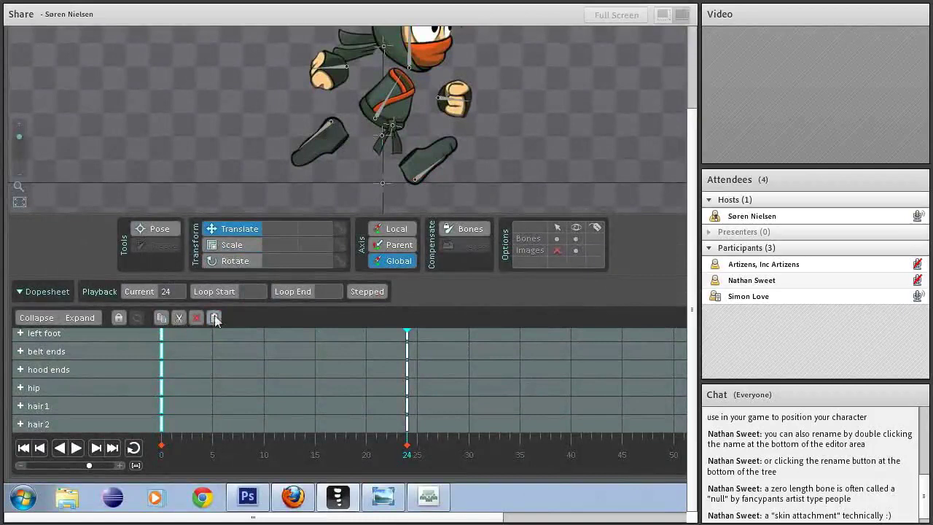
left_click_drag(377, 455, 147, 398)
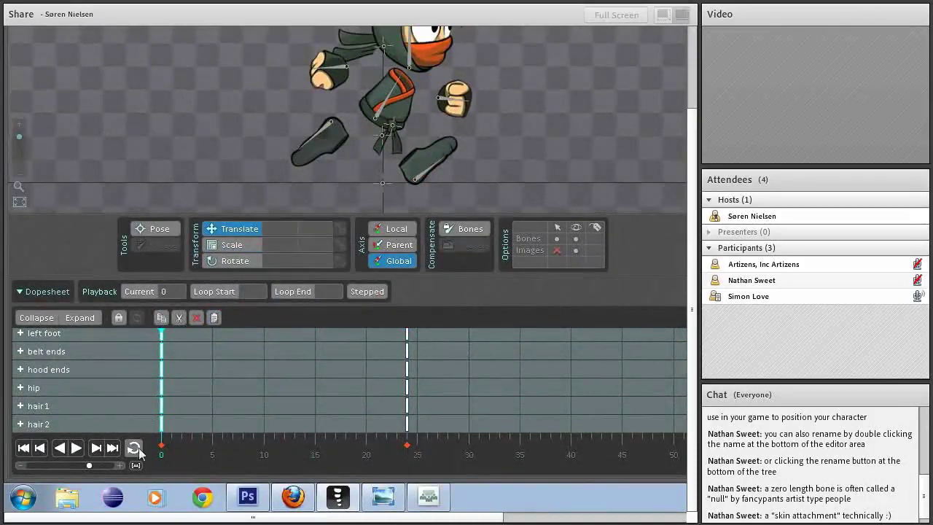
At frame 12, rotate the left foot bone to about 34.62 degrees and move it forward to about X 43.4, Y 4.3
left_click(285, 446)
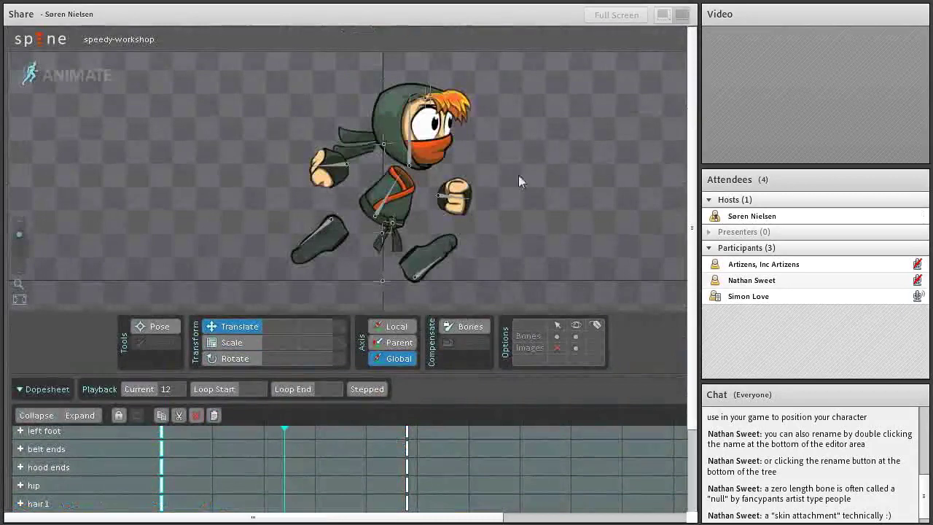
left_click(427, 269)
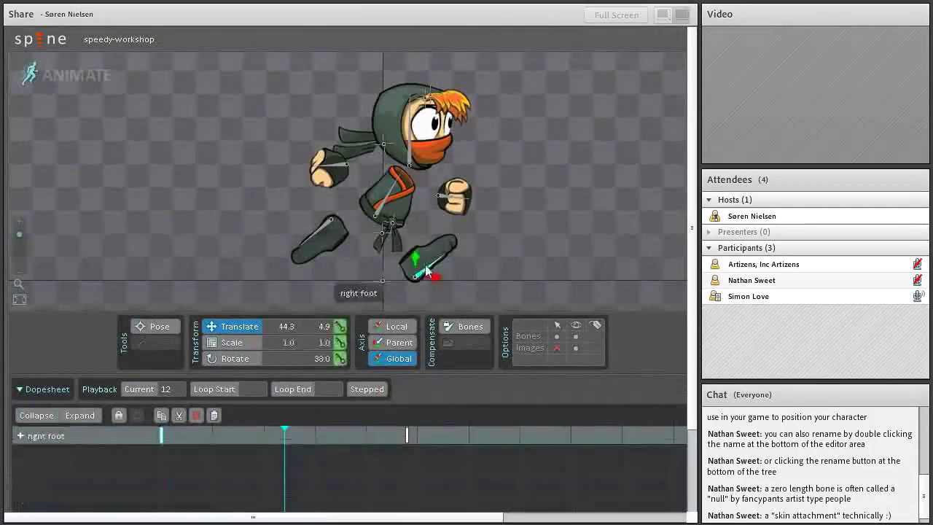
left_click(330, 221)
key("c")
left_click_drag(506, 261, 597, 235)
key("v")
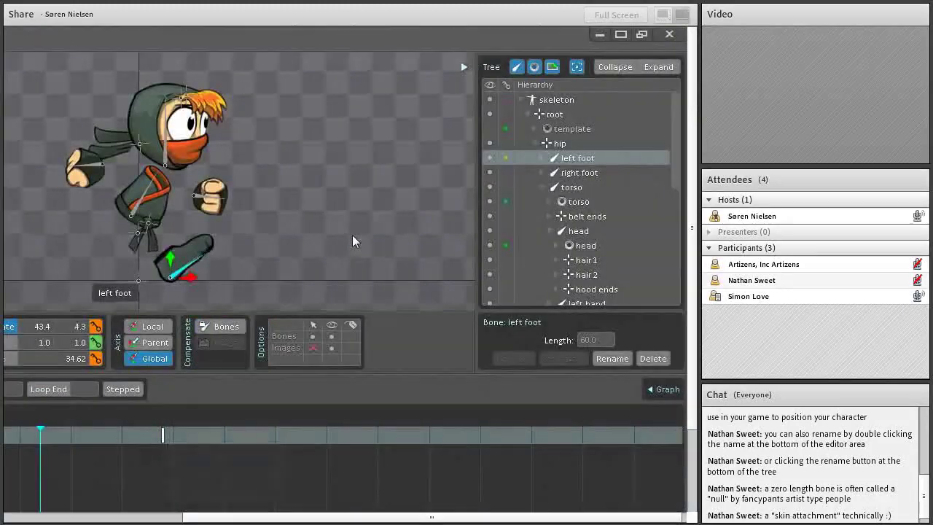
left_click(191, 260)
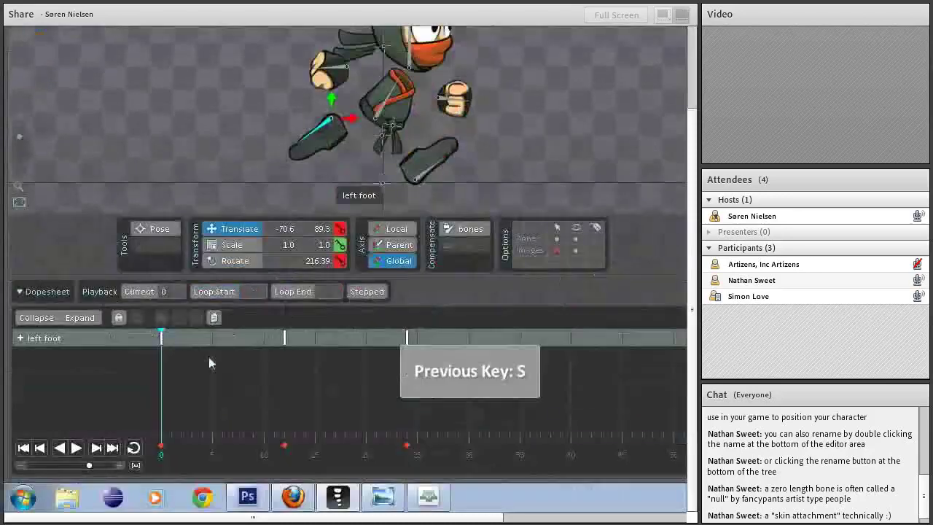
Copy the frame 0 rotate and translate keys of both feet, paste them at frame 24, and return to frame 0
left_click(160, 341)
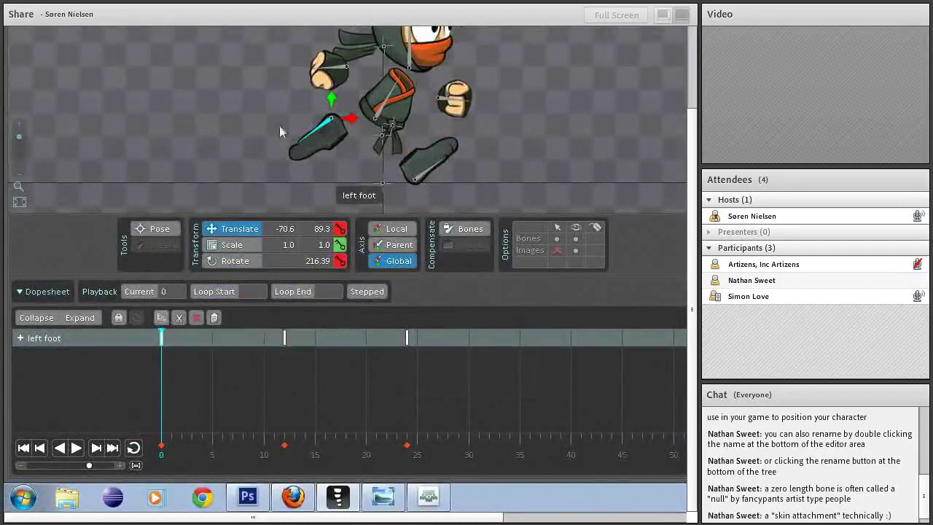
key("space")
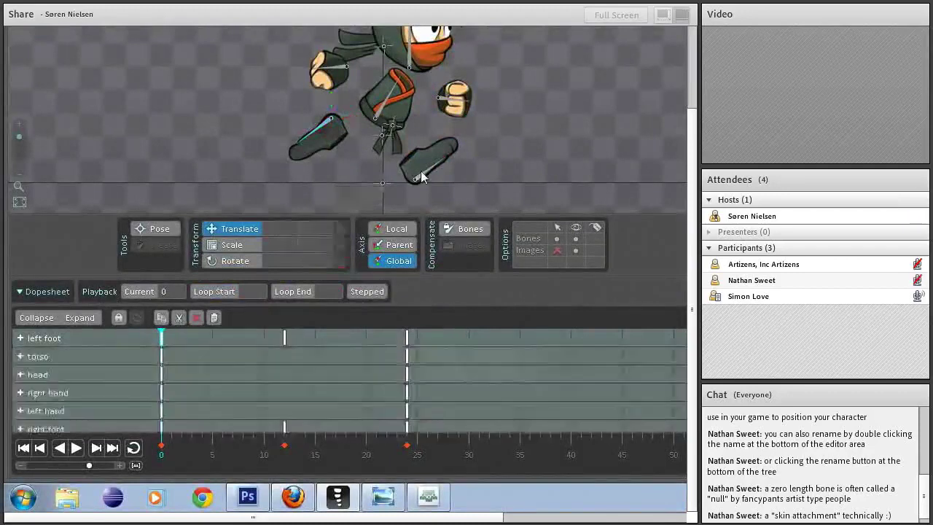
left_click(421, 171)
left_click(318, 129, "ctrl")
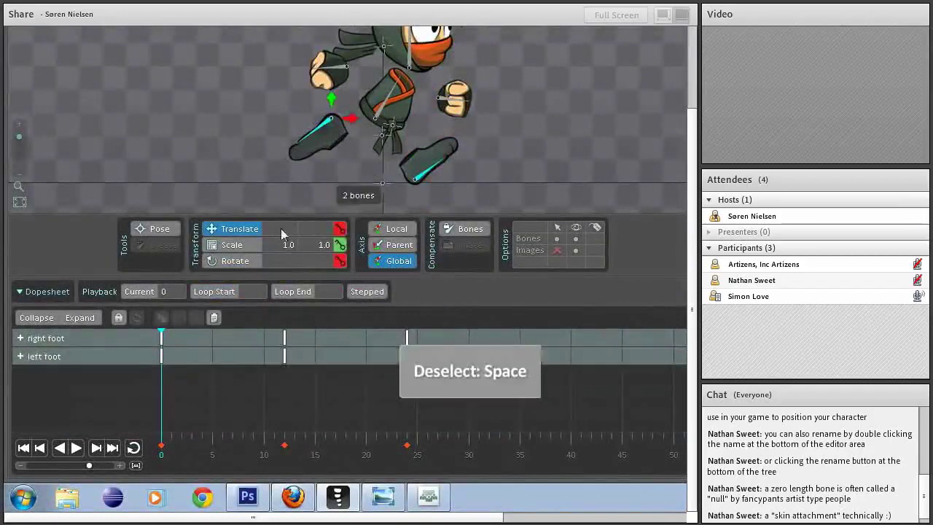
left_click(76, 317)
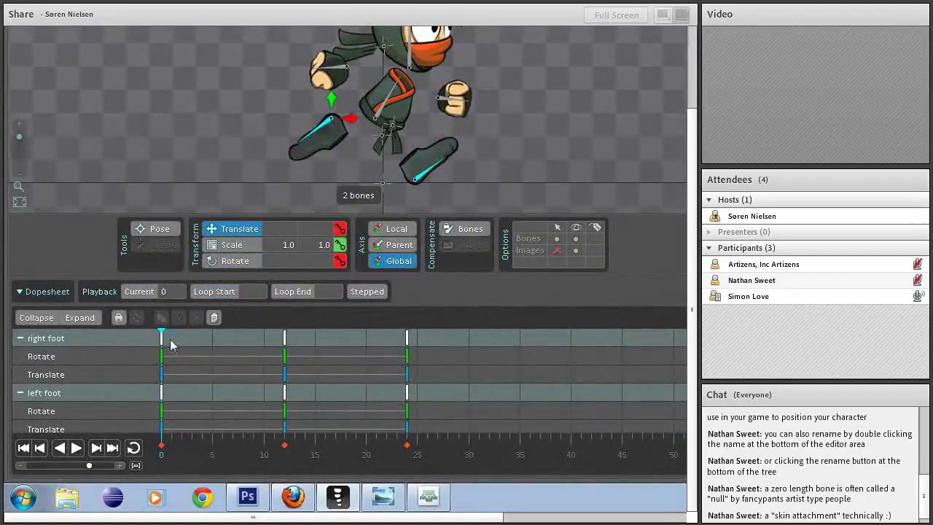
left_click_drag(170, 345, 155, 433)
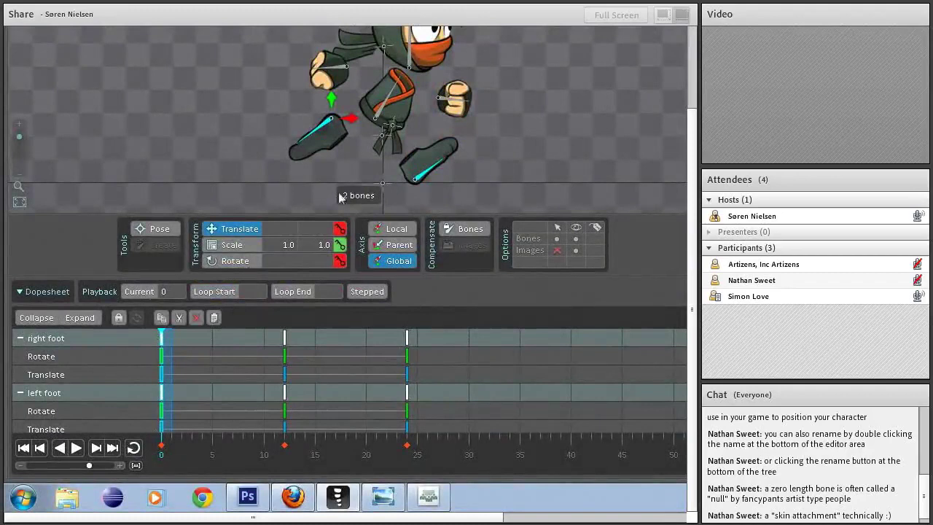
left_click(161, 317)
left_click(412, 445)
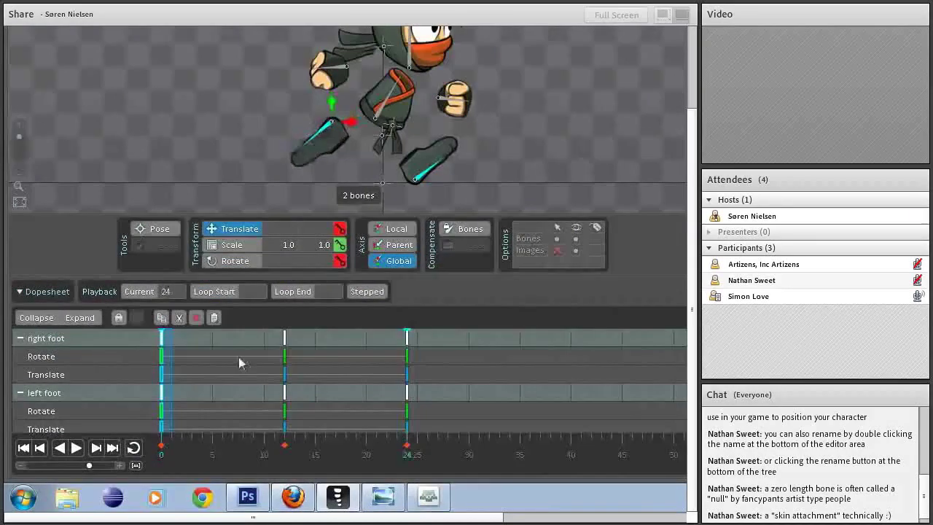
left_click(214, 318)
left_click_drag(371, 441, 136, 463)
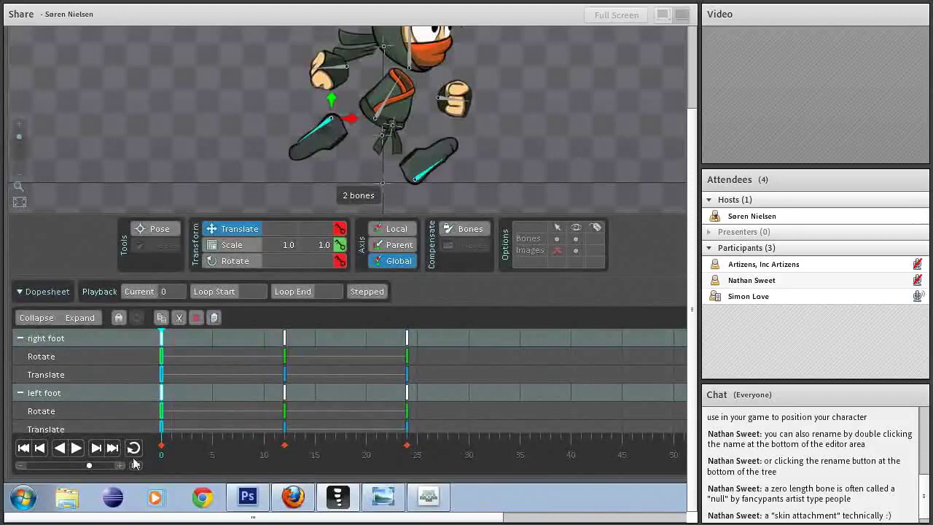
Turn on Stepped playback and scrub the first frames of the timeline
left_click(370, 292)
scroll(350, 269, "up", 3)
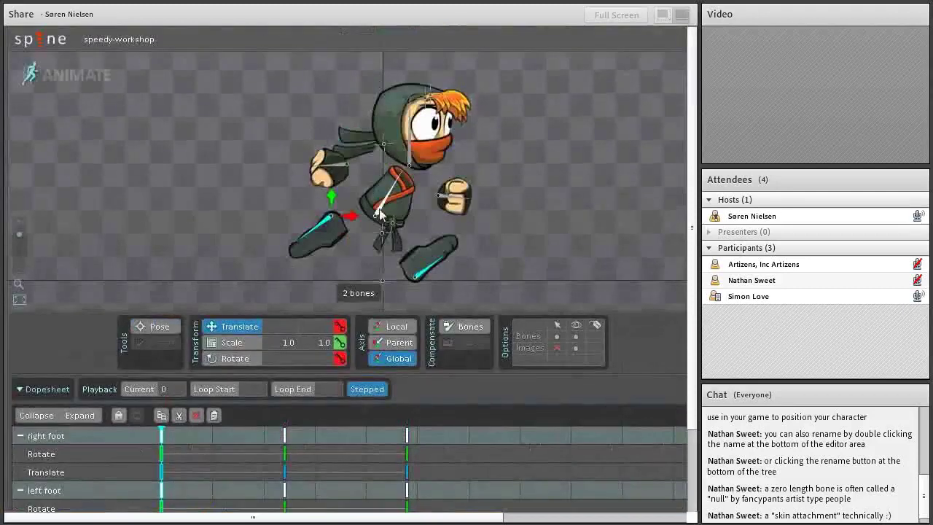
scroll(274, 452, "down", 3)
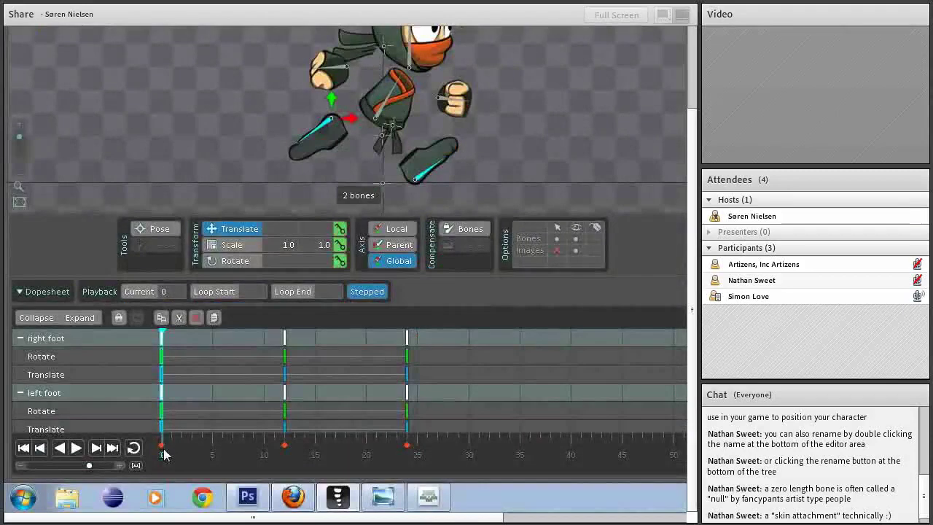
mouse_move(166, 455)
left_mouse_down()
mouse_move(373, 453)
mouse_move(160, 448)
mouse_move(289, 456)
mouse_move(161, 455)
left_mouse_up()
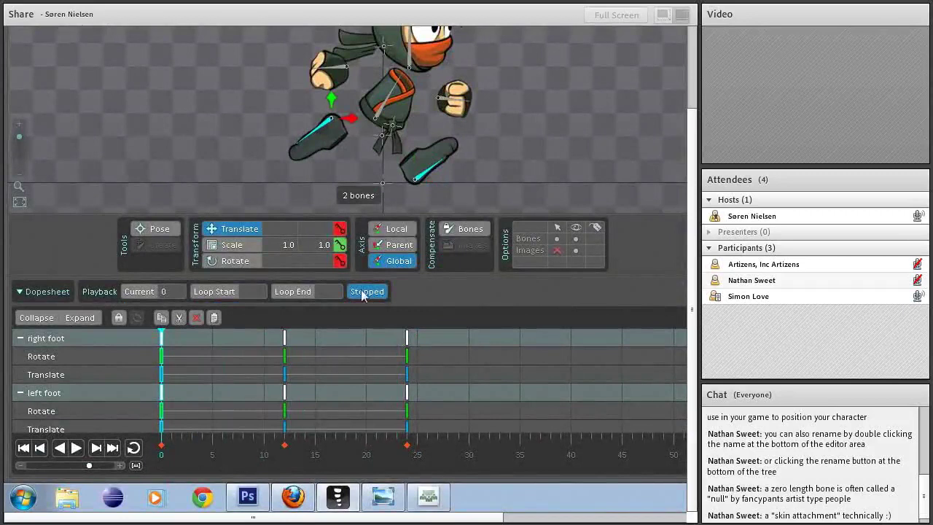
left_click(184, 457)
left_click_drag(186, 458, 159, 457)
At frame 4, rotate the right foot bone to about 358.68 degrees, move it to about X 11.3, Y 4.9, and key it
left_click(205, 447)
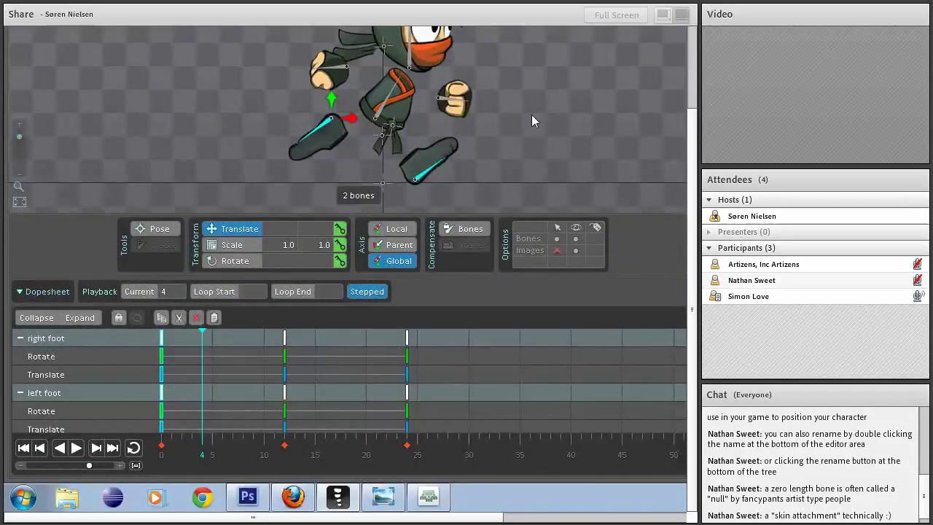
key("c")
left_click(416, 275)
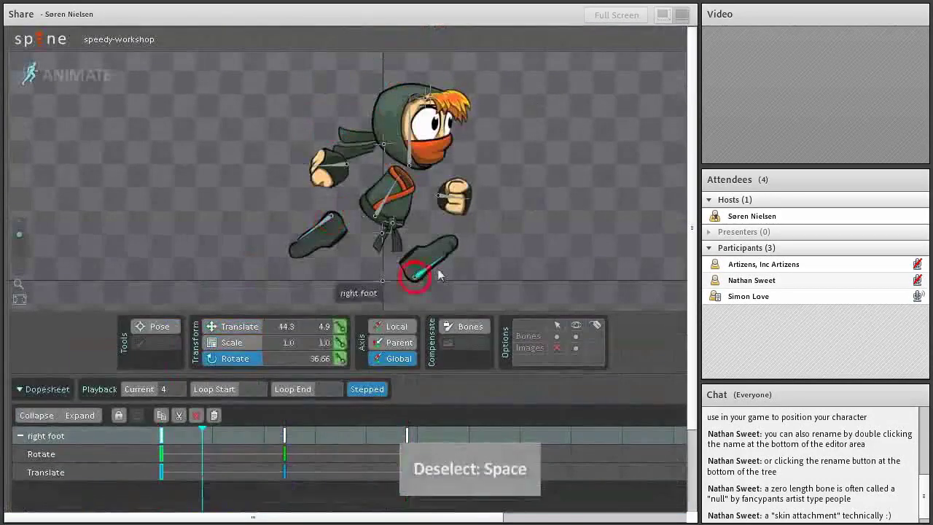
key("c")
left_click_drag(440, 275, 412, 275)
key("v")
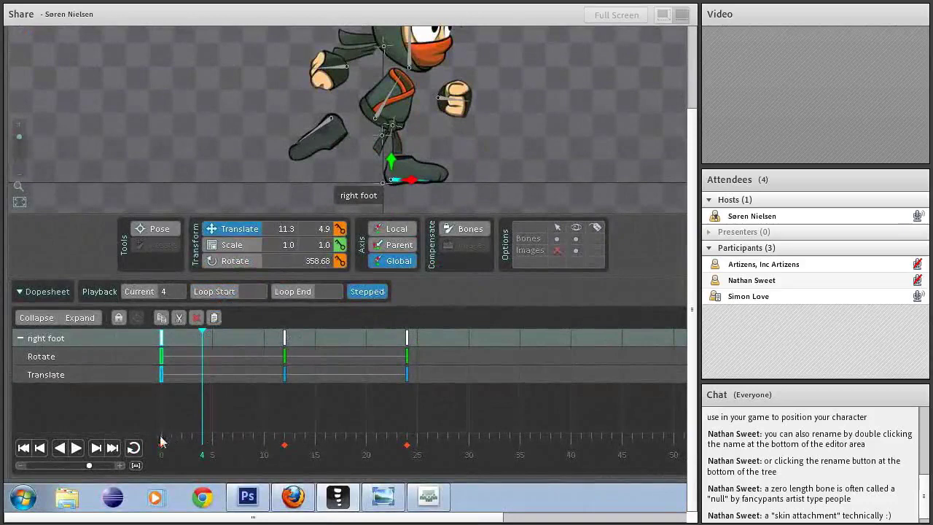
key("k")
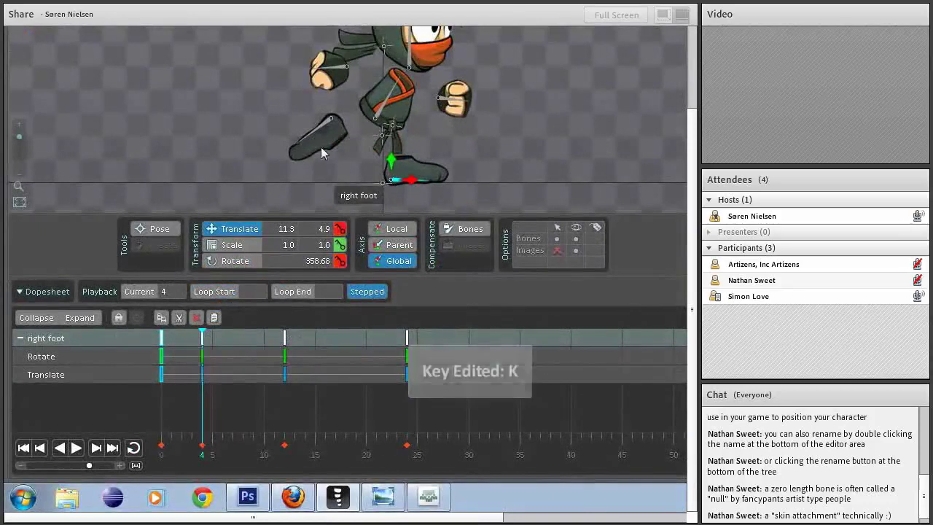
Rotate the left foot bone to about 270.57 degrees, move it to about X -42.6, Y 79.3, and key it at frame 4
left_click(323, 129)
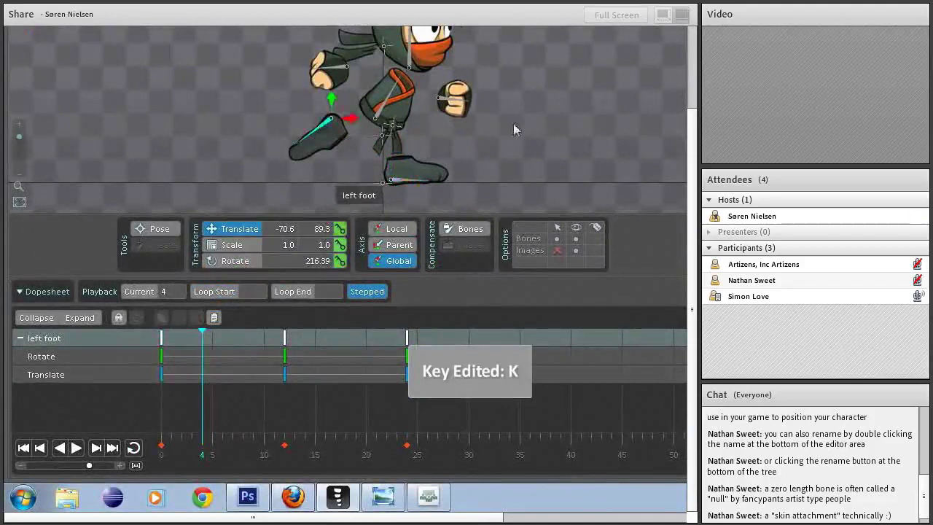
key("c")
left_click_drag(514, 130, 562, 67)
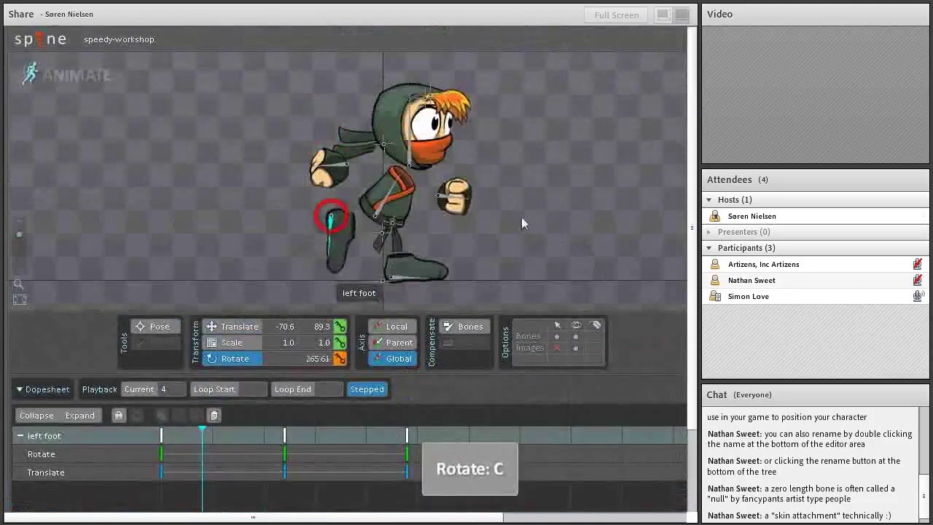
left_click_drag(521, 217, 544, 220)
key("v")
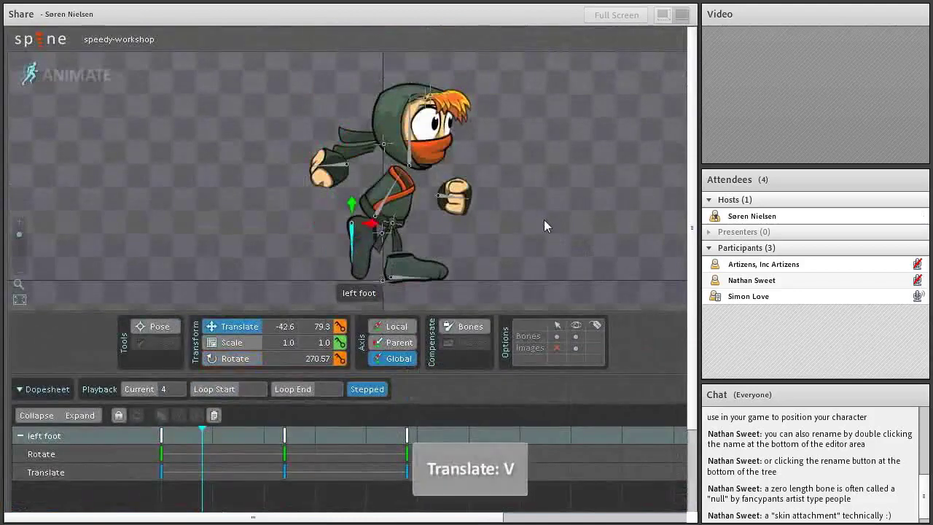
key("k")
Raise the torso bone to about Y 109.9, rotate it to about 64.71 degrees, and key it at frame 4
left_click(381, 210)
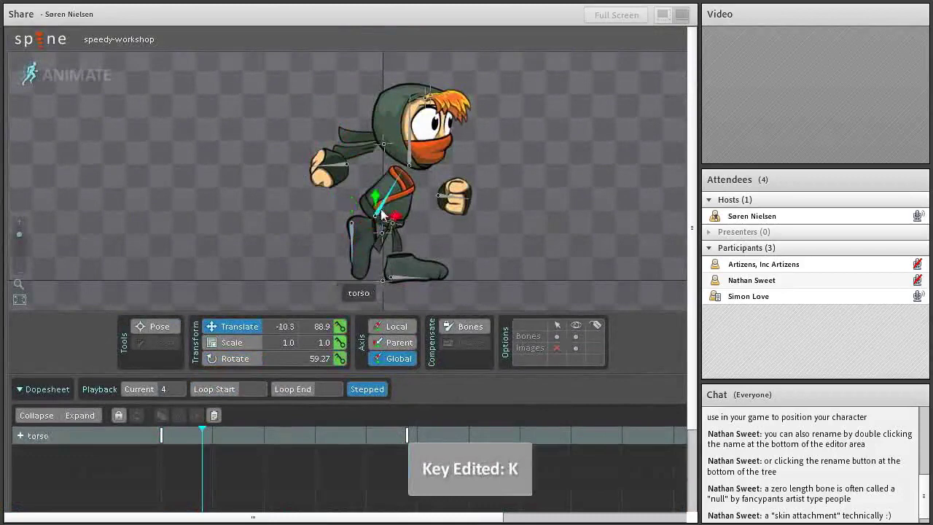
key("v")
left_click_drag(384, 205, 378, 186)
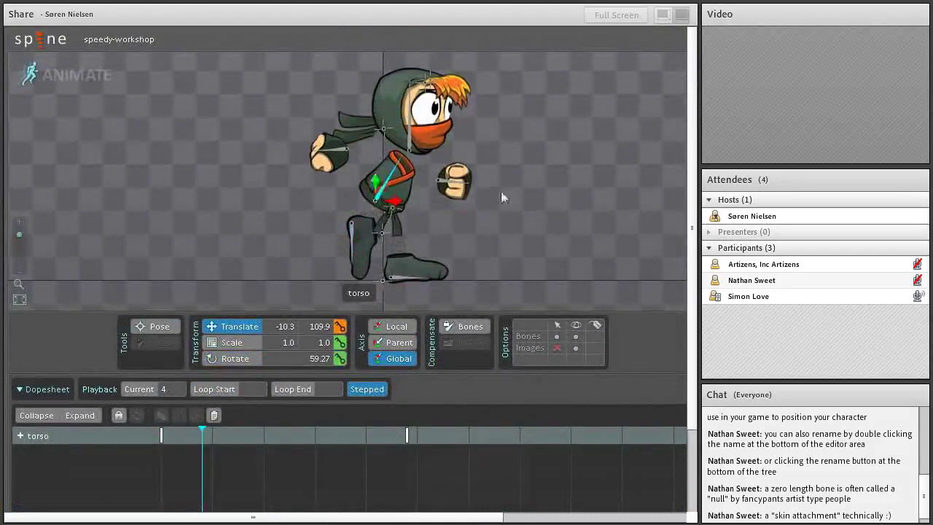
key("c")
left_click_drag(500, 191, 545, 193)
key("k")
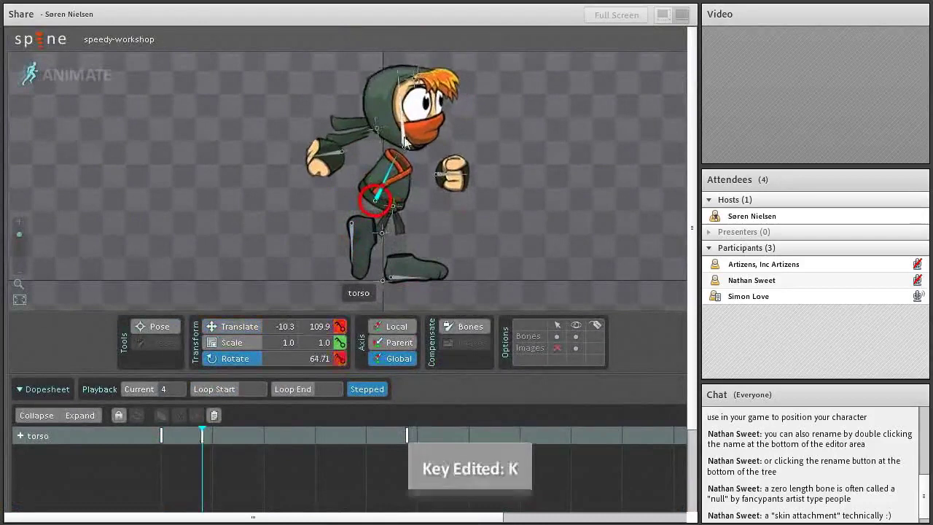
Rotate the head bone to about 87.6 degrees, move it to about X 29.8, Y 187.4, and key it at frame 4
left_click(445, 109)
left_click_drag(504, 120, 514, 137)
key("v")
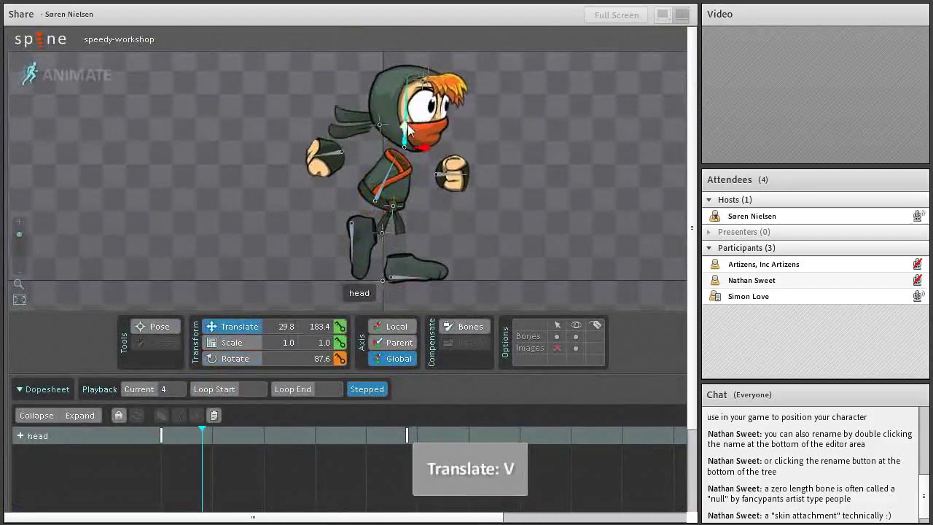
left_click_drag(408, 124, 406, 122)
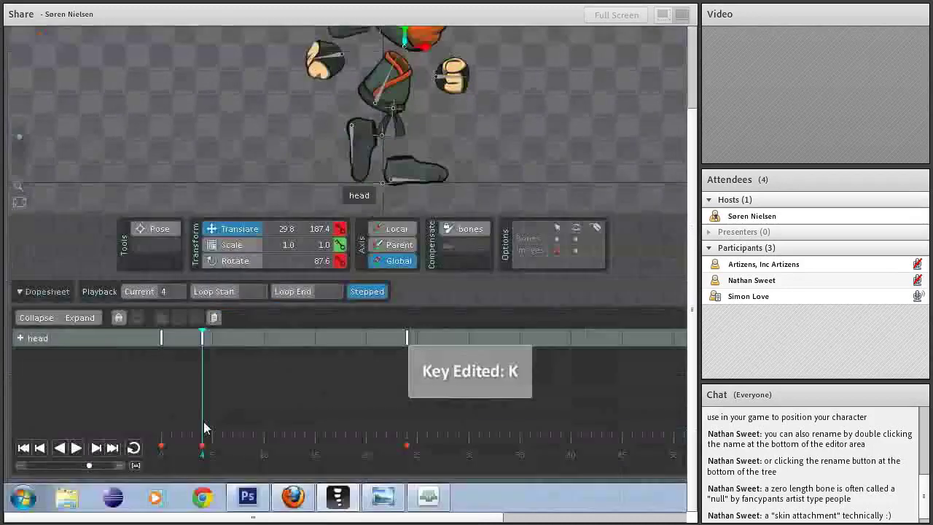
Move the right foot bone to about X 7.3, Y 4.9 at frame 4 and key it
mouse_move(202, 452)
left_mouse_down()
mouse_move(169, 452)
mouse_move(209, 458)
mouse_move(162, 452)
mouse_move(202, 452)
left_mouse_up()
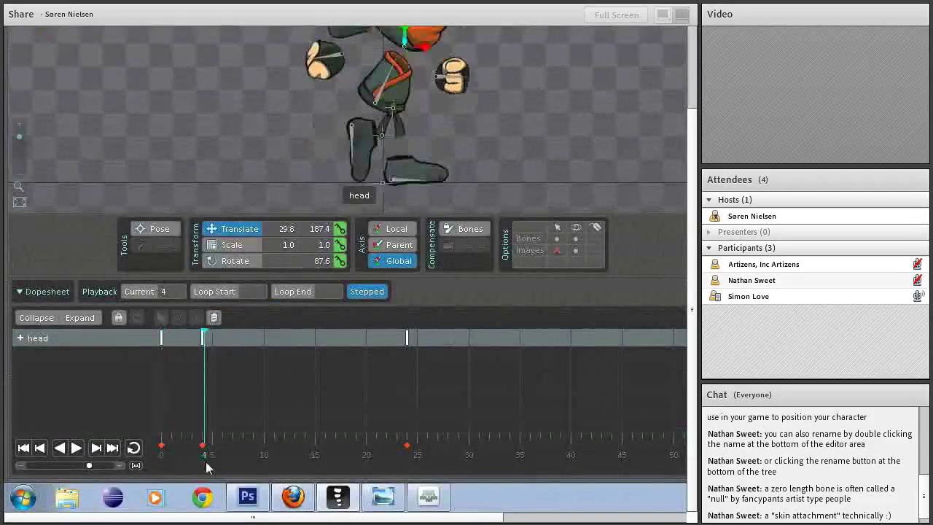
left_click(407, 179)
left_click_drag(411, 182, 410, 179)
key("k")
At frame 8, move the right foot to about X -63.7, and pose the left foot at about X 12.4, Y 43.3, rotated to 329.32 degrees
left_click_drag(218, 437, 245, 460)
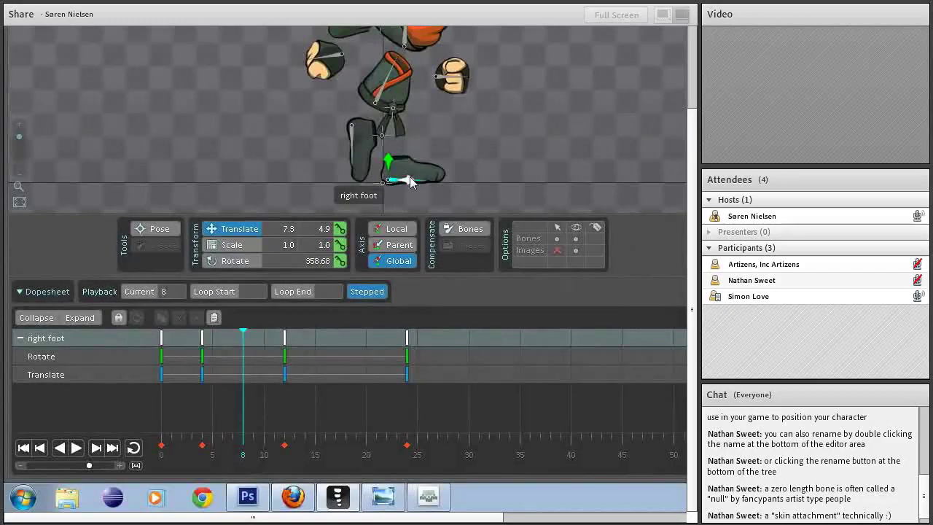
left_click_drag(410, 181, 358, 180)
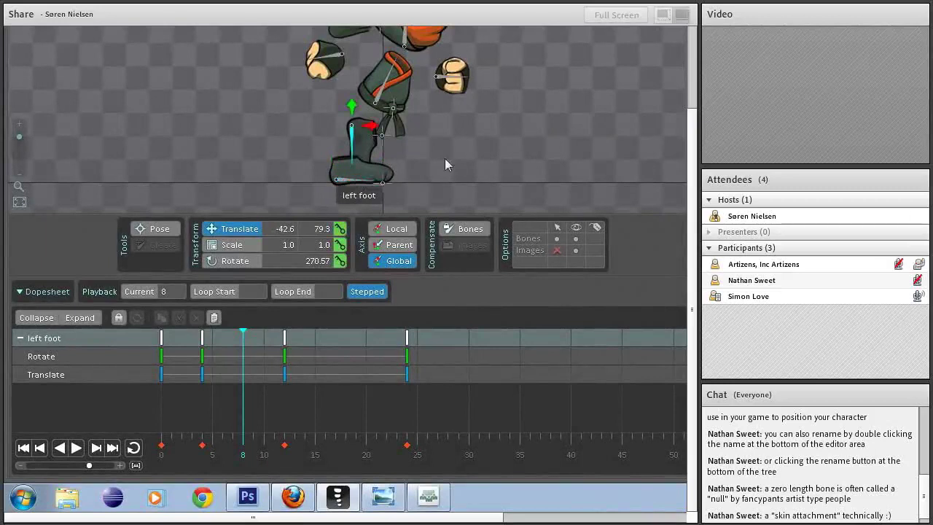
key("c")
left_click_drag(446, 158, 491, 84)
key("v")
left_click_drag(489, 140, 521, 135)
key("c")
key("v")
key("c")
key("v")
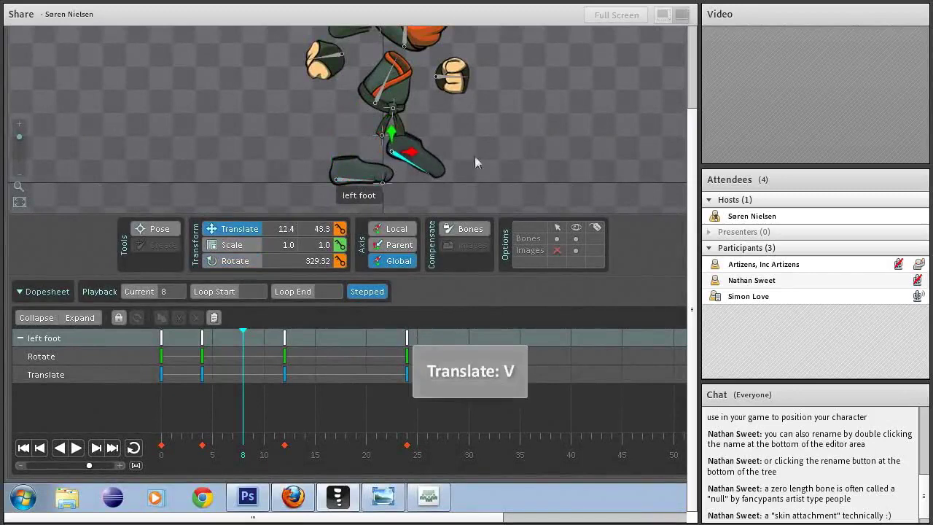
Key the new right foot and left foot poses at frame 8
left_click(353, 181)
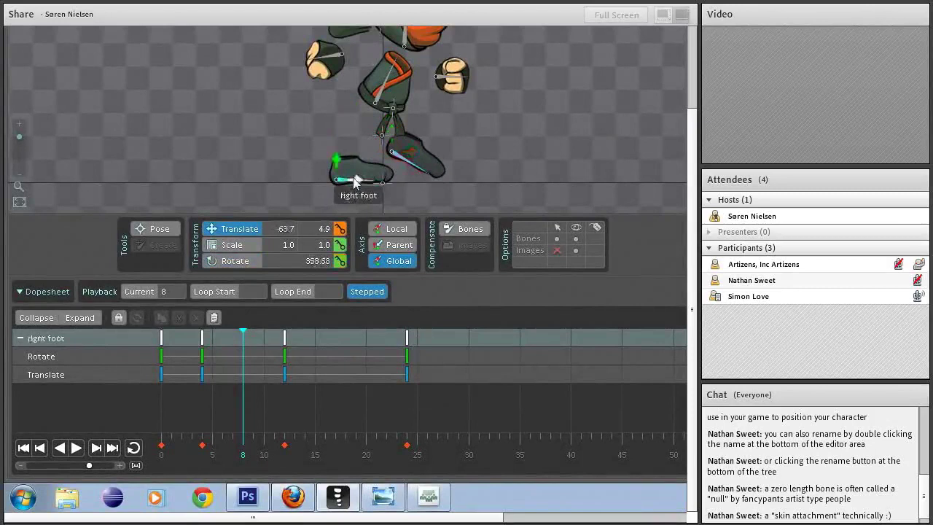
key("k")
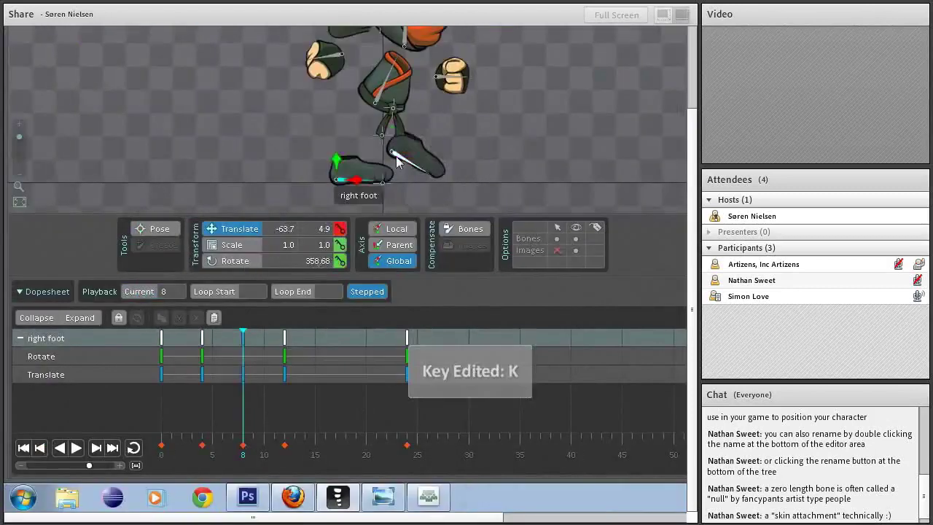
left_click(157, 157)
left_click_drag(162, 452, 244, 454)
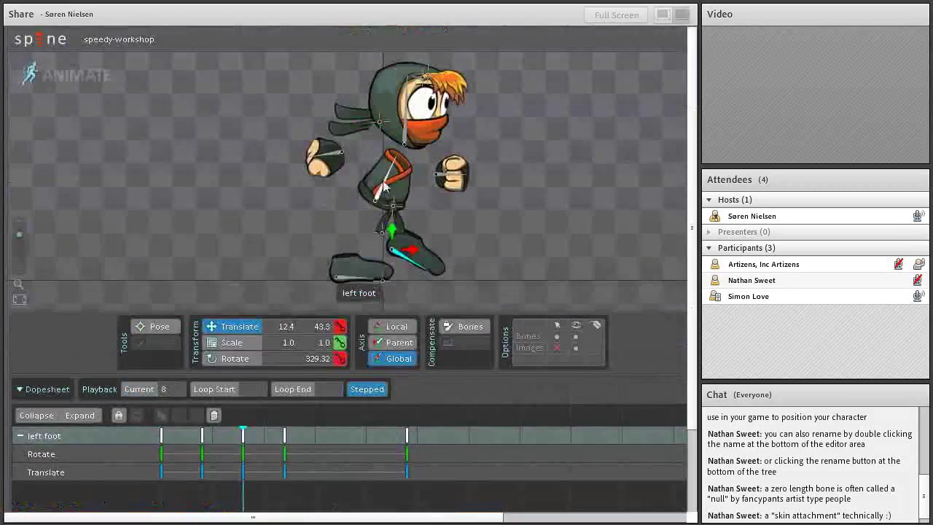
Raise the torso bone to about Y 126.9 and rotate it to about 83.05 degrees at frame 8
left_click(376, 183)
key("v")
left_click_drag(376, 184, 376, 171)
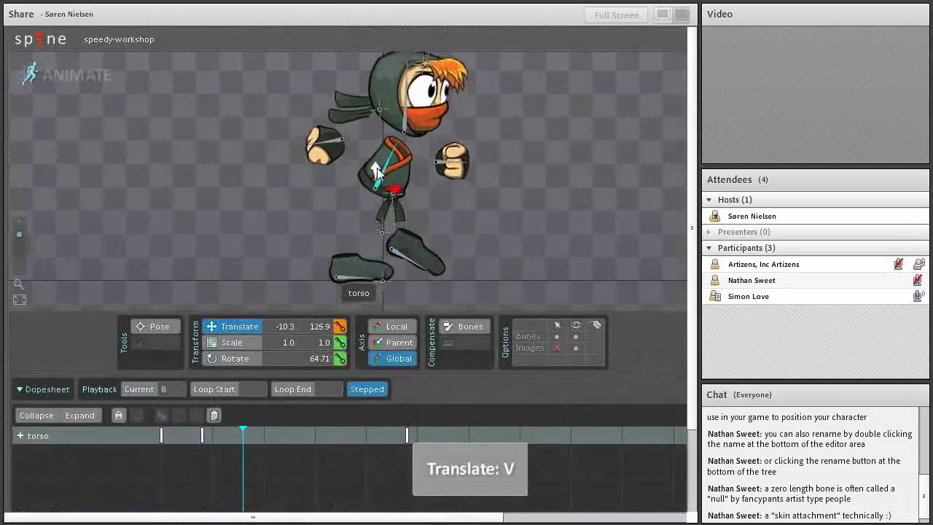
key("c")
left_click_drag(475, 204, 476, 171)
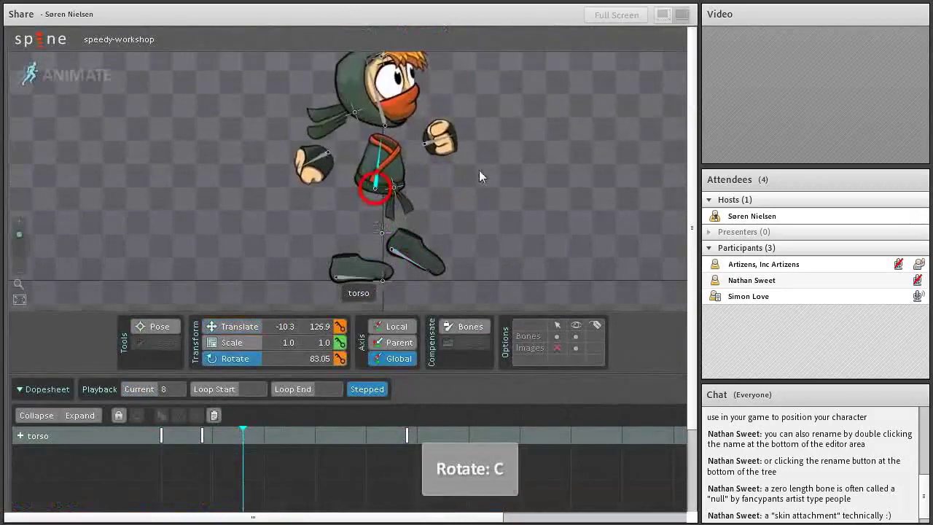
Rotate the head bone to about 89.53 degrees, lower the torso to about Y 120.9, and key the edits at frame 8
left_click(380, 102)
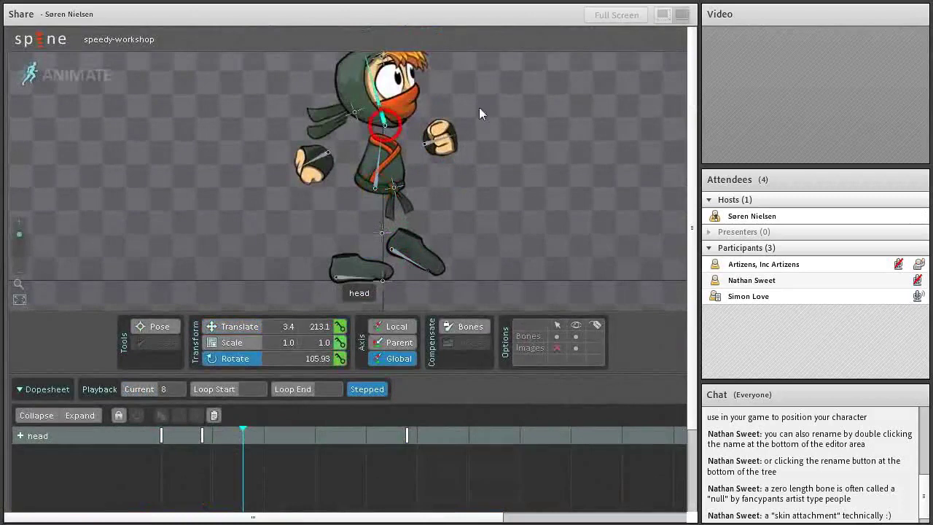
left_click_drag(479, 107, 515, 135)
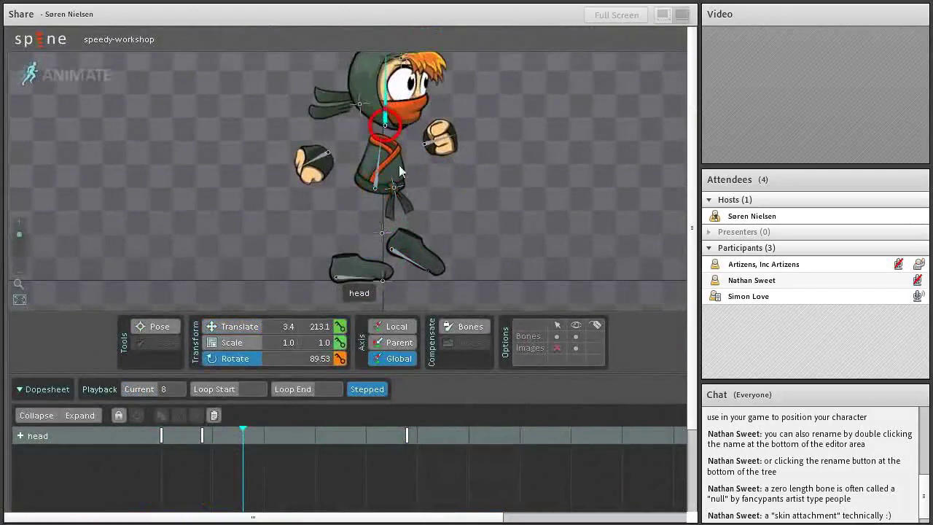
left_click(378, 169)
key("v")
left_click_drag(378, 167, 378, 171)
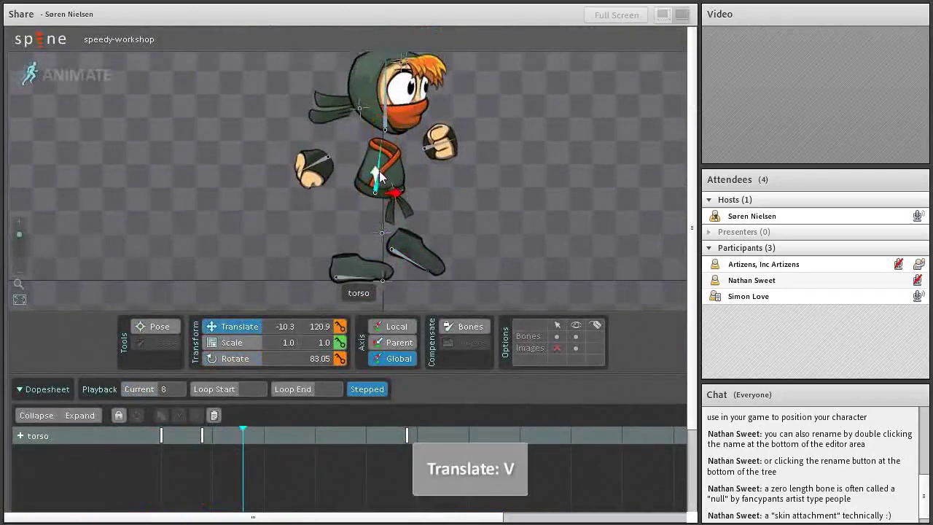
key("k")
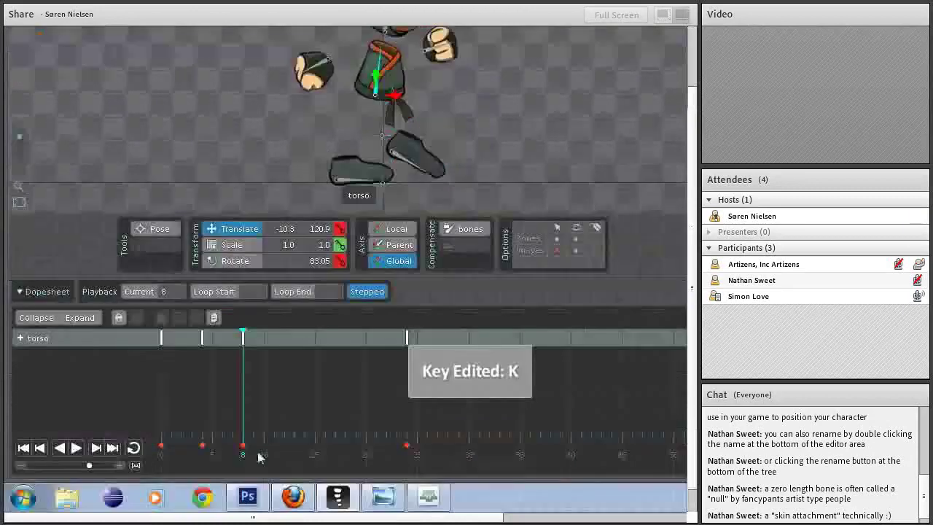
Switch the right foot's slot image to right-foot-bent01 at frame 8
mouse_move(244, 452)
left_mouse_down()
mouse_move(178, 451)
mouse_move(245, 454)
mouse_move(243, 446)
left_mouse_up()
left_click(374, 172)
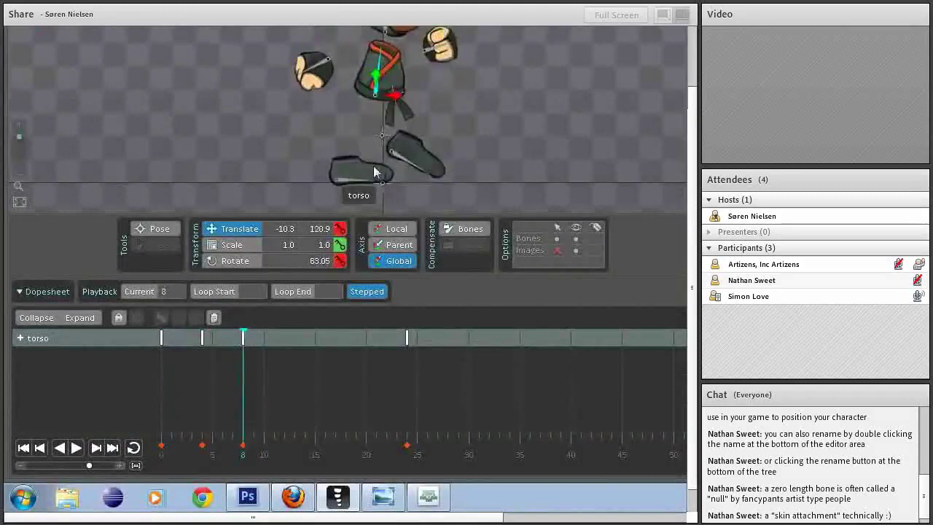
left_click(356, 185)
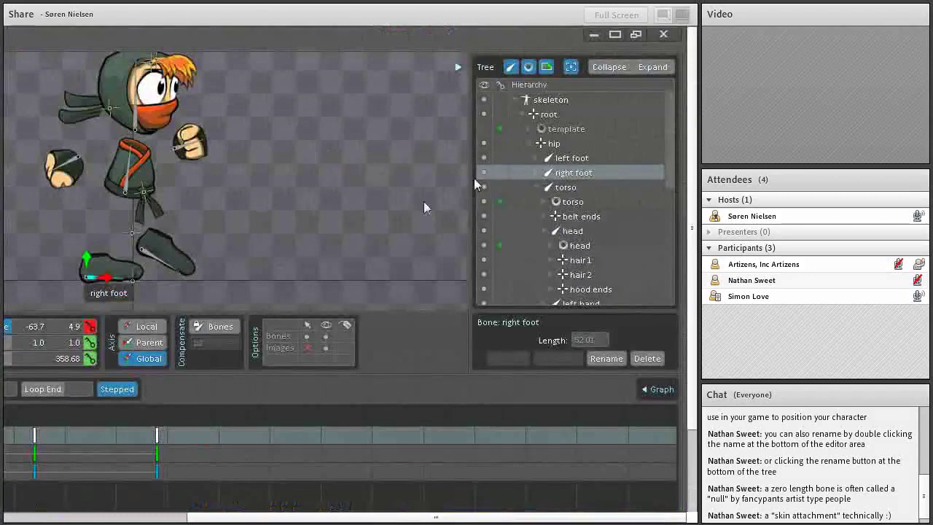
left_click(537, 173)
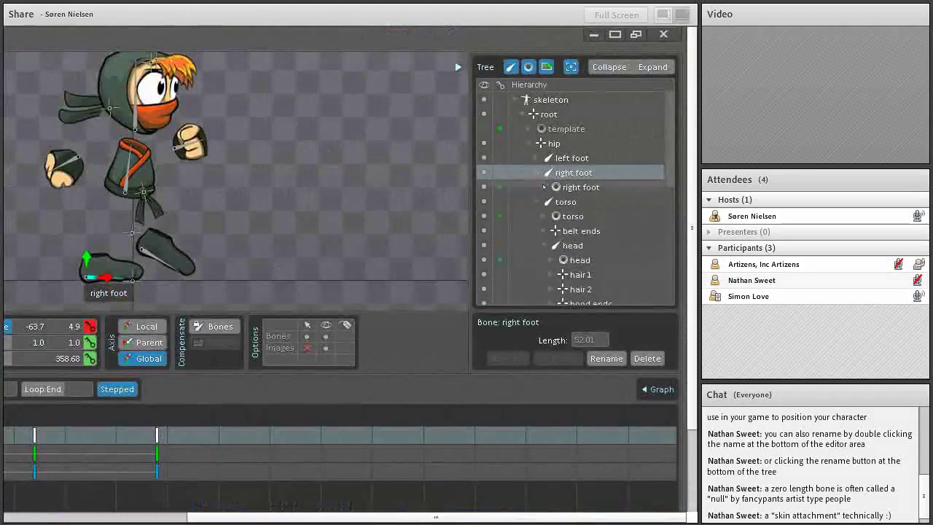
mouse_move(512, 233)
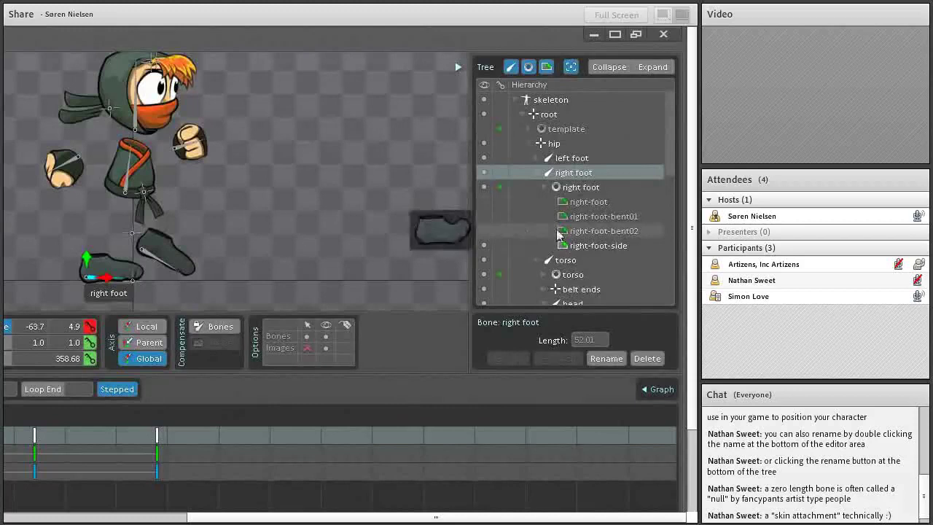
mouse_move(552, 172)
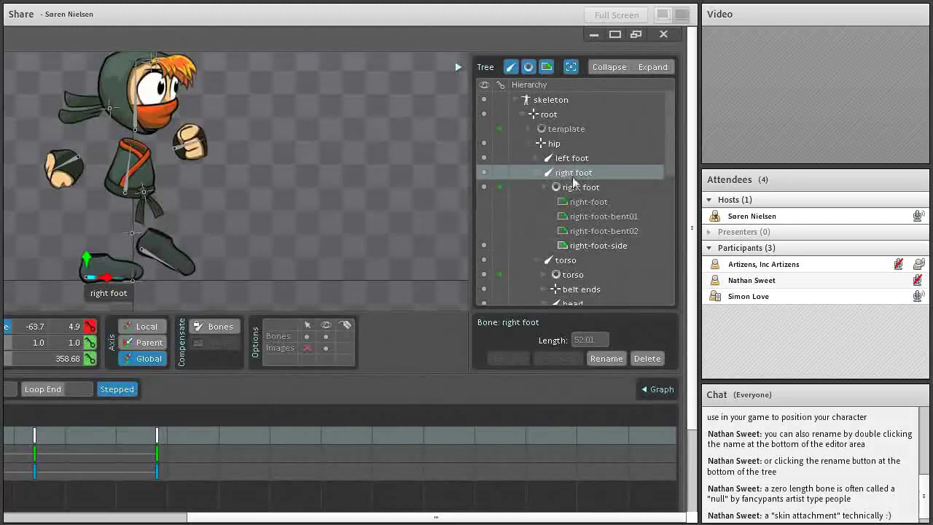
mouse_move(587, 233)
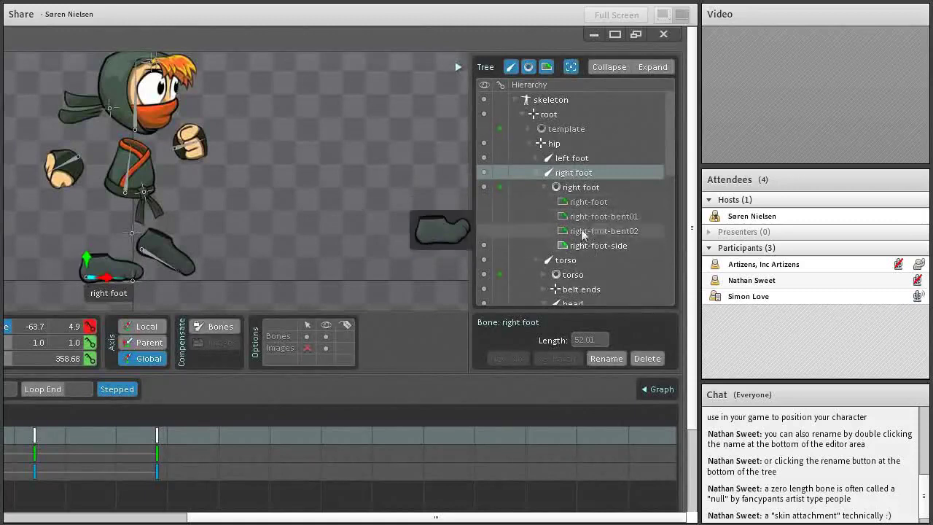
left_click(485, 216)
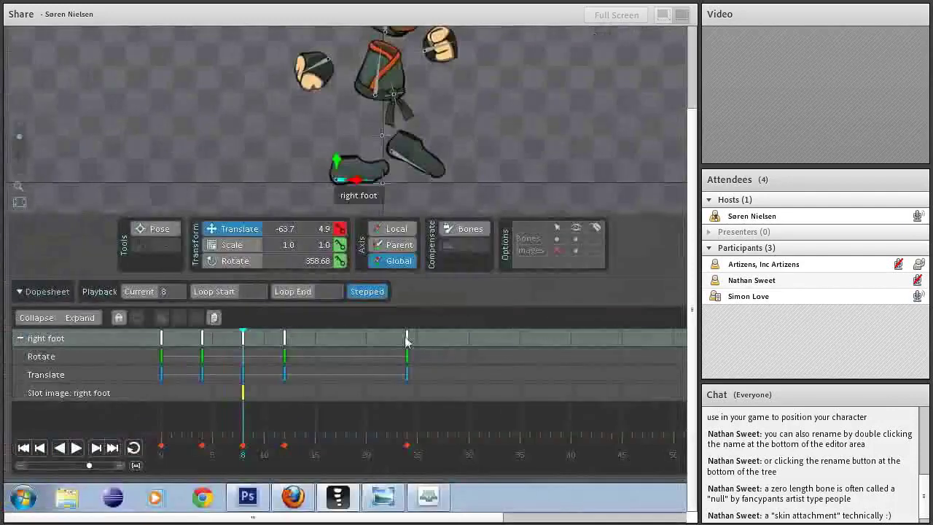
Key the right foot's regular slot image at frame 0
left_click(243, 394)
left_click(203, 454)
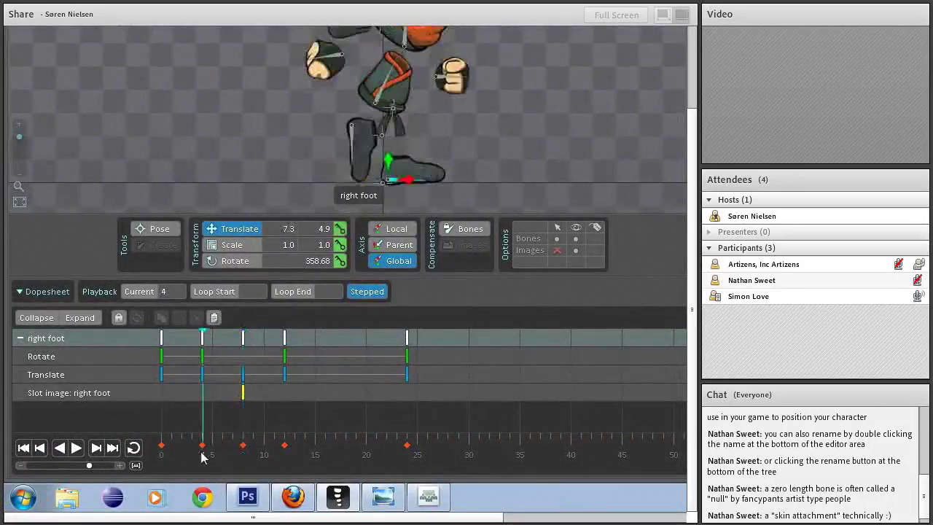
left_click(151, 455)
mouse_move(156, 458)
left_mouse_down()
mouse_move(199, 455)
mouse_move(145, 466)
left_mouse_up()
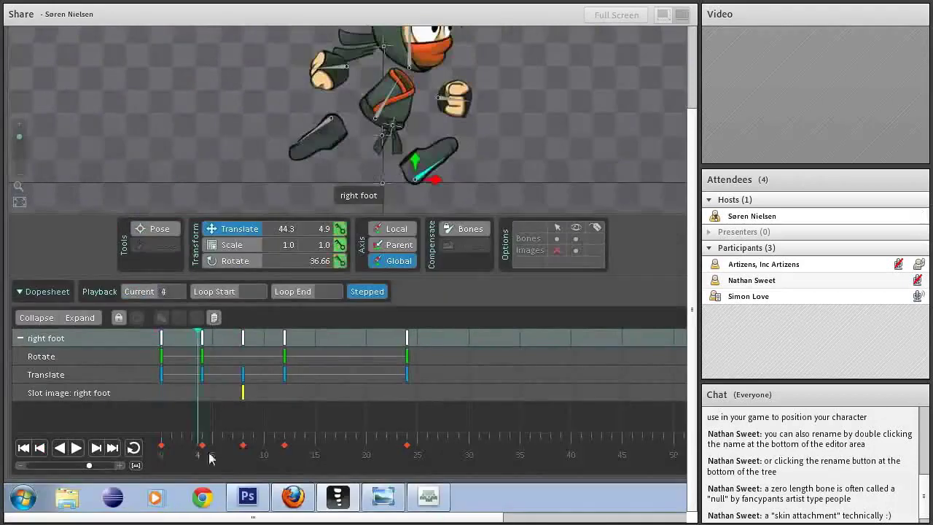
mouse_move(210, 458)
left_mouse_down()
mouse_move(239, 450)
mouse_move(245, 461)
mouse_move(210, 463)
left_mouse_up()
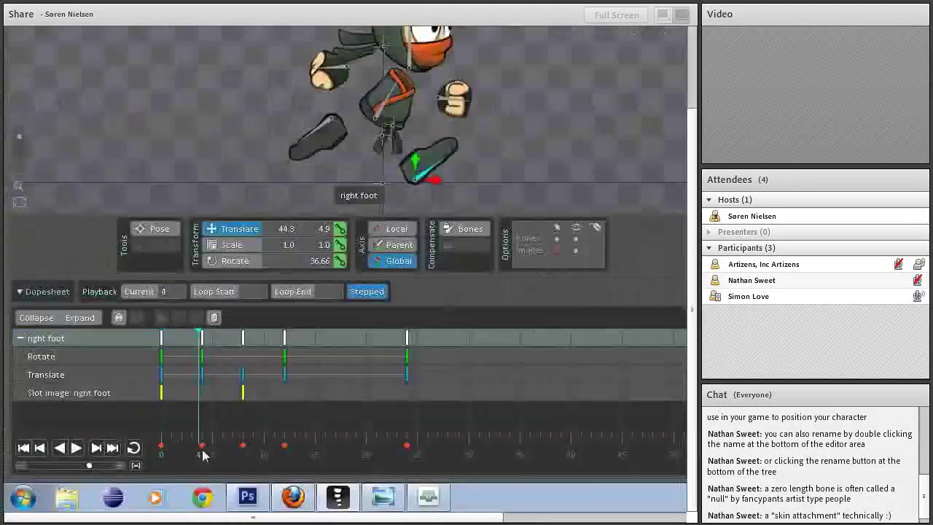
At frame 8, rotate the right foot bone to about 327.92 degrees, raise it to about Y 26.9, and key it
left_click_drag(202, 448, 244, 452)
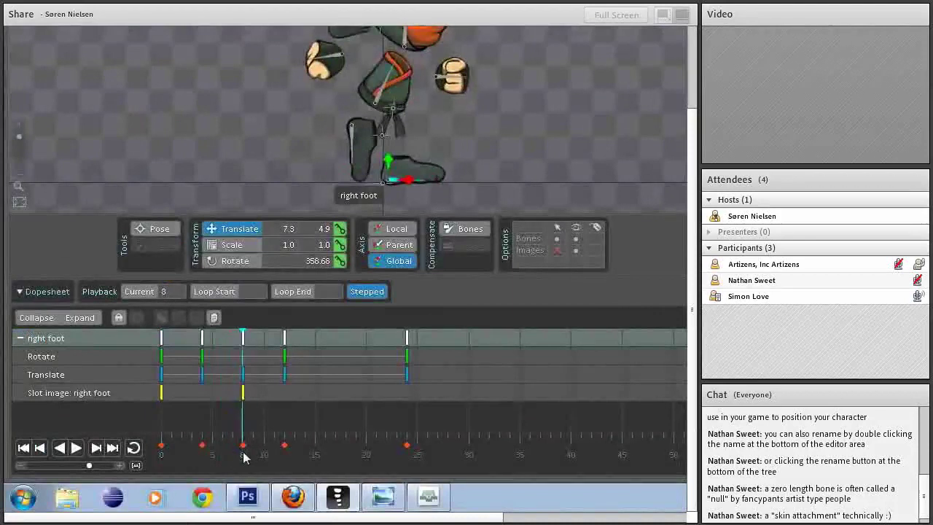
left_click_drag(414, 178, 363, 178)
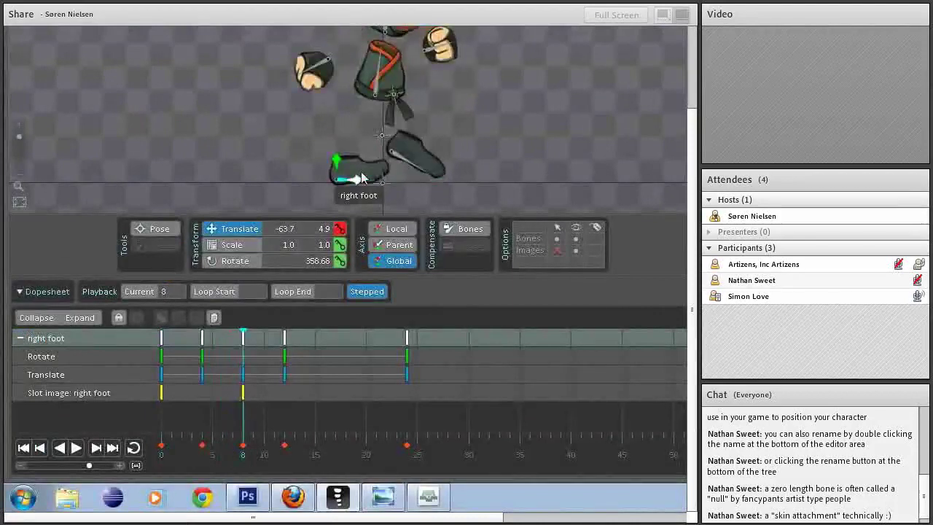
key("c")
left_click_drag(362, 275, 336, 242)
key("v")
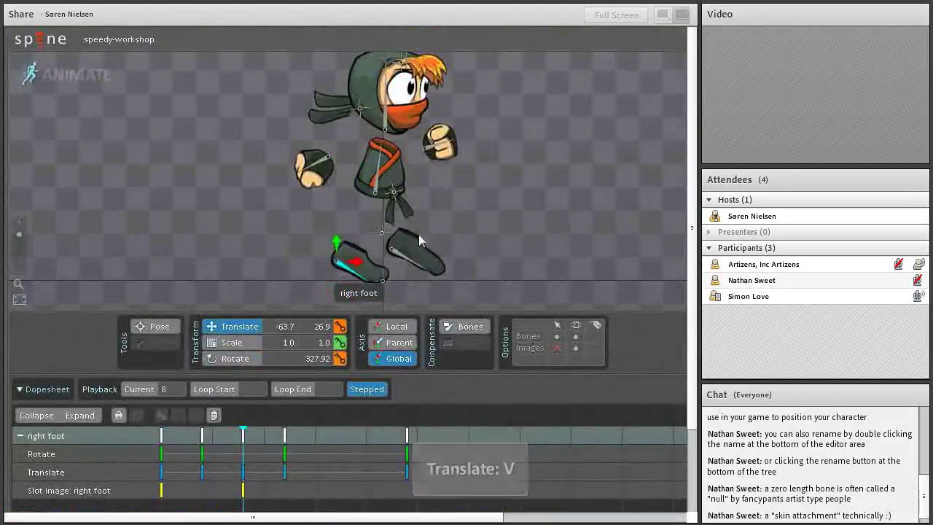
key("k")
At frame 9, rotate the torso bone to about 77.01 degrees and the head bone to about 86.74 degrees, keying both
mouse_move(237, 452)
left_mouse_down()
mouse_move(187, 448)
mouse_move(199, 457)
mouse_move(253, 458)
left_mouse_up()
left_click(375, 192)
key("c")
left_click_drag(514, 172, 492, 152)
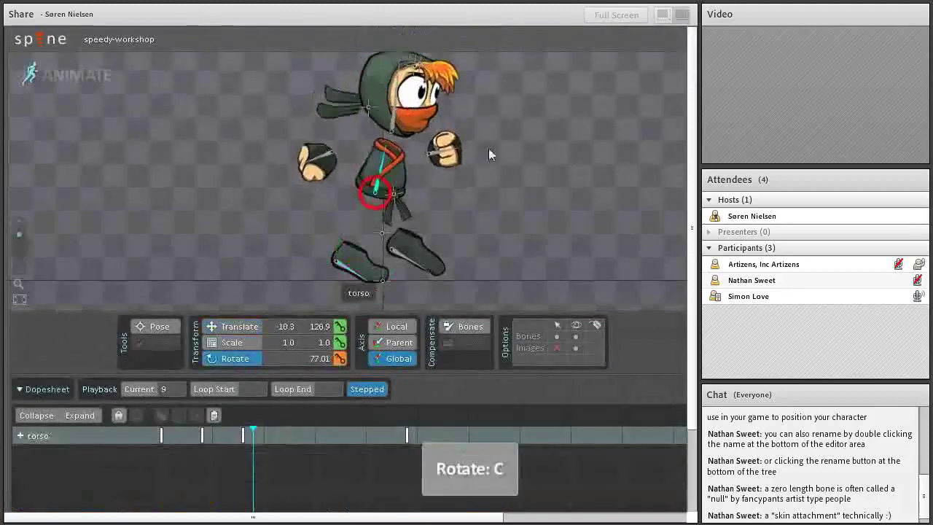
key("k")
left_click(395, 91)
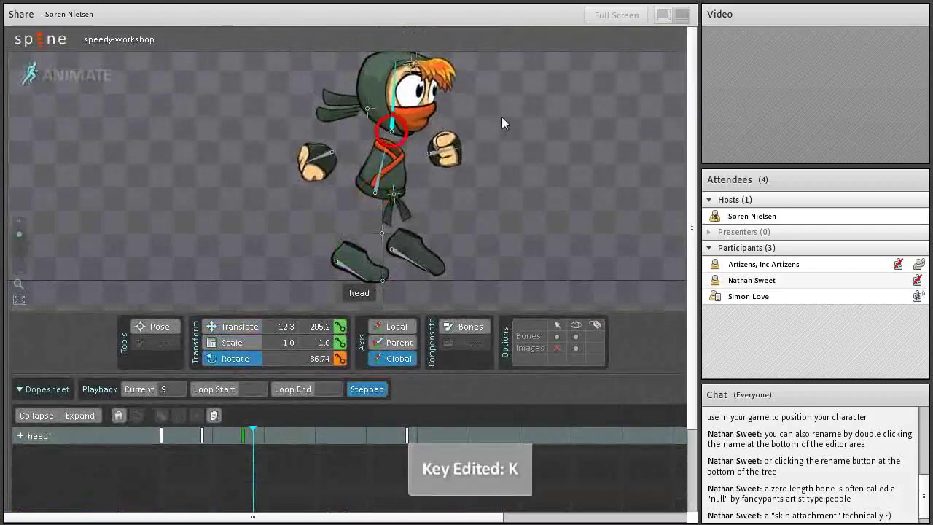
key("k")
Raise the left foot bone to about Y 49.3 and key it at frame 9
left_click(402, 252)
key("v")
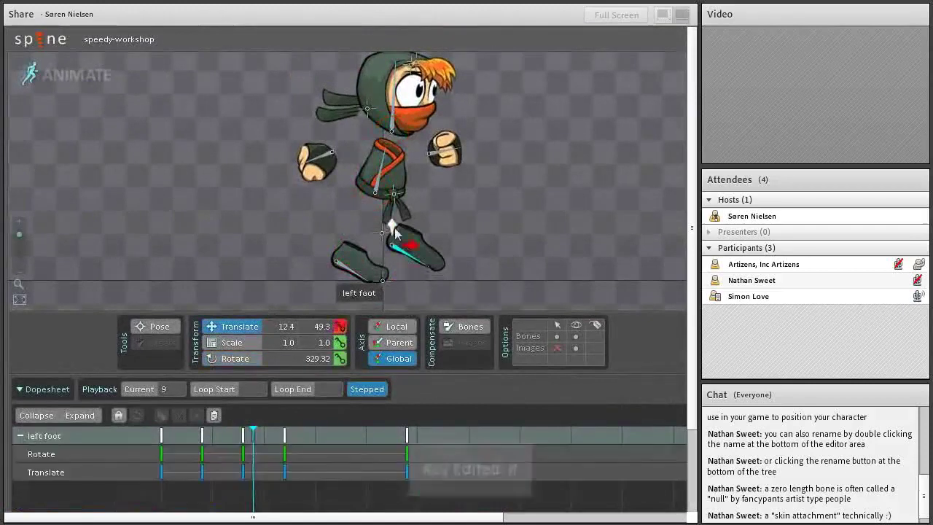
key("k")
Move the left foot, torso and head keys from frame 9 onto frame 8 in the dopesheet
scroll(378, 153, "down", 2)
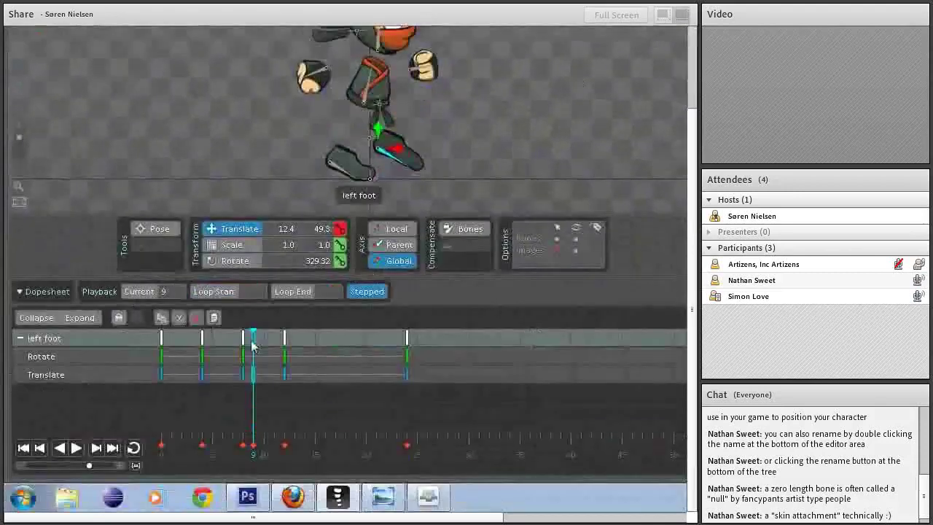
left_click(244, 338)
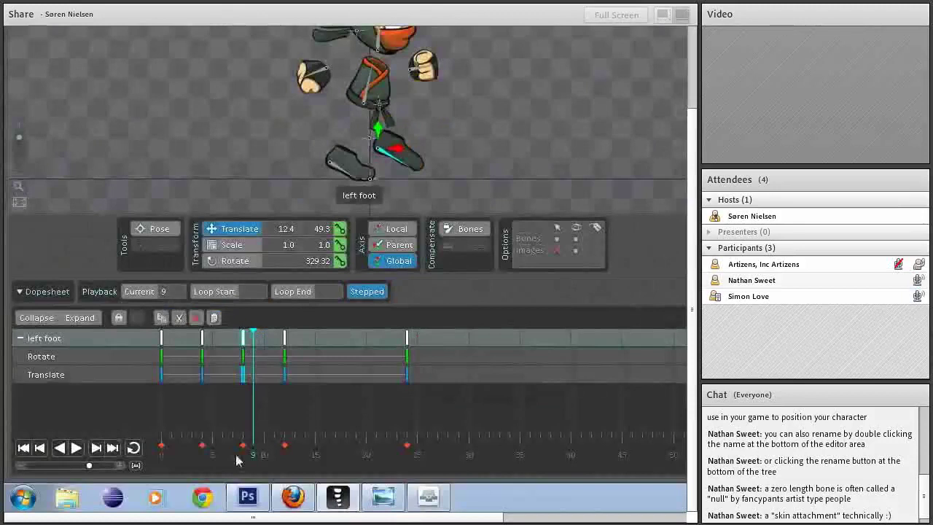
key("space")
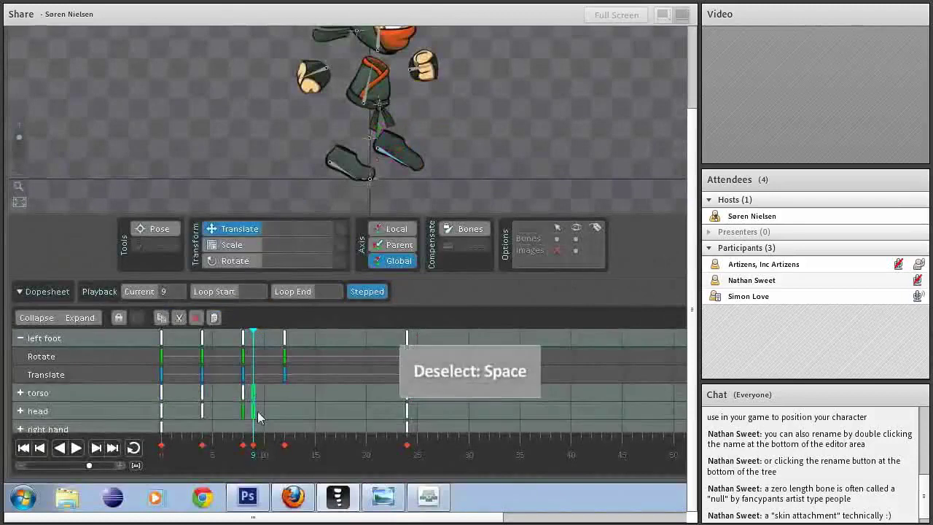
left_click(243, 393)
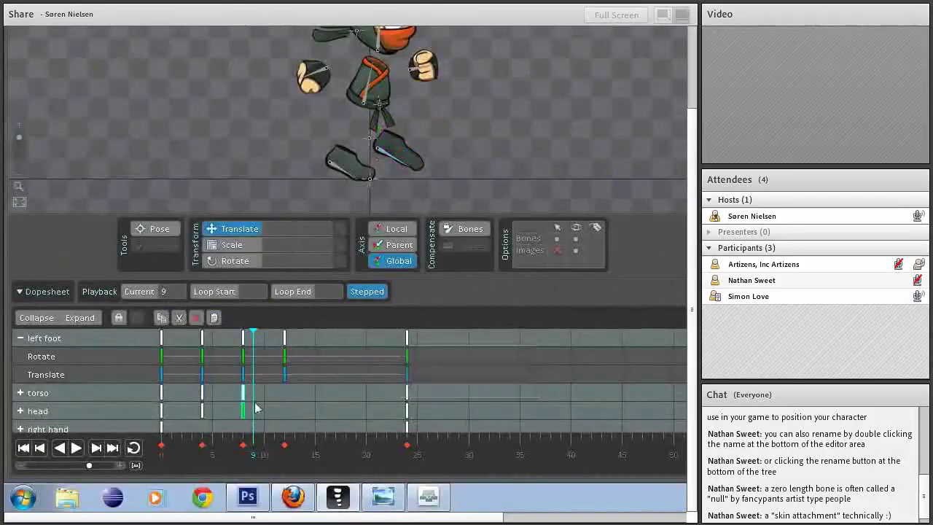
Copy the torso and head keys from frame 0 and paste them at frame 12
left_click_drag(253, 458, 288, 458)
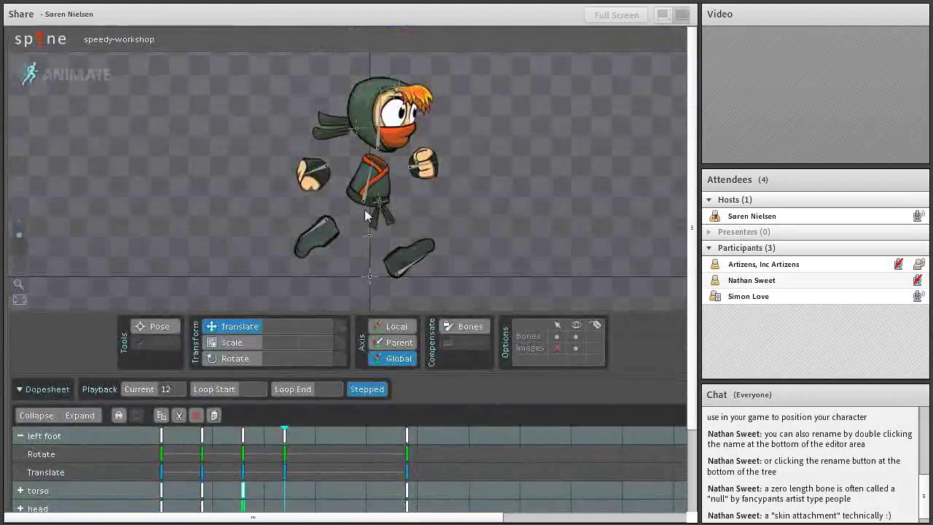
left_click(370, 187)
left_click(378, 143, "ctrl")
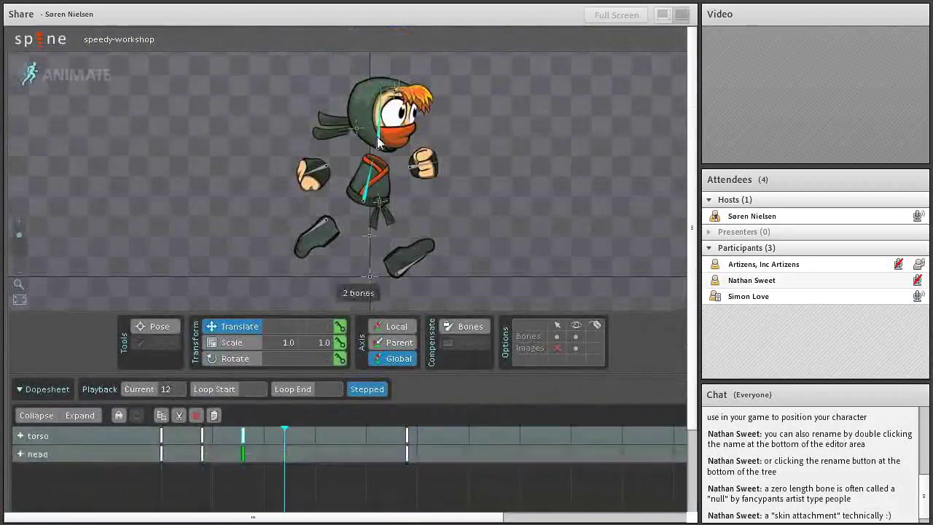
left_click(81, 416)
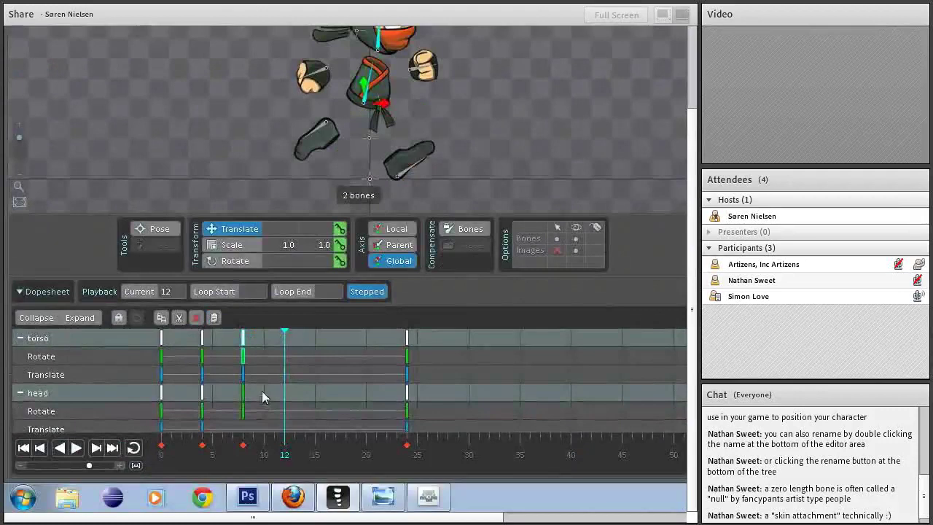
left_click(162, 339)
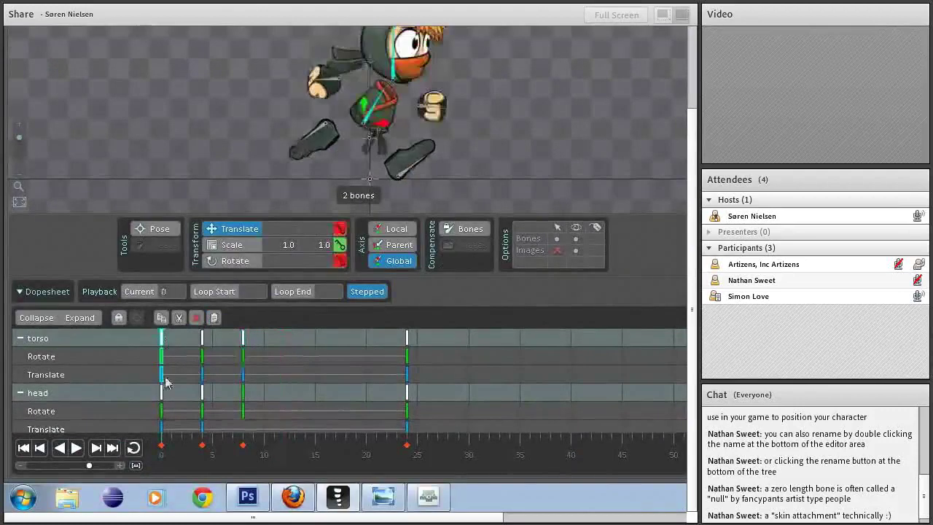
left_click(285, 445)
left_click(214, 318)
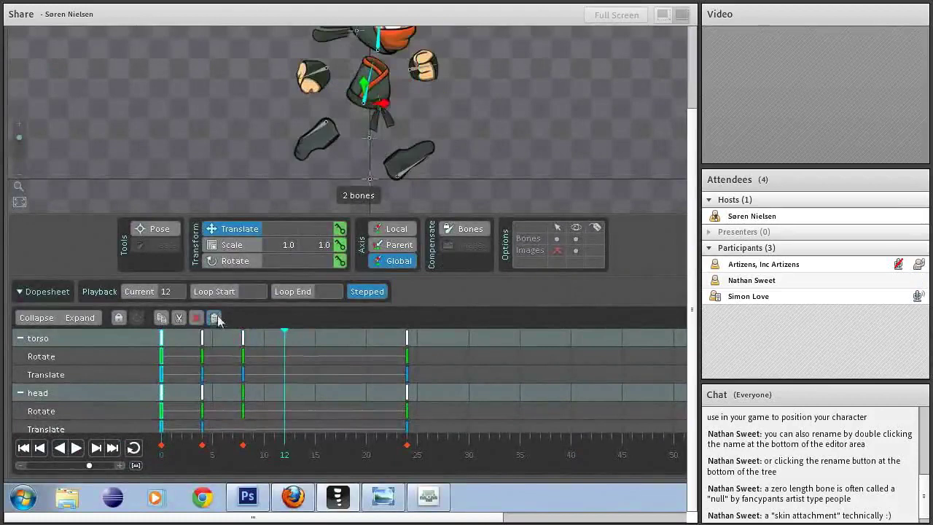
scroll(267, 421, "down", 1)
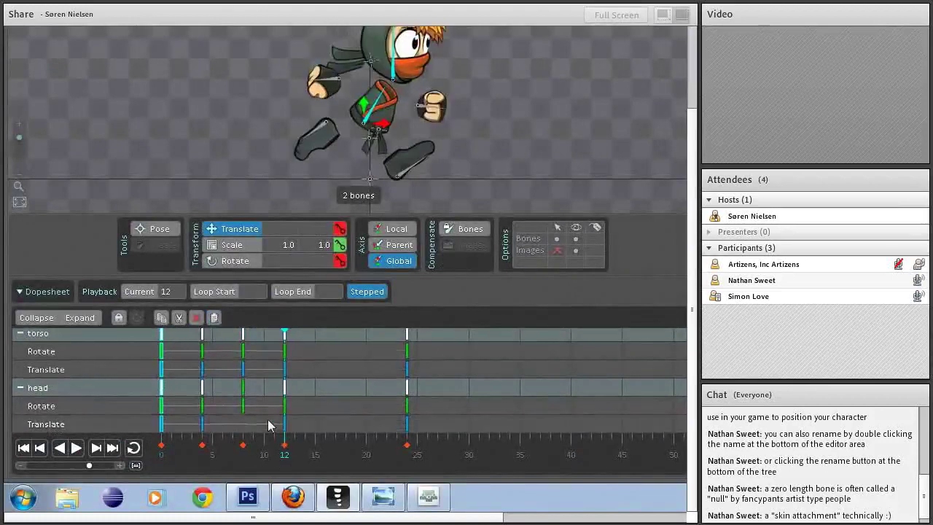
Scrub the timeline between frames 8 and 0 to review the poses
left_click(243, 370)
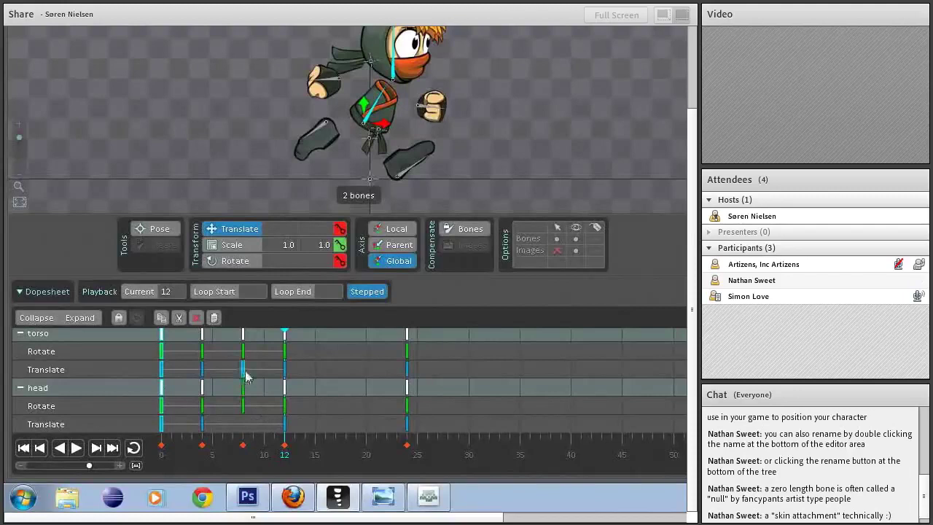
left_click(161, 319)
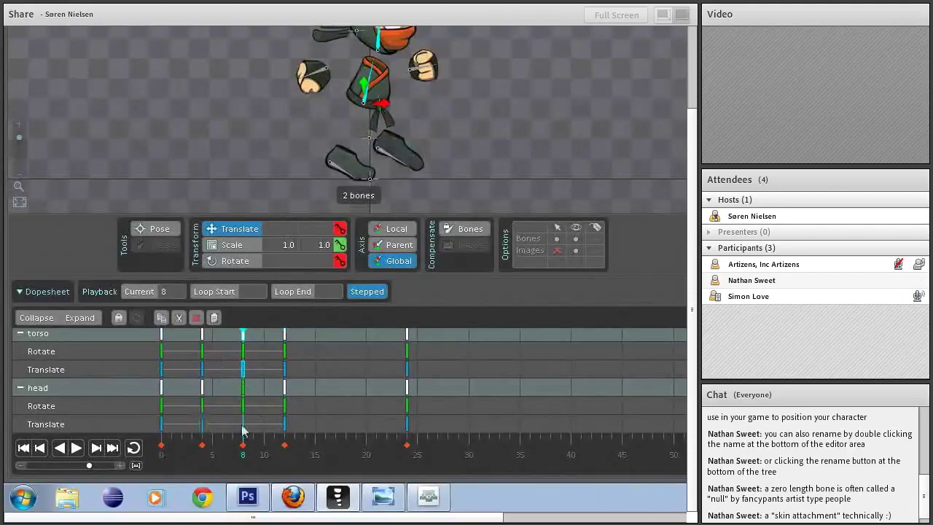
left_click_drag(244, 454, 152, 481)
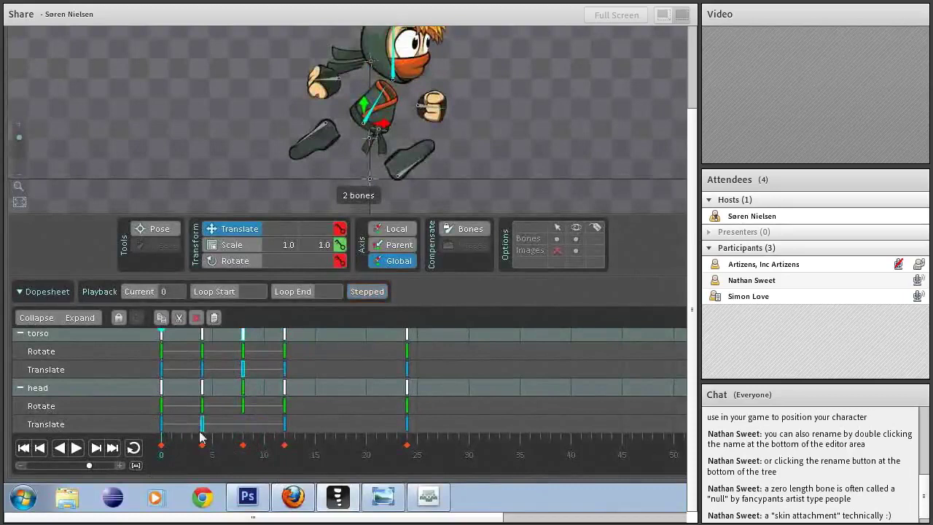
left_click(178, 454)
left_click_drag(180, 457, 161, 460)
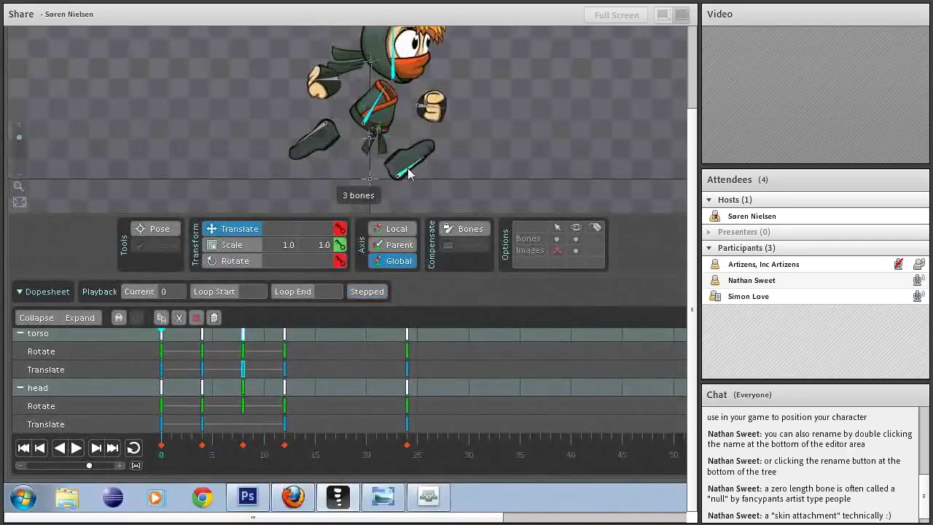
Lock the dopesheet to the torso and right foot bones and clear the bone selection
key("space")
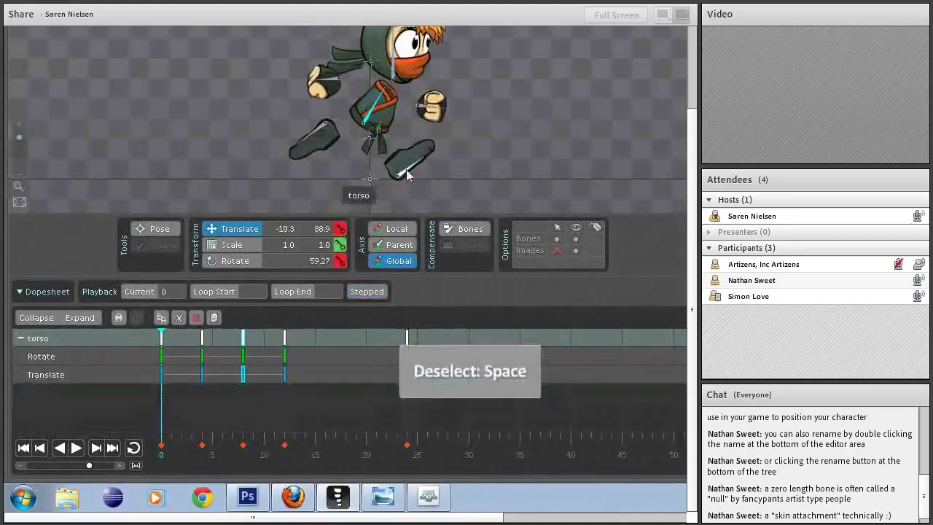
left_click(406, 175, "ctrl")
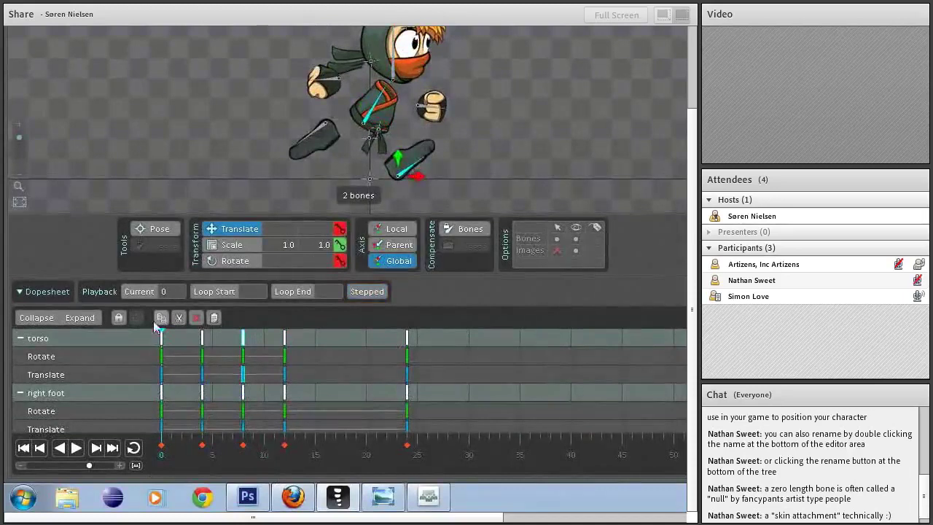
left_click(119, 321)
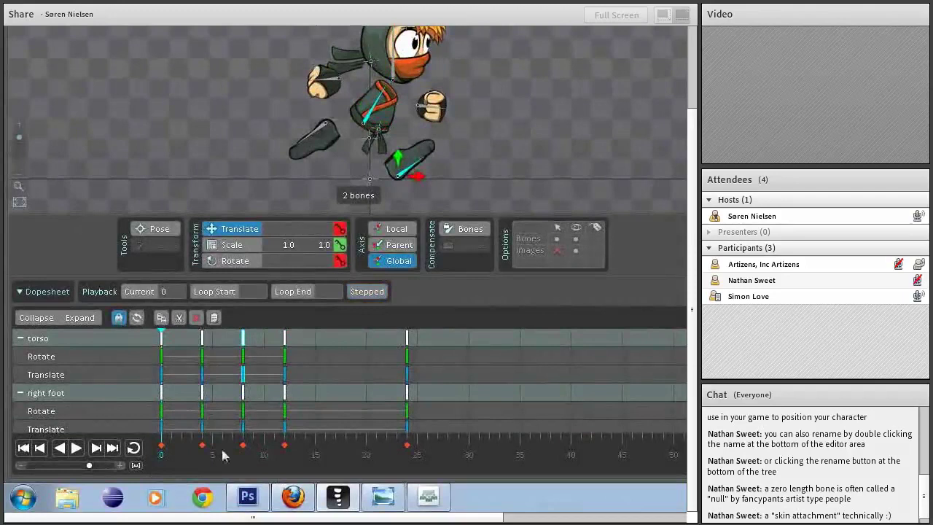
key("space")
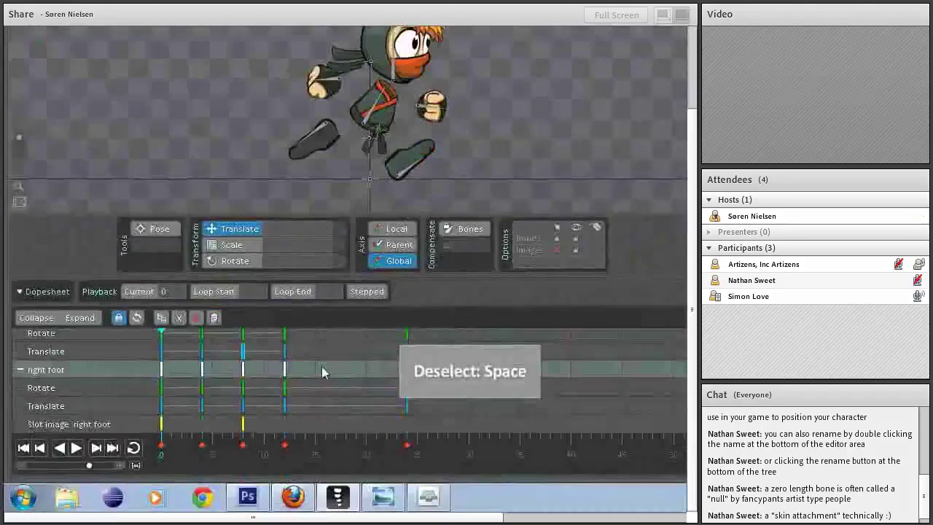
Refresh the locked dopesheet for the left foot bone, unlock it, and return to frame 0
left_click(323, 130)
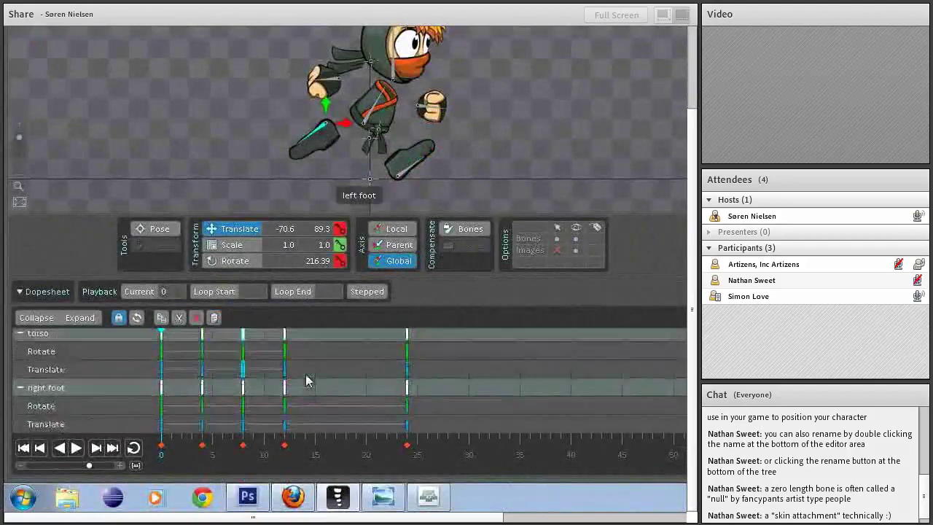
left_click(137, 318)
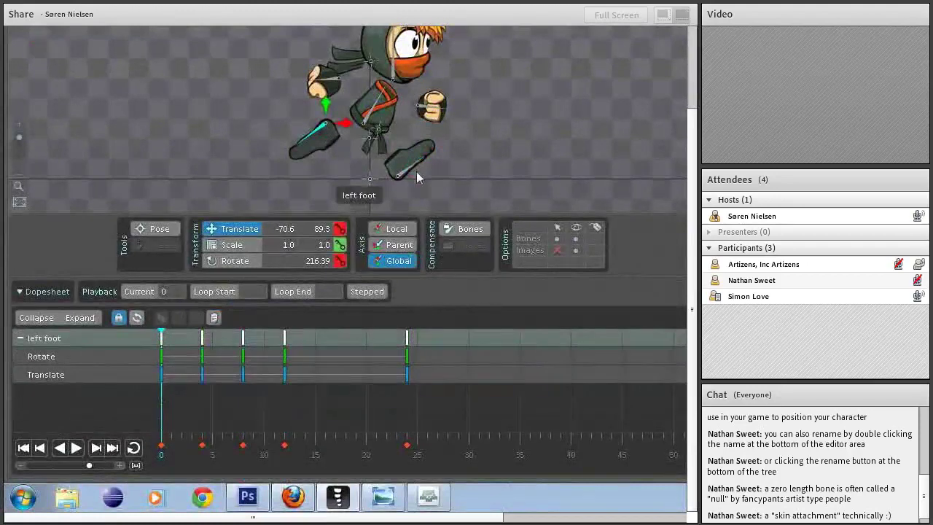
key("space")
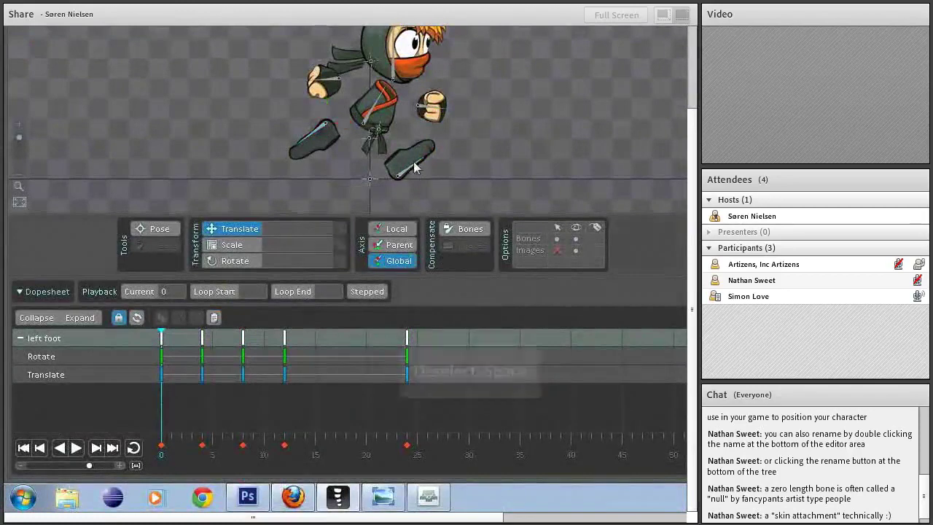
left_click(181, 455)
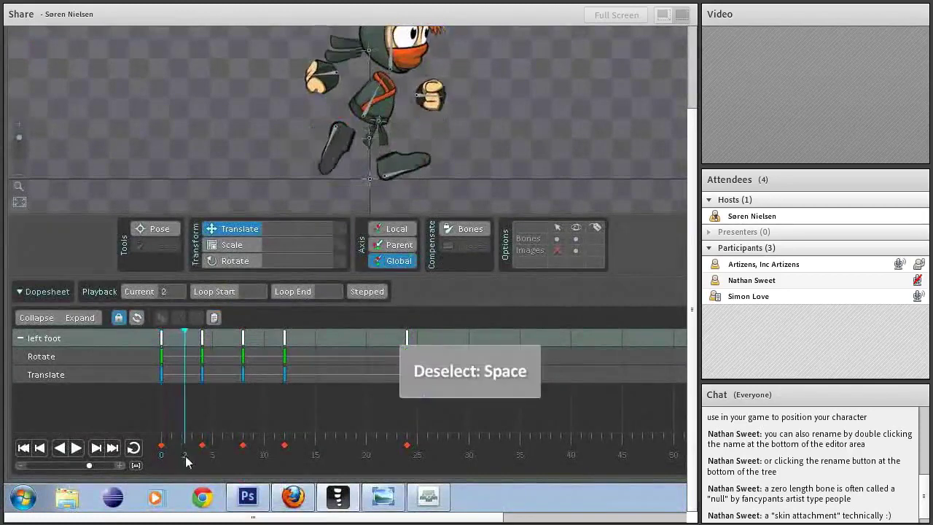
left_click(119, 317)
left_click(161, 451)
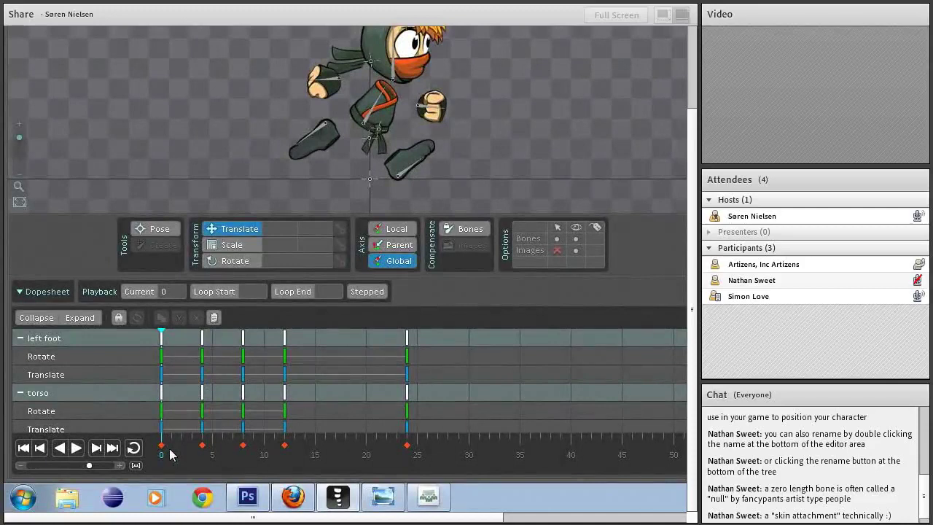
At frame 8, raise the head bone to about Y 210.2, key it, and turn stepped playback on
left_click_drag(169, 455, 243, 467)
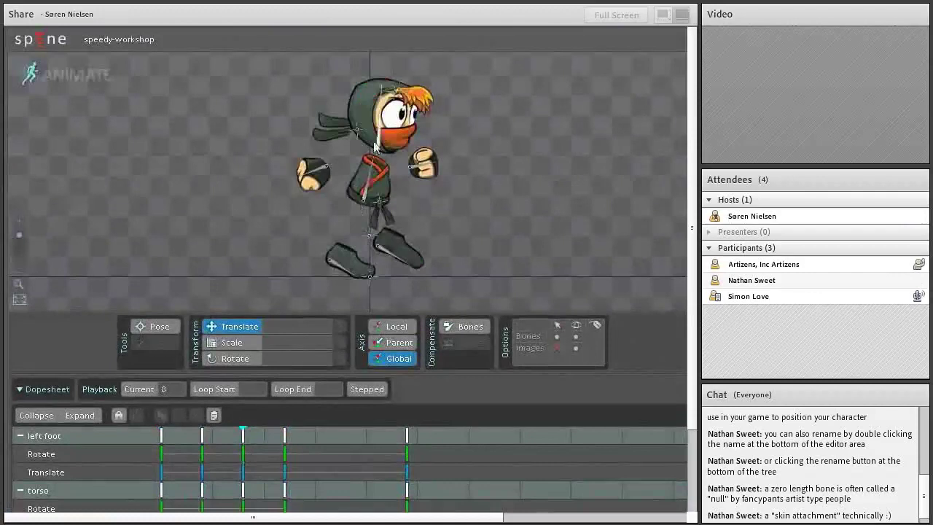
key("v")
left_click_drag(379, 134, 379, 129)
key("k")
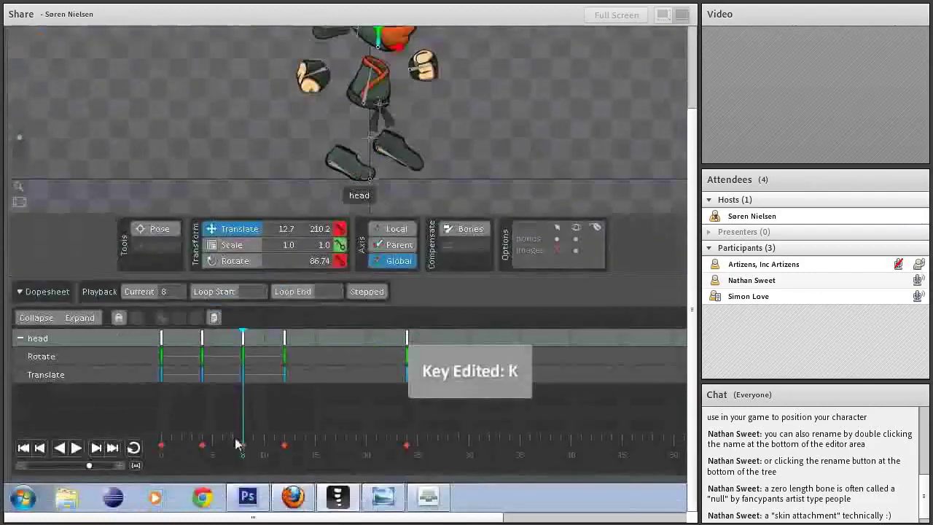
left_click(366, 290)
left_click_drag(178, 452, 138, 461)
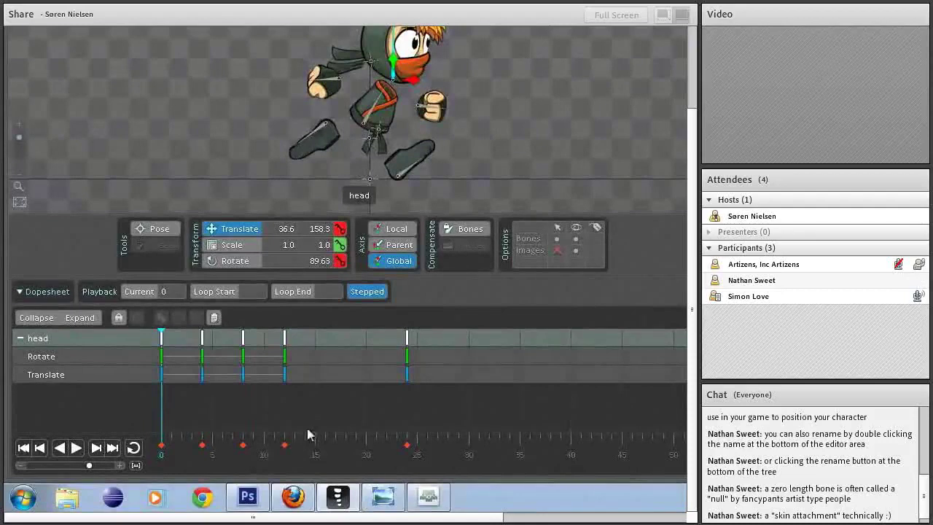
At frame 16, rotate the left foot bone to about 357.95 degrees, move it to about X -1.8, and key it
left_click_drag(307, 435, 327, 463)
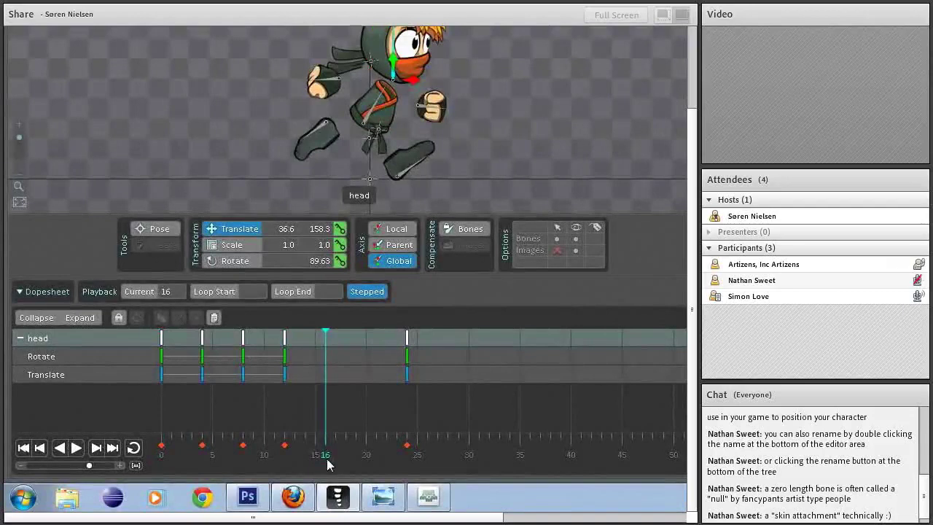
left_click(408, 166)
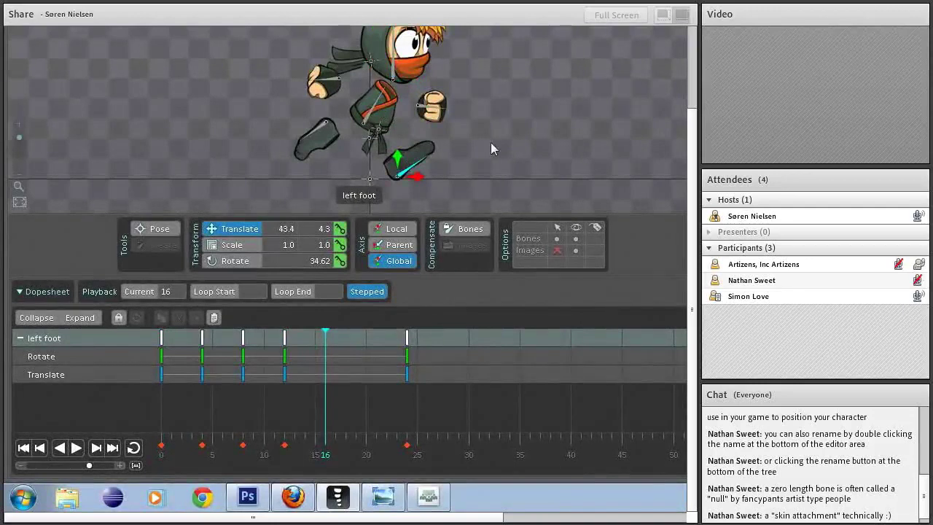
key("c")
left_click_drag(505, 132, 508, 181)
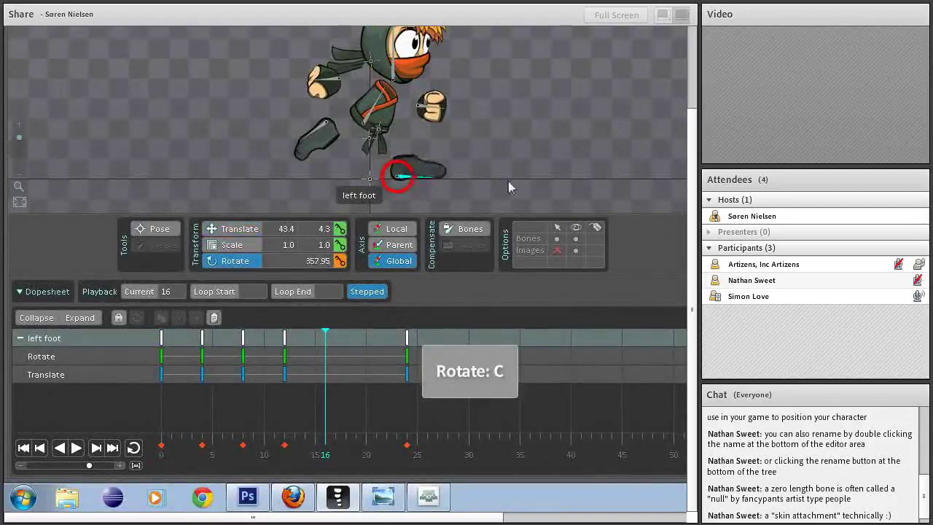
key("v")
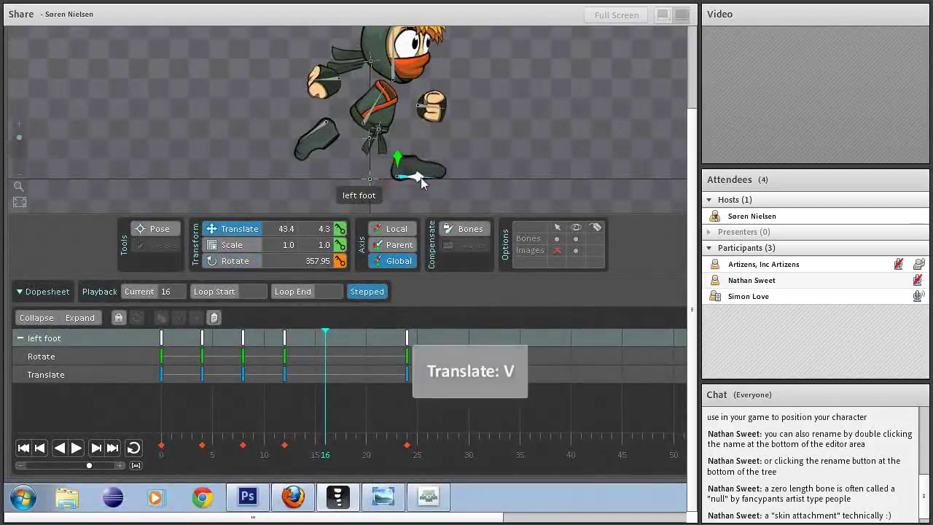
left_click_drag(420, 177, 393, 178)
key("k")
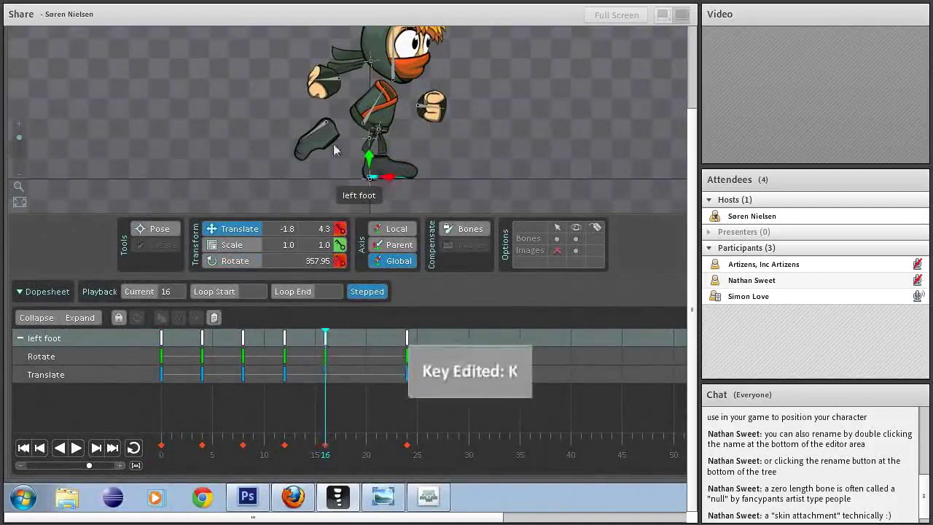
Rotate the right foot bone to about 255.68 degrees, move it to about X -43.0, Y 81.6, and key it at frame 16
left_click(323, 131)
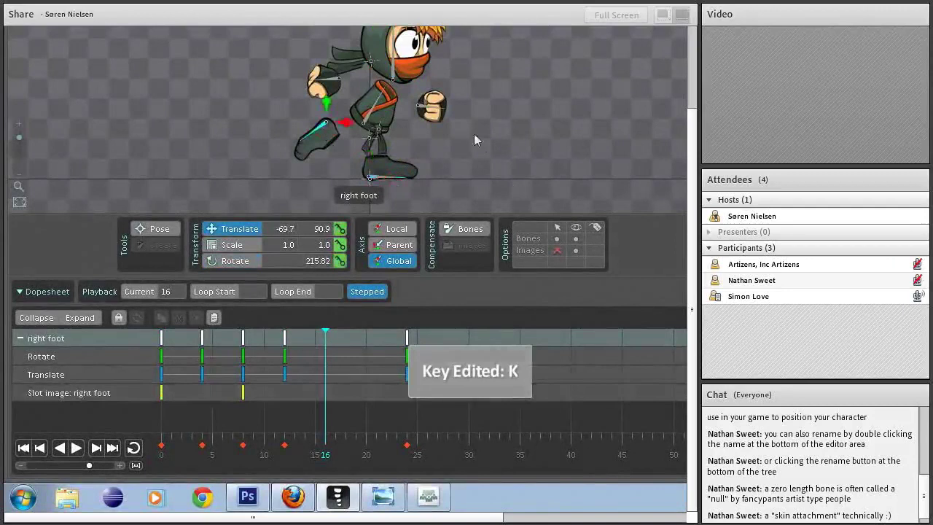
key("c")
key("v")
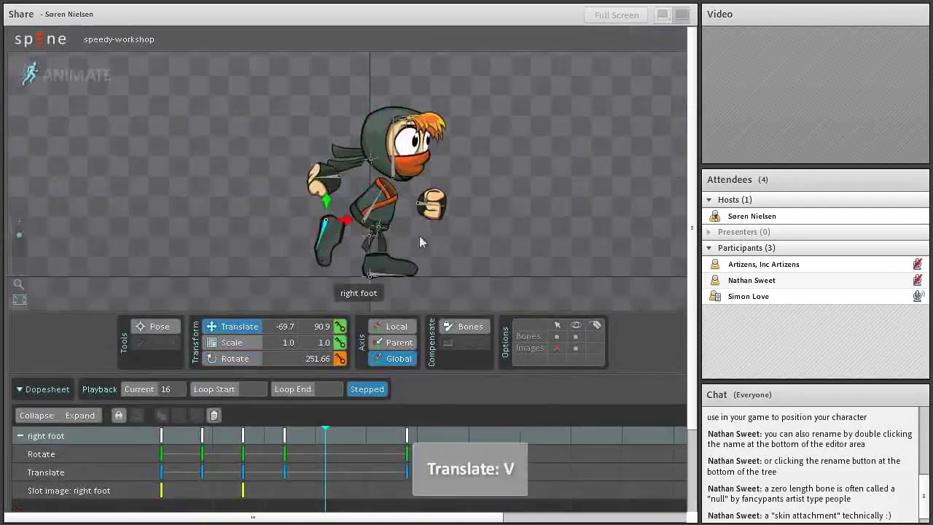
left_click_drag(419, 236, 469, 229)
key("c")
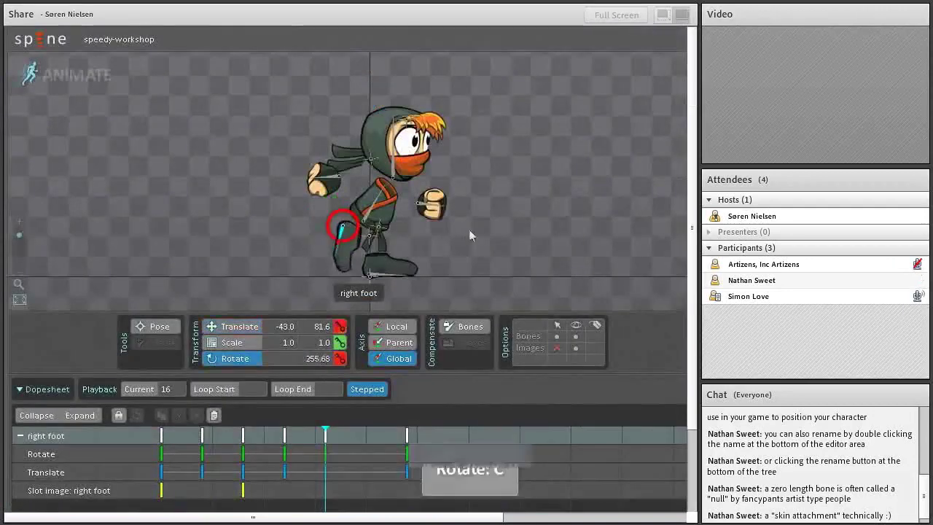
key("k")
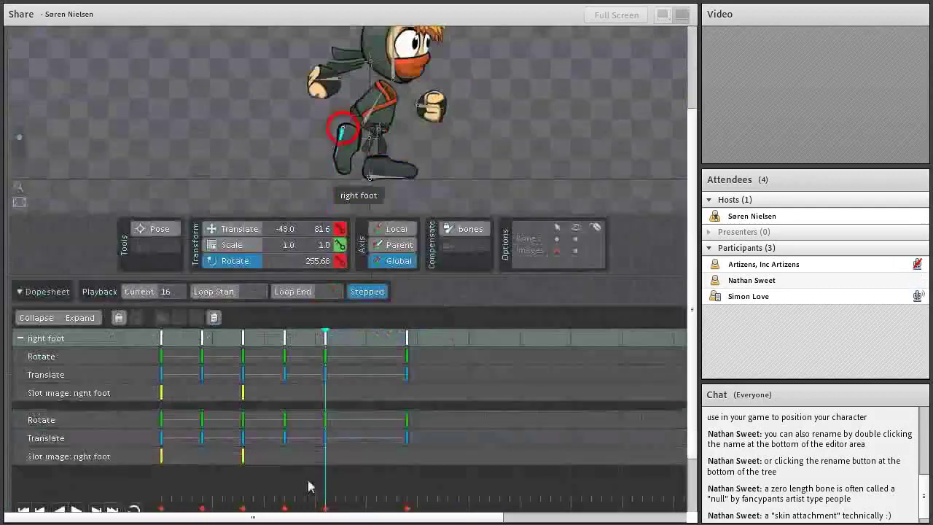
Copy the torso bone's keys at frames 4 and 8 and paste them starting at frame 16
left_click(204, 342)
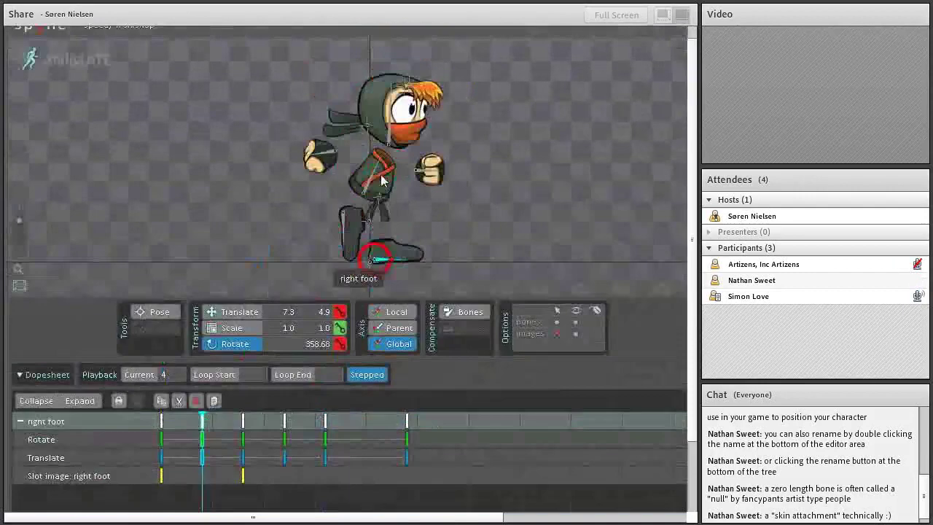
left_click(335, 279)
left_click(202, 435)
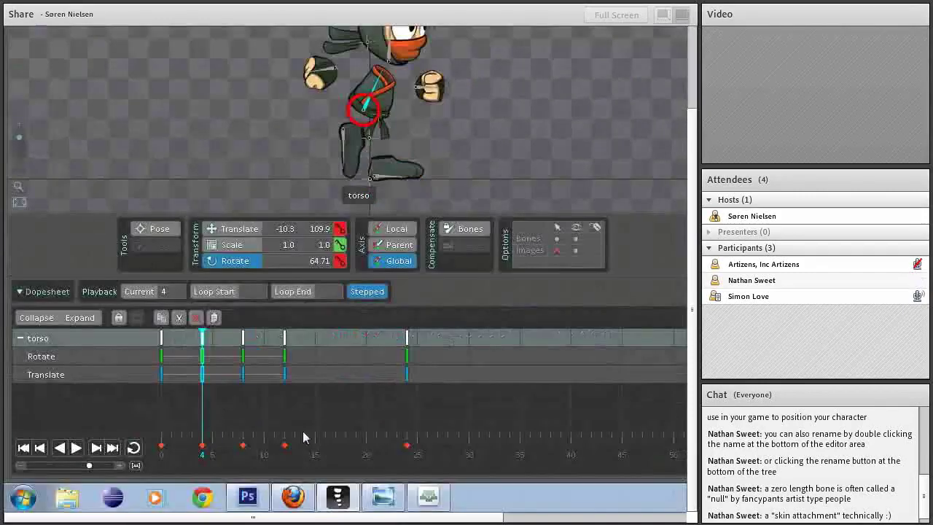
left_click(244, 351, "ctrl")
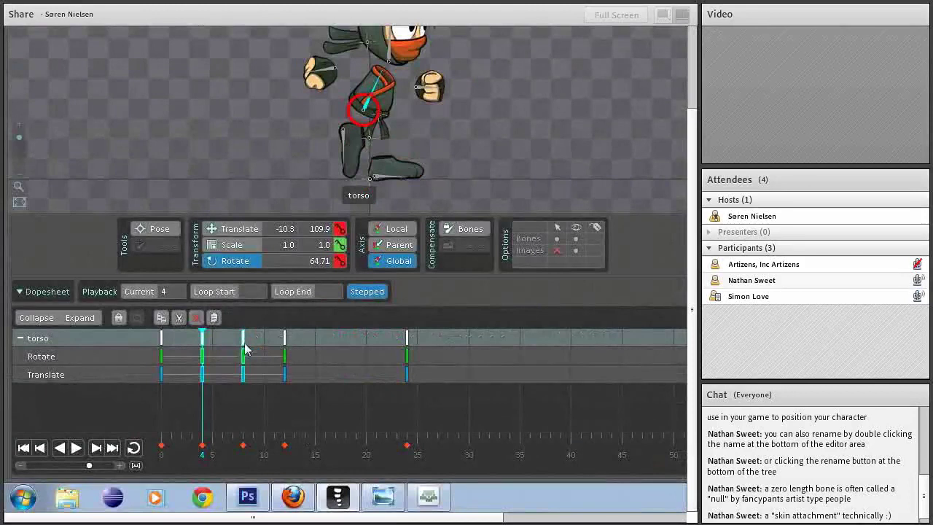
left_click(161, 318)
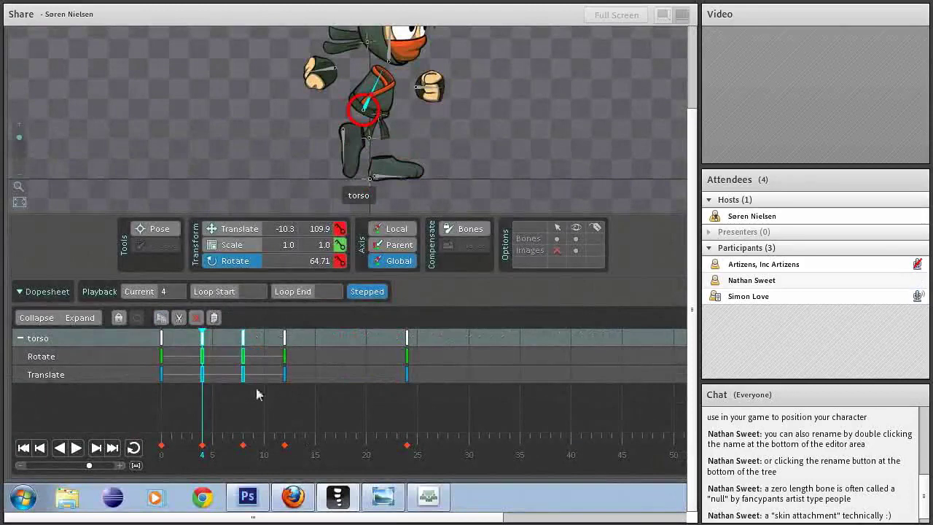
left_click(325, 446)
left_click(214, 317)
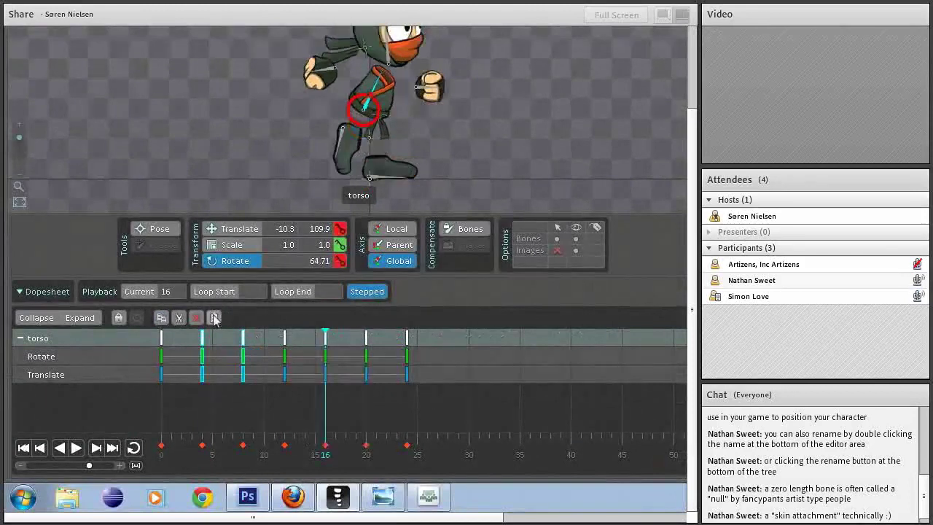
Return to frame 0, show the torso and head keys together in the dopesheet, and clear the bone selection
left_click_drag(314, 454, 150, 455)
left_click(342, 134)
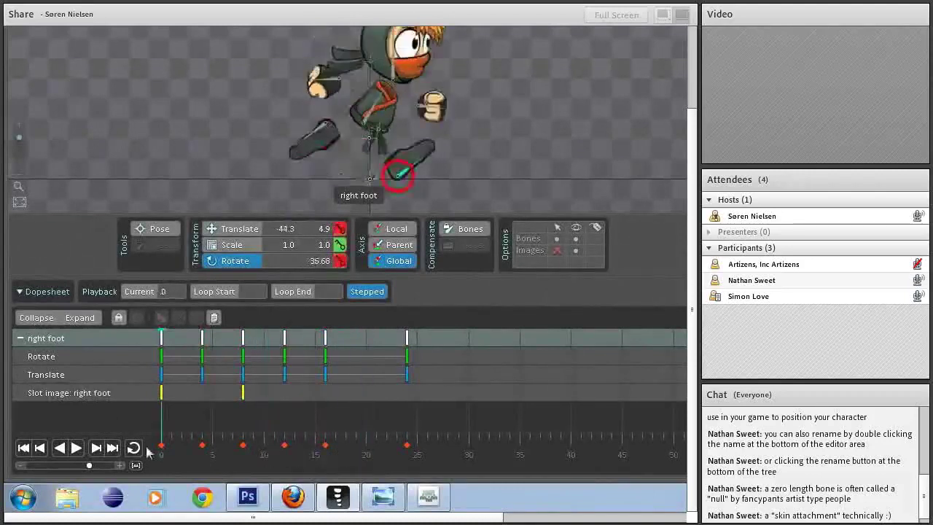
left_click(374, 115)
left_click(394, 60, "ctrl")
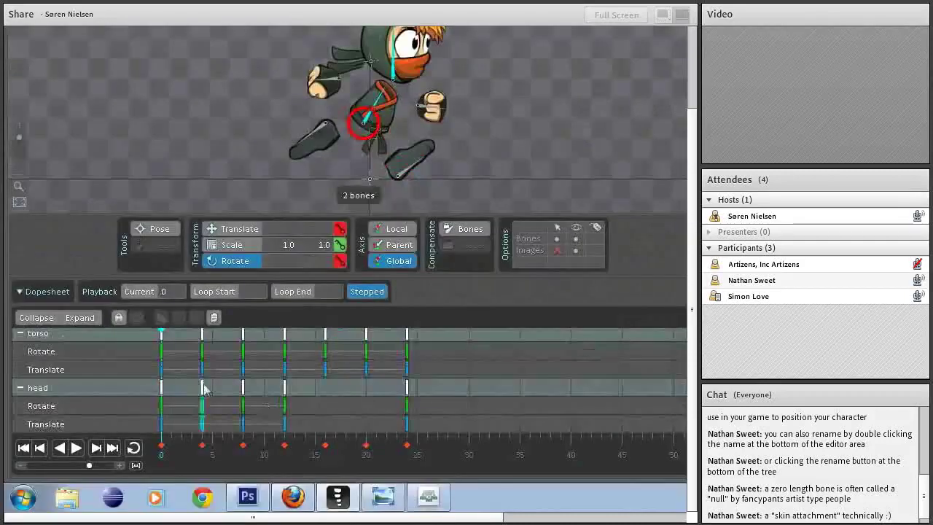
key("space")
left_click(374, 117)
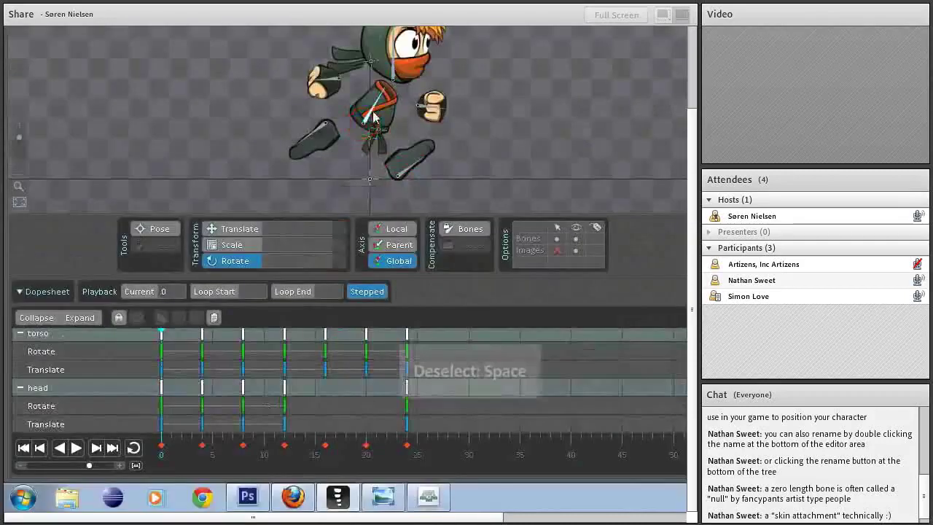
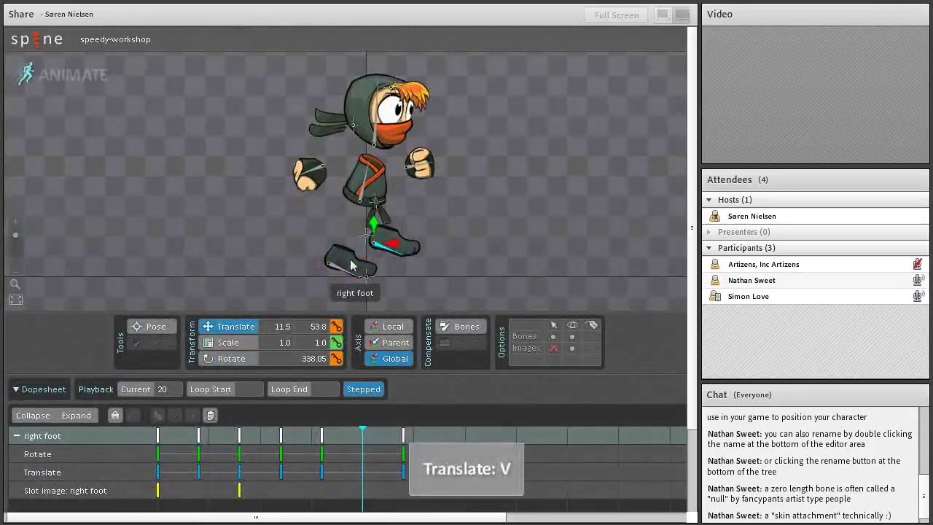
Key the edited poses of the right foot and left foot bones at frame 20
left_click(350, 265)
key("c")
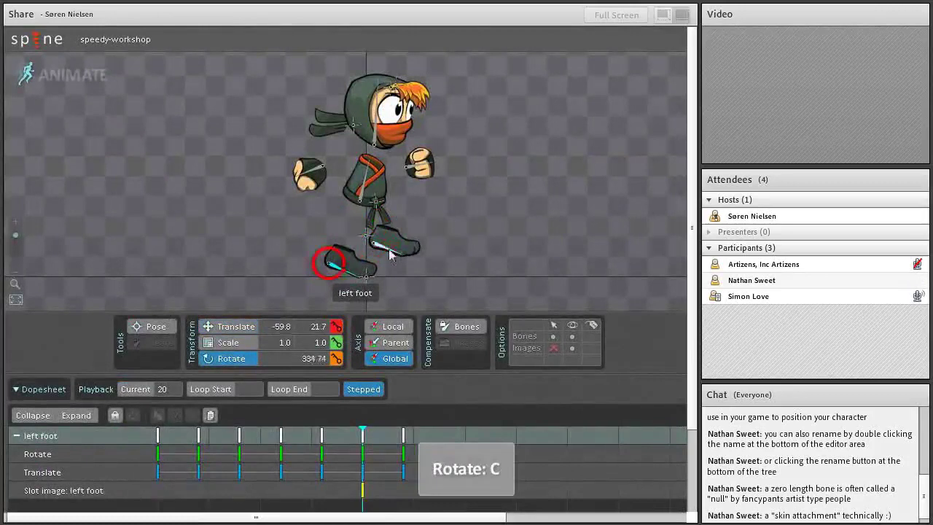
left_click(381, 246)
key("k")
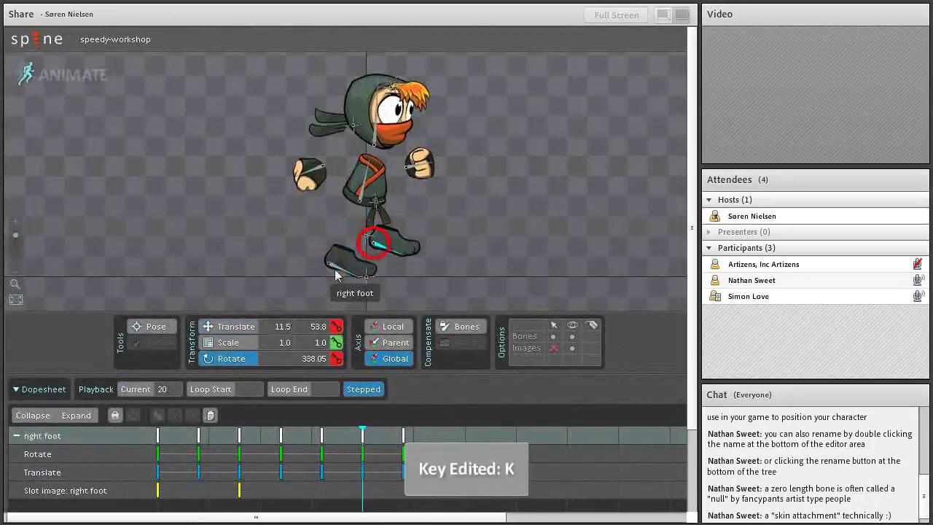
left_click(334, 266)
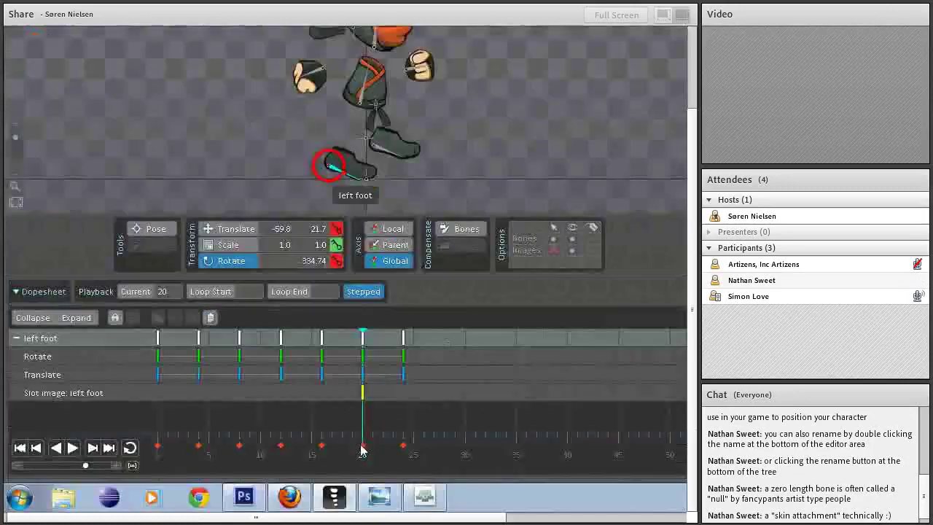
Turn stepped playback off and scrub the run from frame 0 to frame 8
left_click_drag(359, 452, 149, 456)
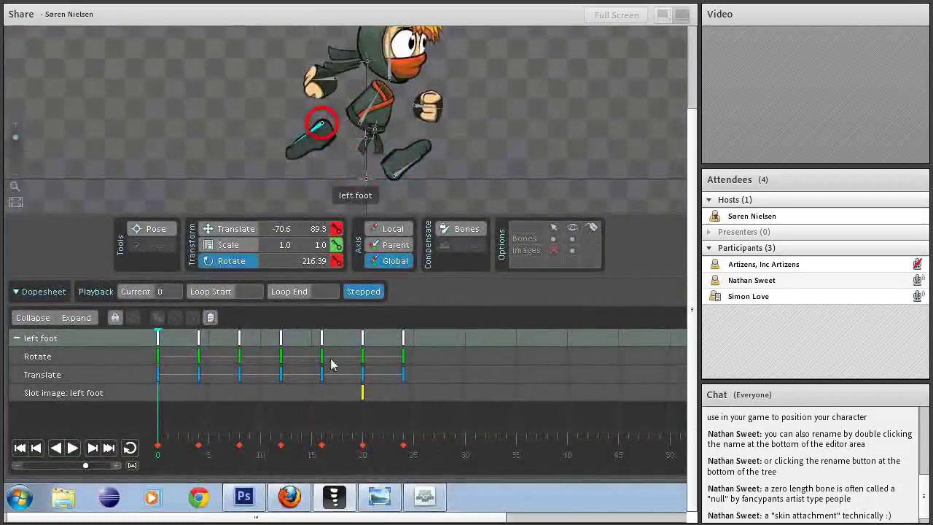
left_click(364, 293)
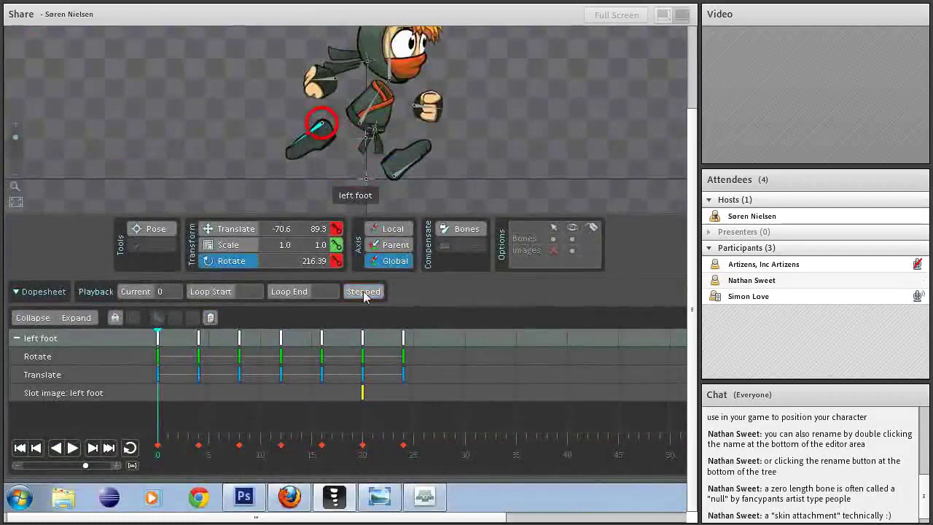
left_click_drag(154, 456, 240, 474)
Select the right foot and move its slot image key from frame 8 to frame 6
left_click(328, 165)
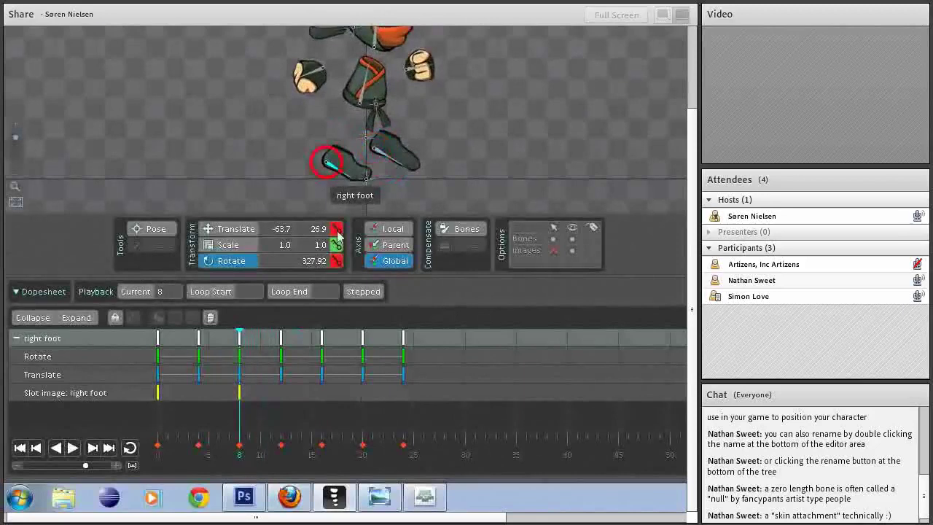
left_click(229, 446)
left_click_drag(228, 446, 220, 446)
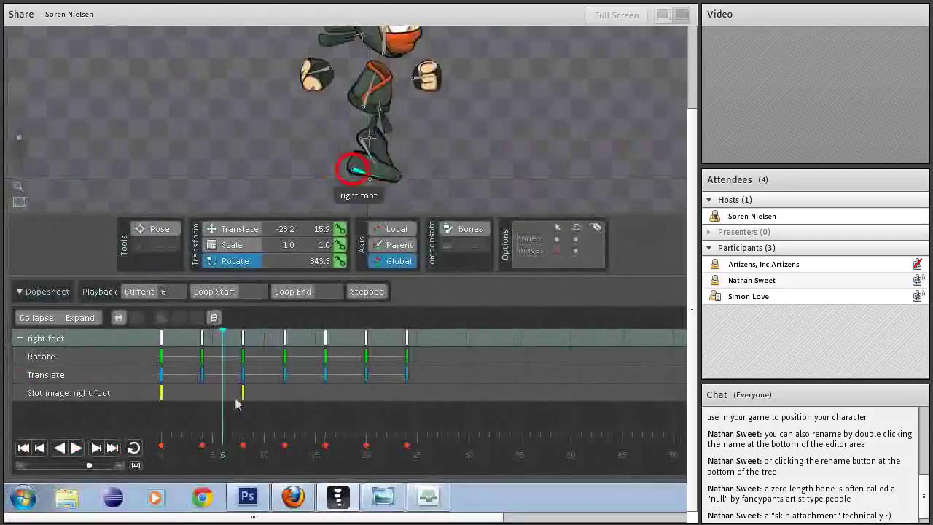
left_click_drag(242, 395, 229, 400)
left_click_drag(238, 452, 228, 453)
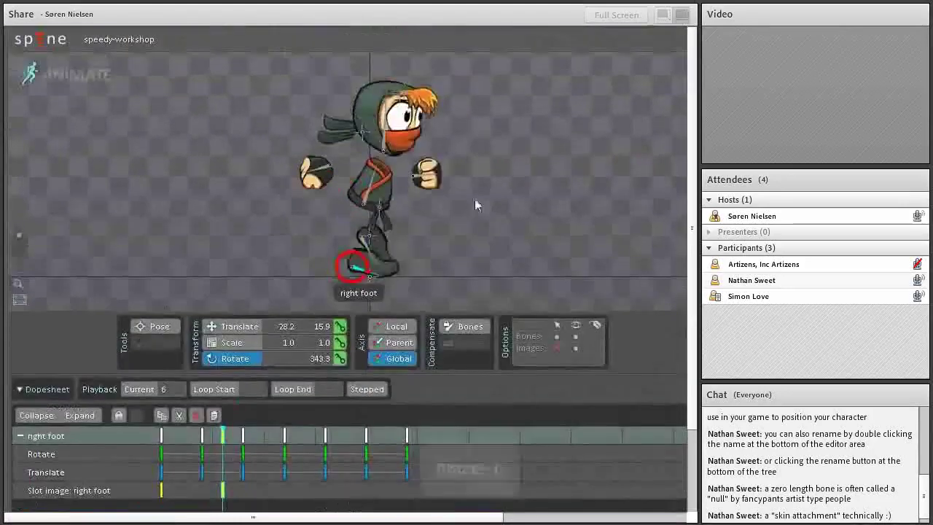
At frame 6, rotate the right foot bone to about 335.34 degrees and raise it to about Y 21.7
key("c")
left_click_drag(479, 207, 464, 226)
key("v")
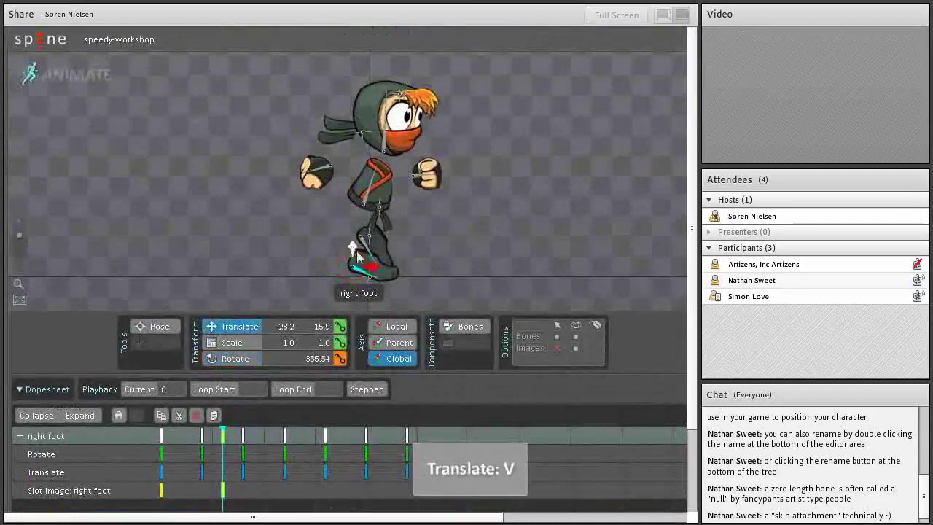
left_click_drag(357, 251, 351, 246)
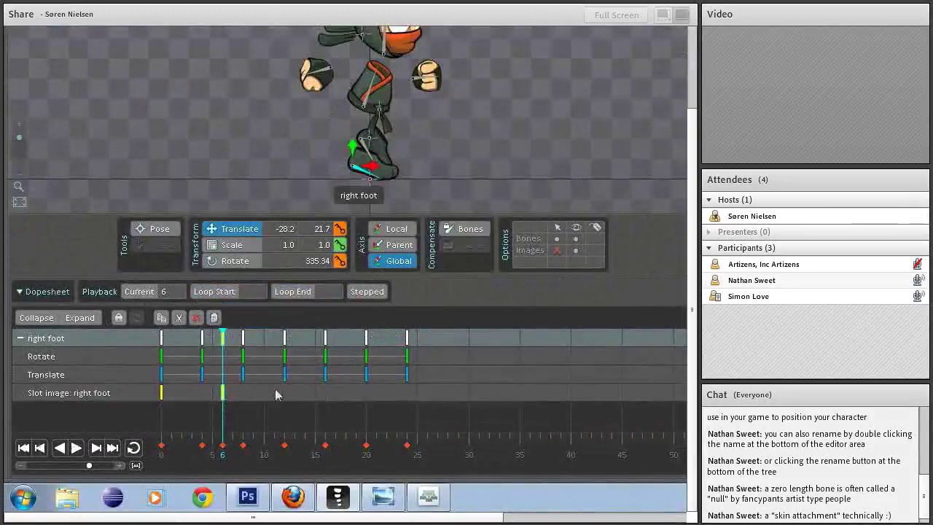
At frame 8, show the right-foot-bent02 attachment, rotate the right foot to about 314.78 degrees, raise it to about Y 36.2, and key it
left_click_drag(222, 446, 245, 454)
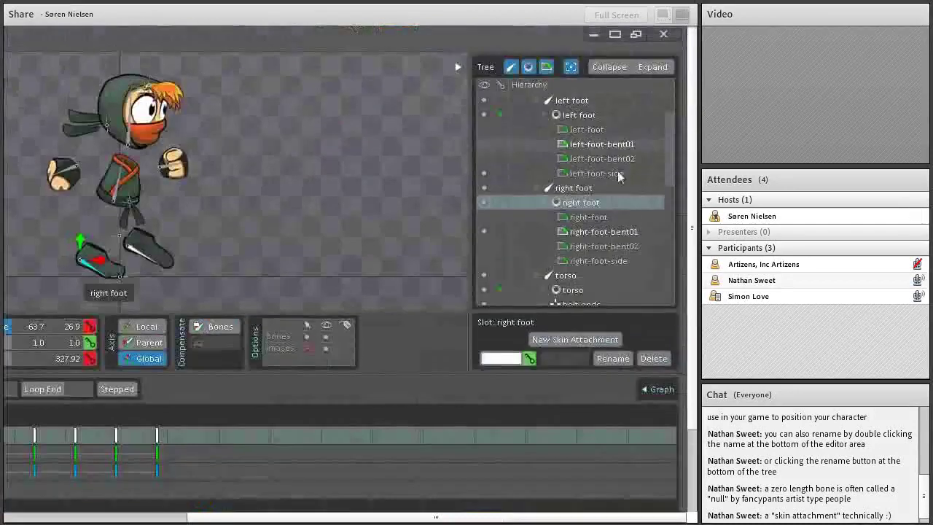
left_click(483, 246)
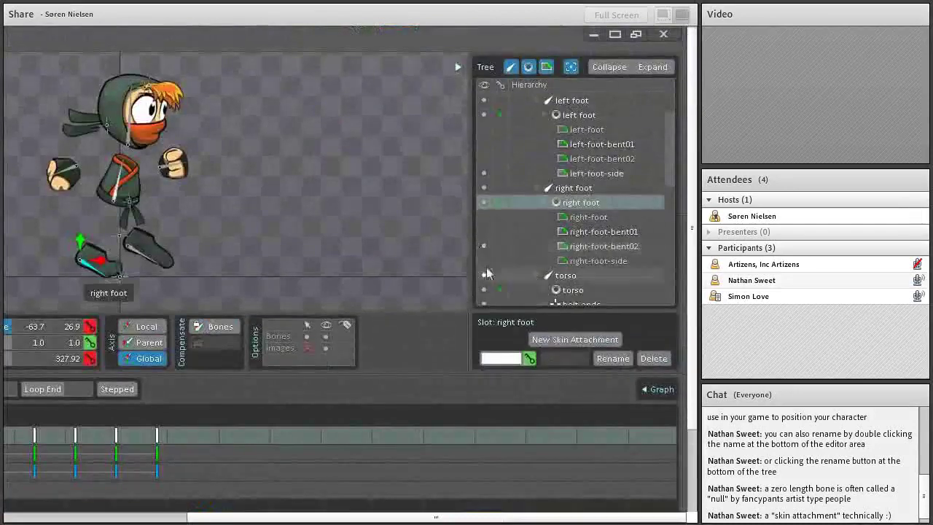
key("c")
left_click_drag(262, 162, 281, 203)
key("v")
left_click_drag(337, 250, 330, 235)
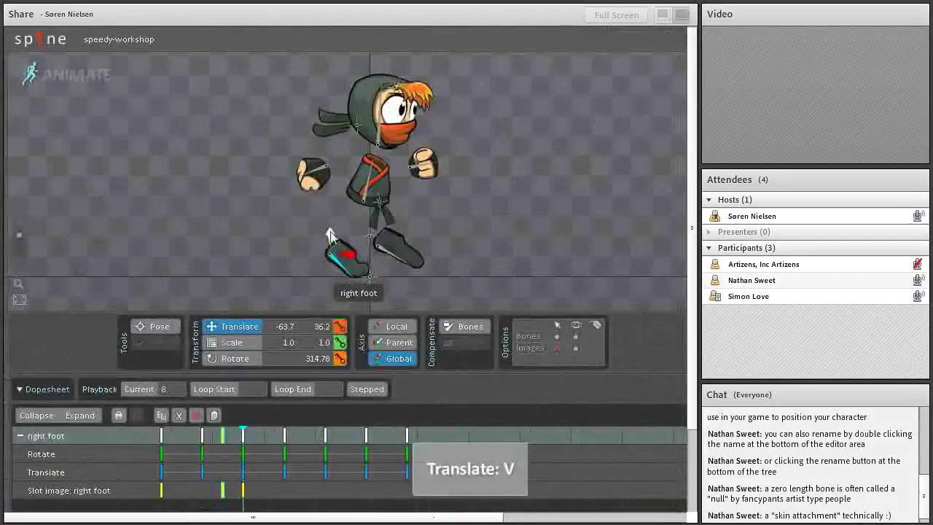
key("k")
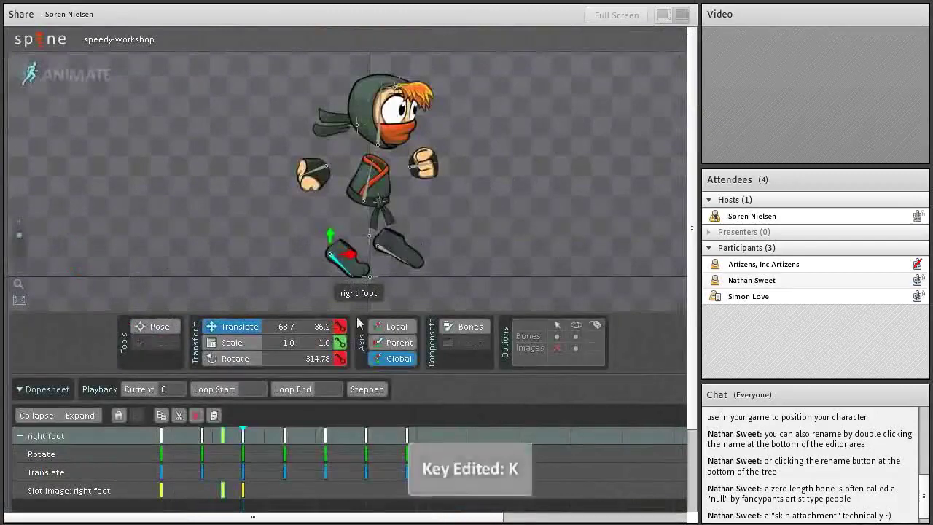
Try switching the right foot to the right-foot-bent01 attachment at frame 10
left_click(228, 456)
left_click_drag(228, 457, 264, 408)
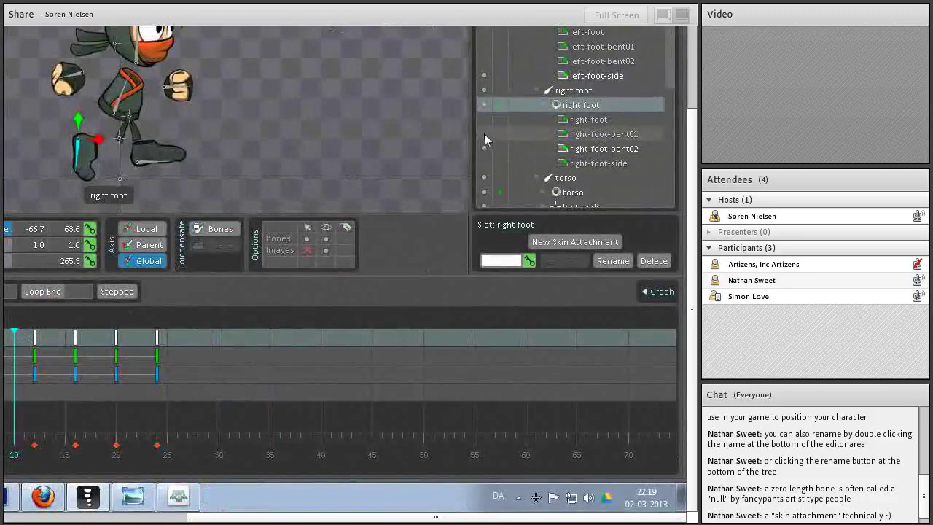
left_click(484, 135)
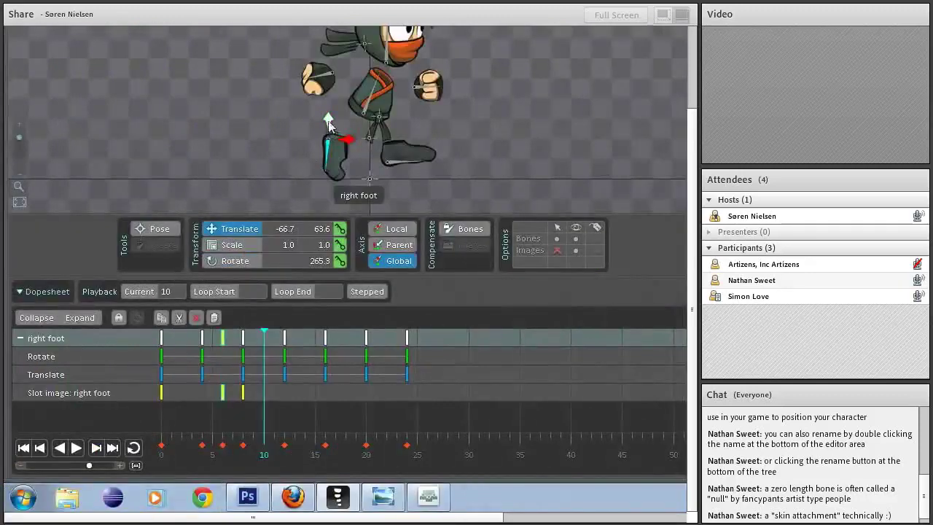
At frame 12, raise the right foot bone to about Y 96.7 and key it
left_click_drag(250, 467, 284, 459)
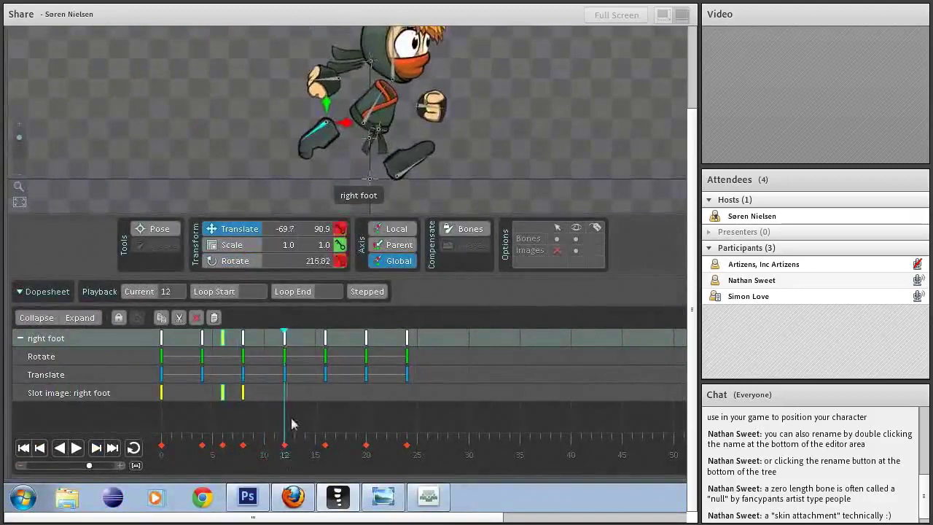
left_click_drag(328, 109, 330, 103)
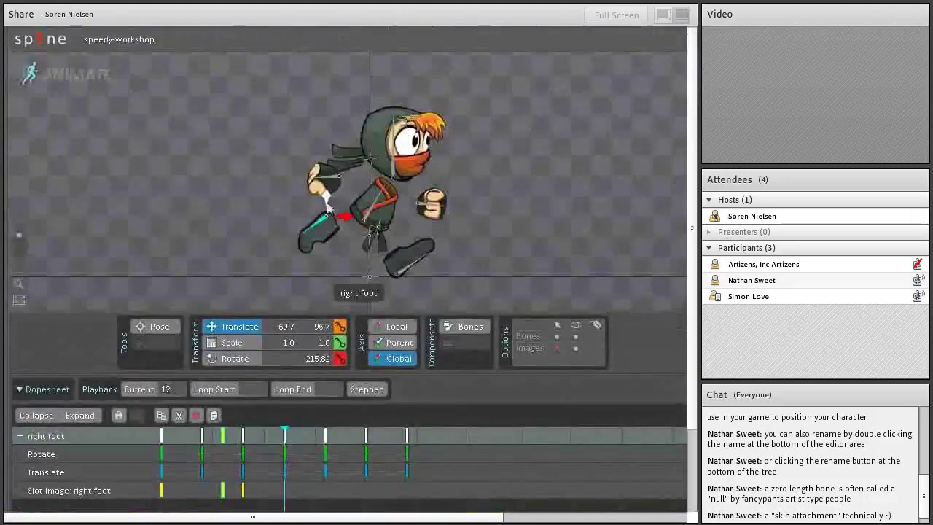
key("k")
At frame 10, raise the right foot bone to about Y 71.1 and key it with the right-foot-bent01 attachment
mouse_move(274, 467)
left_mouse_down()
mouse_move(266, 448)
mouse_move(240, 448)
mouse_move(266, 455)
left_mouse_up()
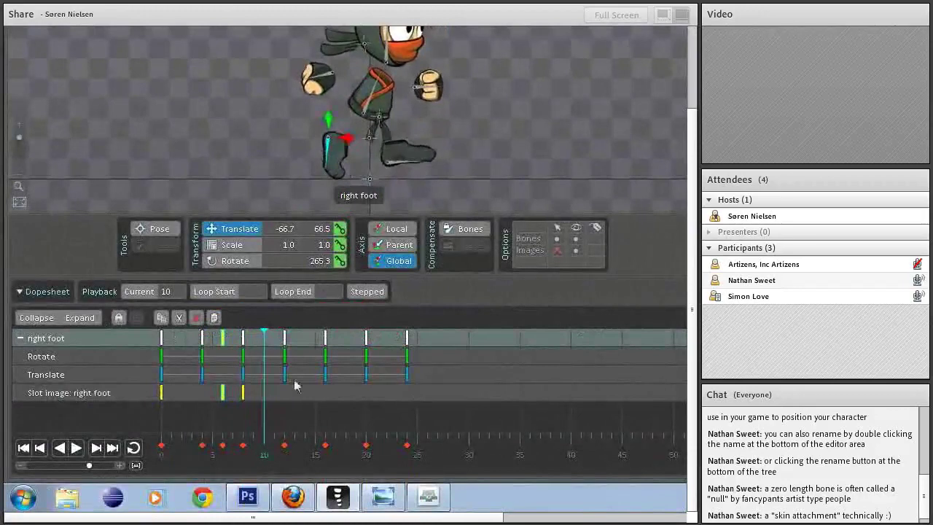
left_click_drag(338, 158, 340, 154)
mouse_move(261, 458)
left_mouse_down()
mouse_move(235, 458)
mouse_move(270, 458)
left_mouse_up()
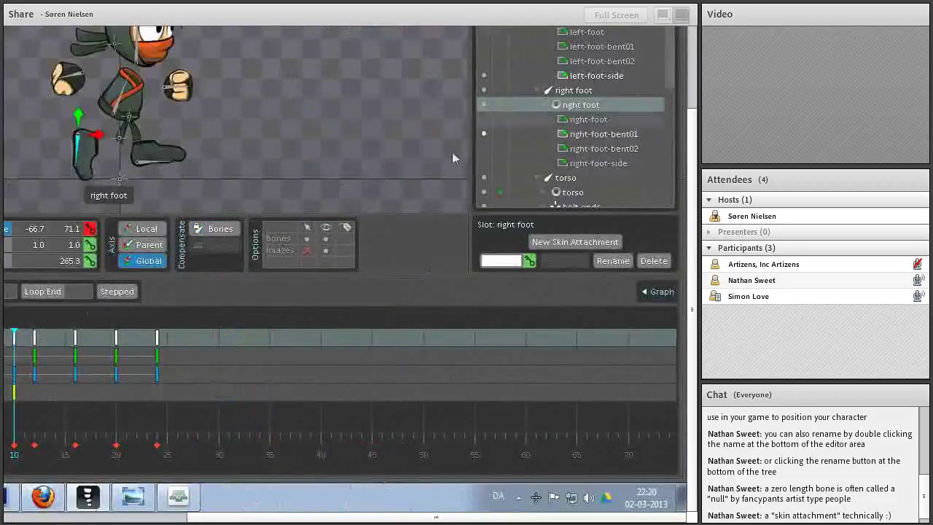
At frame 12, switch the right foot slot to the right-foot-side attachment and key it
left_click(224, 453)
left_click_drag(224, 453, 286, 454)
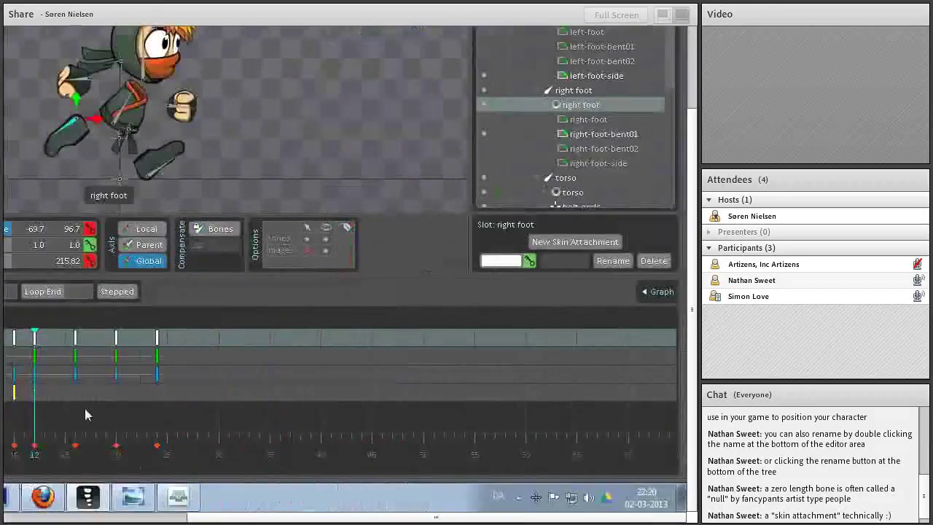
left_click(500, 105)
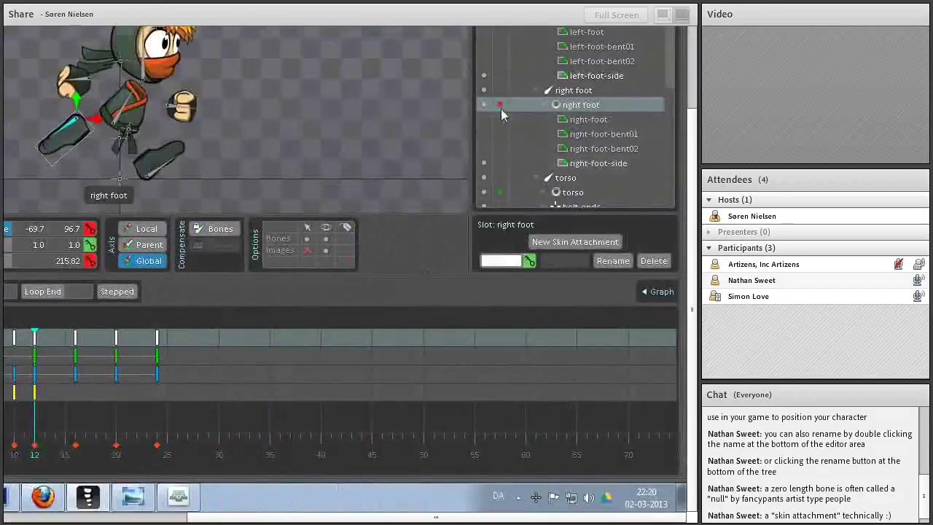
At frame 8, move the right foot bone back to about X -71.8 and key it
left_click_drag(191, 449, 241, 457)
left_click_drag(356, 155, 347, 157)
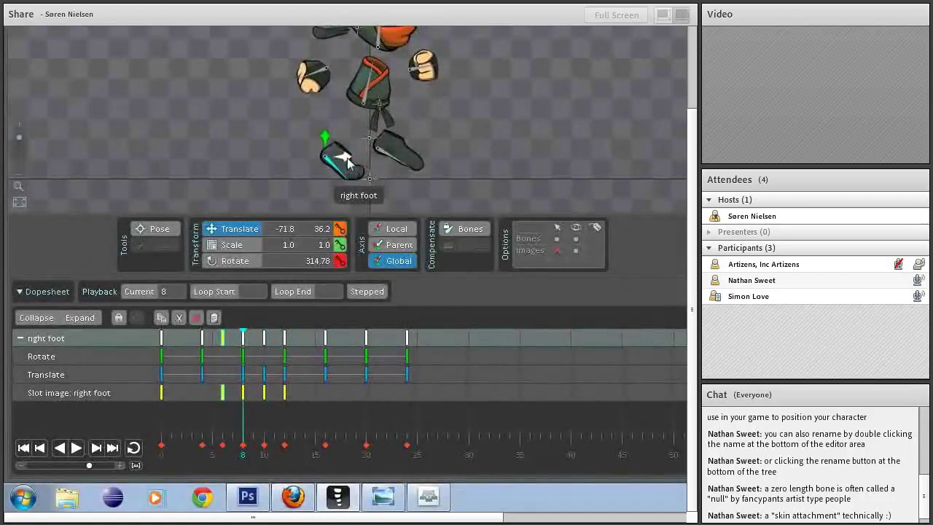
key("k")
At frame 10, move the right foot bone to about X -80.6, Y 74.6, and key it
left_click_drag(223, 451, 267, 455)
left_click_drag(328, 118, 318, 119)
key("k")
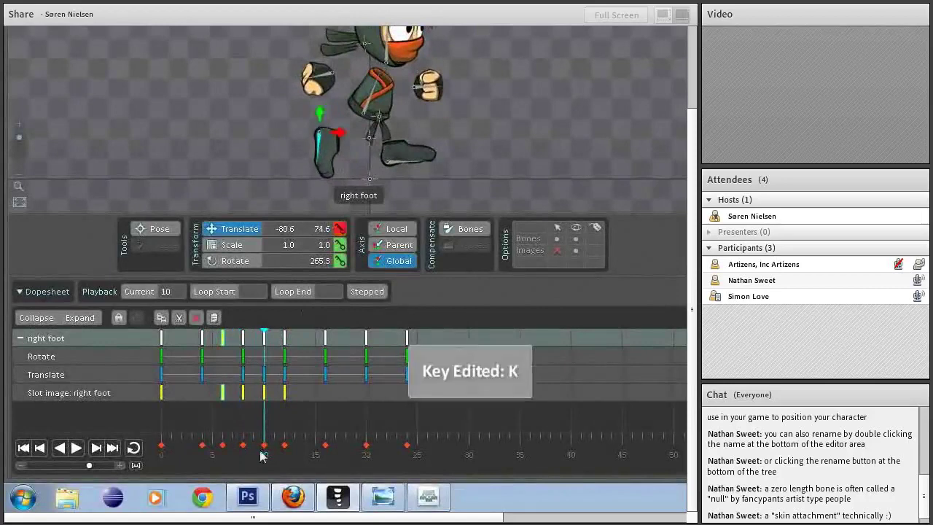
At frame 12, move the right foot bone back to about X -80.1 and key it
left_click_drag(261, 449, 290, 444)
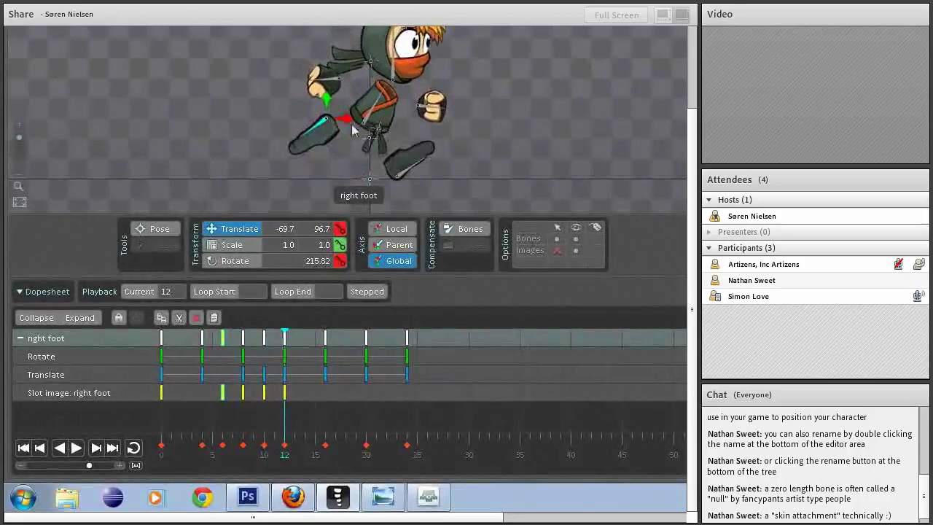
left_click_drag(351, 124, 342, 122)
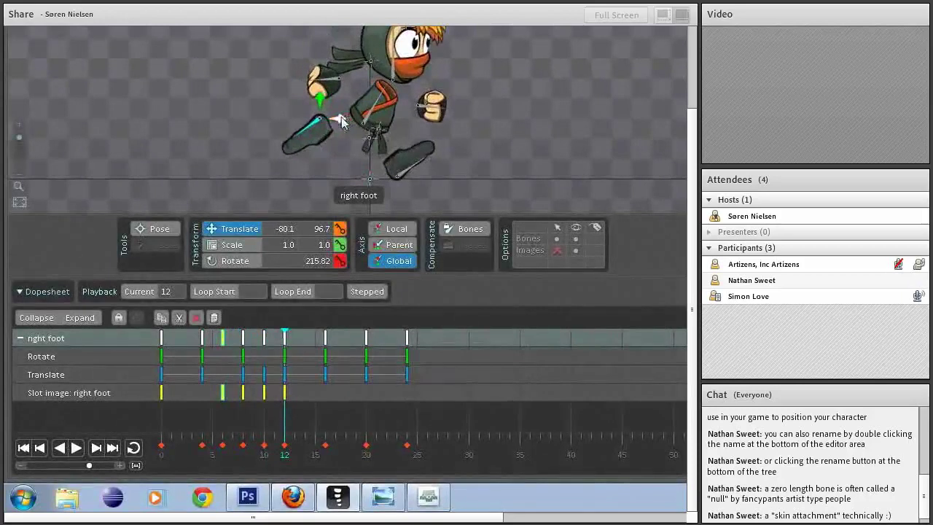
key("k")
At frame 10, move the right foot bone back to about X -84.1 and key it
left_click_drag(280, 447, 272, 448)
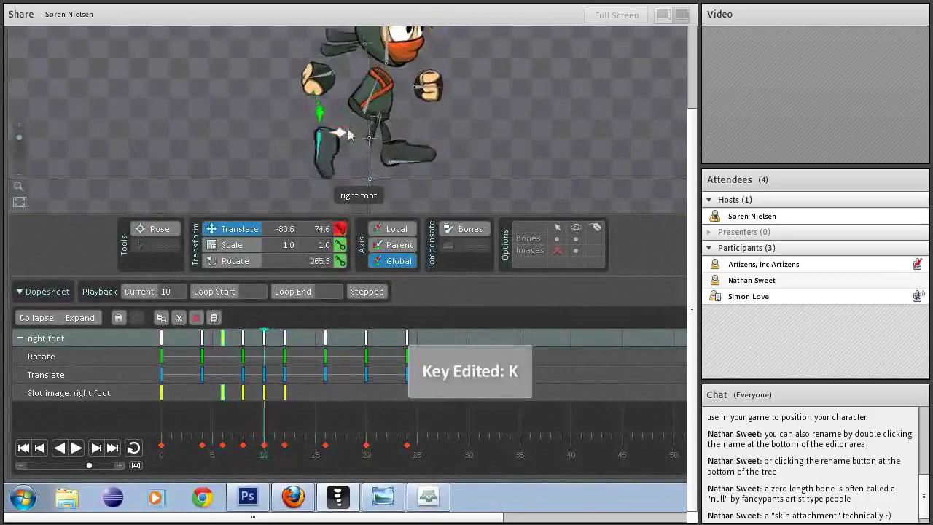
left_click_drag(349, 135, 346, 135)
key("k")
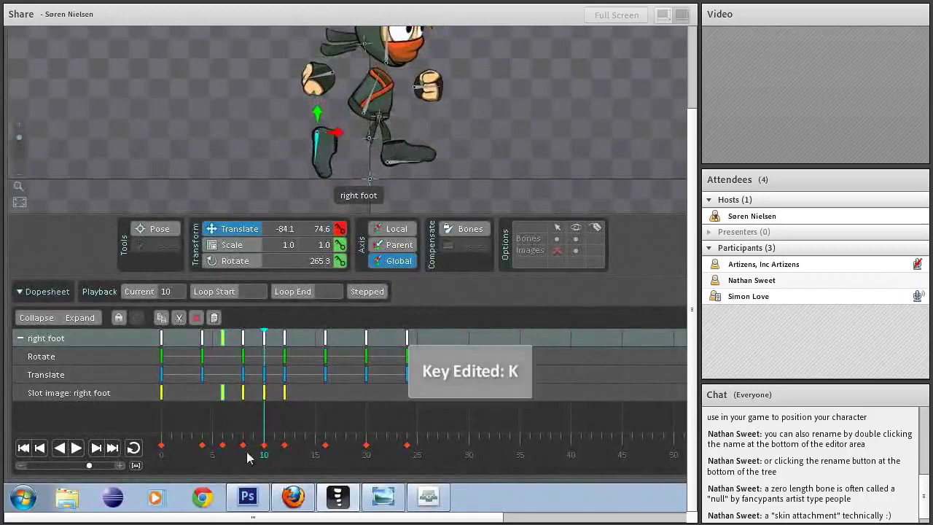
Key the left foot's slot image at frame 0 and move its frame 20 slot image key to frame 18
left_click_drag(264, 456, 295, 445)
left_click(398, 177)
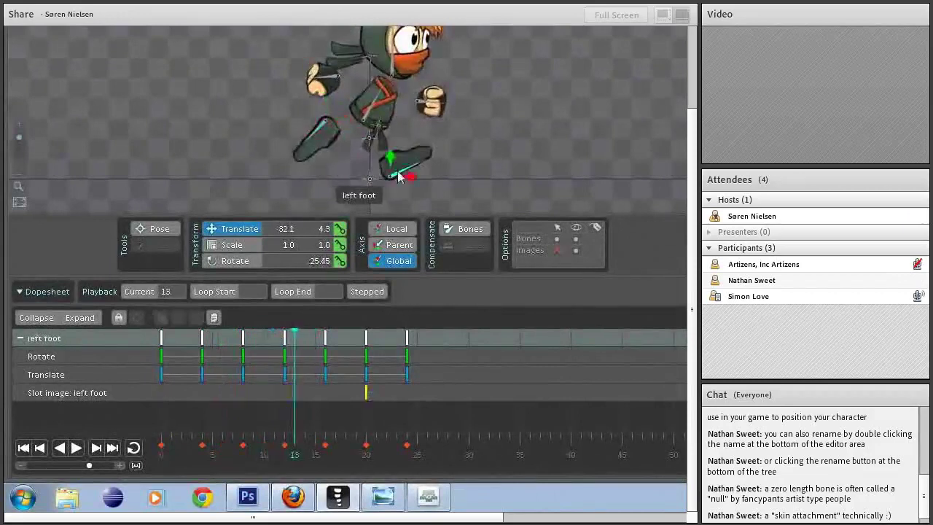
key("space")
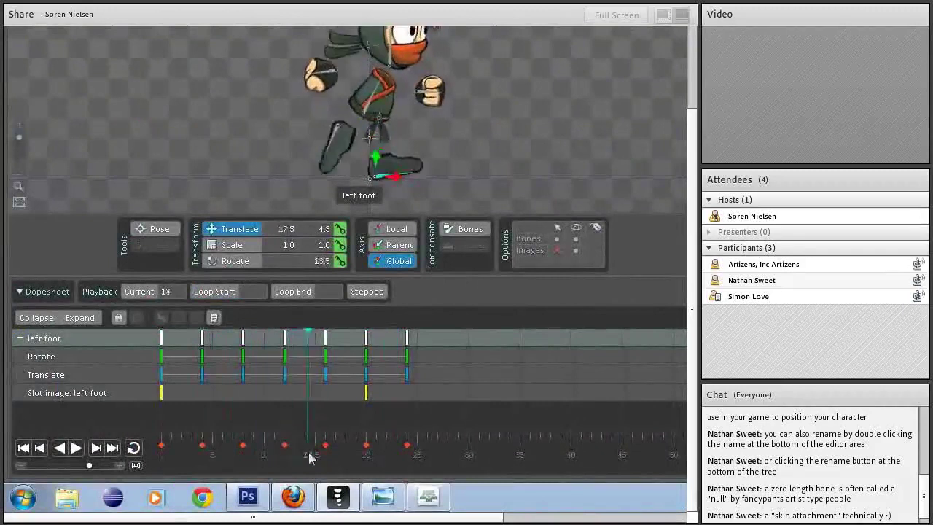
left_click_drag(386, 452, 367, 452)
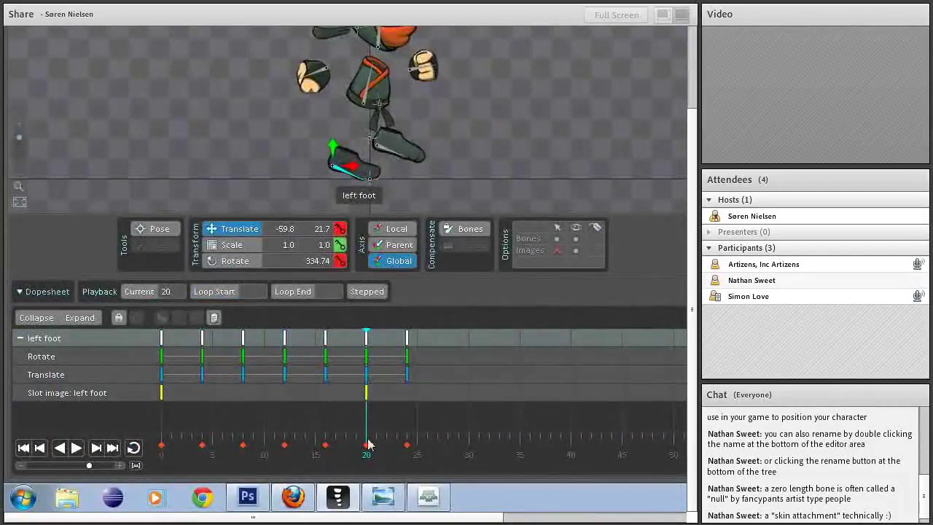
left_click_drag(367, 394, 351, 398)
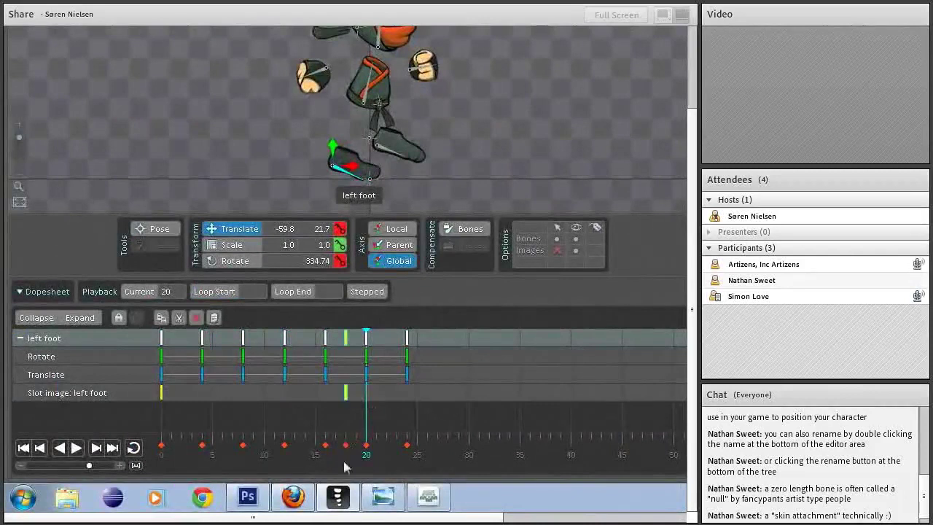
At frame 20, switch the left foot slot to the left-foot-bent02 attachment and key it
left_click_drag(343, 458, 368, 458)
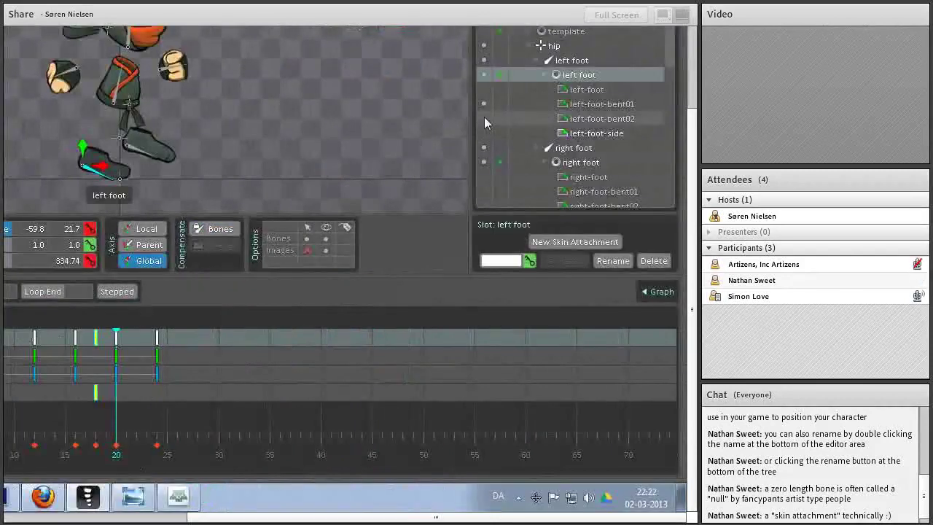
left_click(484, 118)
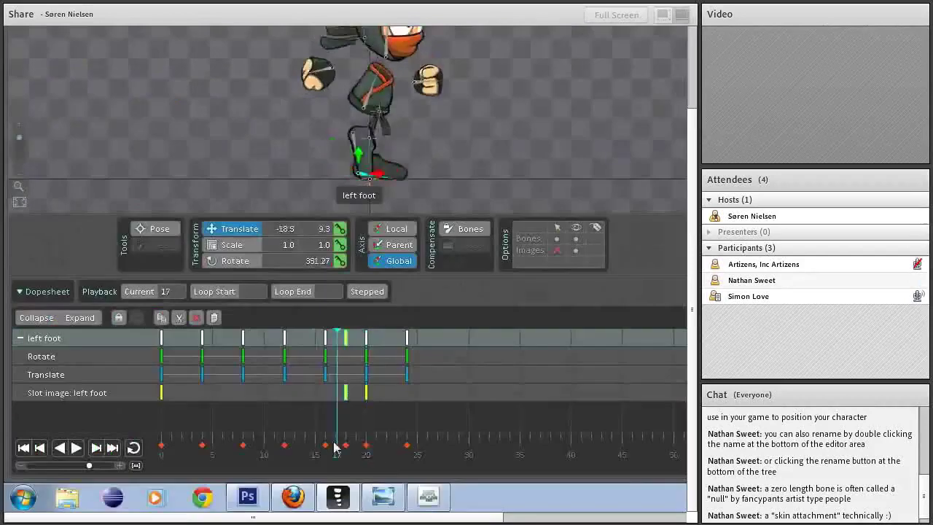
left_click_drag(333, 444, 368, 450)
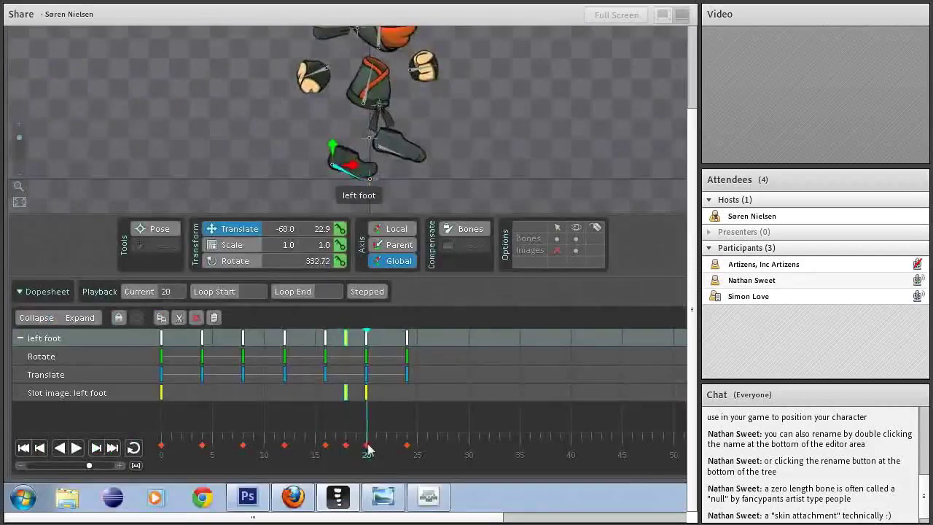
At frame 20, rotate the left foot bone to about 321.43, move it to about X -68.0, Y 32.2, and key it
key("c")
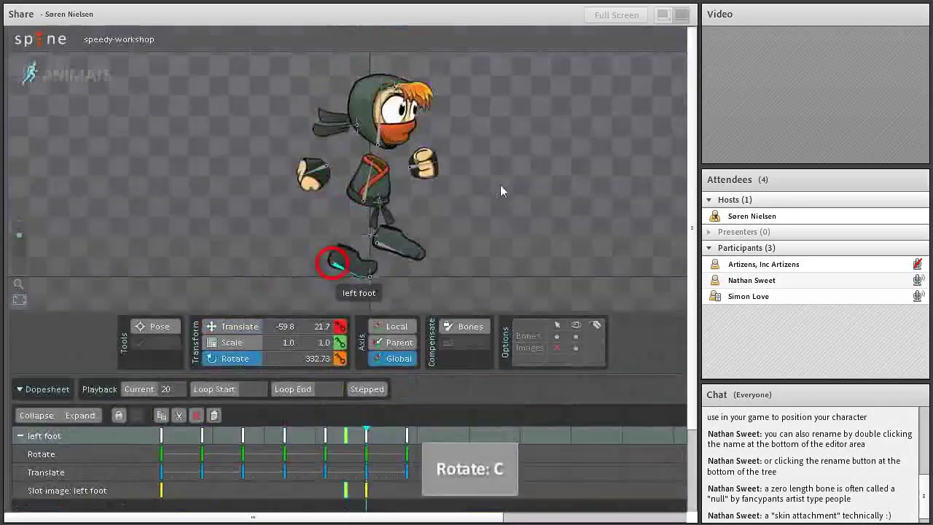
key("v")
left_click_drag(500, 191, 456, 224)
key("c")
key("v")
left_click_drag(368, 262, 351, 258)
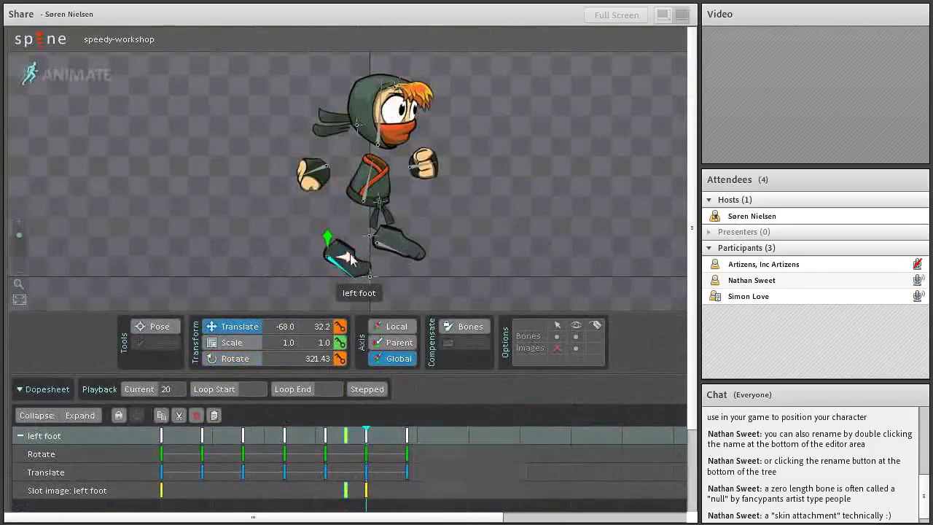
key("k")
At frame 22, change the left foot's attachment, move the bone to about X -78.6, Y 77.0, and key both
scroll(350, 270, "down", 3)
left_click_drag(361, 455, 388, 457)
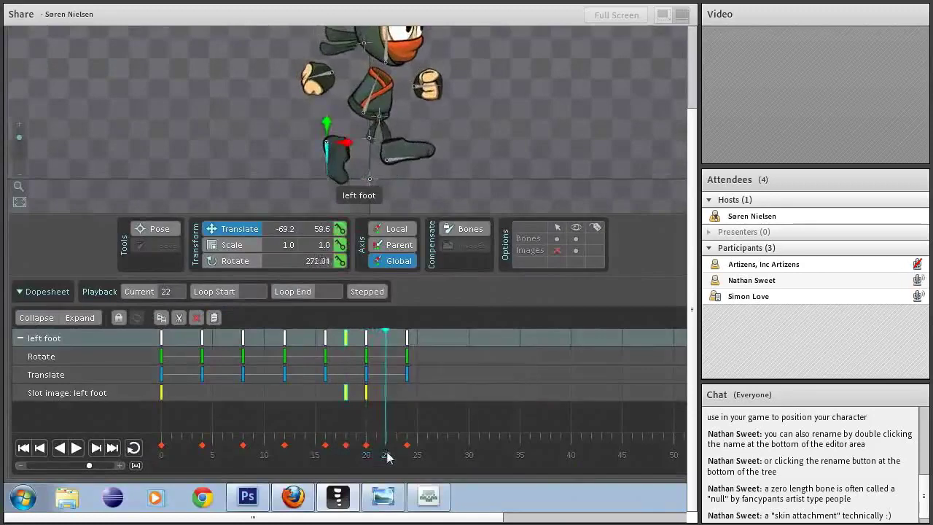
mouse_move(327, 126)
left_mouse_down()
mouse_move(331, 117)
mouse_move(344, 135)
left_mouse_up()
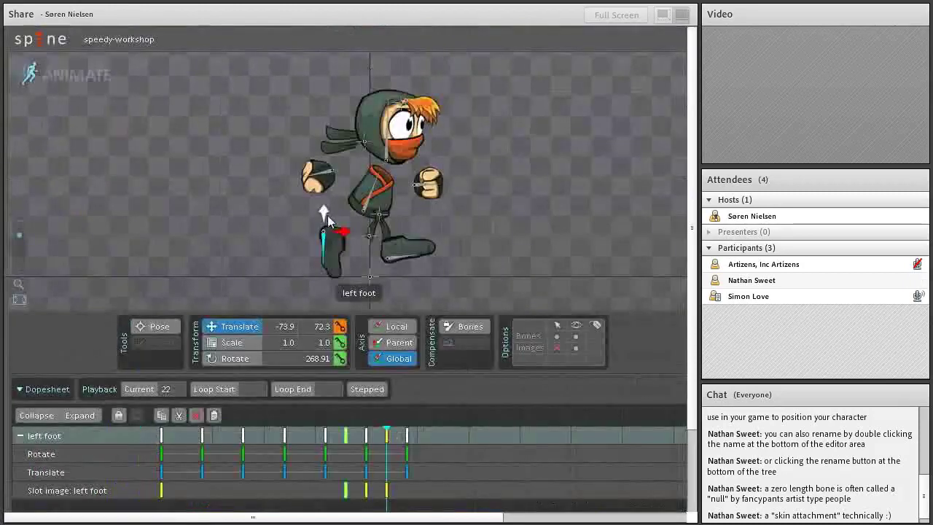
left_click_drag(328, 217, 322, 212)
key("k")
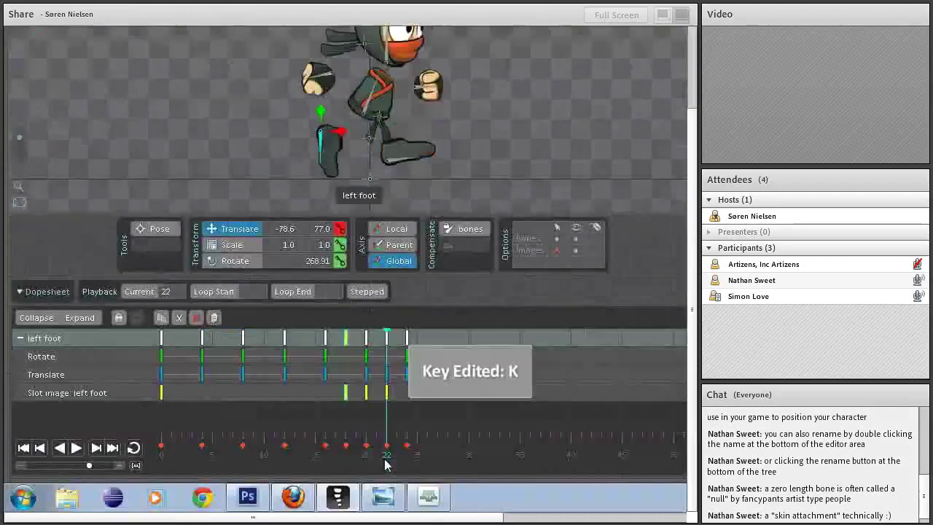
At frame 24, move the left foot bone to about X -85.7, Y 97.4, and key it
left_click(345, 458)
left_click_drag(345, 458, 409, 454)
left_click_drag(327, 115, 312, 106)
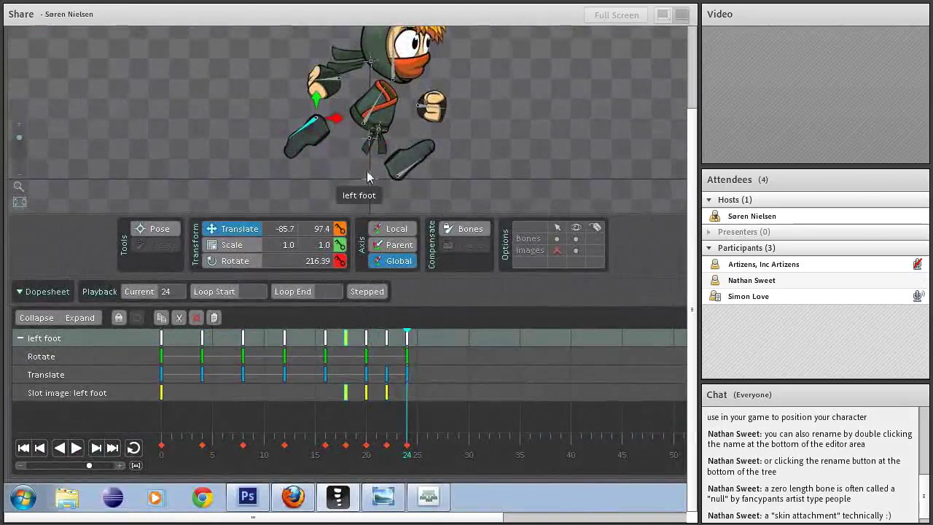
key("k")
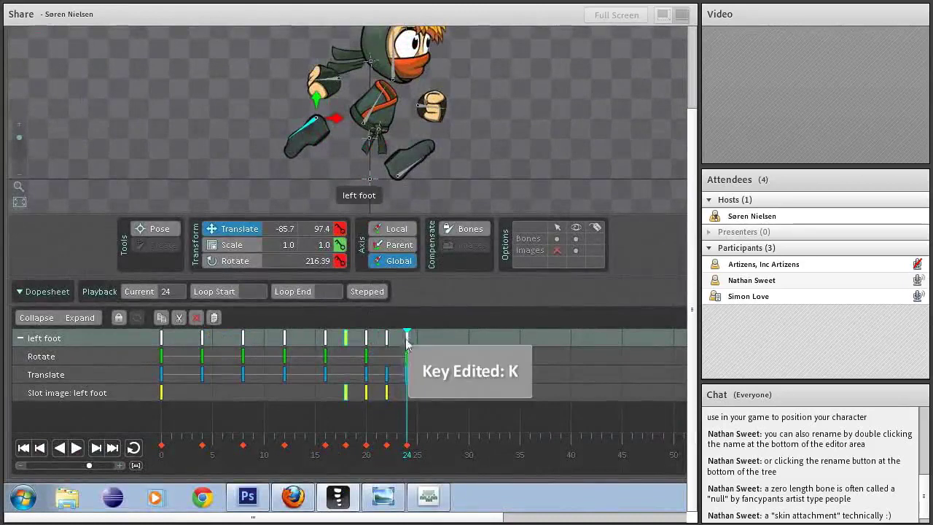
Copy the left foot's frame 24 transform keys to frame 0 and key its slot image at frame 24
left_click(408, 444)
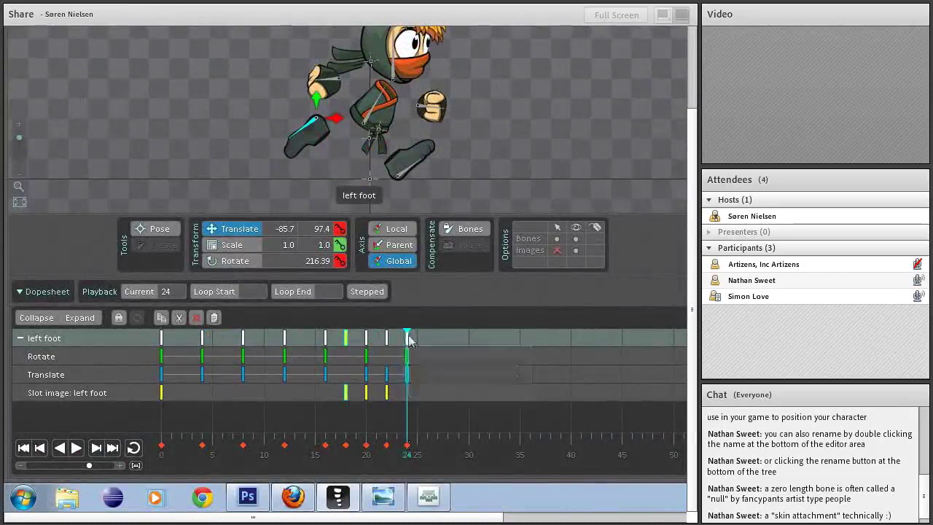
left_click(162, 338)
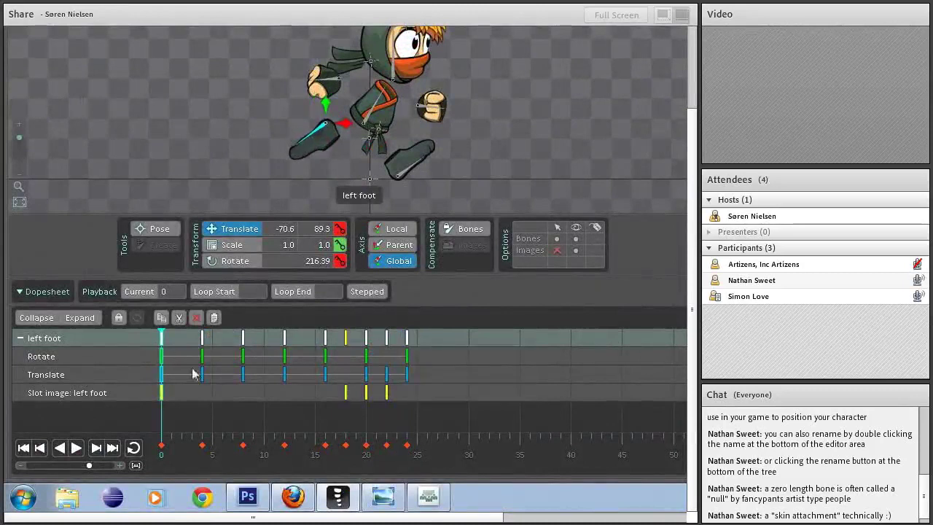
left_click(215, 318)
left_click_drag(162, 455, 407, 457)
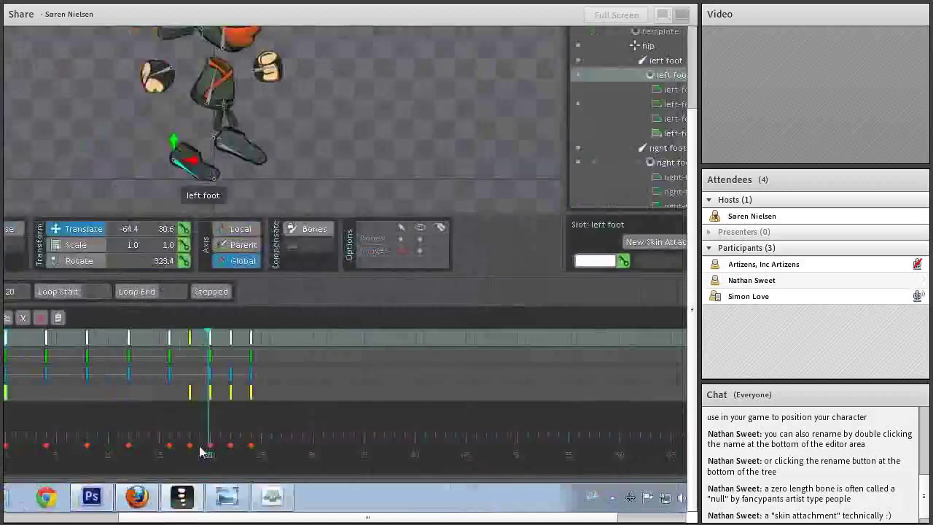
Scrub through the run cycle to check the left foot's motion and attachment changes
left_click_drag(202, 448, 162, 459)
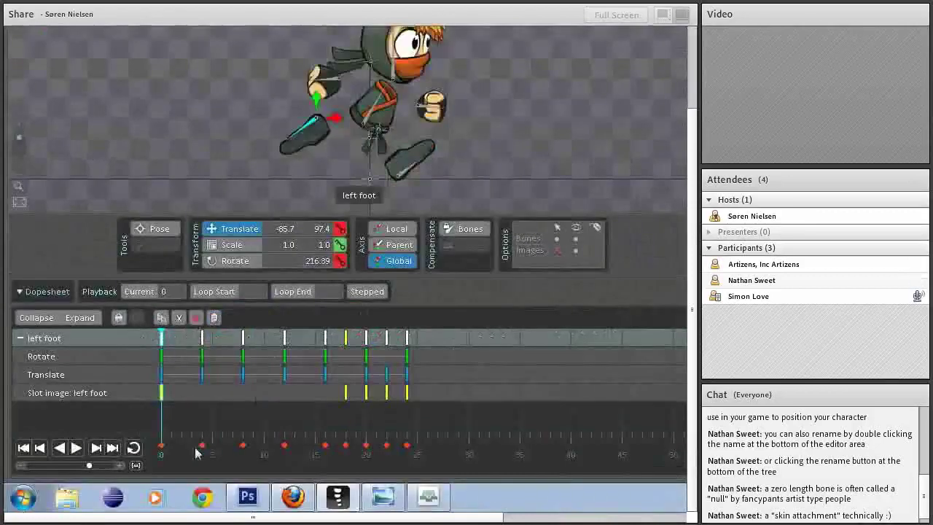
left_click_drag(196, 450, 141, 435)
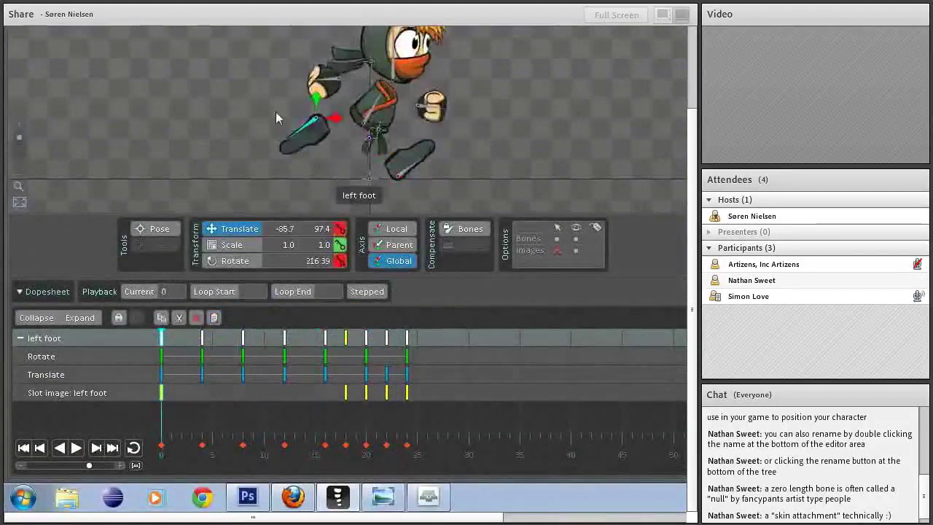
scroll(276, 114, "up", 3)
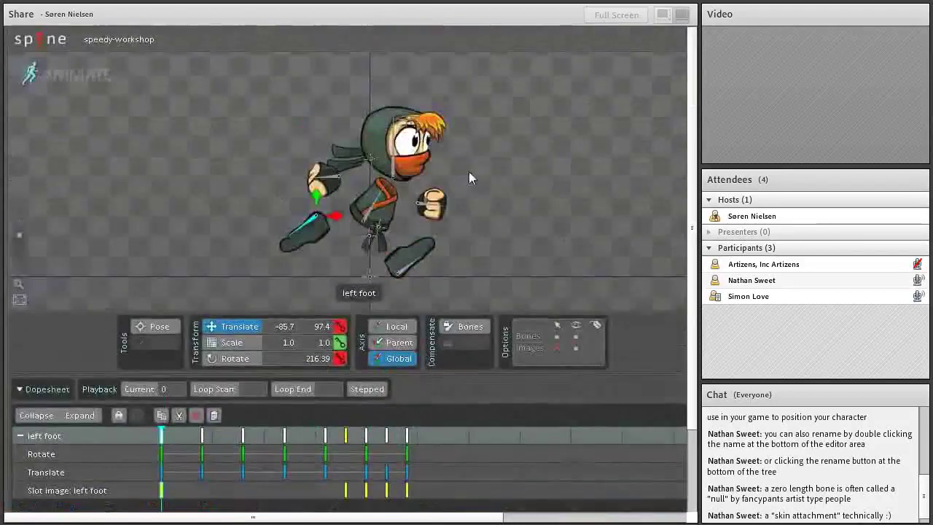
scroll(184, 373, "down", 3)
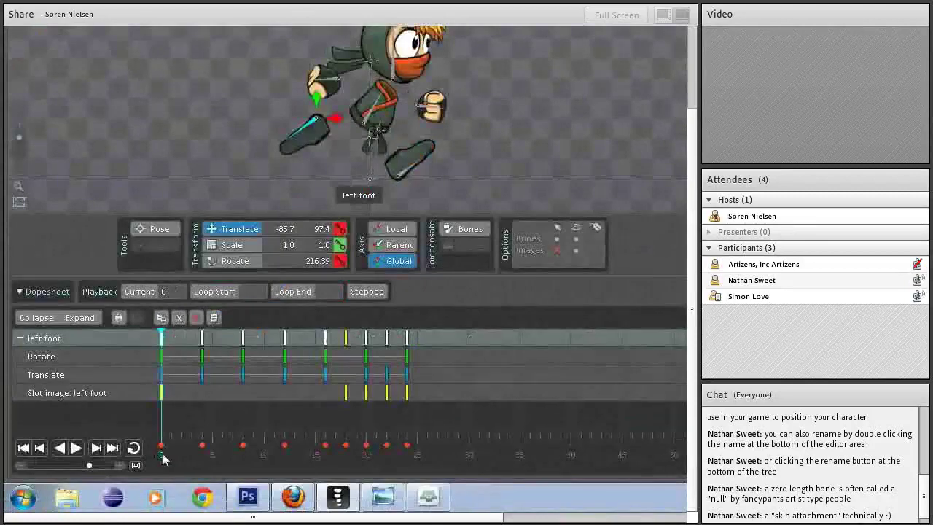
left_click(247, 453)
left_click_drag(247, 454, 150, 454)
Select the hood ends bone, rotate it to about 43.58 at frame 8, and key the rotation
scroll(233, 348, "up", 3)
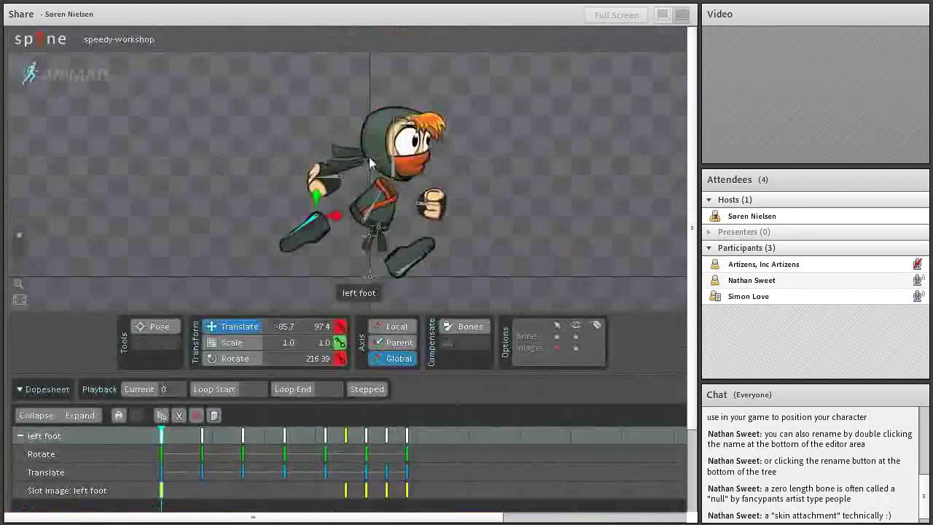
scroll(176, 450, "down", 3)
left_click_drag(165, 456, 211, 456)
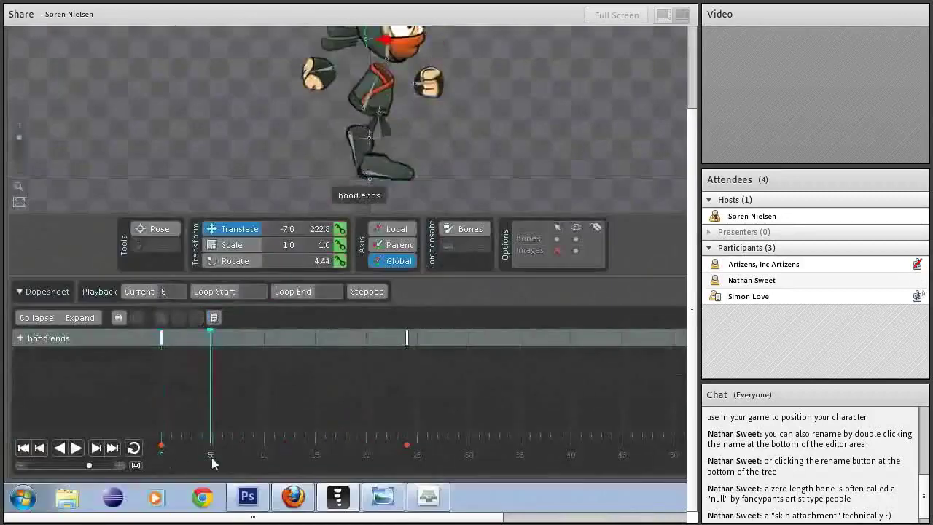
key("c")
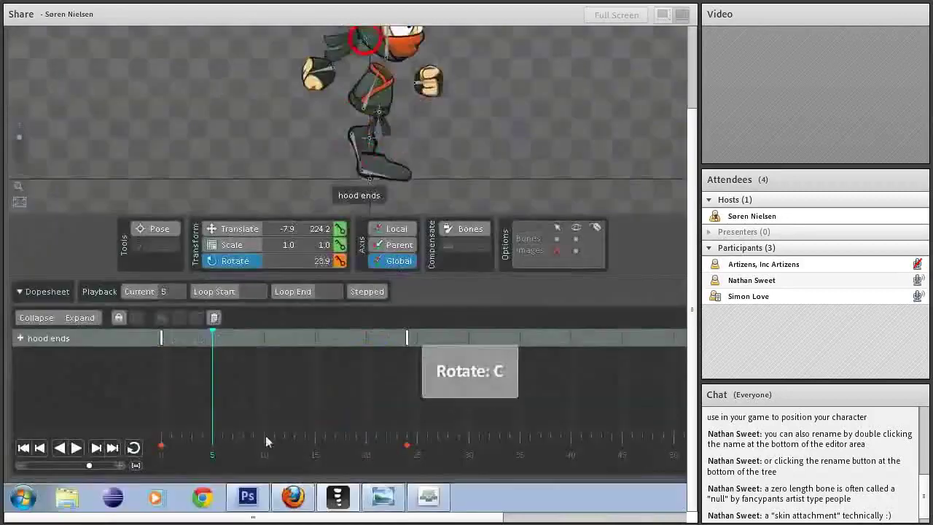
left_click(245, 439)
scroll(496, 89, "up", 3)
left_click_drag(487, 132, 468, 90)
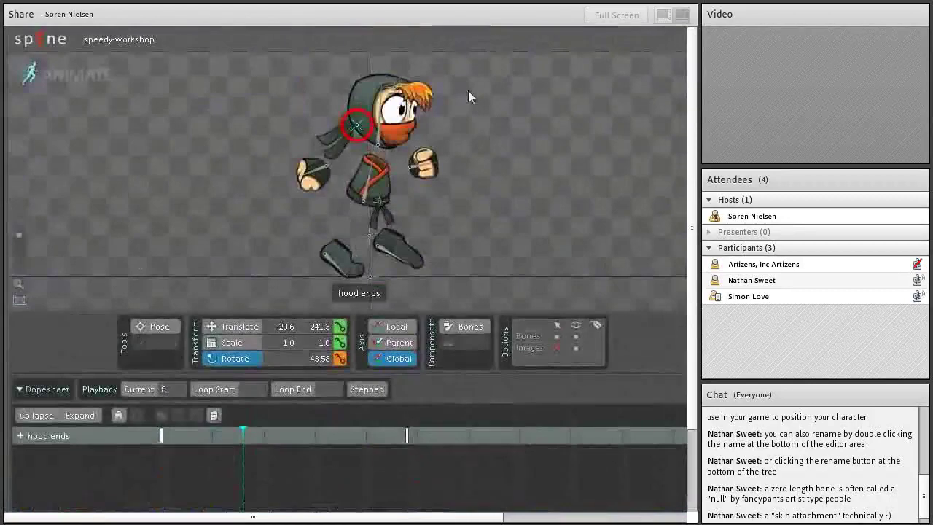
scroll(469, 91, "down", 3)
key("k")
left_click(260, 445)
left_click_drag(260, 445, 285, 454)
scroll(535, 112, "up", 3)
left_click_drag(528, 188, 525, 193)
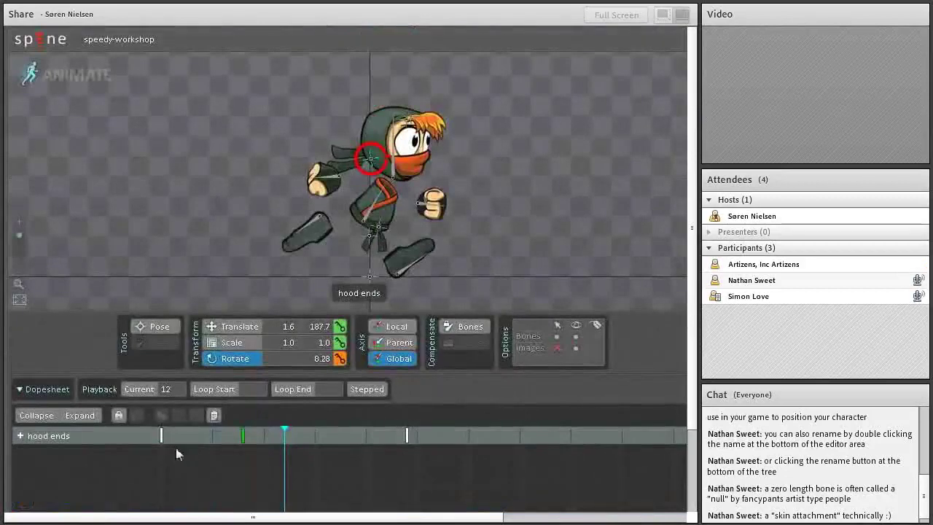
Expand the hood ends tracks and copy the frame 0 rotation key to frame 12
left_click(19, 435)
left_click(151, 353)
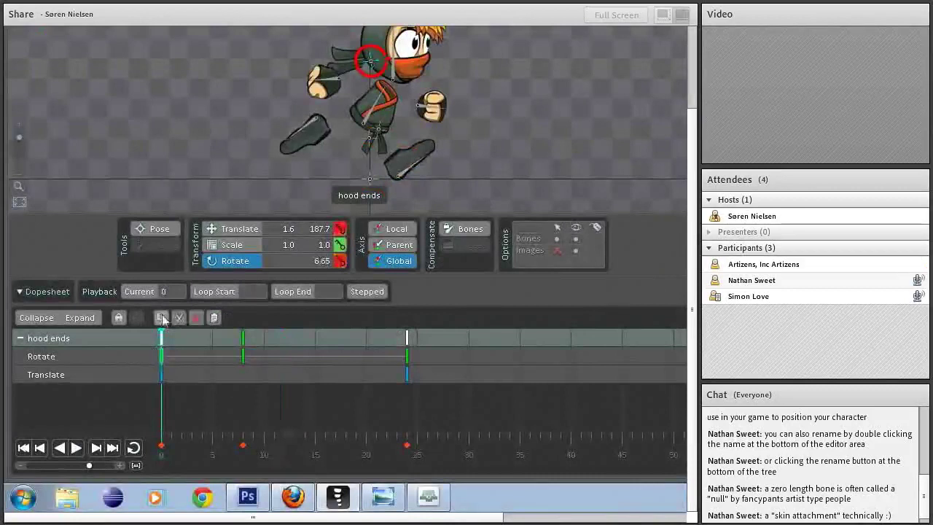
left_click(284, 446)
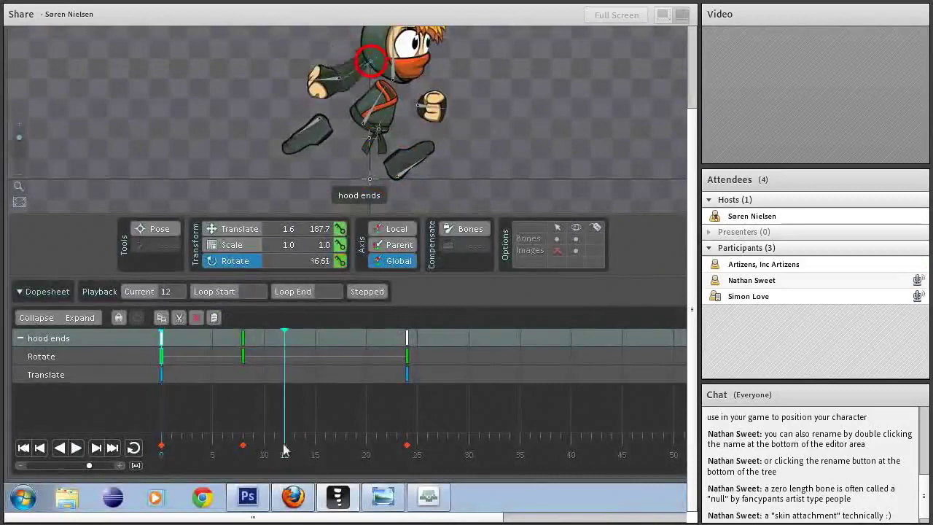
Copy the hood ends' frame 8 rotation key to frame 20 and scrub the cycle to check the motion
left_click(243, 356)
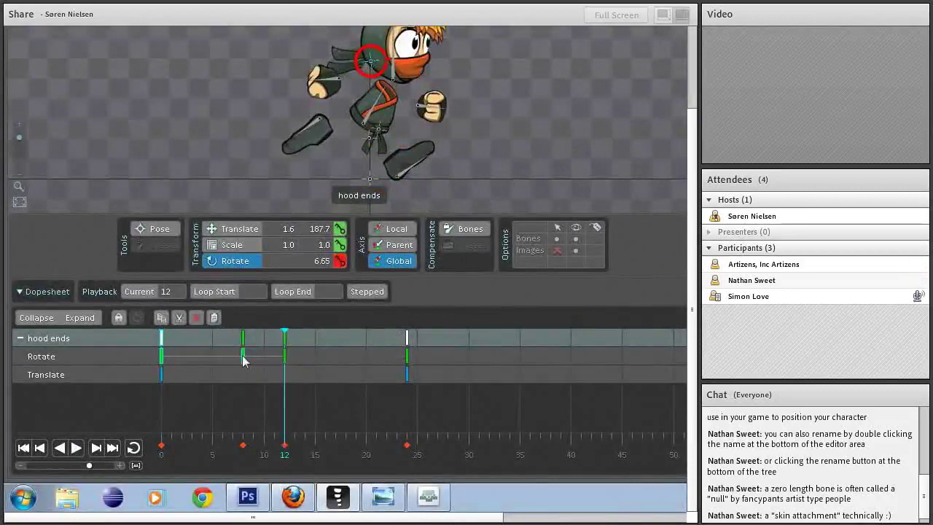
left_click(367, 446)
left_click(214, 317)
left_click(314, 443)
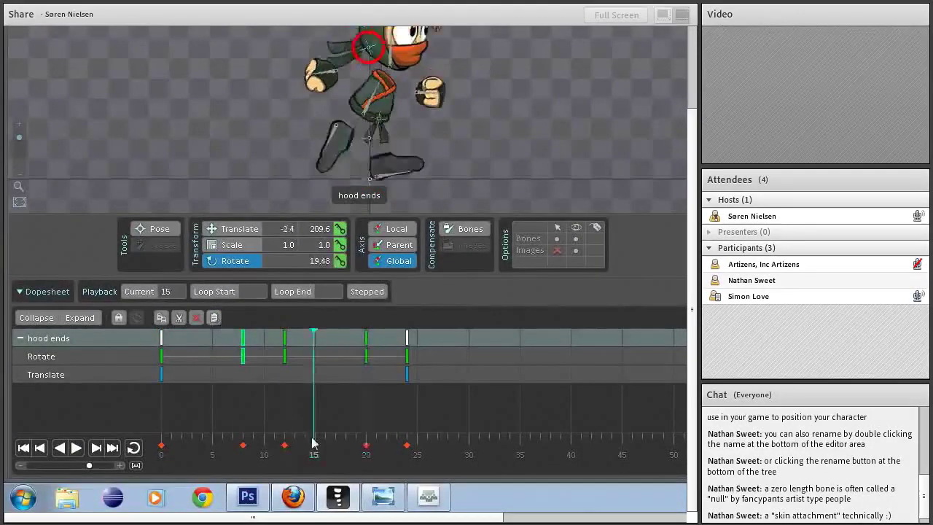
left_click_drag(314, 443, 162, 464)
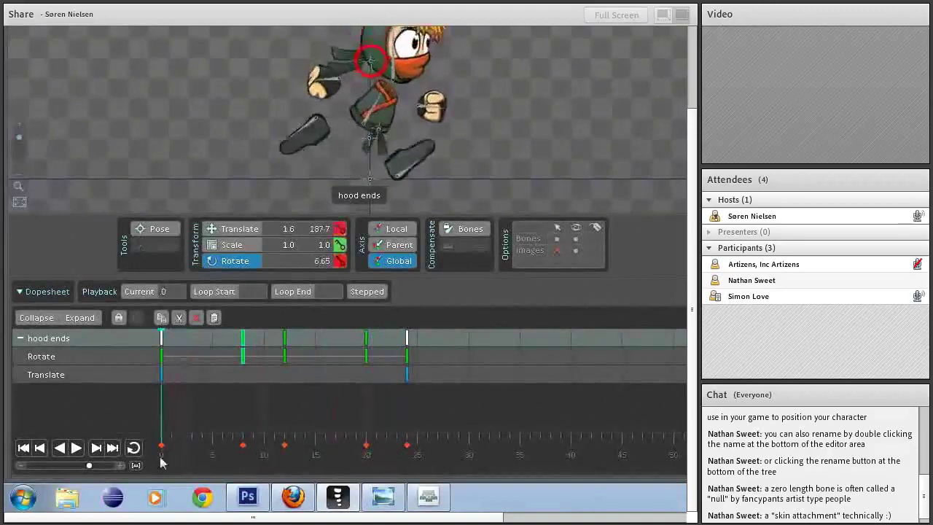
Deselect the hood ends bone and save the project
left_click(479, 139)
key("ctrl+s")
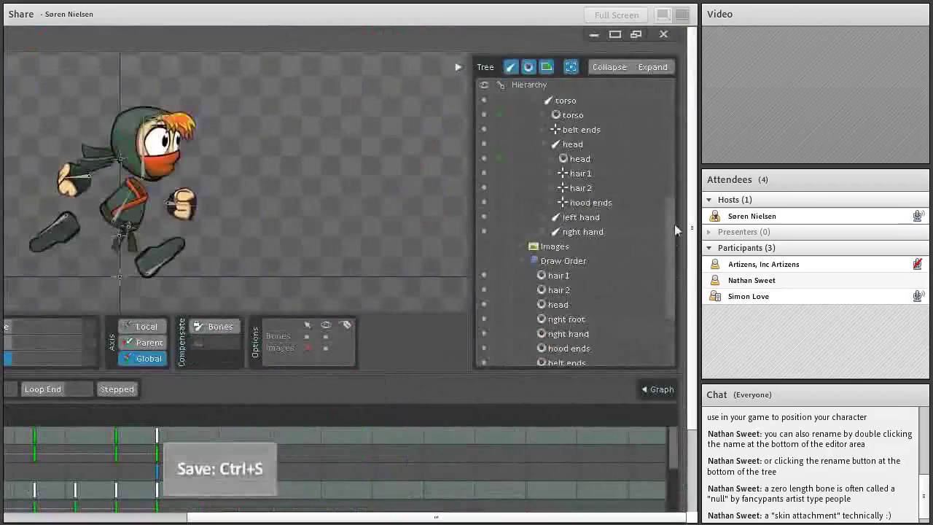
left_click_drag(674, 230, 668, 184)
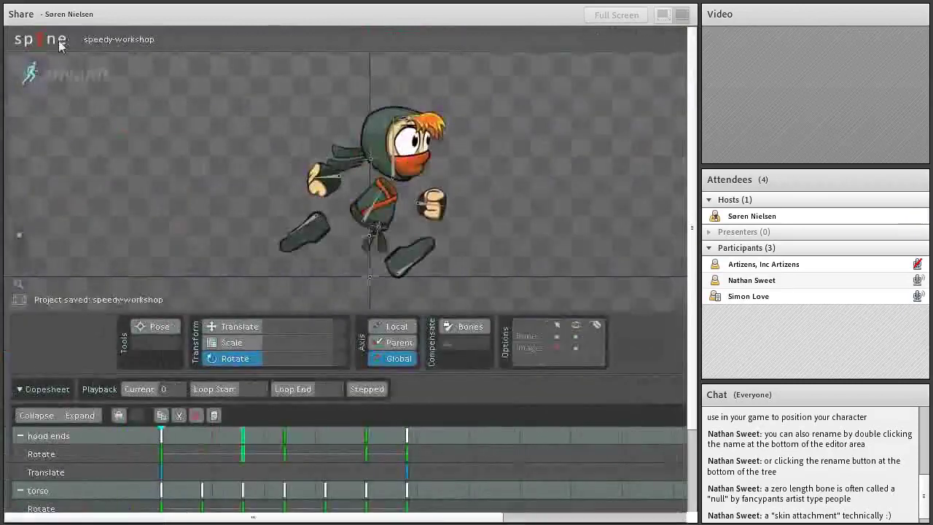
Open speedy-workshop-final.project from the speedy examples folder
left_click(59, 41)
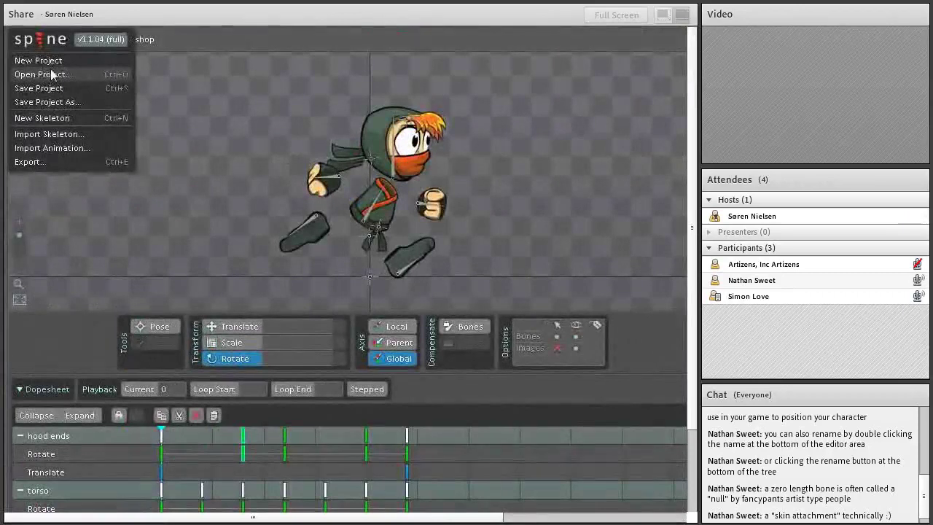
left_click(51, 73)
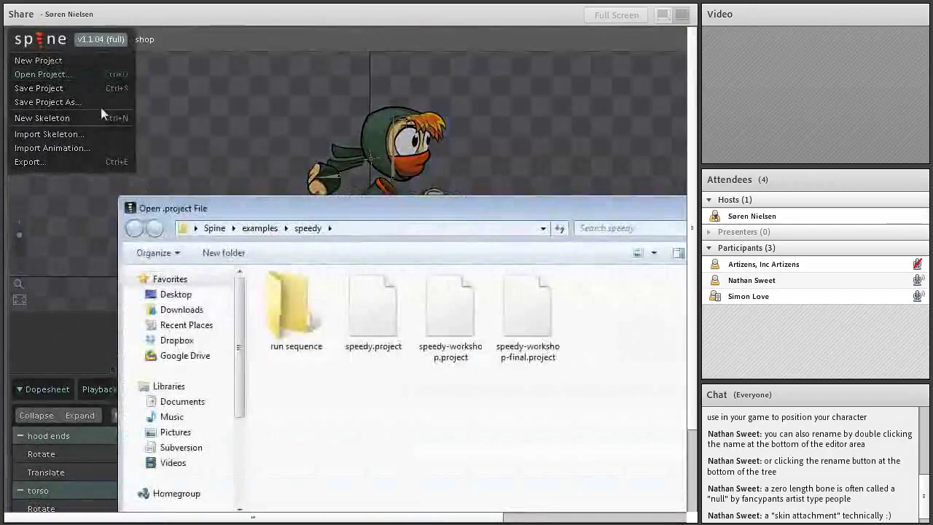
left_click(528, 313)
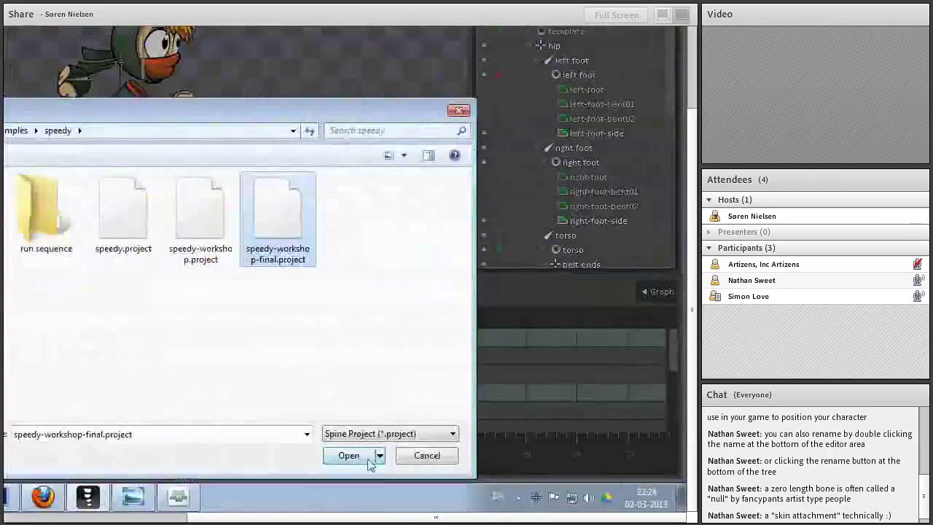
left_click(371, 464)
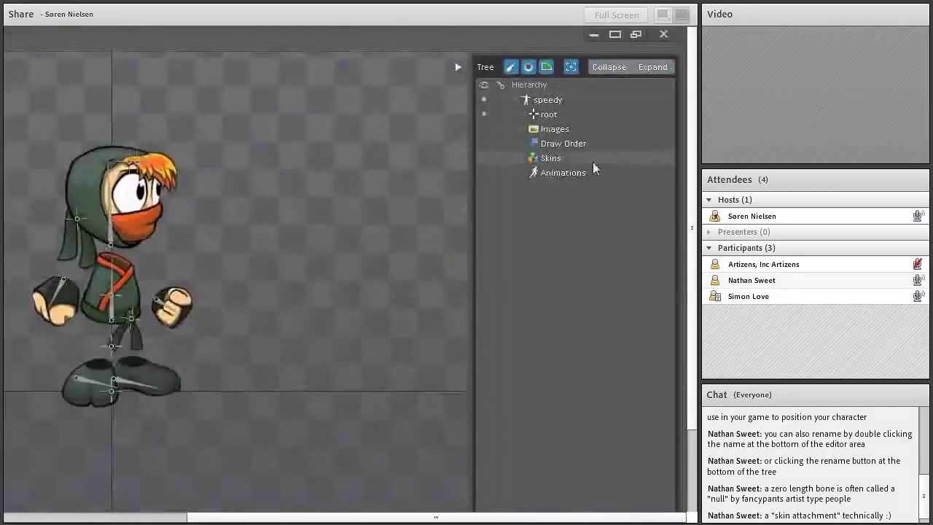
Expand the skeleton's animations, switch to Animate mode and make run-linear the active animation
left_click(523, 175)
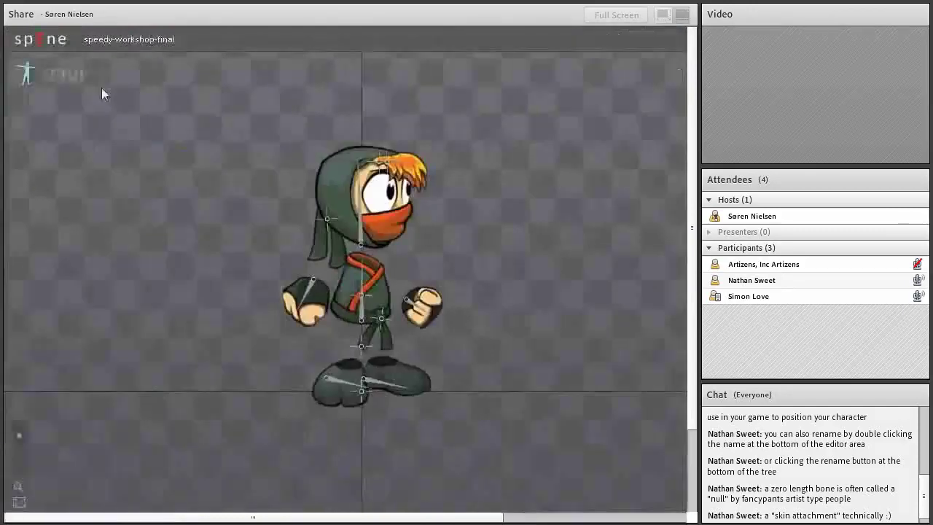
left_click(64, 80)
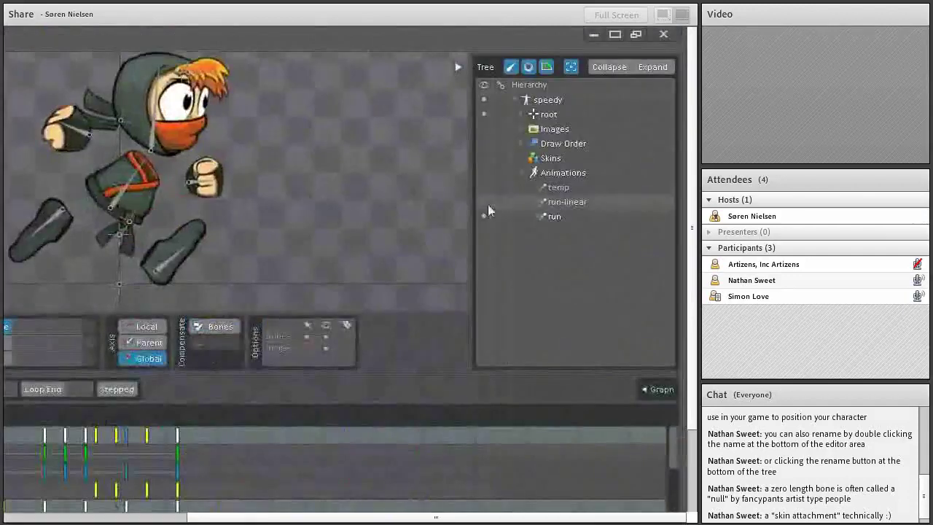
left_click(488, 205)
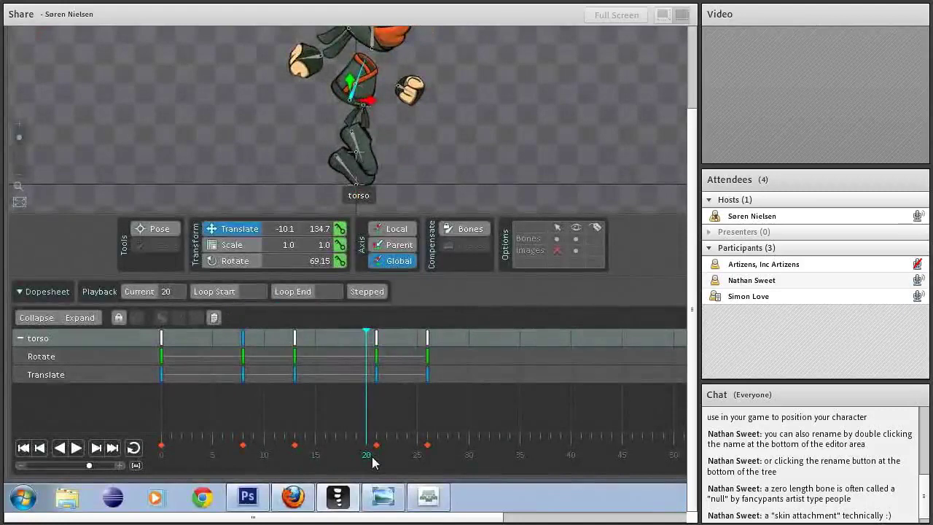
Show the curve graph and set the torso's frame 0 translate key to a Bezier curve
left_click(243, 439)
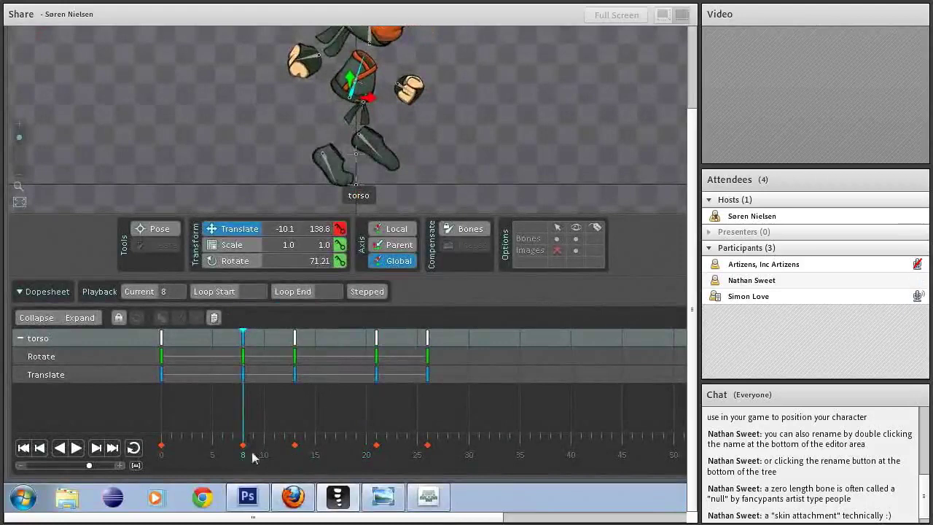
left_click_drag(218, 442, 244, 448)
left_click(162, 446)
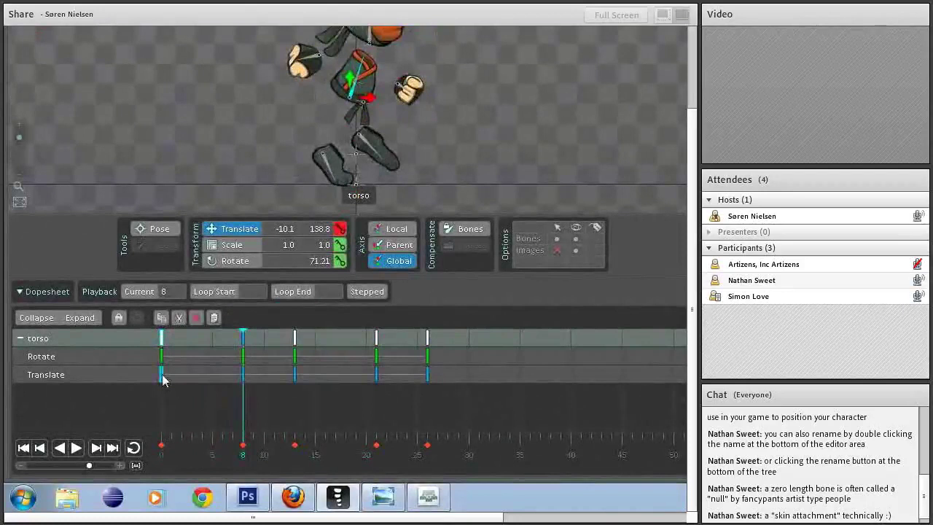
left_click(649, 294)
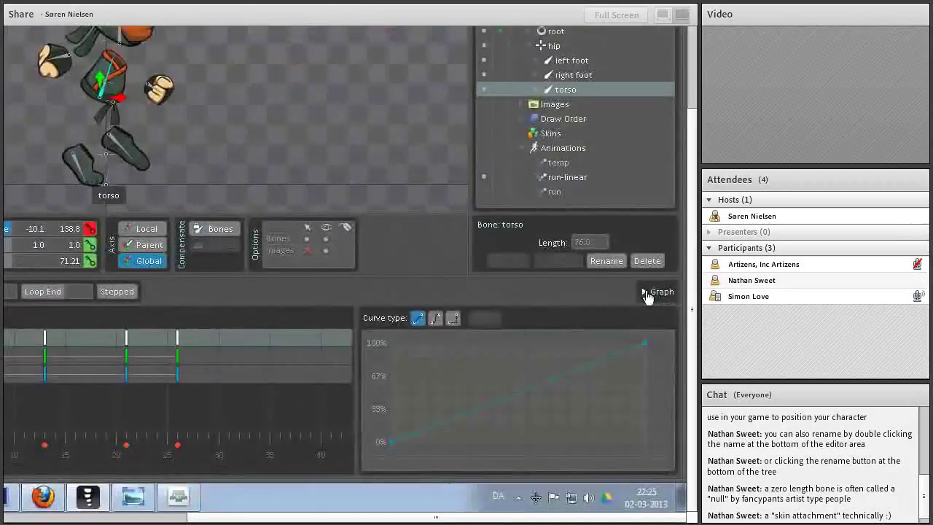
left_click(440, 319)
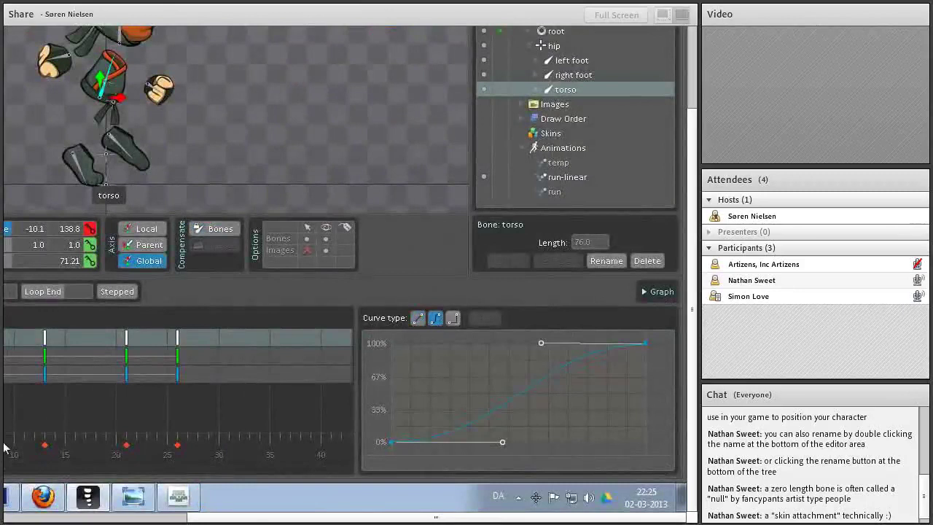
Play and scrub the first part of the run cycle to check the torso's eased motion
left_click(222, 449)
left_click(76, 447)
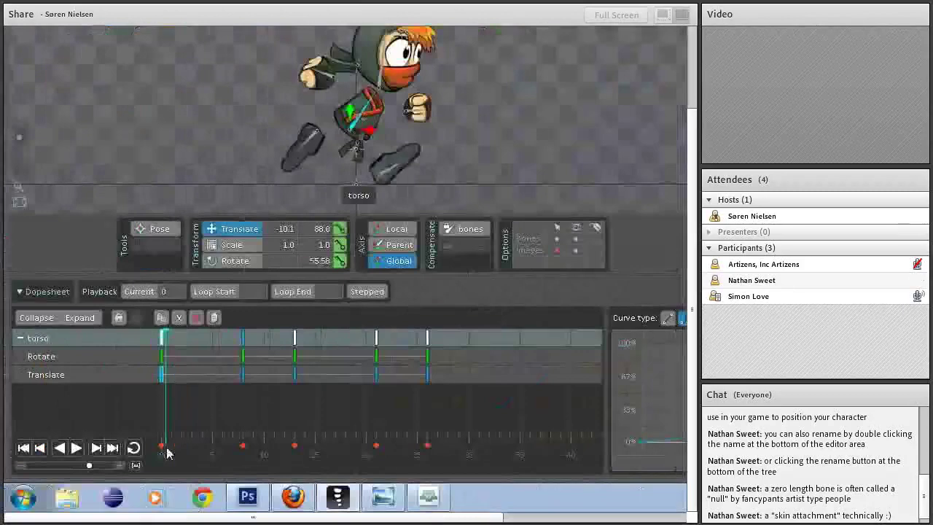
left_click_drag(167, 453, 264, 452)
Set the torso's frame 8 translate key to a Bezier curve and scrub around it to check the motion
left_click(295, 375)
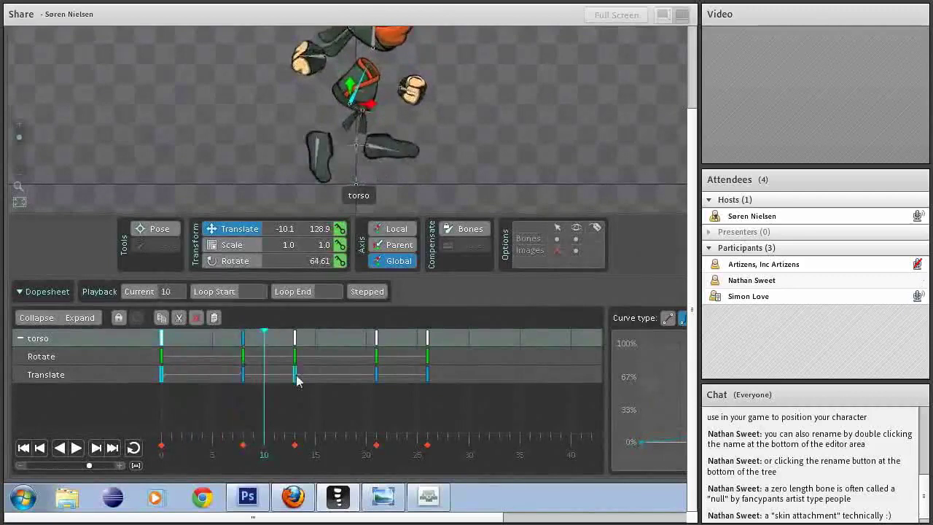
left_click(246, 377)
left_click_drag(244, 448, 257, 448)
left_click(242, 376)
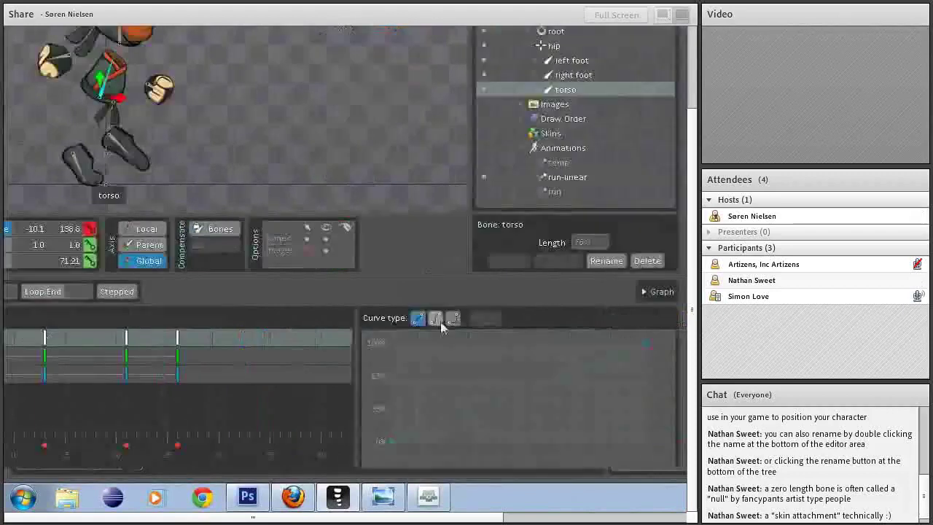
left_click(684, 319)
left_click_drag(243, 452, 216, 458)
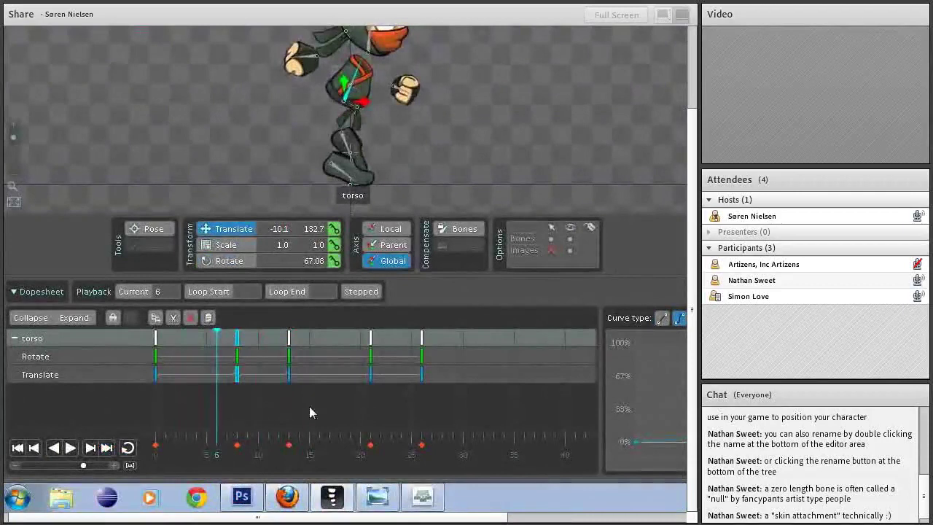
Select the torso's translate keys at frames 0, 8, 13 and 21 and match their curves
left_click(155, 376)
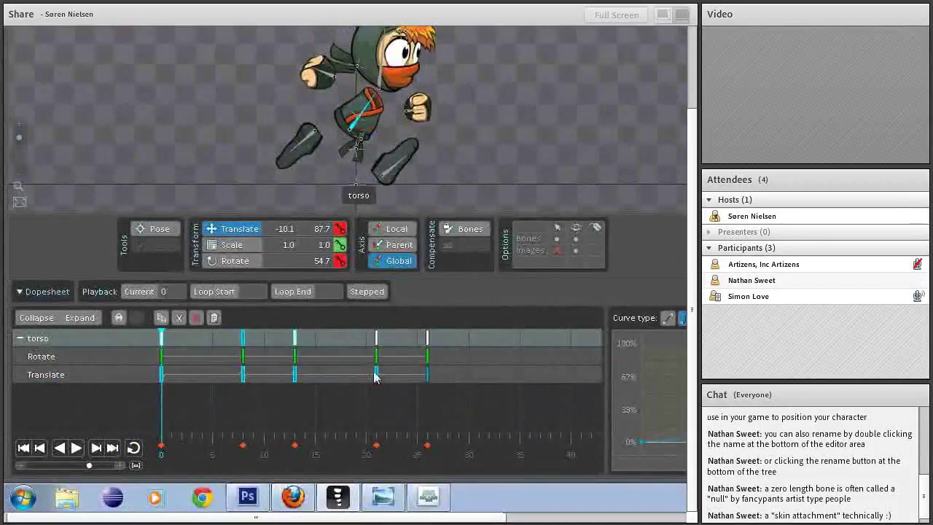
left_click(376, 375, "ctrl")
left_click(427, 375, "ctrl")
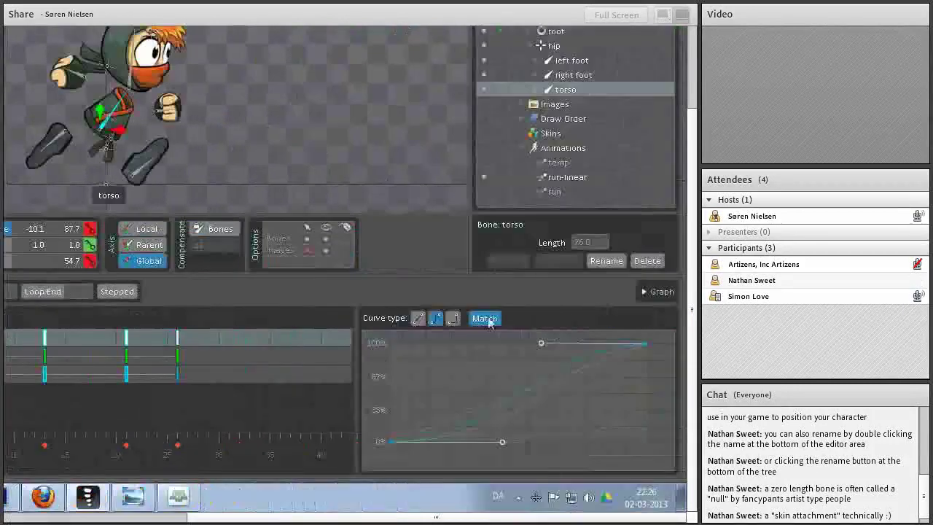
left_click(489, 322)
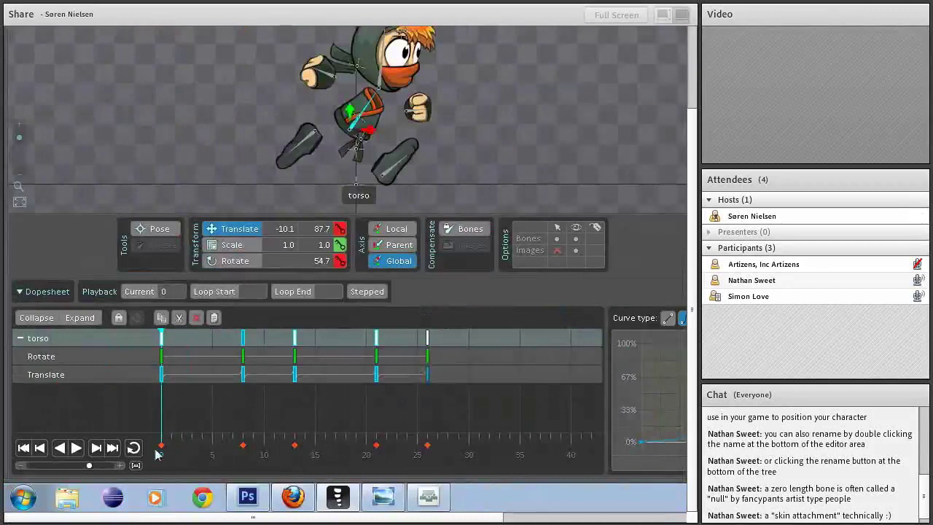
Turn on looping, play the run cycle, and scrub to frame 8 to check the torso's motion
left_click_drag(163, 446, 82, 470)
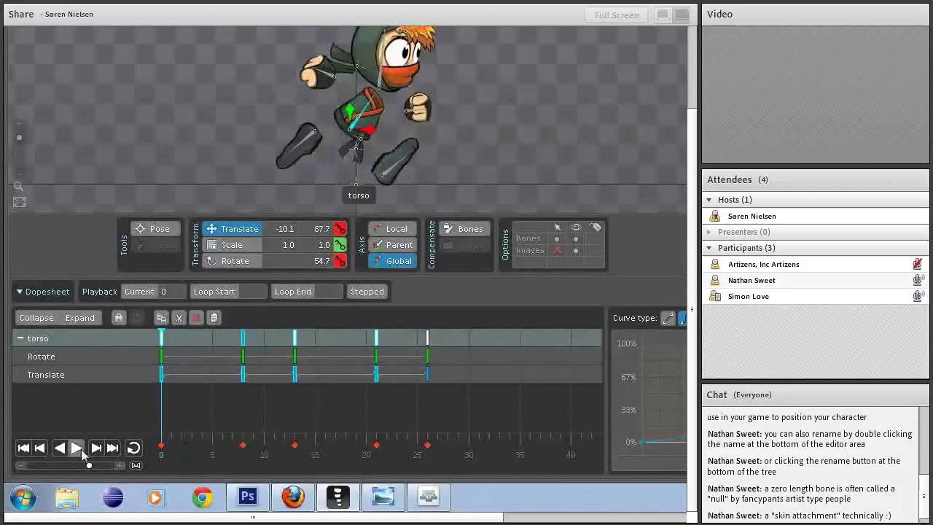
left_click(133, 449)
left_click(76, 448)
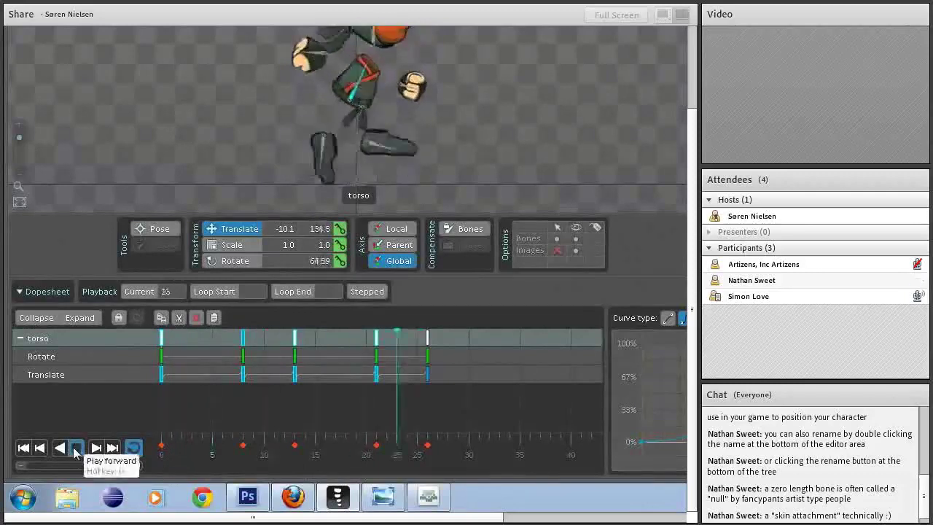
left_click(76, 449)
left_click_drag(146, 457, 242, 452)
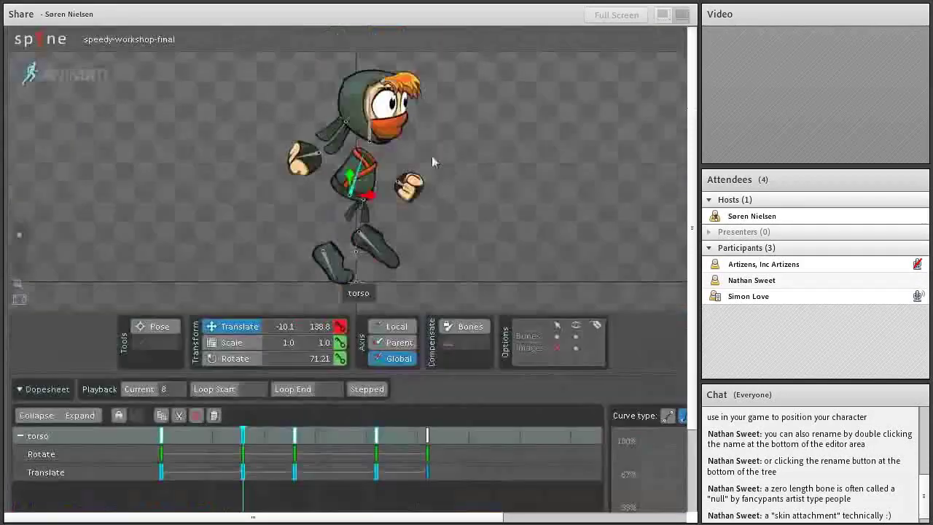
Deselect the torso, return to frame 0, and select and expand the torso_singleton bone to examine its children
left_click(393, 155)
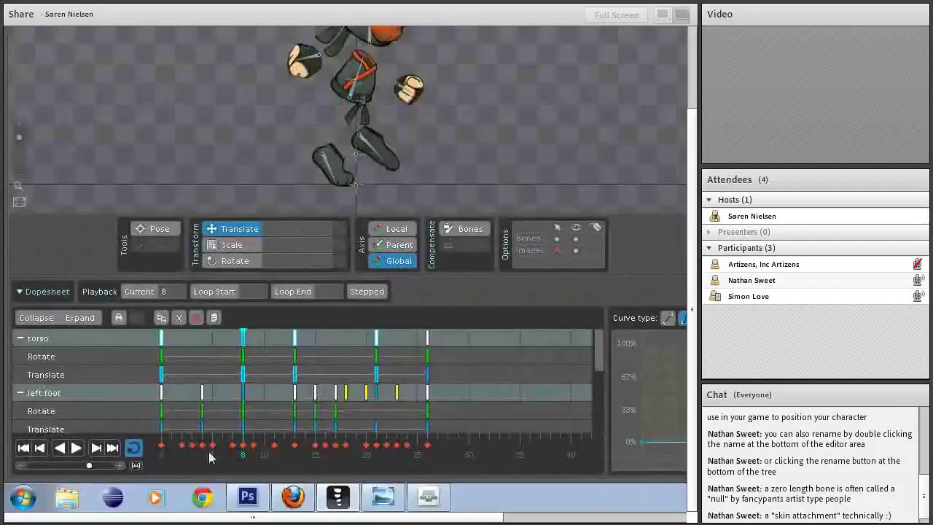
left_click_drag(210, 457, 161, 457)
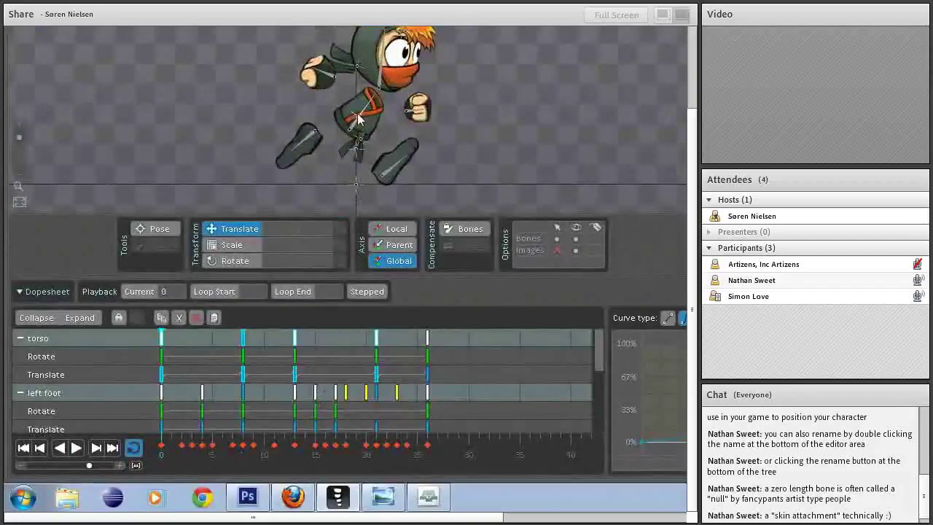
left_click(357, 119)
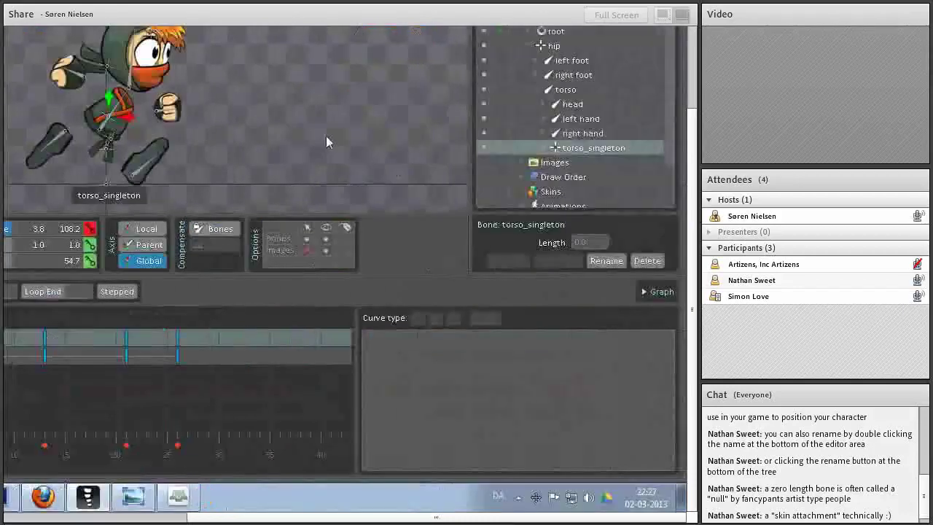
left_click(544, 149)
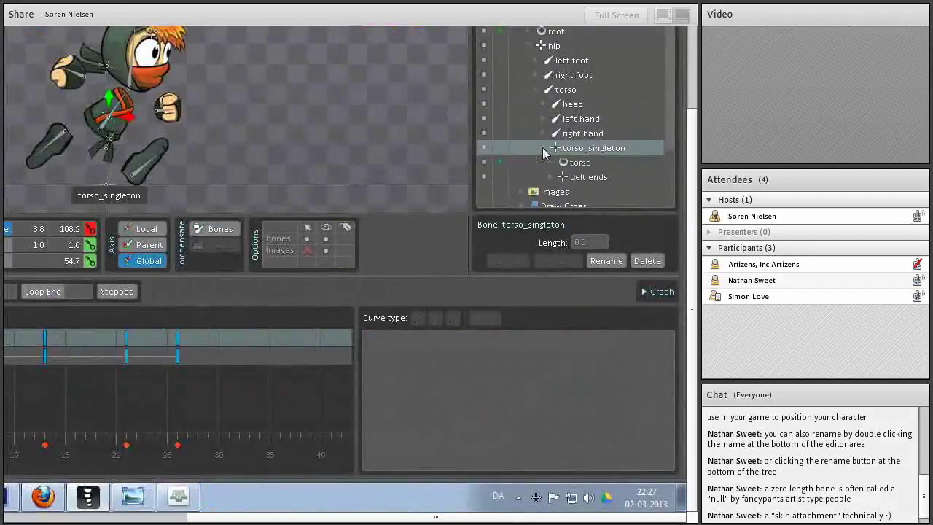
Try scaling the torso bone without compensation at frame 0, and undo the scaling
left_click(196, 119)
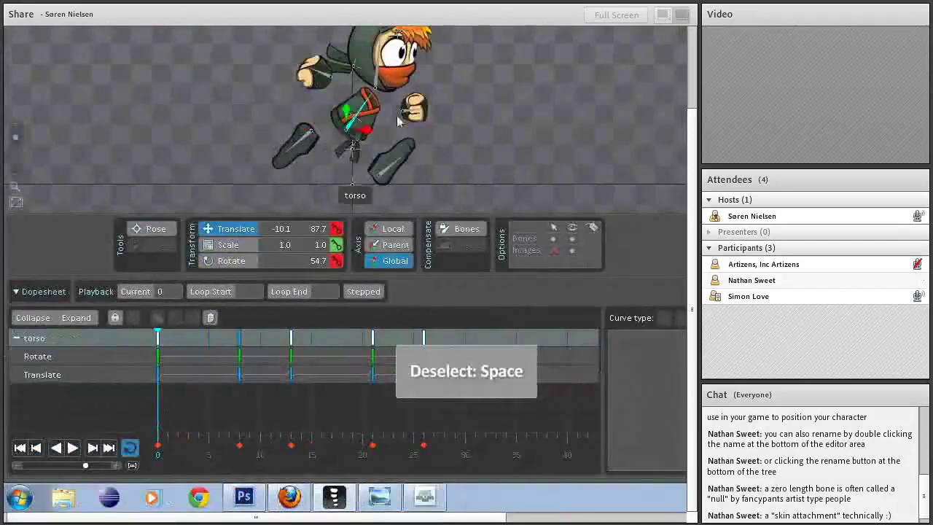
key("x")
mouse_move(474, 160)
left_mouse_down()
mouse_move(506, 149)
mouse_move(487, 157)
left_mouse_up()
key("ctrl+z")
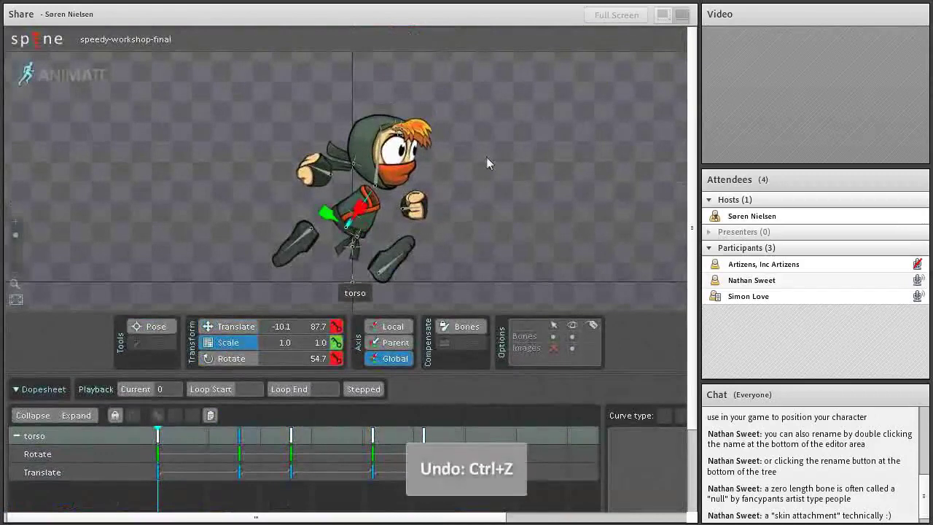
Turn on bone compensation and try scaling the torso bone, including to 0.6 on both axes, undoing each attempt
left_click(468, 327)
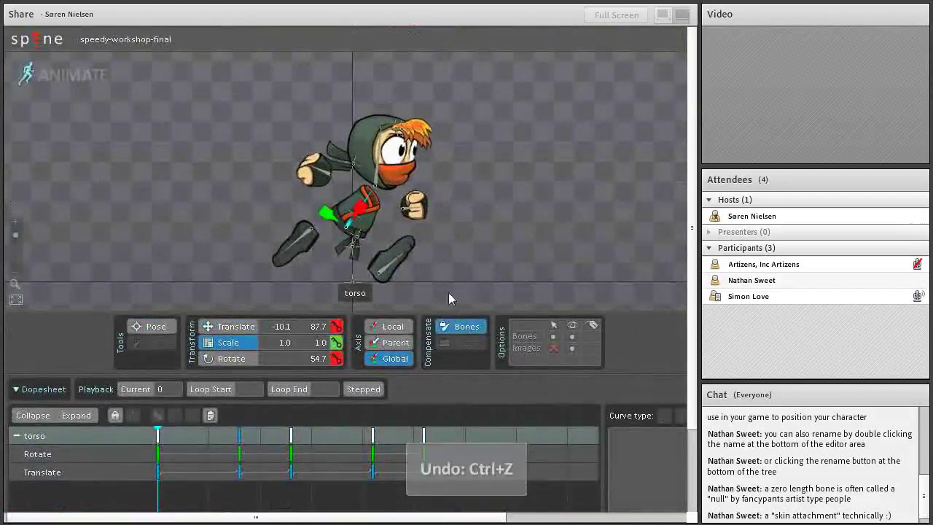
left_click_drag(498, 181, 327, 277)
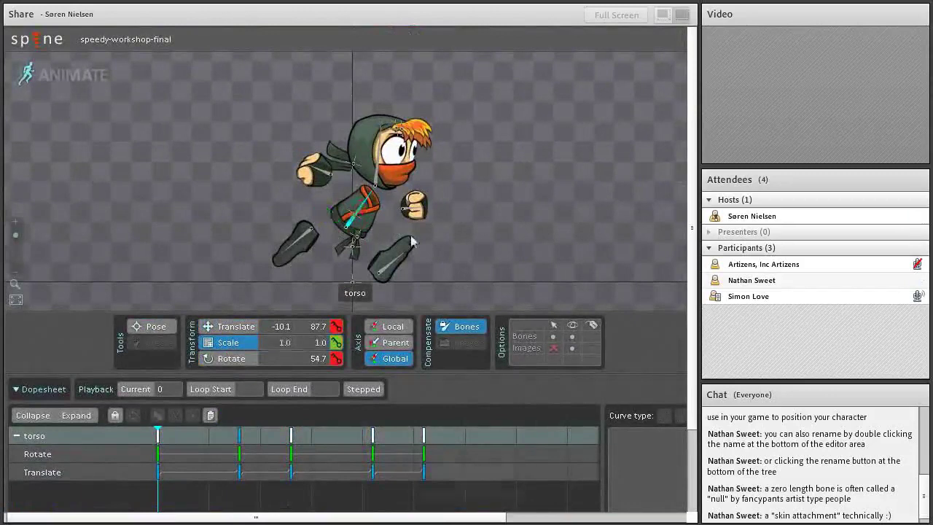
key("ctrl+z")
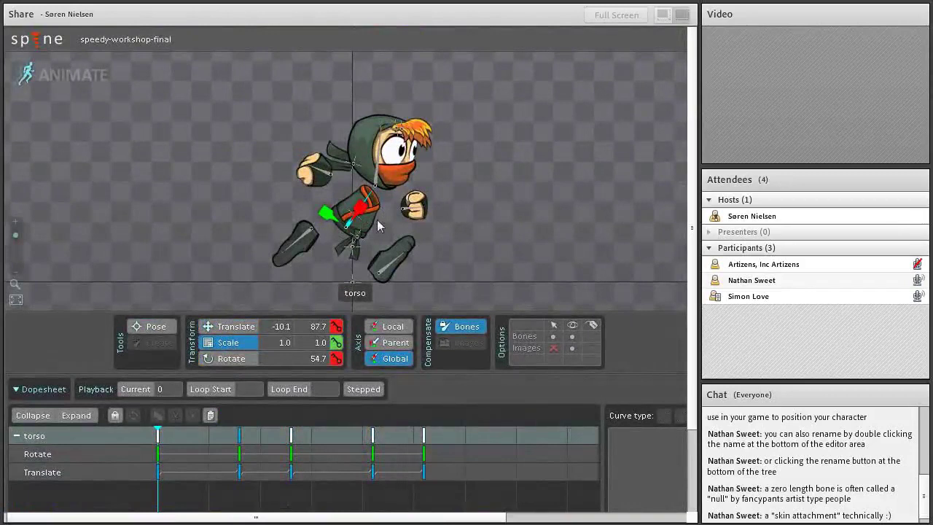
left_click_drag(326, 252, 385, 181)
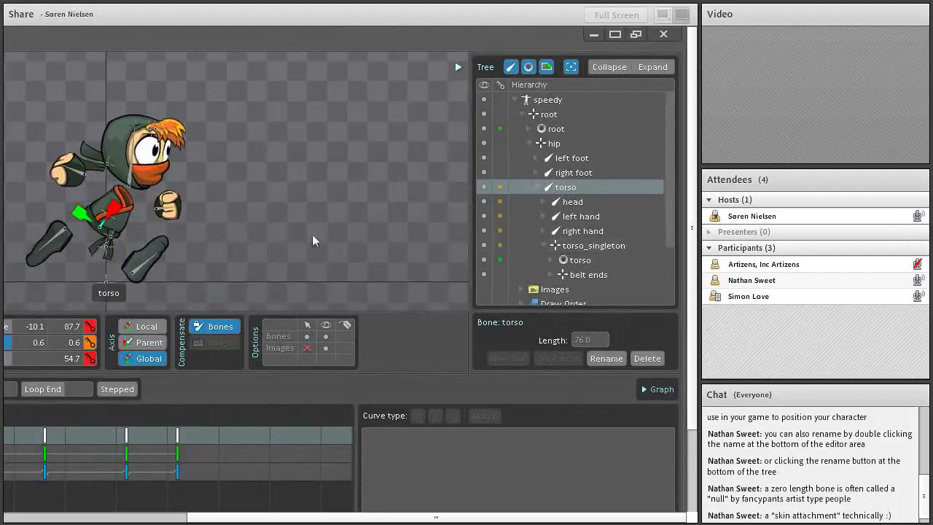
key("ctrl+z")
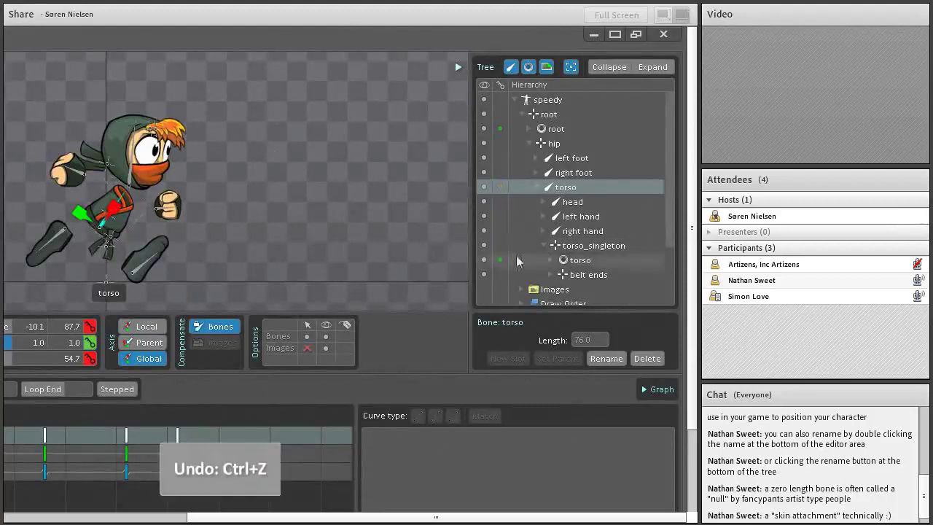
Select torso_singleton, try scaling it to 0.77 on both axes, turn off bone compensation, and undo the scaling
left_click(576, 246)
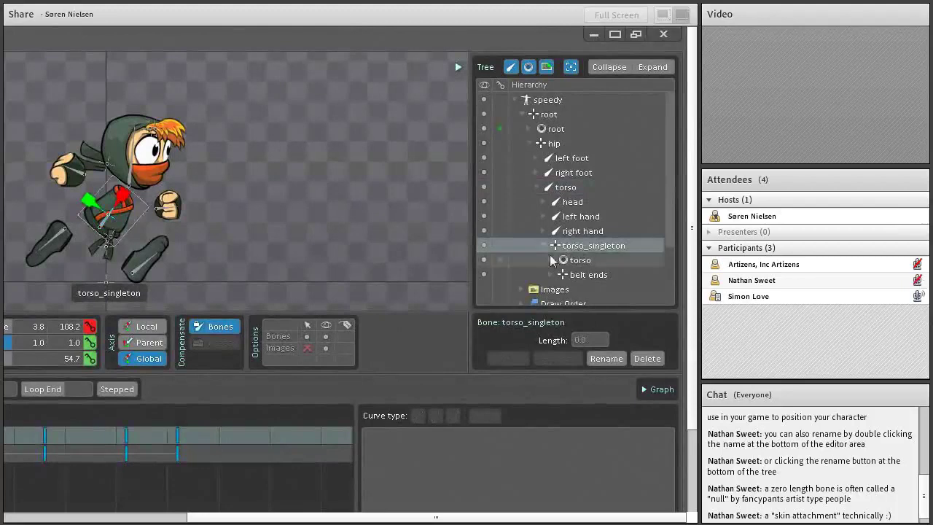
mouse_move(577, 264)
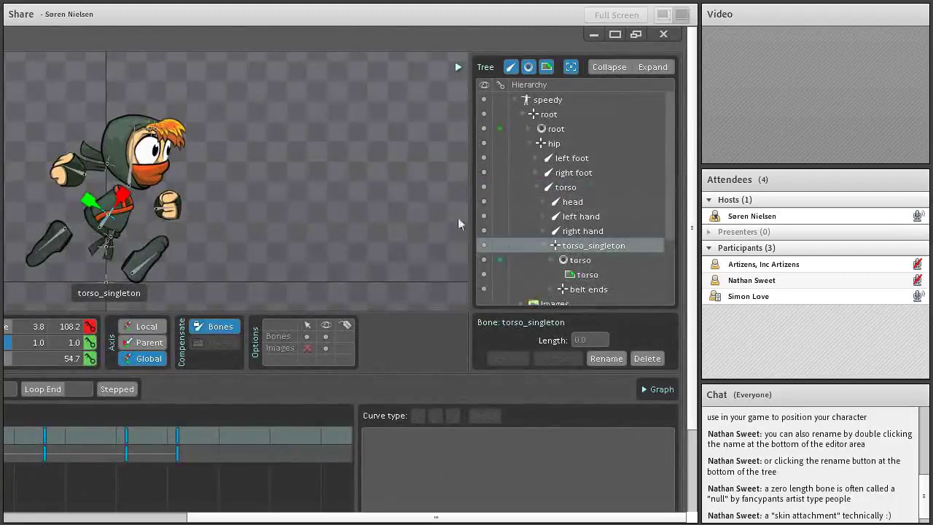
left_click_drag(458, 217, 299, 186)
left_click(220, 326)
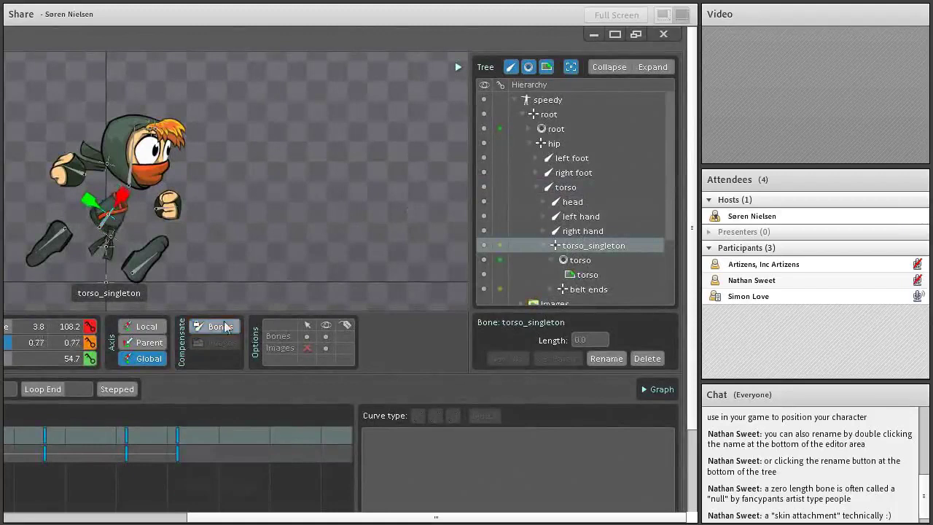
key("ctrl+z")
key("ctrl+z")
key("ctrl+z")
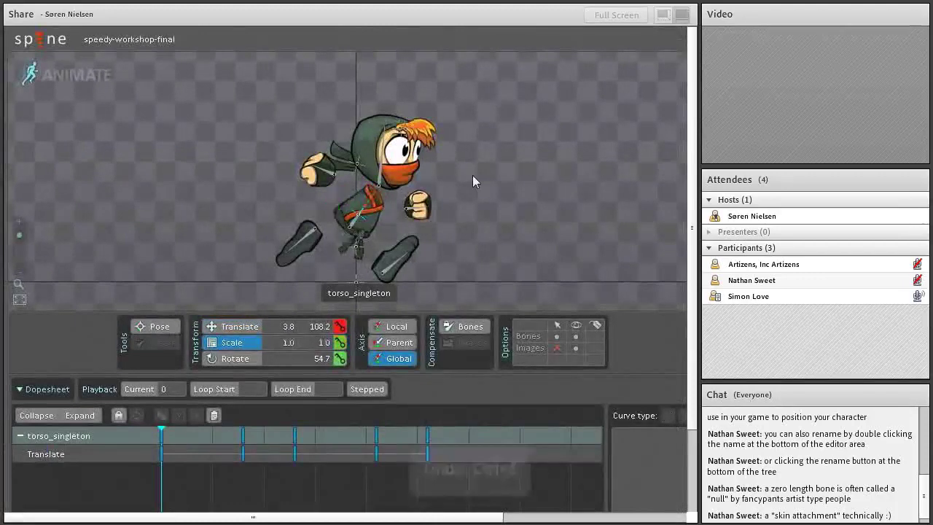
Try scaling torso_singleton to about 0.8 on both axes without bone compensation, and undo it
key("ctrl+z")
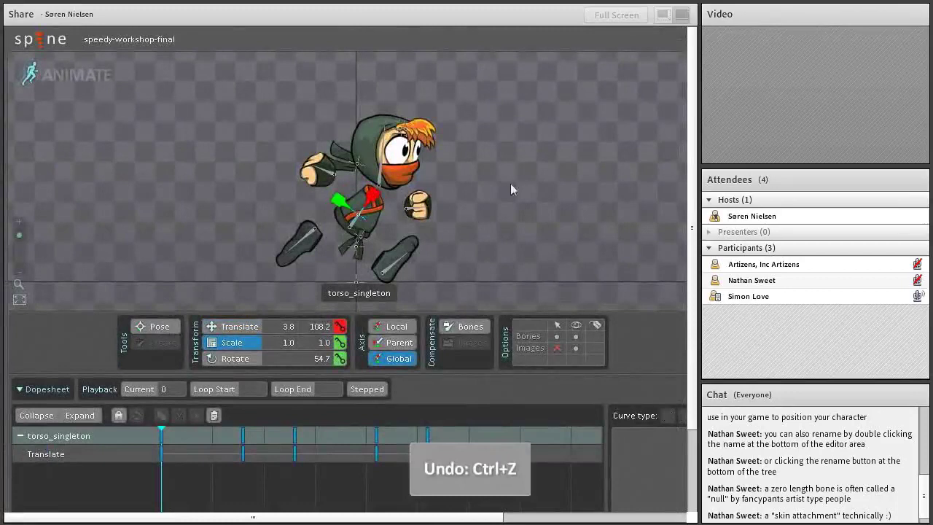
mouse_move(496, 184)
left_mouse_down()
mouse_move(483, 187)
mouse_move(504, 190)
mouse_move(486, 190)
left_mouse_up()
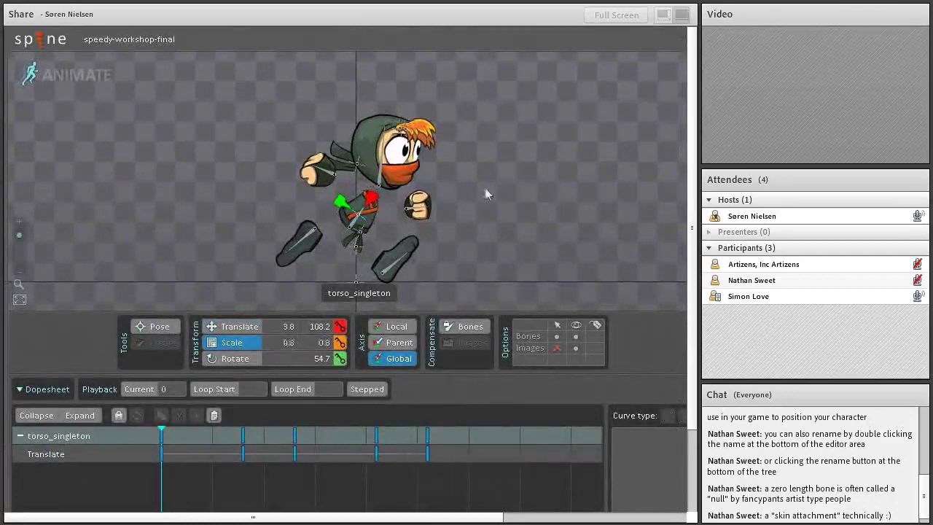
key("ctrl+z")
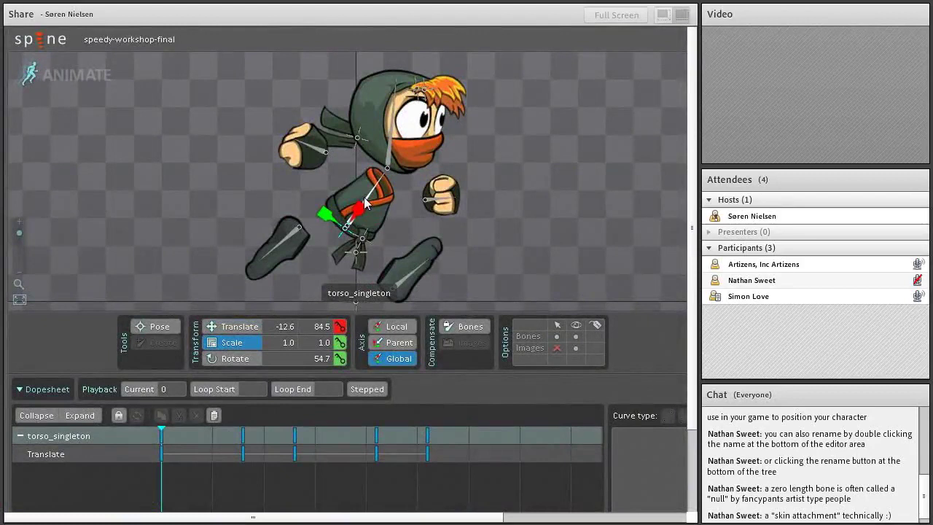
Squash torso_singleton at frame 0 to a scale of about 0.75 by 1.26 and key the scale
scroll(332, 196, "down", 2)
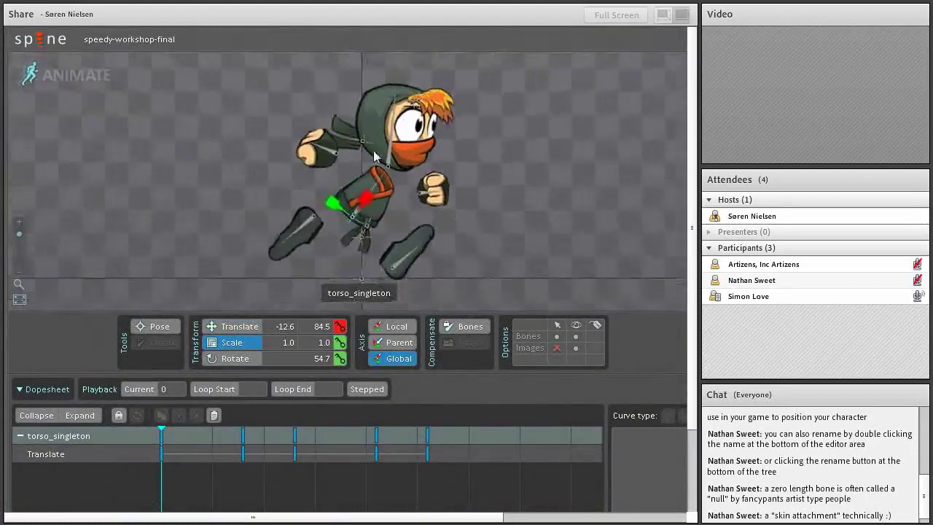
scroll(428, 220, "down", 2)
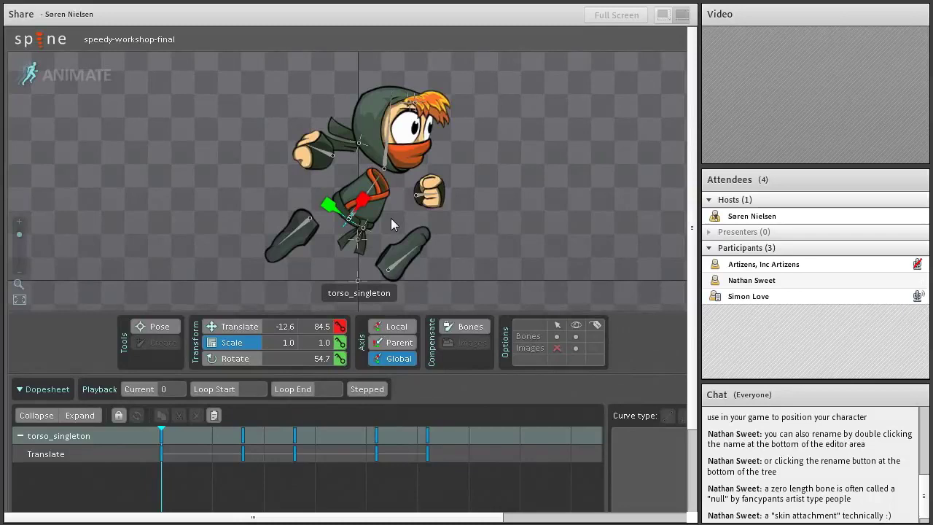
scroll(391, 218, "up", 2)
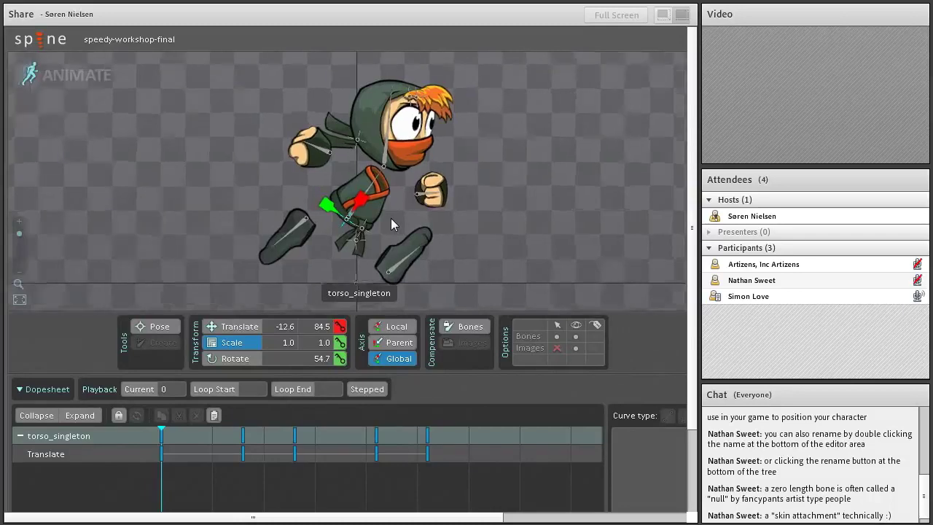
scroll(352, 218, "down", 2)
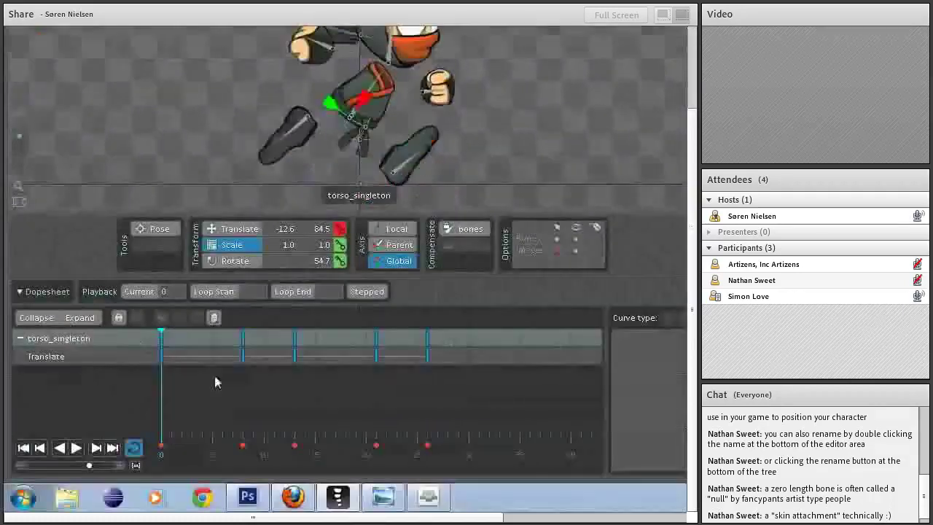
left_click(175, 450)
mouse_move(175, 449)
left_mouse_down()
mouse_move(161, 450)
mouse_move(184, 449)
mouse_move(158, 450)
left_mouse_up()
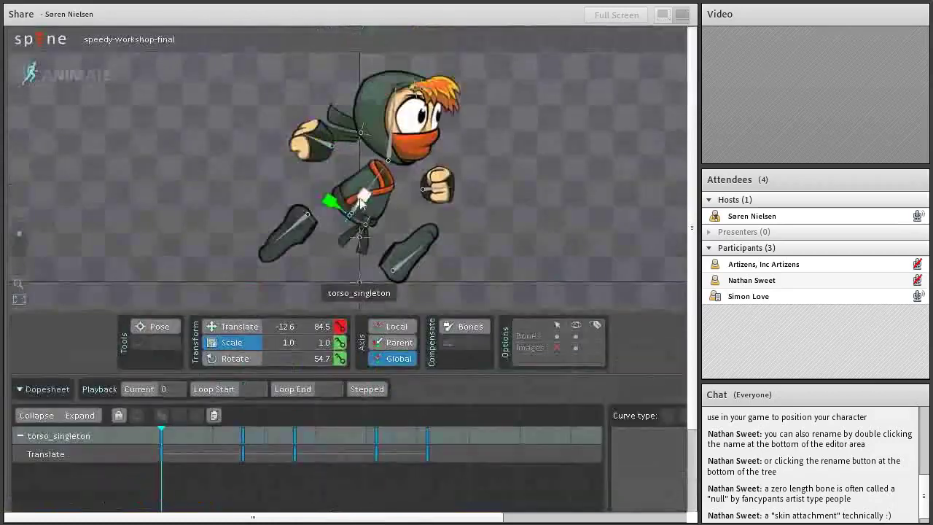
left_click_drag(362, 203, 330, 204)
key("k")
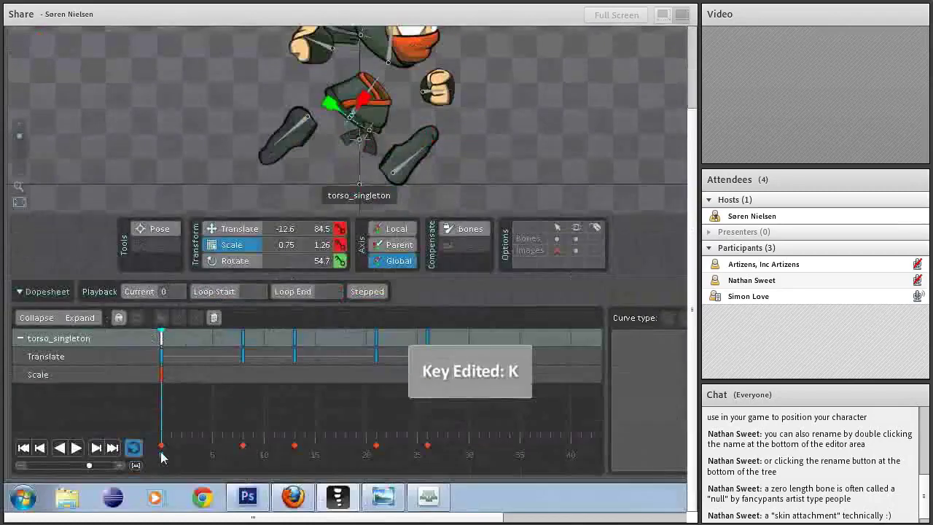
Stretch torso_singleton at frame 8 to a scale of about 1.03 by 0.94 and key the scale
left_click_drag(162, 457, 243, 453)
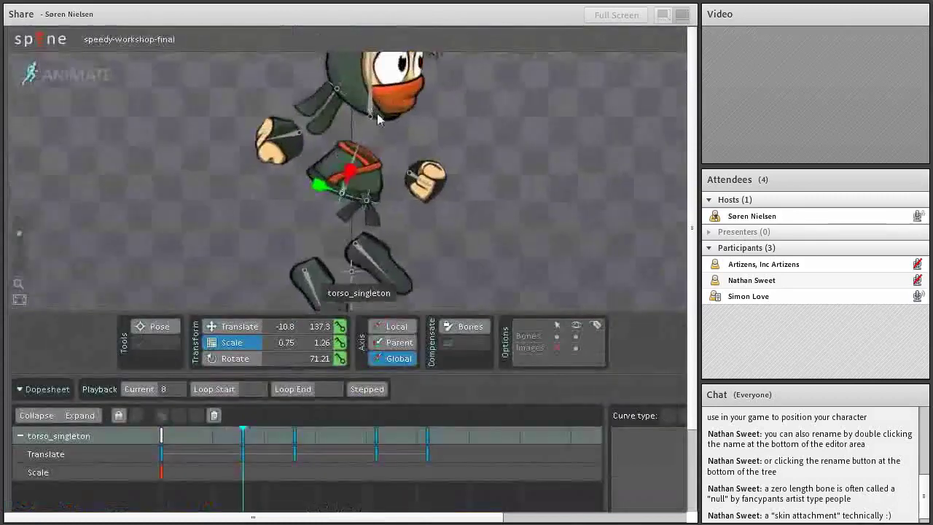
left_click_drag(332, 191, 363, 151)
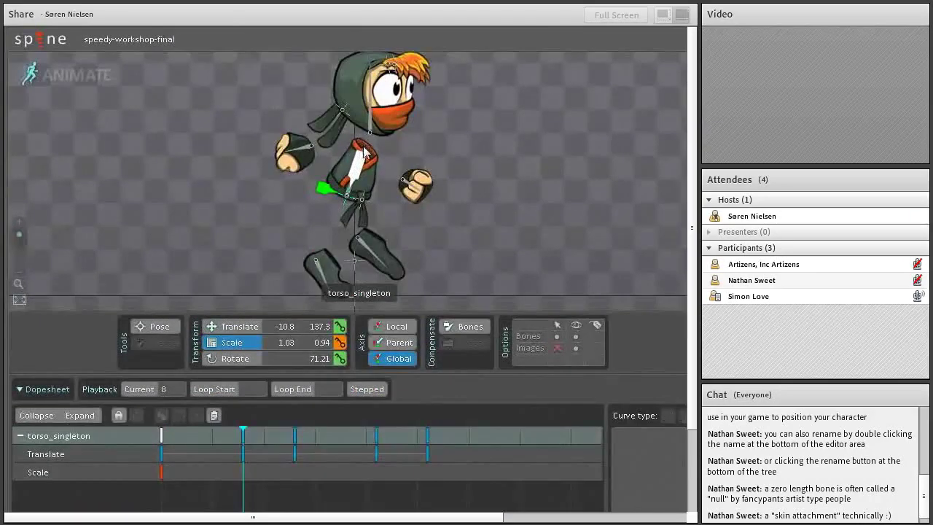
left_click(326, 342)
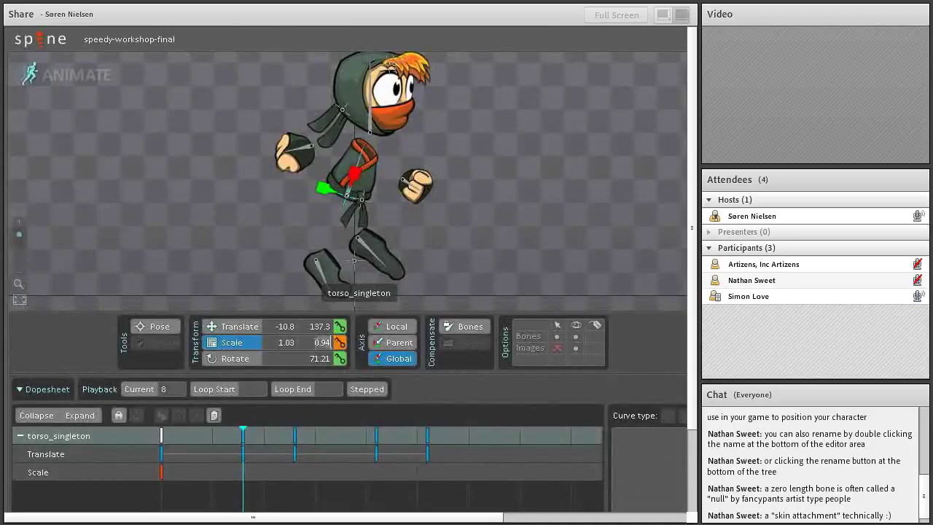
left_click(340, 342)
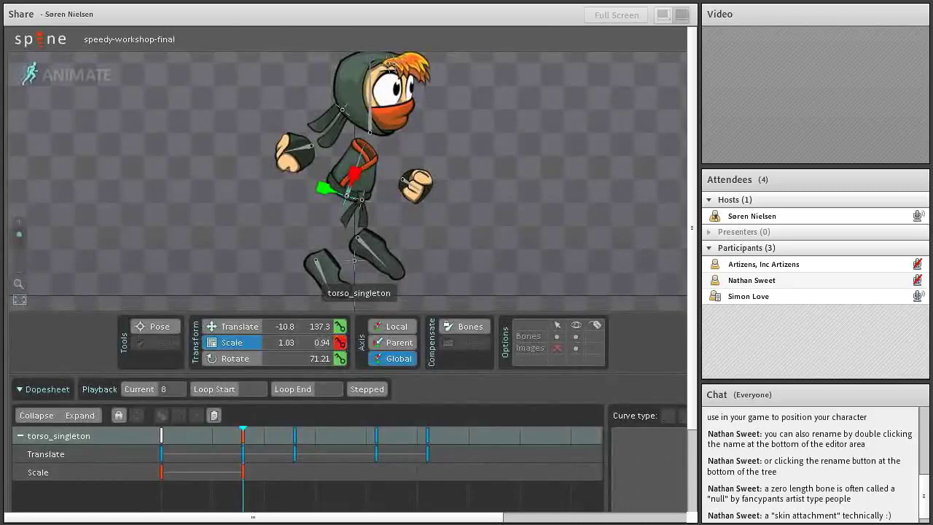
Copy torso_singleton's scale key from frame 0 and paste it at frame 13
scroll(350, 292, "down", 3)
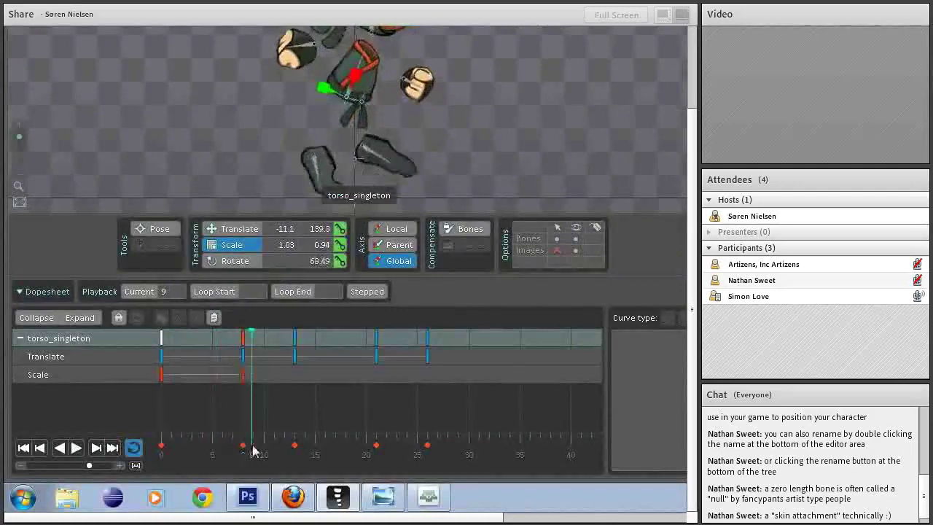
left_click_drag(253, 450, 299, 452)
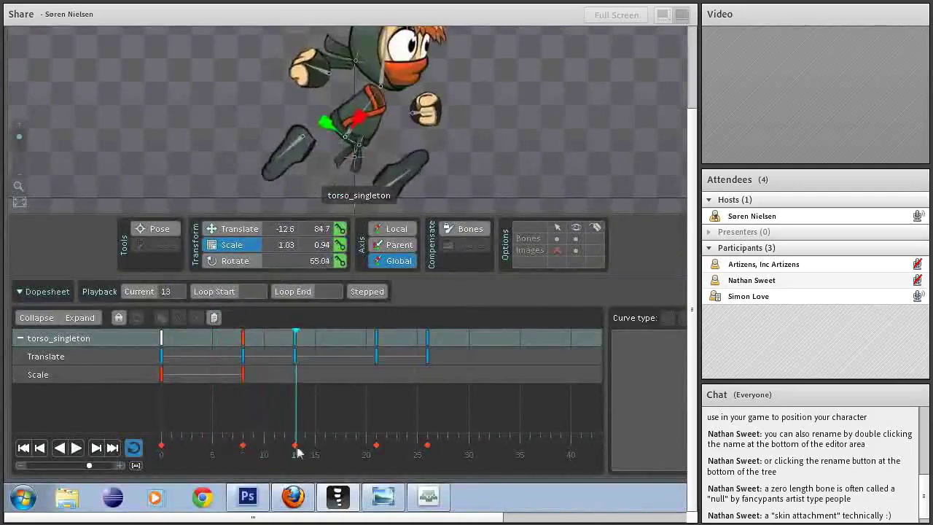
left_click(161, 338)
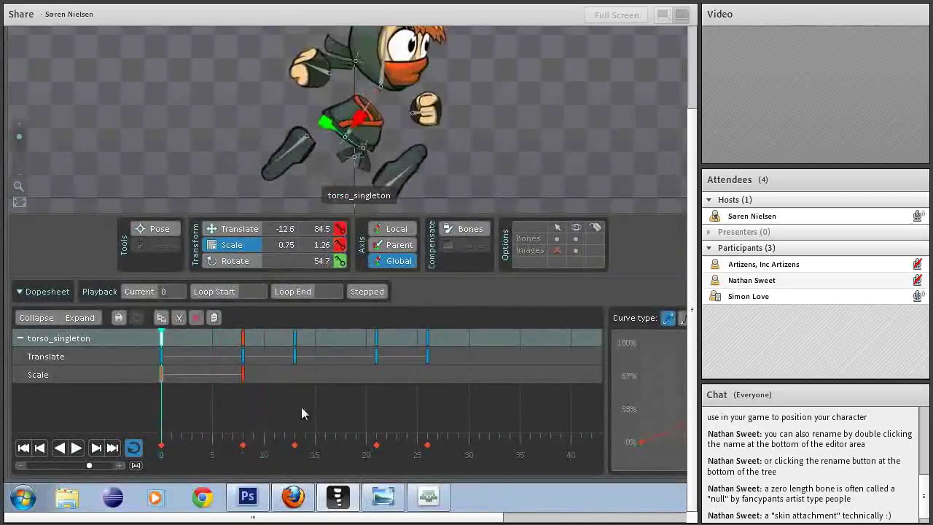
left_click(294, 442)
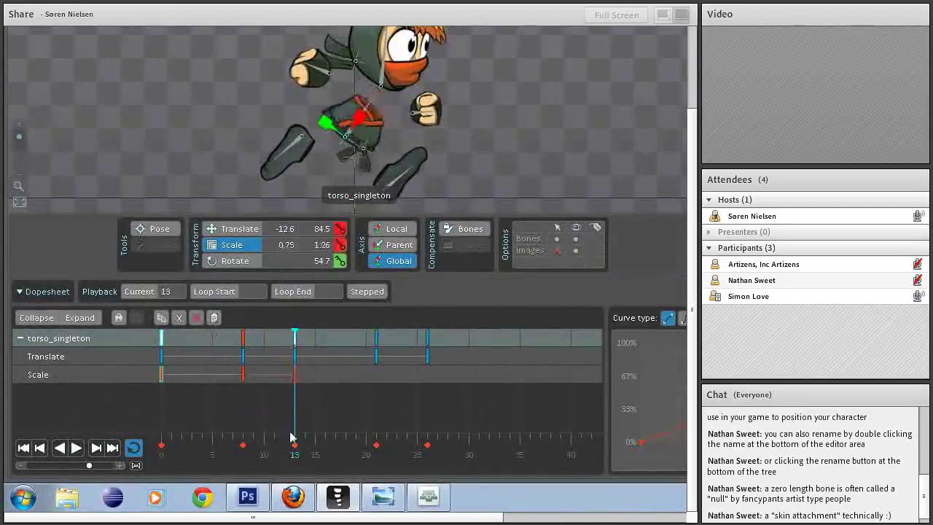
Scrub through the frames before 13 to check the squash, and move the frame 13 scale key to frame 15
left_click_drag(287, 451, 265, 452)
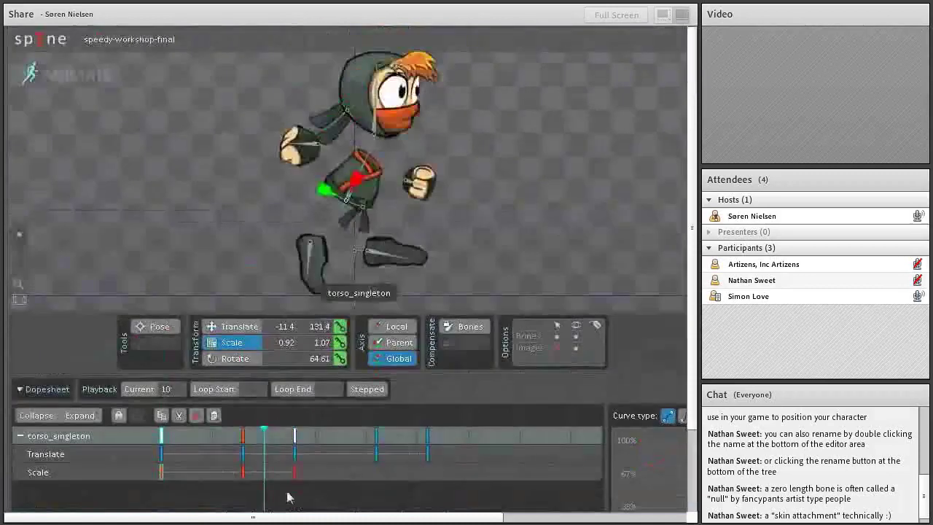
left_click_drag(287, 497, 261, 453)
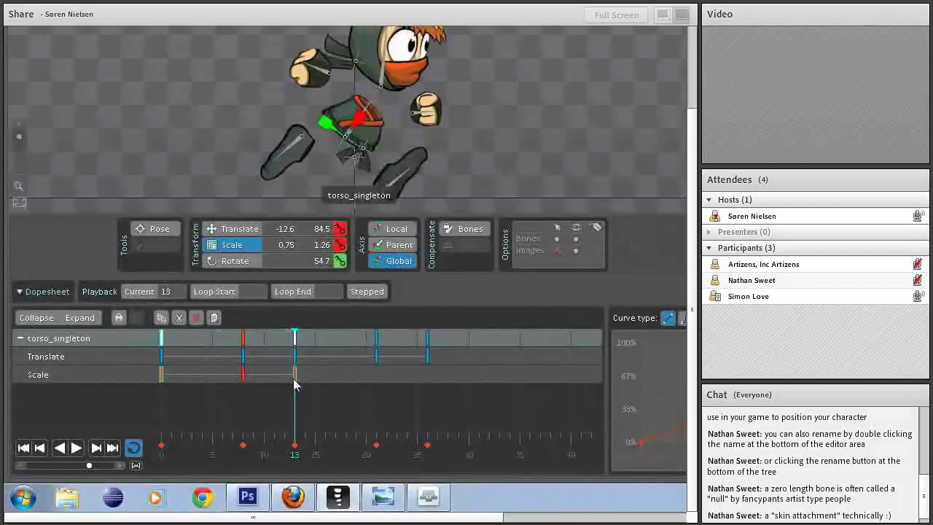
left_click_drag(293, 378, 303, 385)
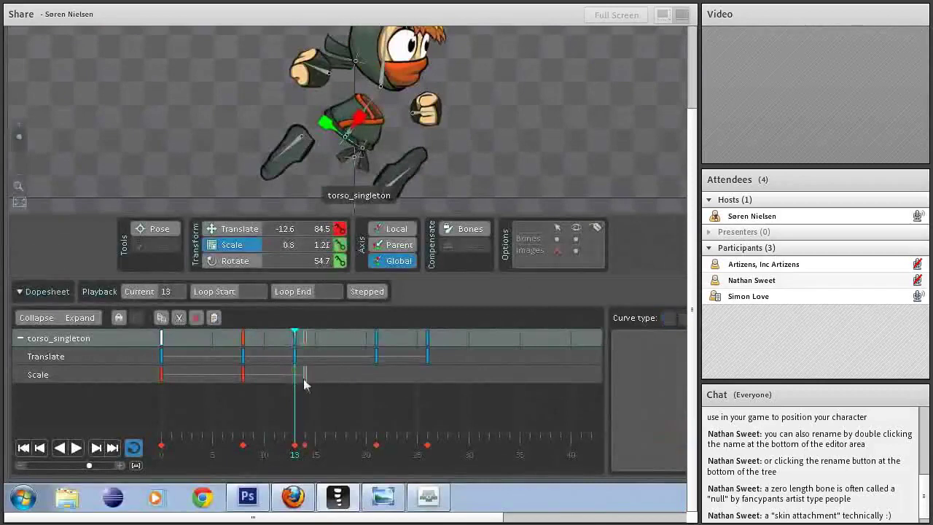
left_click_drag(304, 376, 315, 377)
Give the frame 8 scale key a Bezier curve, adjust its handles, and scrub between frames 8 and 15 to check the easing
left_click(243, 376)
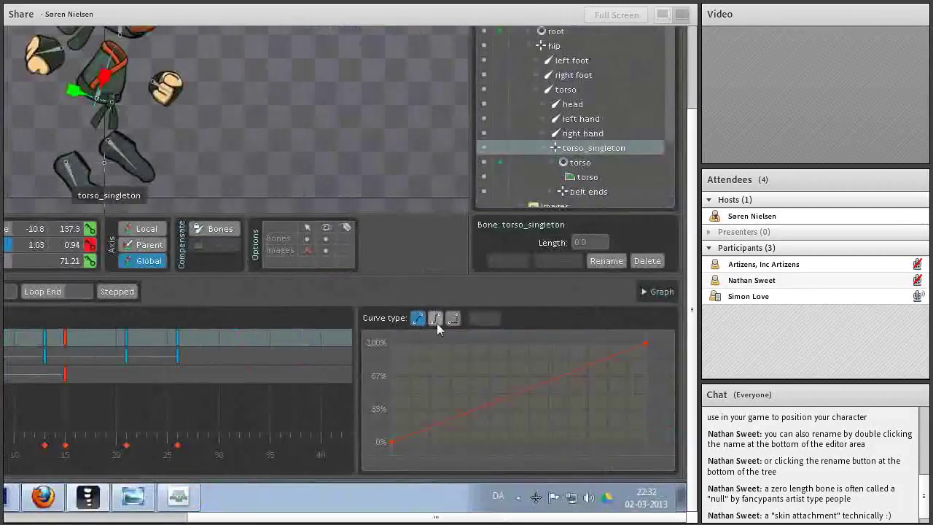
left_click(435, 319)
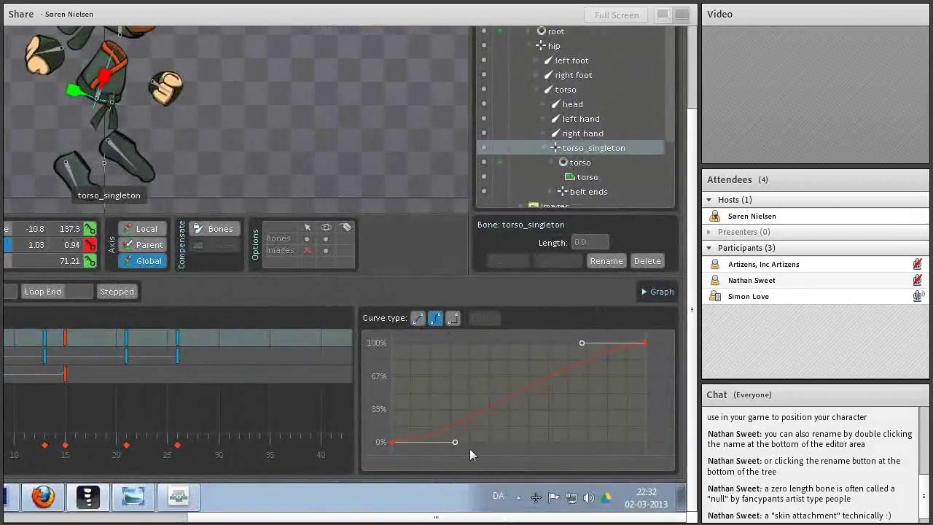
left_click_drag(458, 442, 452, 377)
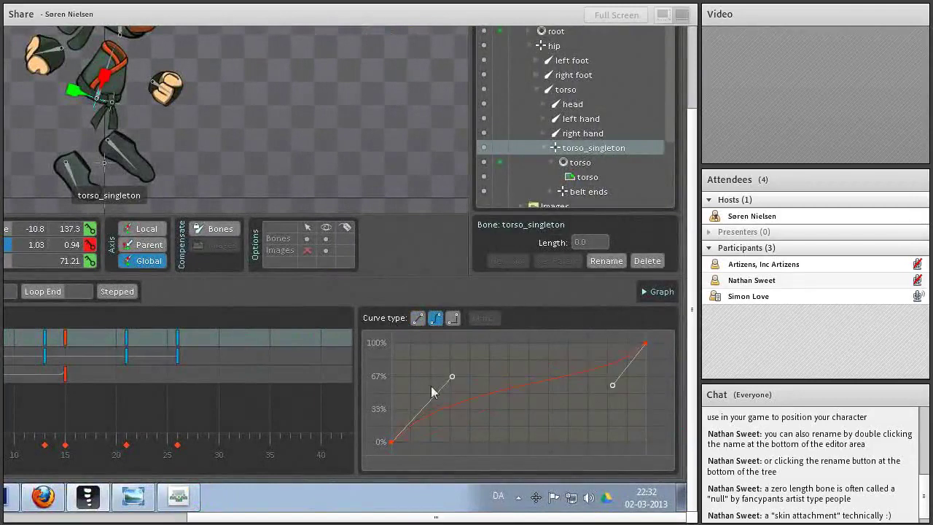
left_click_drag(456, 377, 469, 430)
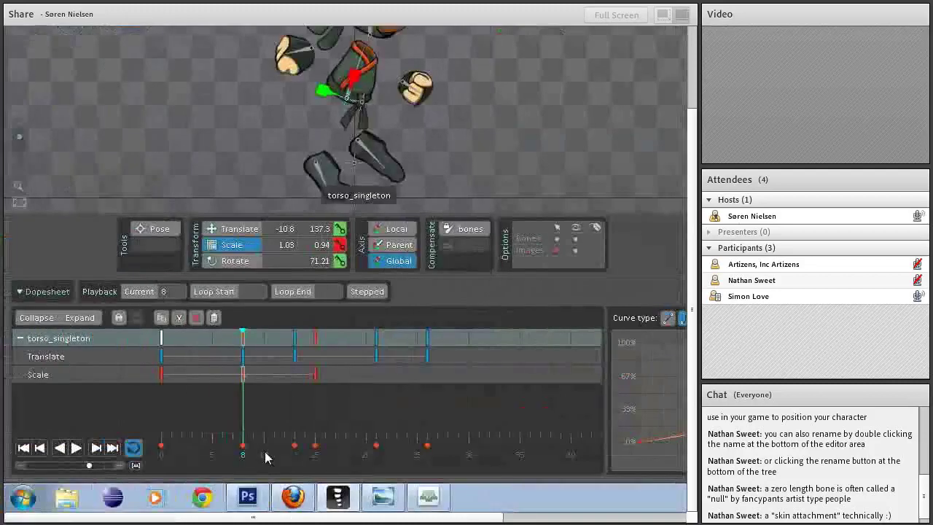
left_click_drag(243, 454, 308, 470)
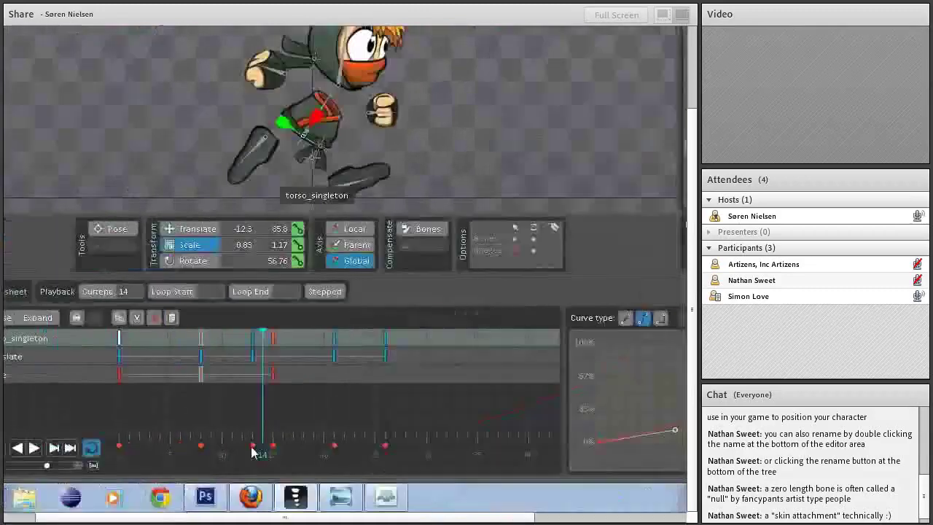
mouse_move(256, 447)
left_mouse_down()
mouse_move(323, 456)
mouse_move(291, 452)
mouse_move(319, 453)
mouse_move(314, 447)
mouse_move(233, 450)
mouse_move(253, 450)
left_mouse_up()
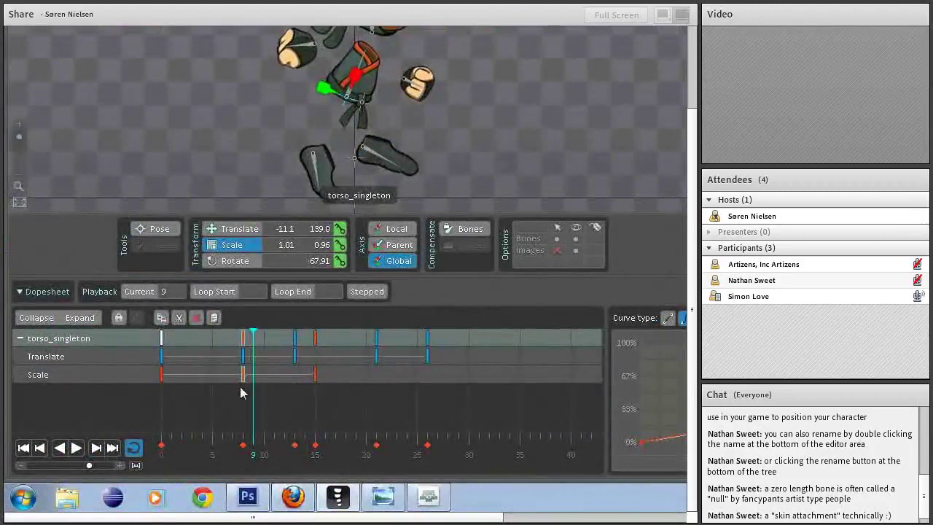
Check the torso's pose at the frame 15 scale key and deselect torso_singleton
left_click(227, 406)
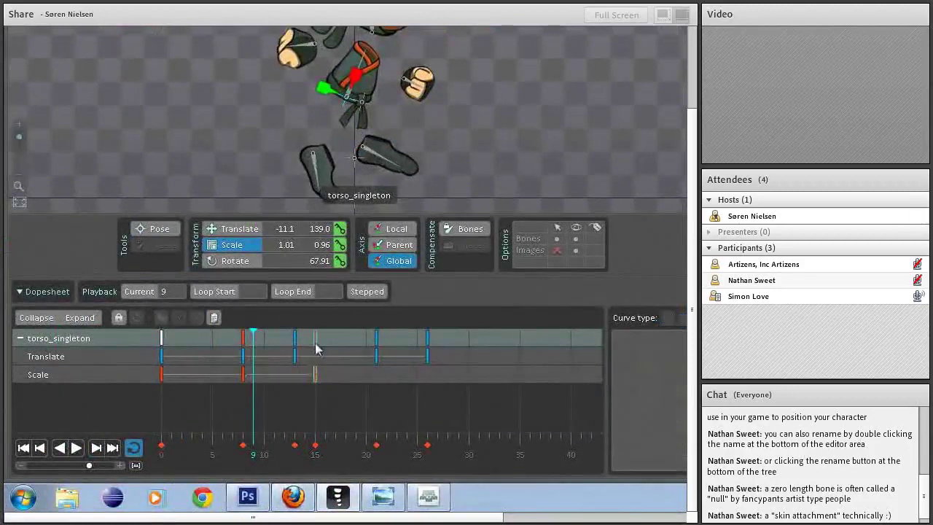
left_click_drag(315, 339, 294, 344)
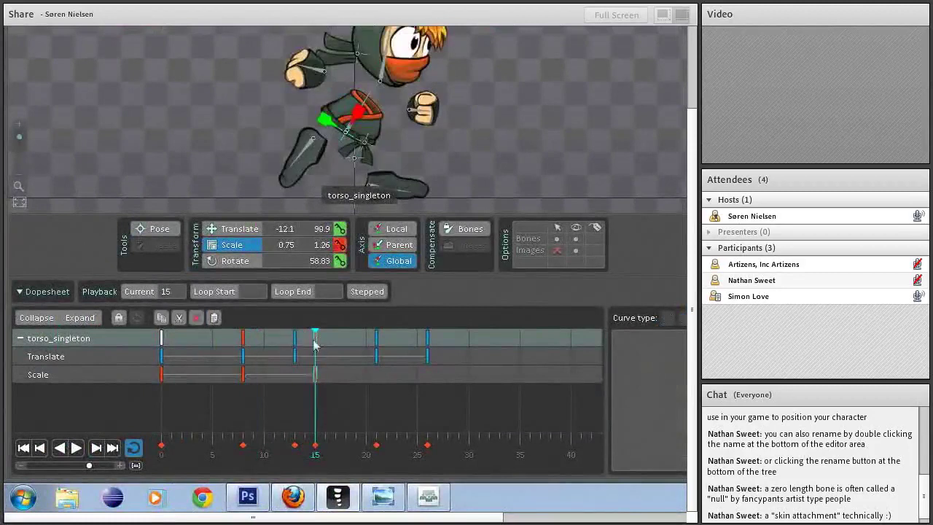
key("space")
Copy torso_singleton's scale key from frame 8 and paste it at frame 20, after scrubbing through the second stride
left_click(243, 374)
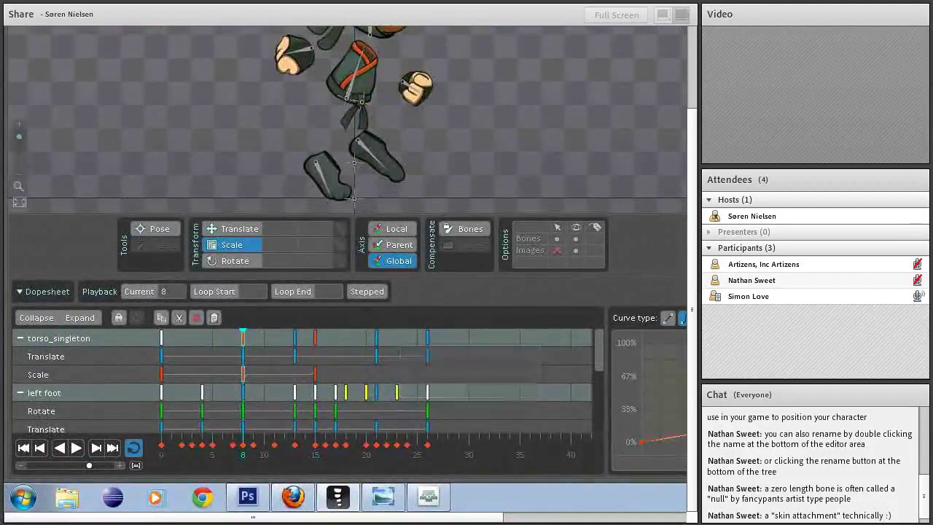
left_click_drag(307, 461, 357, 460)
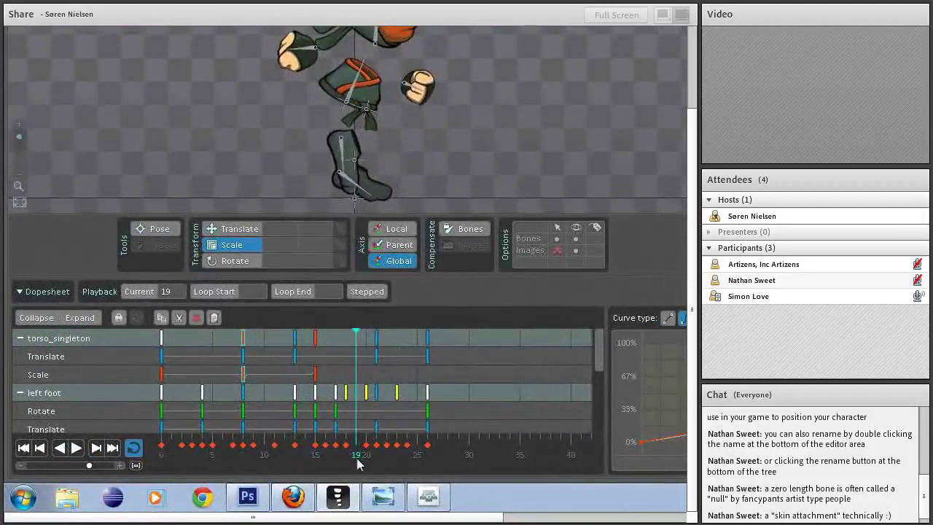
left_click_drag(358, 465, 379, 461)
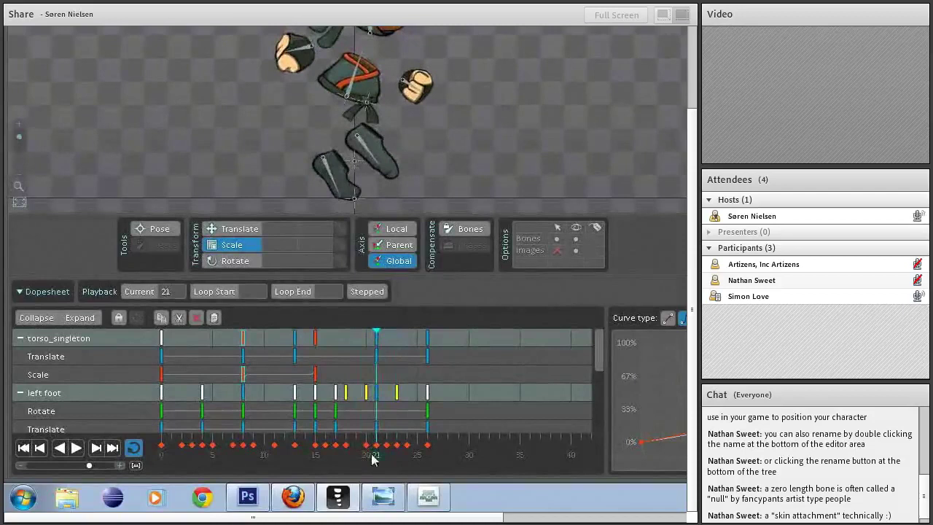
left_click_drag(248, 462, 368, 468)
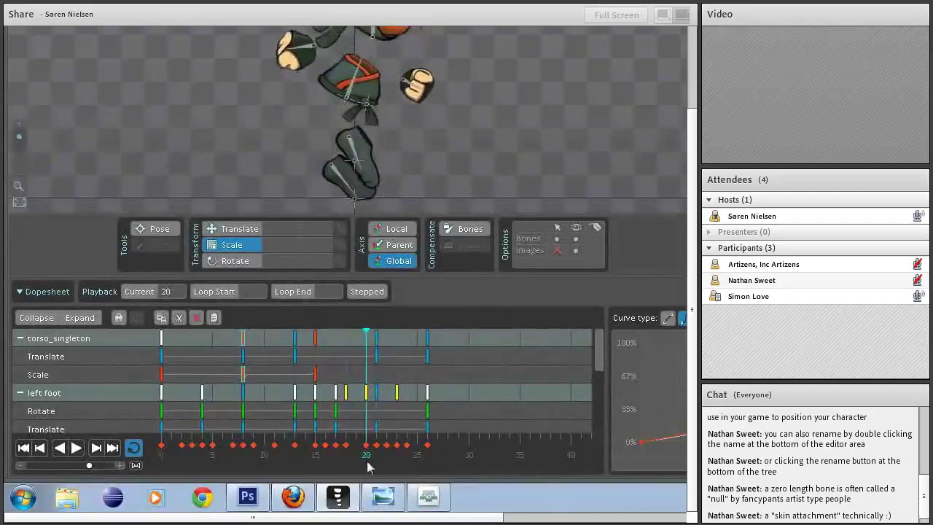
left_click(213, 317)
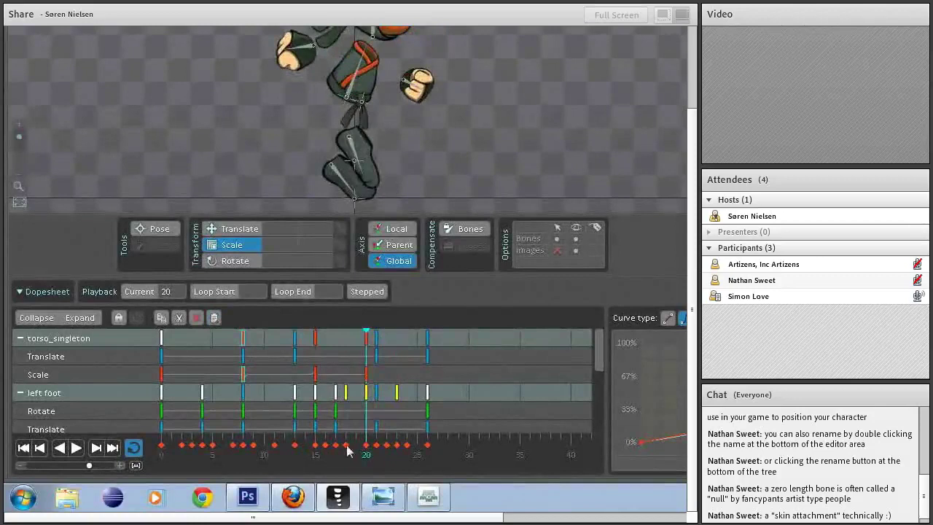
Try a copy of torso_singleton's frame 15 scale key at frame 2, check it against frame 0, and delete it again
left_click_drag(403, 446, 432, 456)
left_click(167, 453)
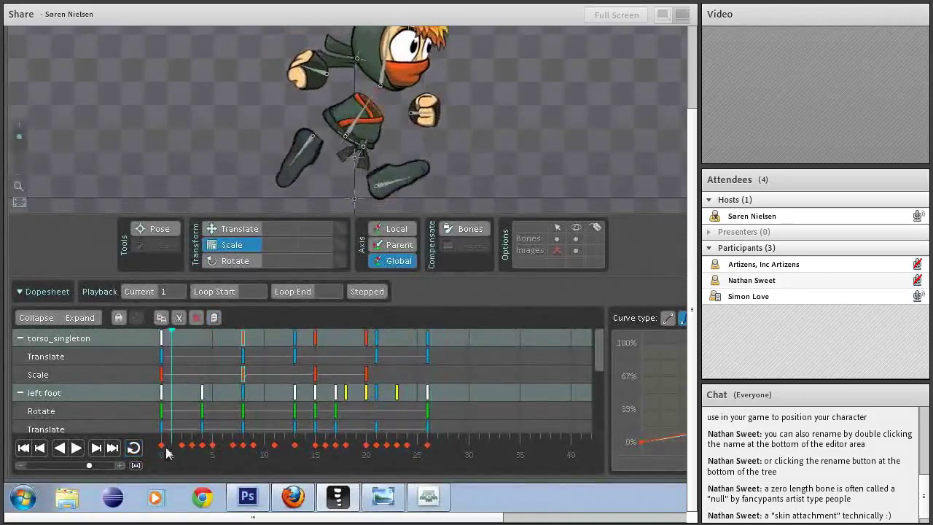
left_click_drag(166, 454, 161, 454)
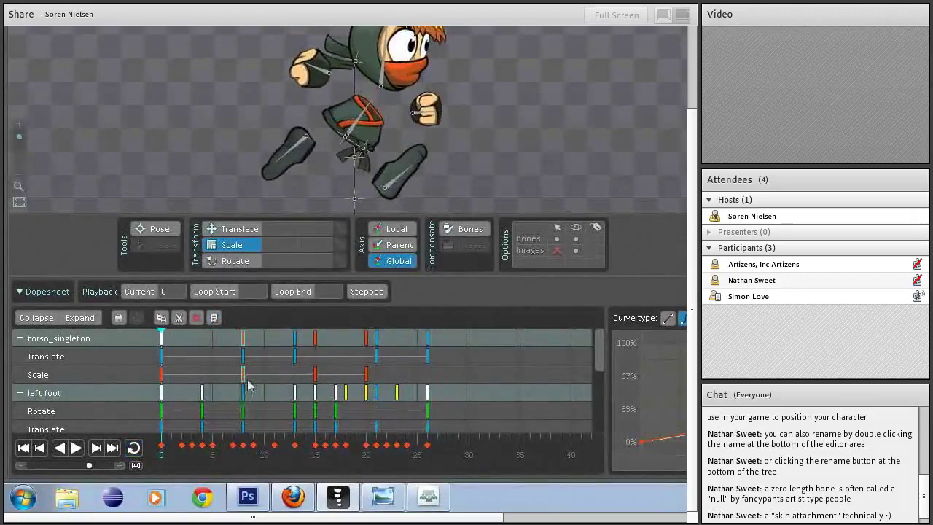
left_click(315, 375)
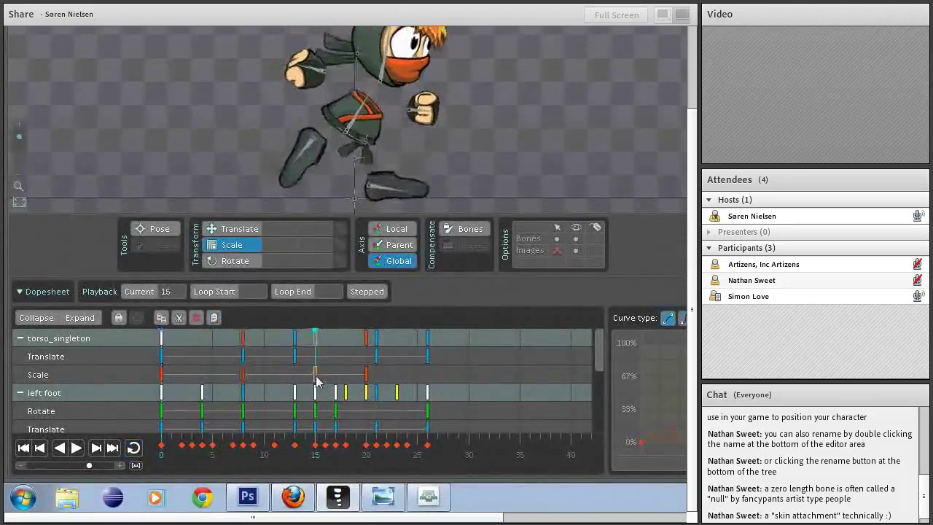
left_click(182, 447)
left_click(213, 319)
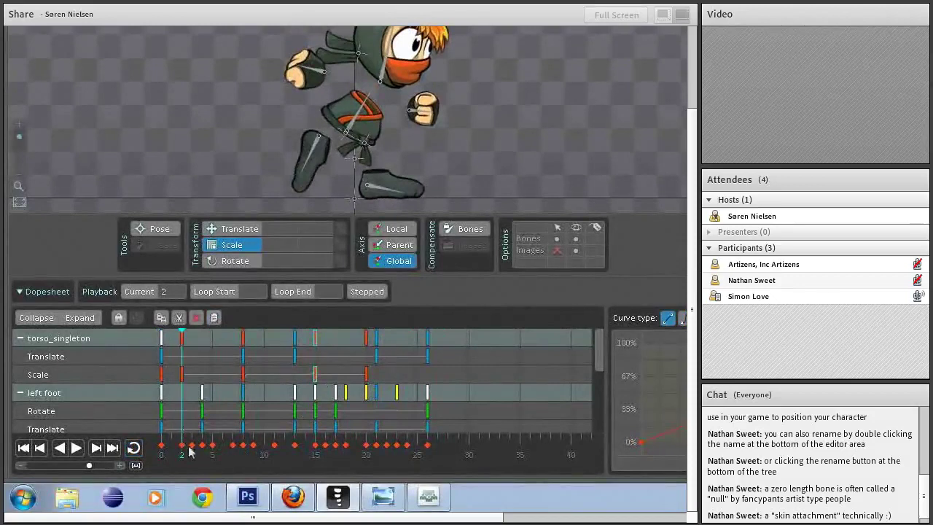
left_click_drag(184, 455, 161, 455)
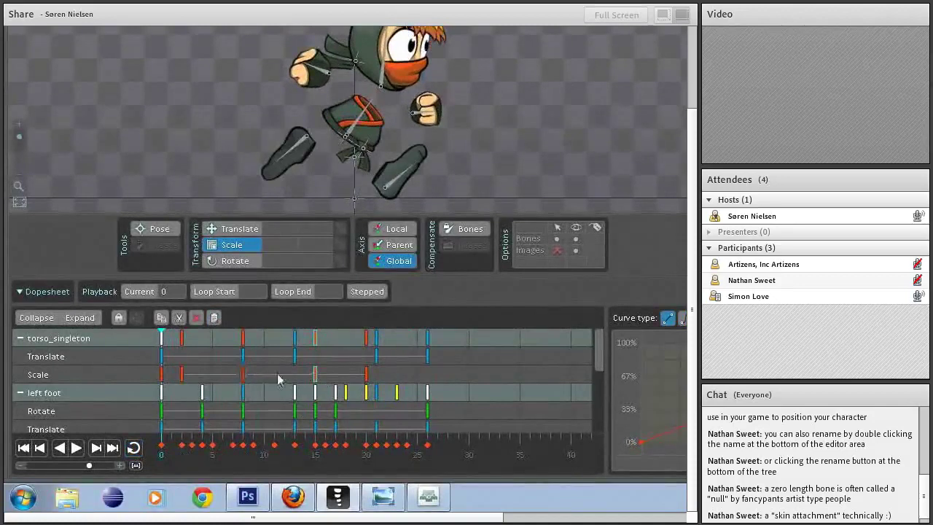
left_click(182, 374)
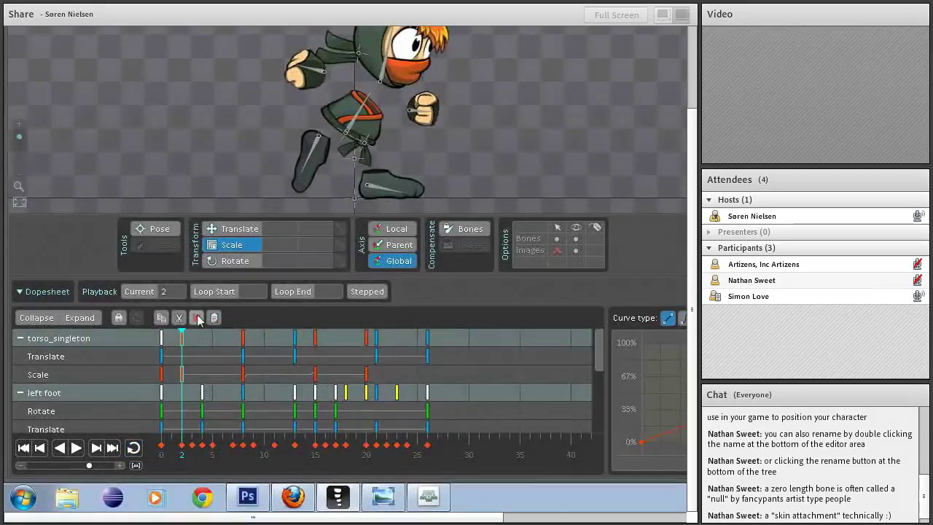
left_click(196, 317)
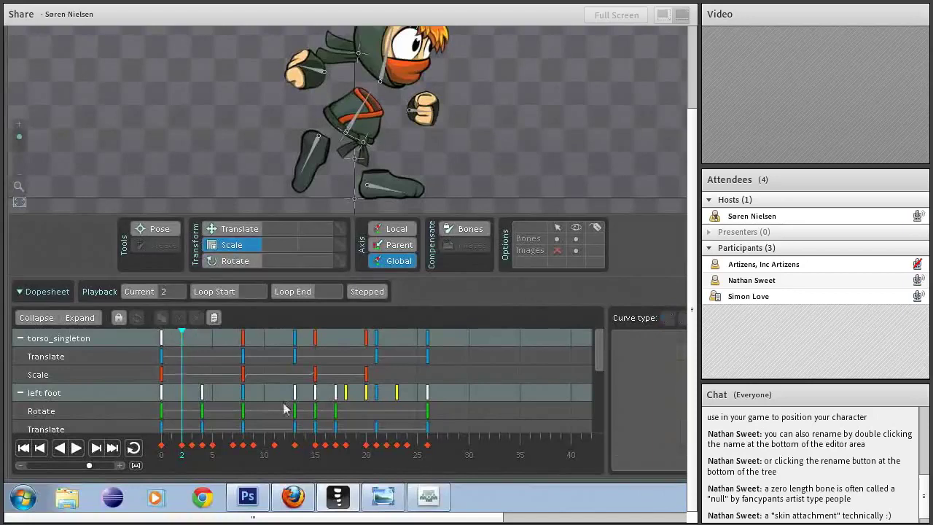
Copy torso_singleton's scale key from frame 15 and paste it at frame 28, past the end of the run cycle
left_click(315, 374)
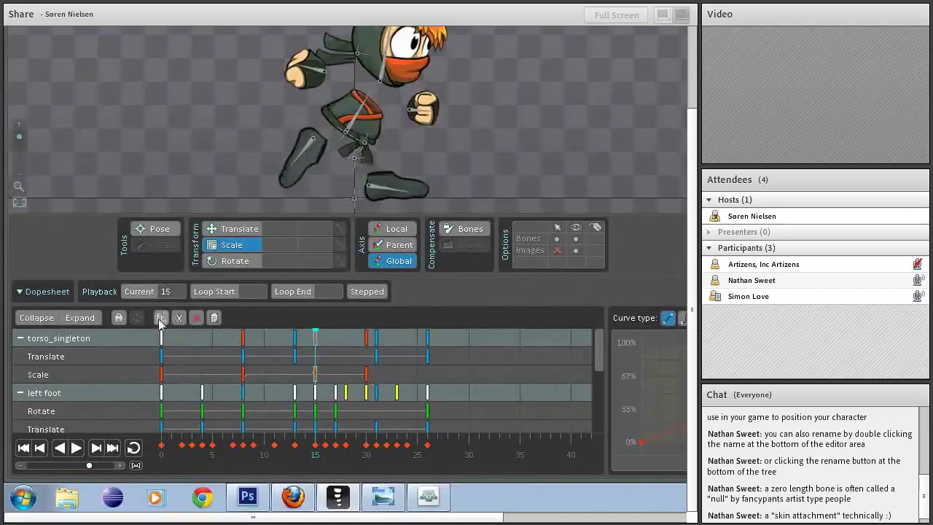
key("space")
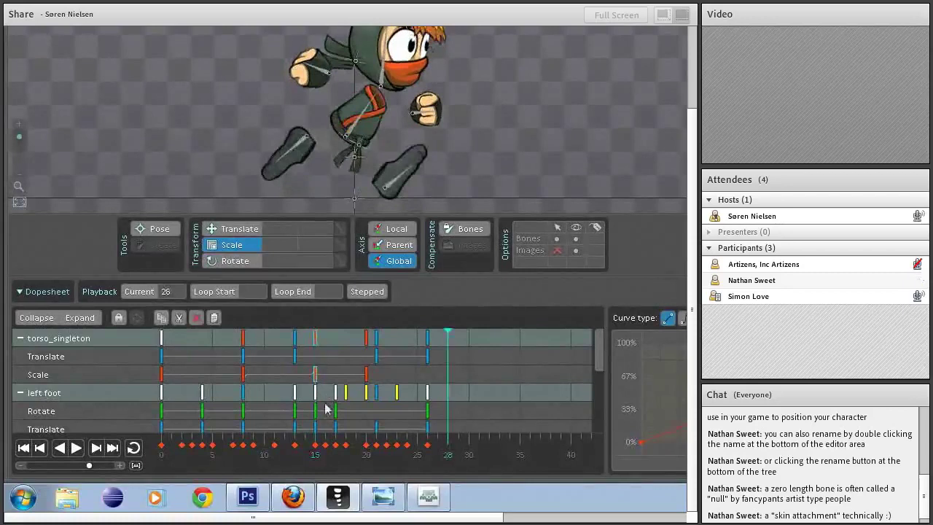
left_click(220, 321)
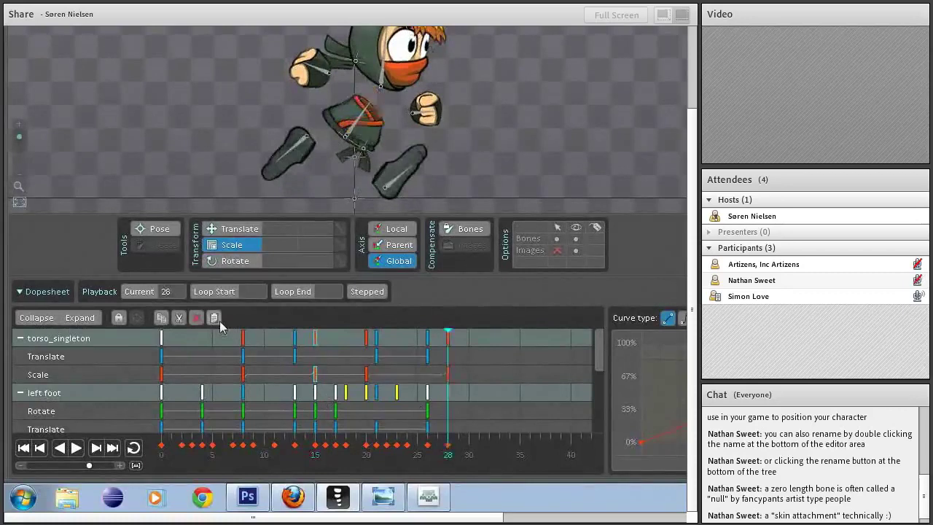
Key torso_singleton's in-between scale at frame 26, copy that key, and go to the scale key at frame 0
mouse_move(445, 454)
left_mouse_down()
mouse_move(410, 458)
mouse_move(447, 465)
mouse_move(429, 460)
left_mouse_up()
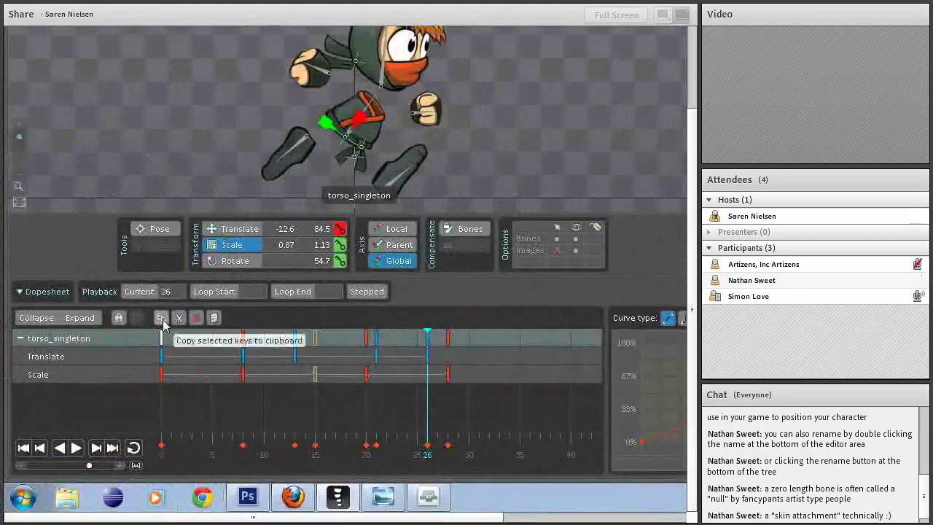
left_click(340, 247)
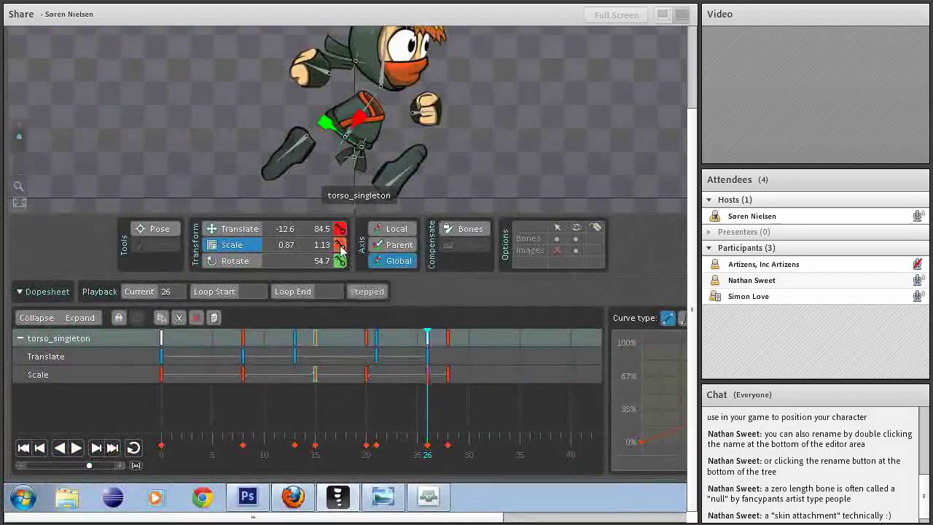
left_click(428, 375)
left_click(447, 376)
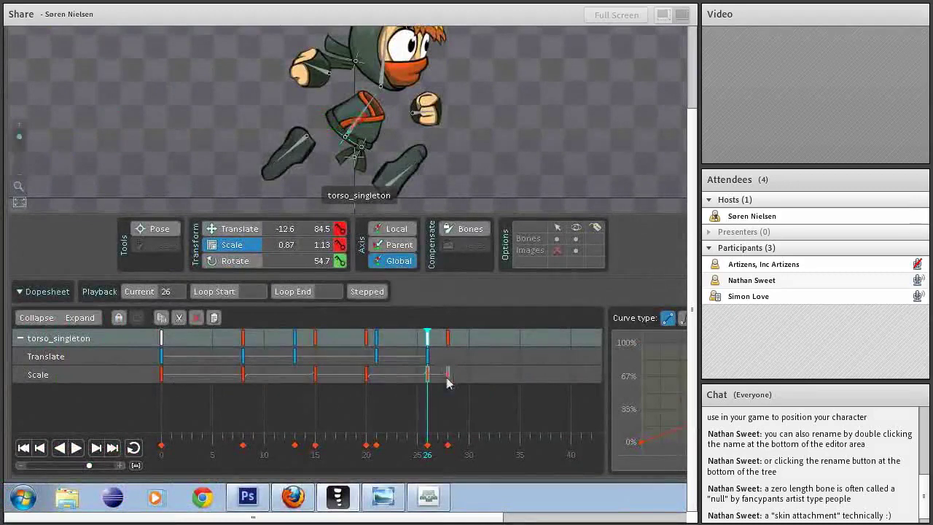
left_click(428, 375)
left_click(428, 376)
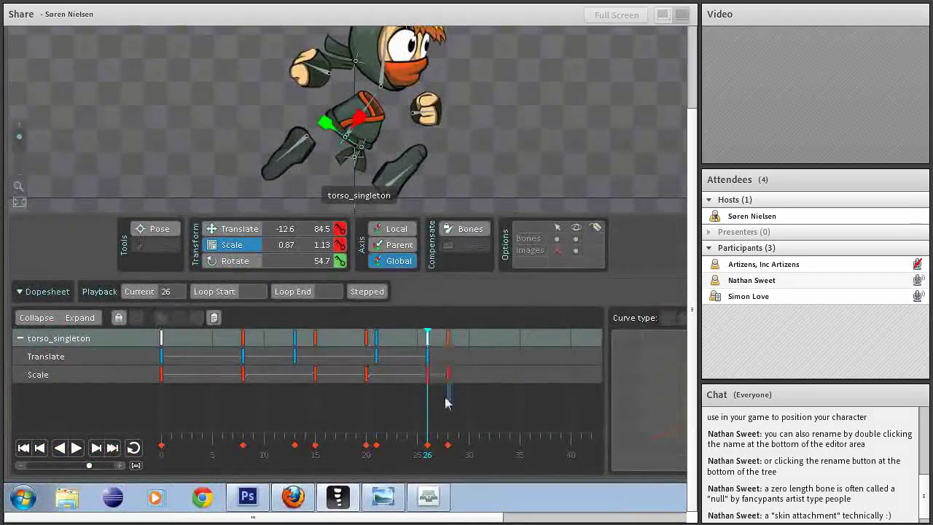
left_click(428, 375)
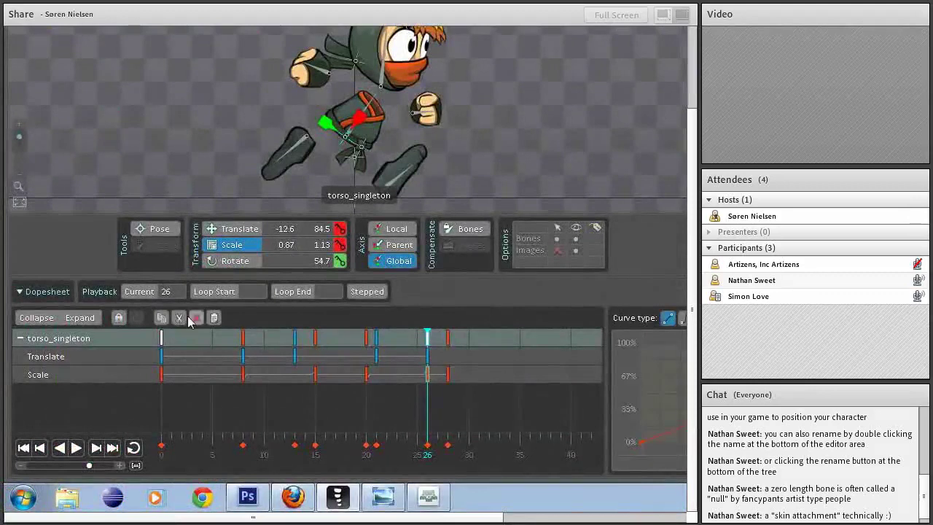
left_click(162, 379)
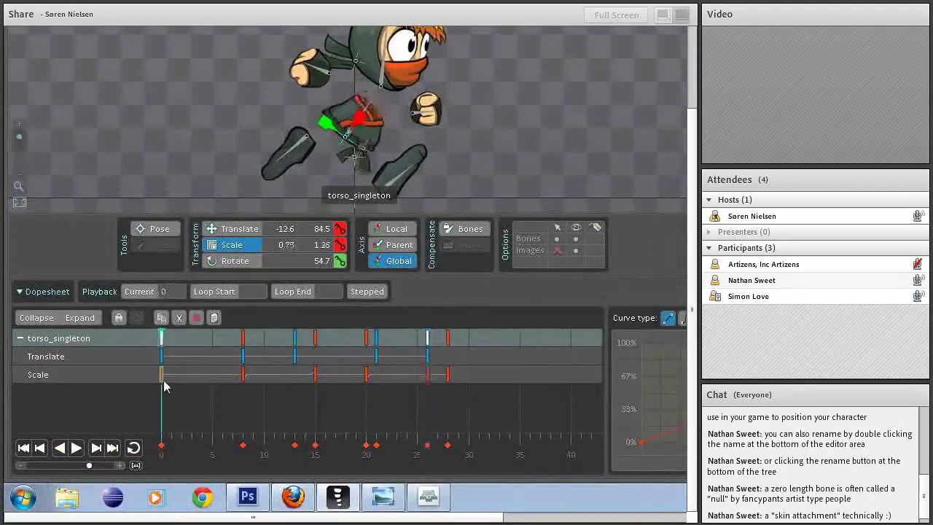
Cut torso_singleton's scale key from frame 28 and paste it at frame 2
left_click(448, 375)
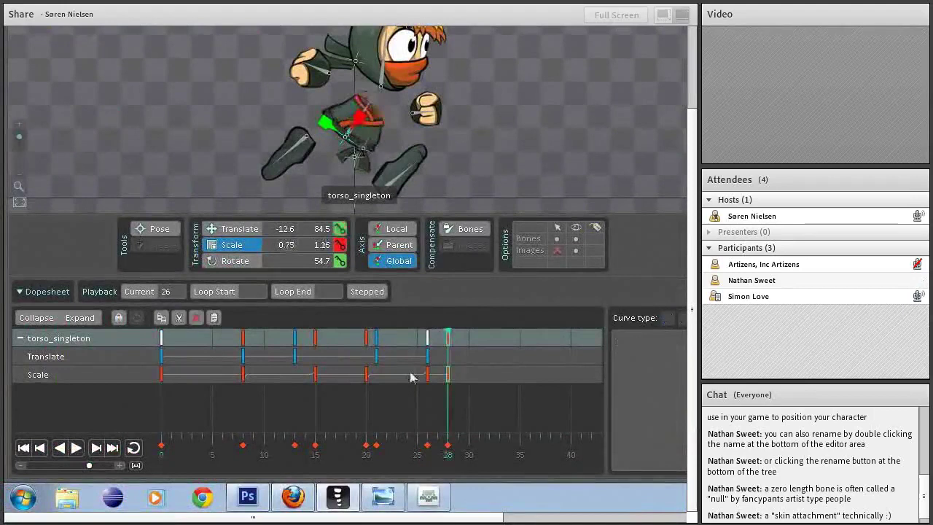
left_click(179, 318)
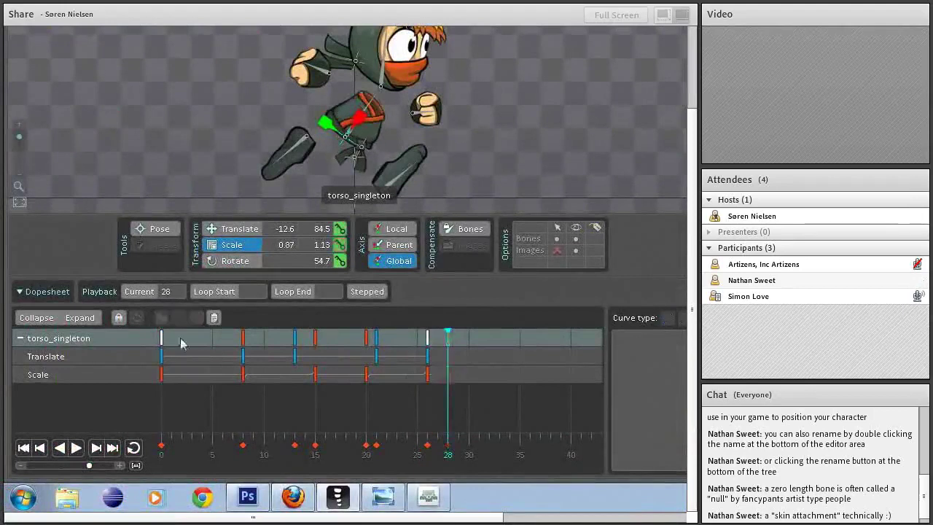
left_click(185, 443)
left_click(213, 318)
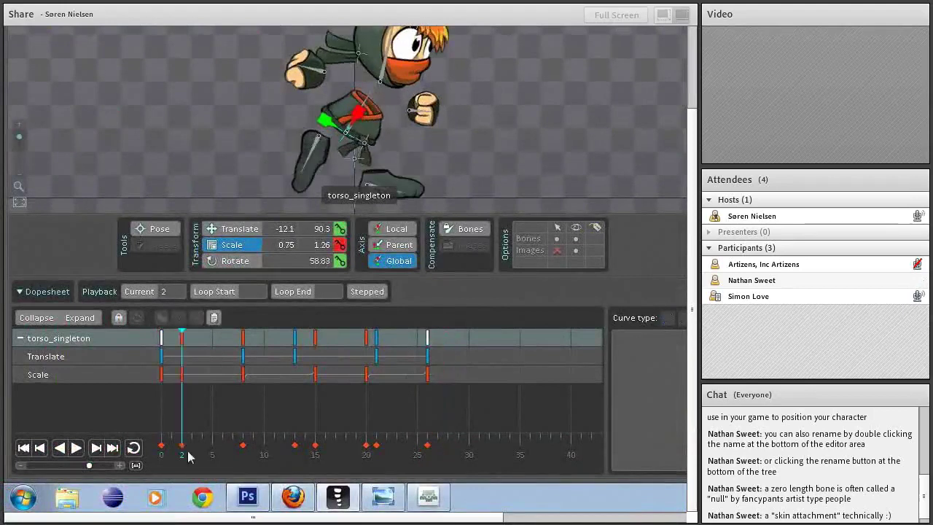
Scrub through the torso_singleton scale animation, return to frame 0, and clear the bone selection
left_click(162, 452)
left_click_drag(162, 455, 398, 467)
key("space")
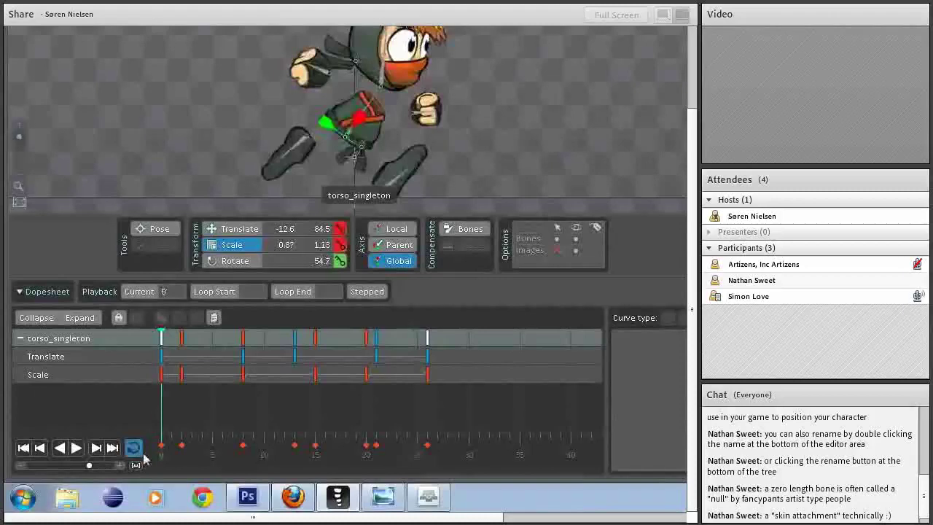
mouse_move(145, 449)
left_mouse_down()
mouse_move(416, 459)
mouse_move(376, 446)
mouse_move(161, 458)
left_mouse_up()
key("space")
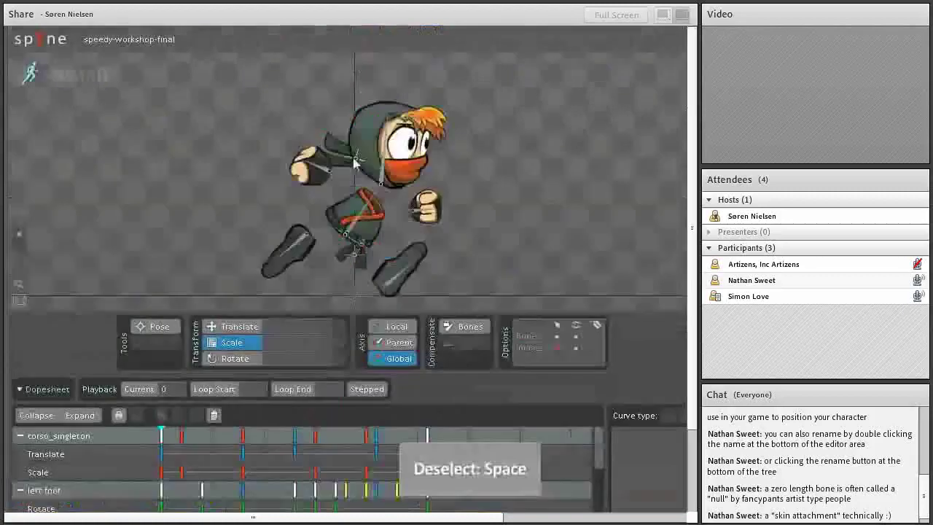
Make the run animation active instead of run-linear and set the playhead to frame 0
scroll(368, 199, "up", 1)
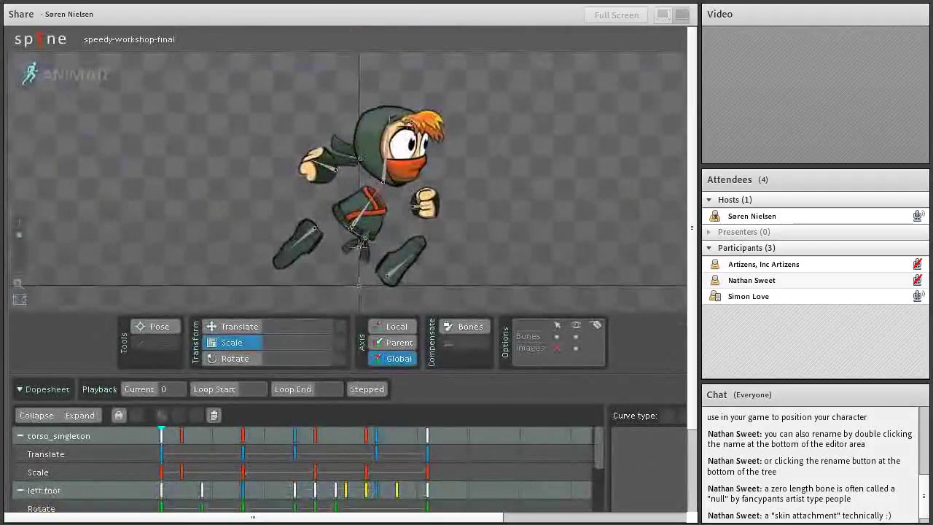
scroll(603, 213, "down", 2)
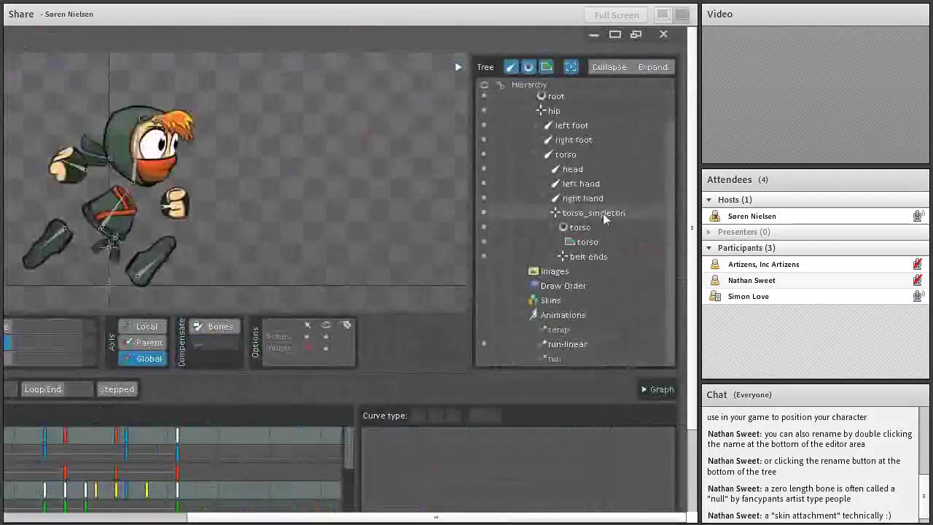
left_click(483, 360)
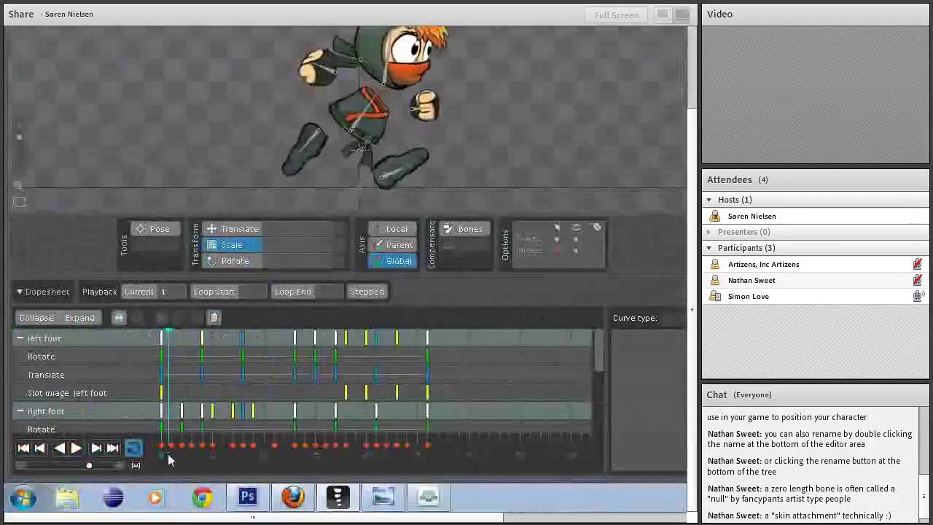
mouse_move(167, 453)
left_mouse_down()
mouse_move(275, 464)
mouse_move(162, 452)
left_mouse_up()
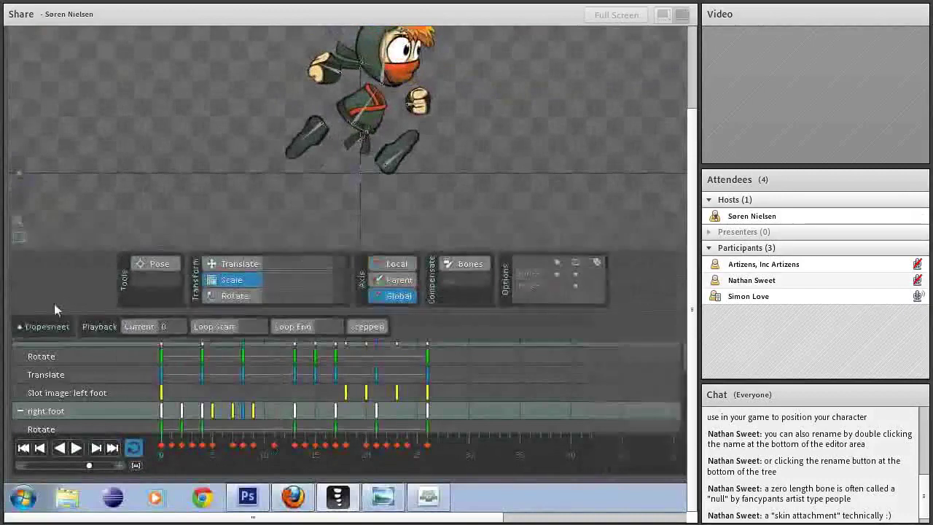
Collapse the dopesheet, fit the character in the viewport, and scrub the run animation to frame 4
left_click(45, 326)
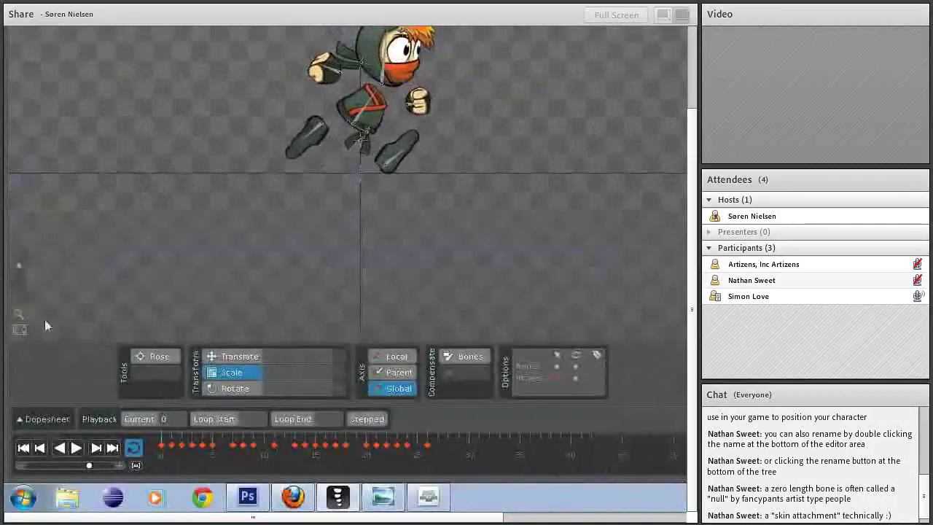
left_click(20, 329)
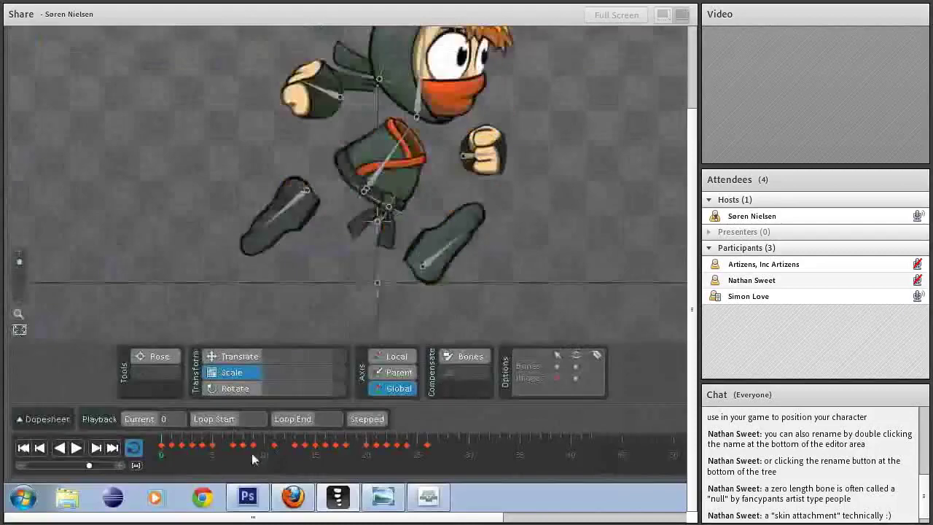
left_click(171, 466)
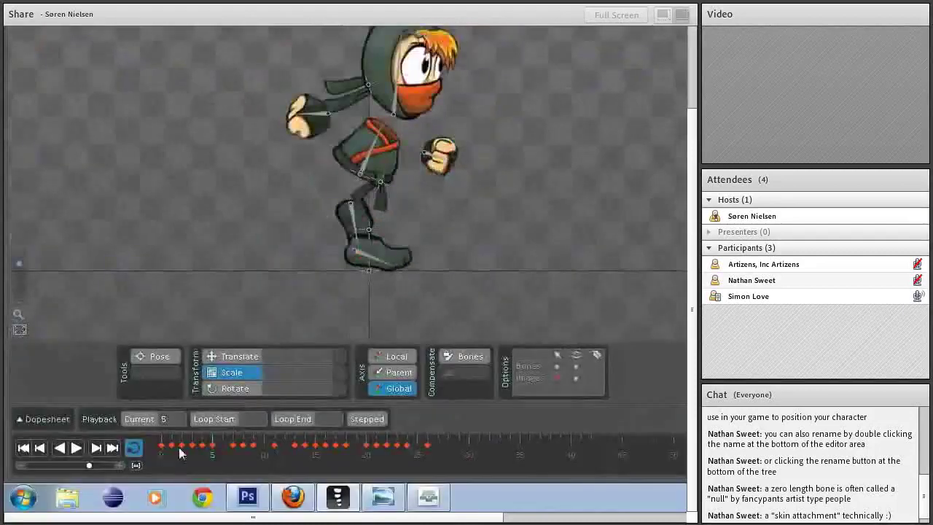
left_click_drag(261, 459, 196, 455)
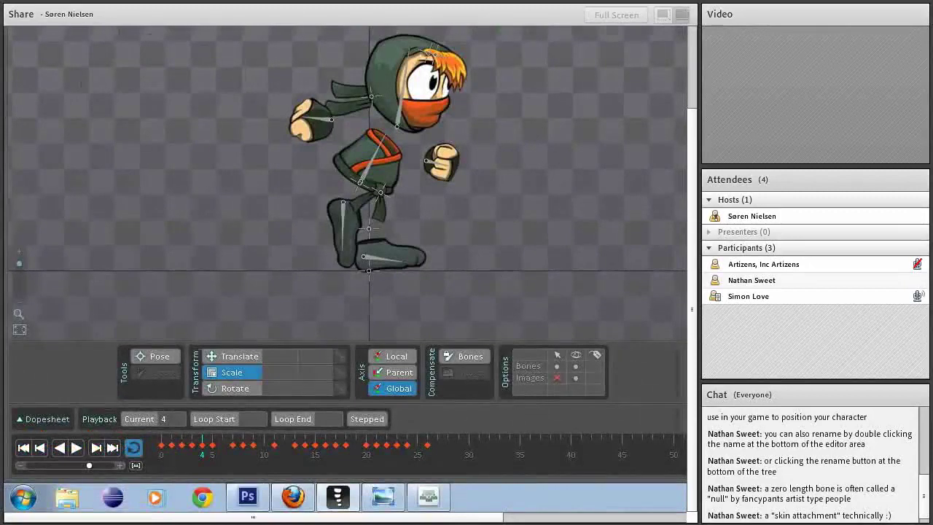
Inspect the torso attachment under torso_singleton, then deselect it and review the run animation's playback
left_click(577, 178)
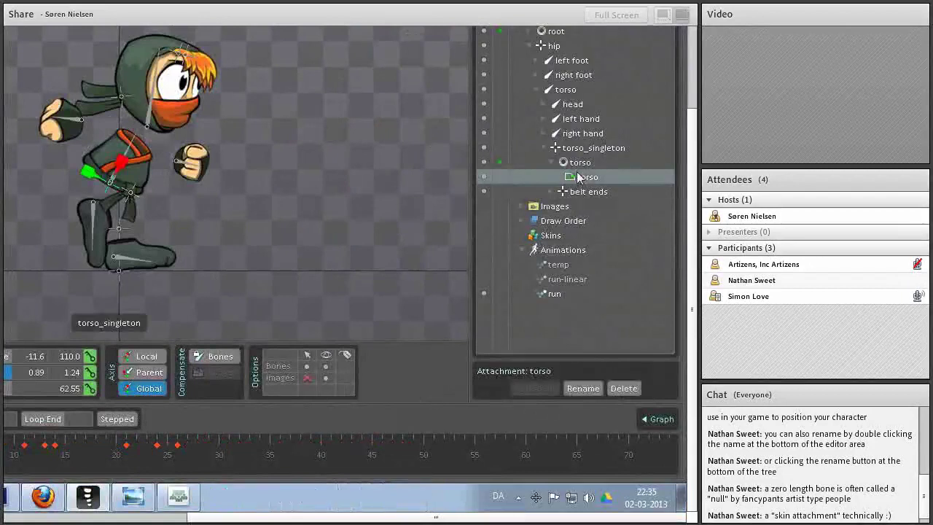
key("space")
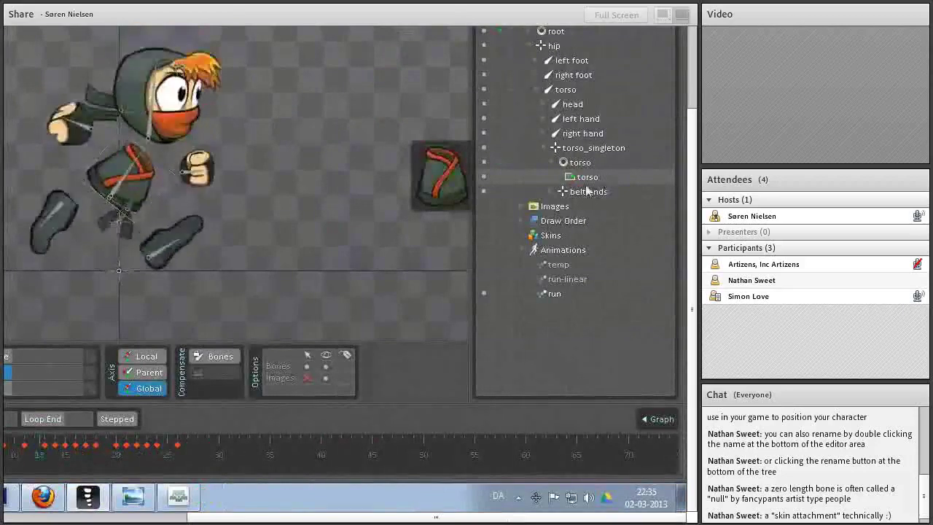
left_click(76, 448)
Collapse the dopesheet rows, select all keys of the run animation, and stretch them to end at about frame 92
left_click(42, 419)
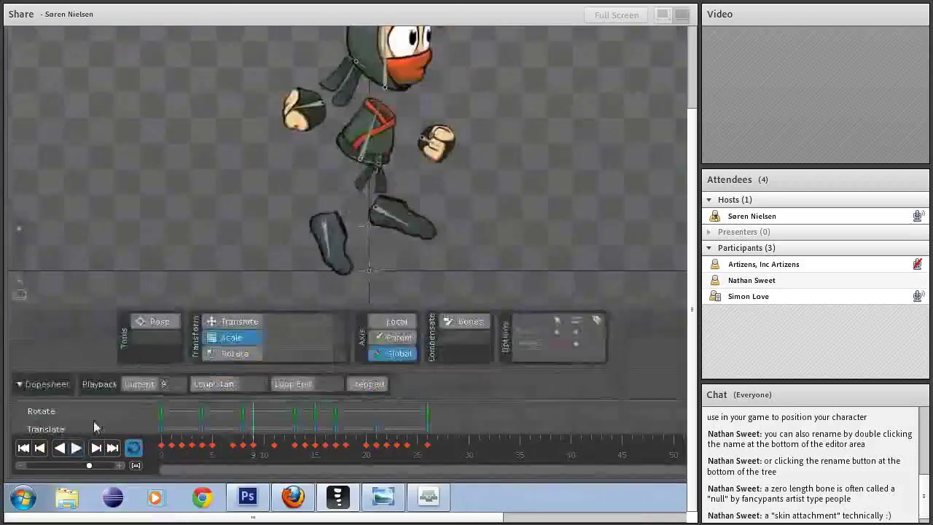
left_click(37, 318)
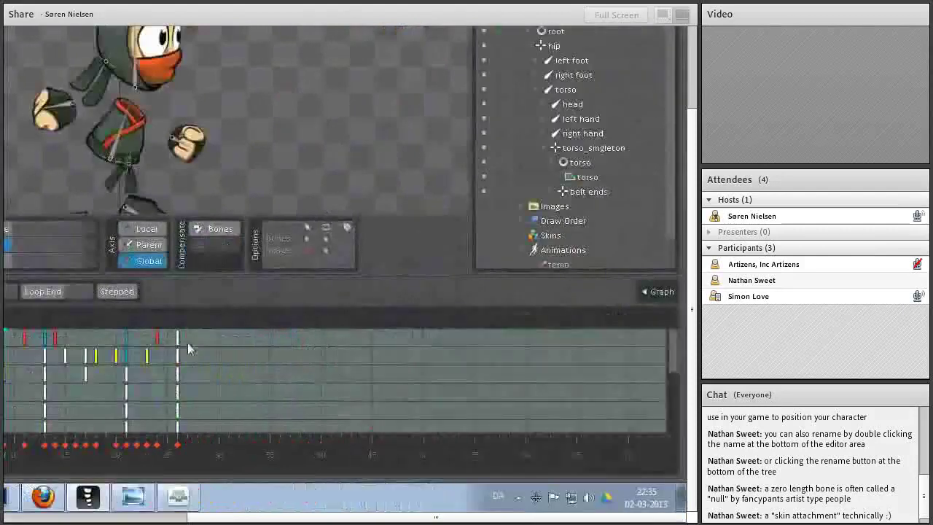
left_click_drag(458, 331, 148, 407)
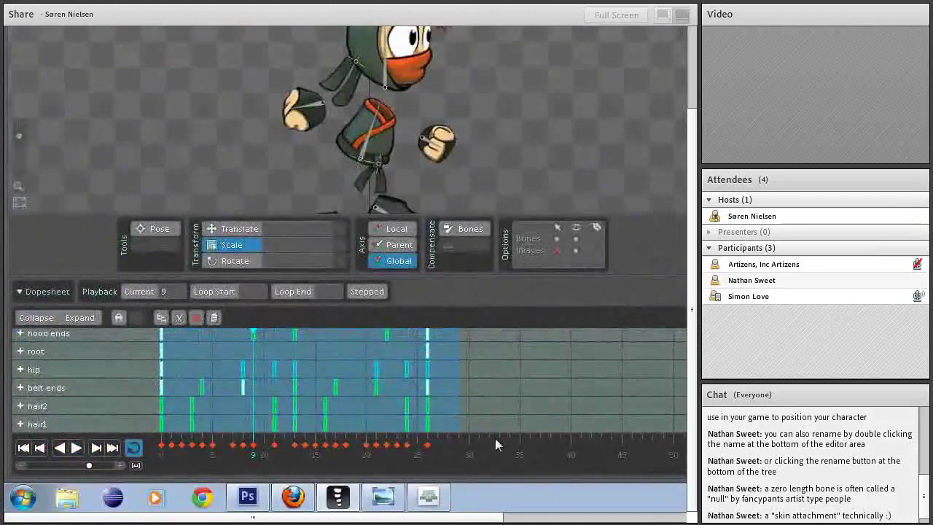
left_click(78, 465)
left_click_drag(270, 396, 428, 390)
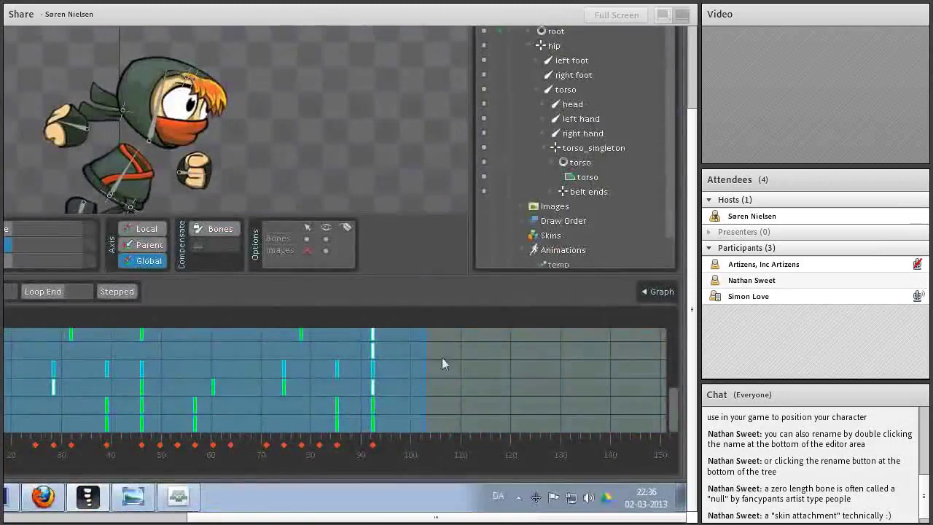
Select only the last hip and hair2 keys, try stretching them to later frames, and undo that change
key("space")
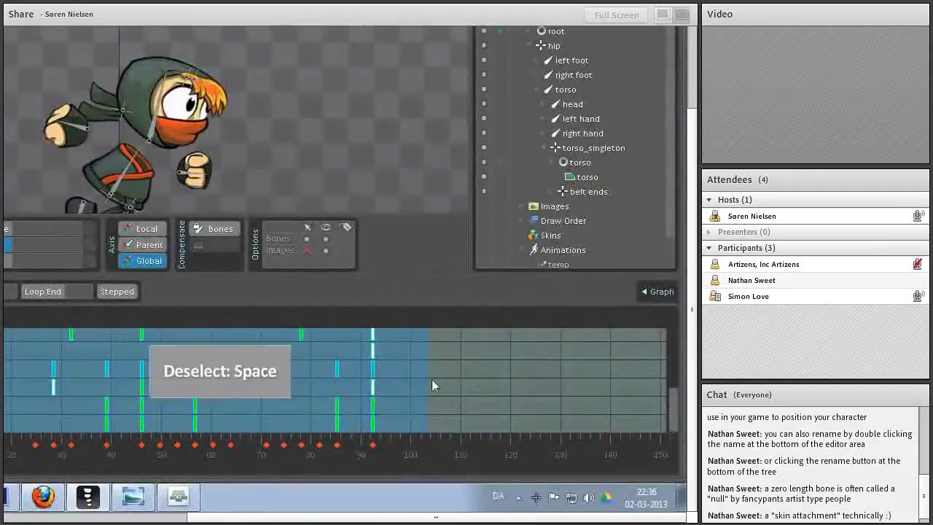
left_click_drag(399, 364, 271, 374)
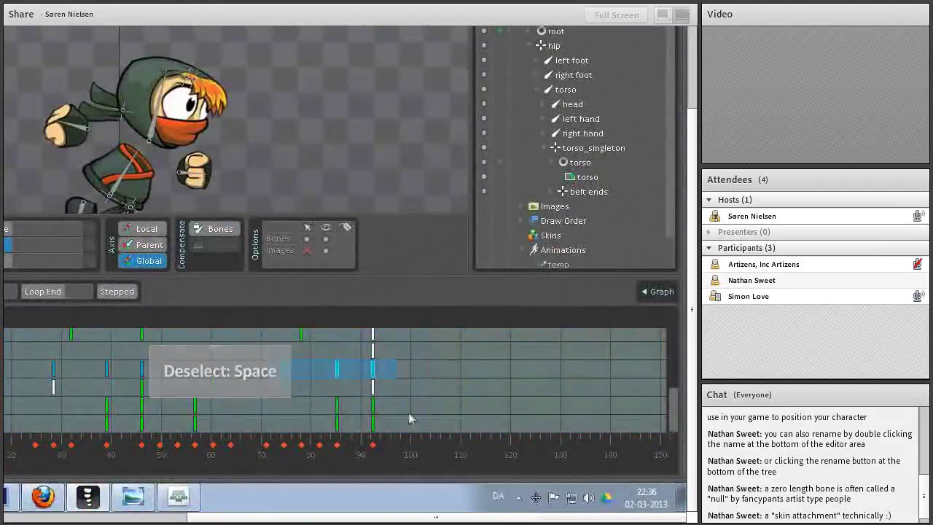
left_click_drag(408, 410, 183, 409)
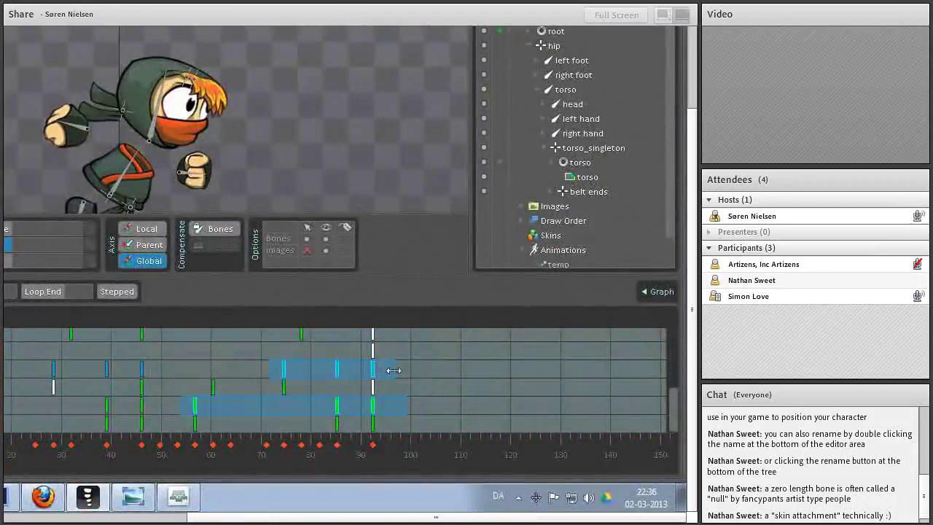
left_click_drag(394, 371, 470, 375)
key("ctrl+z")
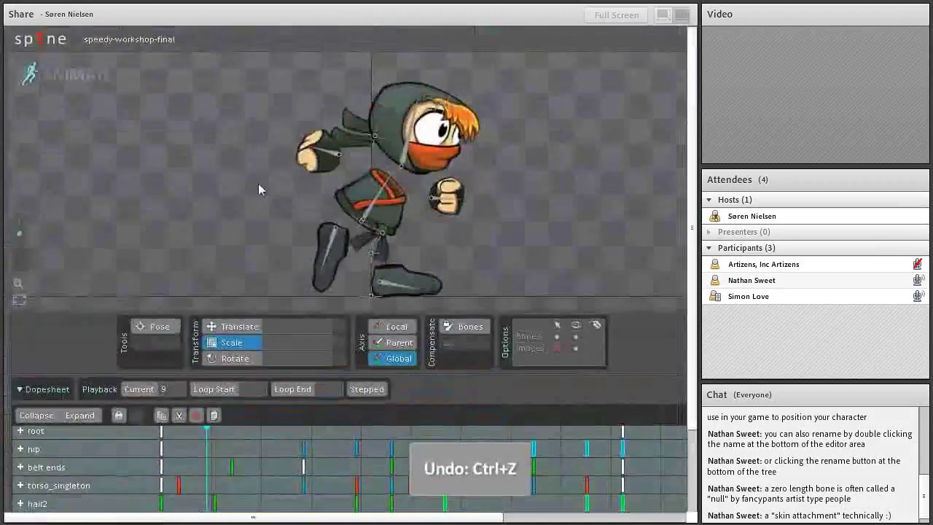
Switch to the Translate tool, collapse the dopesheet, and play back the stretched run animation
key("t")
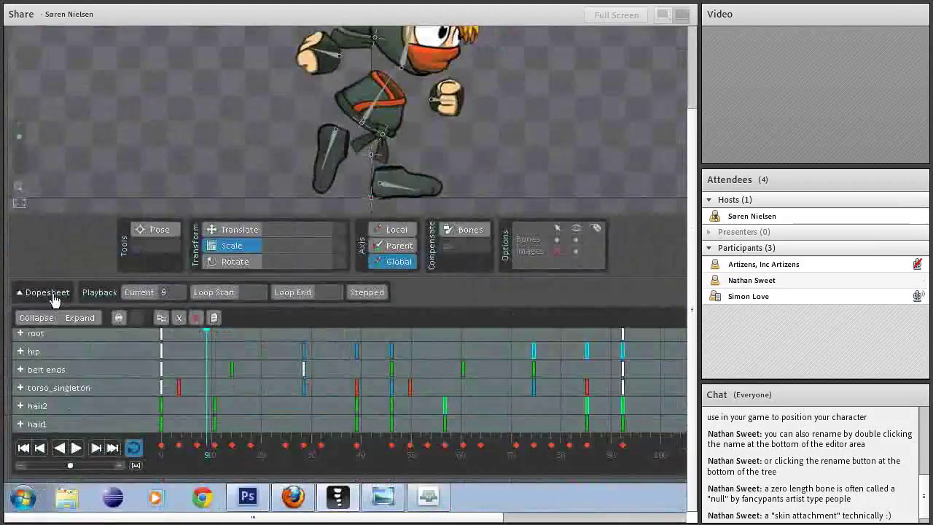
left_click(20, 291)
key("space")
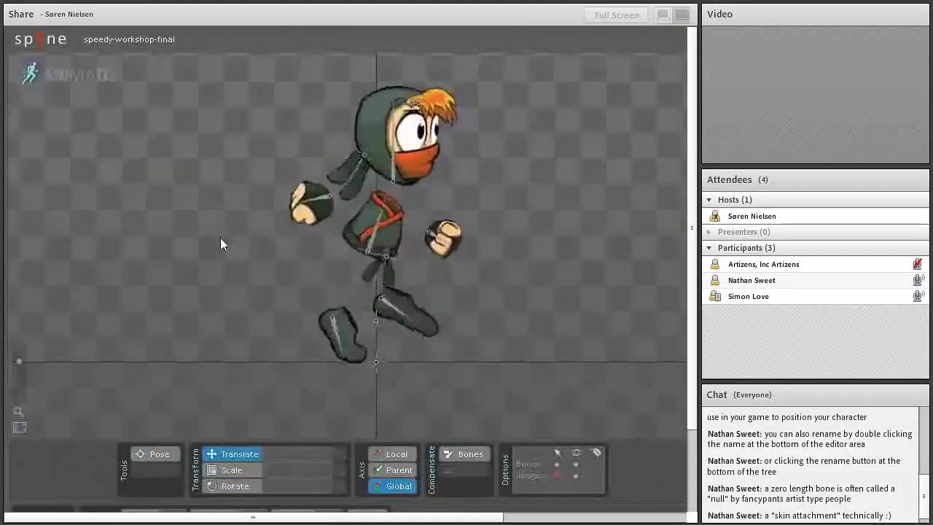
scroll(121, 416, "down", 3)
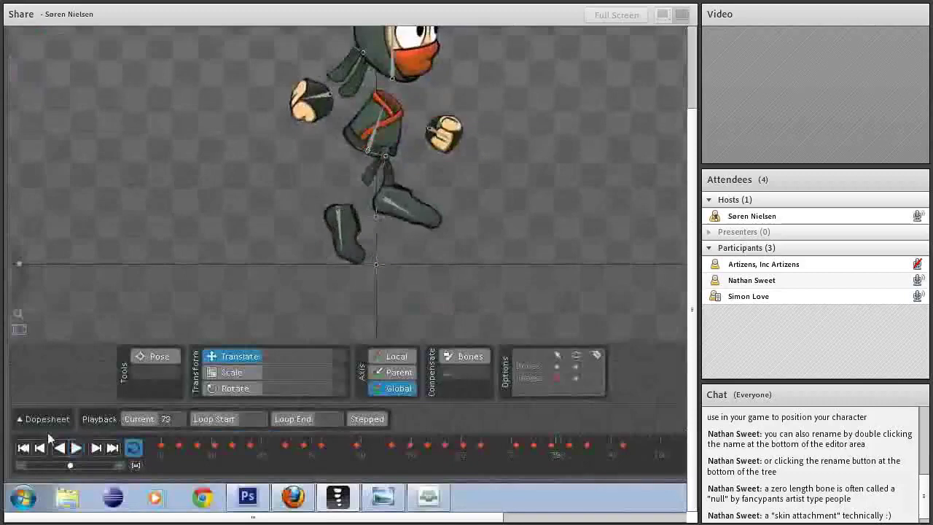
Reopen the dopesheet and undo the stretching of the run animation's keys
left_click(44, 418)
scroll(347, 255, "right", 3)
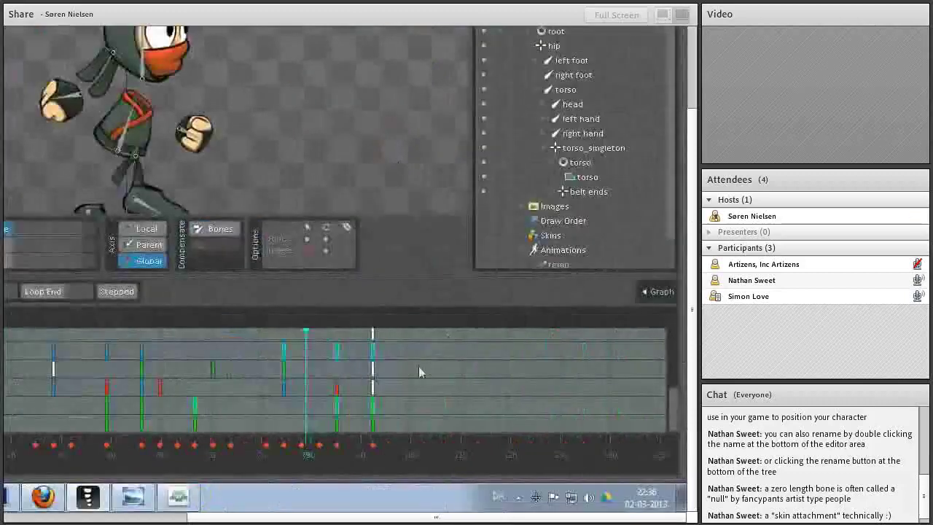
key("ctrl+z")
scroll(131, 403, "left", 3)
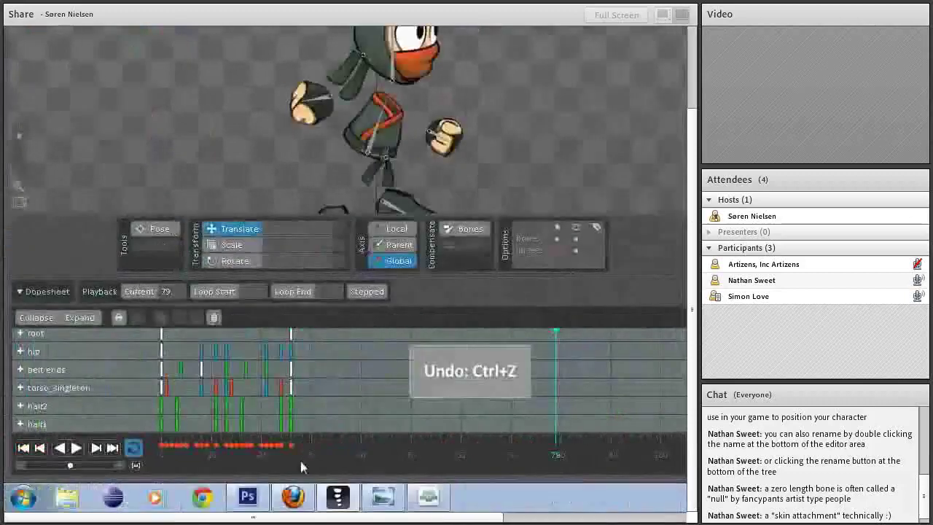
scroll(286, 103, "up", 3)
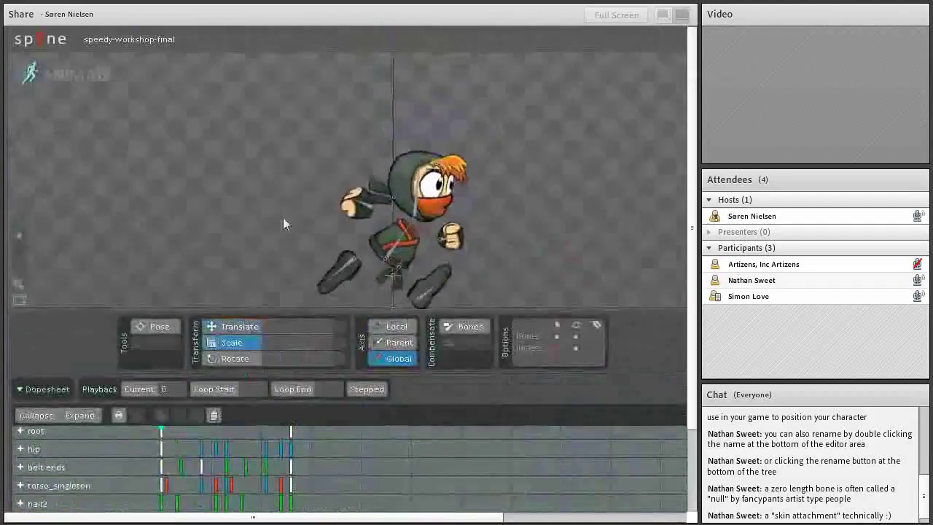
scroll(328, 219, "right", 3)
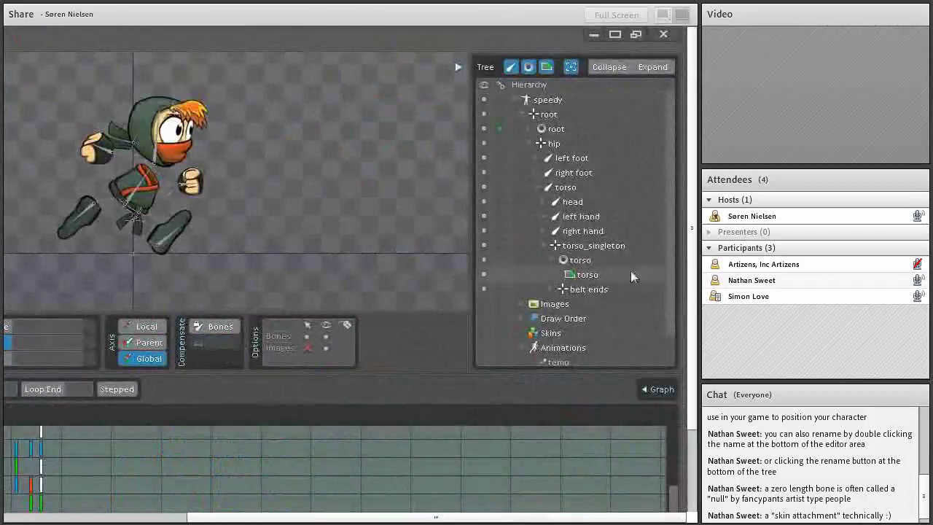
scroll(669, 281, "down", 2)
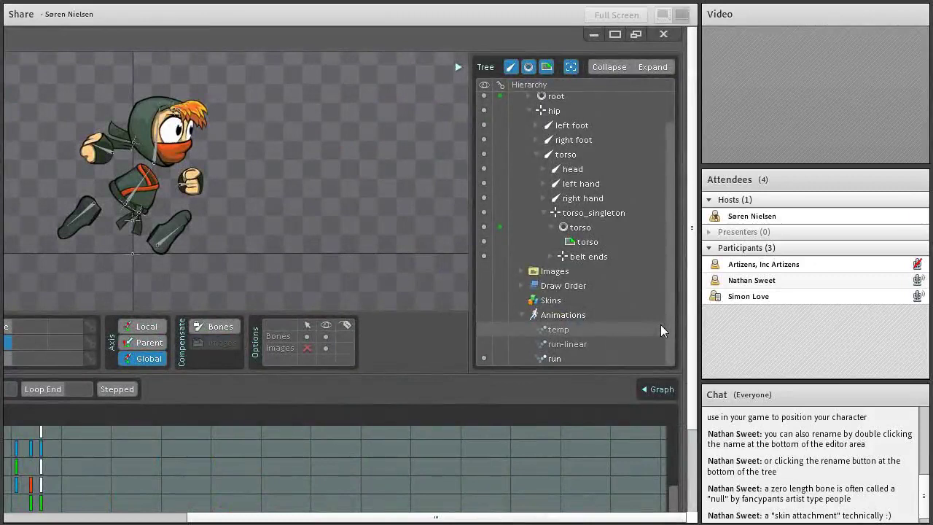
left_click(661, 329)
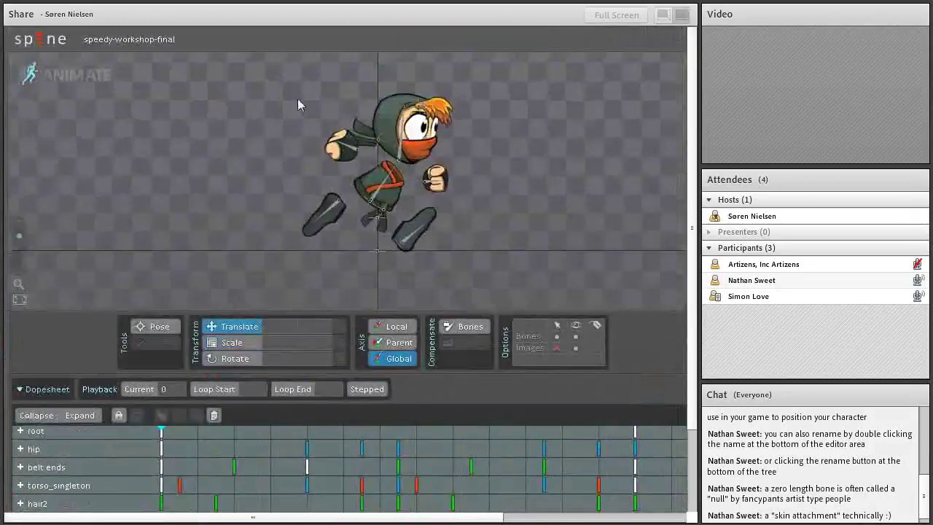
left_click_drag(288, 109, 308, 119)
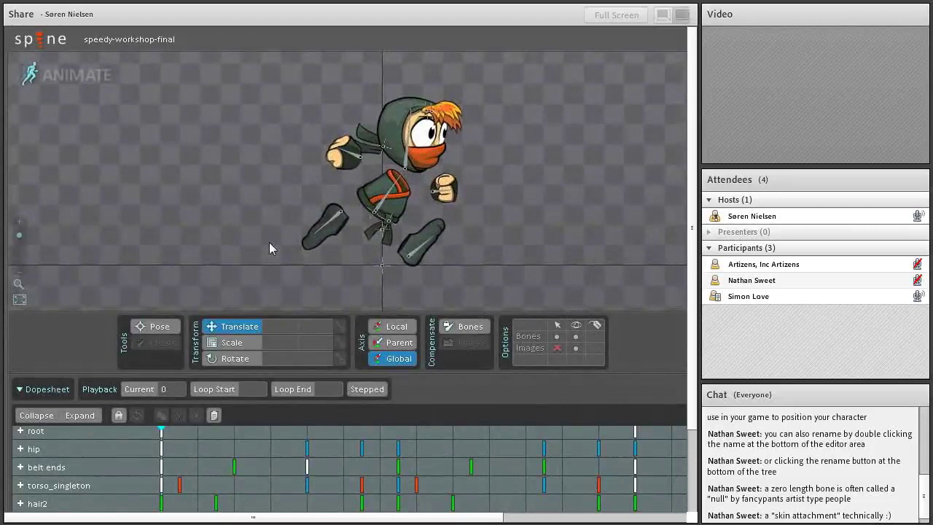
Select the hood ends bone, scrub the run animation to frame 12 to review its motion, and clear the selection
scroll(350, 270, "down", 3)
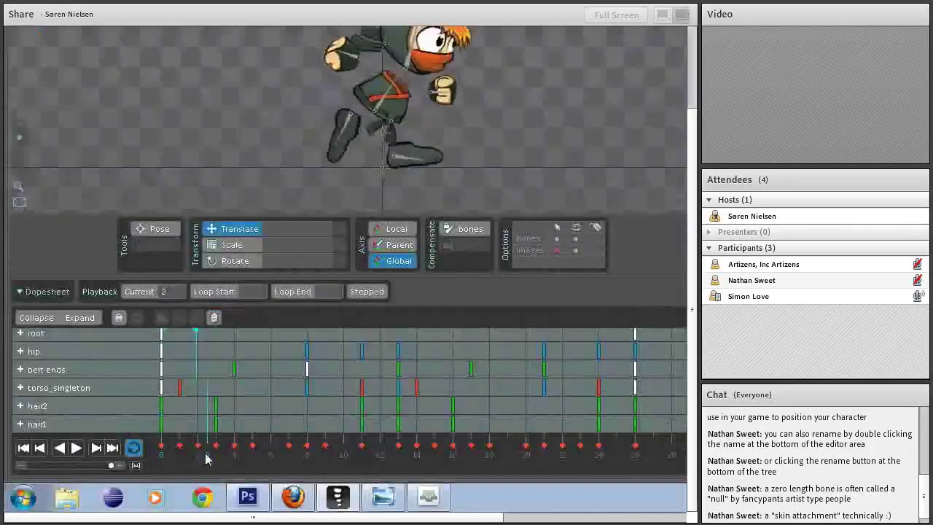
scroll(325, 330, "up", 3)
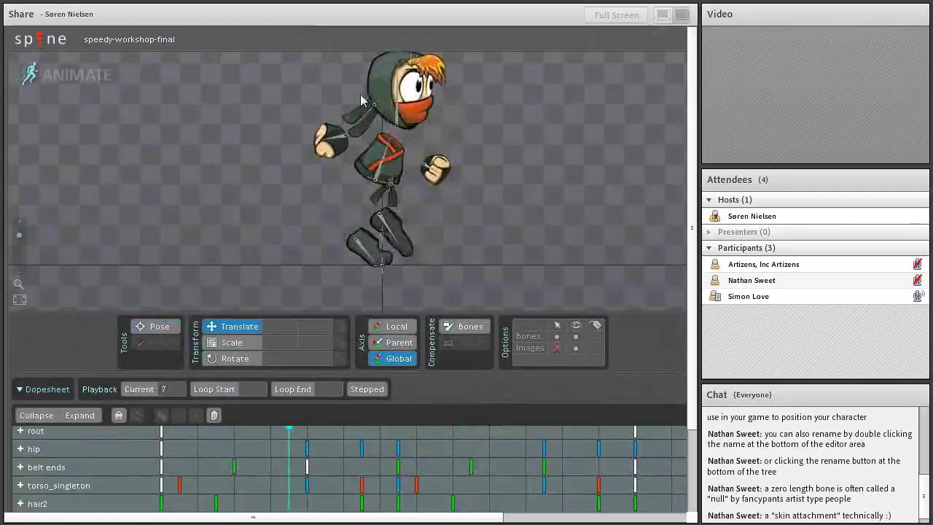
left_click(367, 122)
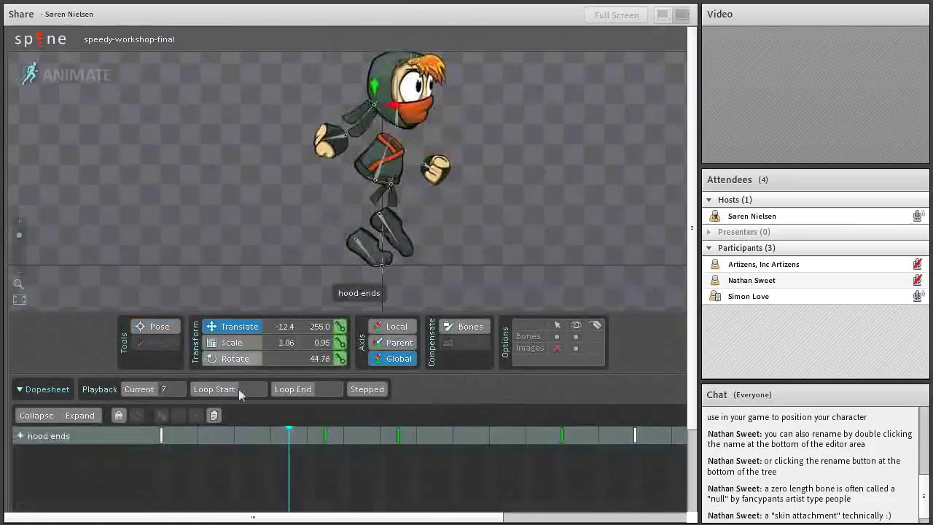
scroll(251, 416, "down", 3)
left_click(213, 452)
left_click_drag(214, 452, 380, 452)
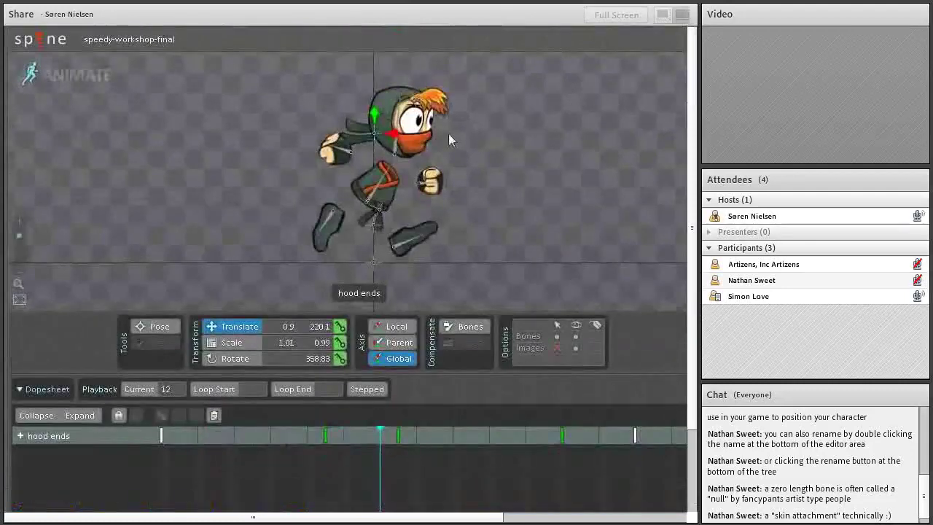
key("space")
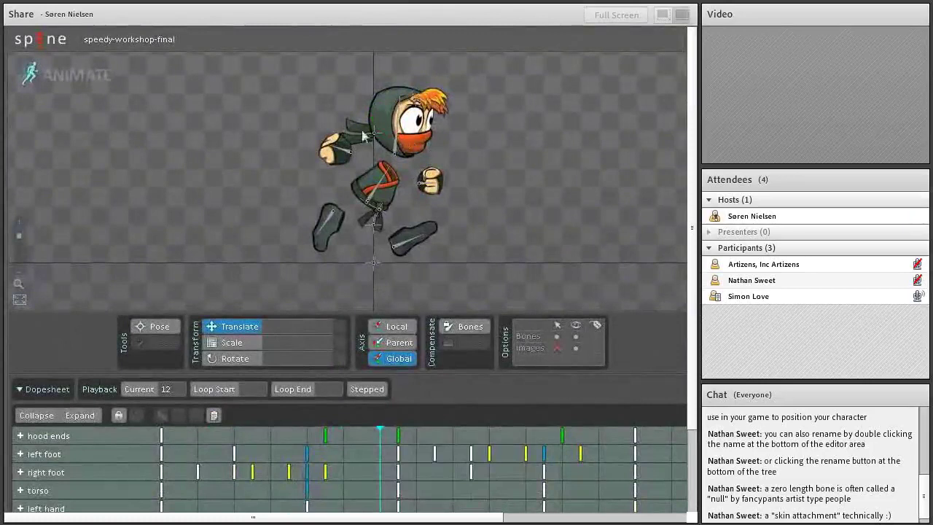
Review the export settings for the PNG sequence, JSON, binary and JPEG formats, and close the dialog without exporting
left_click(46, 43)
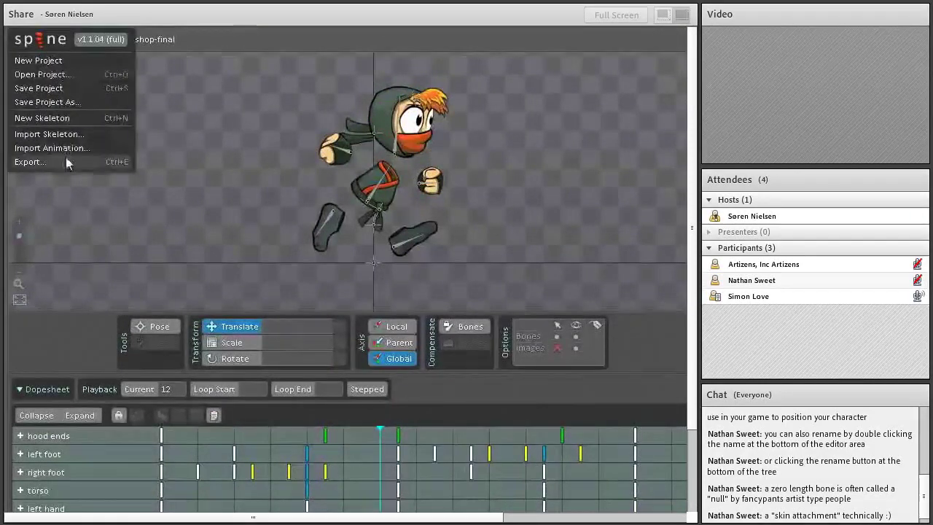
left_click(66, 159)
left_click_drag(512, 218, 338, 200)
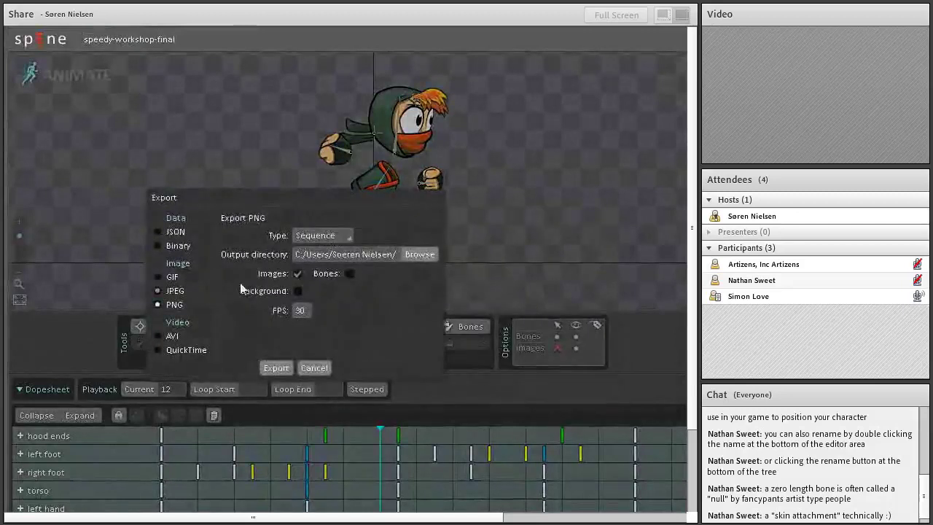
left_click(328, 235)
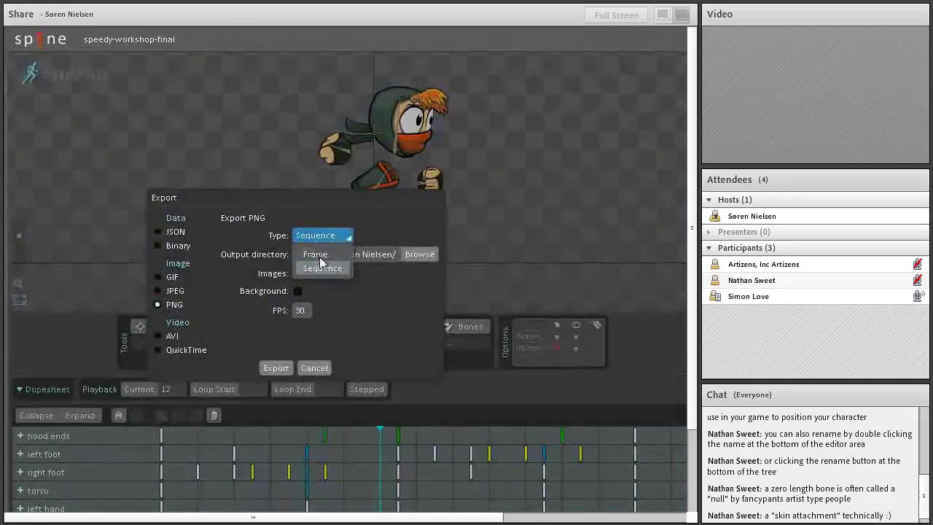
left_click(321, 268)
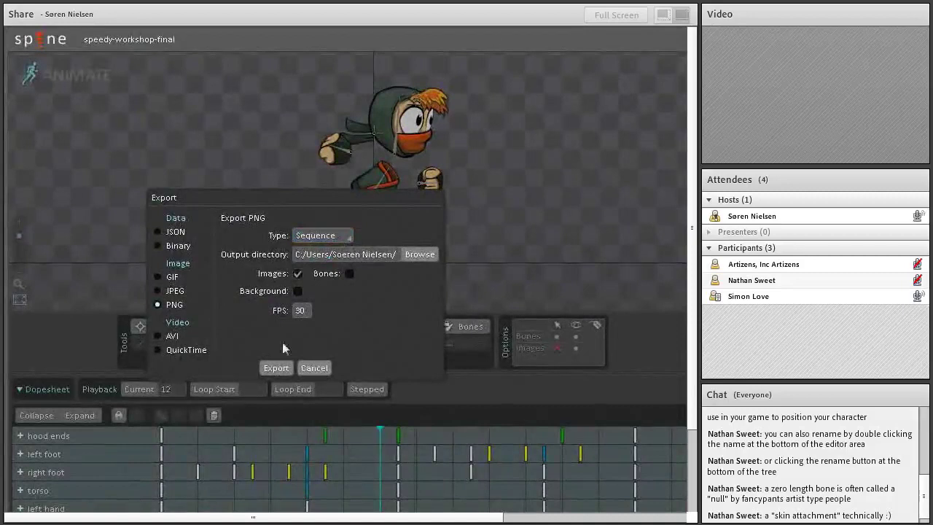
left_click(162, 233)
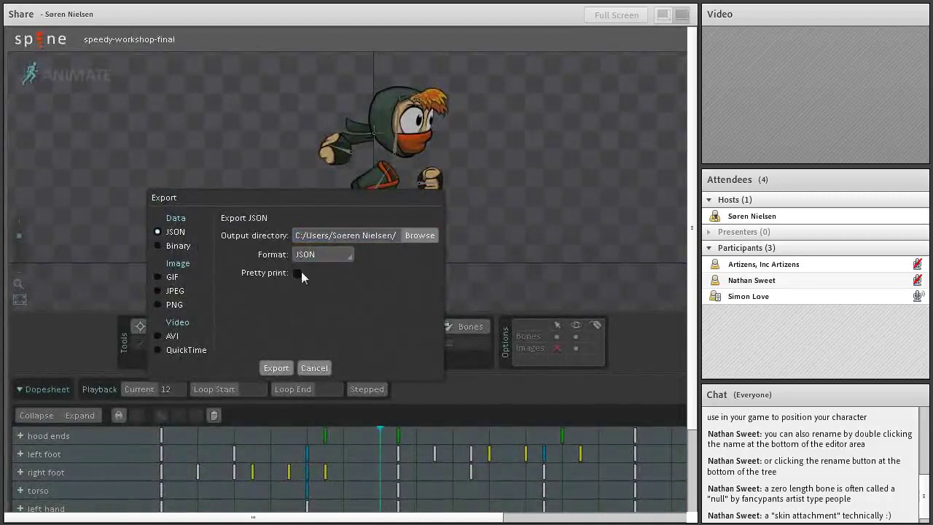
left_click(193, 245)
left_click(179, 235)
left_click(174, 292)
left_click(314, 368)
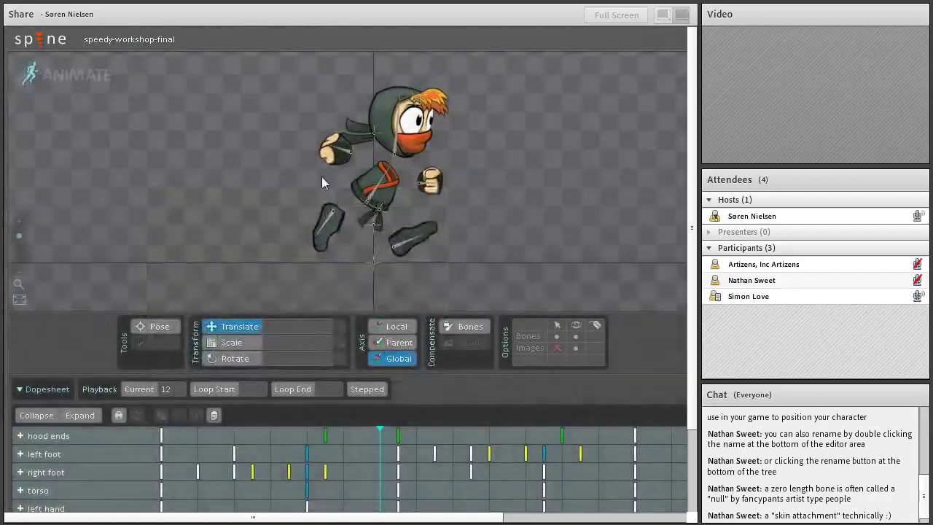
Expand the skeleton's Images node in the hierarchy and look through the image files, previewing run01
scroll(576, 262, "down", 2)
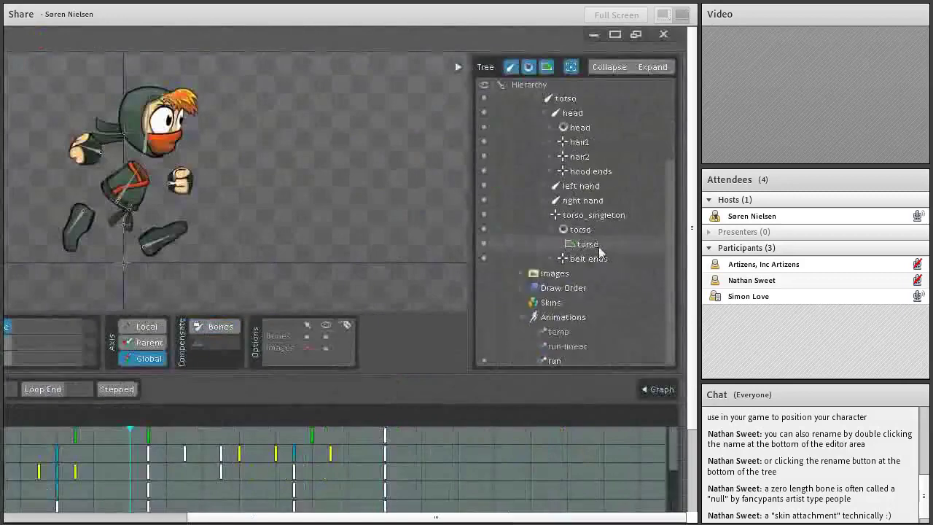
left_click(525, 272)
scroll(554, 270, "down", 8)
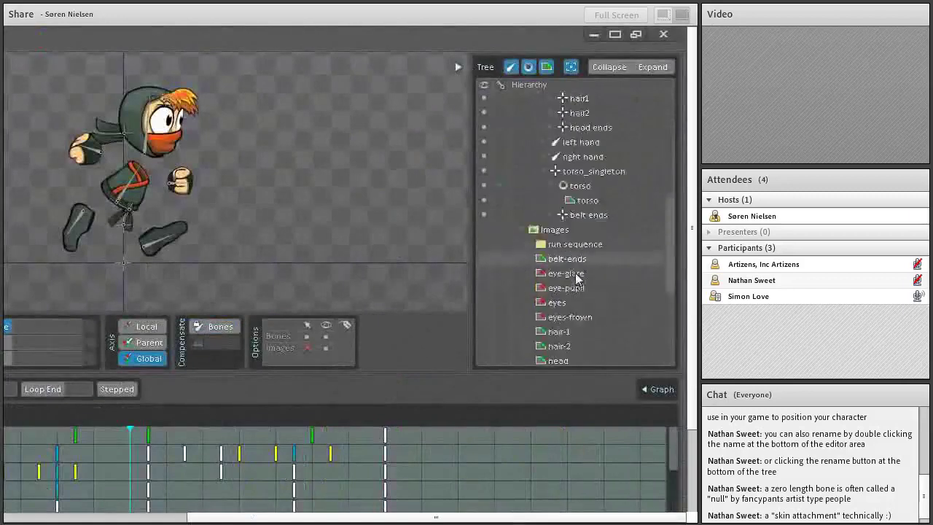
mouse_move(558, 254)
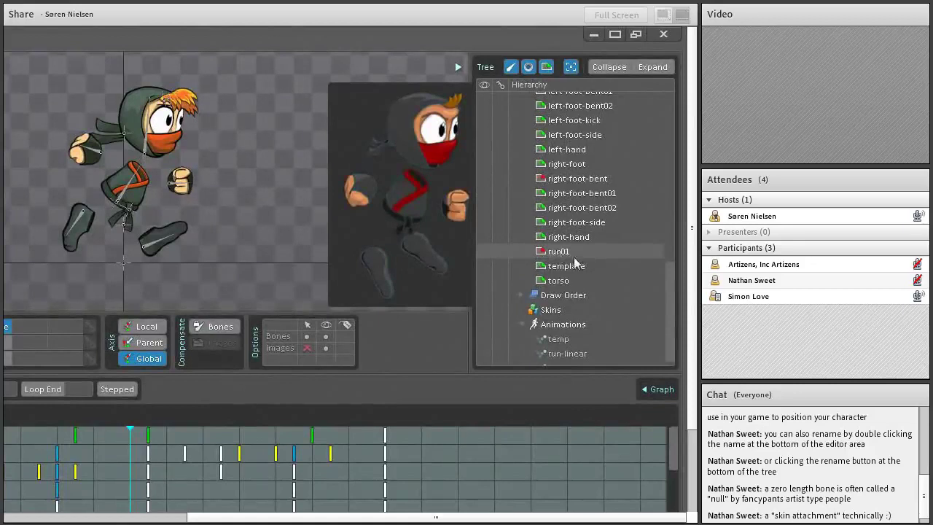
scroll(574, 258, "up", 1)
scroll(574, 263, "up", 6)
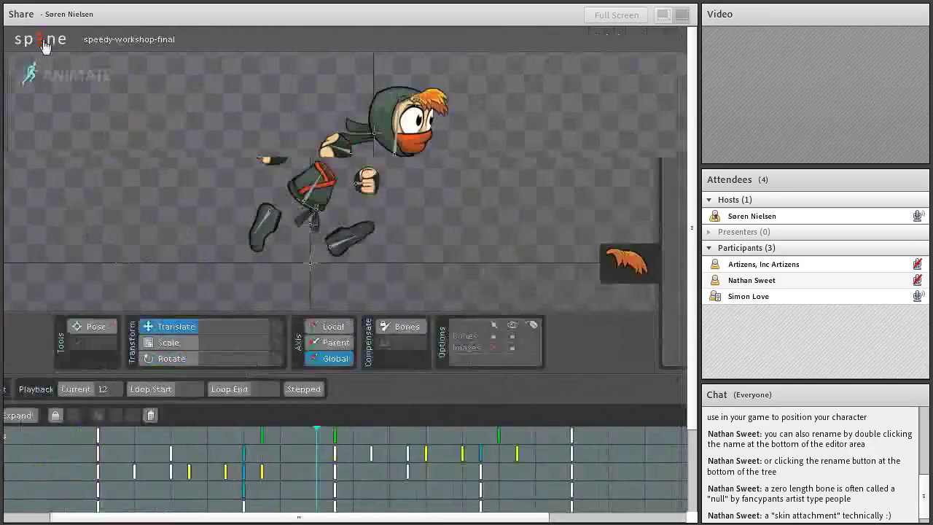
Start a JSON export and browse to the examples/speedy folder for its output directory
left_click(43, 42)
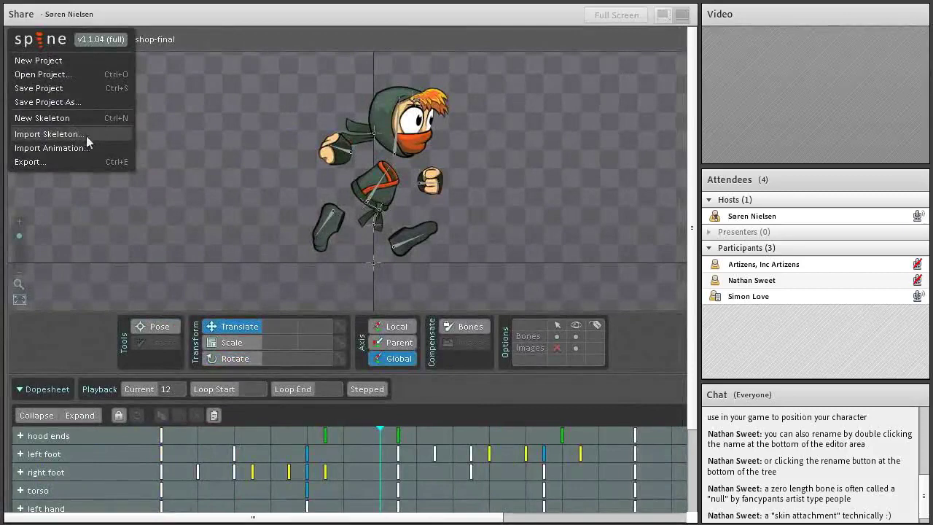
left_click(82, 160)
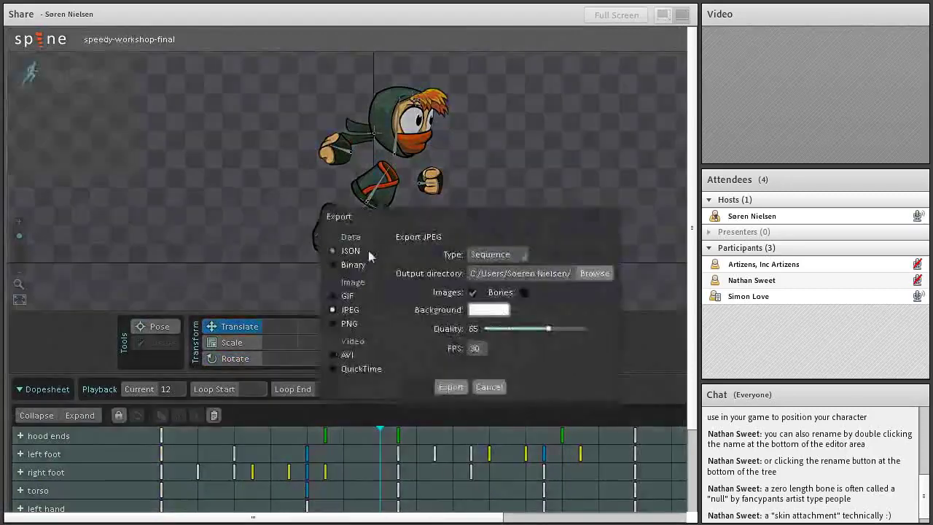
left_click(350, 252)
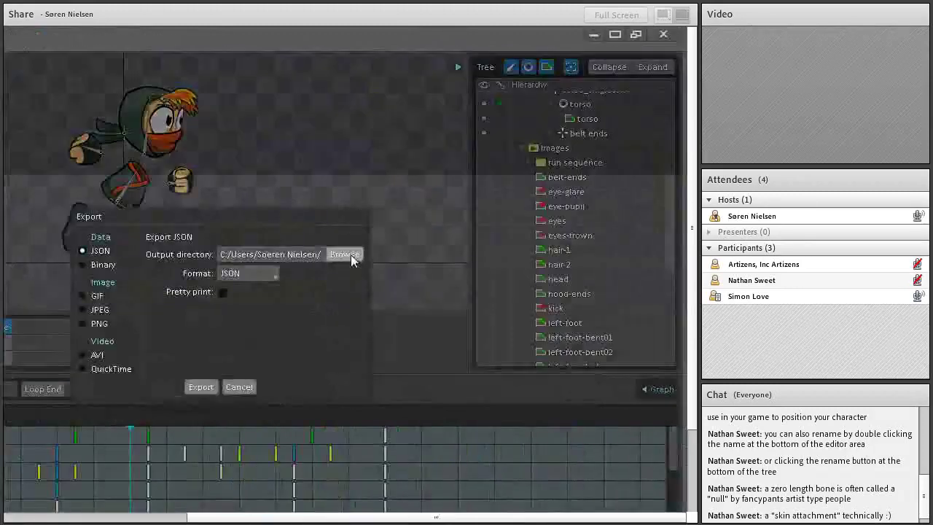
left_click(345, 254)
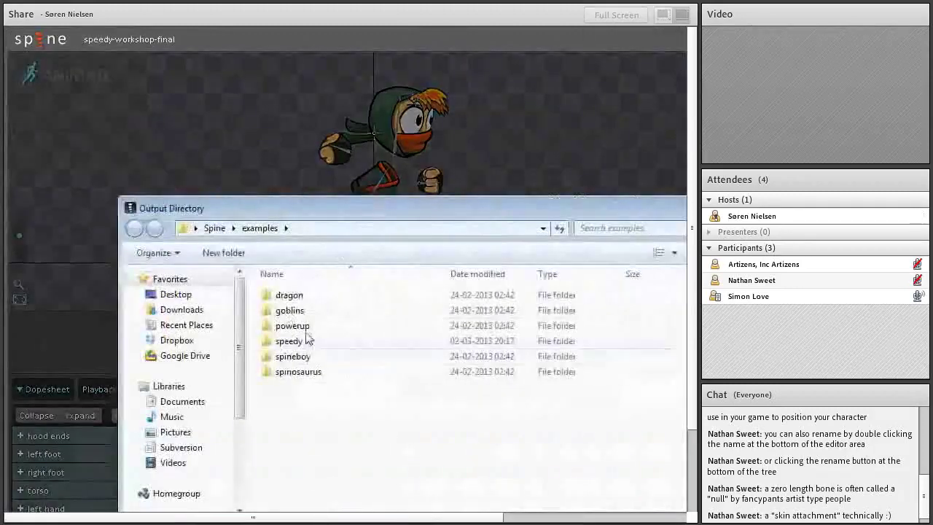
double_click(306, 339)
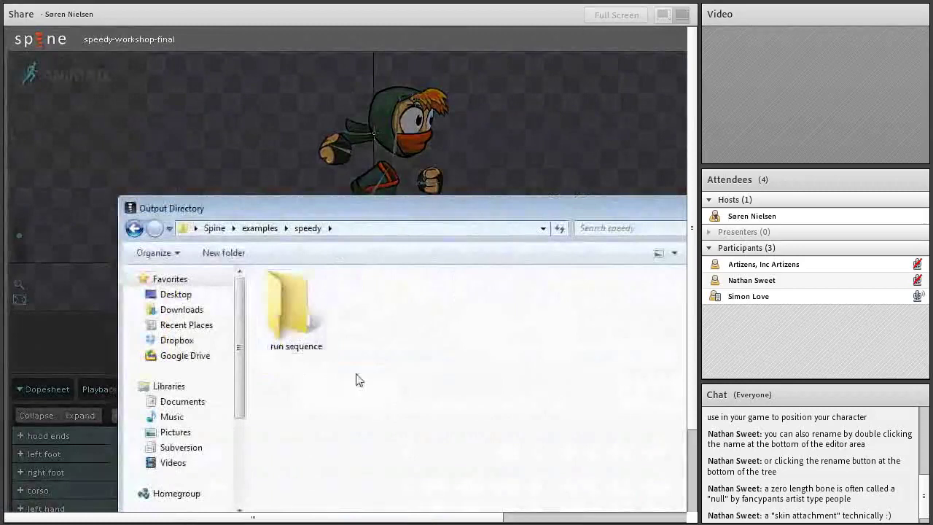
Create a folder named temp inside speedy, choose it as the output directory, and run the JSON export
left_click(237, 255)
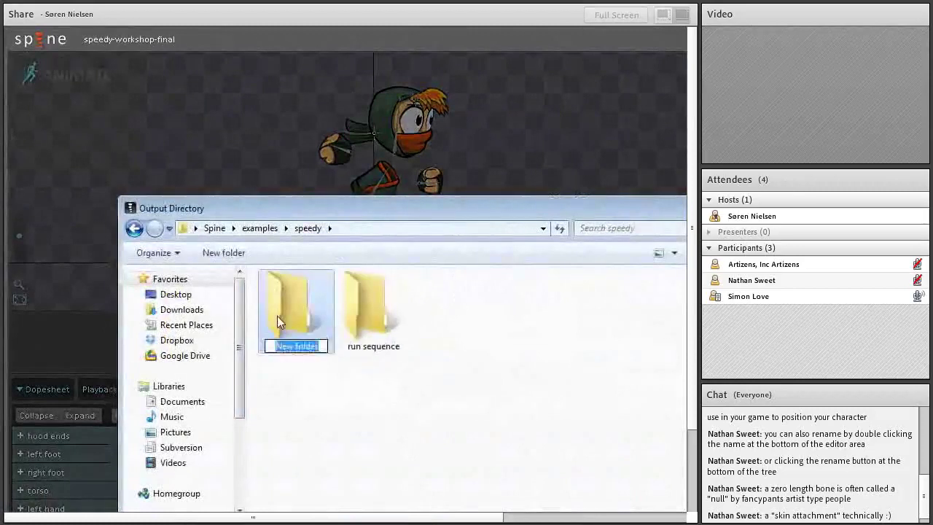
type("temp")
key("Return")
double_click(339, 321)
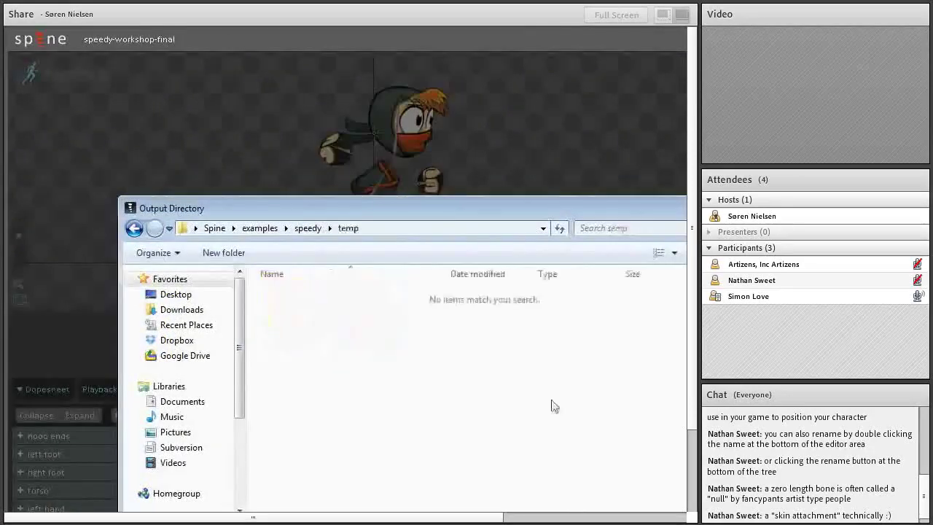
left_click(349, 455)
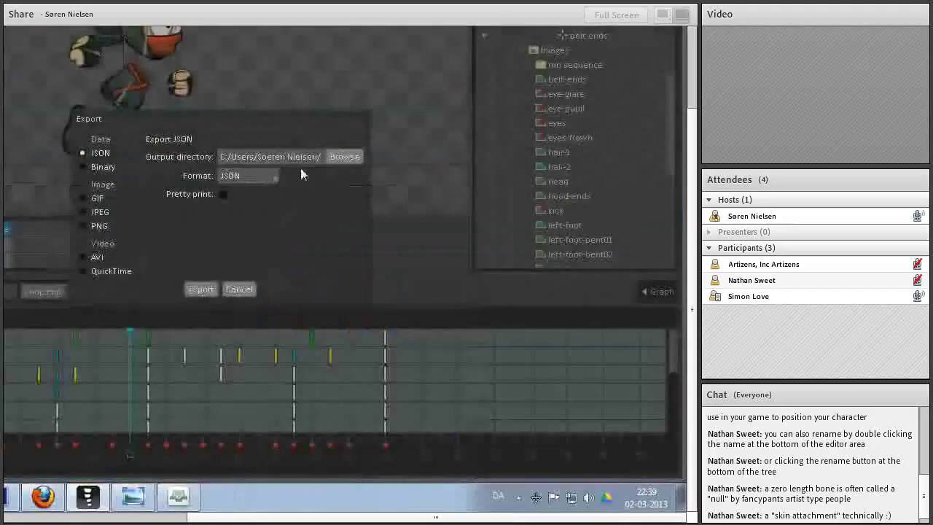
left_click(201, 289)
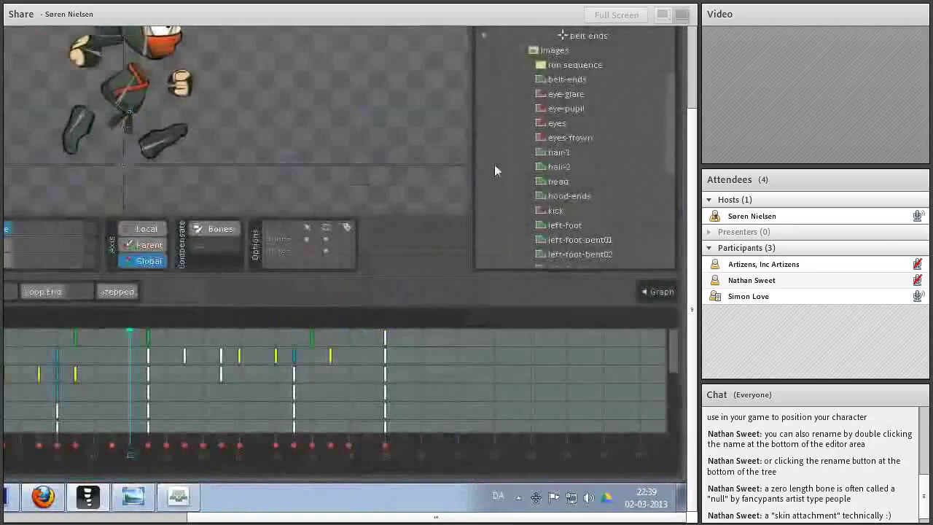
scroll(495, 171, "down", 5)
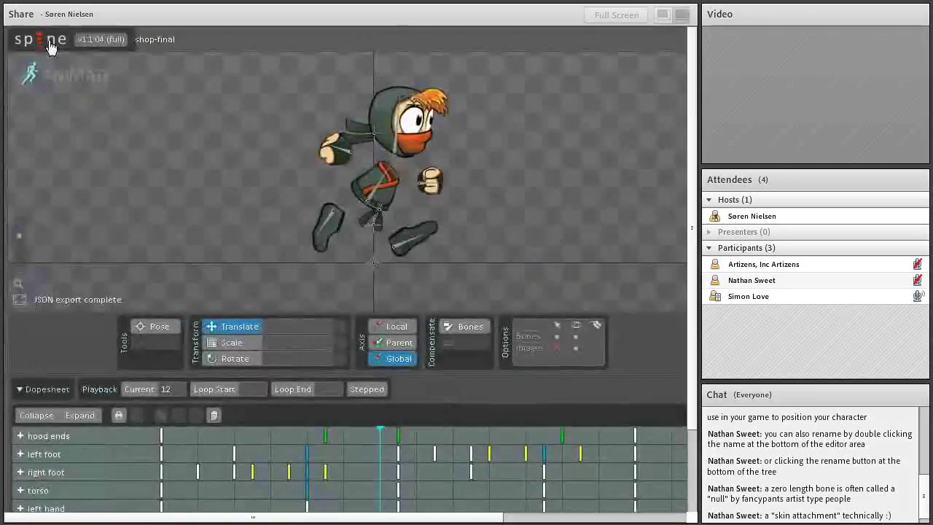
Start an animation import and choose speedy-run.json from the temp folder as the animation file
left_click(50, 45)
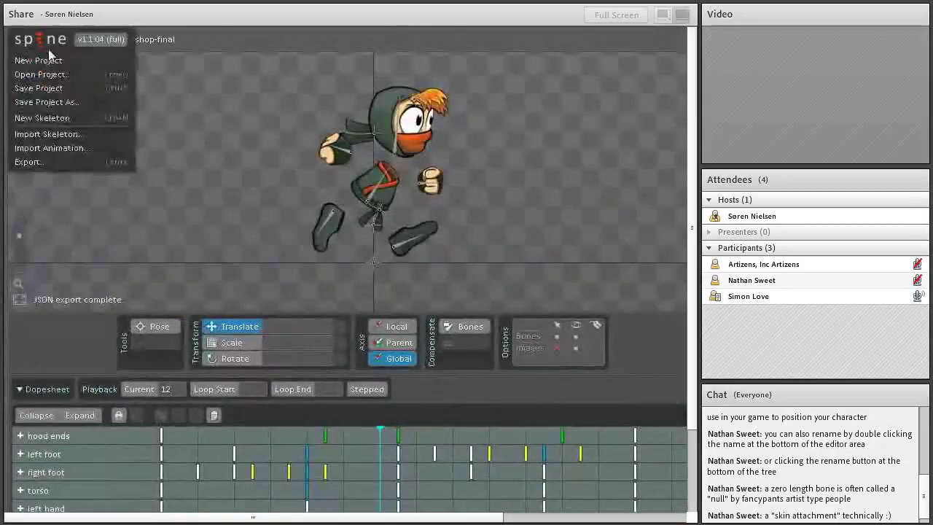
left_click(83, 145)
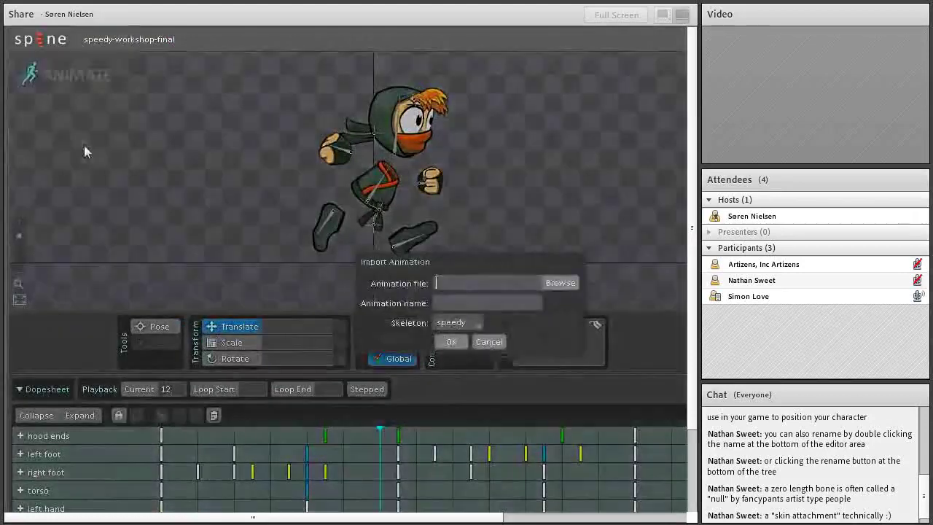
left_click(558, 283)
double_click(357, 306)
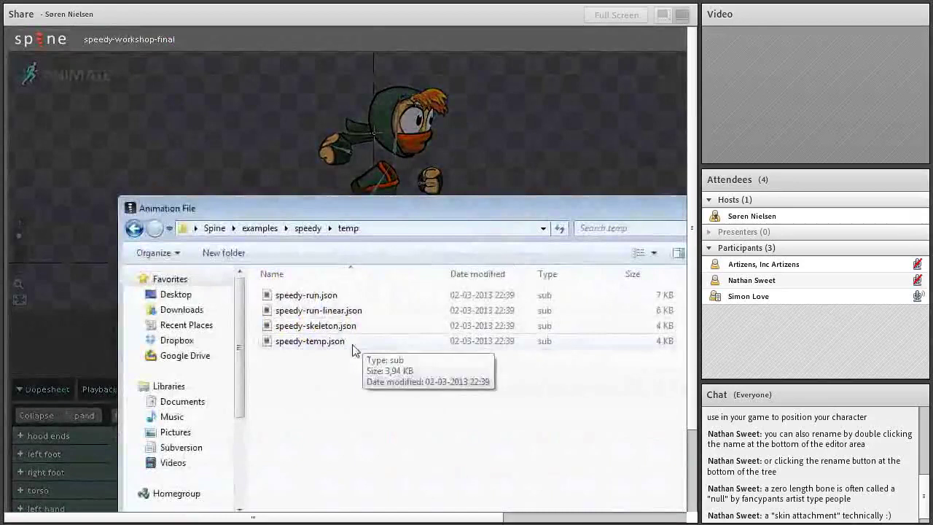
left_click(341, 302)
left_click(602, 455)
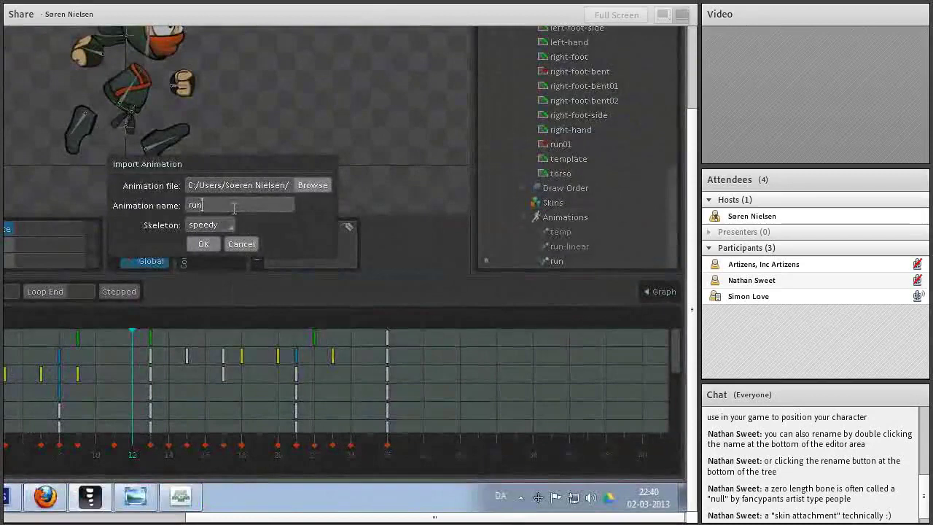
Name the animation runImported and import it into the speedy skeleton
type("lMbo")
type("rted")
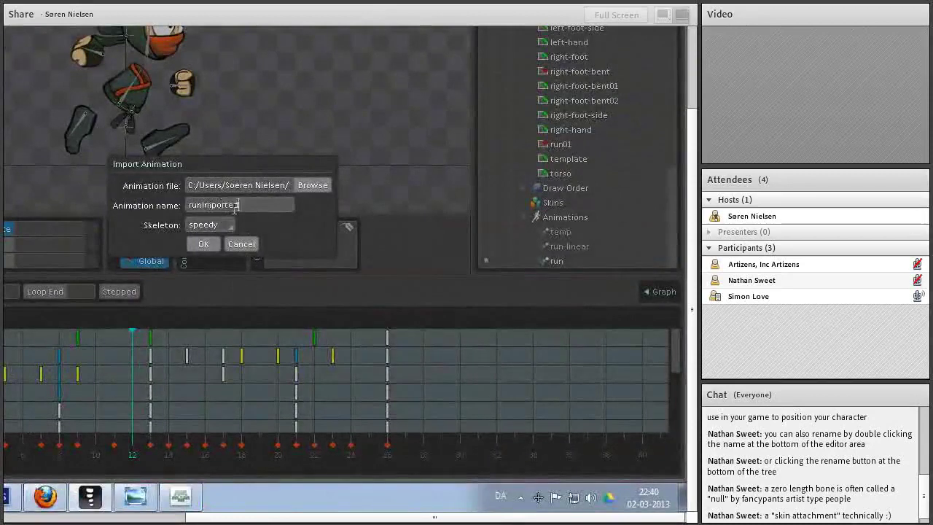
left_click(211, 244)
scroll(558, 229, "down", 1)
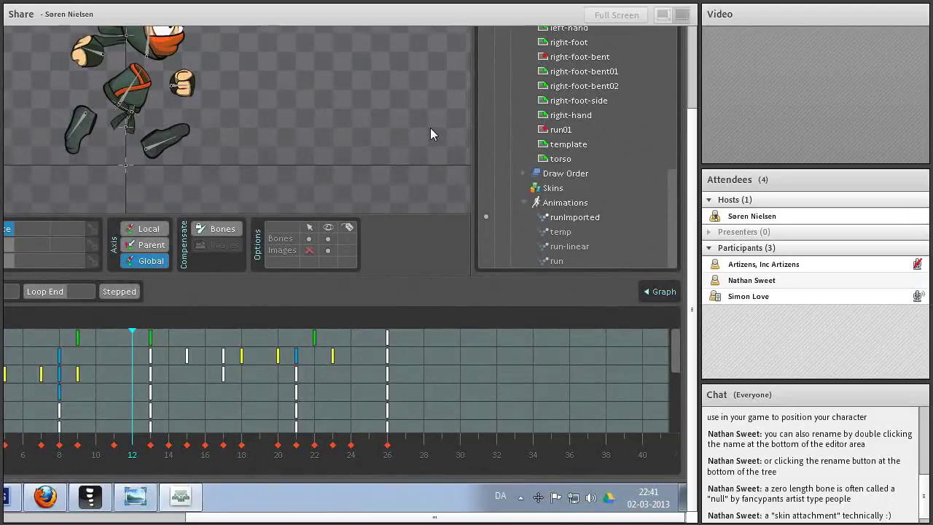
Scrub through the runImported animation on the timeline and stop at frame 7
left_click(42, 448)
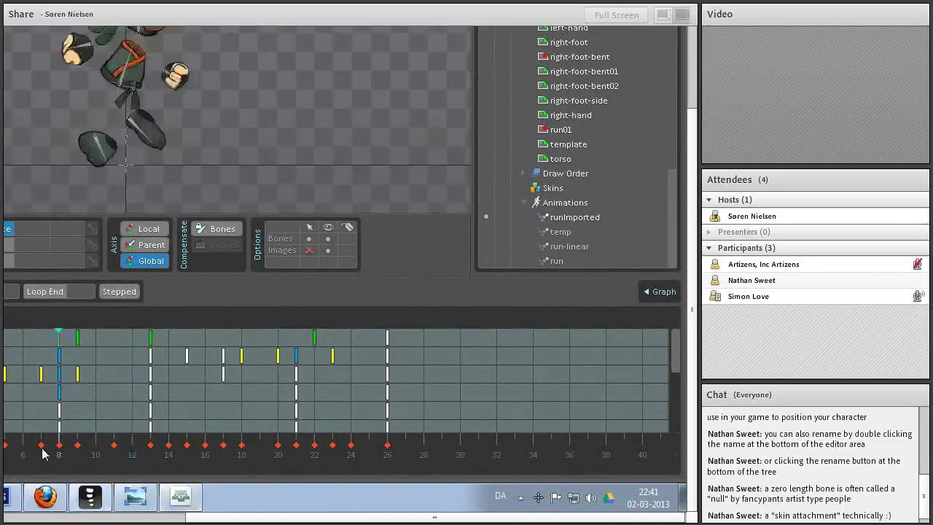
left_click(232, 452)
left_click_drag(232, 452, 401, 426)
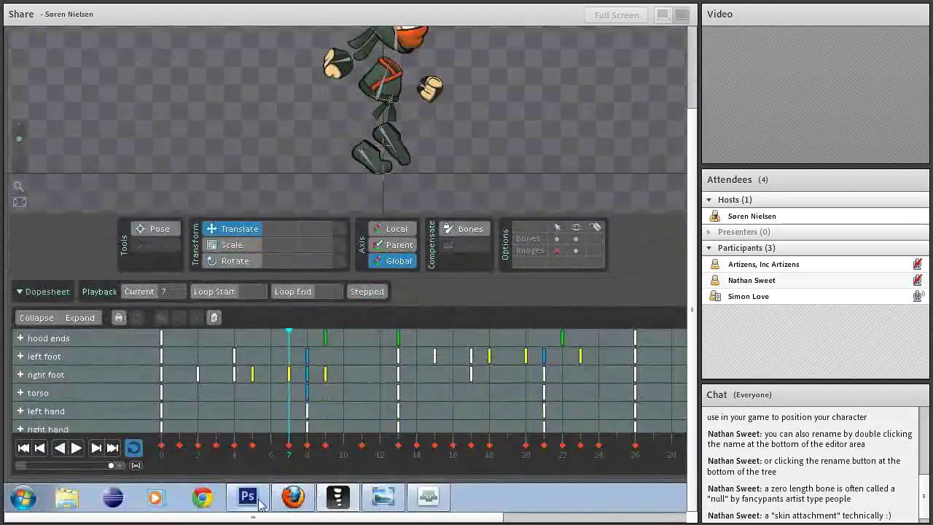
Switch to Photoshop, bring up the speedy-workshop.psd document, and shift its Layers panel slightly
left_click(260, 503)
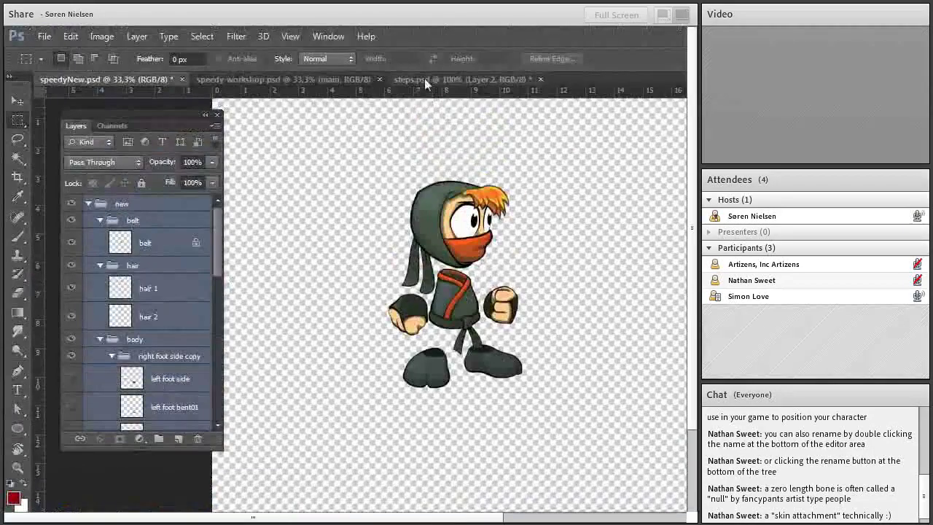
left_click(322, 80)
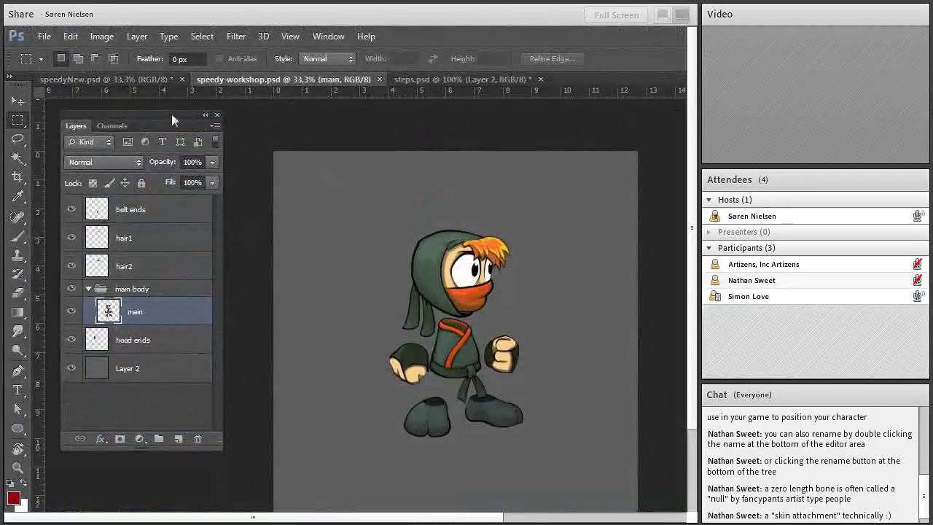
left_click_drag(167, 126, 164, 157)
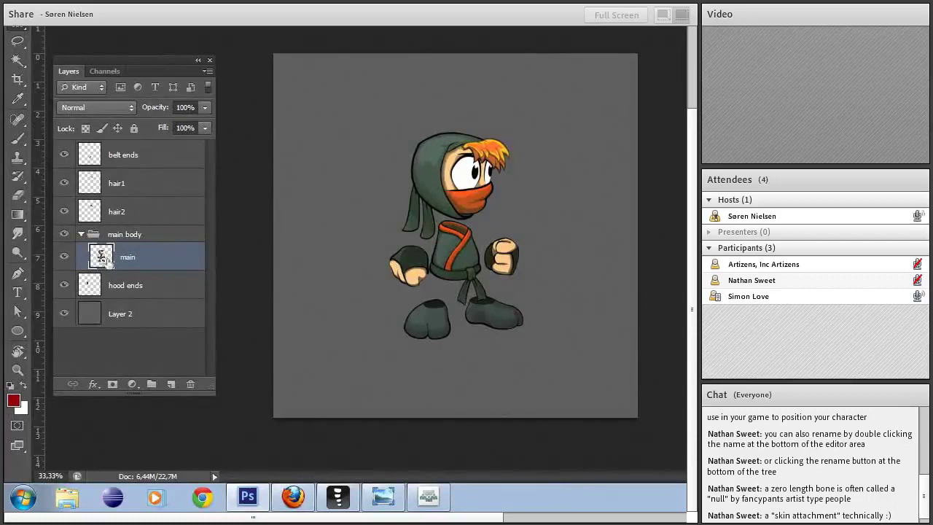
Duplicate the main layer inside the main body group and rename the copy head
mouse_move(132, 256)
left_mouse_down()
mouse_move(131, 248)
mouse_move(136, 255)
left_mouse_up()
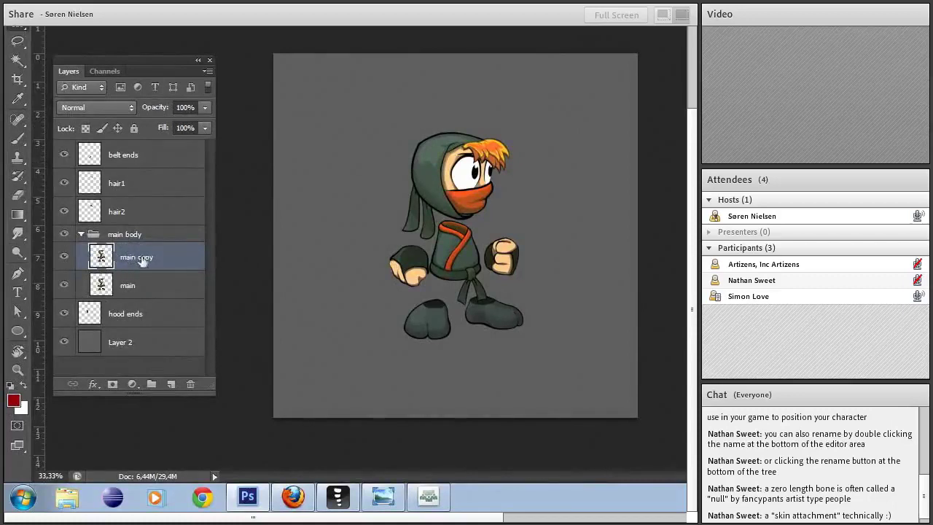
double_click(141, 257)
type("HE")
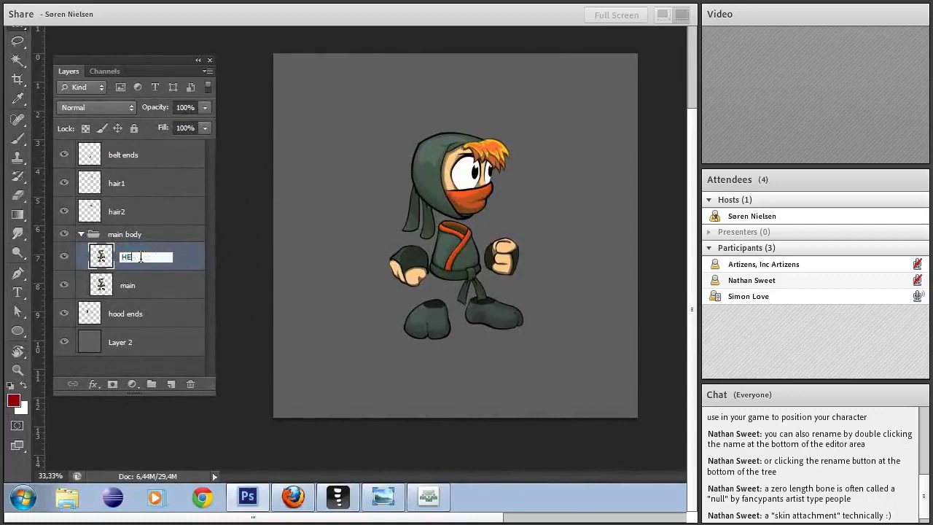
type("ad")
key("Return")
Add a layer mask that hides everything on the head layer, and hide the original main layer
left_click(113, 385, "alt")
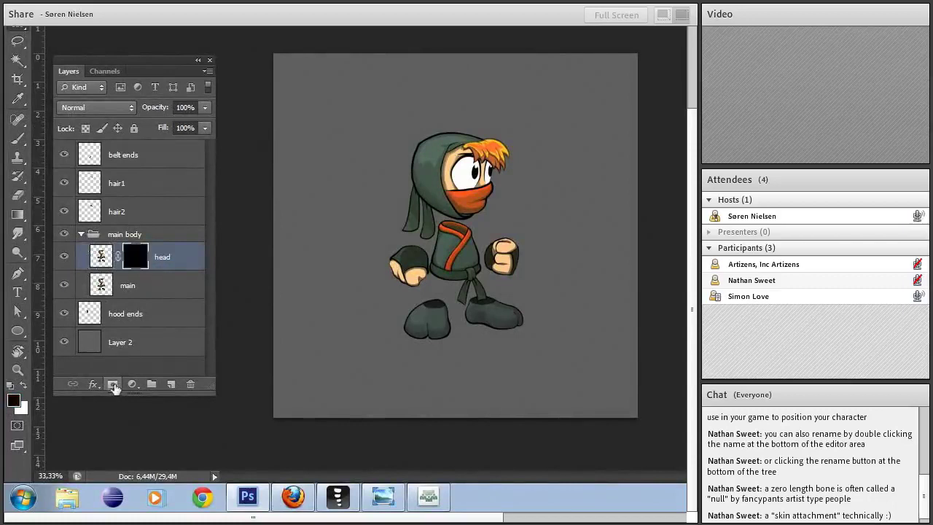
left_click(64, 286)
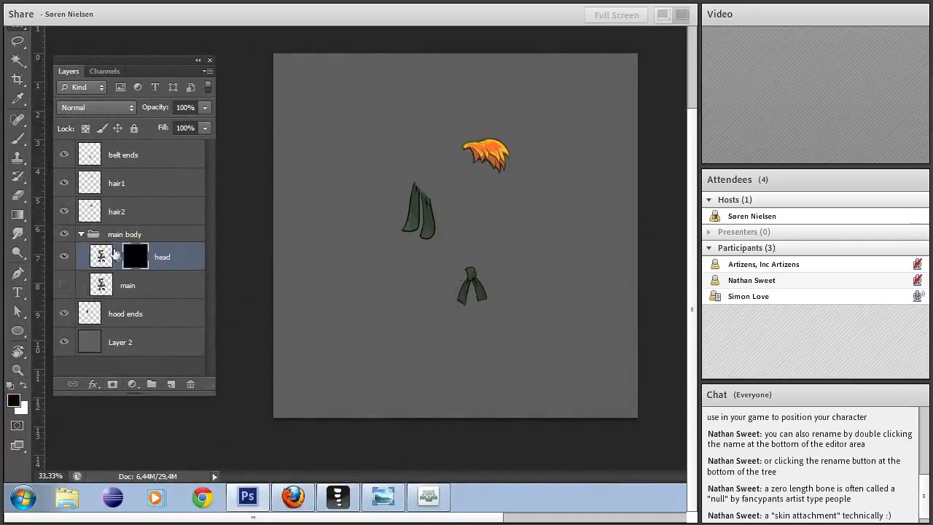
Hide the belt ends, hair1, hair2 and hood ends layers
left_click_drag(64, 155, 65, 217)
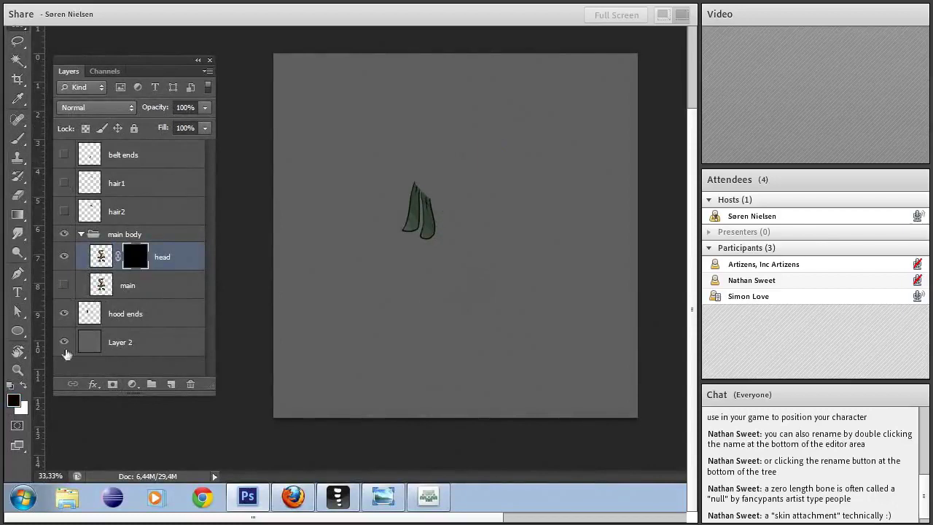
left_click(64, 313)
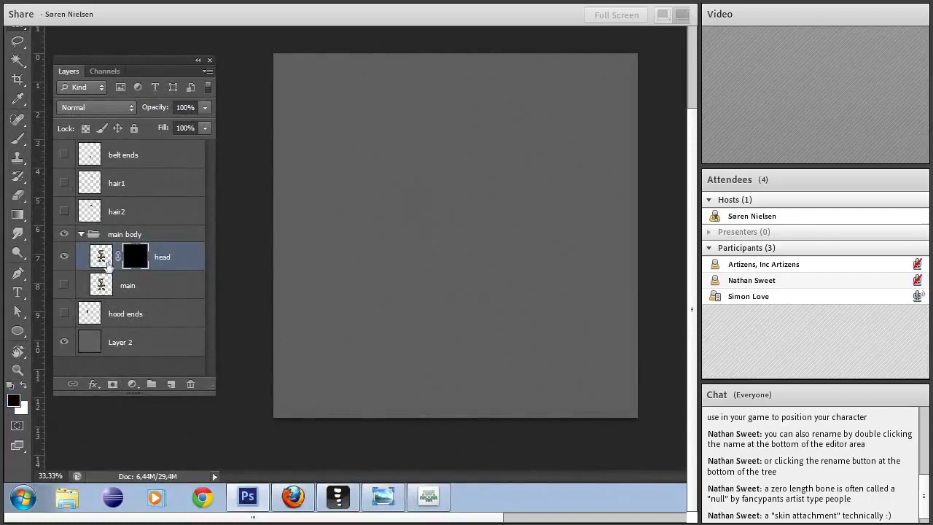
Paint white on the head layer's mask to reveal the ninja's head, and paint out the torso remnant below it in black
left_click(24, 384)
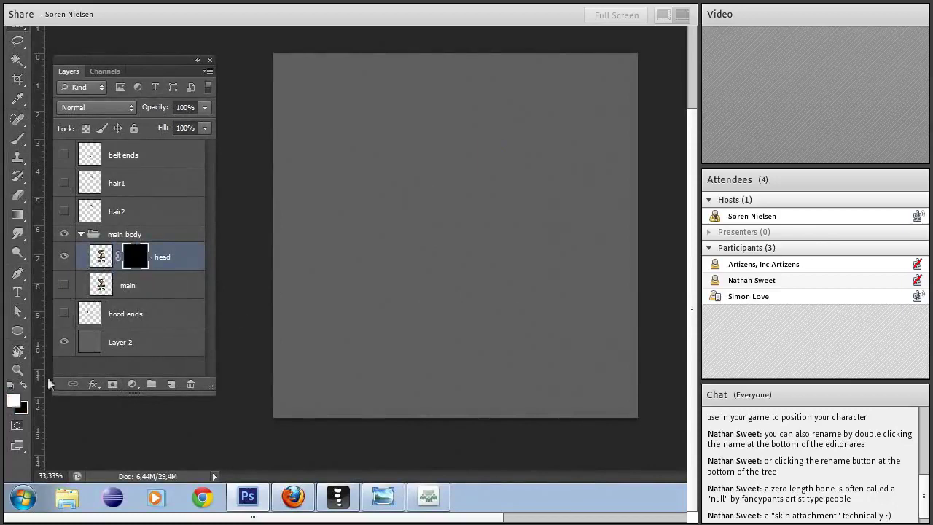
key("b")
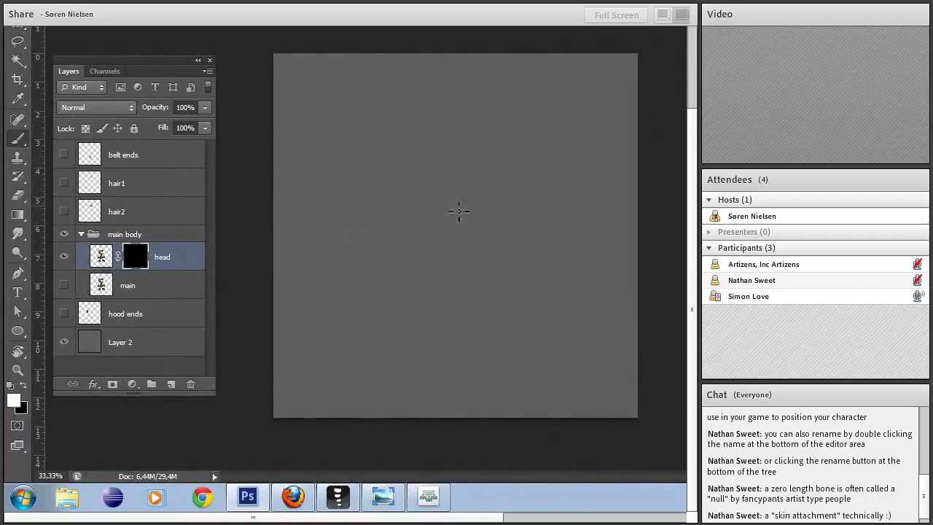
mouse_move(448, 197)
left_mouse_down()
mouse_move(459, 149)
mouse_move(430, 175)
mouse_move(474, 140)
mouse_move(485, 154)
mouse_move(487, 146)
left_mouse_up()
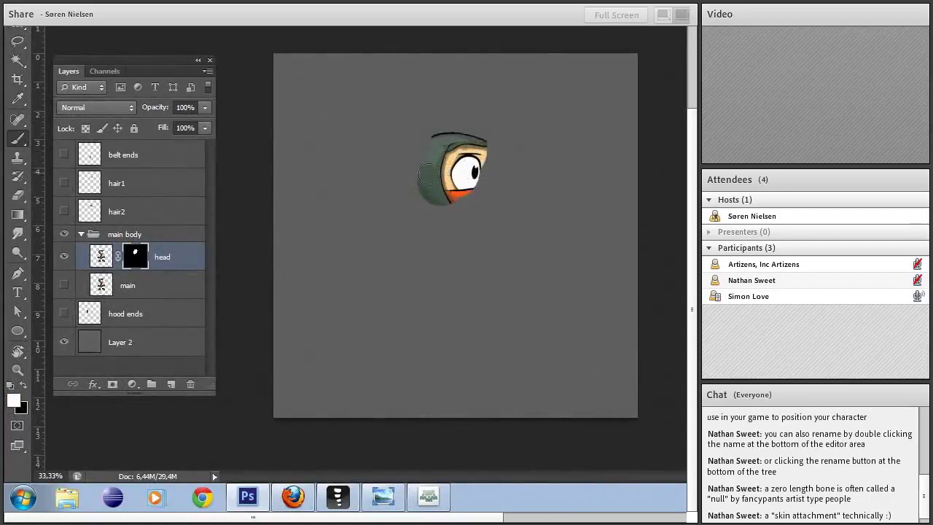
mouse_move(429, 174)
left_mouse_down()
mouse_move(429, 140)
mouse_move(431, 172)
mouse_move(435, 138)
mouse_move(424, 160)
mouse_move(457, 138)
left_mouse_up()
key("x")
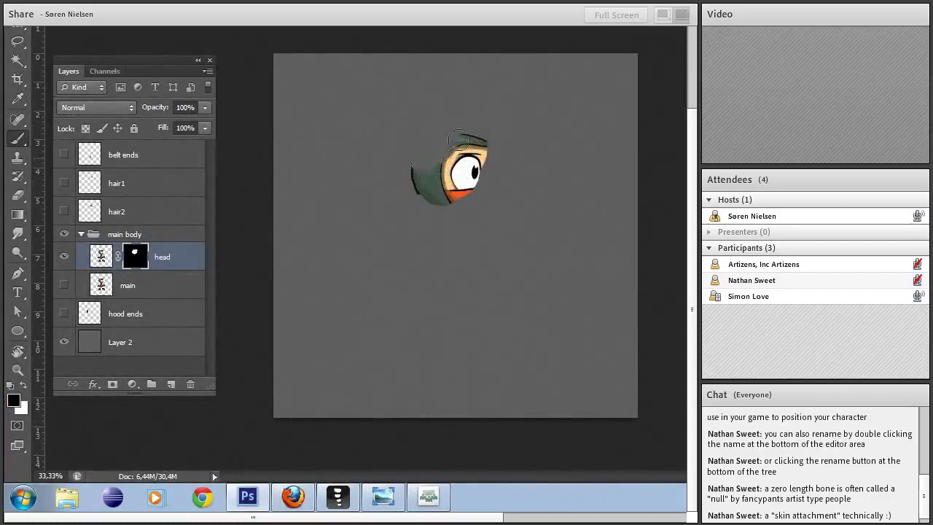
key("x")
mouse_move(419, 169)
left_mouse_down()
mouse_move(448, 137)
mouse_move(488, 157)
mouse_move(470, 212)
mouse_move(448, 219)
mouse_move(412, 202)
mouse_move(430, 205)
left_mouse_up()
key("x")
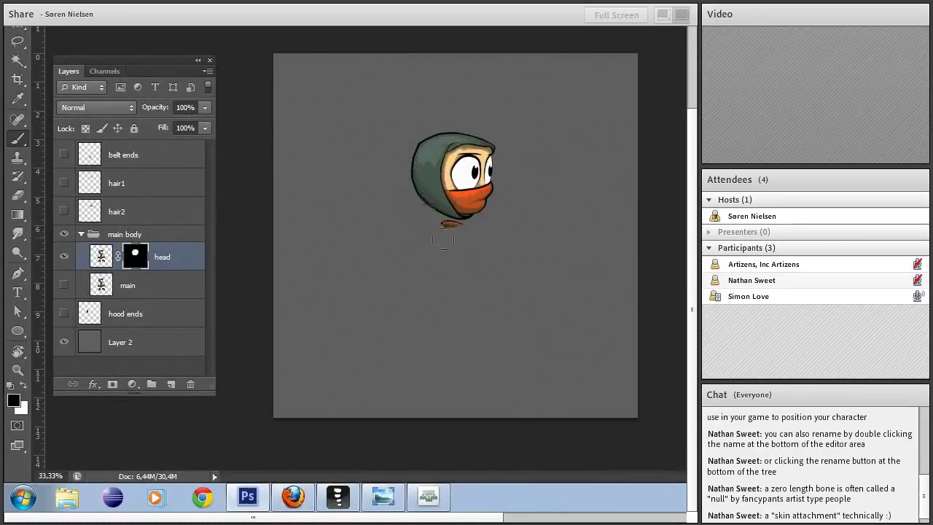
mouse_move(443, 241)
left_mouse_down()
mouse_move(441, 232)
mouse_move(451, 232)
left_mouse_up()
key("x")
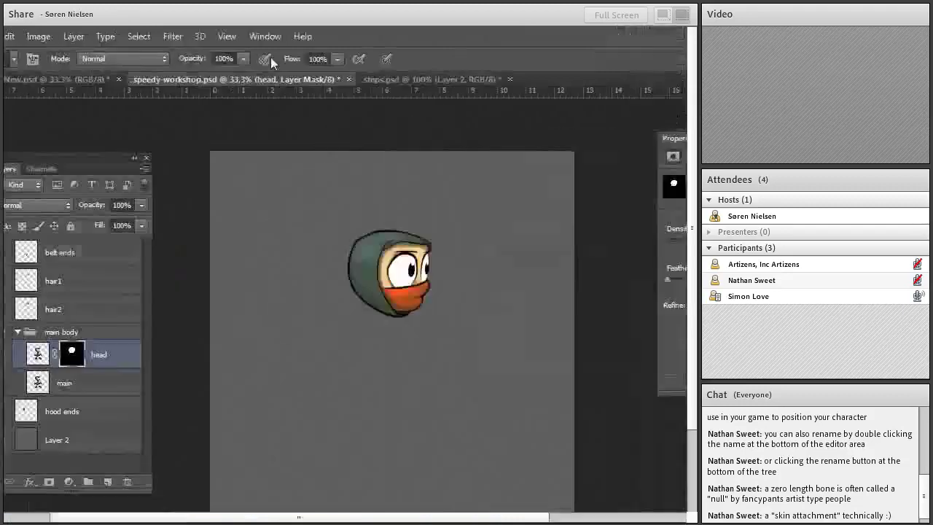
Show the Actions panel and enlarge it to view the Export Sprite PNG actions
left_click(329, 37)
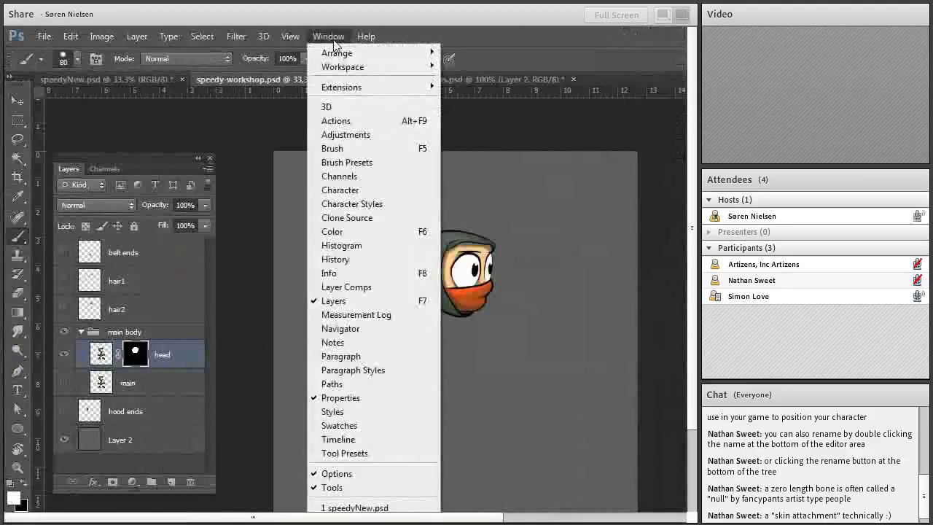
left_click(353, 121)
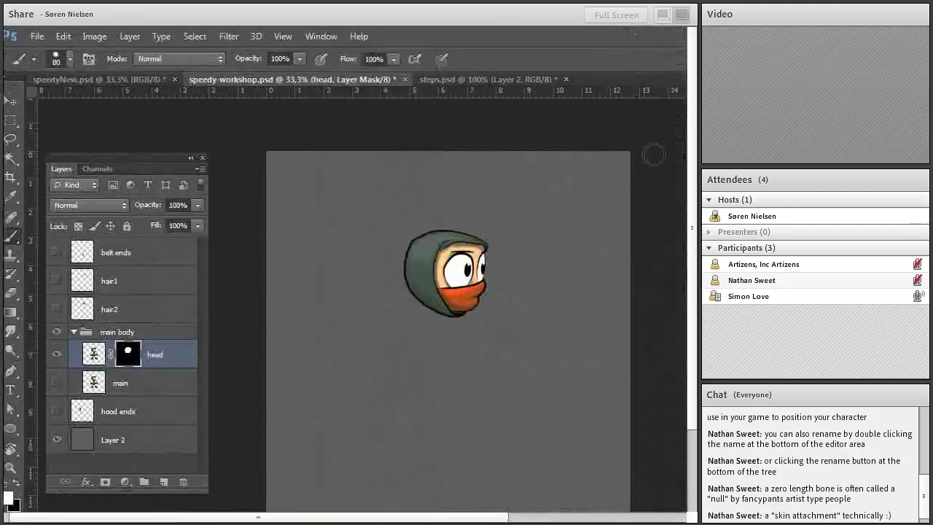
left_click_drag(540, 188, 525, 394)
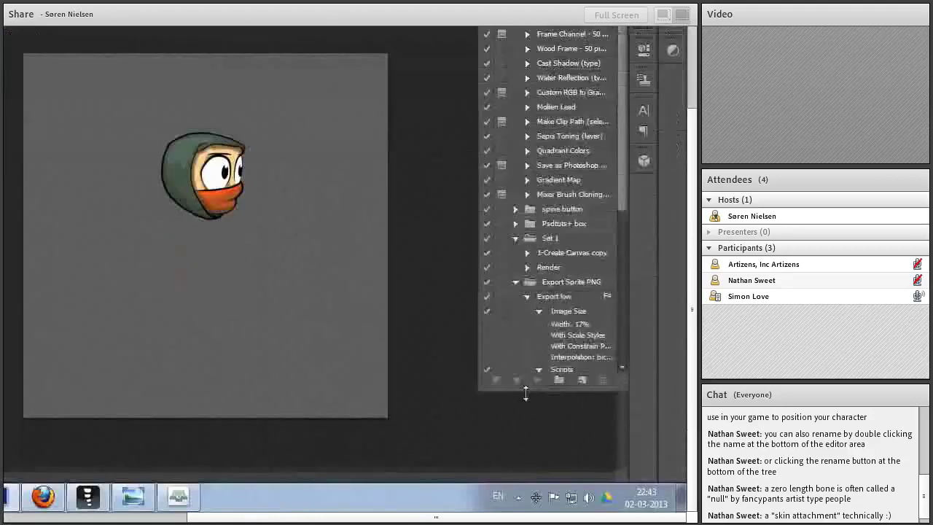
left_click_drag(624, 204, 621, 337)
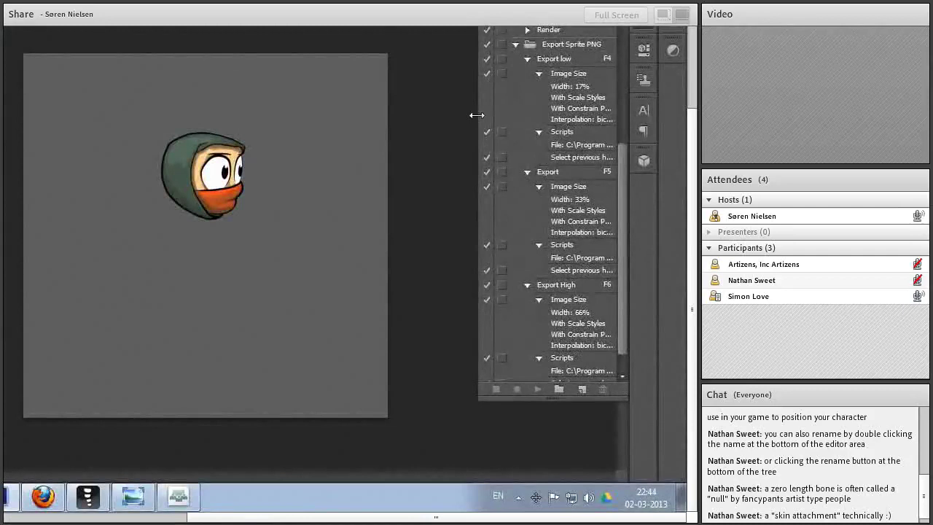
left_click_drag(477, 115, 424, 114)
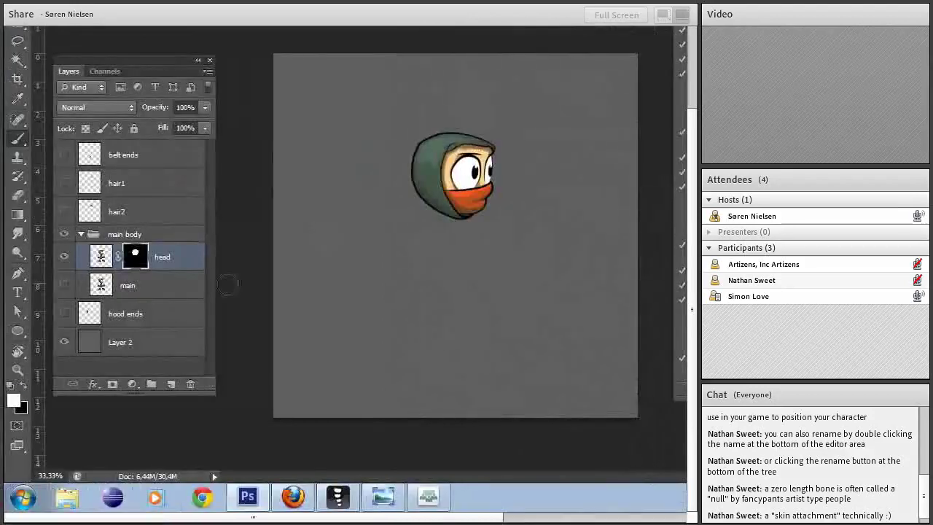
Rename the head layer headNew
double_click(162, 256)
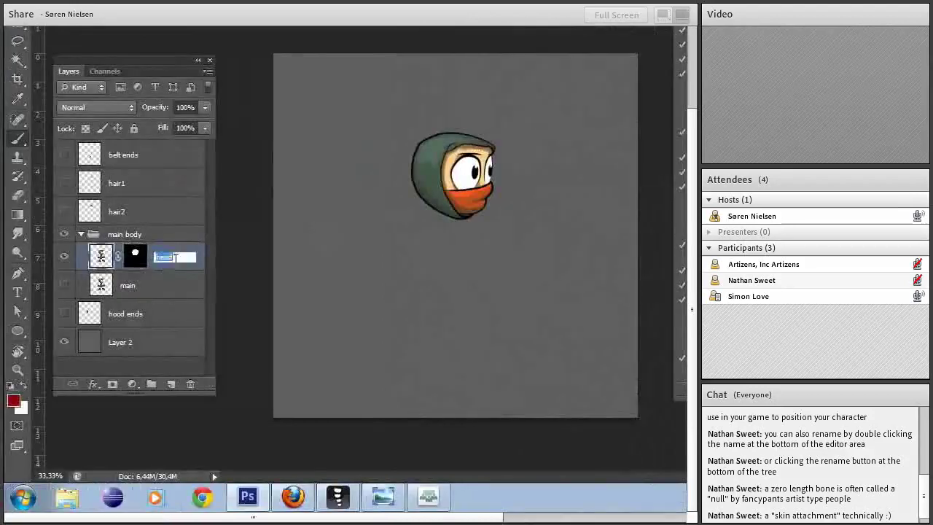
type("Null")
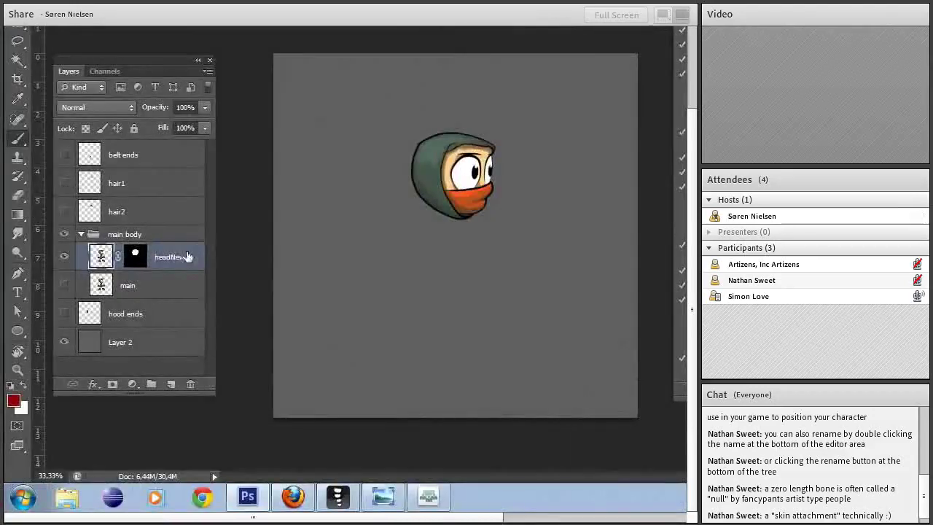
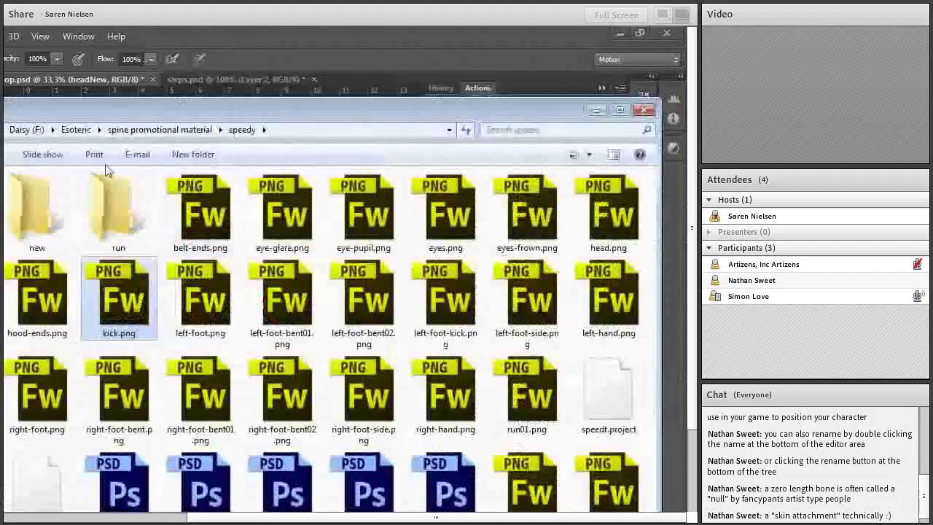
Preview headNew.png from the speedy\new folder in Windows Photo Viewer, move the image window aside and return to Photoshop
double_click(63, 202)
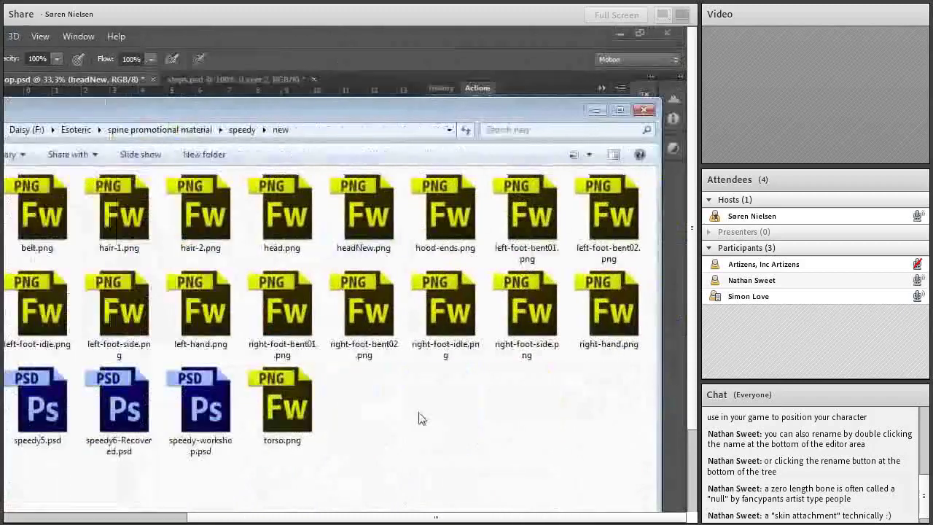
left_click(377, 234)
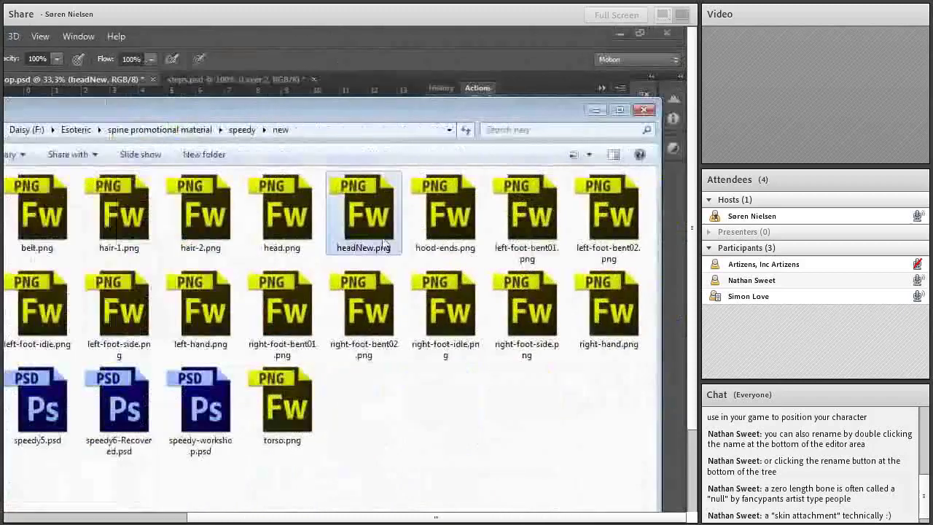
right_click(377, 234)
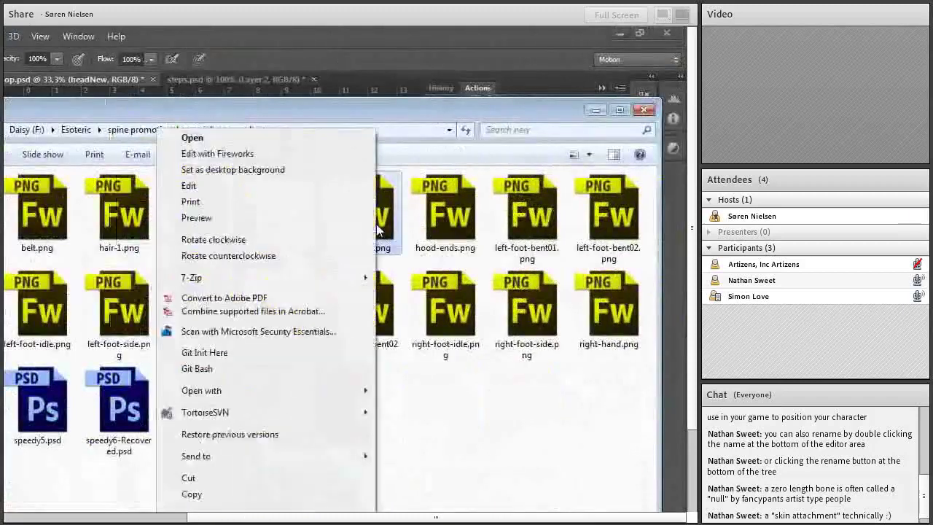
left_click(344, 223)
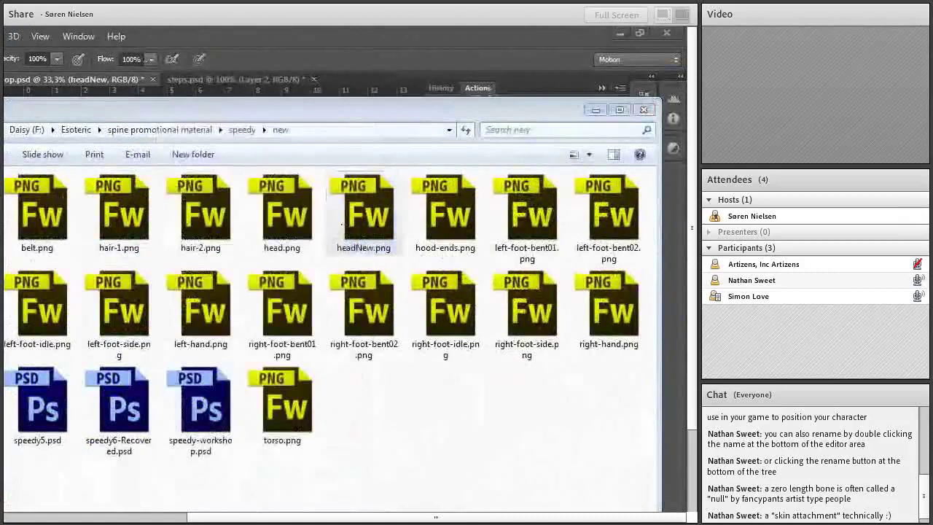
left_click(345, 77)
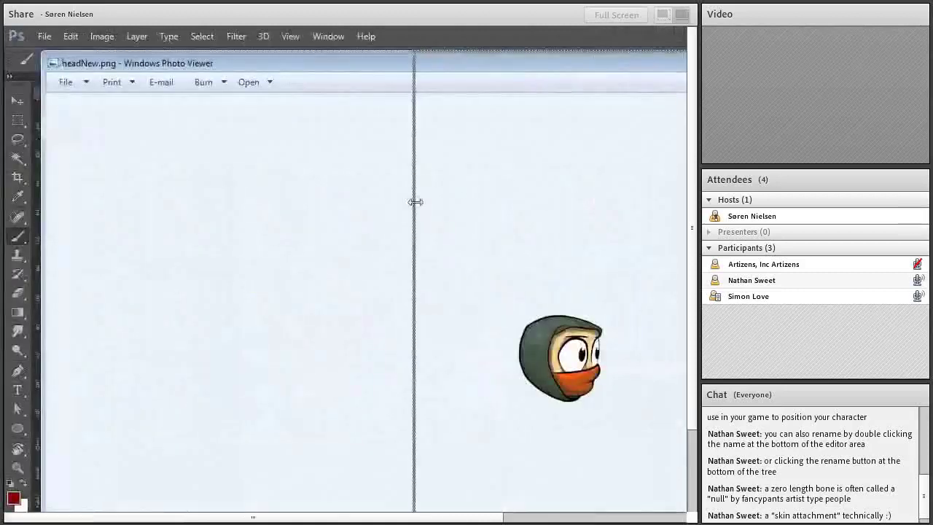
left_click_drag(271, 64, 171, 53)
left_click_drag(496, 52, 549, 279)
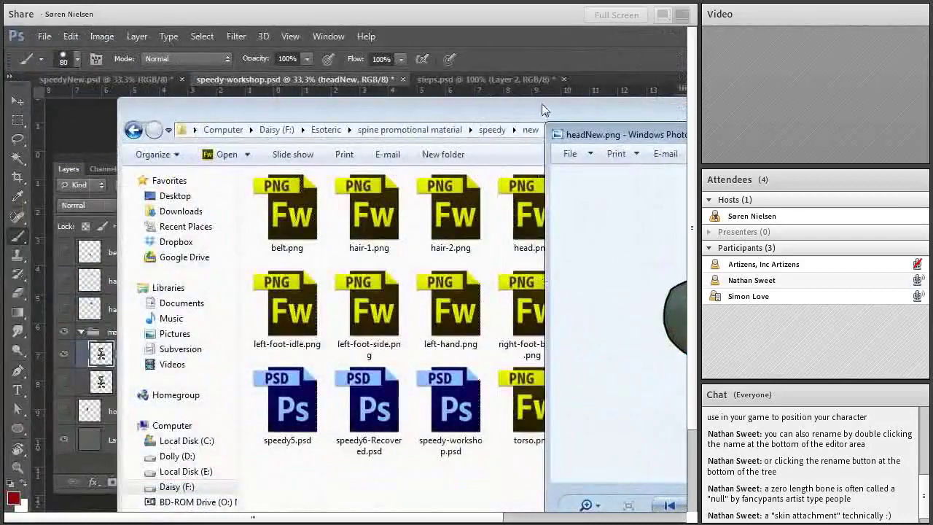
left_click(529, 35)
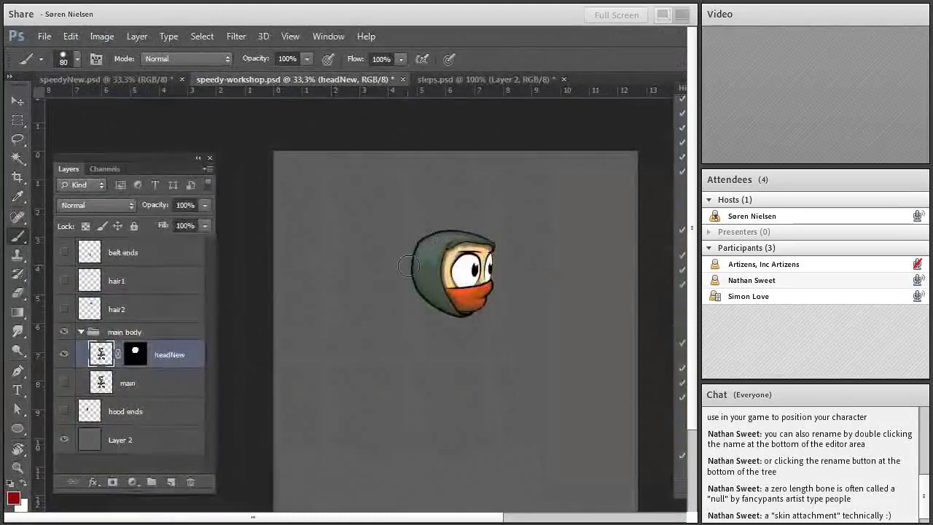
Duplicate the main layer above headNew, make the copy visible and rename it torso
left_click_drag(131, 384, 101, 350)
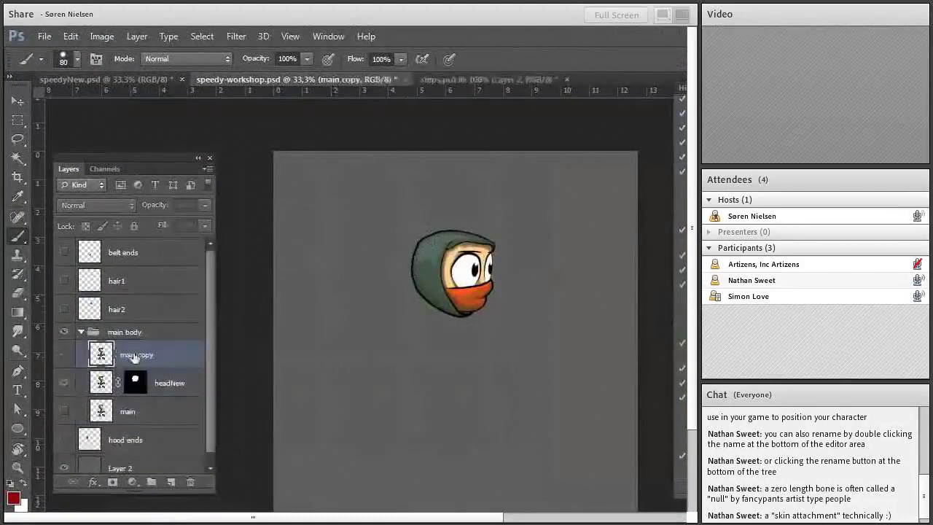
left_click(65, 356)
double_click(137, 355)
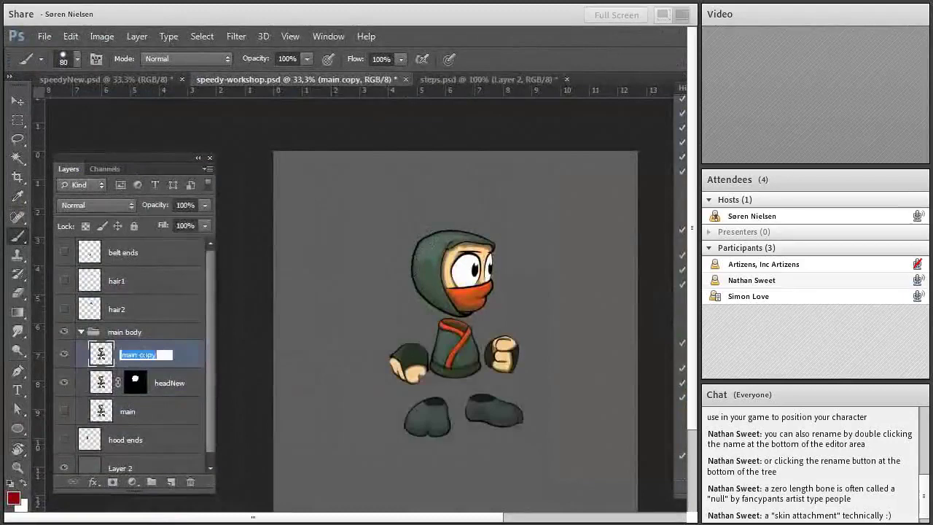
type("torso")
key("Return")
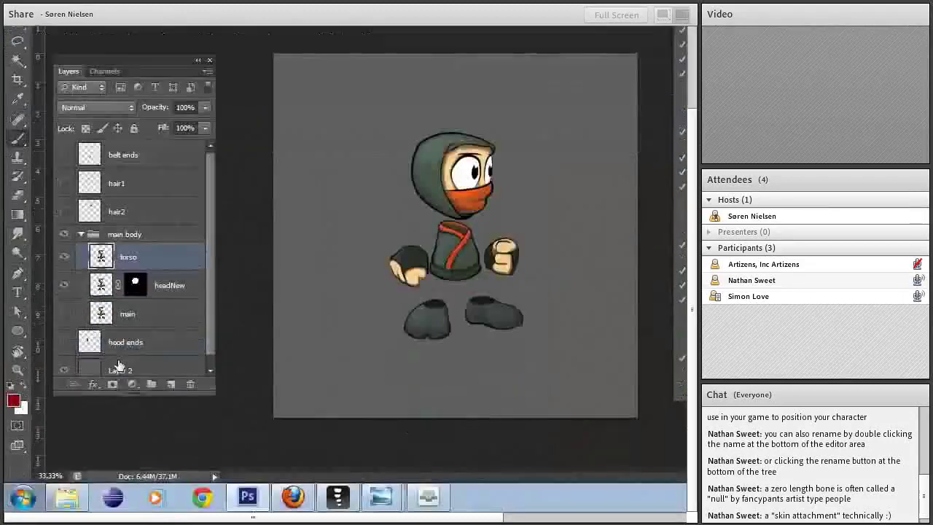
With headNew hidden, add a fully black mask to the torso layer and paint it so only the ninja's torso shows
left_click(113, 482, "alt")
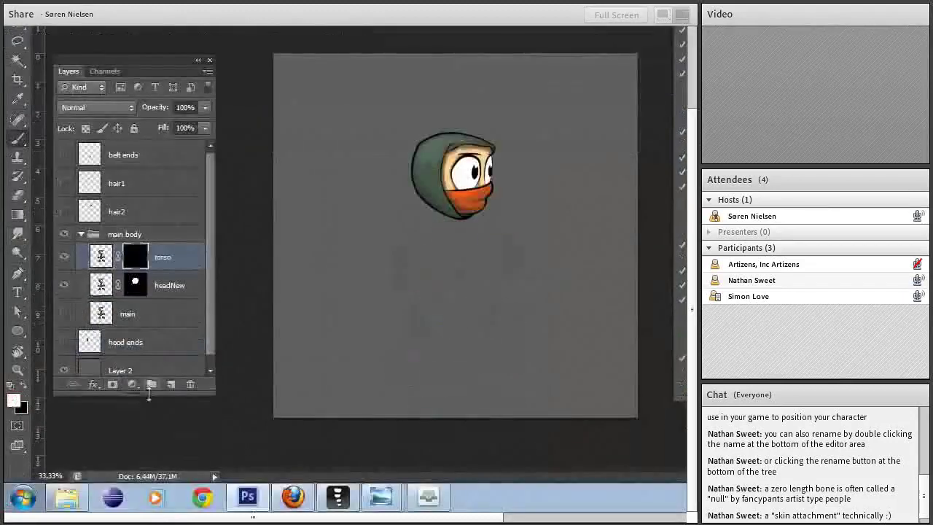
left_click(67, 286)
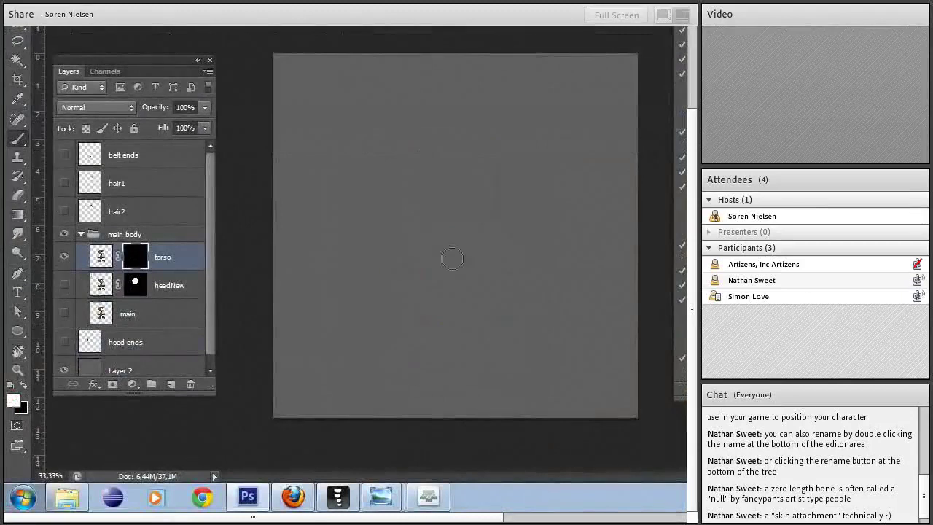
mouse_move(452, 259)
left_mouse_down()
mouse_move(474, 270)
mouse_move(430, 266)
mouse_move(452, 219)
mouse_move(476, 245)
mouse_move(459, 251)
mouse_move(437, 206)
mouse_move(463, 211)
left_mouse_up()
key("x")
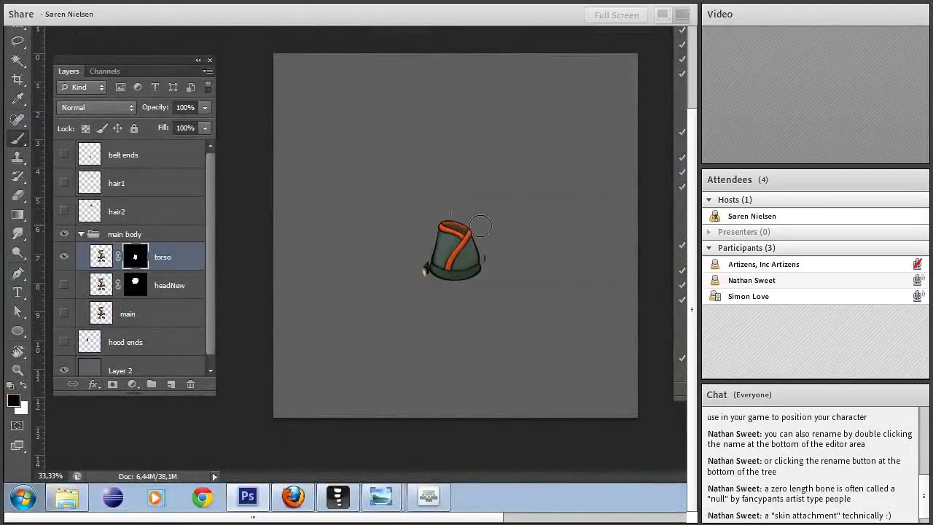
mouse_move(419, 259)
left_mouse_down()
mouse_move(404, 267)
mouse_move(420, 273)
left_mouse_up()
Show the main layer at 37% opacity as a faded reference around the torso, and hide it again
left_click(139, 318)
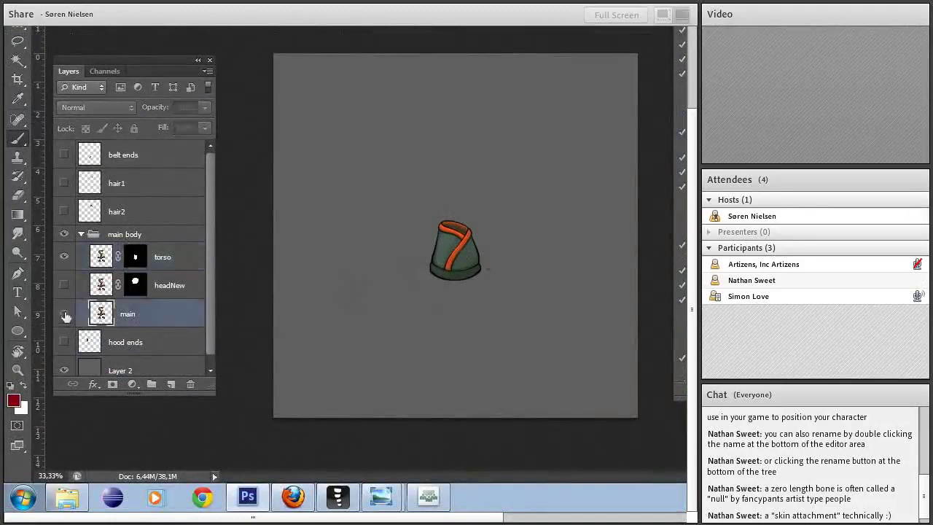
left_click(64, 314)
left_click(204, 108)
left_click_drag(173, 122, 149, 124)
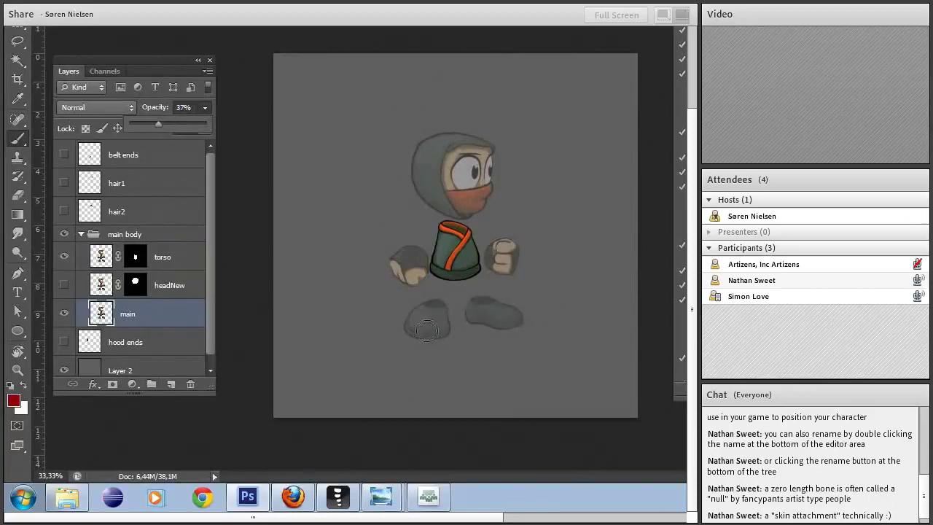
left_click(66, 313)
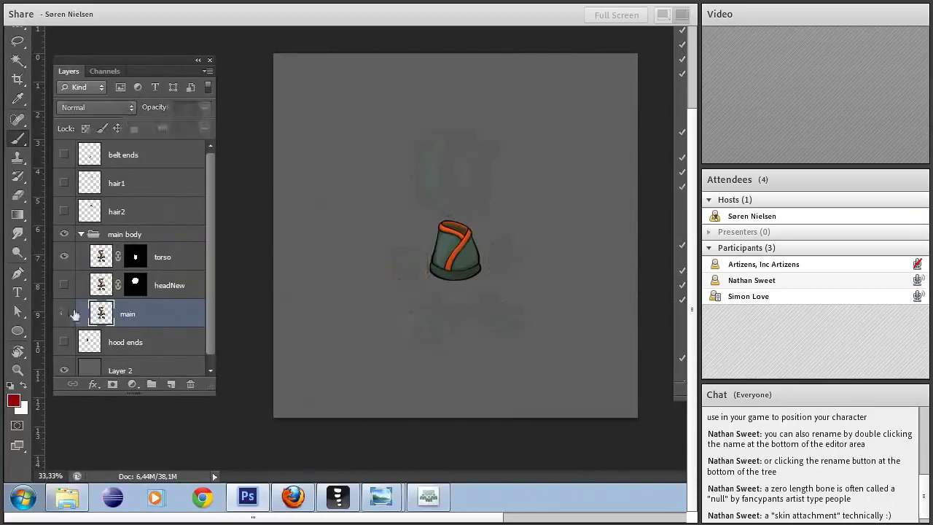
Paint white on the torso layer's mask in the empty area beside the collar, and make the layer's image active instead
left_click(171, 258)
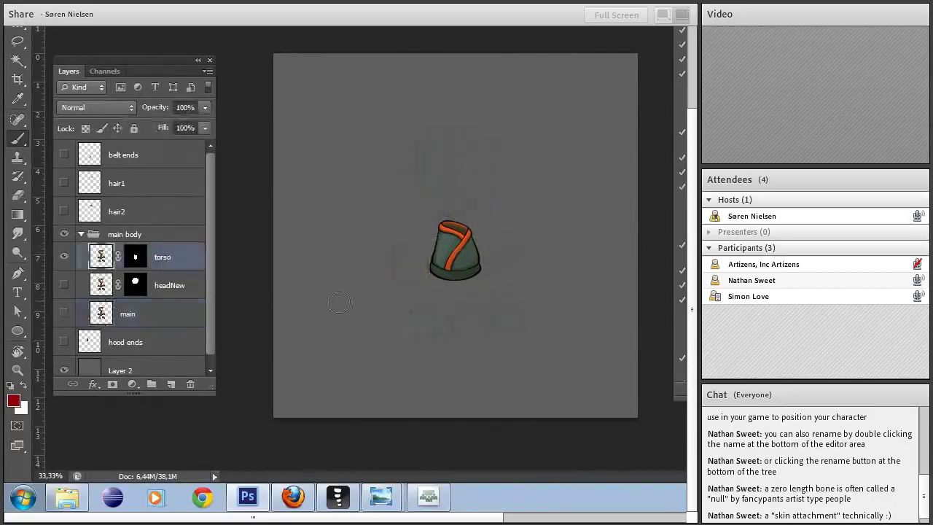
left_click(135, 257)
key("x")
mouse_move(422, 212)
left_mouse_down()
mouse_move(448, 207)
mouse_move(404, 251)
mouse_move(434, 194)
mouse_move(452, 210)
left_mouse_up()
key("x")
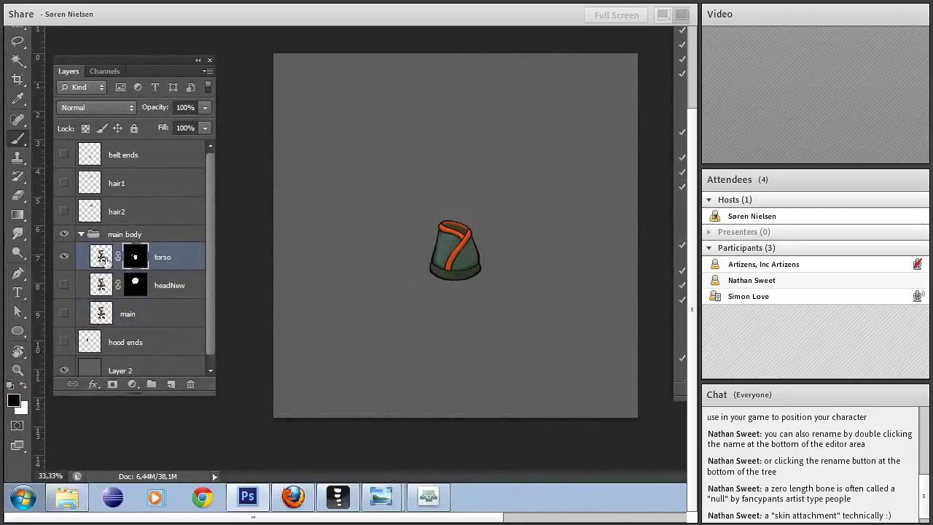
left_click(102, 260)
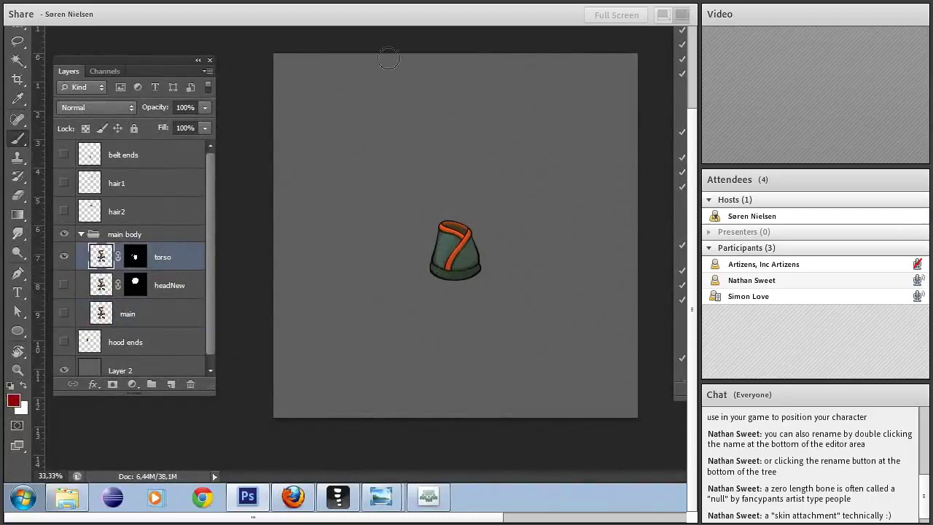
Open a second window for speedy-workshop.psd and float it over the canvas
key("f")
left_click(330, 37)
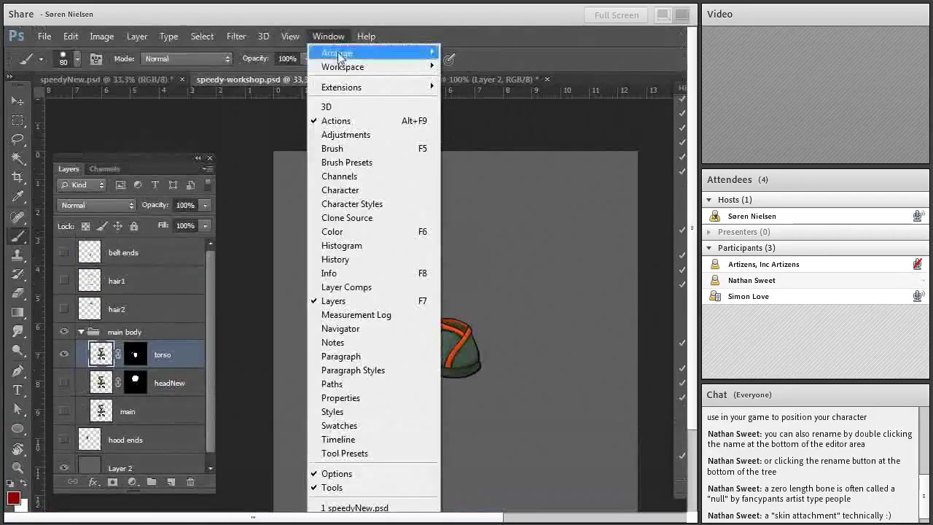
mouse_move(342, 57)
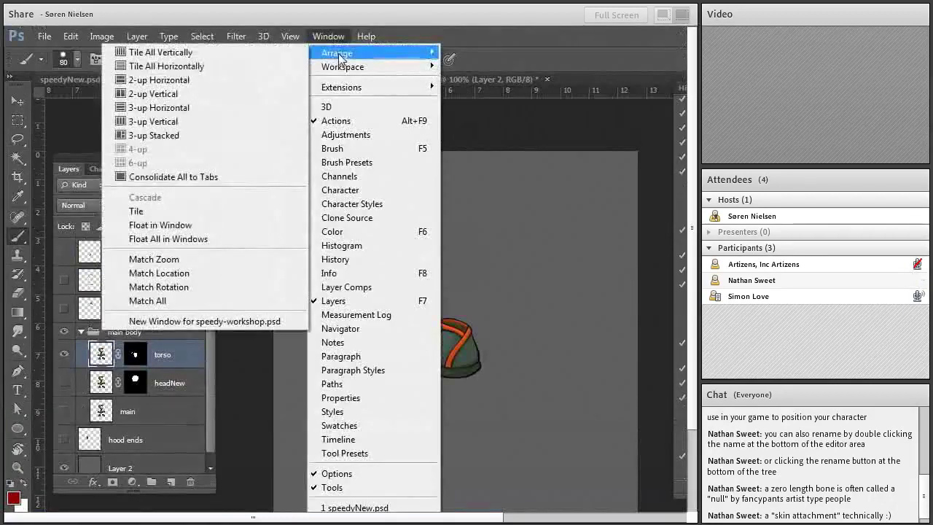
left_click(182, 322)
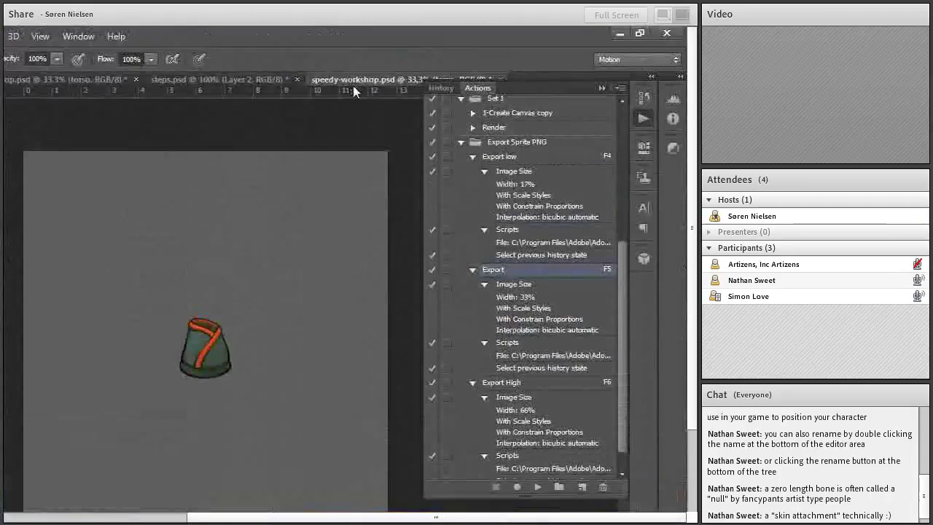
left_click_drag(350, 78, 294, 176)
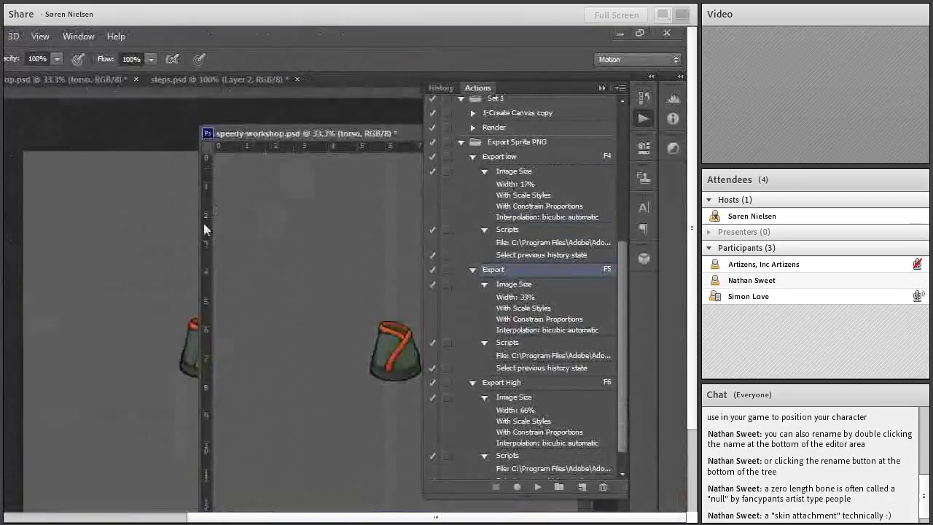
mouse_move(243, 139)
left_mouse_down()
mouse_move(385, 141)
mouse_move(358, 126)
mouse_move(255, 125)
left_mouse_up()
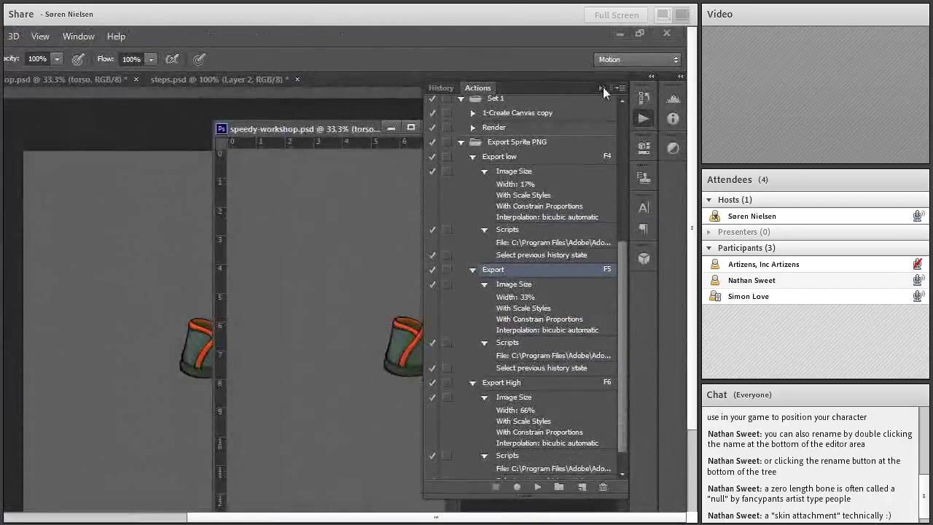
Place and shrink the floating window beside the canvas with the torso in view, and zoom the main view to 100%
left_click(602, 87)
left_click_drag(368, 130, 496, 111)
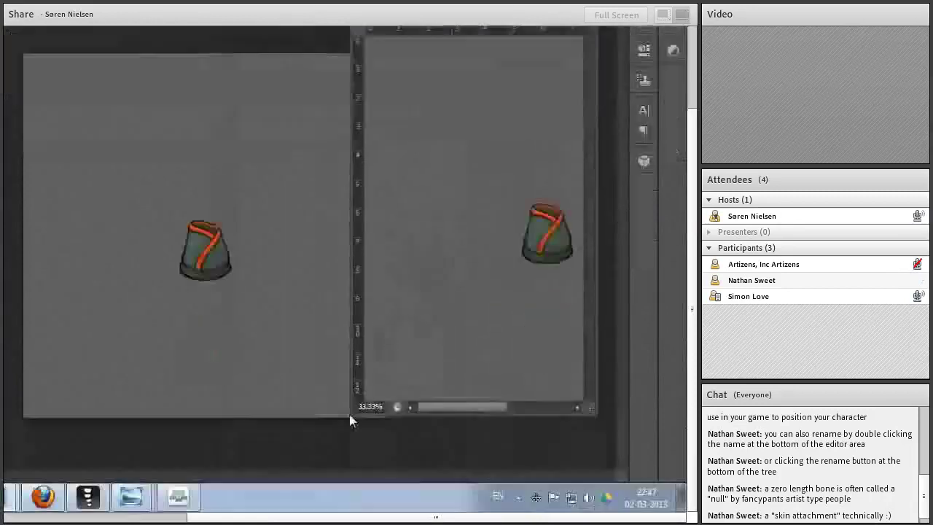
left_click_drag(349, 416, 401, 372)
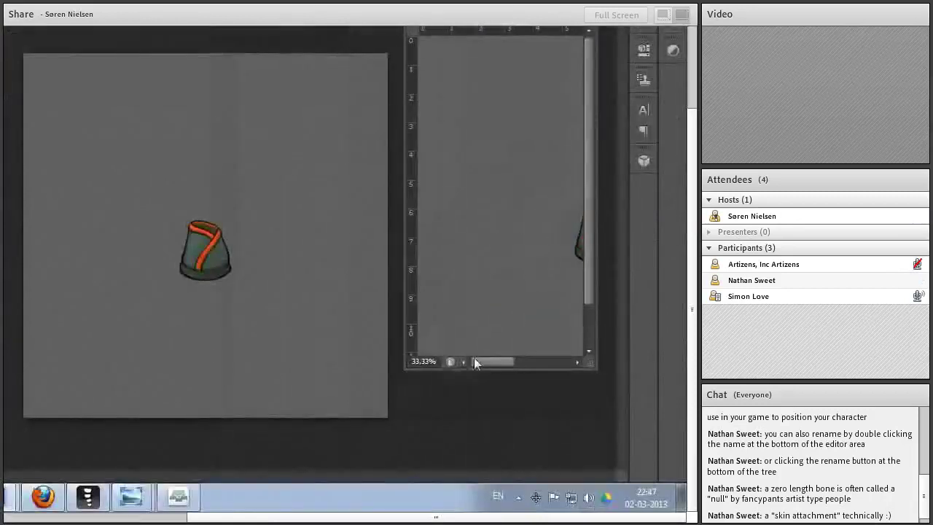
left_click_drag(481, 362, 506, 358)
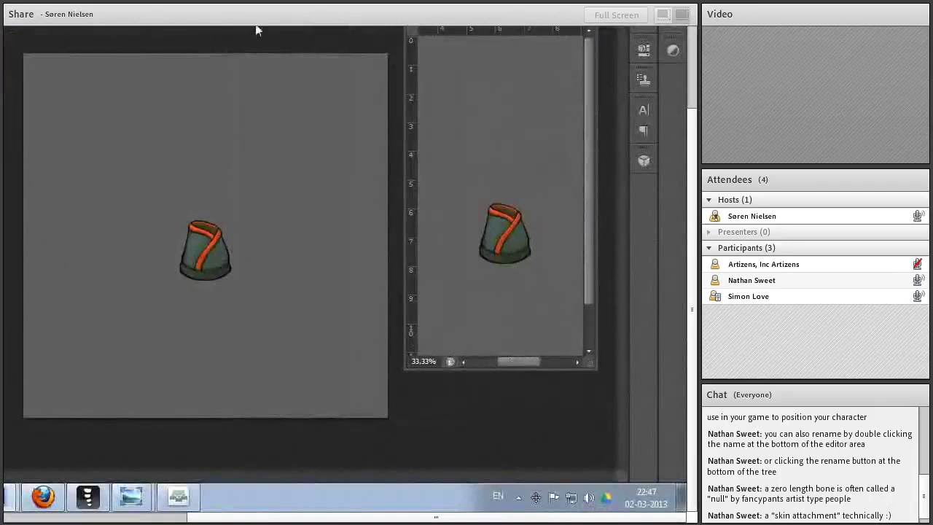
key("ctrl+1")
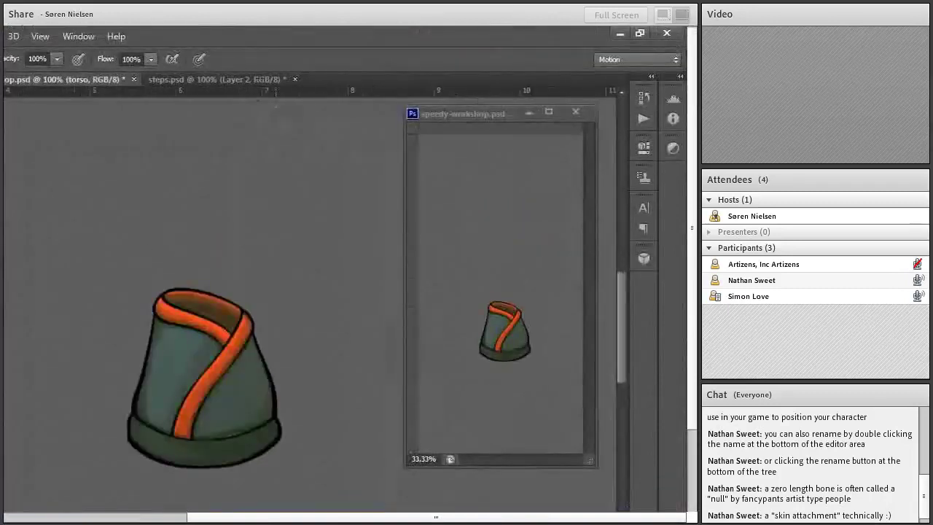
left_click_drag(209, 430, 165, 354)
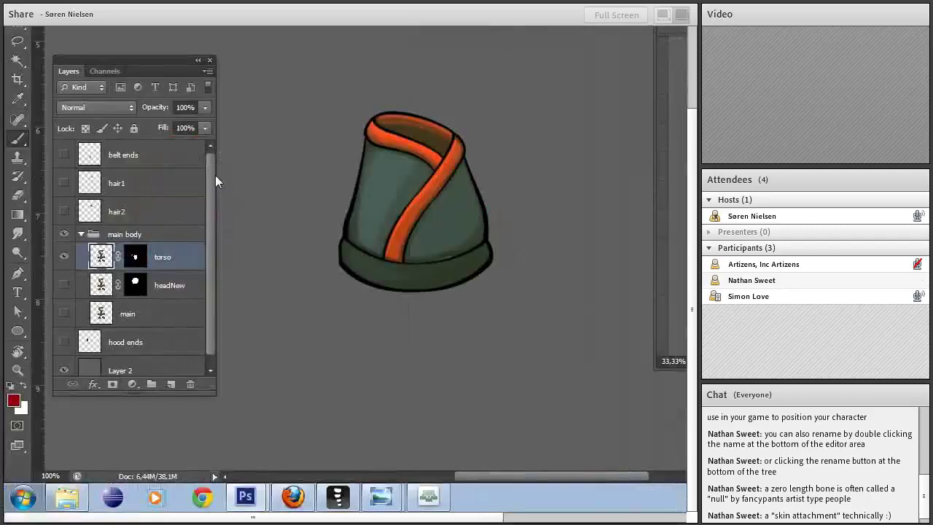
Make the hair2, hair1, main, belt ends and hood ends layers visible around the torso
left_click(146, 214)
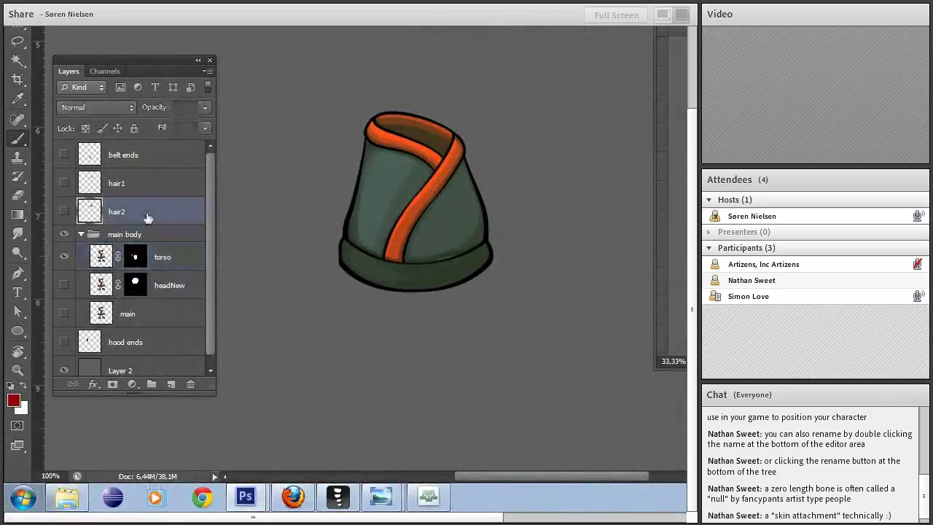
left_click(64, 211)
left_click(64, 183)
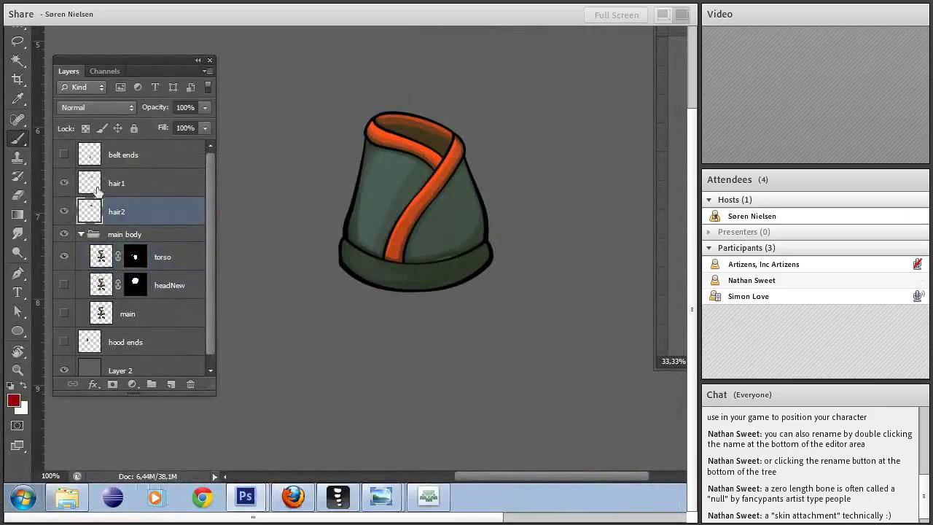
left_click(64, 314)
key("ctrl+minus")
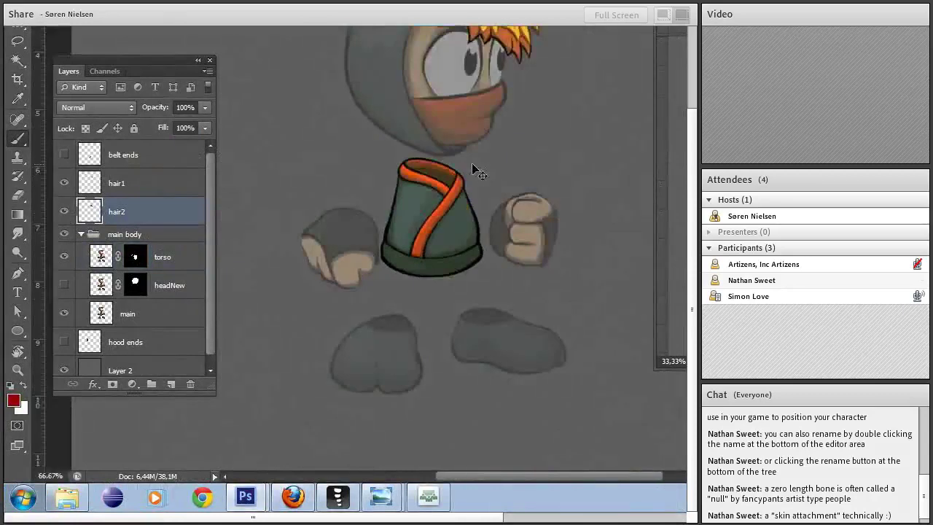
key("ctrl+minus")
key("f")
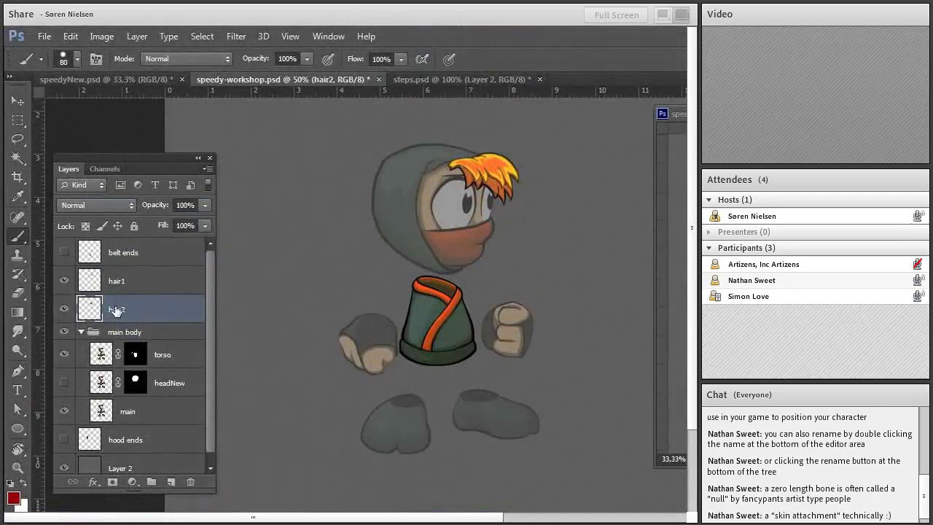
left_click(64, 252)
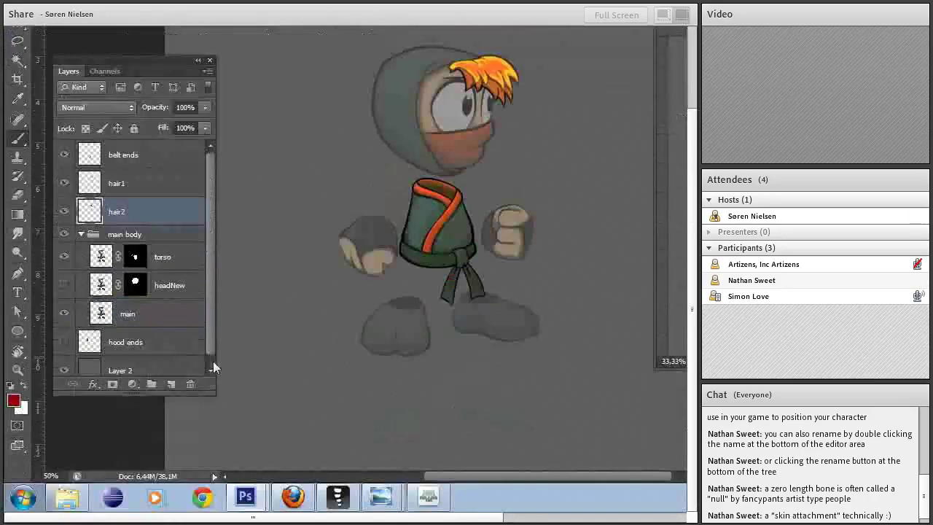
left_click(64, 439)
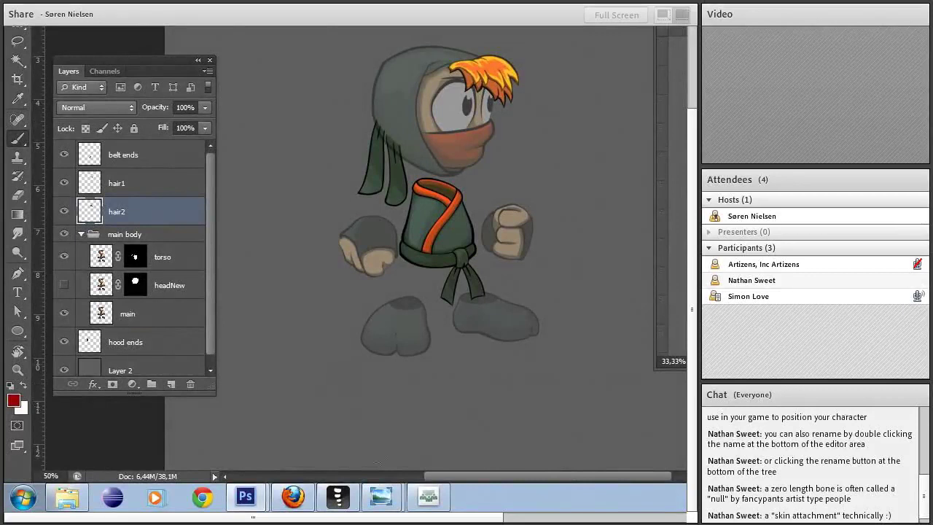
Switch to Spine and expand the speedy skeleton's Draw Order to examine its slots
left_click(337, 501)
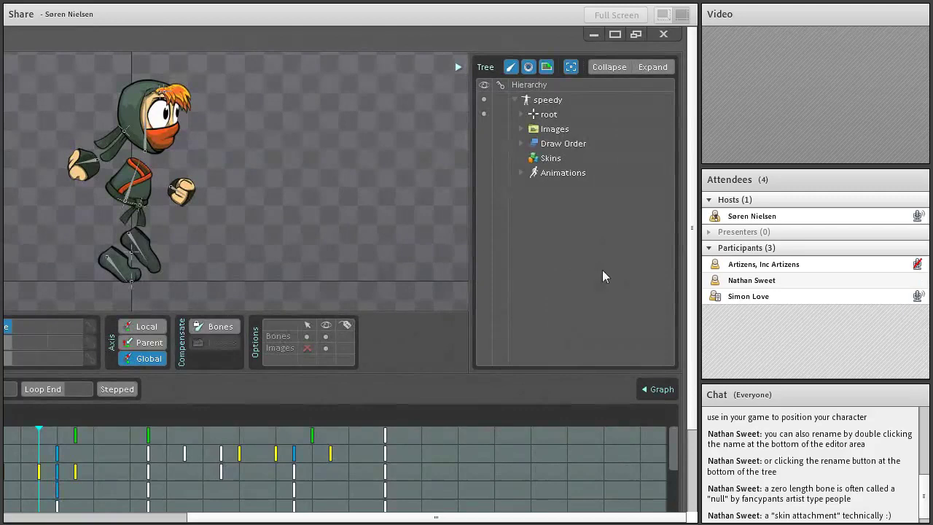
left_click(520, 144)
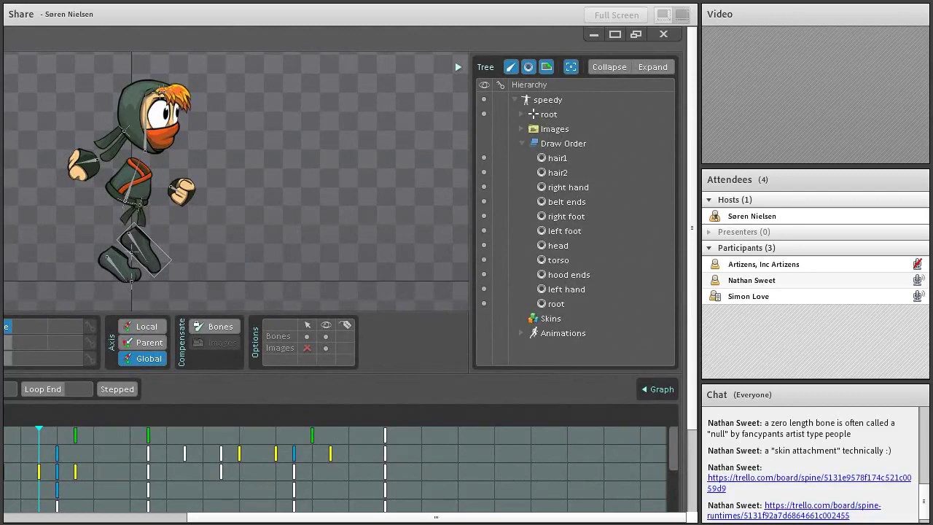
scroll(306, 256, "down", 3)
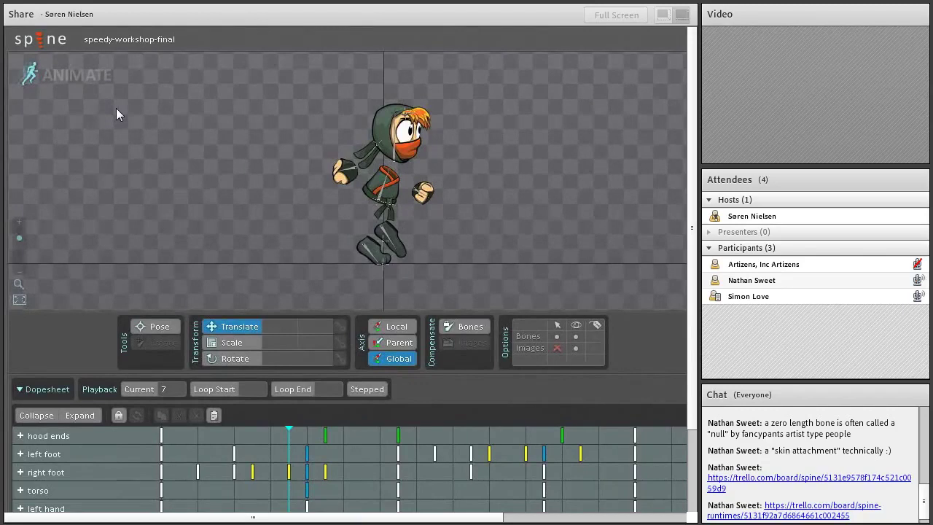
left_click(49, 45)
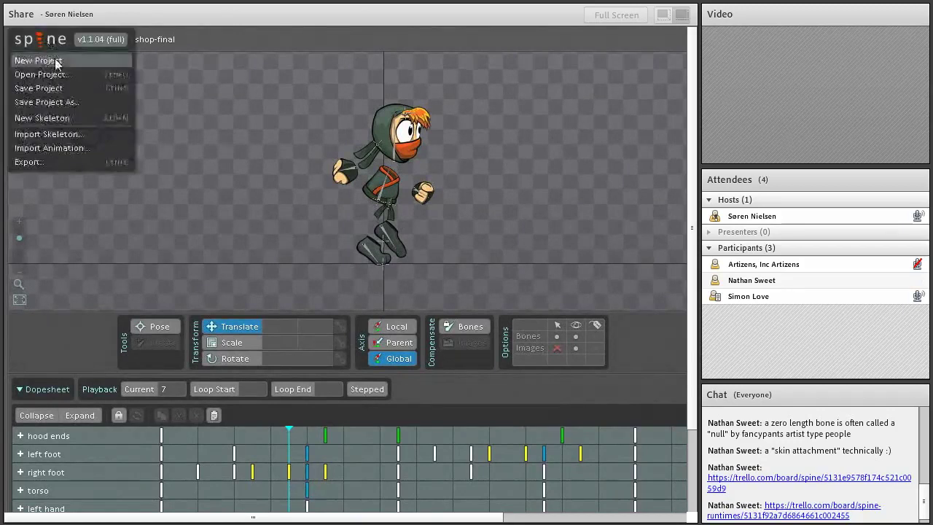
left_click(33, 58)
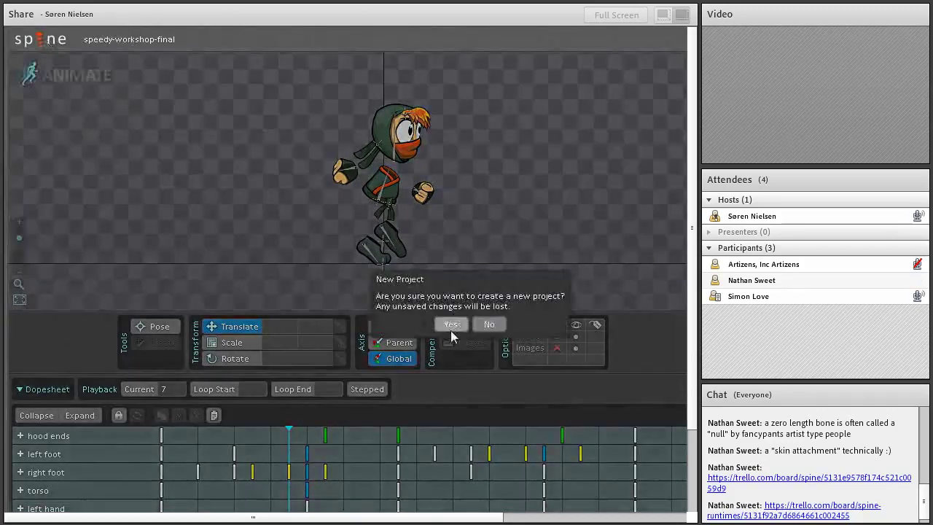
left_click(489, 326)
Save the project under the new name speedy-workshop01 in the speedy examples folder
left_click(41, 39)
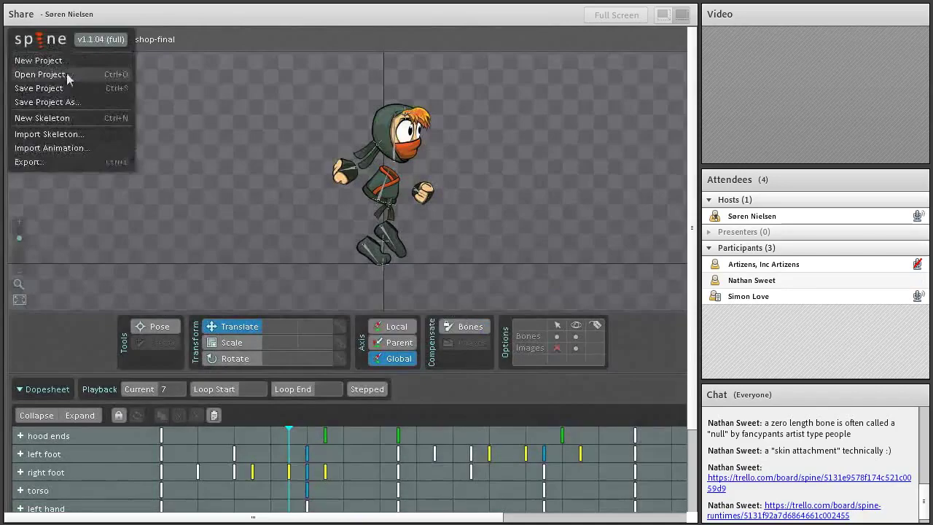
left_click(69, 103)
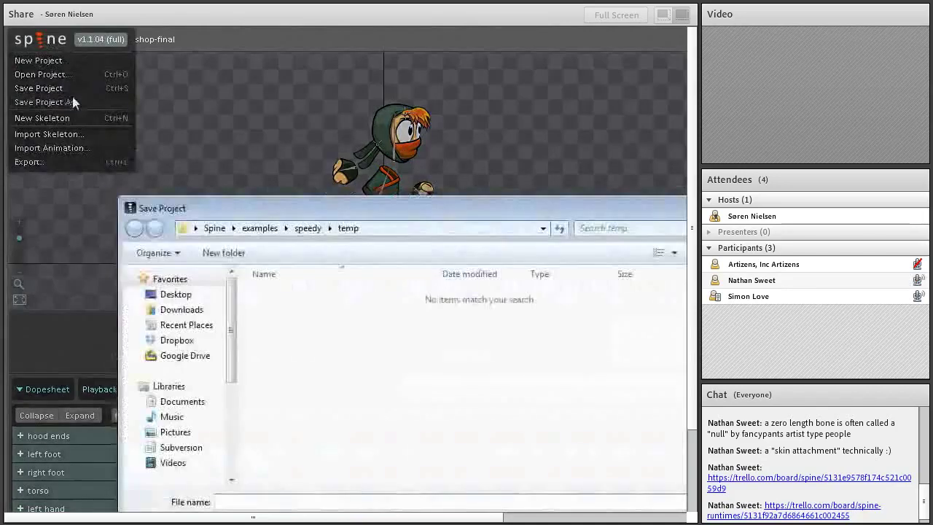
left_click(310, 228)
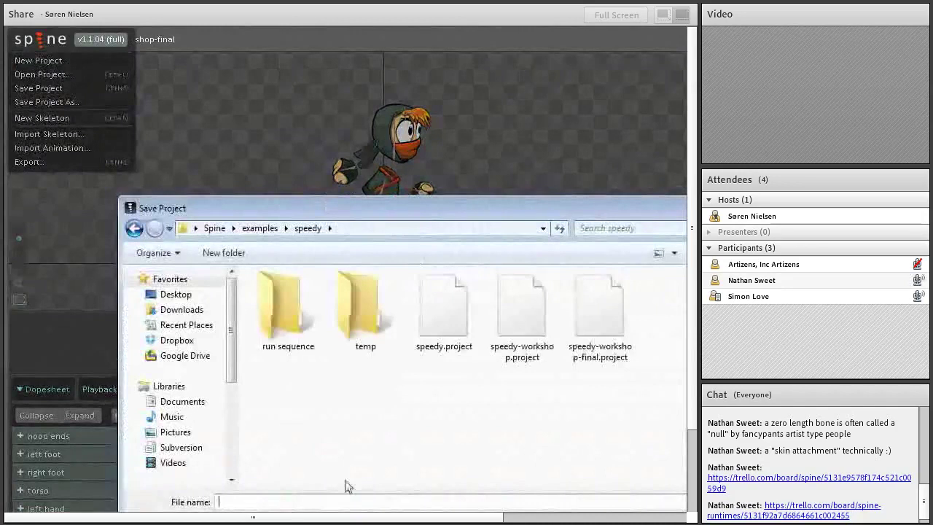
left_click(510, 320)
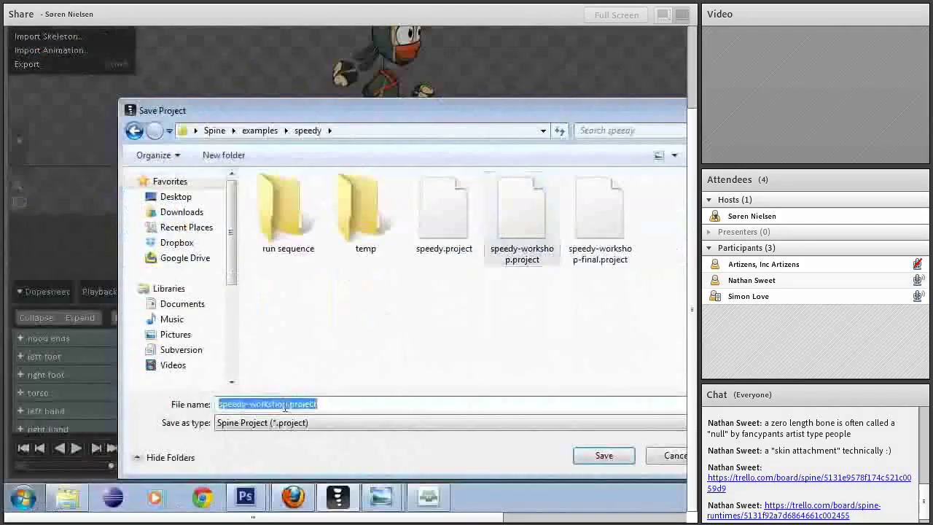
type("01")
key("Return")
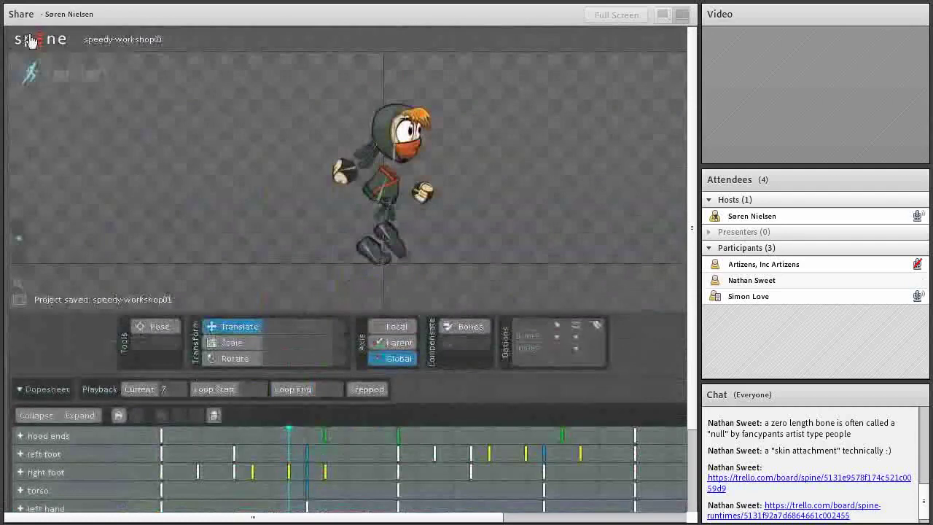
Create a new, empty project, discarding any unsaved changes
left_click(22, 40)
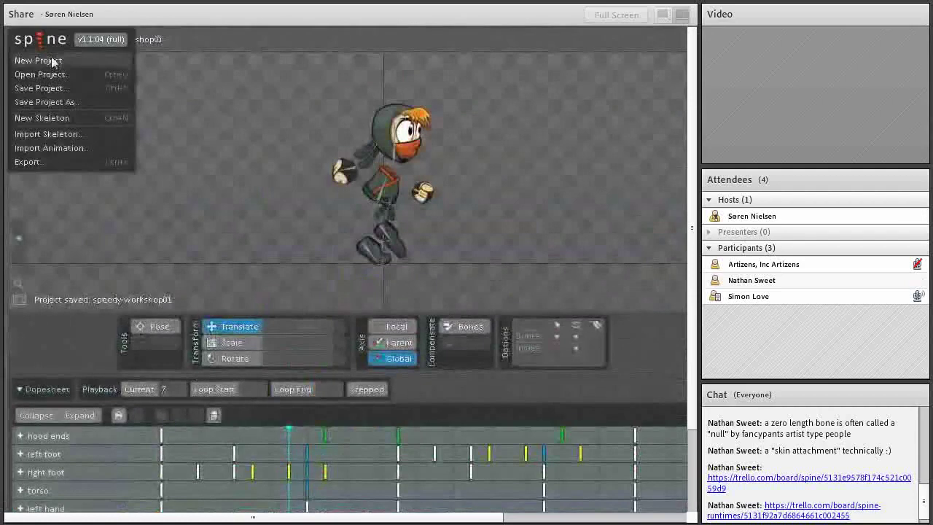
left_click(54, 59)
left_click(452, 324)
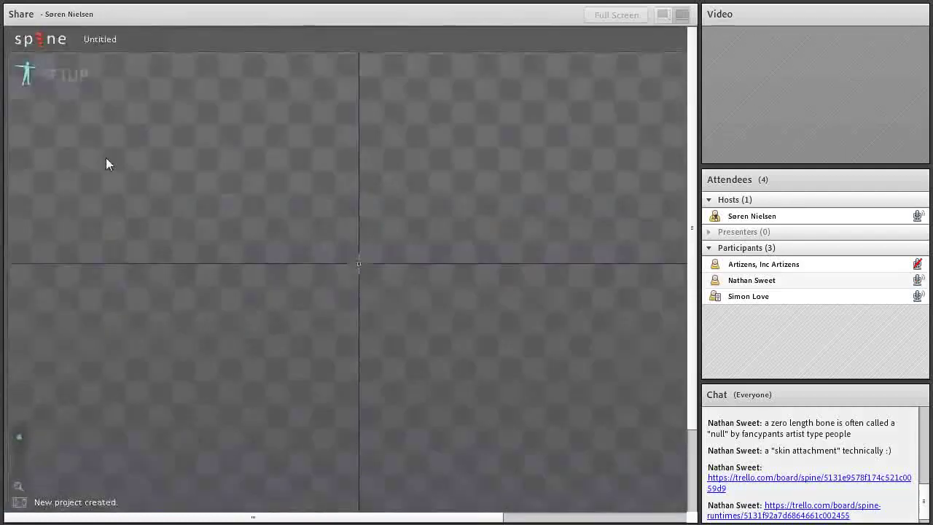
Create a chain of six bones beginning near the origin and pose the whole chain by moving its end
left_click(159, 447)
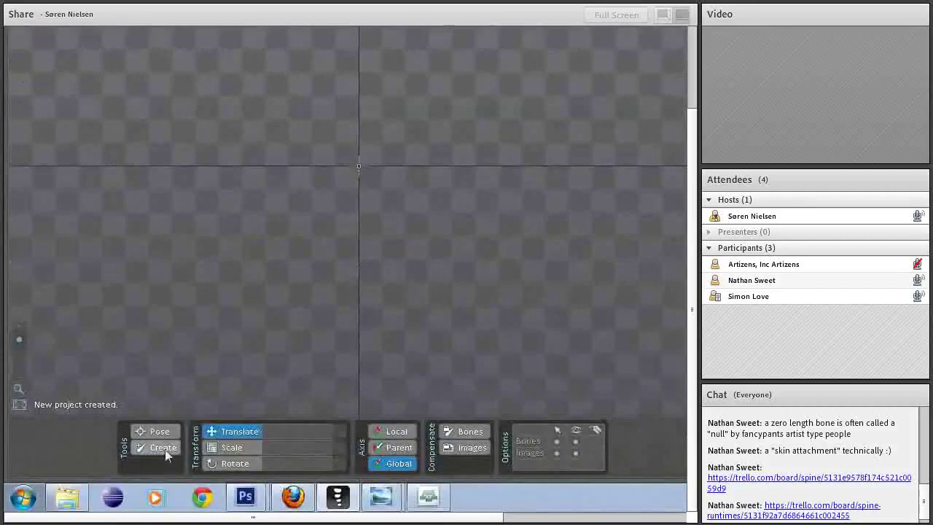
mouse_move(358, 167)
left_mouse_down()
mouse_move(377, 125)
mouse_move(417, 185)
mouse_move(439, 175)
left_mouse_up()
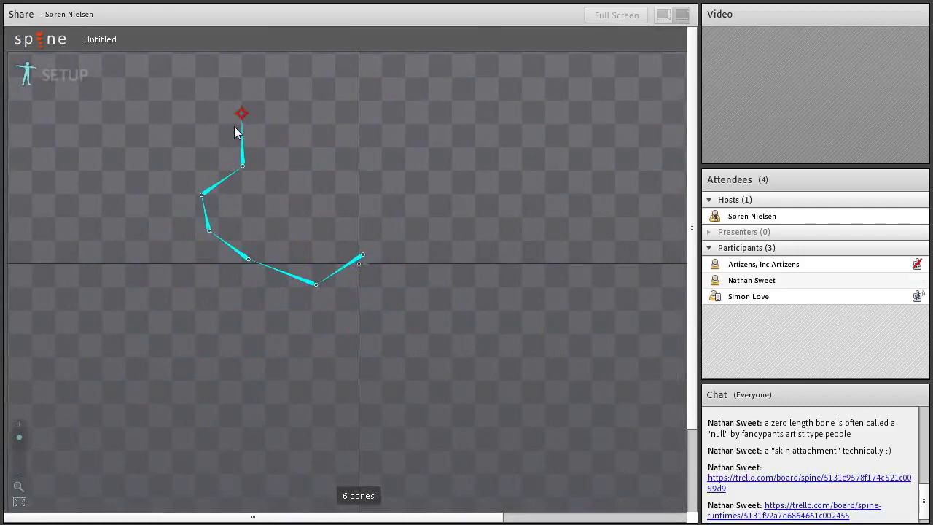
left_click_drag(252, 114, 63, 267)
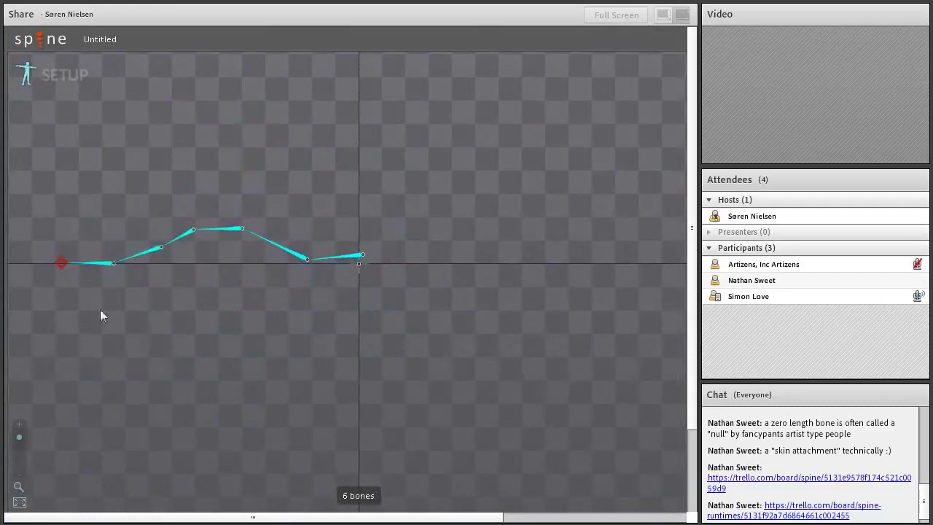
Open speedy-workshop01.project from the speedy folder and switch the ninja skeleton to Animate mode
left_click(45, 39)
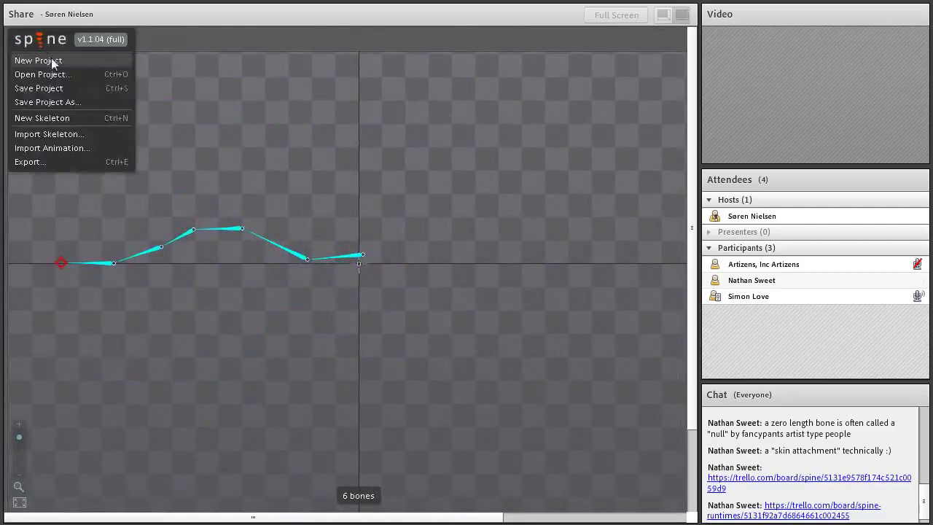
left_click(61, 76)
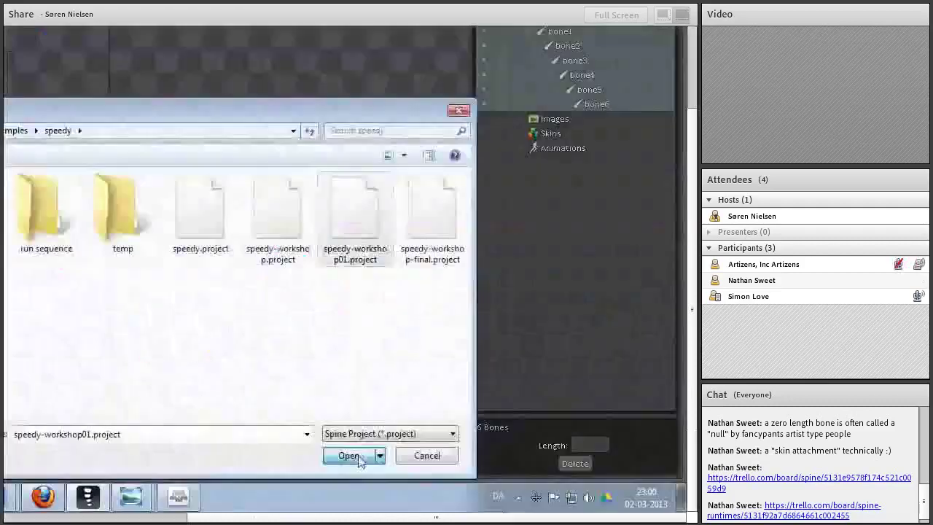
left_click(356, 456)
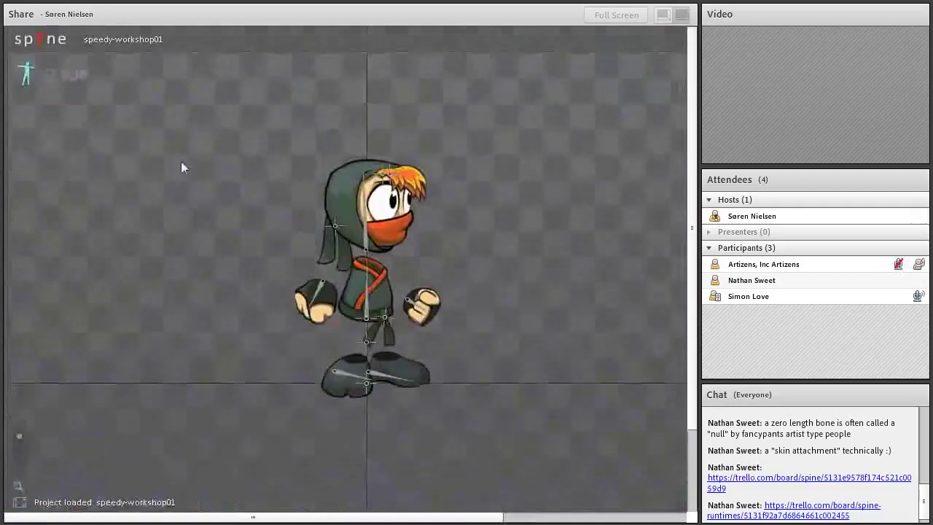
left_click(64, 76)
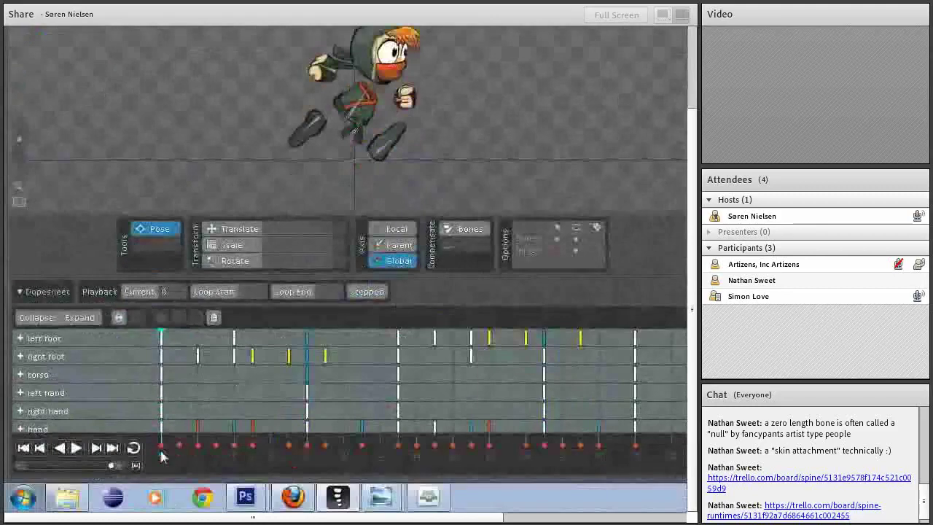
Raise the torso bone straight up in Setup mode and scrub the run animation to frame 15 in Animate mode
mouse_move(235, 466)
left_mouse_down()
mouse_move(309, 467)
mouse_move(161, 467)
left_mouse_up()
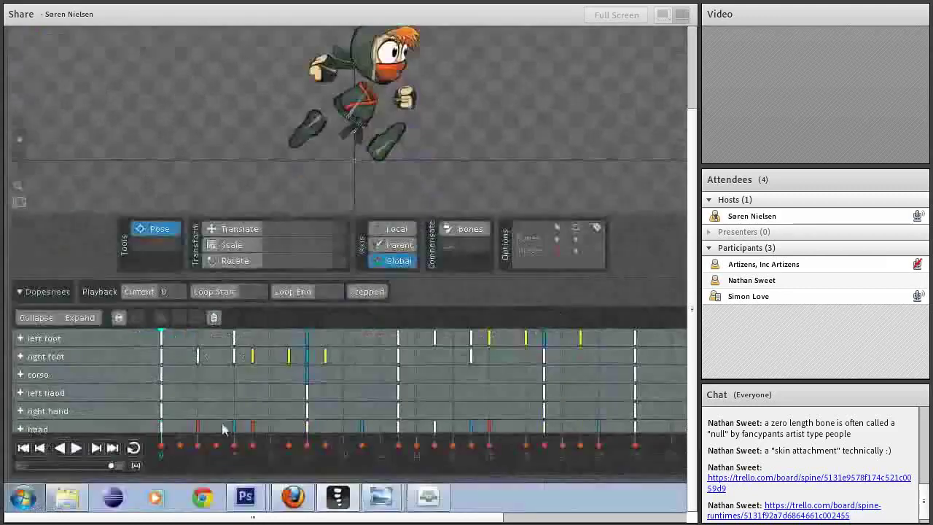
left_click(227, 459)
left_click(165, 367)
left_click(83, 75)
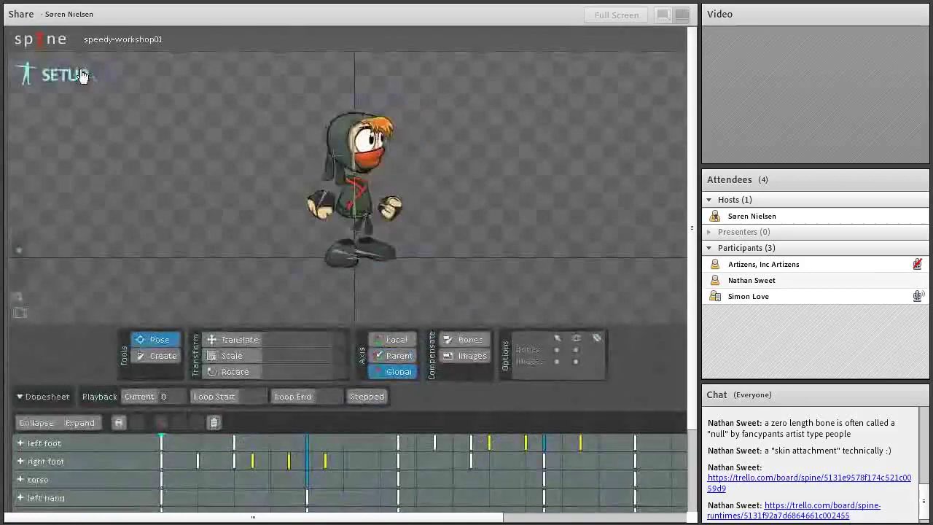
key("space")
key("v")
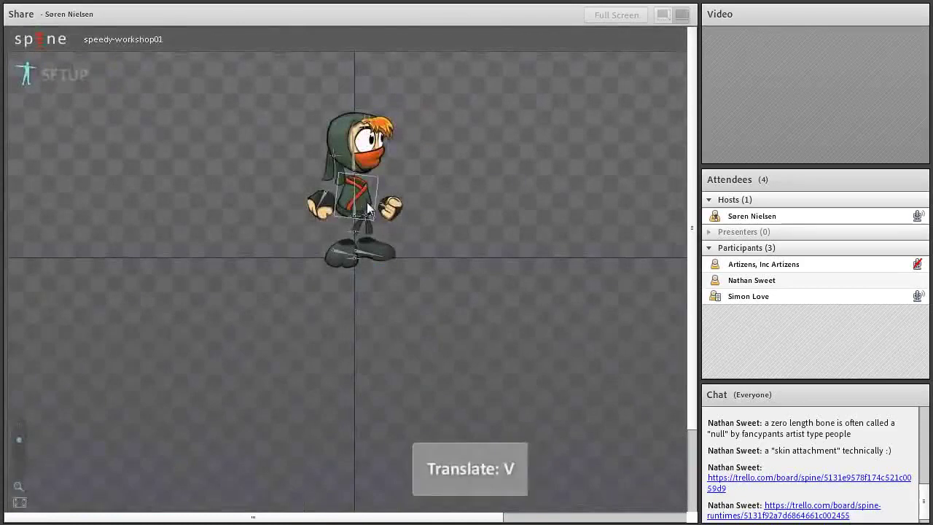
left_click_drag(357, 205, 356, 162)
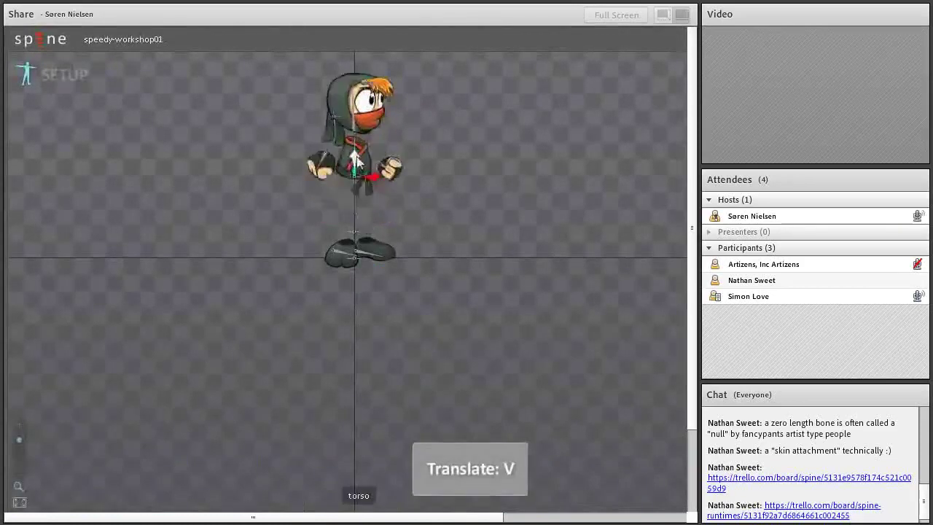
left_click(44, 76)
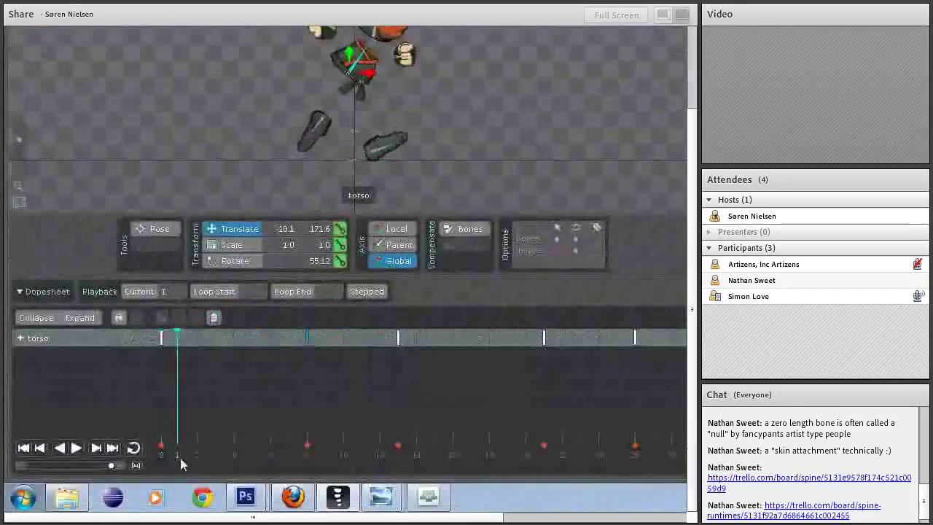
left_click_drag(180, 455, 435, 457)
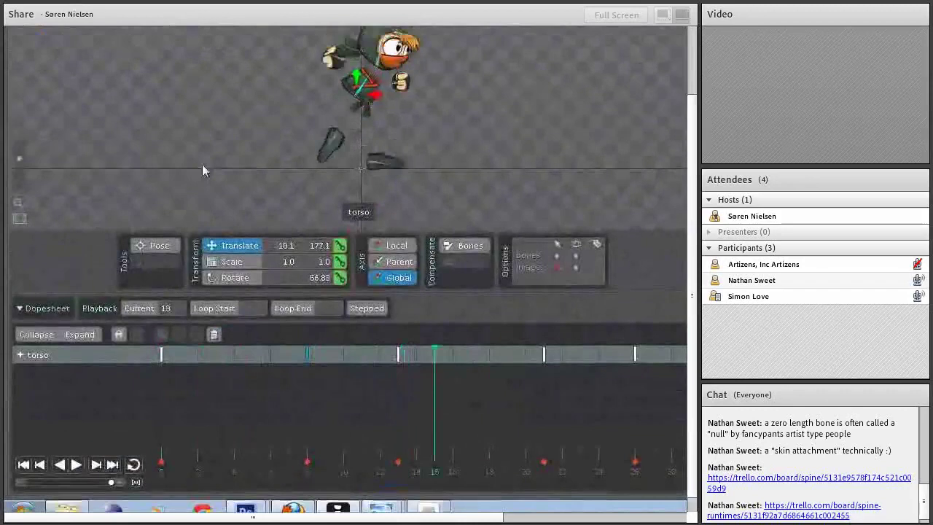
Lower and rotate the torso in Setup mode, adjust the head's rotation, and scrub the run animation back to frame 0
left_click(73, 80)
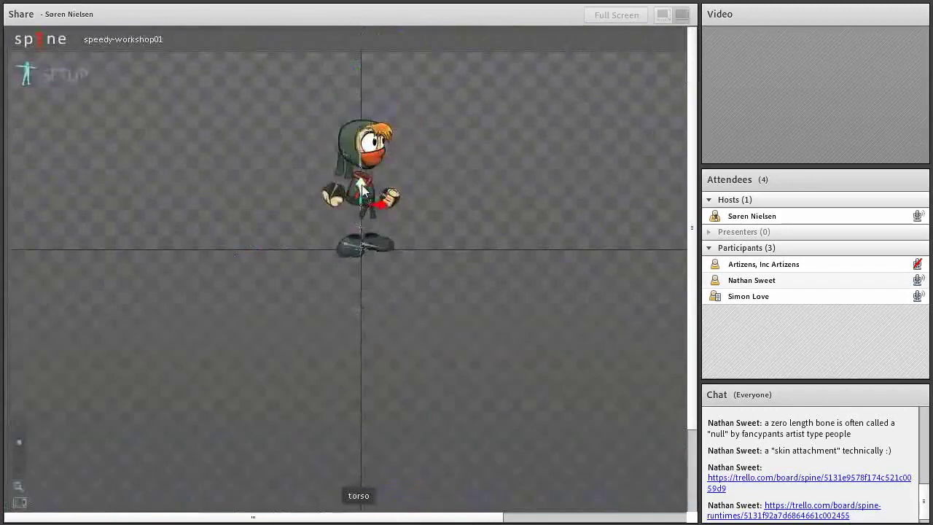
key("c")
left_click_drag(457, 208, 430, 178)
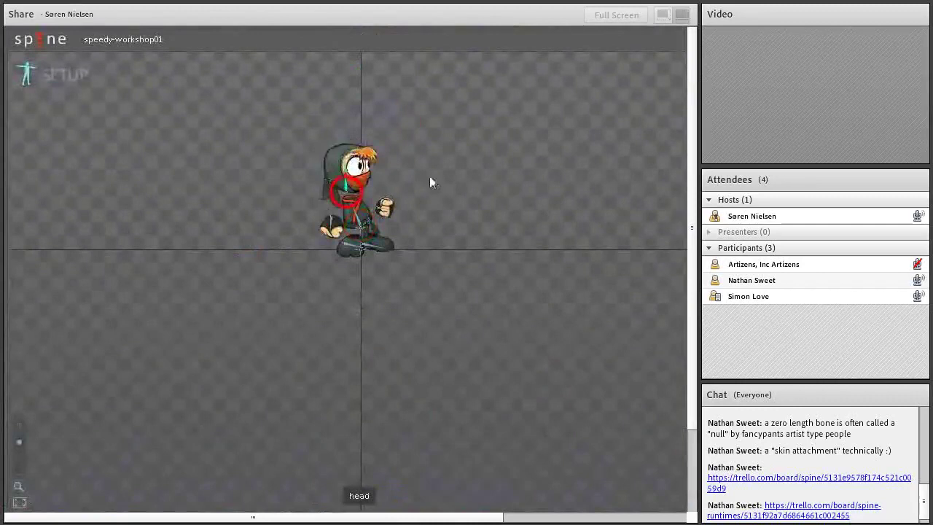
left_click(71, 78)
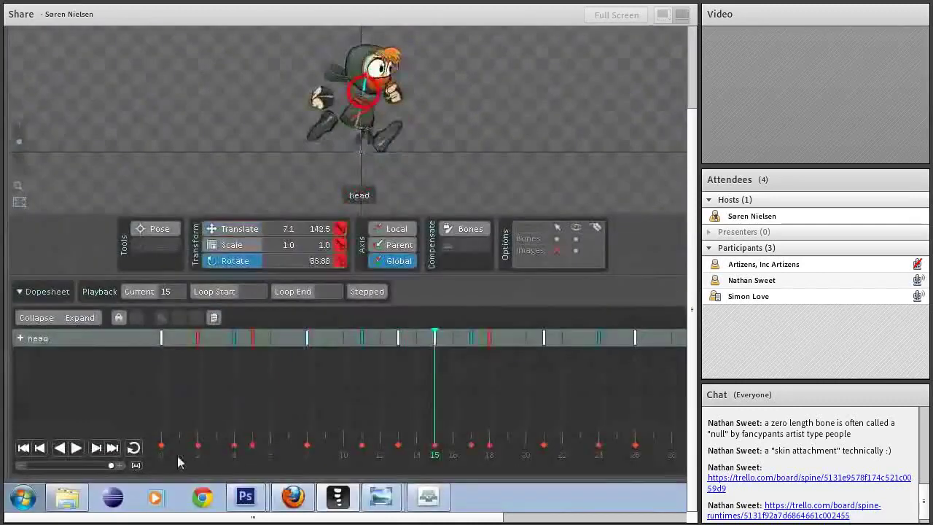
left_click_drag(267, 455, 162, 426)
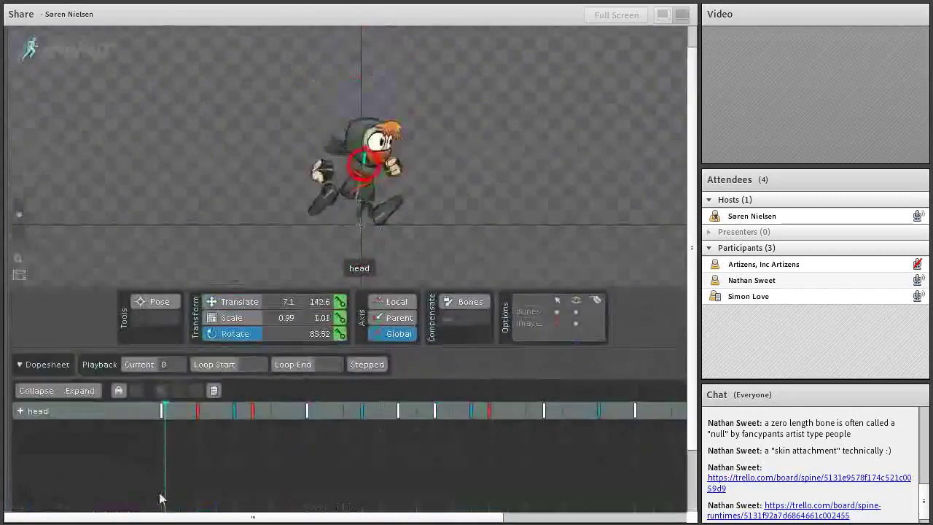
Rotate the torso and head further in Setup mode, and scrub the run animation before returning to its first frame
left_click(353, 223)
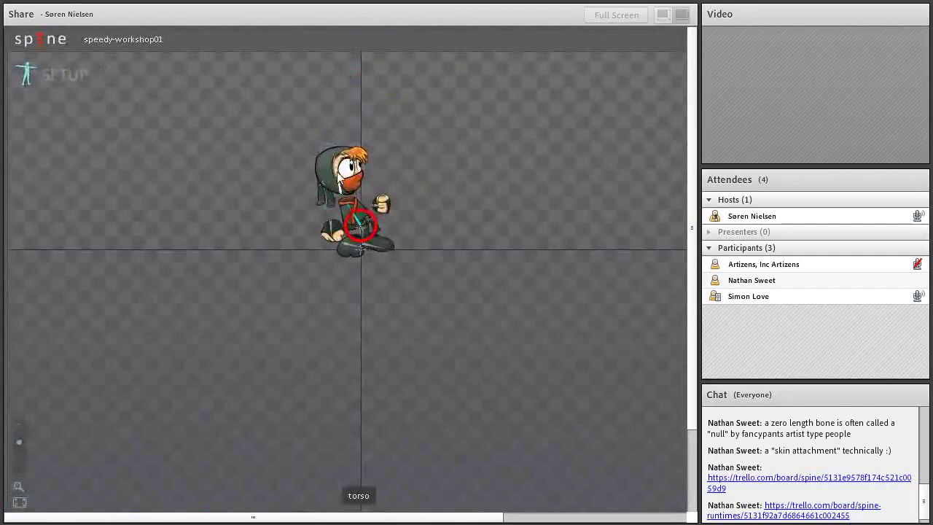
left_click(337, 181)
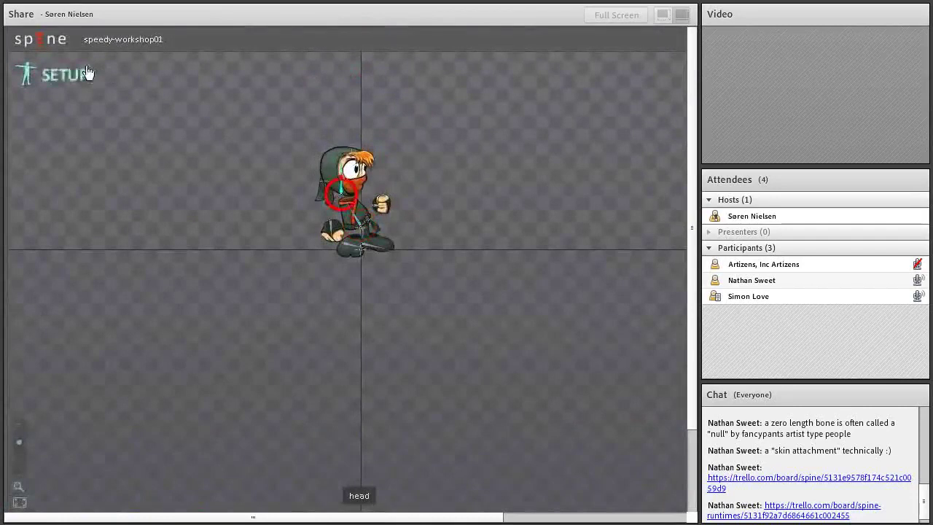
left_click(51, 74)
left_click_drag(202, 455, 462, 454)
key("Home")
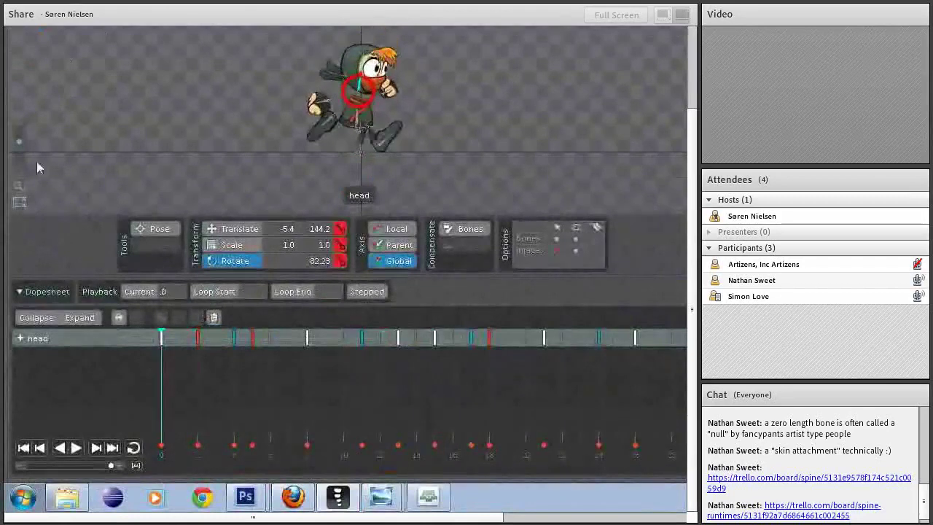
In Setup mode, set the transform axis to Local and translate the torso along its own bone direction
left_click(51, 74)
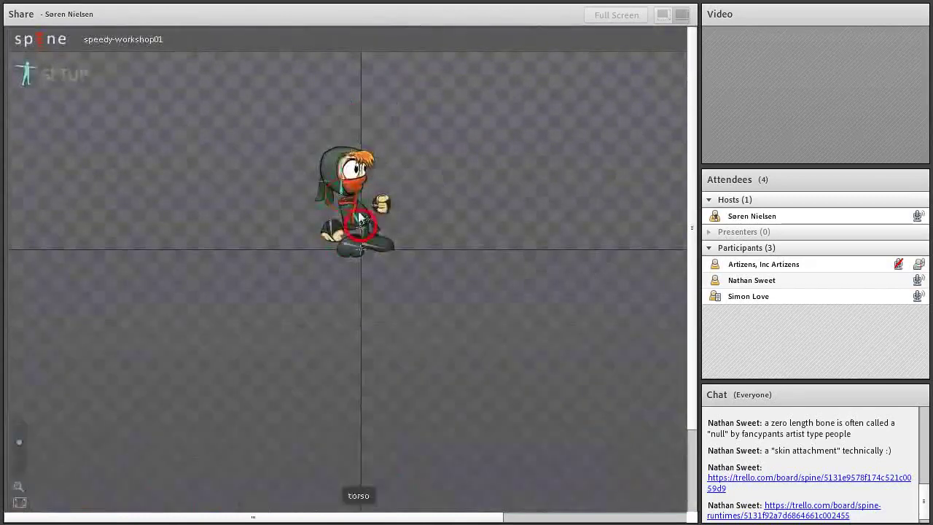
key("v")
scroll(353, 194, "up", 1)
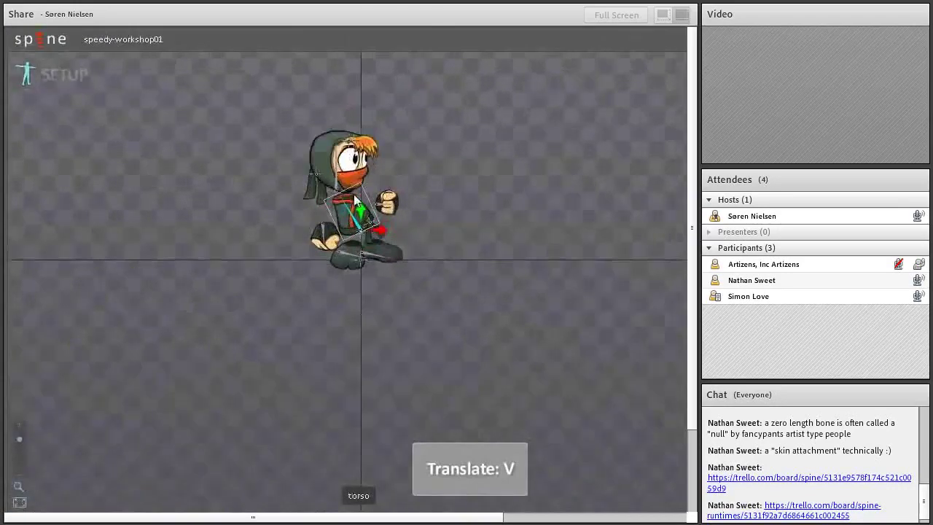
scroll(354, 194, "up", 1)
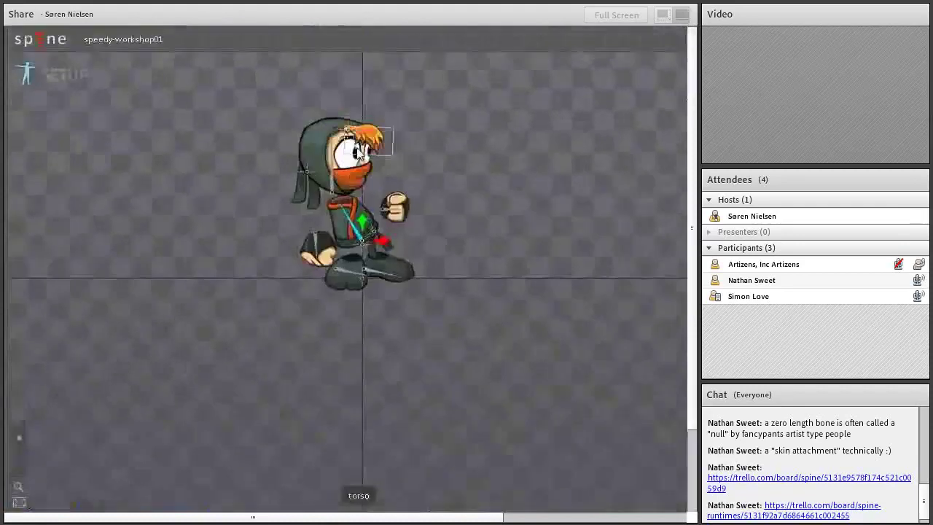
scroll(401, 397, "up", 1)
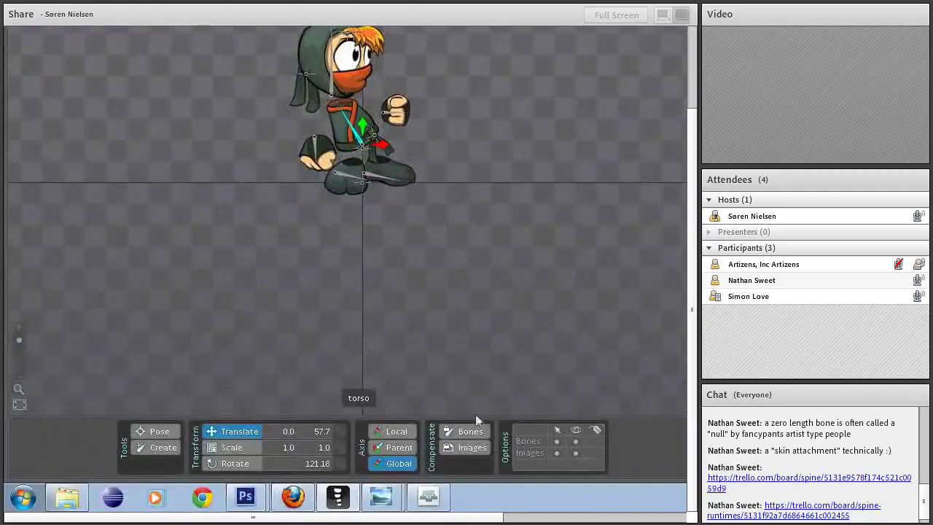
left_click(408, 435)
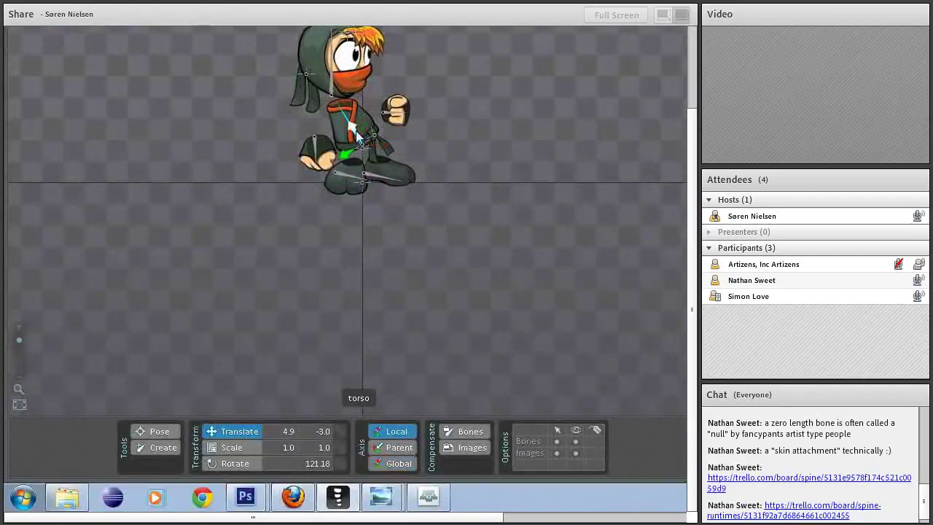
mouse_move(357, 135)
left_mouse_down()
mouse_move(344, 113)
mouse_move(357, 135)
left_mouse_up()
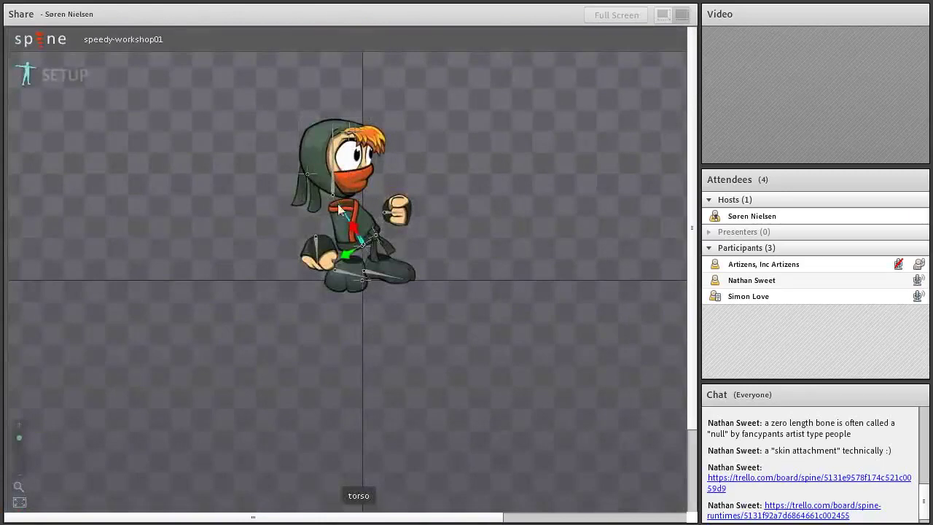
Translate the head using the Parent axis, and the torso upward along its Local axis
left_click(334, 191)
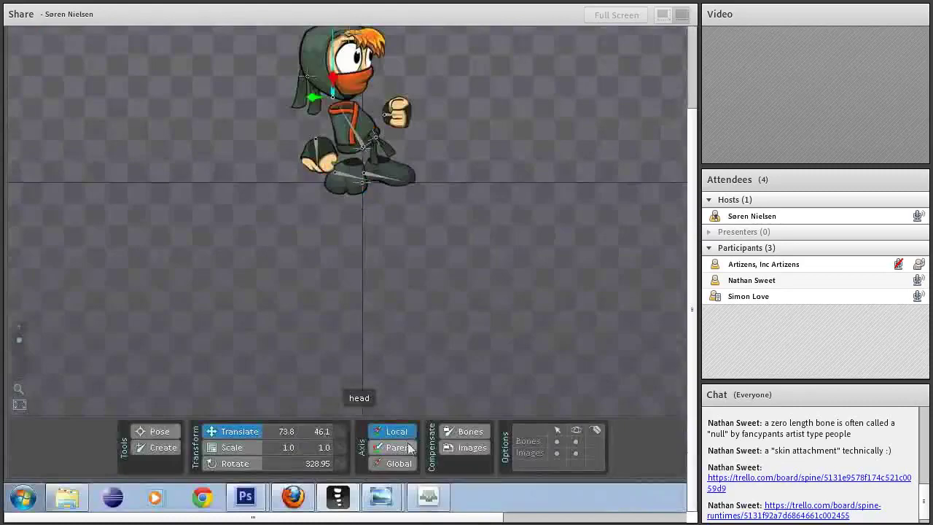
left_click_drag(321, 83, 320, 169)
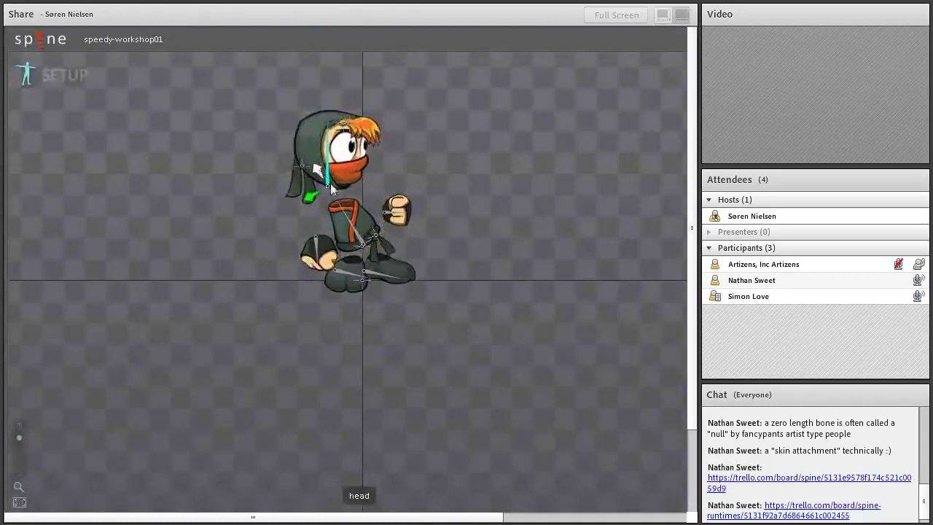
left_click(356, 230)
left_click(396, 431)
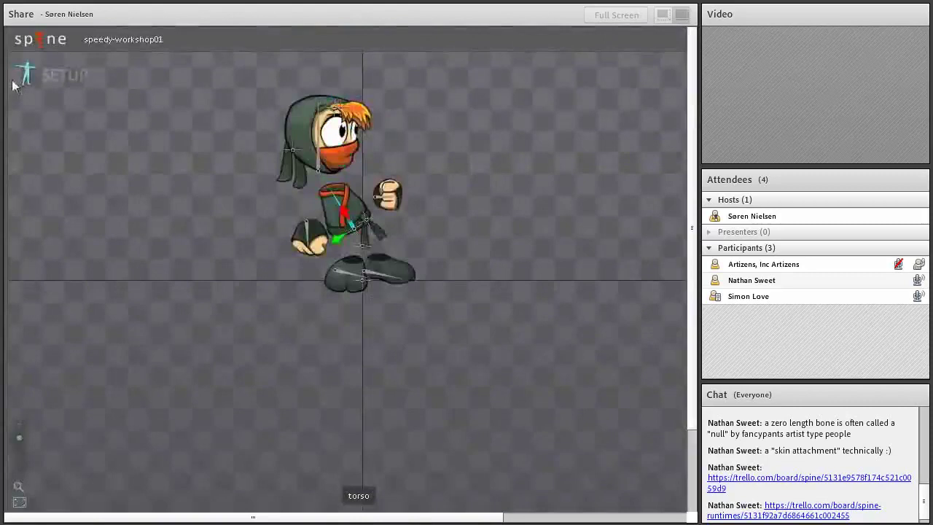
Play the run animation on repeat in Animate mode and scrub to frame 16
left_click(26, 73)
left_click(76, 448)
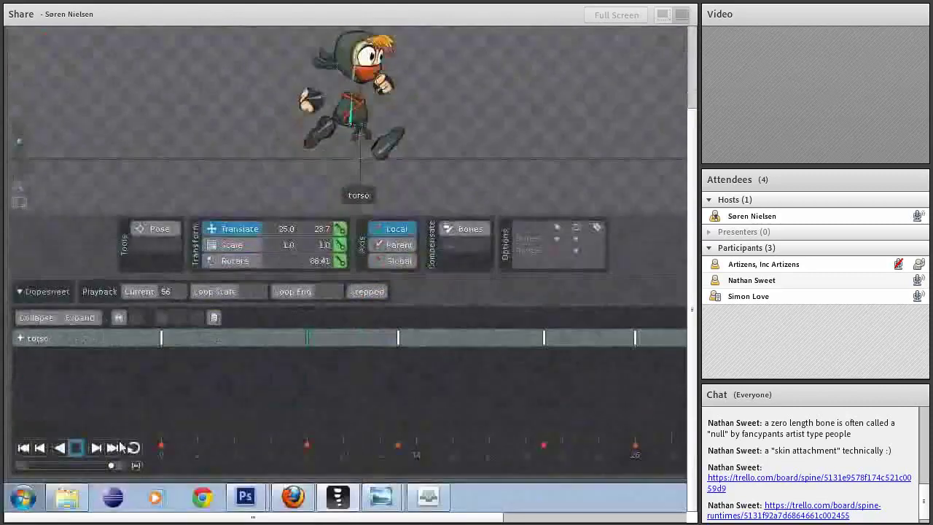
left_click(133, 448)
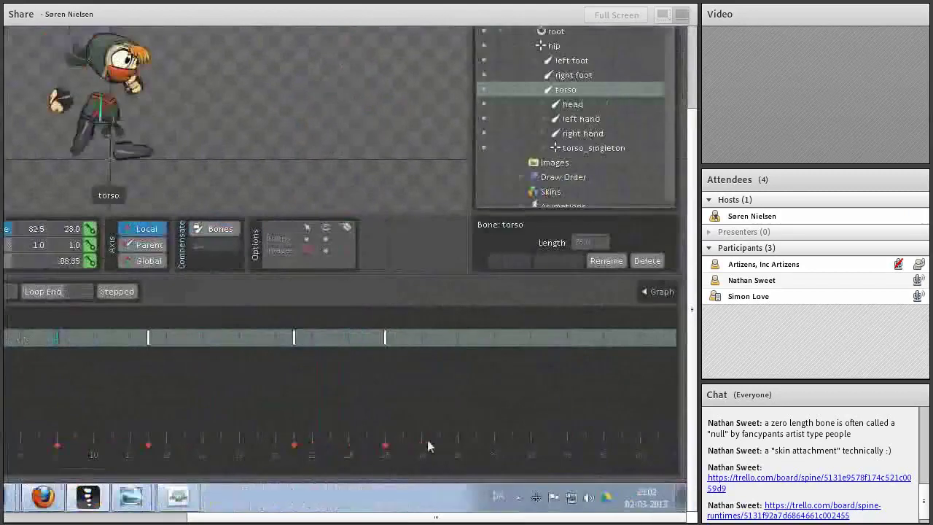
left_click_drag(412, 452, 341, 454)
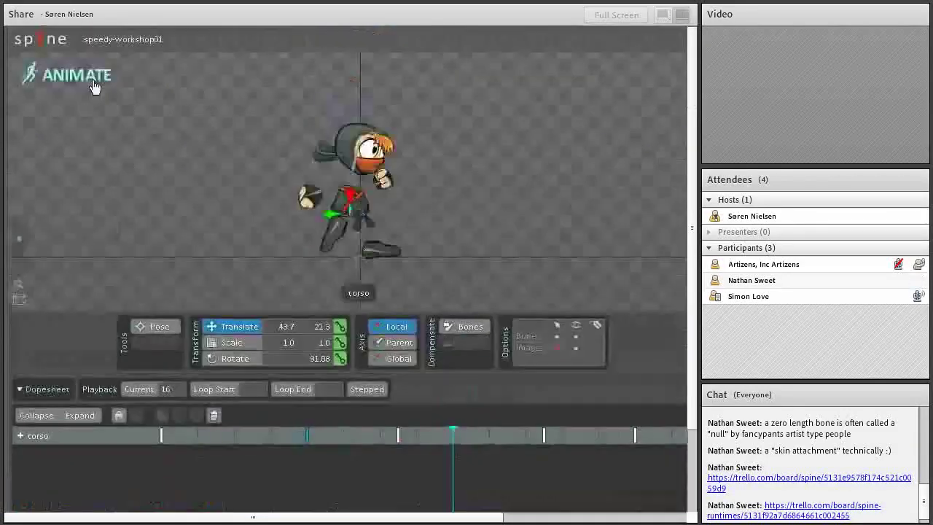
In Setup mode, rotate the torso slightly and reposition the torso and head using the Global axis
left_click(80, 79)
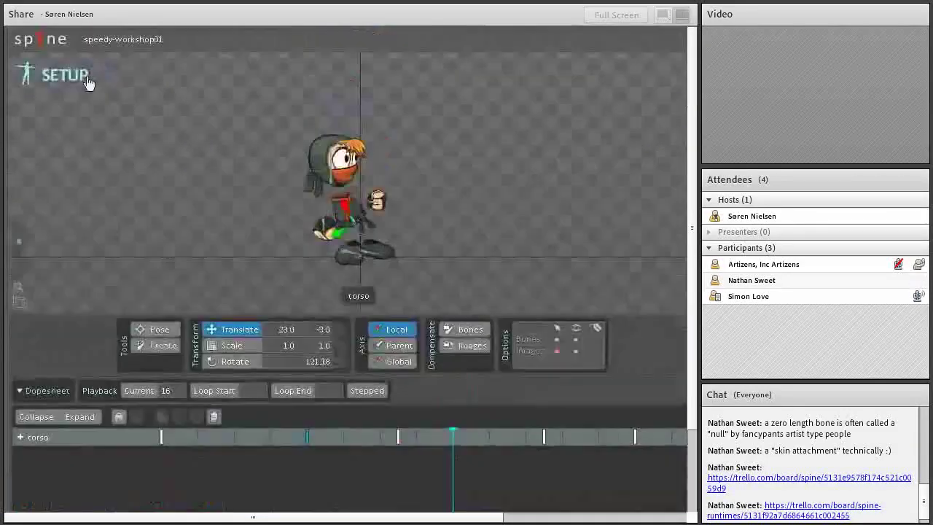
key("c")
left_click_drag(462, 149, 481, 168)
key("v")
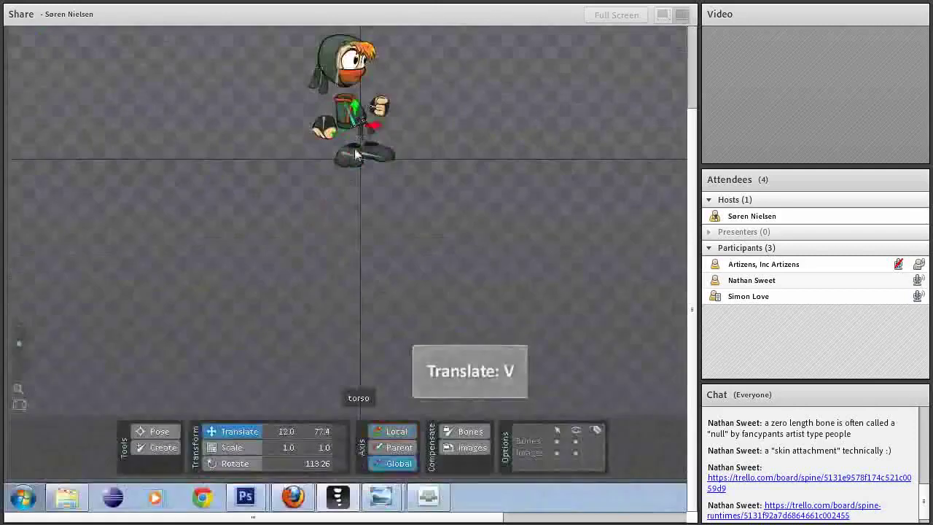
left_click(360, 178)
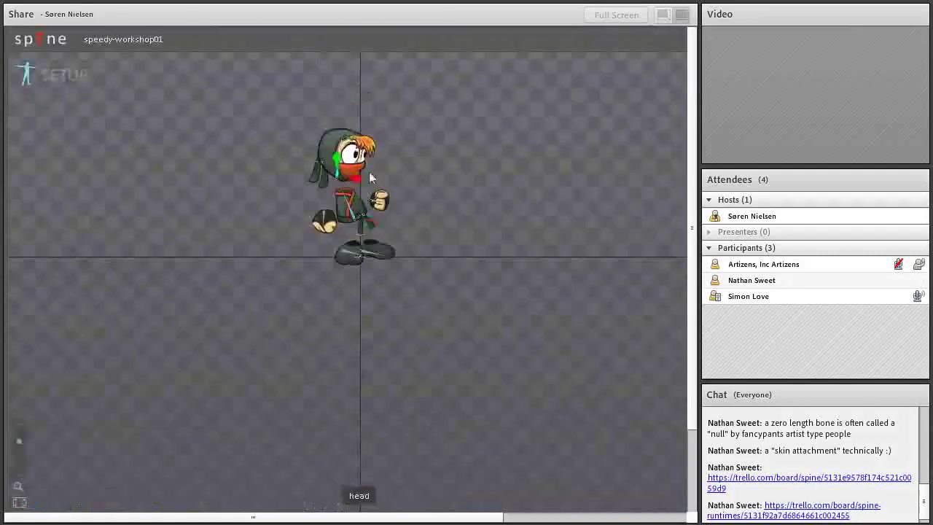
key("v")
left_click_drag(361, 177, 370, 180)
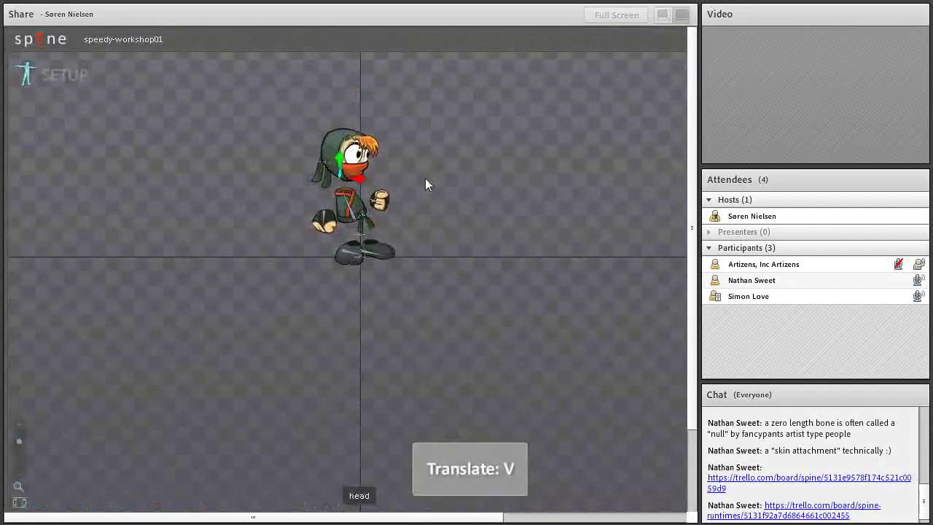
Translate the right and left hands outward, away from the torso
key("c")
left_click(324, 217)
key("v")
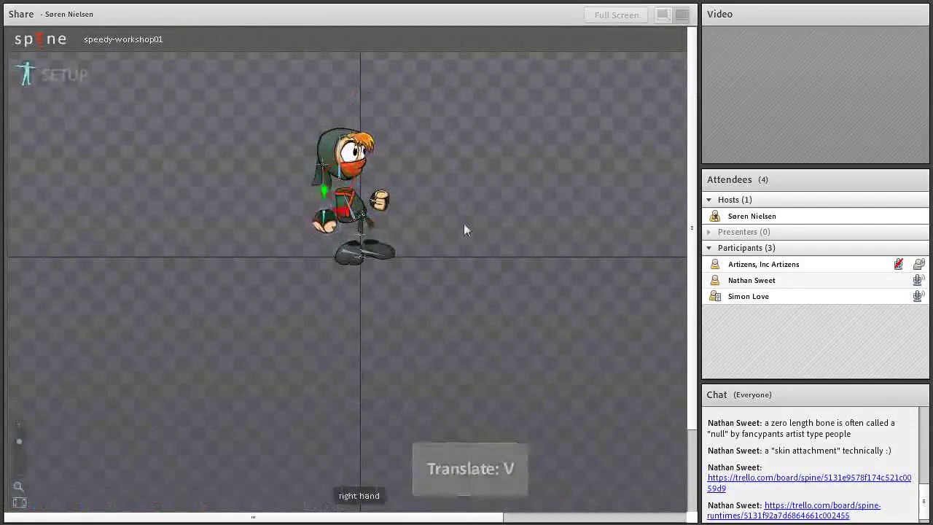
left_click_drag(463, 223, 416, 208)
left_click(380, 206)
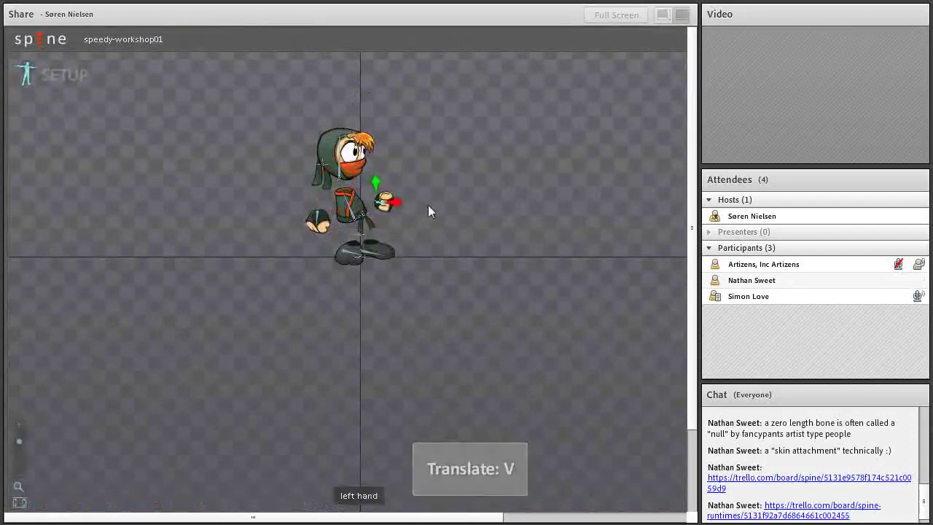
Move the right and left feet farther apart and scrub the run animation in Animate mode
left_click(386, 252)
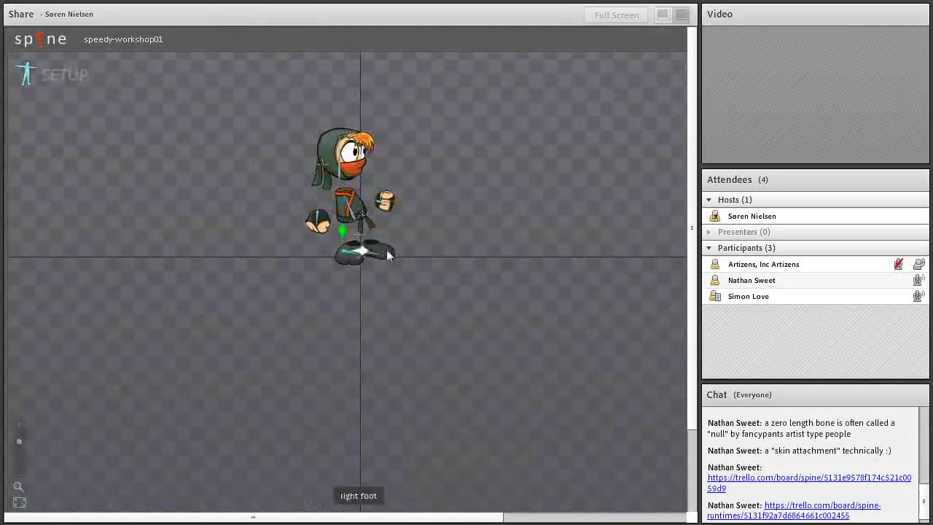
left_click_drag(388, 255, 377, 261)
left_click(379, 257)
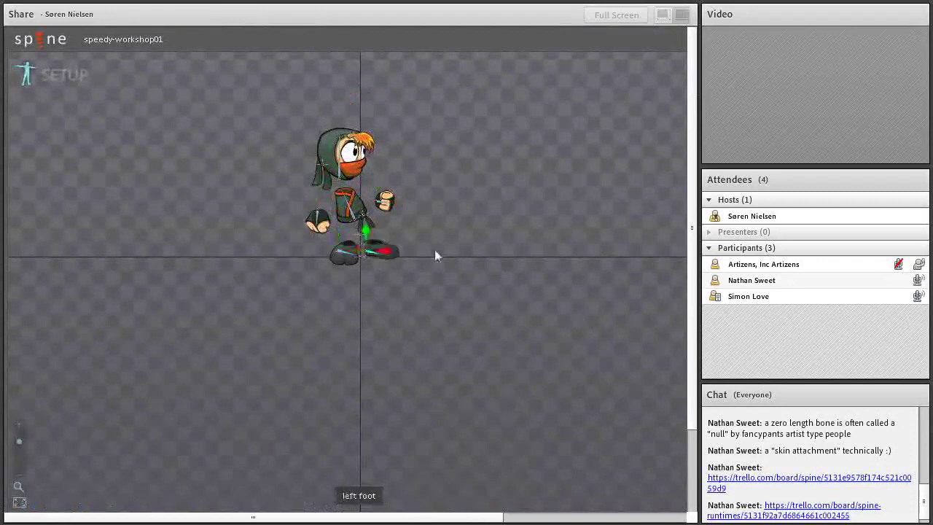
left_click(63, 80)
left_click_drag(159, 441, 95, 29)
Lower the head closer to the torso in Setup mode and return to Animate mode
left_click(60, 73)
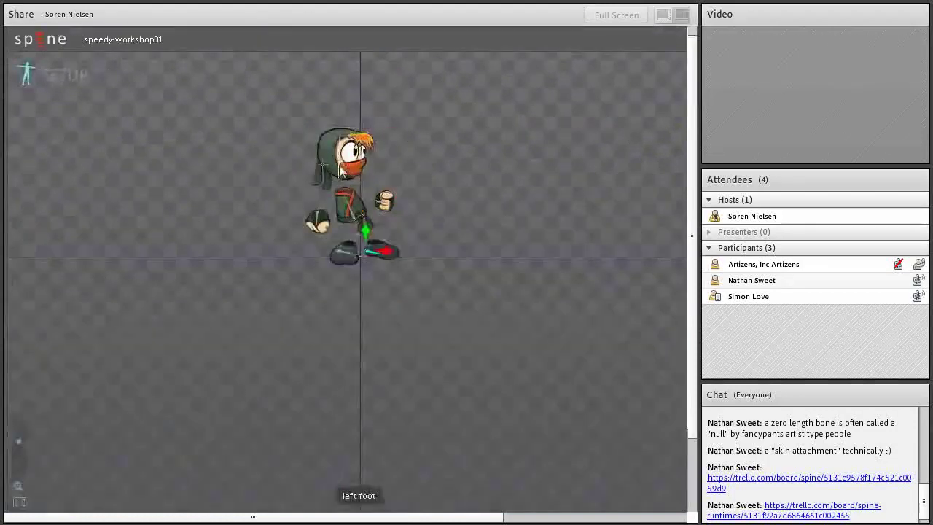
left_click_drag(340, 154, 341, 167)
key("ctrl+Tab")
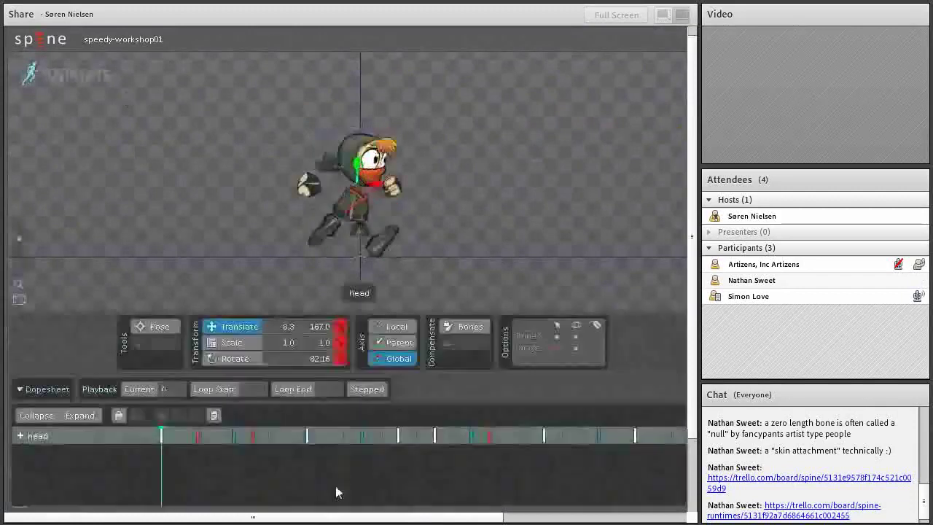
Rotate the torso backward and adjust the head's rotation in Setup mode, and scrub the run animation in Animate mode
mouse_move(161, 459)
left_mouse_down()
mouse_move(551, 466)
mouse_move(412, 457)
mouse_move(539, 455)
mouse_move(71, 458)
mouse_move(454, 461)
mouse_move(161, 458)
left_mouse_up()
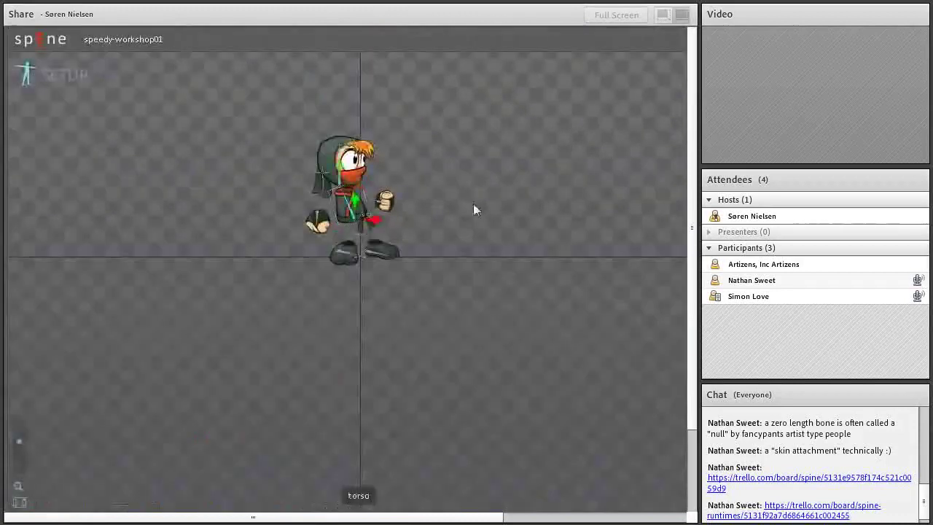
key("c")
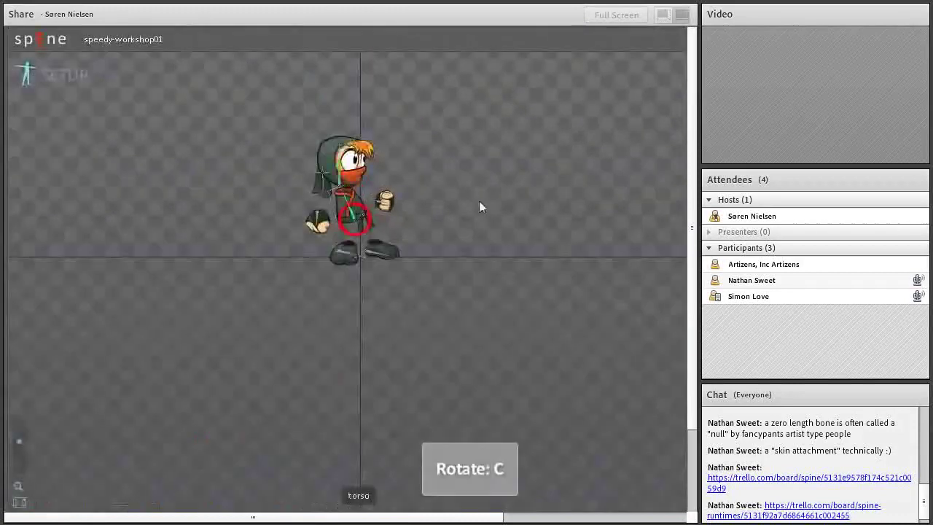
left_click_drag(479, 208, 469, 192)
left_click(336, 166)
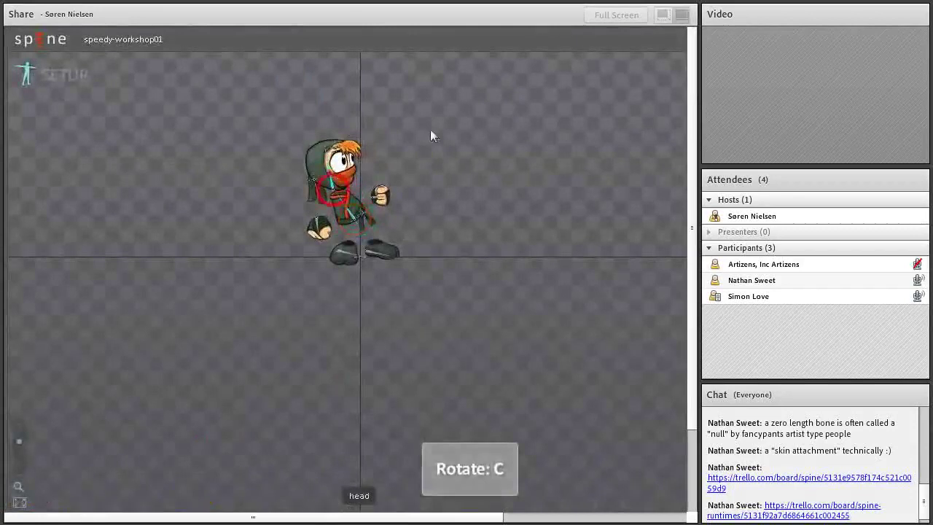
left_click_drag(431, 131, 425, 149)
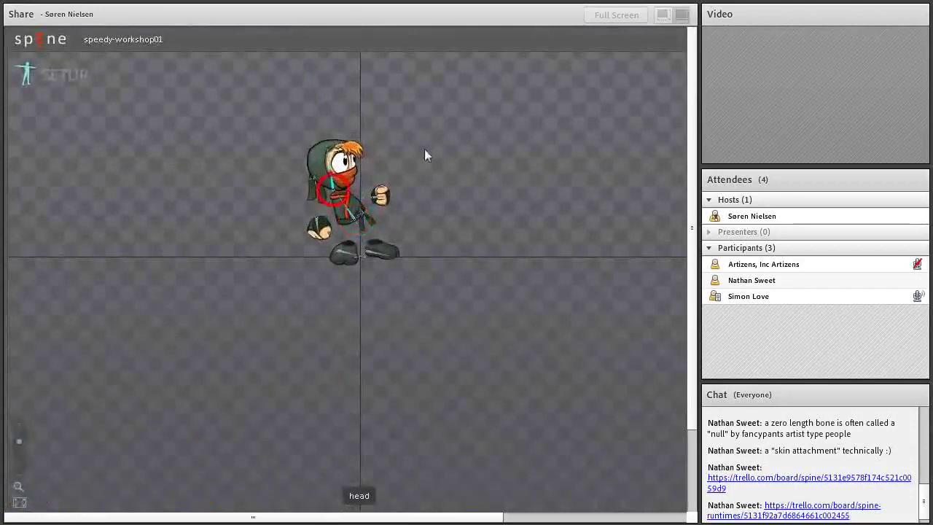
left_click(70, 82)
mouse_move(167, 445)
left_mouse_down()
mouse_move(441, 461)
mouse_move(573, 437)
mouse_move(152, 442)
left_mouse_up()
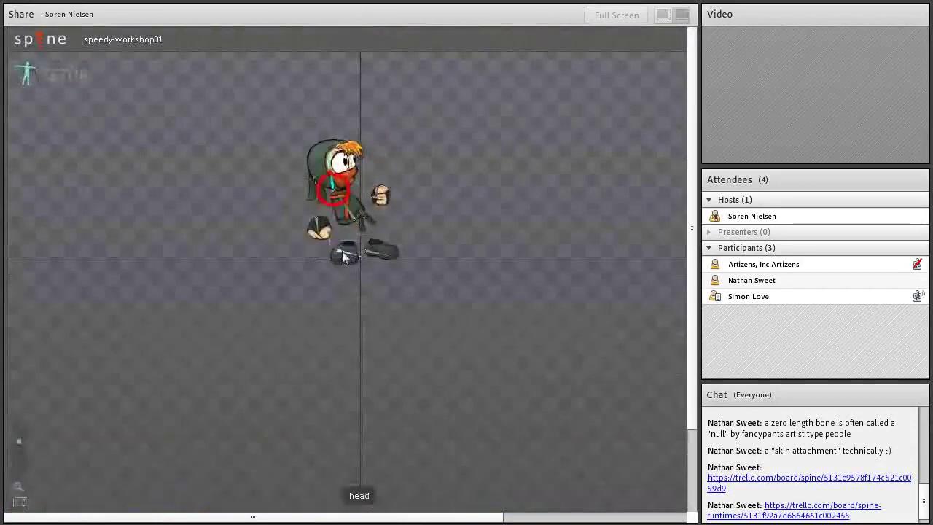
Select the right foot and the torso in Setup mode, and scrub the run animation to frame 11 in Animate mode
left_click(342, 254)
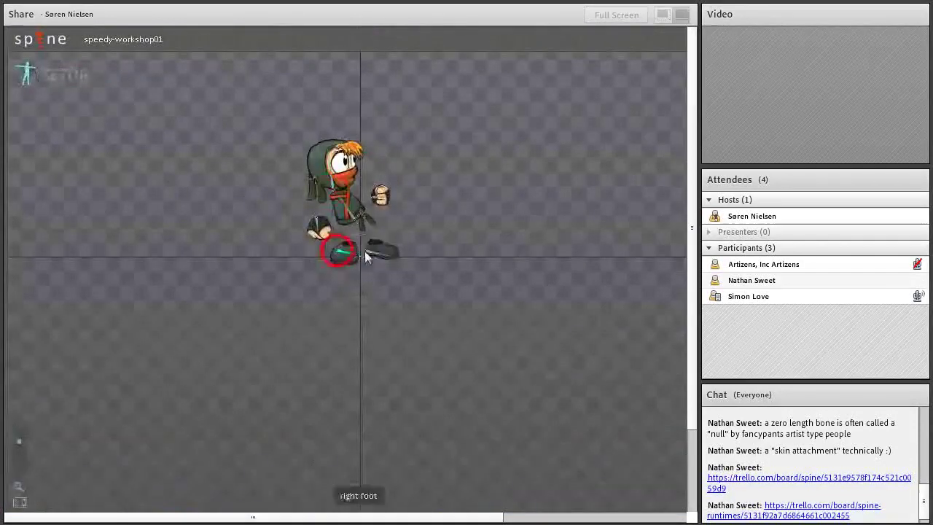
left_click(353, 216)
key("v")
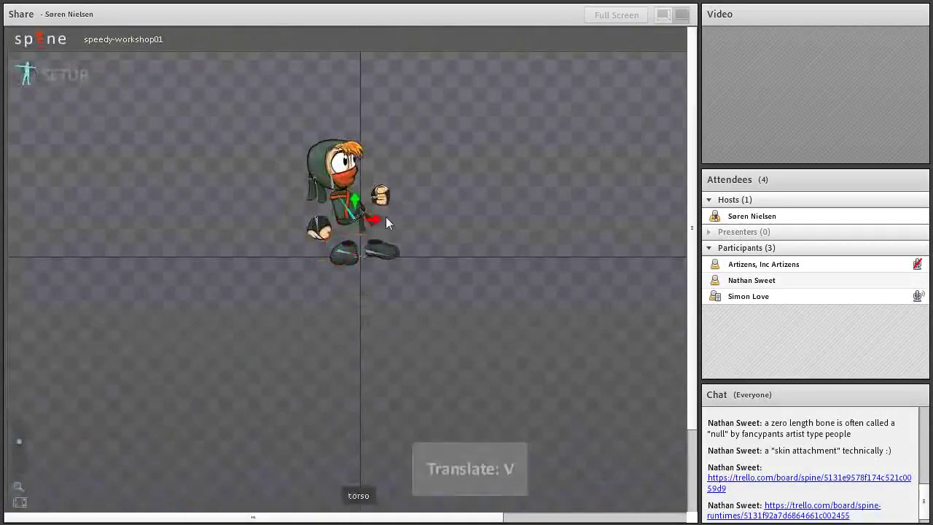
left_click(79, 82)
left_click_drag(187, 450, 360, 449)
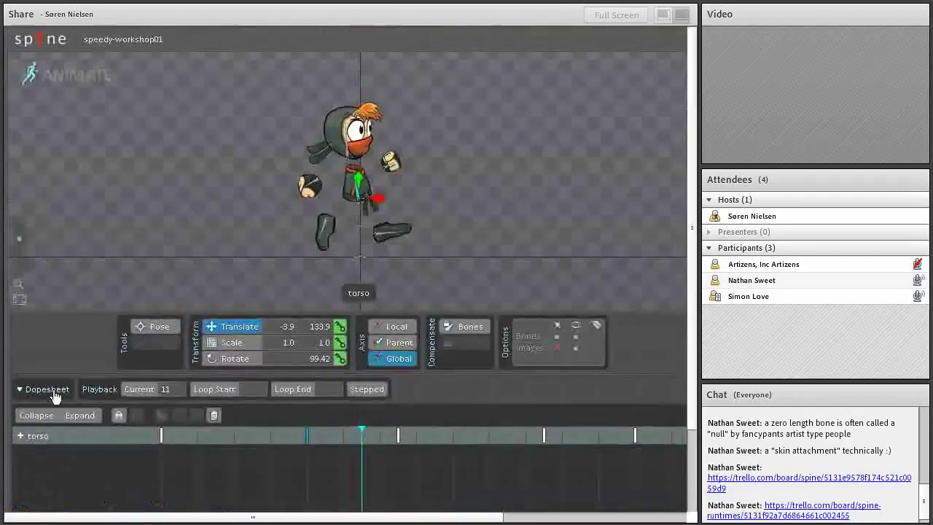
Collapse the Dopesheet, deselect the torso, and scrub the run animation back to its start
left_click(55, 393)
left_click(346, 152)
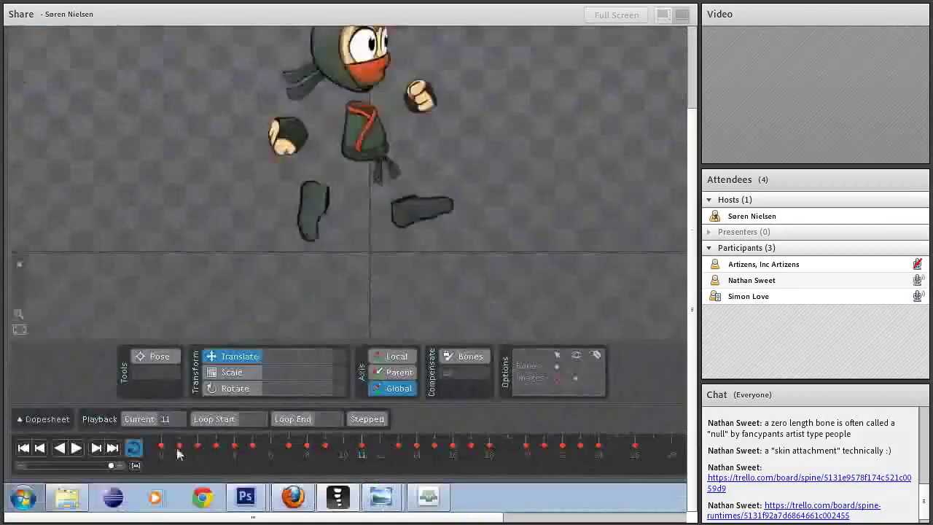
left_click_drag(166, 452, 122, 454)
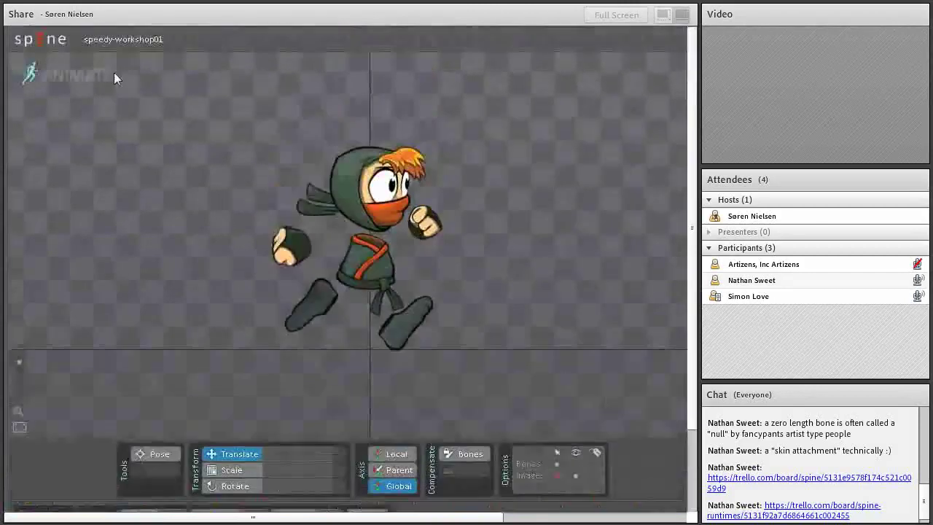
Translate the left hand slightly down and away from the torso in Setup mode, and scrub the run to frame 5 in Animate mode
left_click(114, 76)
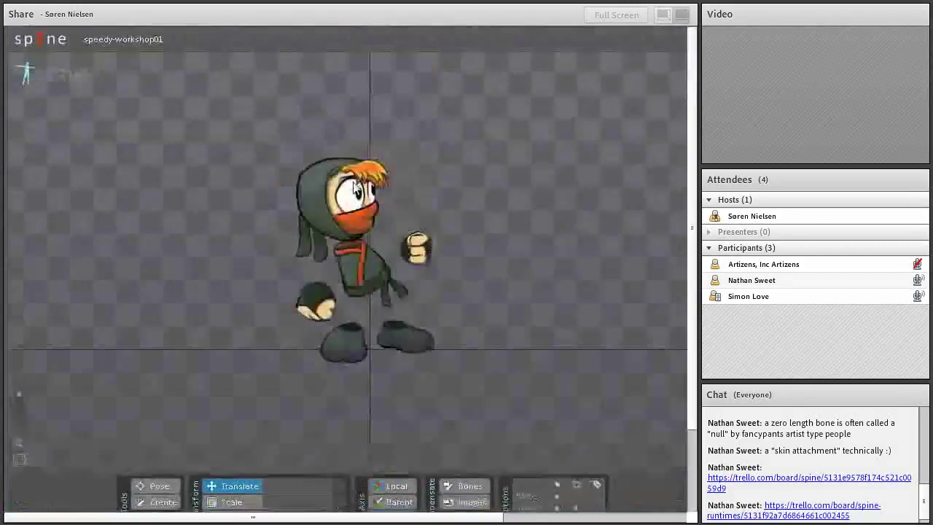
left_click(413, 255)
key("v")
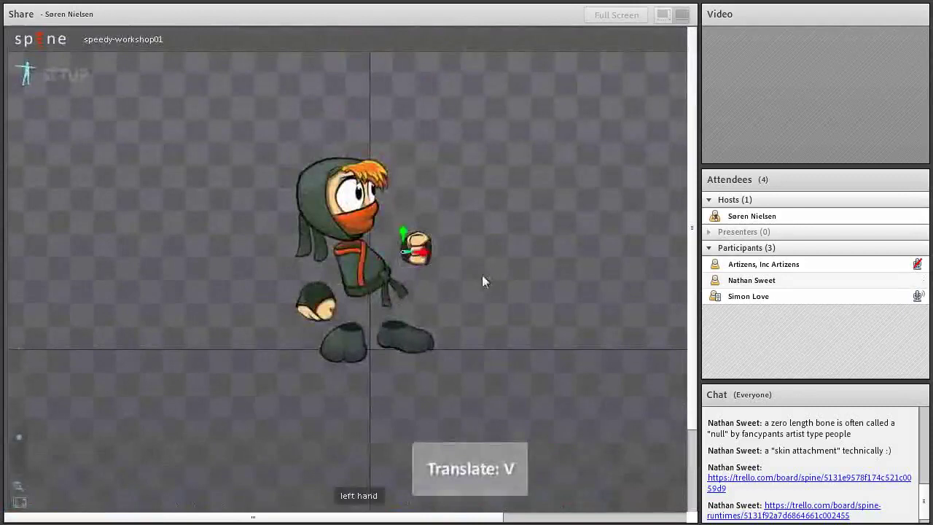
left_click_drag(482, 275, 488, 290)
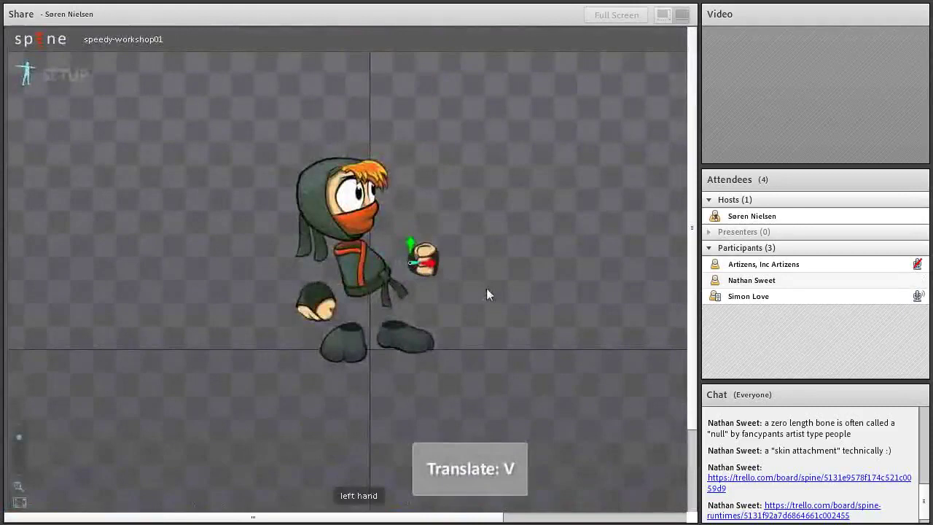
left_click(64, 76)
left_click_drag(173, 454, 245, 457)
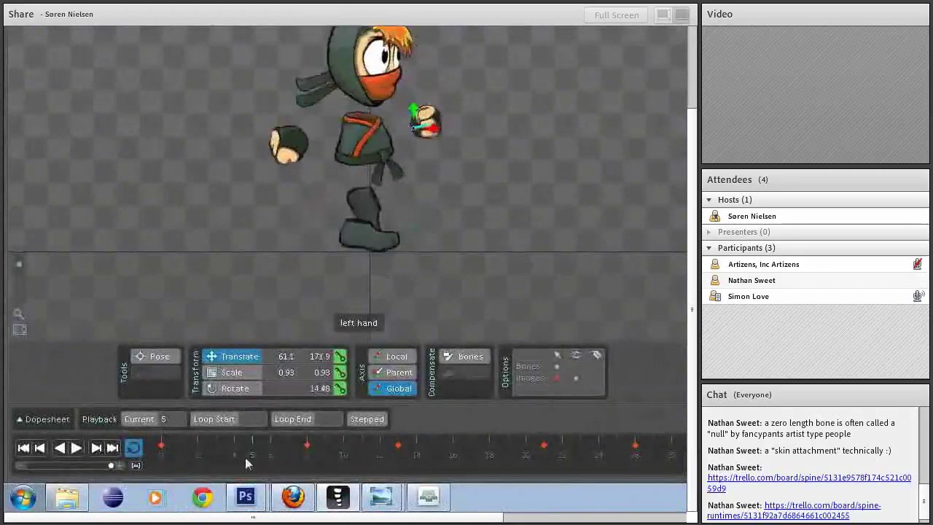
Select the torso bone in Setup mode, try out translation and rotation on it, deselect it, and undo the last change
left_click(82, 71)
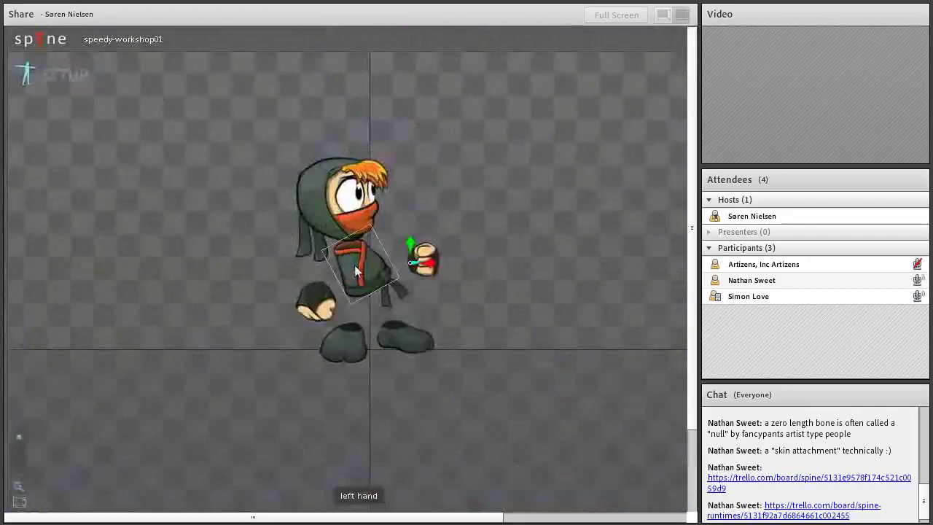
left_click(353, 254)
key("v")
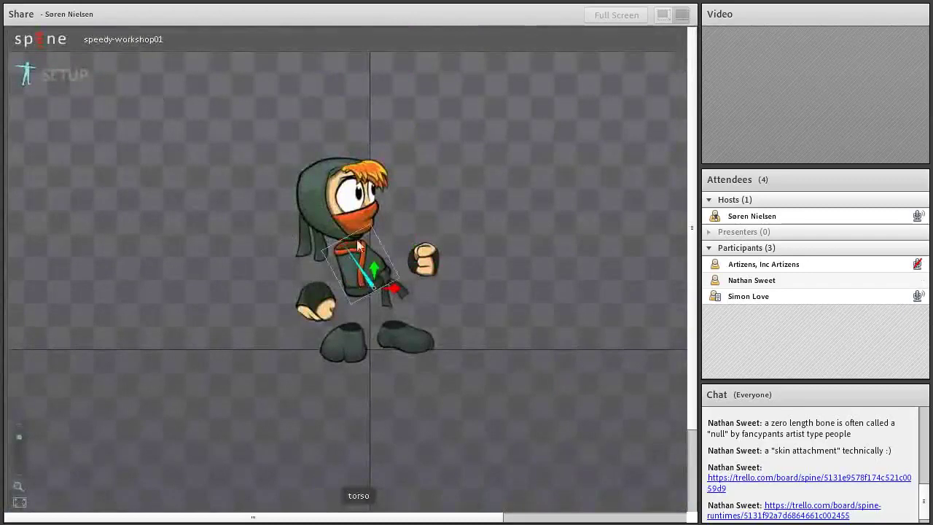
key("c")
left_click_drag(313, 198, 350, 256)
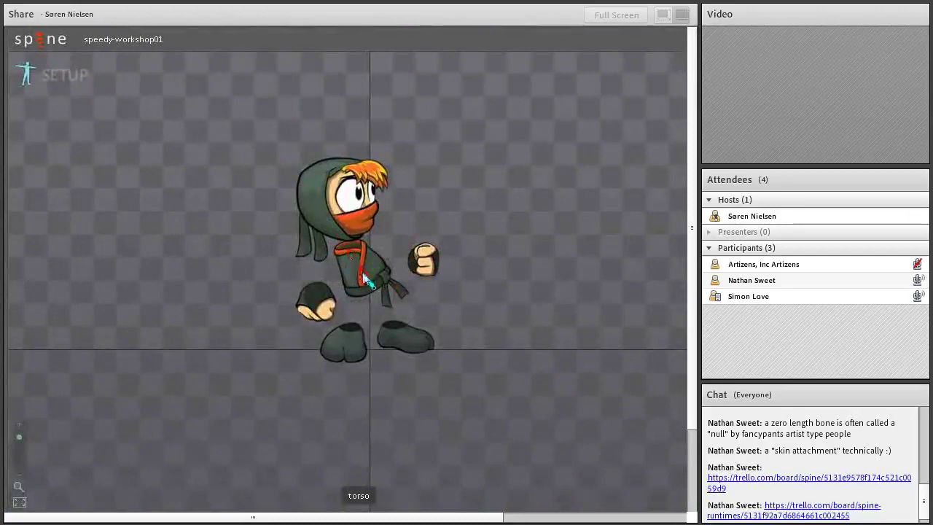
left_click_drag(370, 289, 358, 277)
left_click_drag(374, 288, 343, 260)
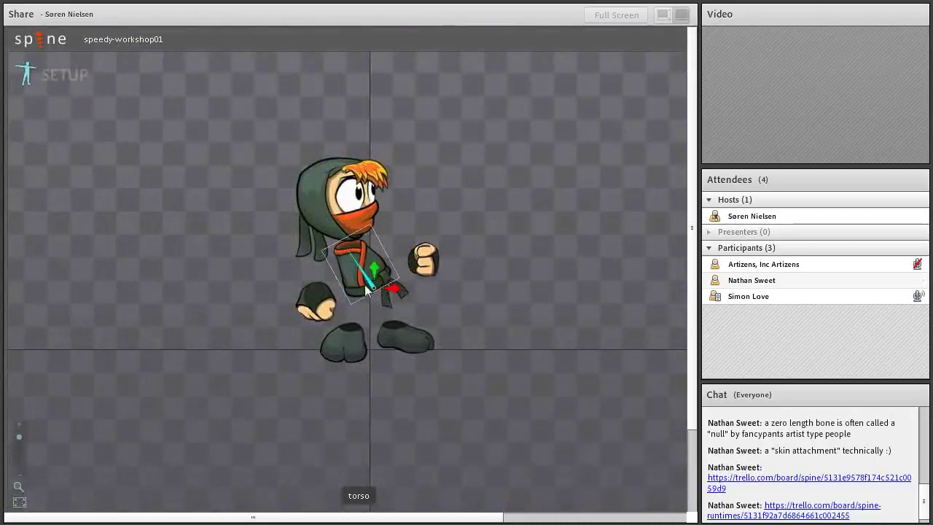
key("space")
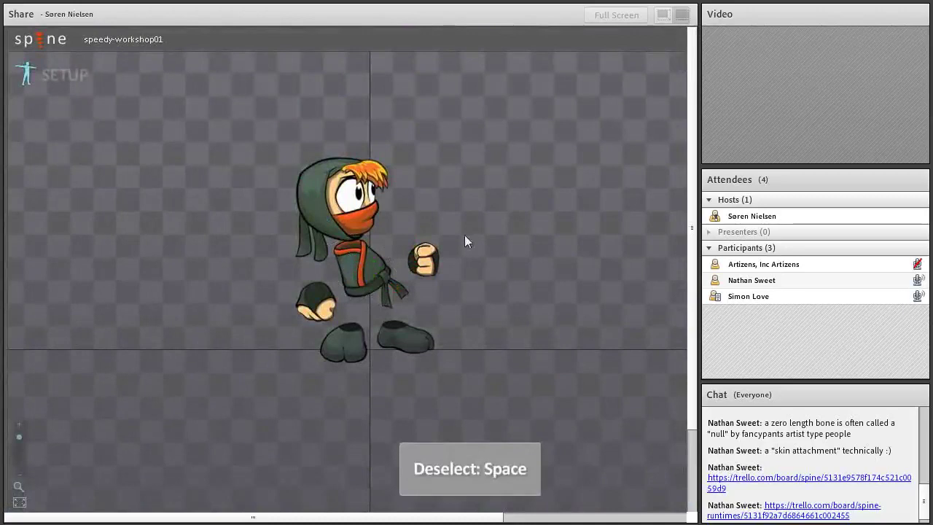
left_click_drag(338, 241, 331, 193)
key("ctrl+z")
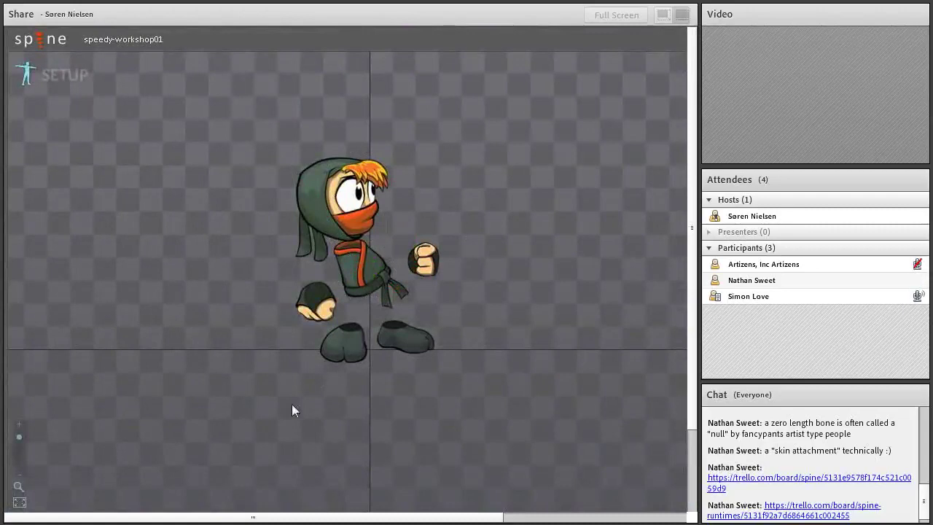
Rotate the torso further backward in Setup mode and deselect it
left_click(367, 285)
key("c")
left_click_drag(568, 219, 488, 206)
left_click_drag(495, 257, 468, 200)
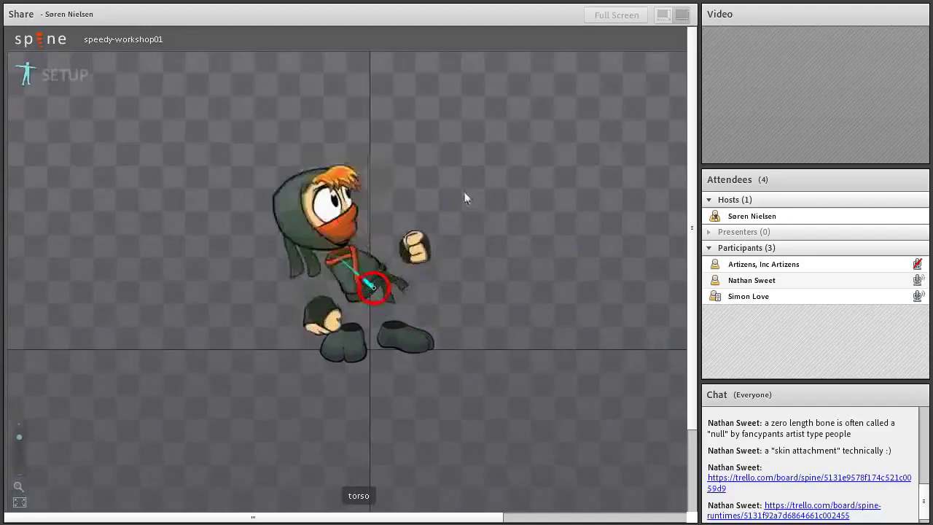
key("space")
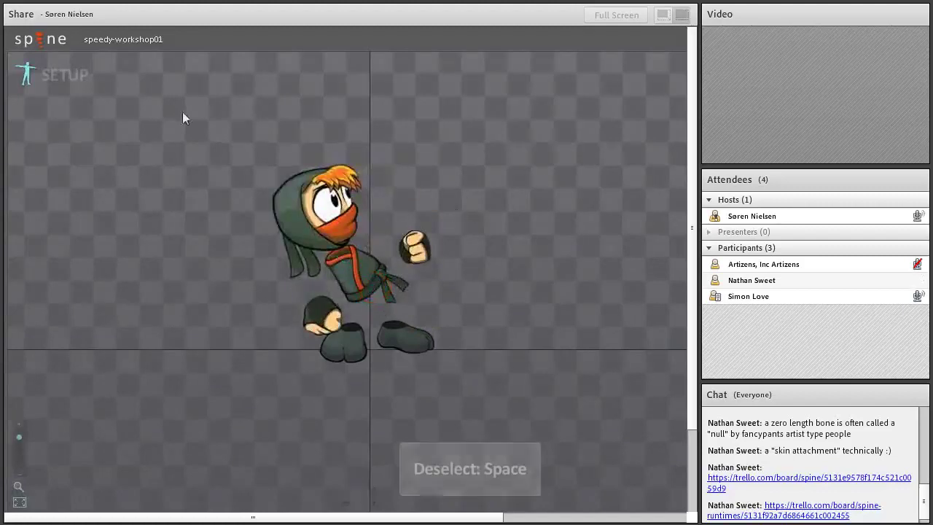
Create a new empty project, discarding the unsaved changes to the ninja
left_click(49, 41)
left_click(67, 62)
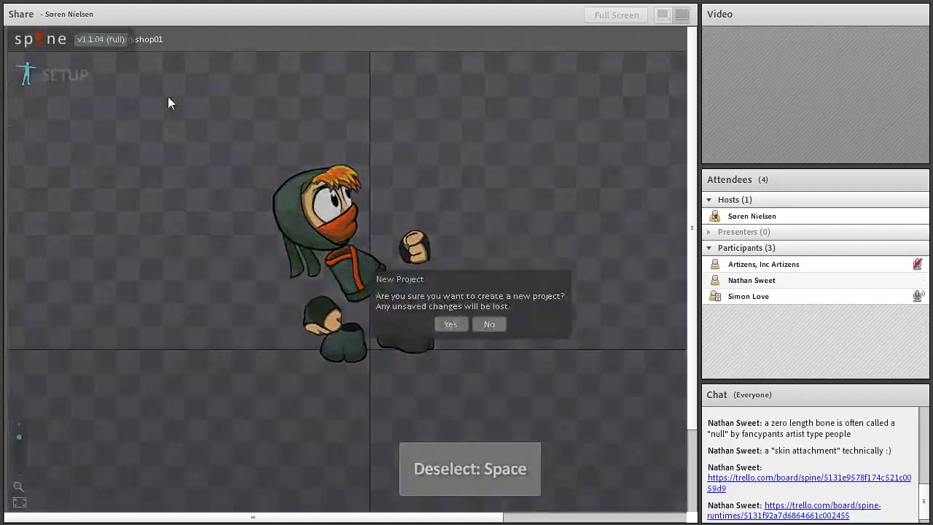
left_click(448, 323)
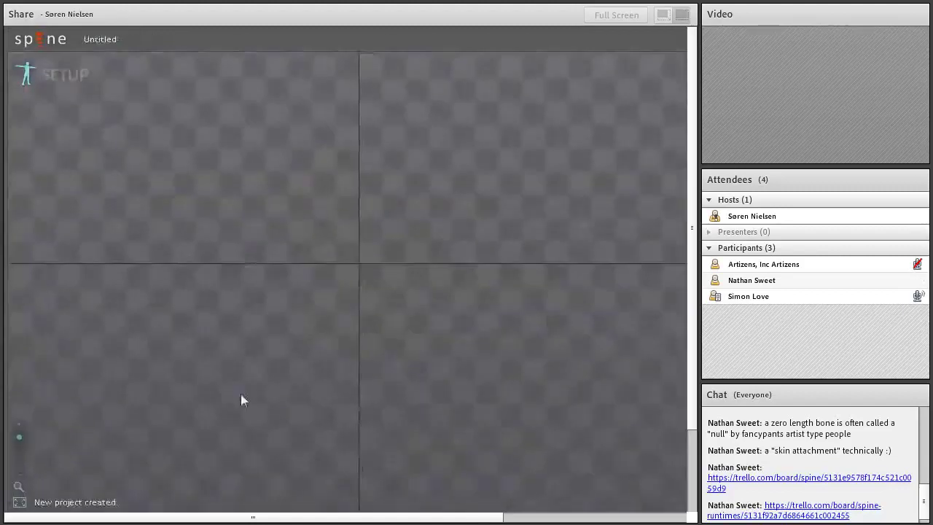
Draw a diagonal chain of three bones rising to the right from near the root, and select all three for rotation
left_click_drag(376, 153, 417, 112)
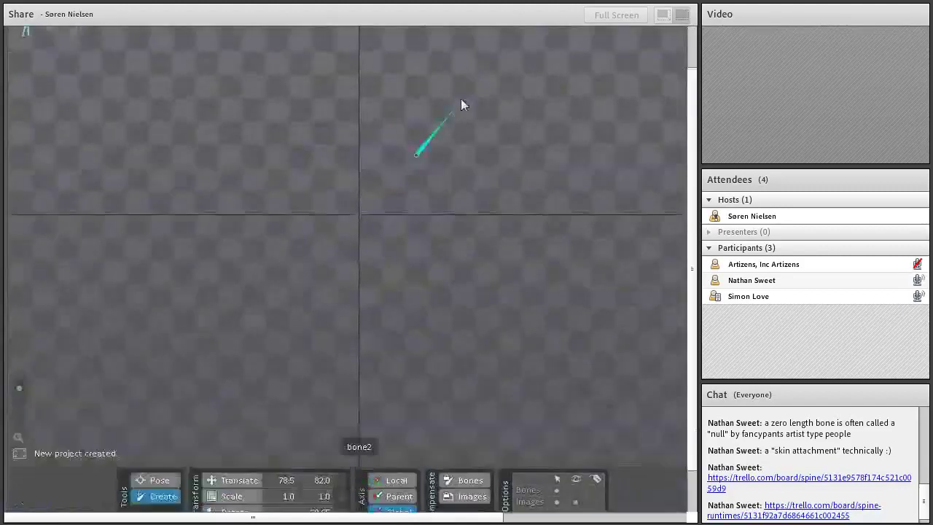
left_click_drag(466, 44, 485, 29)
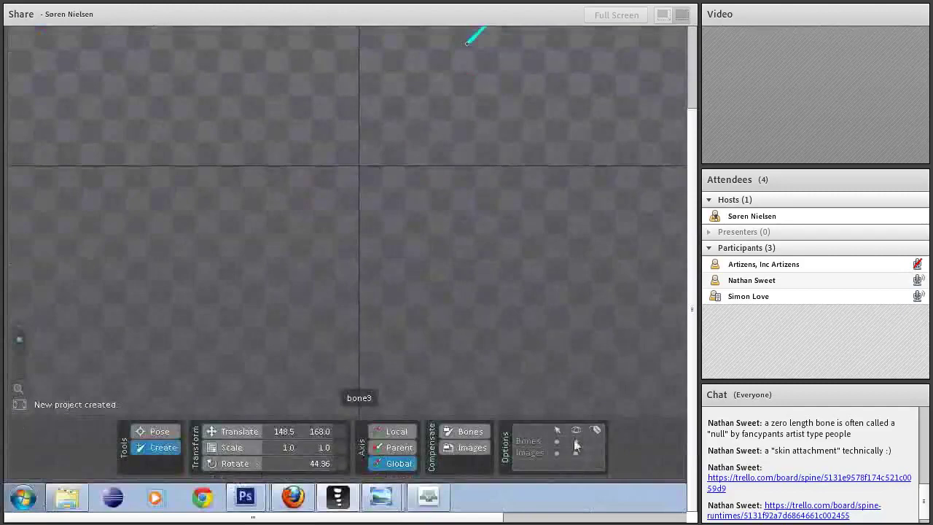
left_click_drag(376, 150, 452, 108)
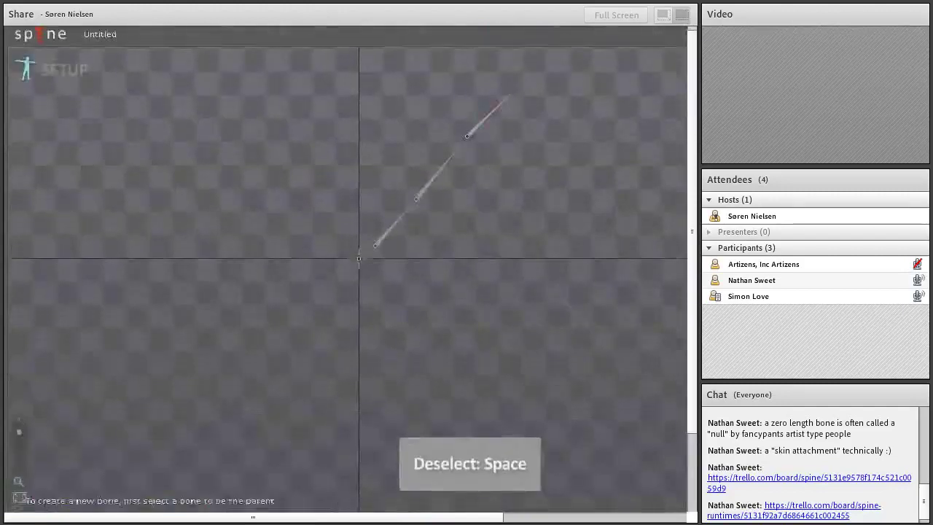
left_click(393, 130)
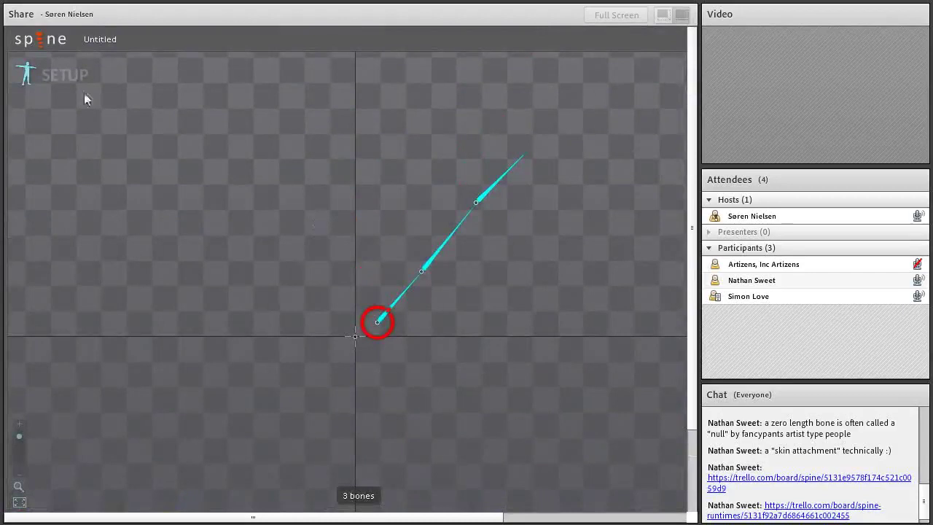
Rotate the three selected bones together in Animate mode and key their poses at frames 0 and 10
left_click(64, 77)
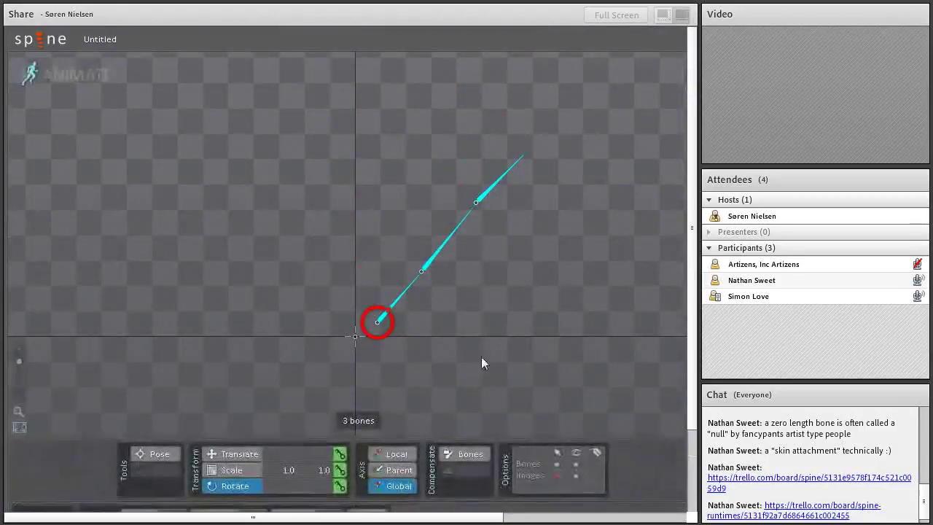
mouse_move(482, 358)
left_mouse_down()
mouse_move(474, 336)
mouse_move(469, 355)
mouse_move(492, 363)
left_mouse_up()
key("k")
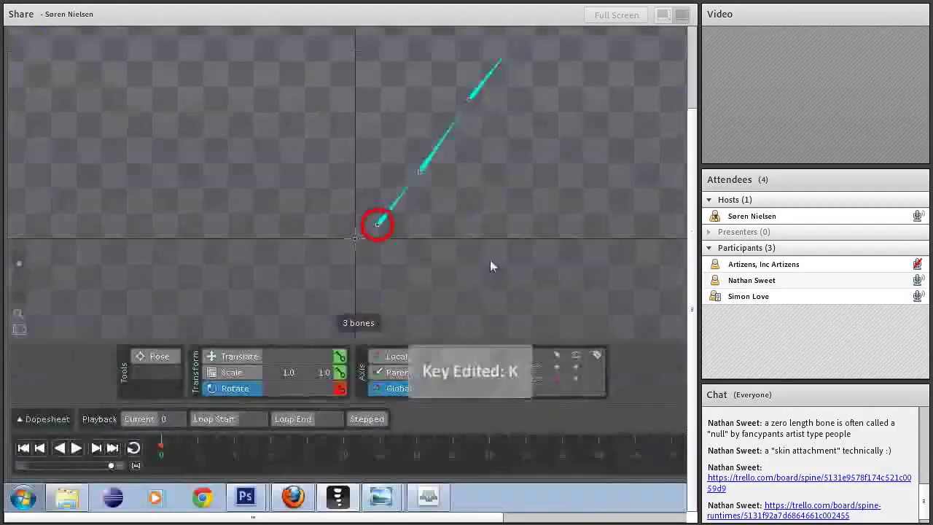
key("space")
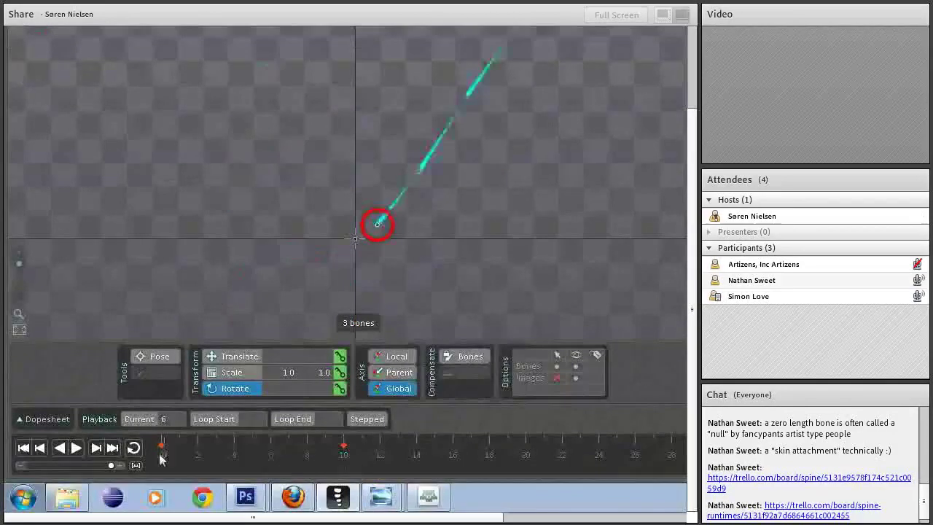
At frame 20, rotate the three bones with bone compensation enabled, key their translation and rotation, and return to frame 0
left_click_drag(336, 461, 525, 461)
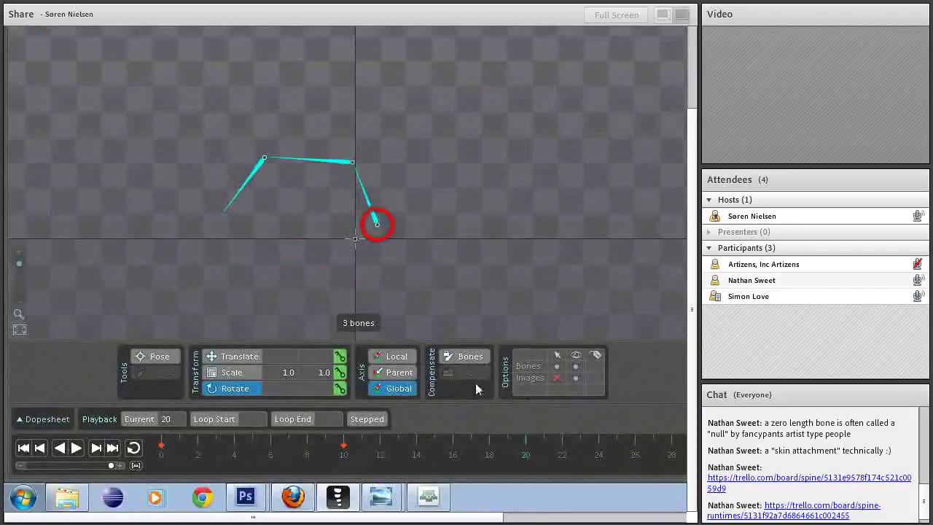
left_click_drag(474, 277, 430, 313)
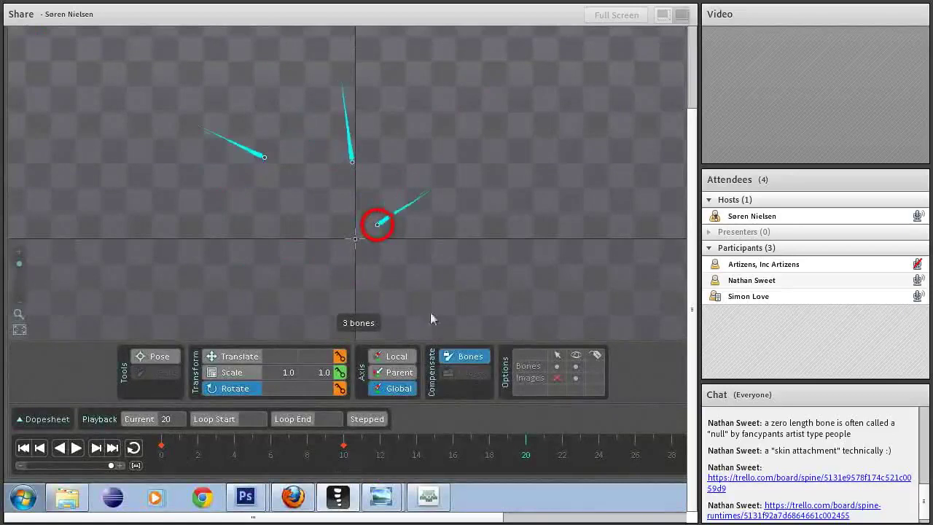
left_click(341, 359)
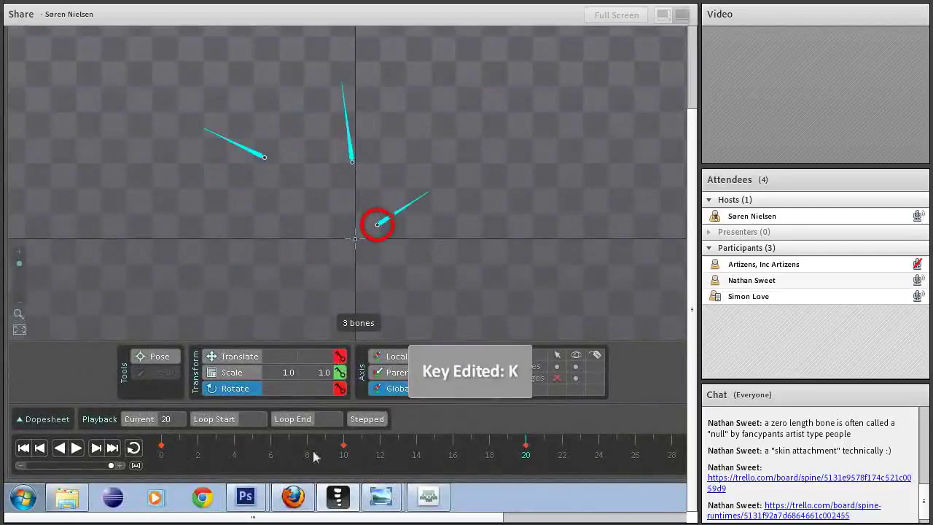
left_click(146, 464)
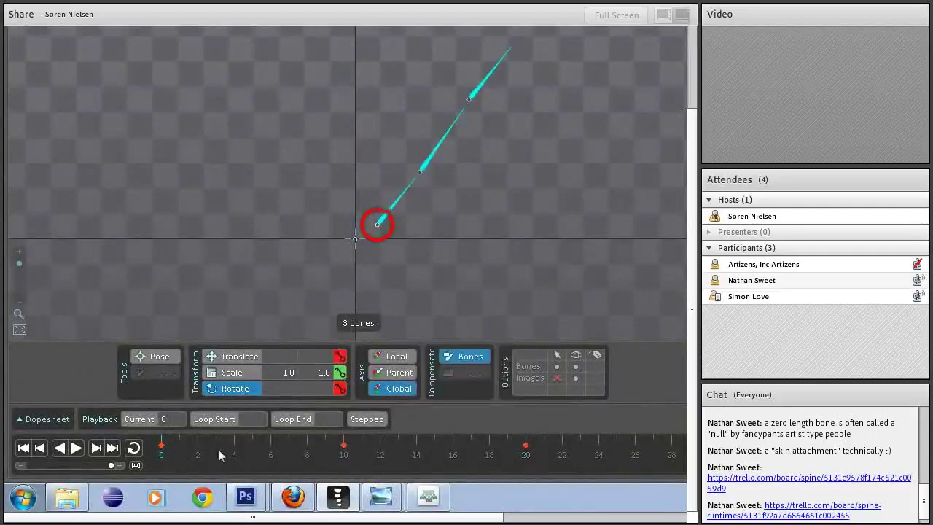
Scrub the timeline between frames 0 and 10 to review how the compensated bones separate, stopping at frame 1
left_click(167, 456)
left_click_drag(166, 456, 343, 456)
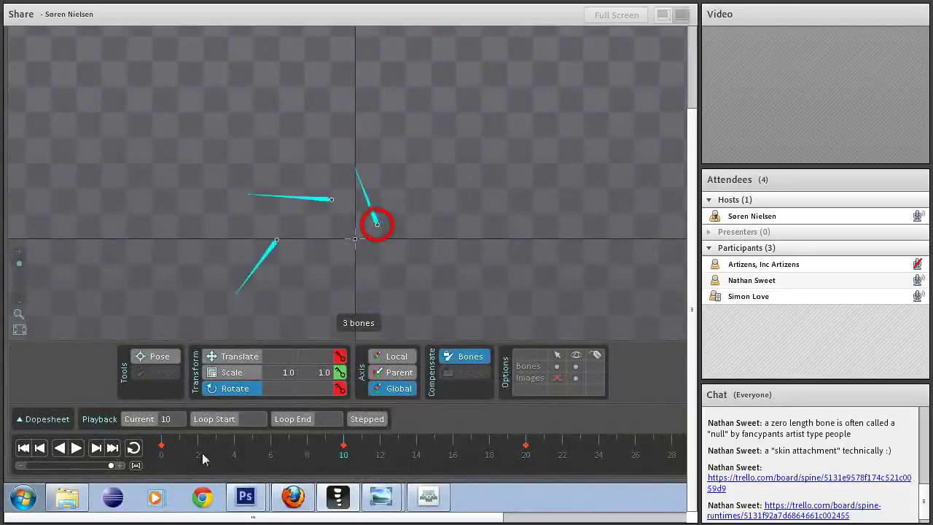
left_click(180, 455)
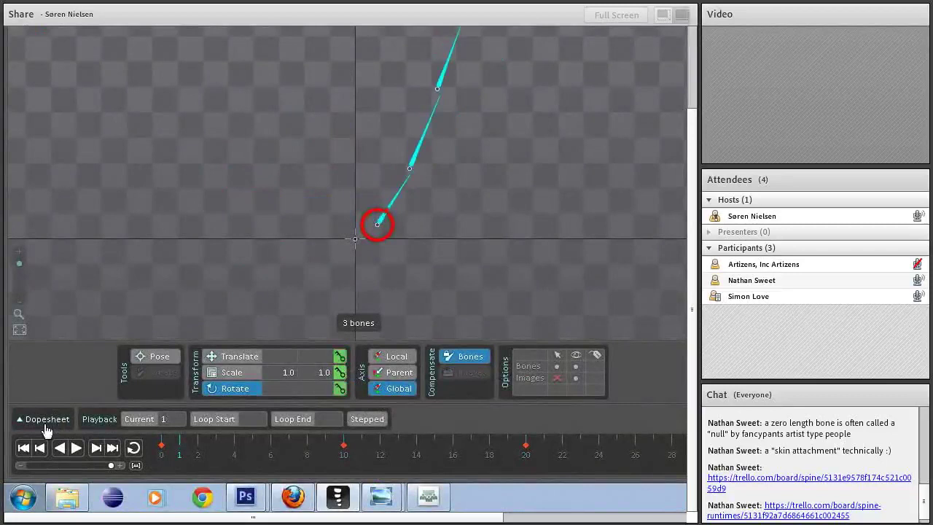
Show the Dopesheet and move the three bones' translation keys from frame 0 to frame 10
left_click(46, 420)
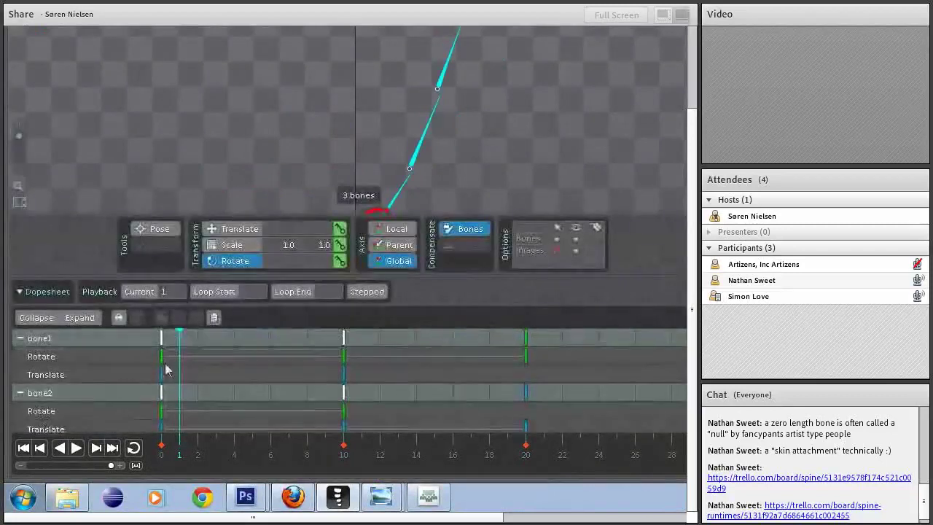
scroll(164, 370, "down", 2)
left_click(161, 373)
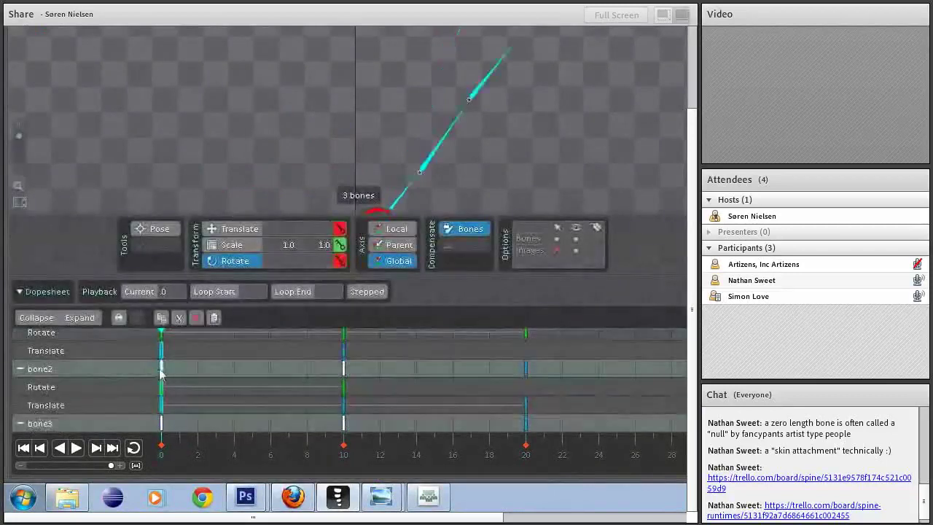
scroll(187, 375, "down", 2)
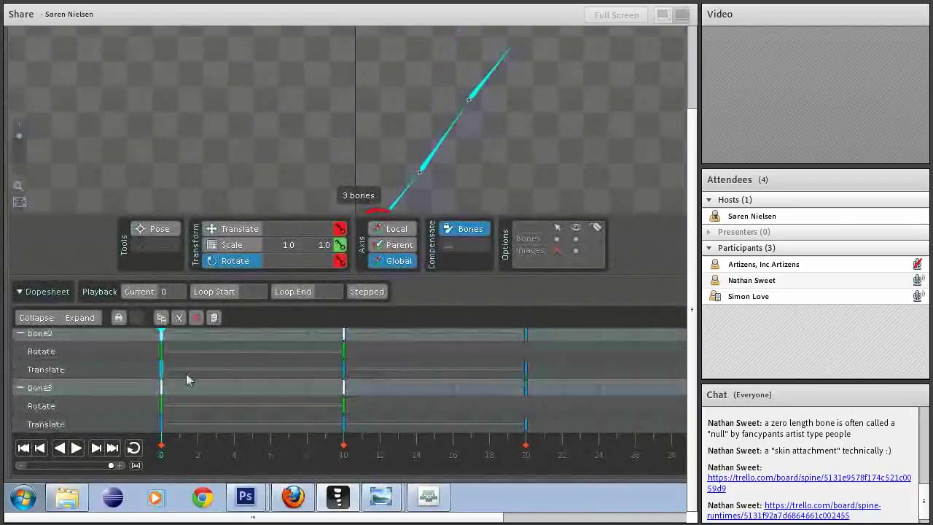
left_click_drag(167, 371, 344, 376)
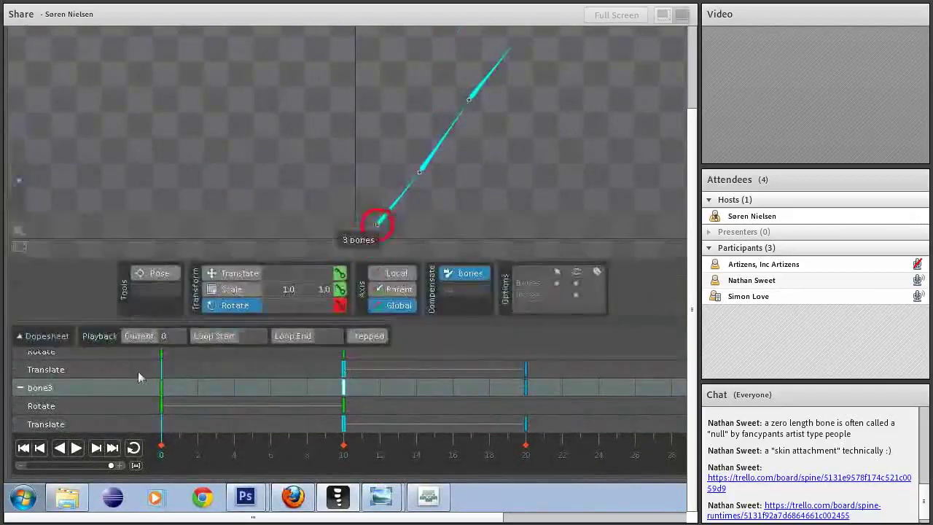
Hide the Dopesheet and scrub to frame 20 and back to frame 10 to review the bones' motion
left_click(318, 448)
left_click_drag(318, 448, 525, 452)
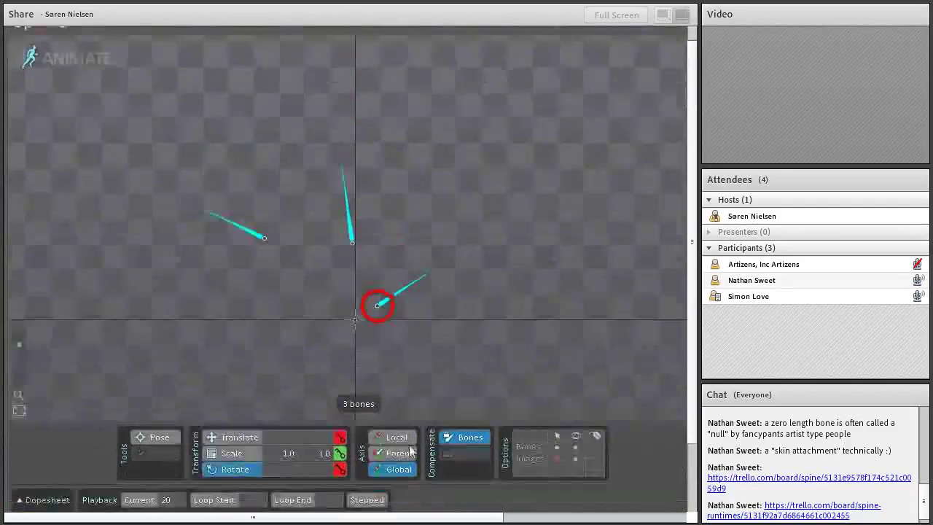
left_click_drag(495, 454, 343, 453)
left_click(350, 368)
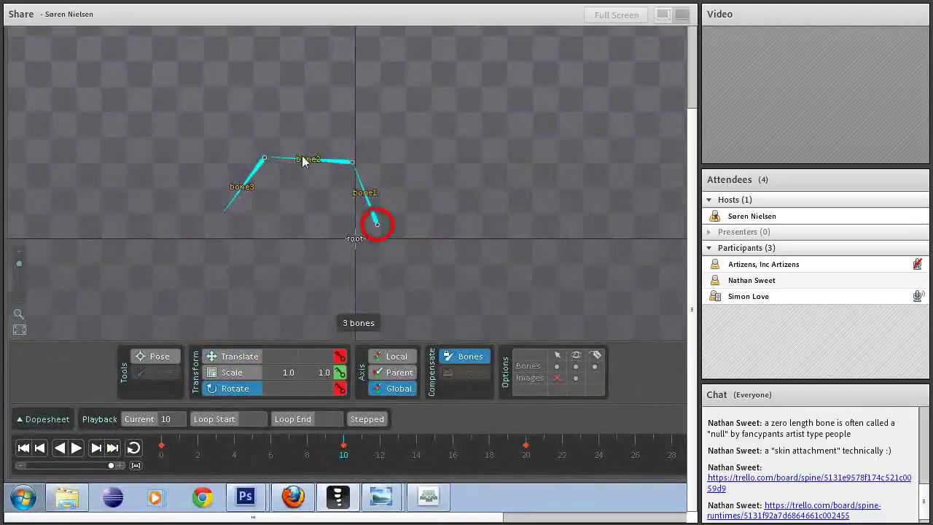
Deselect the three bones and select bone3, bone2 and bone1 in turn to inspect their transforms at frame 10
key("space")
left_click(264, 158)
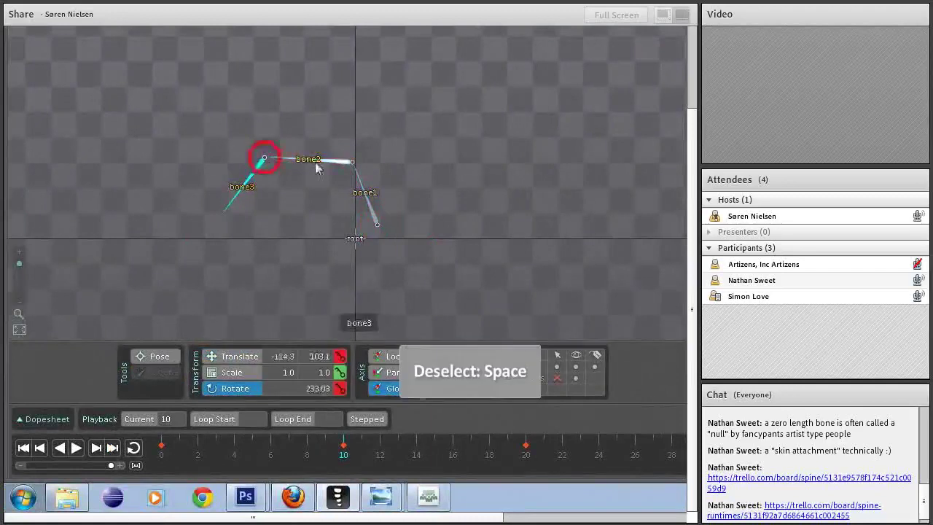
left_click(354, 161)
left_click(377, 224)
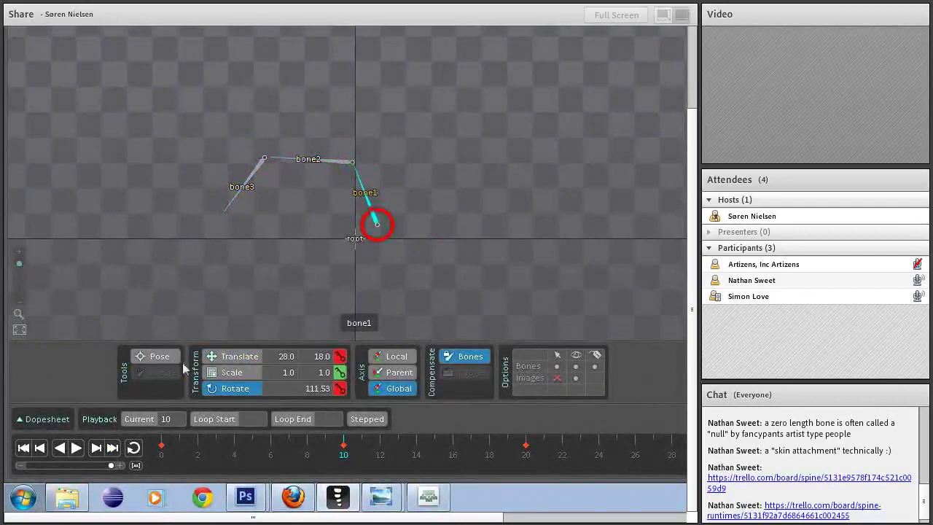
scroll(332, 186, "up", 1)
scroll(348, 202, "up", 1)
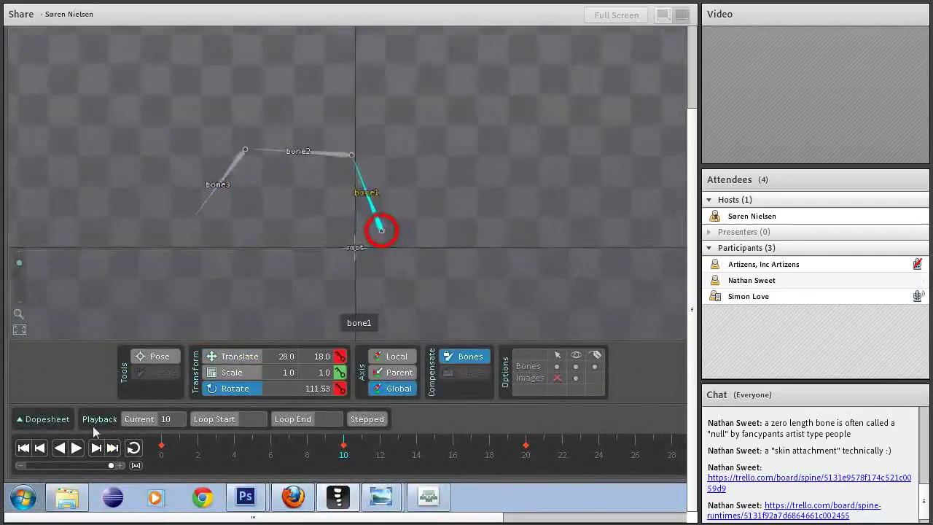
In Setup mode, create a curved chain of ten short bones arching up and left from the base of bone1, and deselect them
left_click(141, 374)
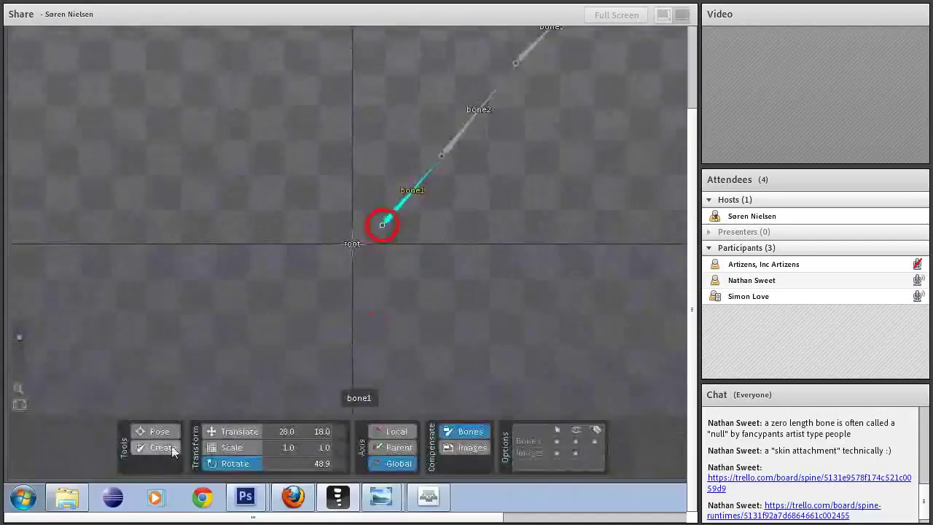
key("n")
left_click_drag(383, 223, 339, 177)
mouse_move(338, 178)
left_mouse_down()
mouse_move(301, 155)
mouse_move(259, 157)
mouse_move(238, 177)
left_mouse_up()
left_click(286, 160)
left_click(258, 157)
left_click(237, 178)
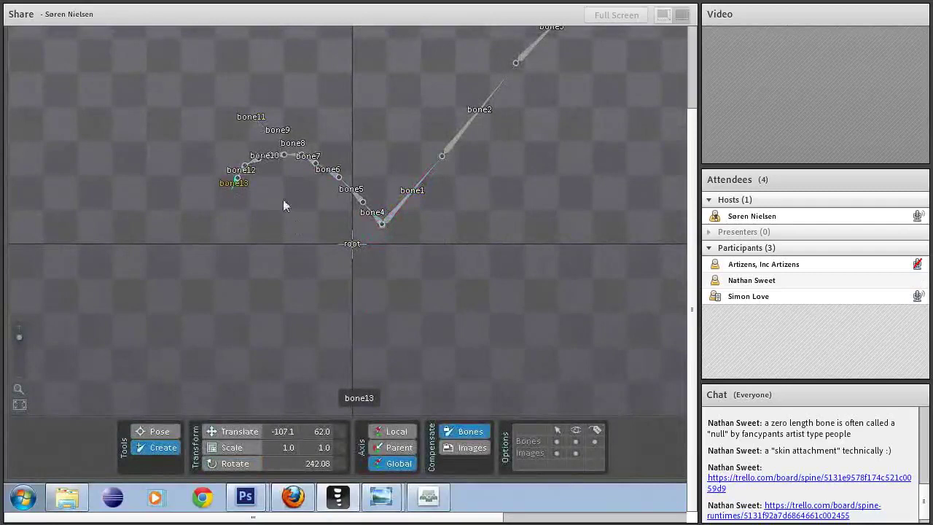
key("space")
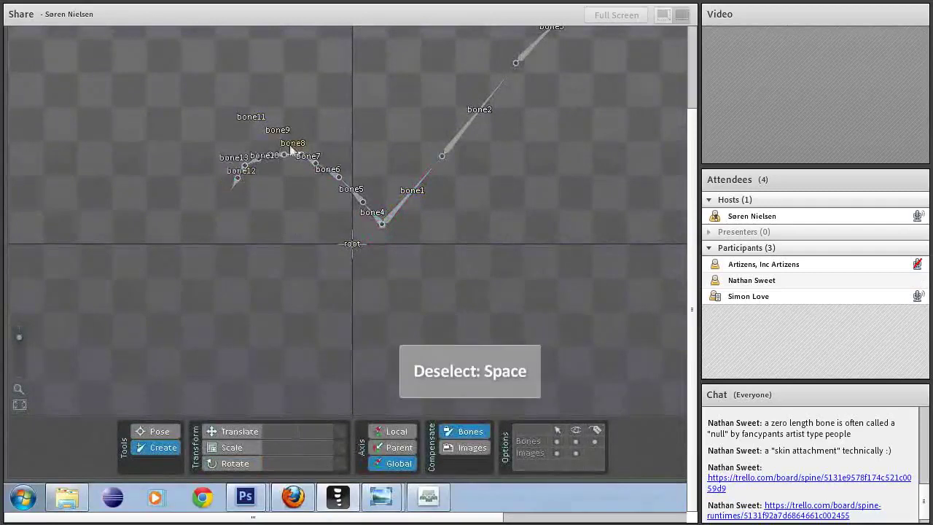
With the Rotate tool active, select bone9 and bone6 in the crowded chain by their name labels, and clear the selection
scroll(290, 149, "up", 5)
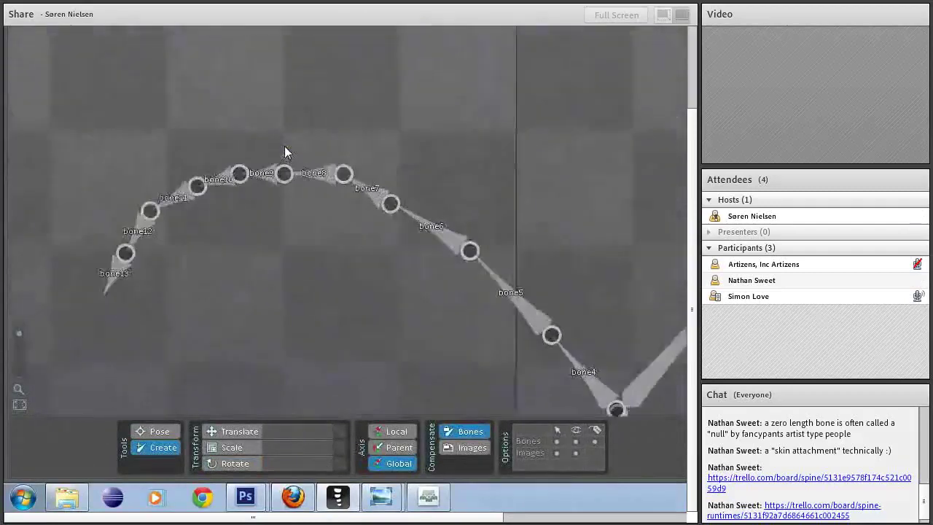
scroll(286, 150, "down", 2)
scroll(437, 187, "down", 6)
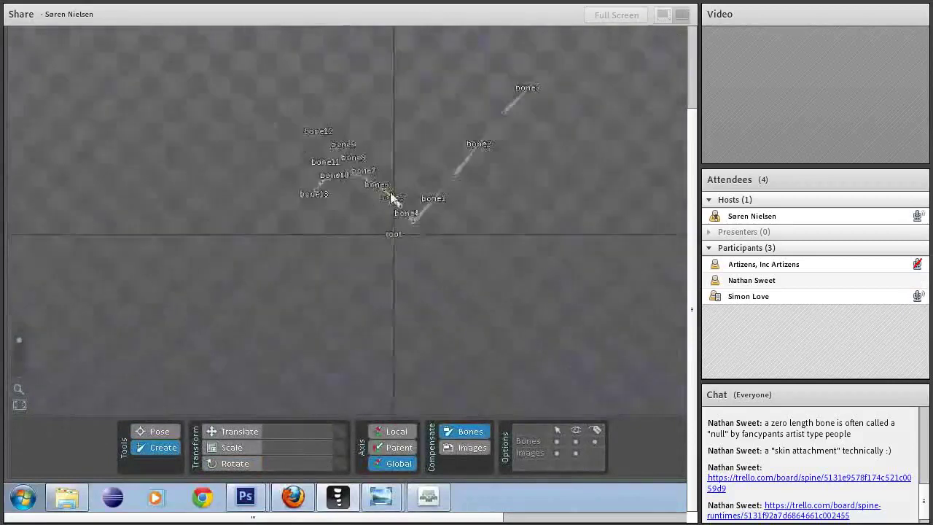
scroll(340, 146, "down", 1)
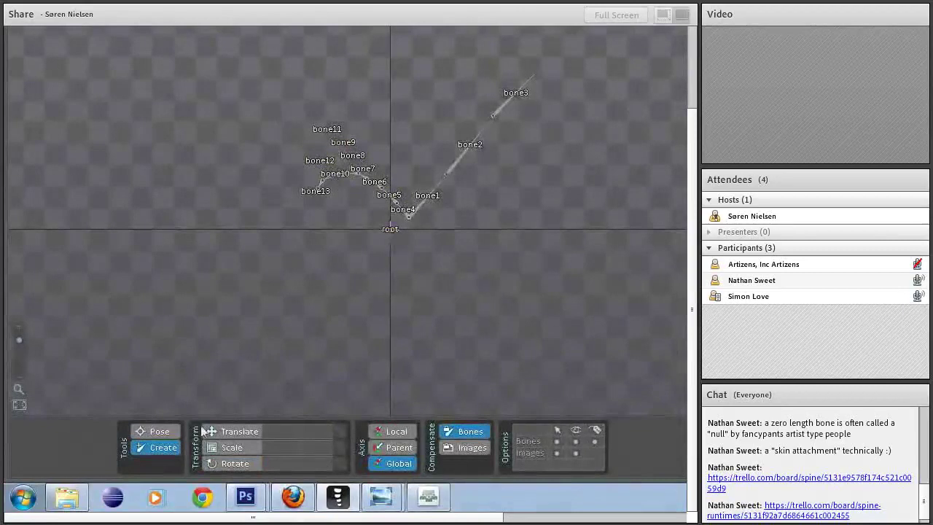
left_click(231, 464)
left_click_drag(341, 143, 349, 148)
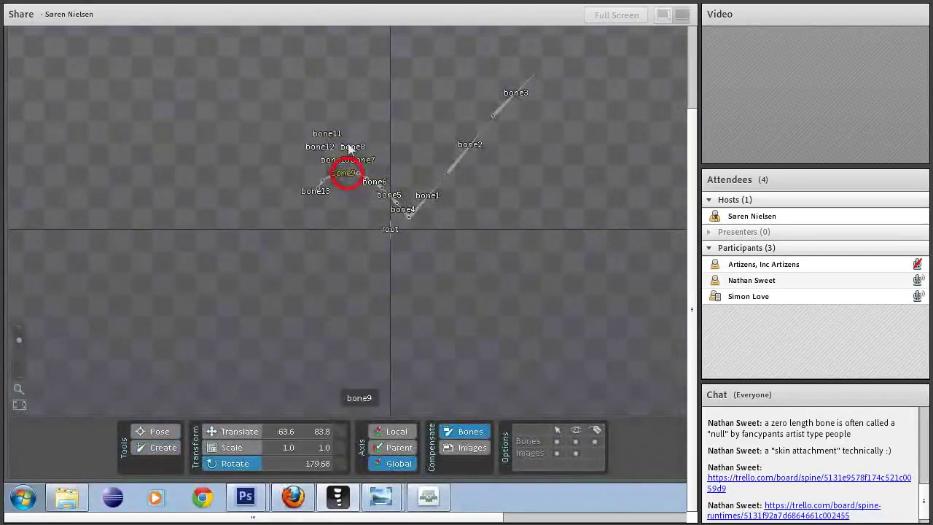
left_click_drag(377, 187, 323, 168)
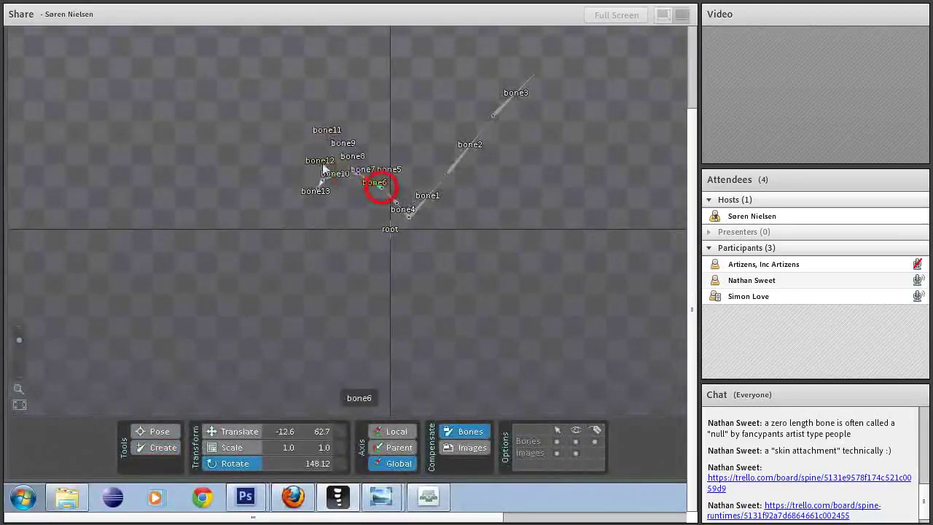
key("space")
scroll(425, 218, "up", 3)
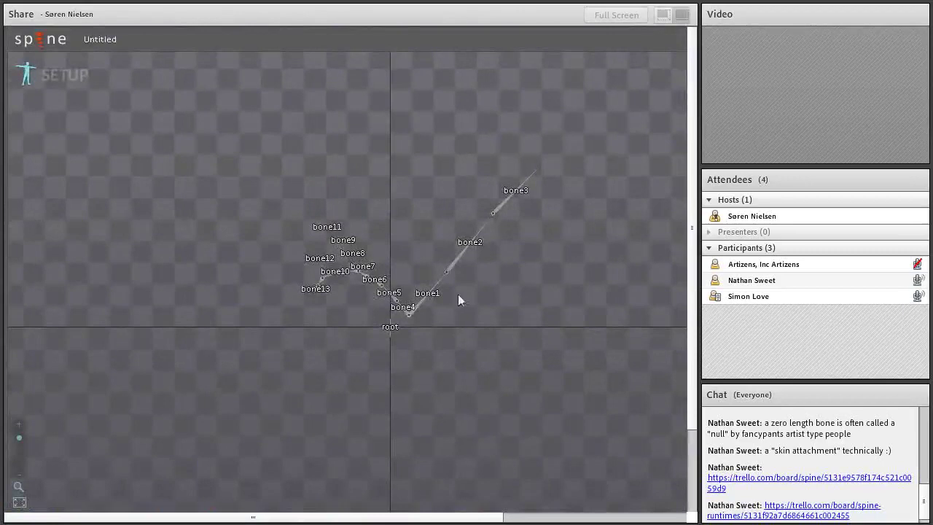
Repeatedly select bone2 and try clearing the selection from the empty canvas, ending with nothing selected
left_click(449, 269)
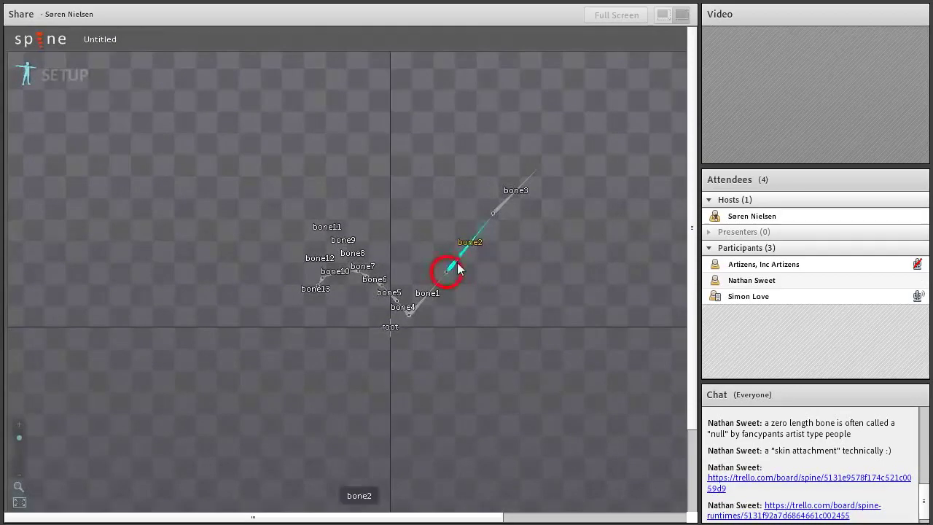
left_click(507, 308)
left_click(450, 267)
left_click(601, 321)
left_click(447, 267)
left_click(526, 304)
left_click(448, 270)
key("space")
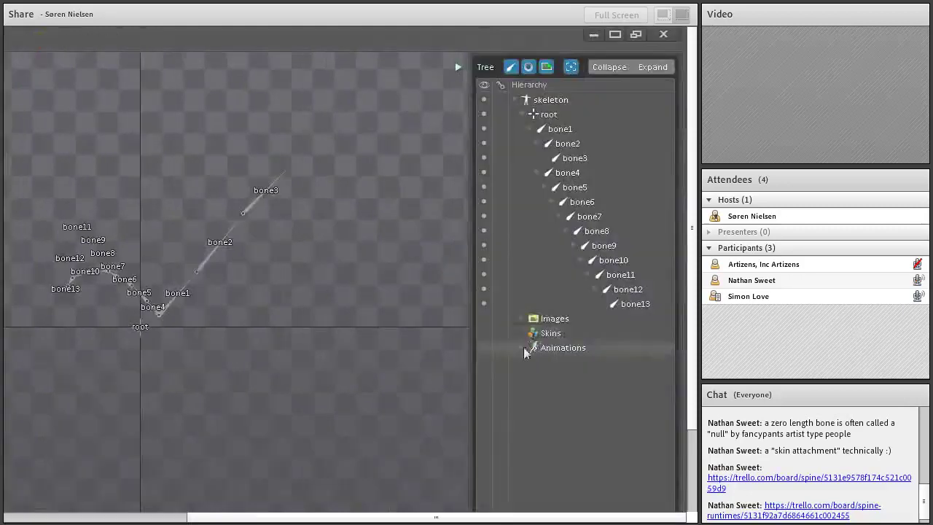
Look inside the tree's Animations node, collapse the root bone, and locate the selected bone2 in the hierarchy
left_click(523, 348)
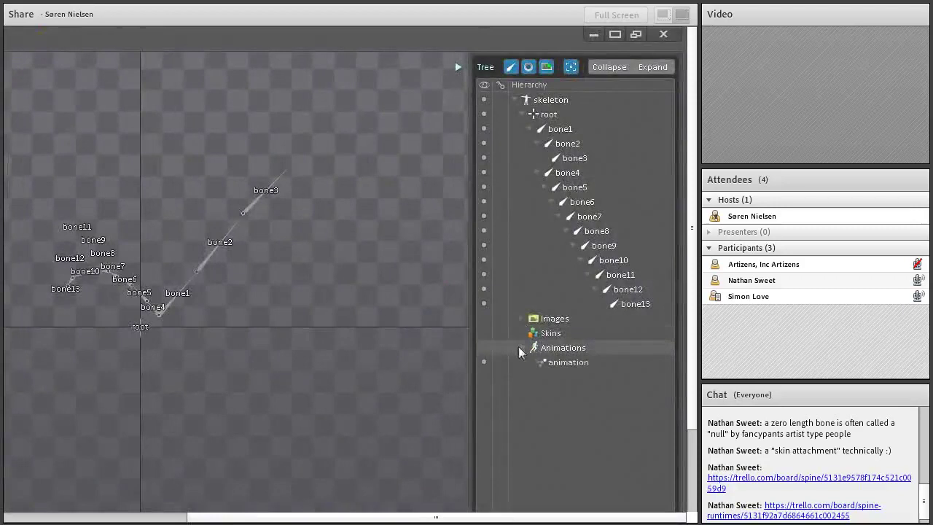
left_click(522, 349)
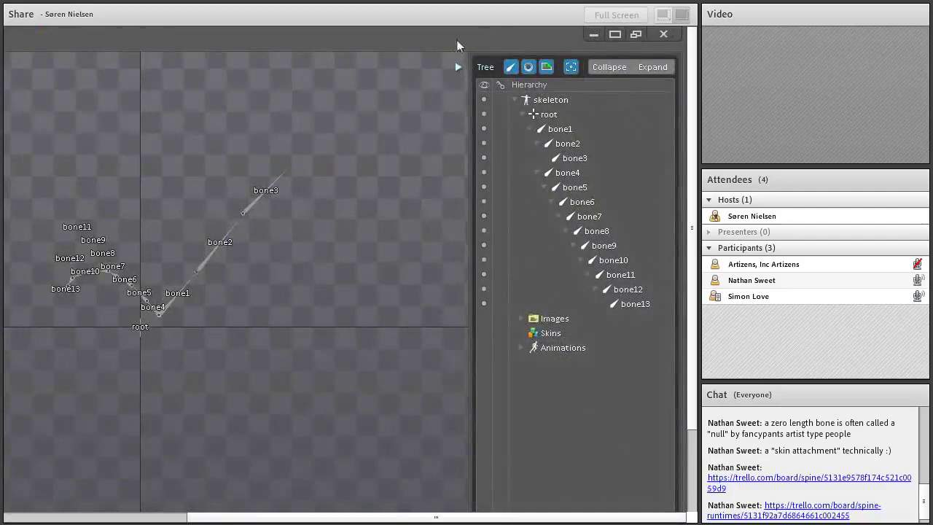
mouse_move(245, 497)
left_click(522, 114)
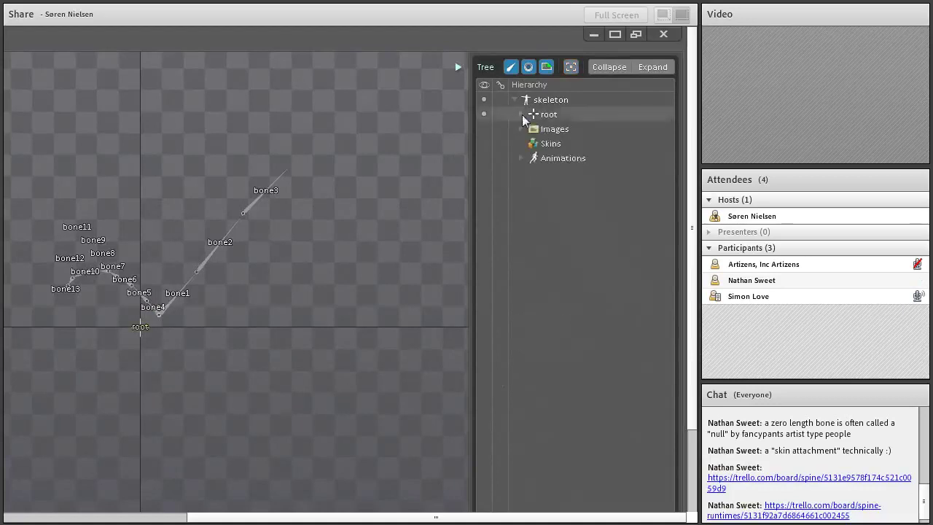
left_click(203, 269)
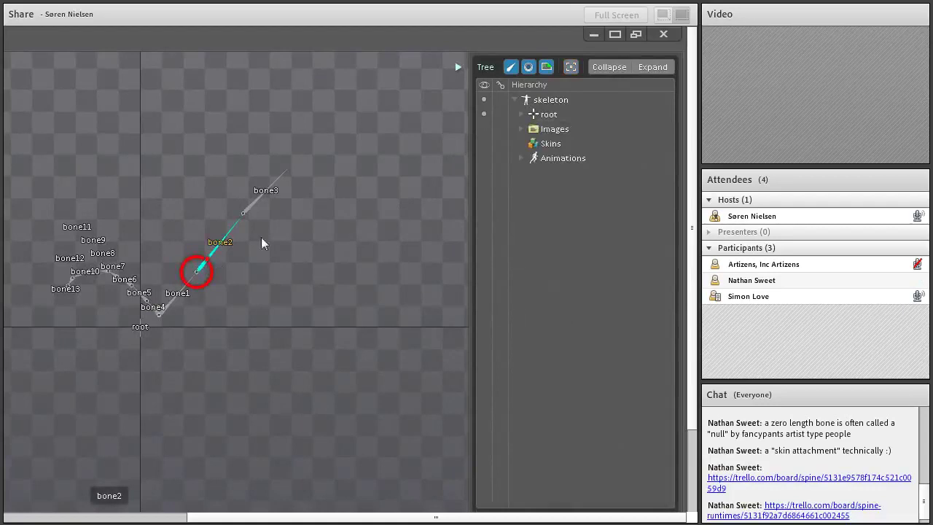
left_click(572, 69)
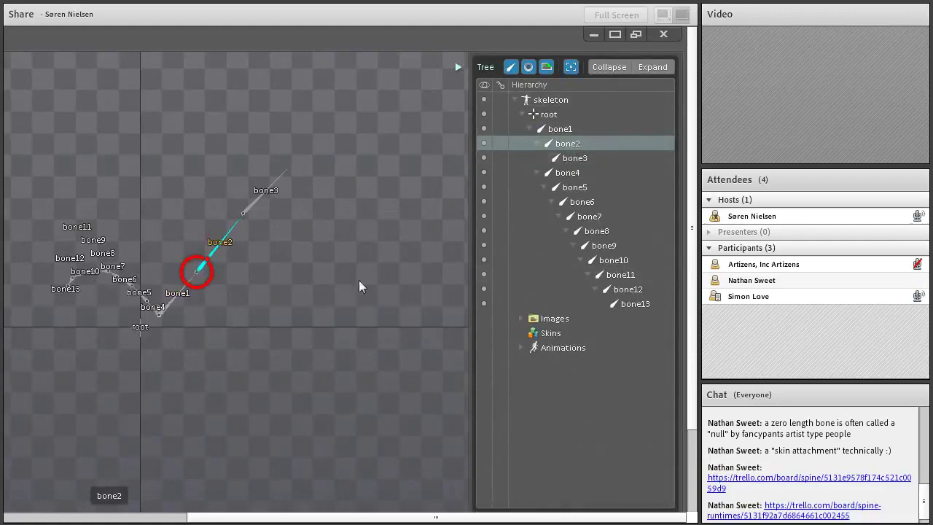
Collapse the root bone again, select bone11 on the canvas, reveal it in the tree, and clear the selection
left_click(523, 114)
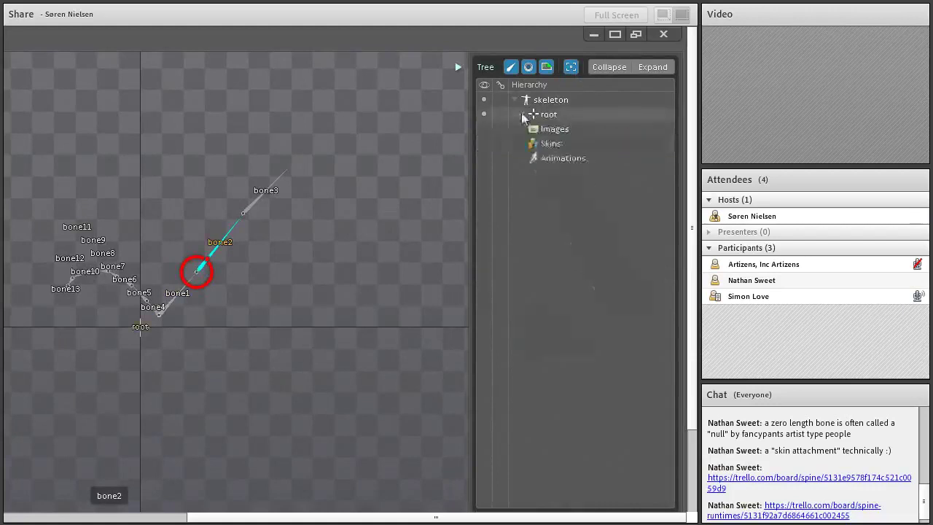
key("space")
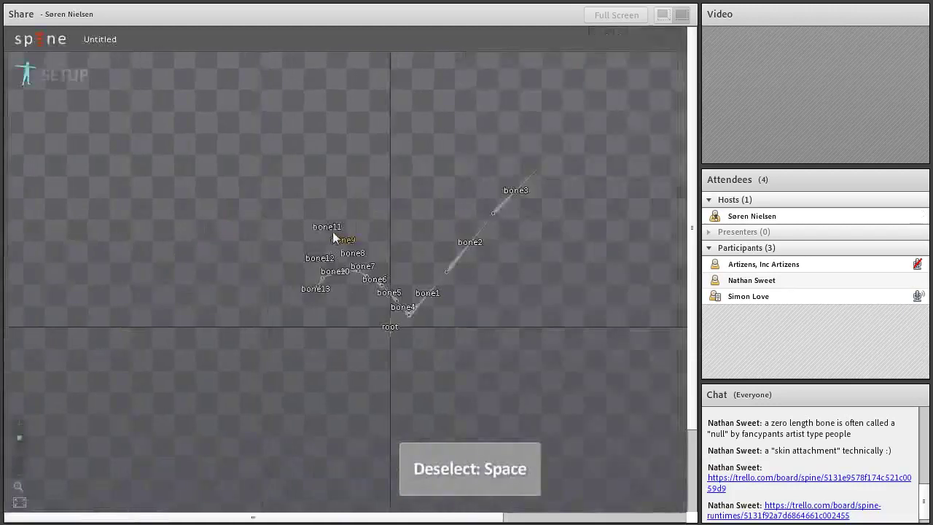
left_click(271, 274)
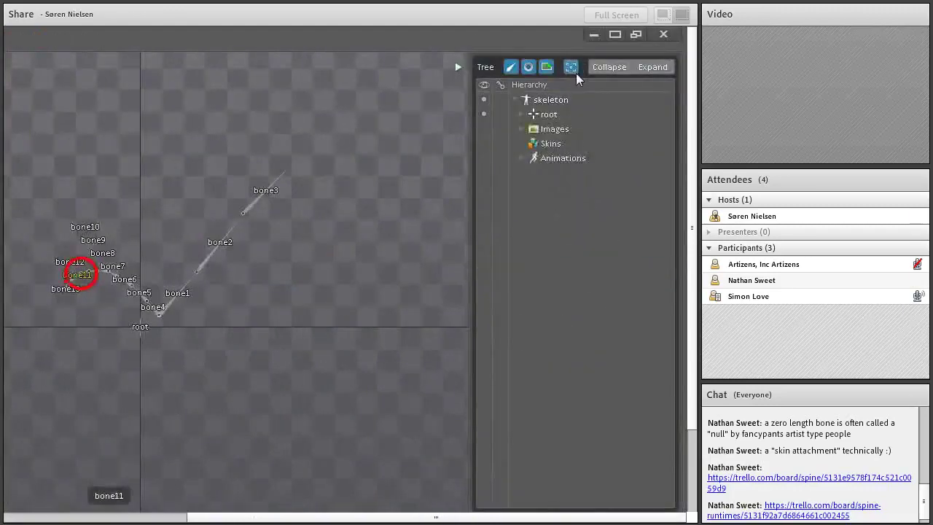
left_click(571, 66)
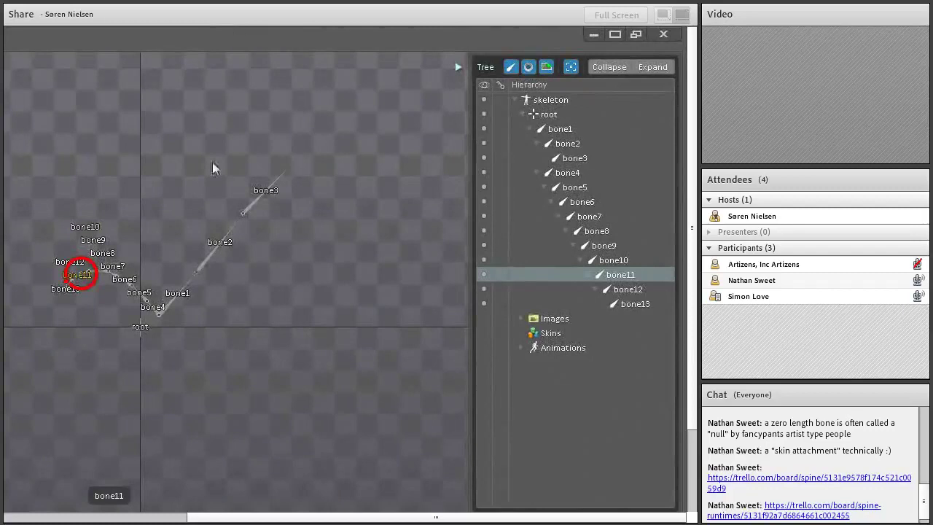
key("space")
scroll(186, 230, "up", 3)
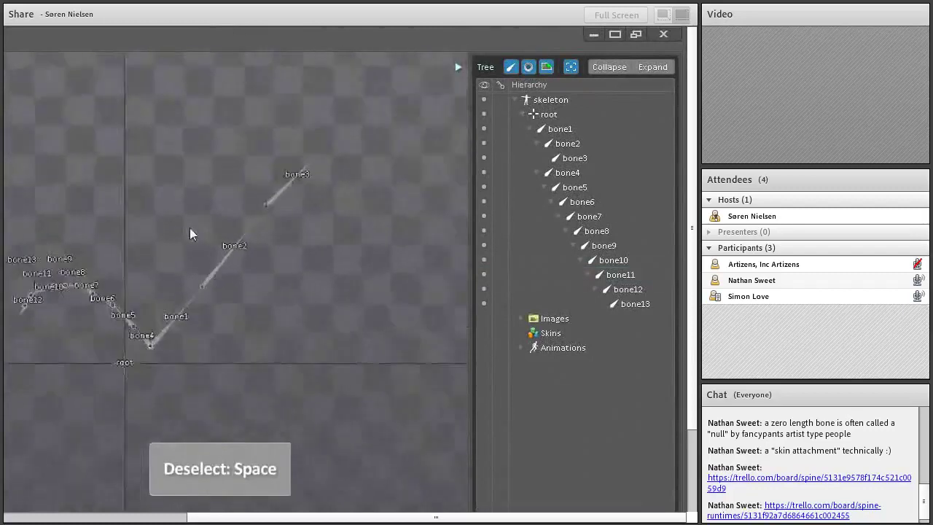
scroll(190, 228, "up", 5)
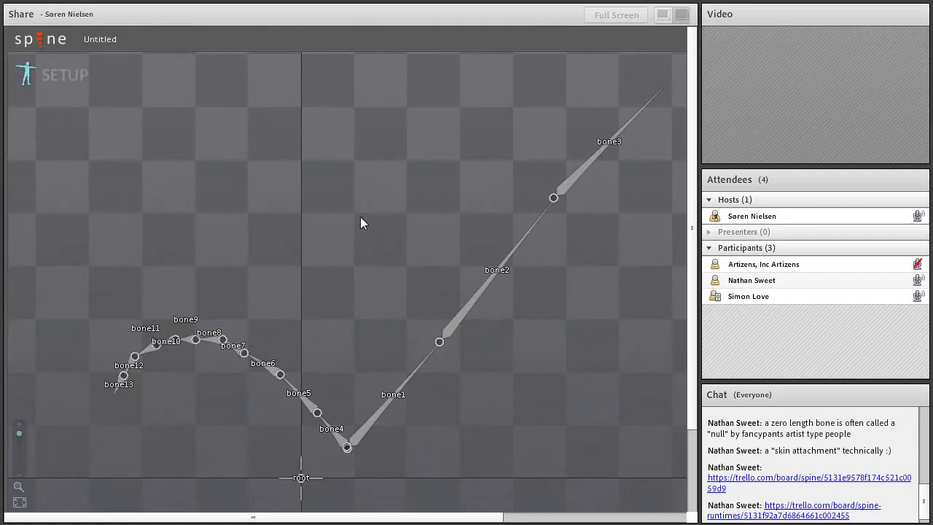
Open the powerup example project from the powerup folder in Spine's examples
left_click(40, 40)
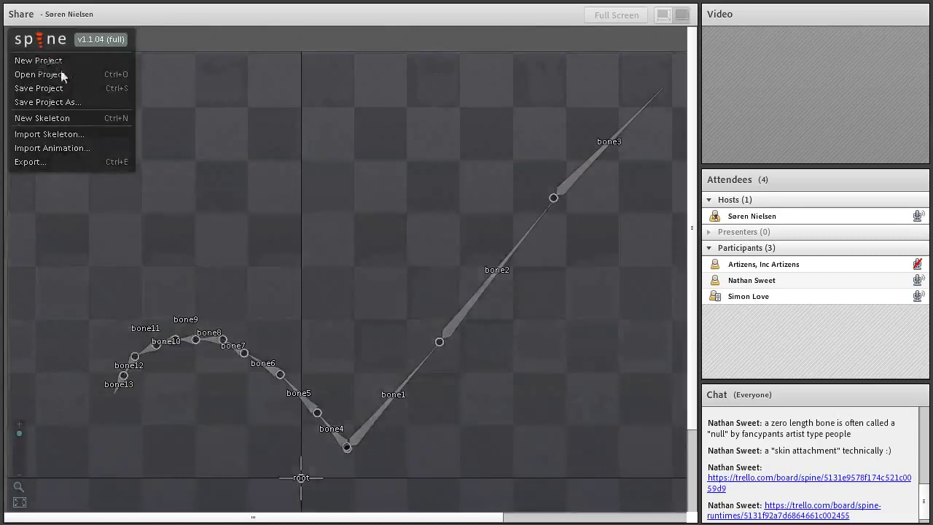
left_click(40, 74)
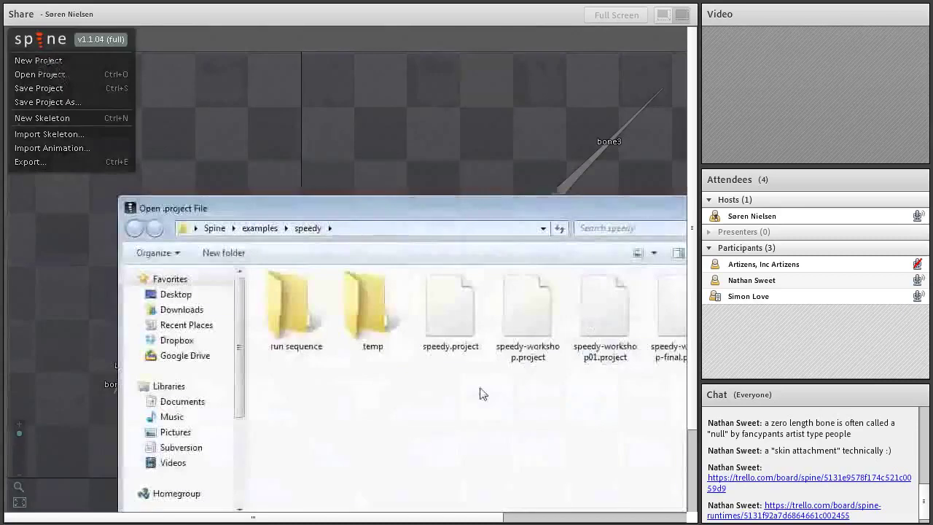
key("alt+Up")
left_click(302, 329)
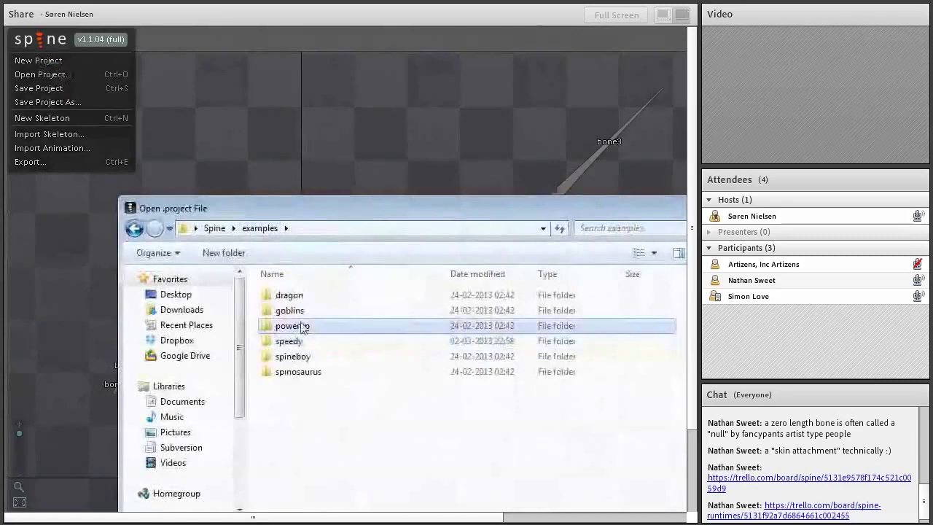
double_click(303, 328)
left_click(325, 300)
left_click(598, 453)
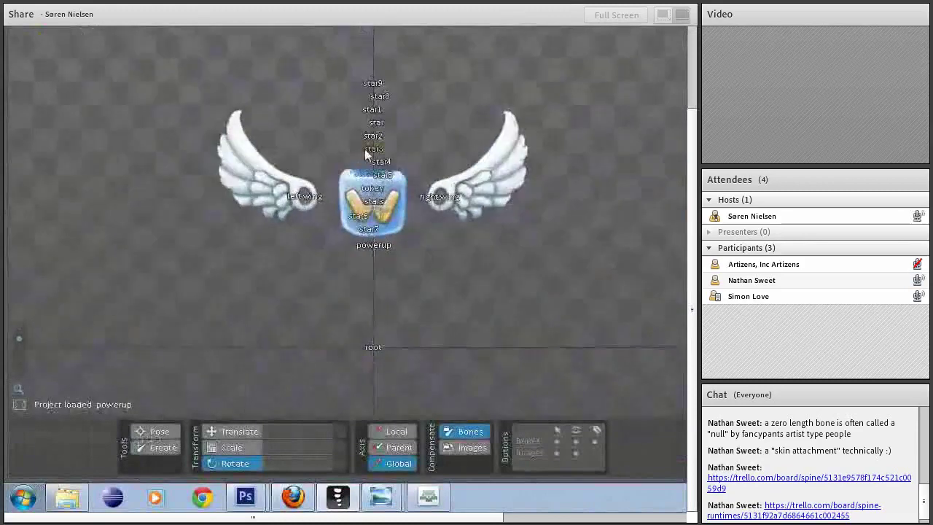
Set the options to hide bones and make images unselectable, and switch the powerup project to Animate mode
left_click(557, 442)
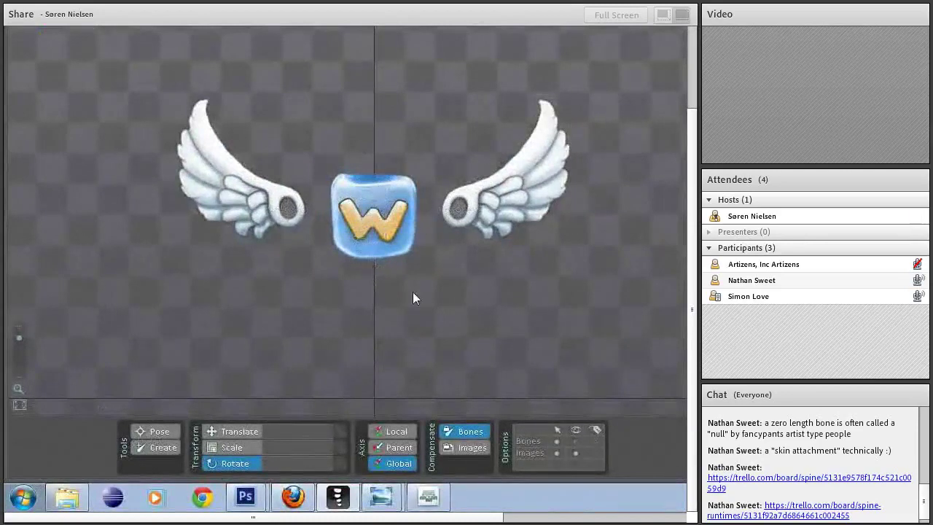
left_click(556, 453)
left_click(89, 80)
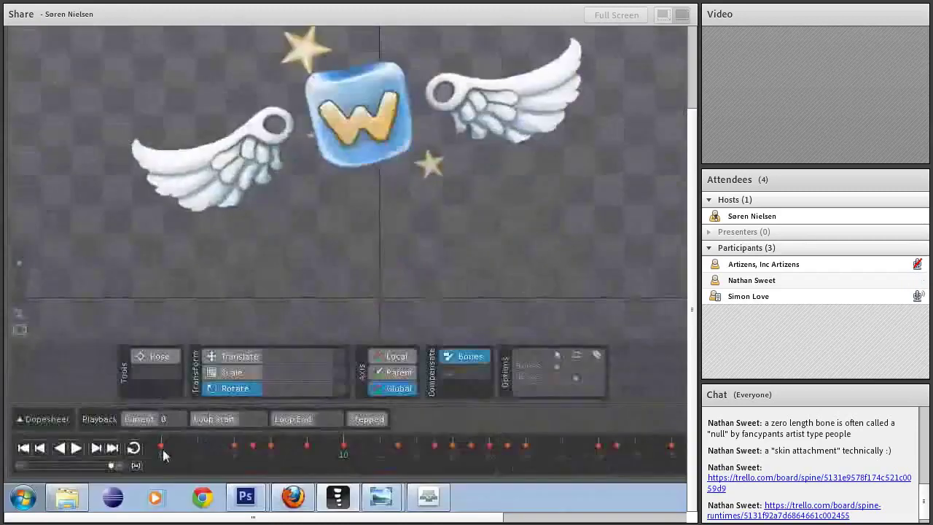
Scrub back and forth through the powerup animation's first frames to examine how the wings, token and stars move
left_click_drag(164, 446, 420, 452)
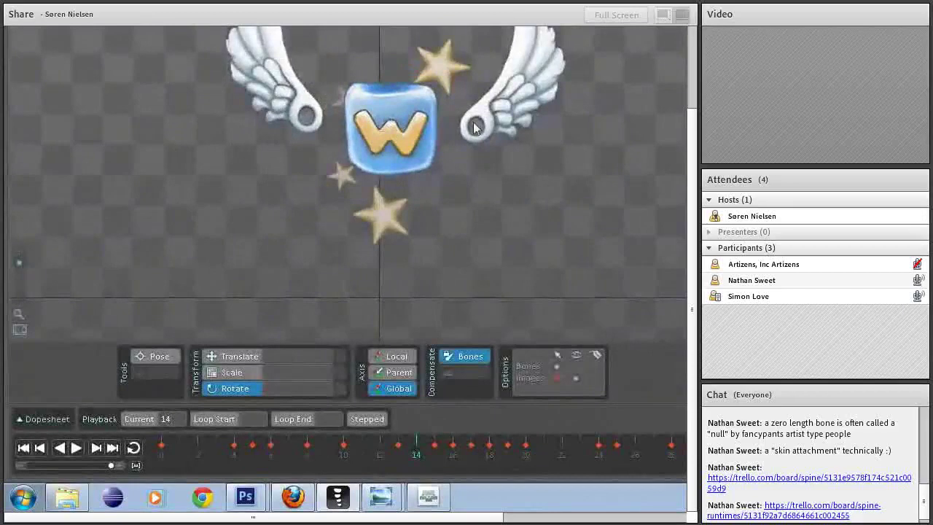
scroll(347, 270, "up", 3)
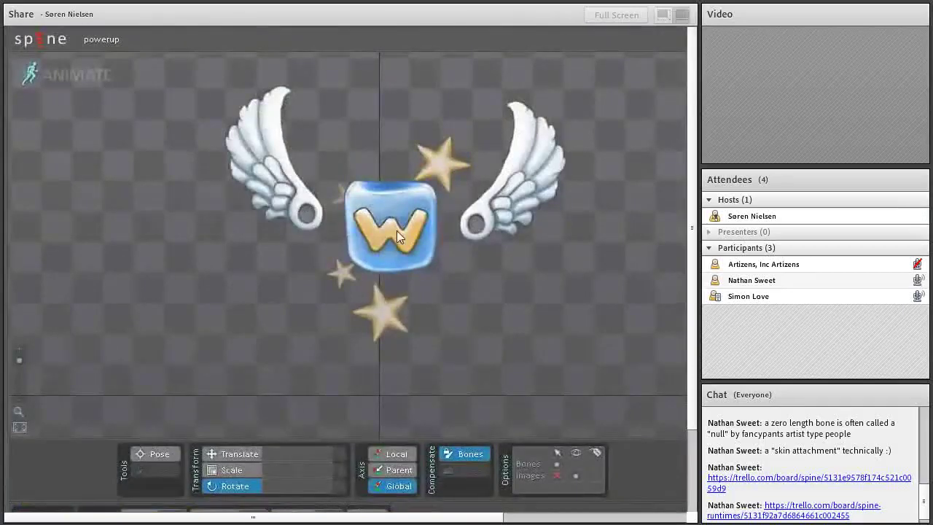
scroll(346, 270, "down", 3)
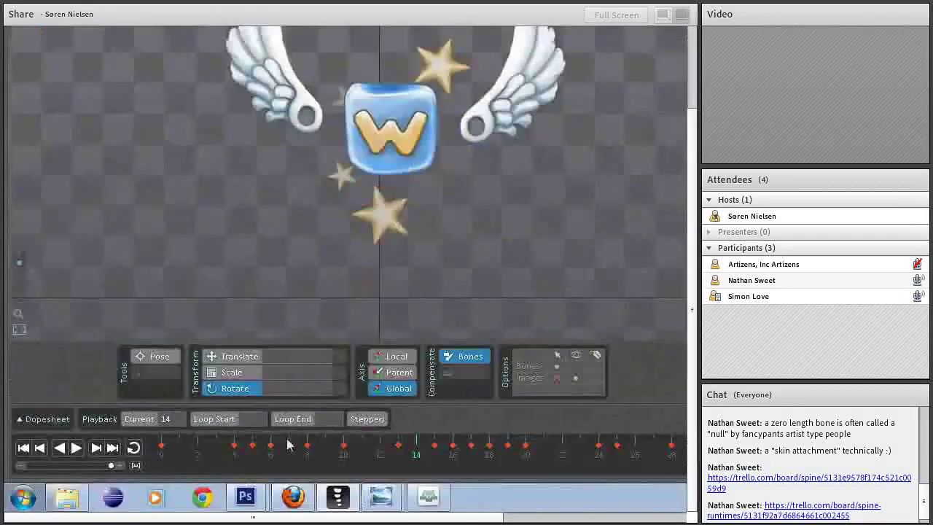
left_click_drag(372, 456, 269, 456)
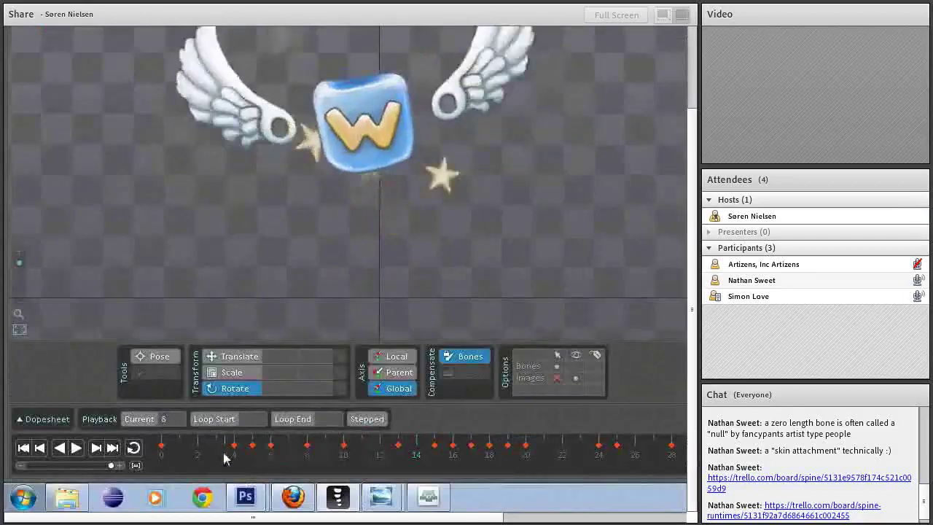
left_click(306, 454)
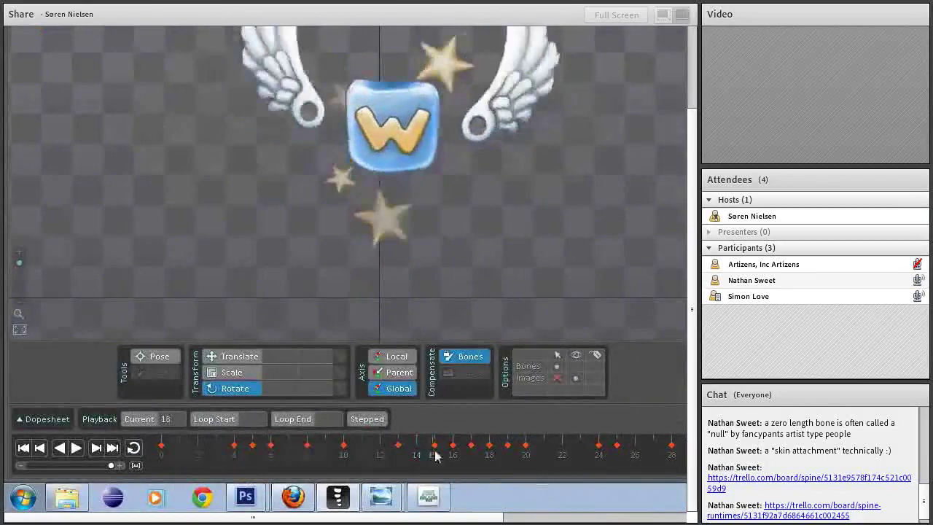
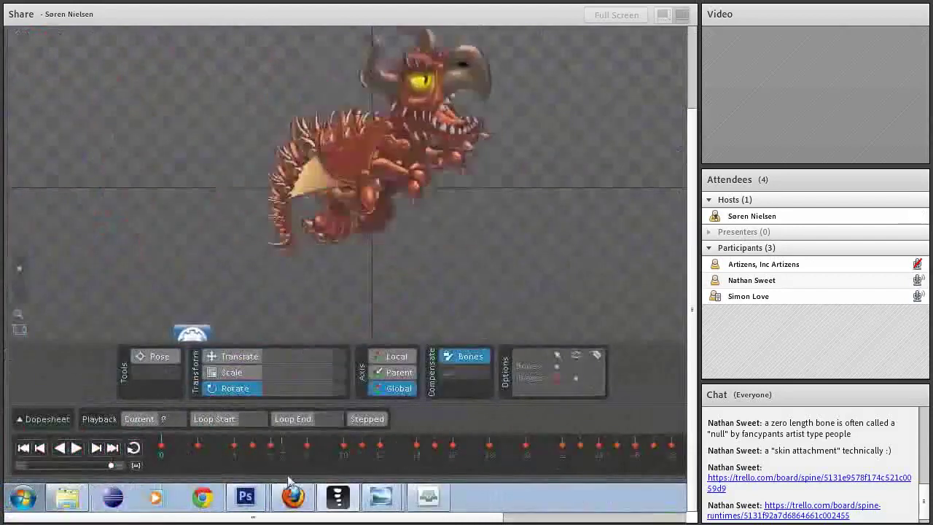
Scrub through the dragon's animation and play it with repeat on, looping between frames 0 and 20
mouse_move(350, 481)
left_mouse_down()
mouse_move(564, 468)
mouse_move(185, 468)
mouse_move(561, 474)
mouse_move(362, 472)
left_mouse_up()
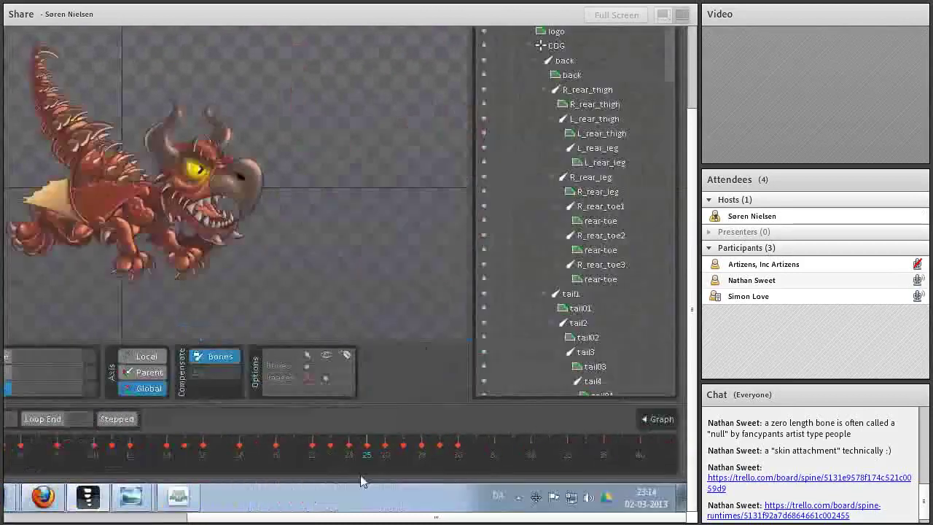
left_click_drag(365, 470, 512, 473)
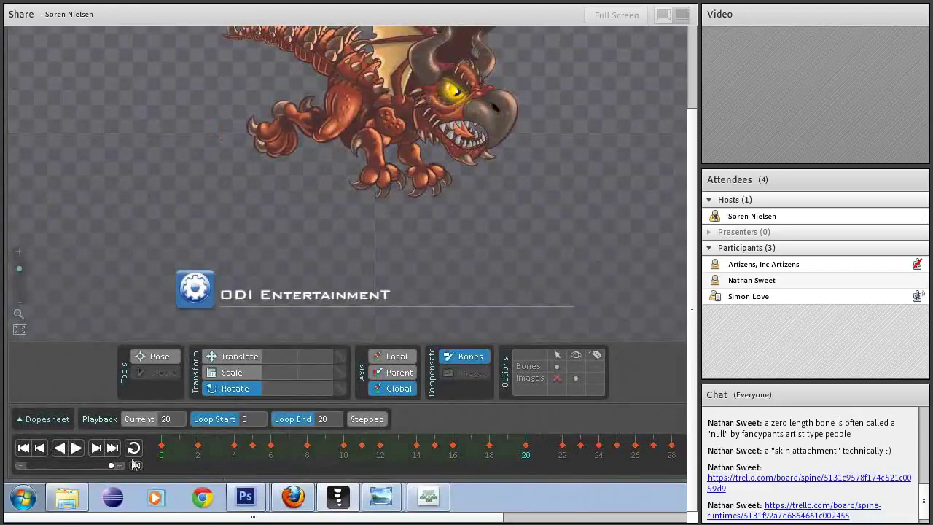
left_click(77, 449)
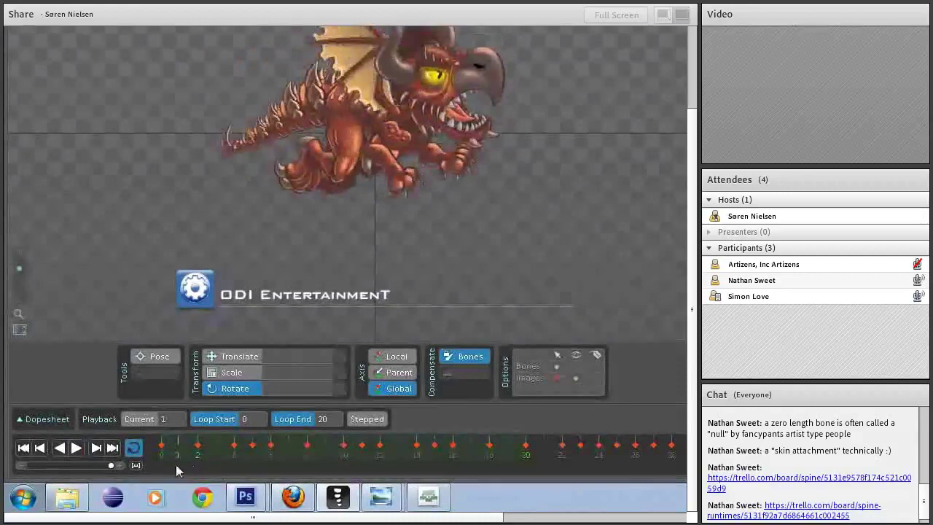
left_click(77, 449)
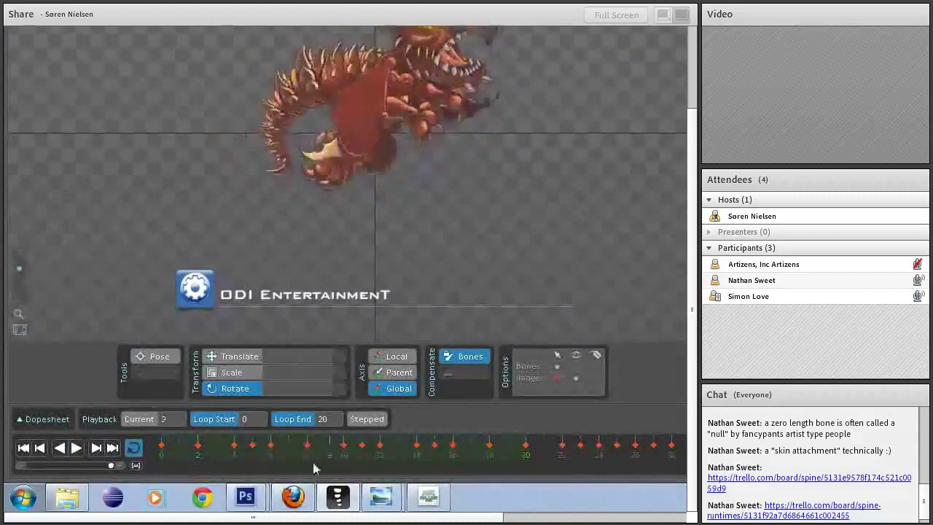
left_click_drag(390, 463, 258, 457)
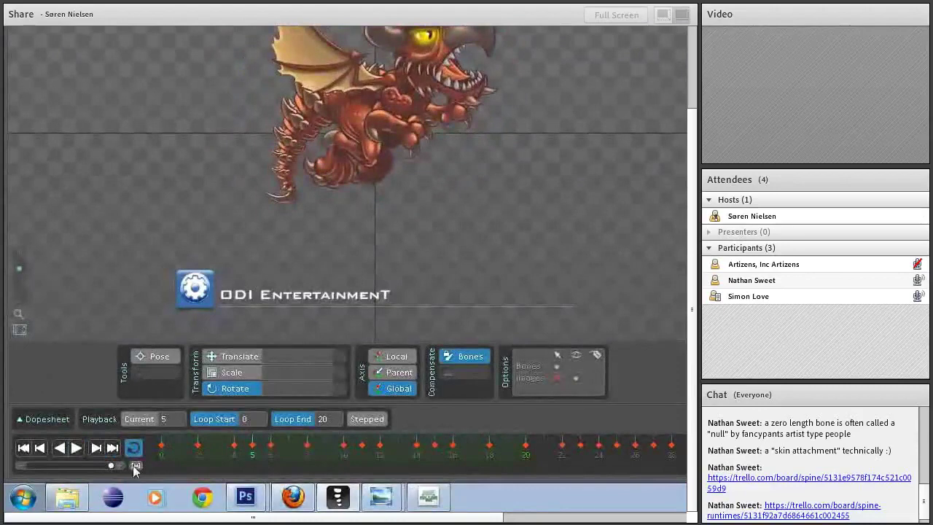
Clear the dragon timeline's loop start and loop end, and play the animation from frame 4 with Current enabled
left_click(113, 466)
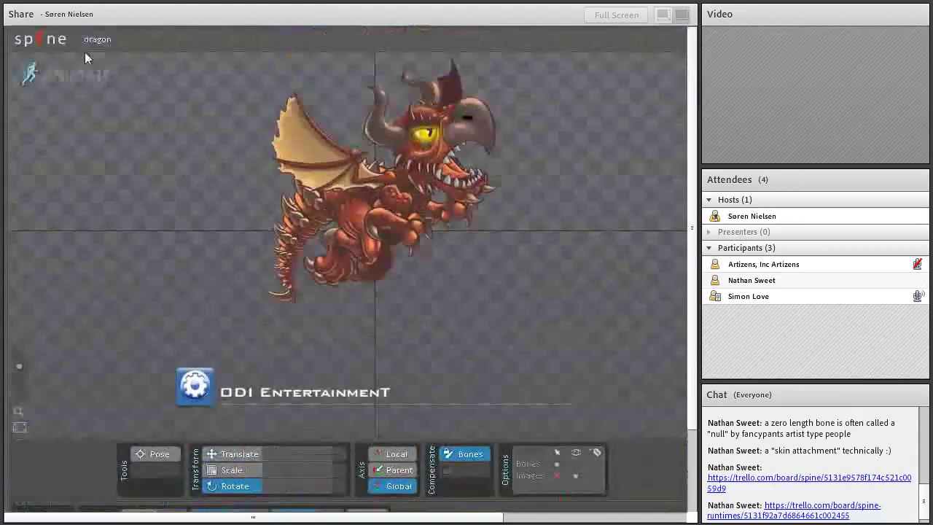
left_click(43, 39)
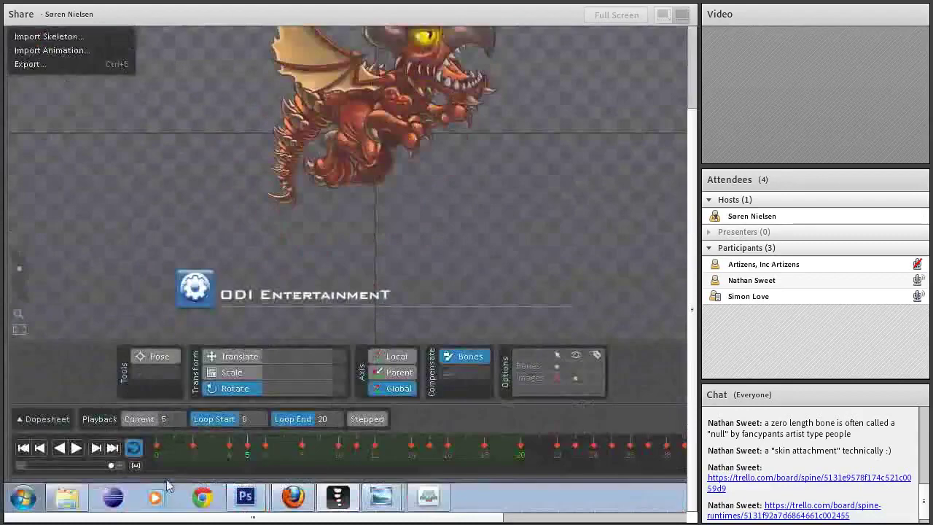
left_click(233, 467)
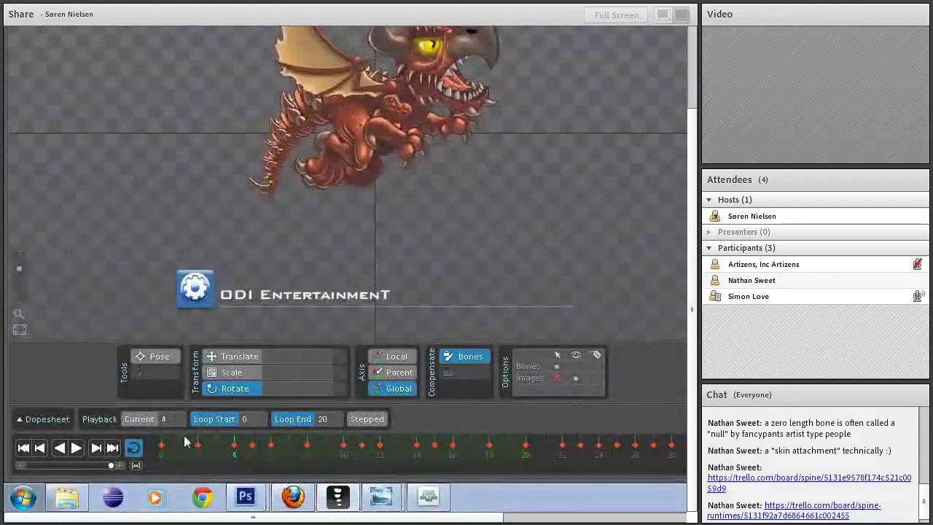
left_click(210, 422)
left_click(209, 423)
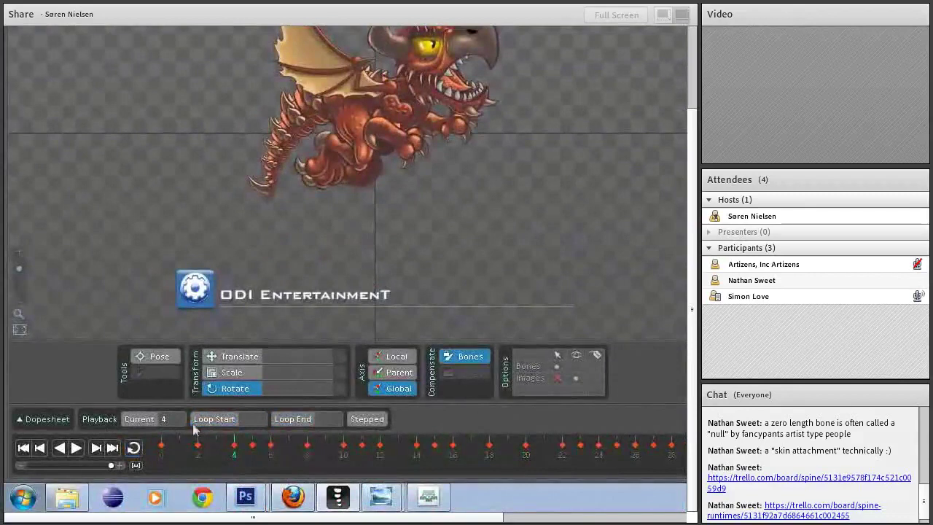
left_click(141, 420)
left_click(77, 450)
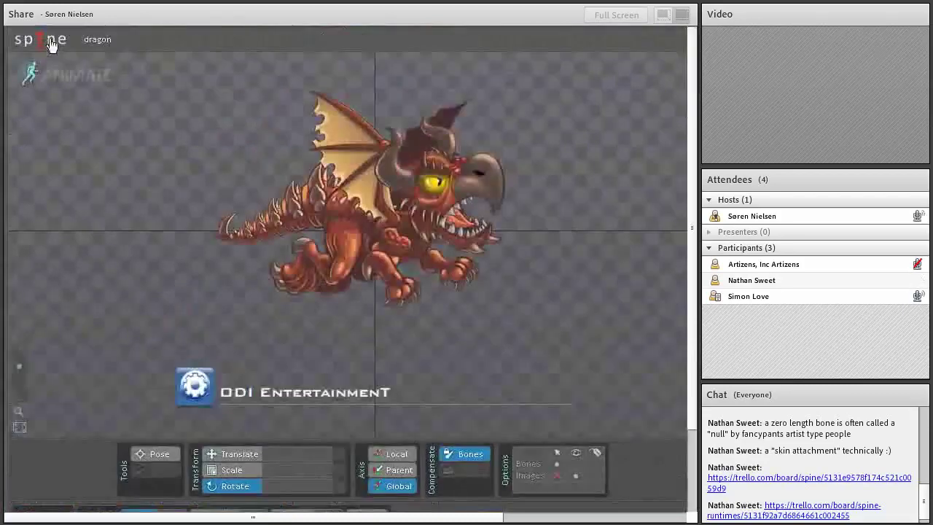
Open spinosaurus.project from the spinosaurus folder in Spine's examples
left_click(51, 46)
left_click(42, 73)
left_click(259, 229)
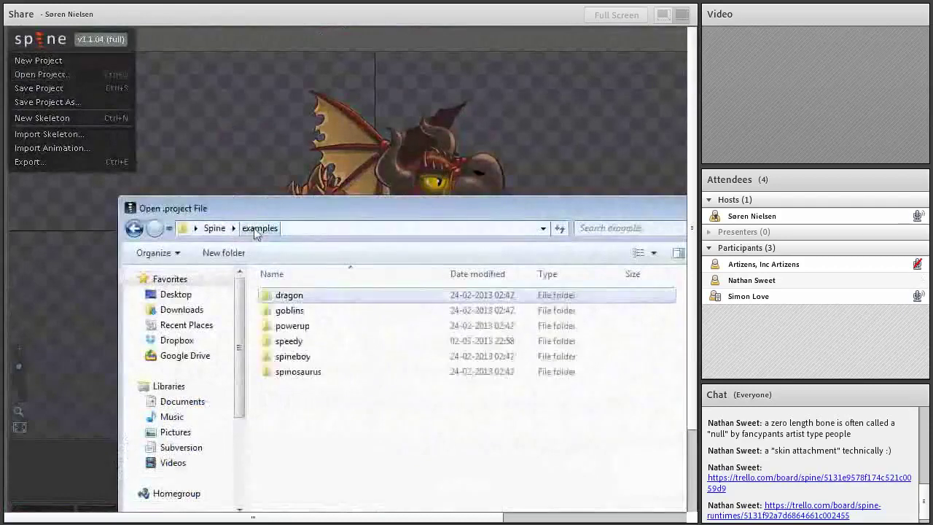
double_click(313, 372)
left_click(321, 294)
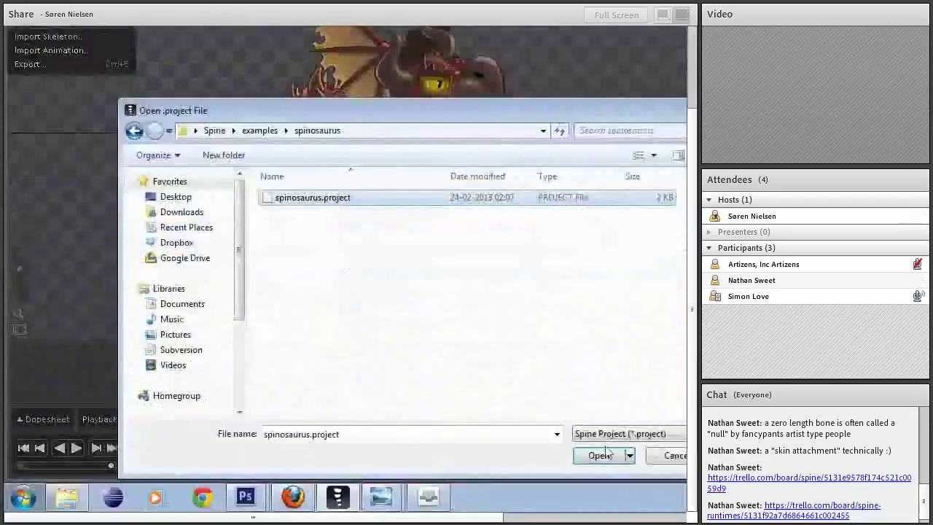
left_click(600, 455)
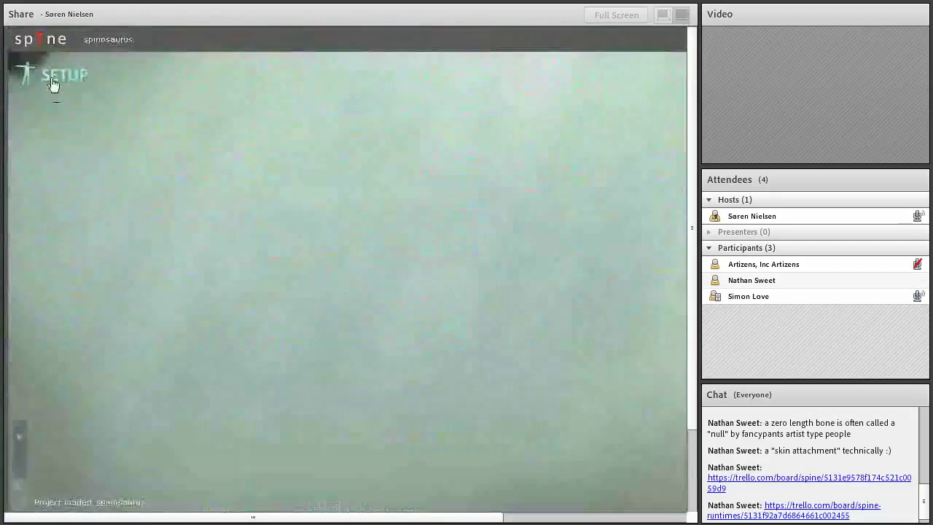
Switch the spinosaurus project to Animate mode and fit the whole title scene in the view
left_click(52, 83)
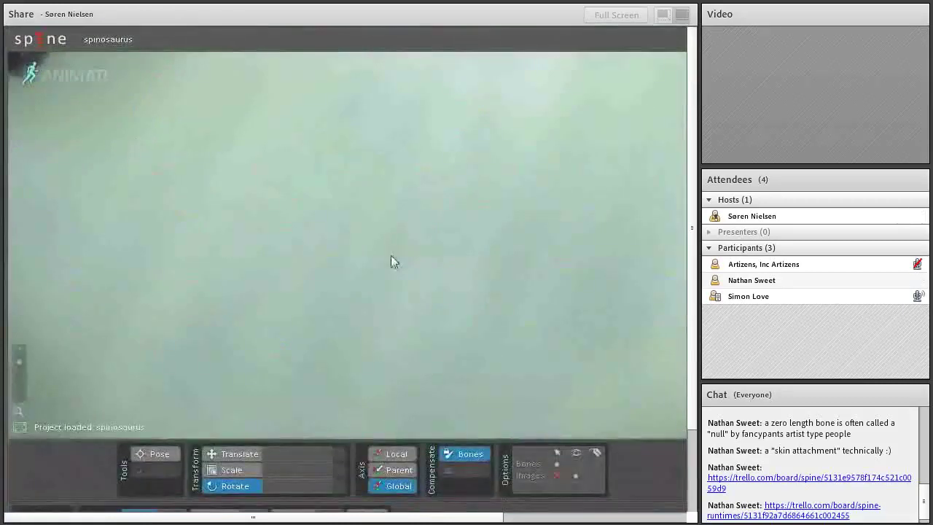
scroll(375, 259, "down", 6)
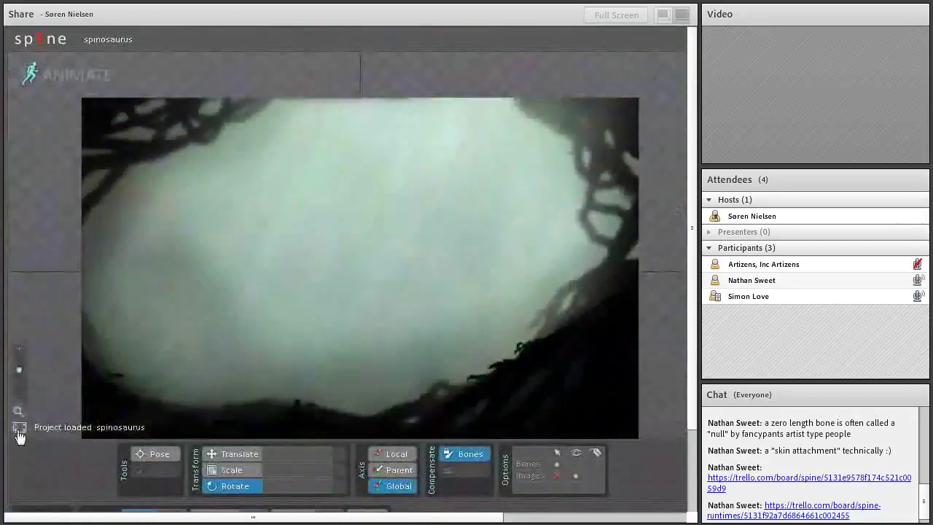
left_click(20, 430)
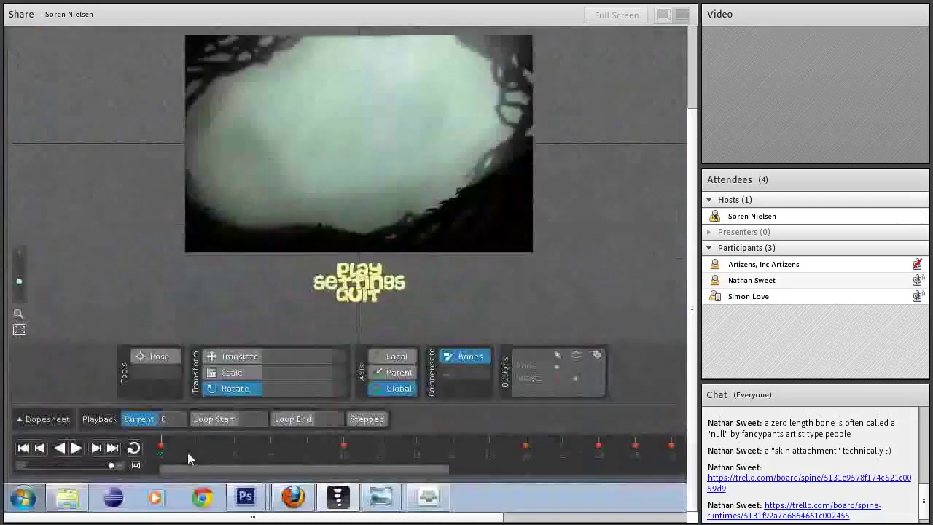
Expand the dopesheet to look at the logo and play keys, and collapse it again
left_click(49, 420)
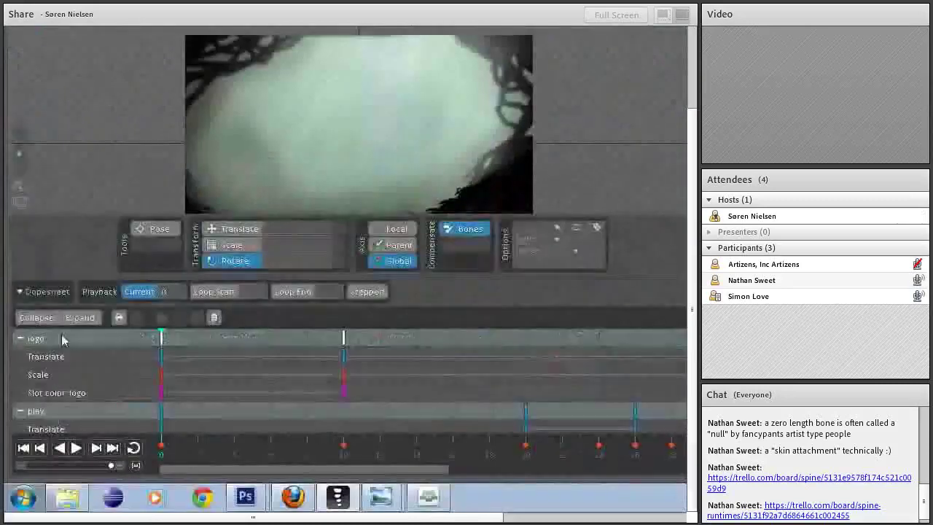
left_click(60, 295)
mouse_move(111, 466)
left_mouse_down()
mouse_move(73, 467)
mouse_move(111, 467)
left_mouse_up()
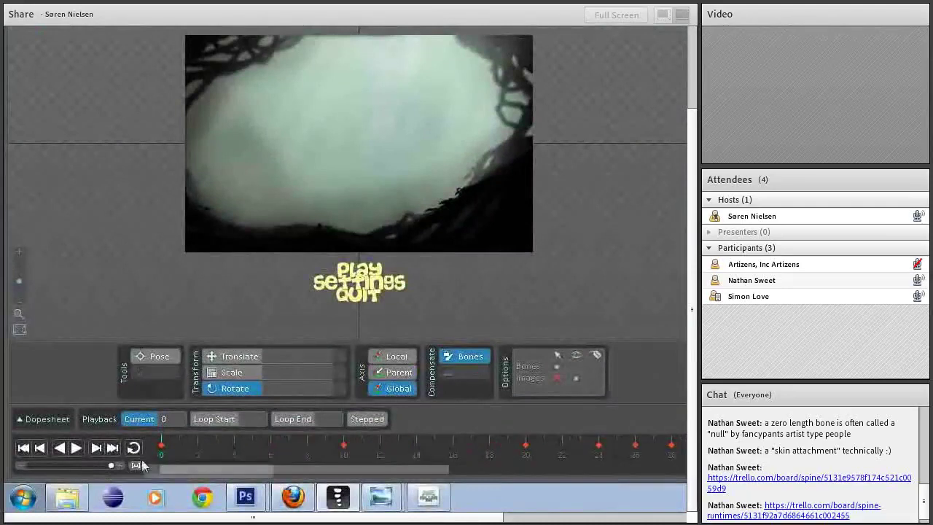
Play the spinosaurus title animation on repeat with the timeline zoomed out, and examine the menu items and the tree
left_click(75, 449)
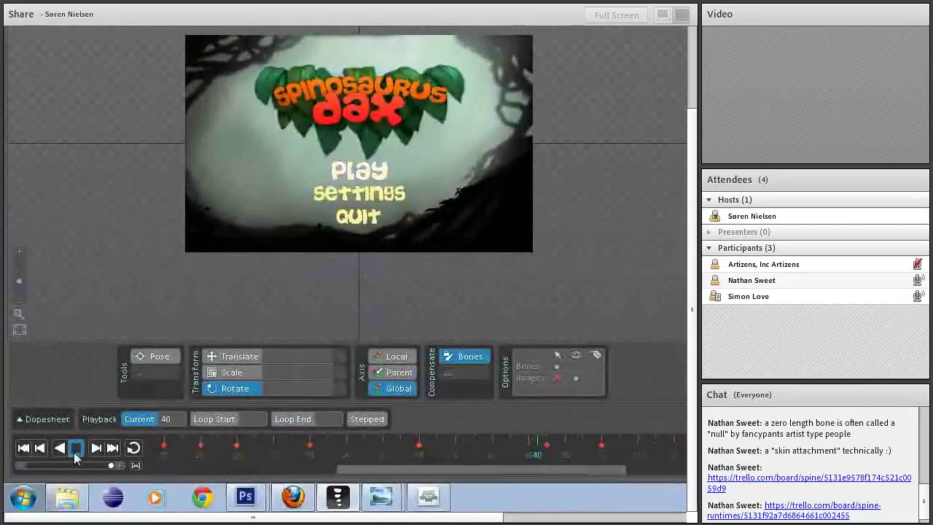
left_click_drag(111, 467, 91, 467)
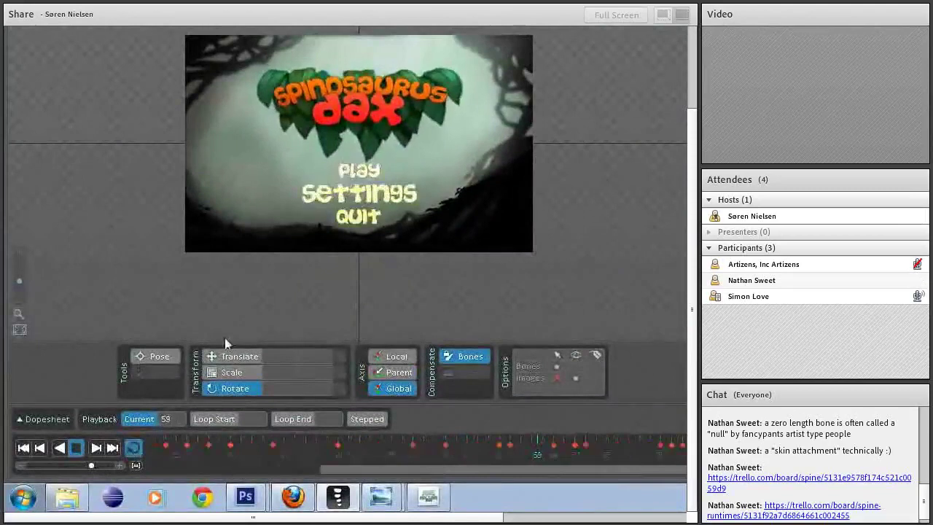
left_click(19, 315)
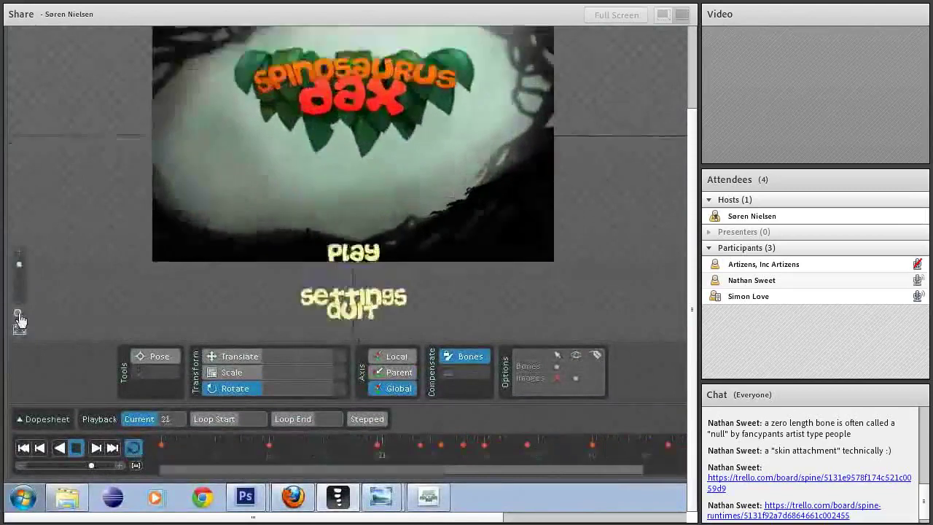
scroll(321, 160, "up", 3)
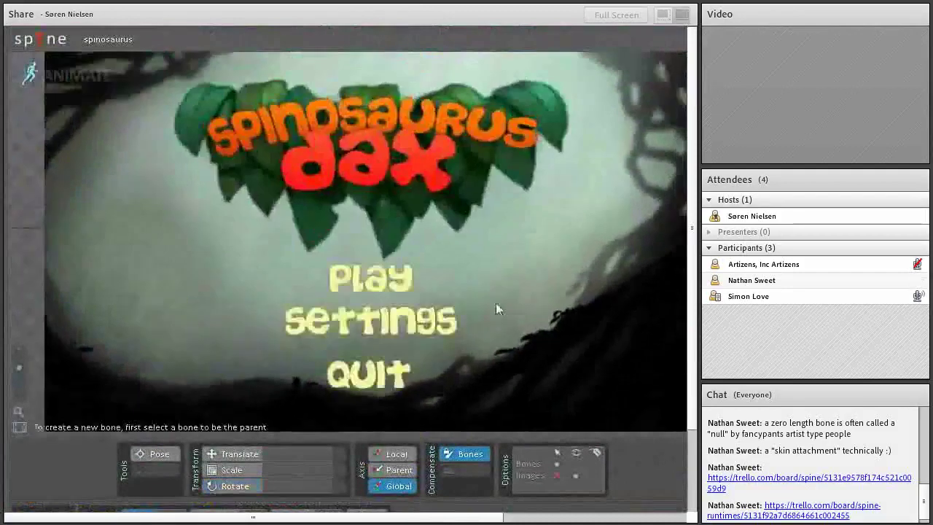
scroll(494, 326, "right", 3)
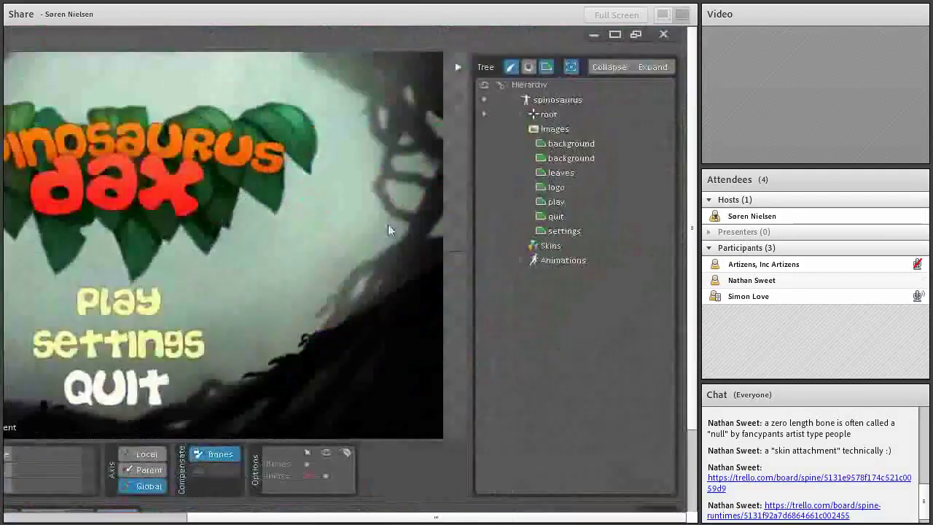
Zoom the timeline out with the tree hidden and scrub the title animation back toward its start
left_click(461, 68)
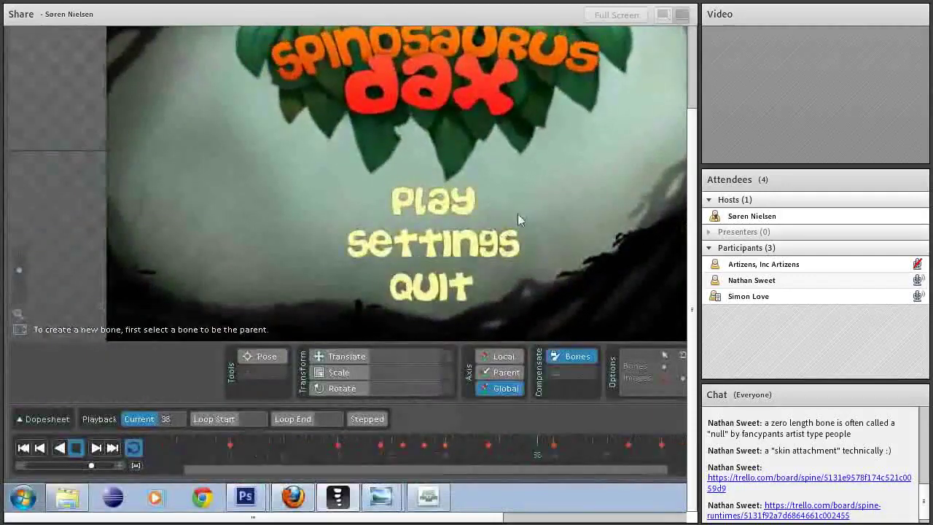
left_click_drag(91, 465, 55, 466)
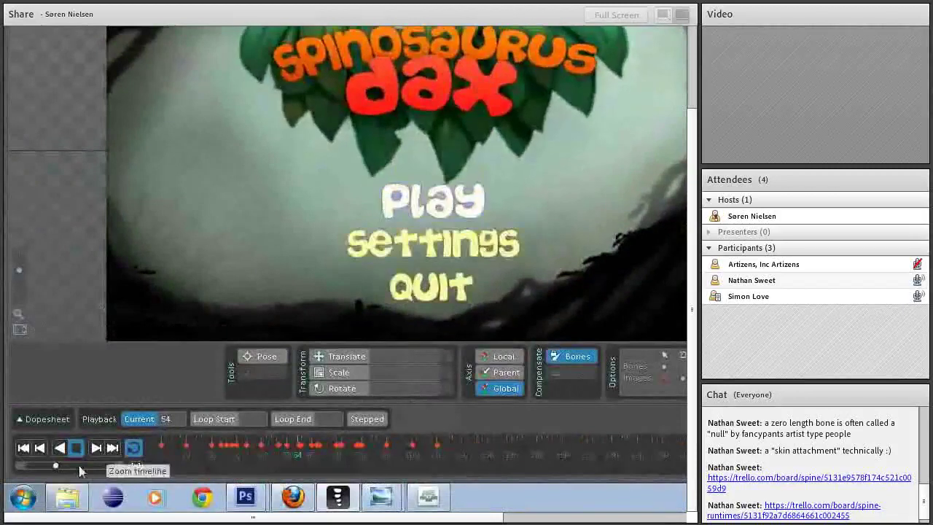
left_click(194, 453)
left_click_drag(194, 454, 153, 455)
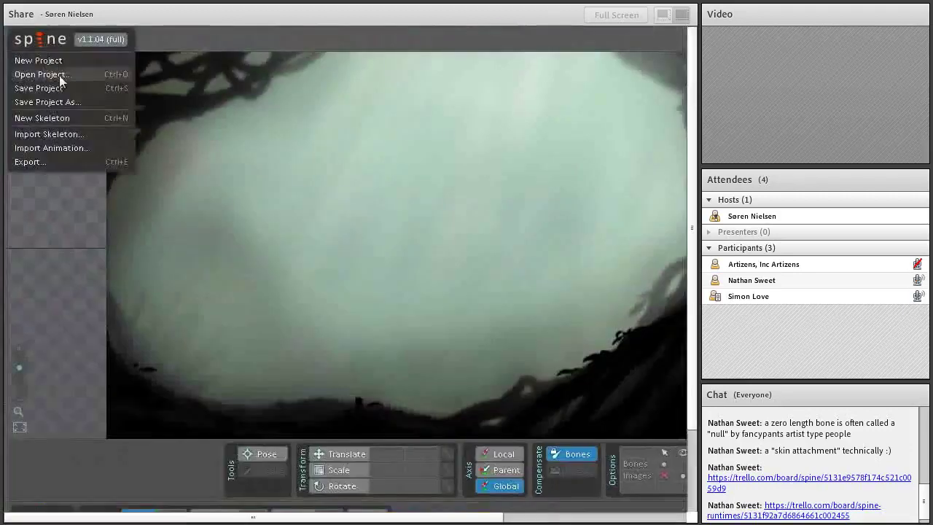
Open spineboy.project from the spineboy folder in Spine's examples
left_click(61, 78)
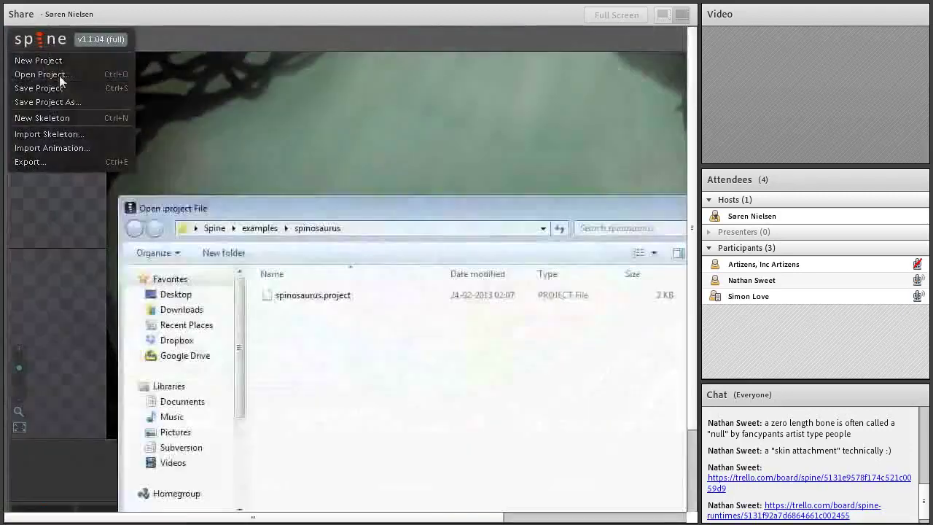
left_click(259, 229)
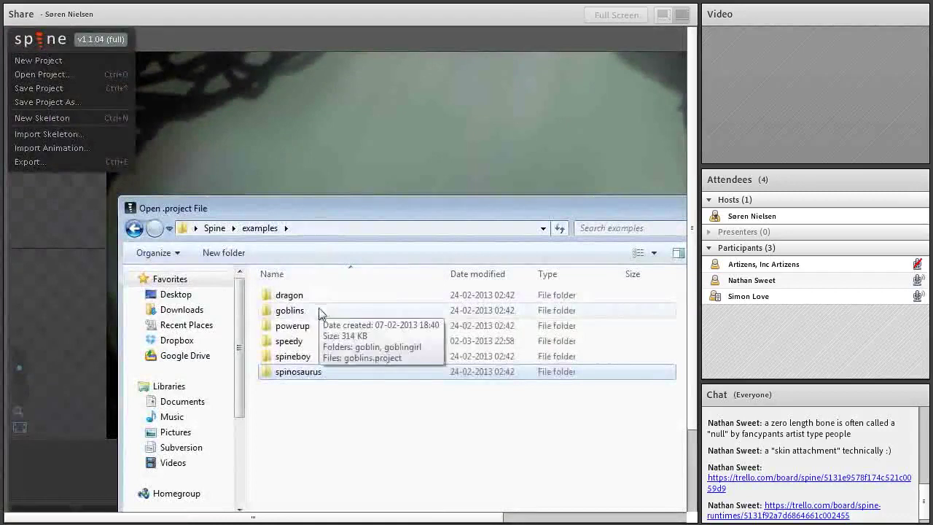
left_click(310, 358)
double_click(309, 357)
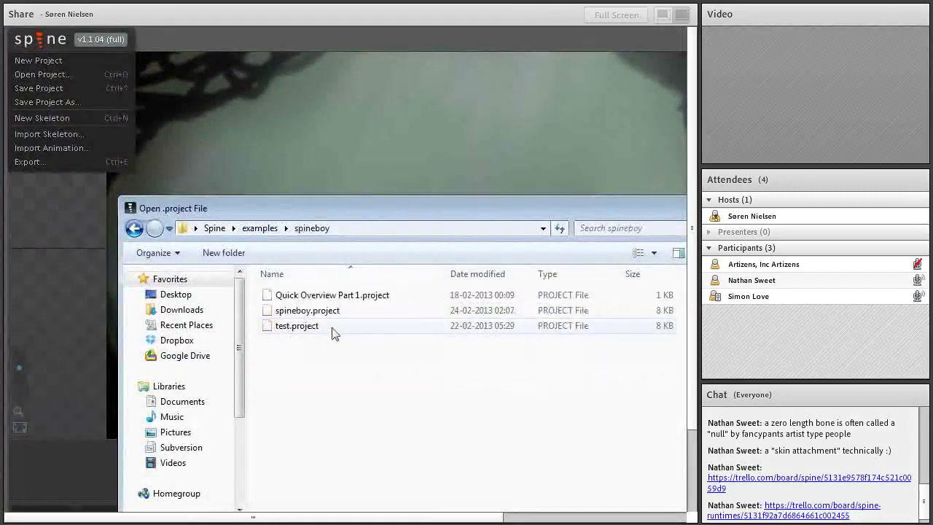
double_click(307, 310)
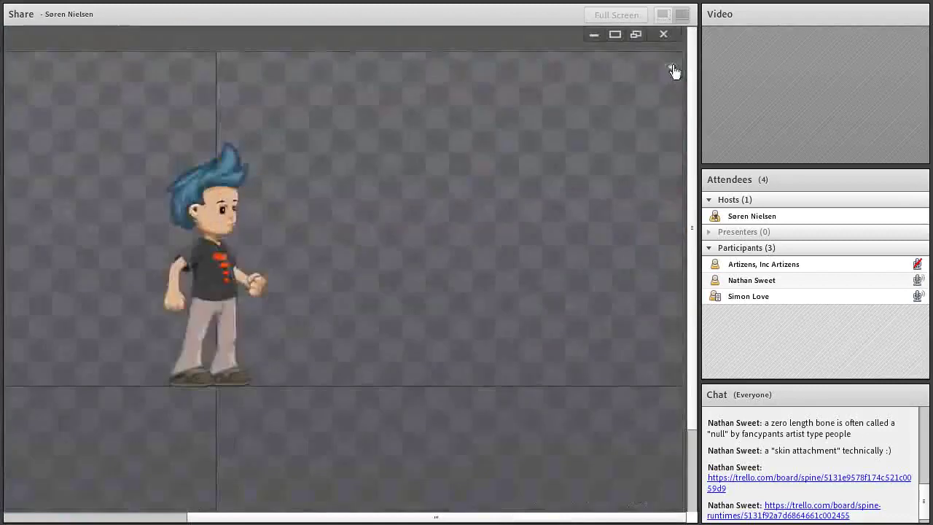
Expand the animations in the tree, switch spineboy to Animate mode and scrub through the jump
left_click(672, 68)
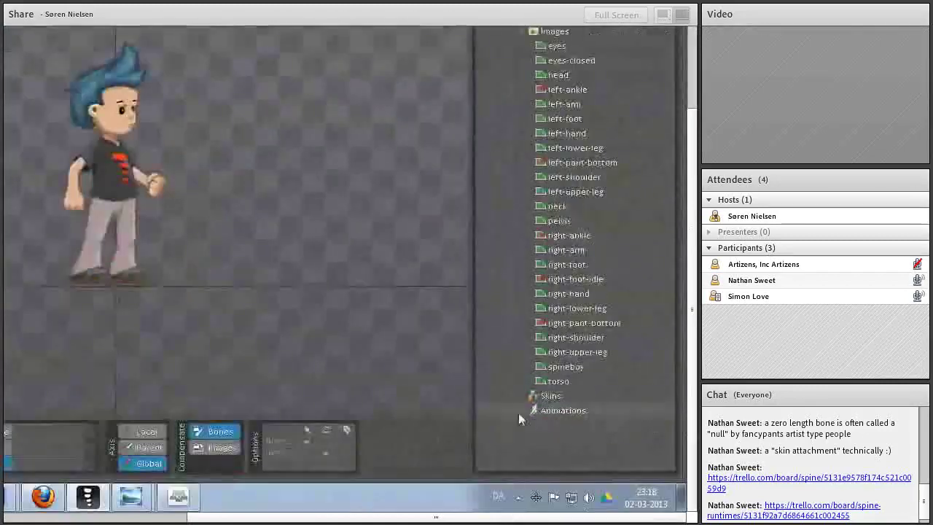
left_click(520, 413)
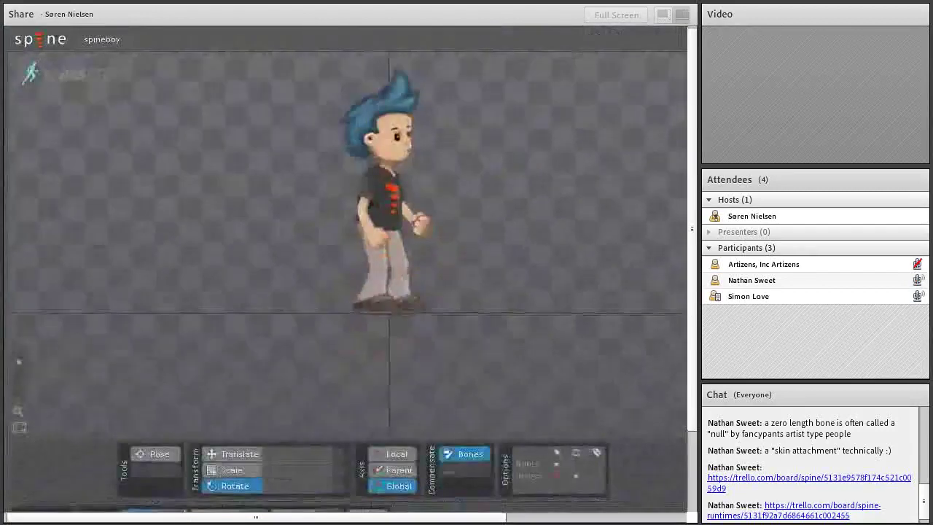
left_click_drag(186, 464, 223, 476)
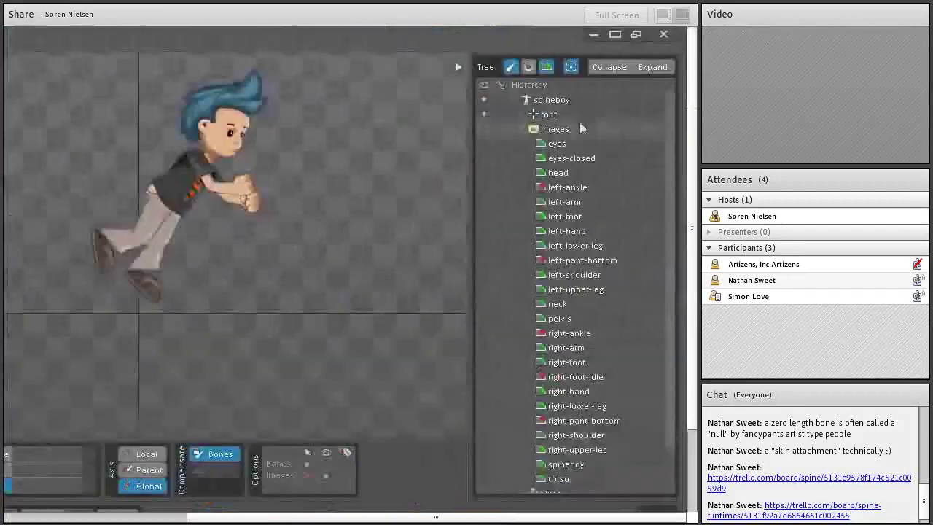
Select the root bone and delete all of its Rotate keys in the dopesheet
left_click(553, 115)
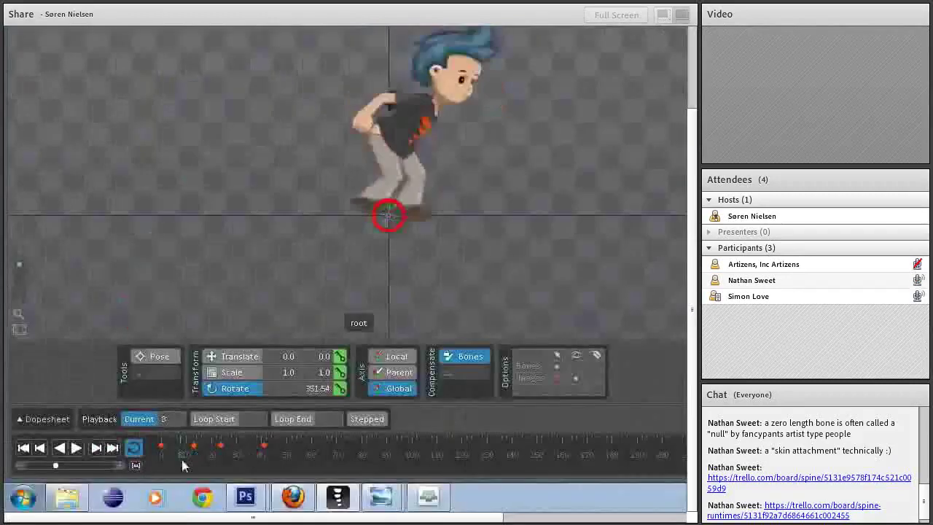
left_click(58, 419)
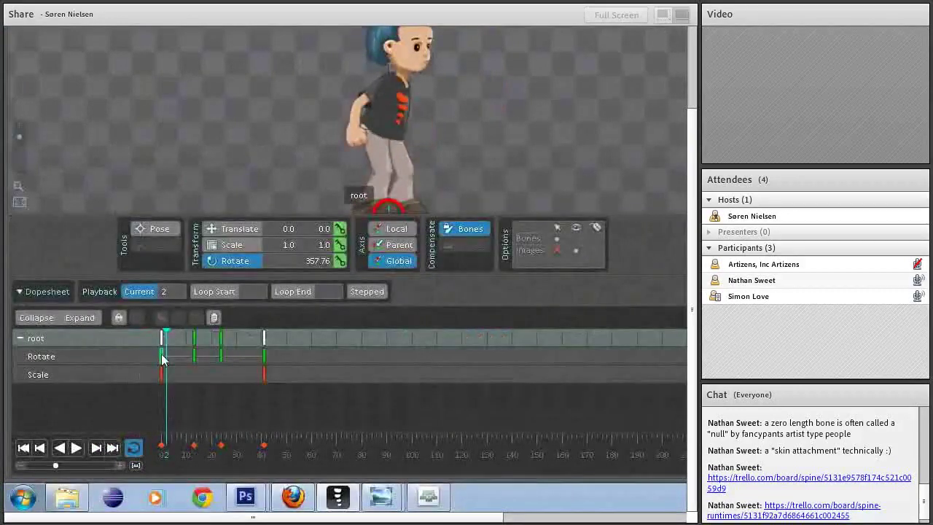
left_click_drag(296, 348, 177, 364)
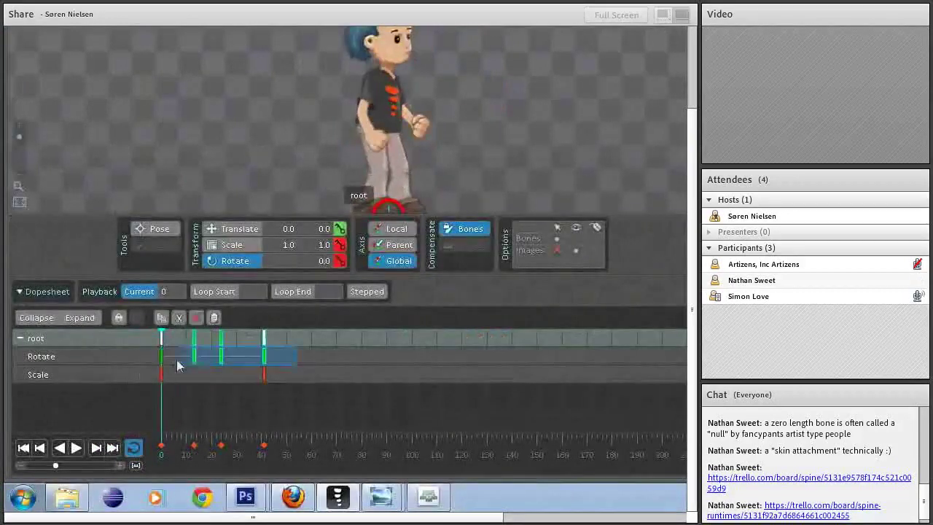
left_click(195, 318)
left_click(43, 298)
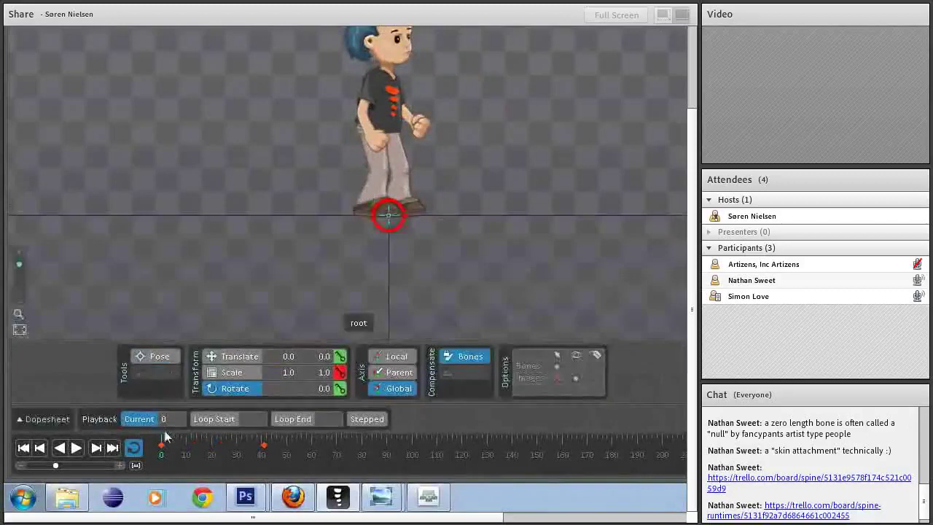
Delete the root bone's Scale keys at the start and at frame 41, and collapse the dopesheet
left_click(43, 417)
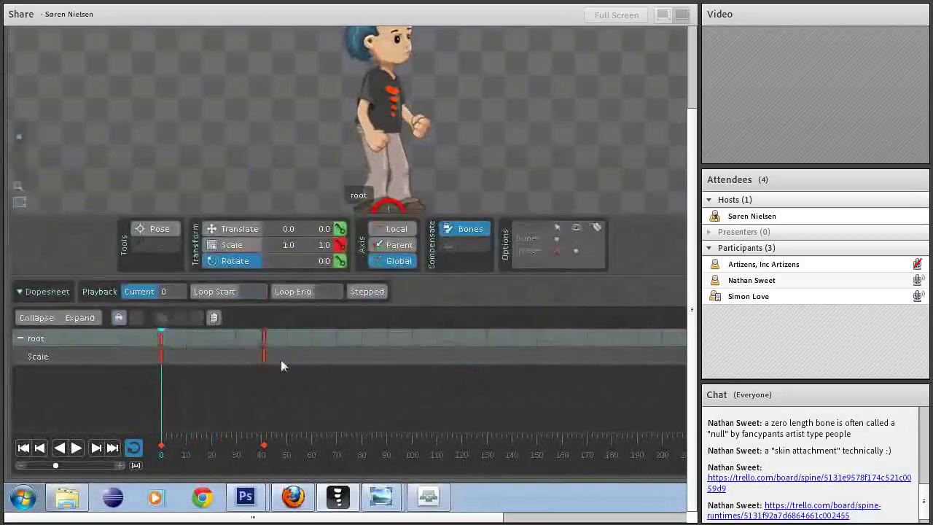
left_click_drag(281, 361, 159, 338)
left_click(195, 318)
left_click(44, 292)
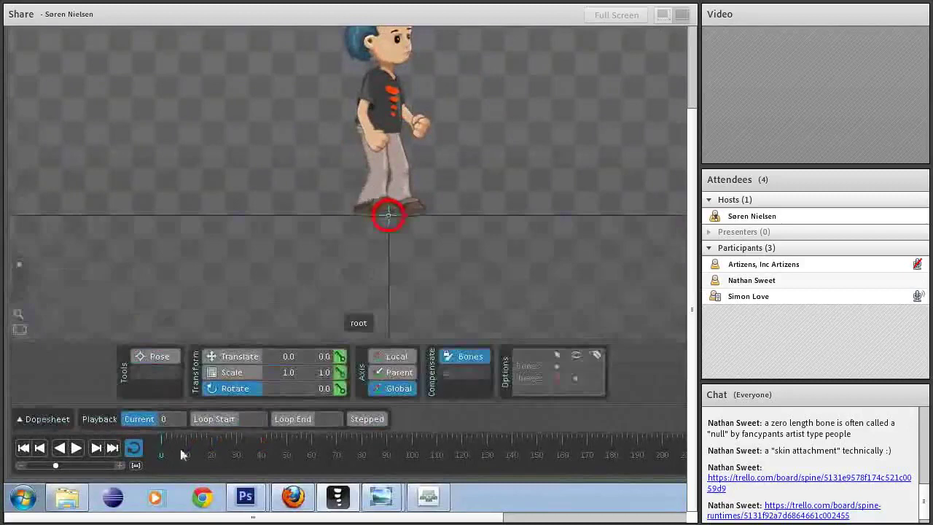
Scrub back and forth through the jump to examine the character's motion relative to the root bone, ending at frame 0
left_click_drag(211, 454, 239, 455)
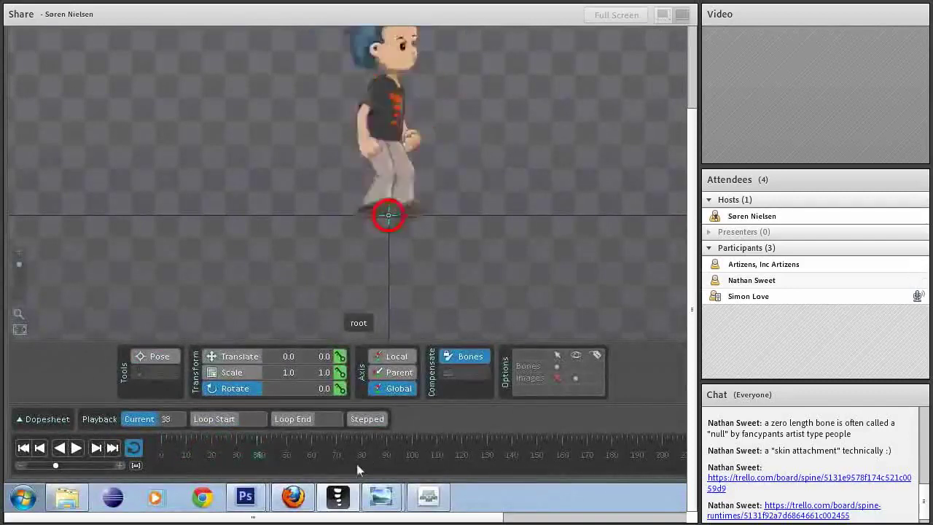
left_click_drag(244, 457, 202, 459)
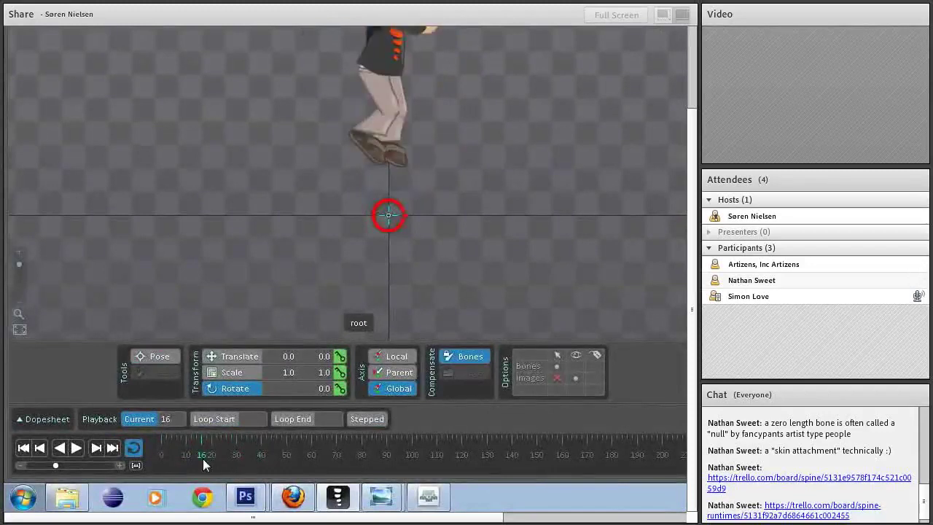
left_click_drag(203, 458, 159, 461)
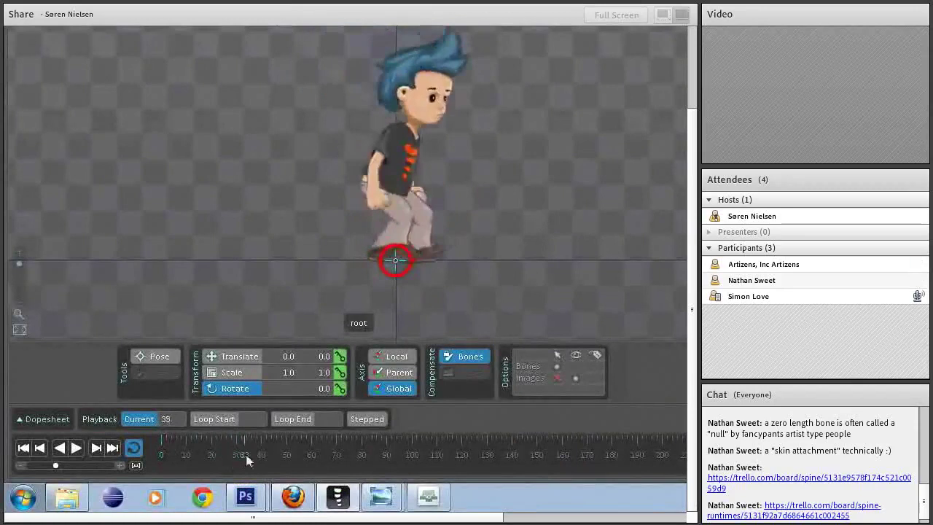
left_click_drag(247, 459, 157, 457)
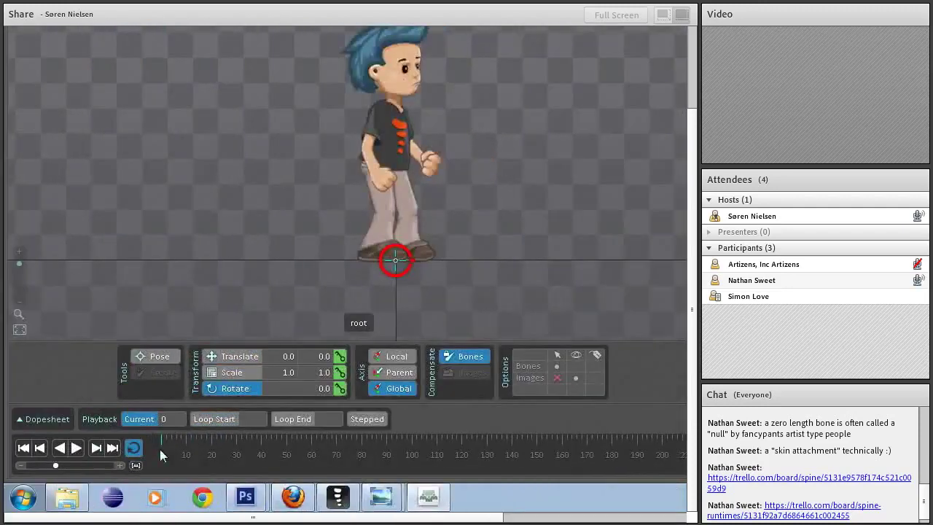
left_click(173, 447)
left_click_drag(173, 447, 445, 216)
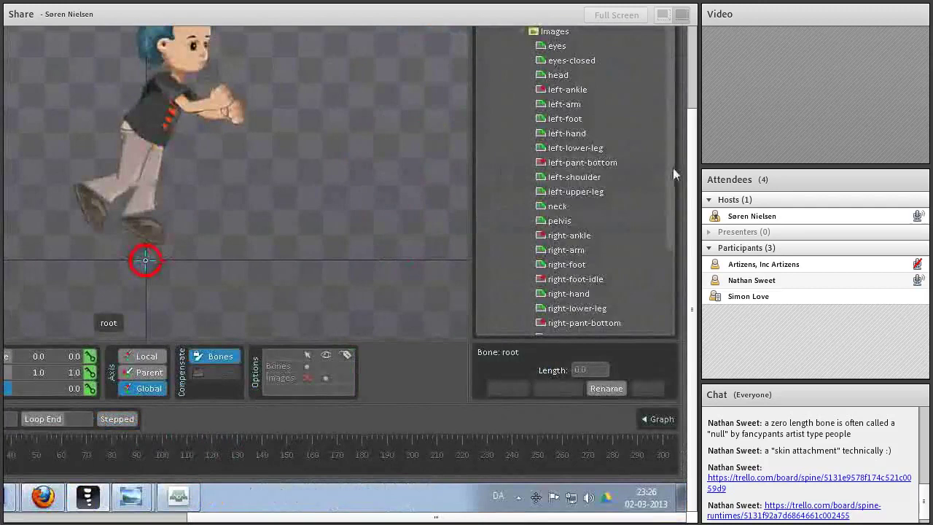
scroll(673, 287, "down", 3)
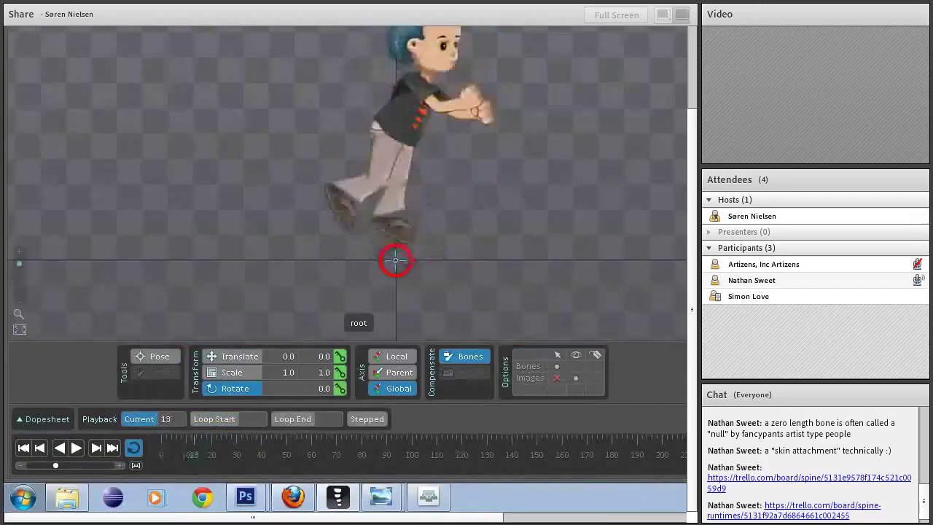
left_click_drag(203, 452, 158, 455)
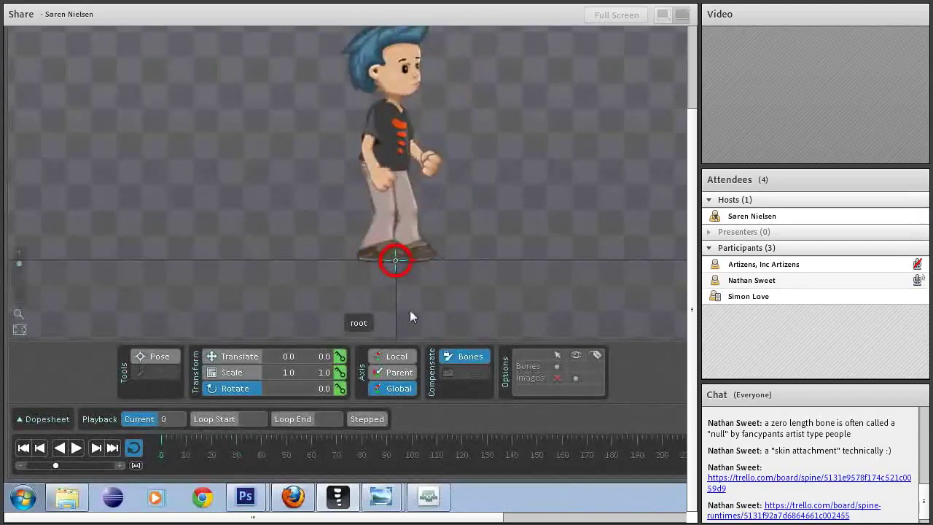
Activate the Translate tool for the root bone and scrub the jump from frame 20 back to frame 6
key("k")
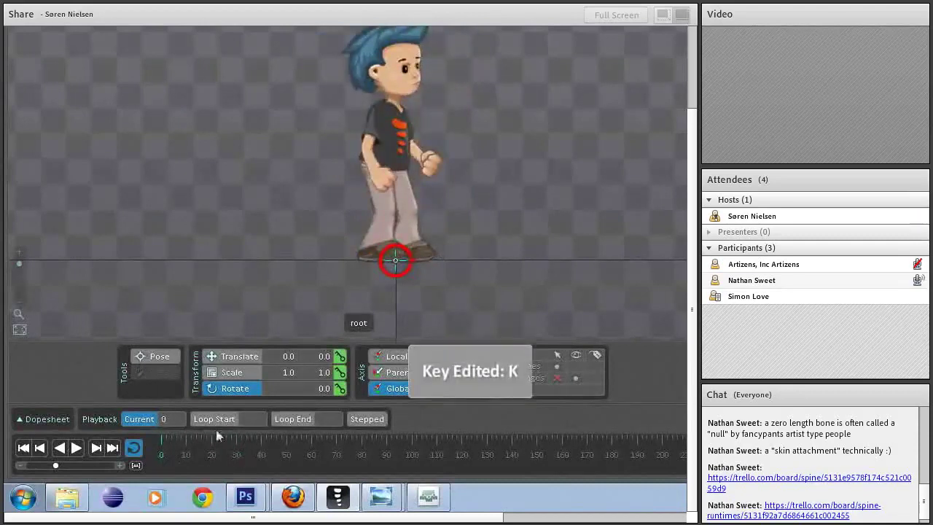
key("v")
left_click(213, 455)
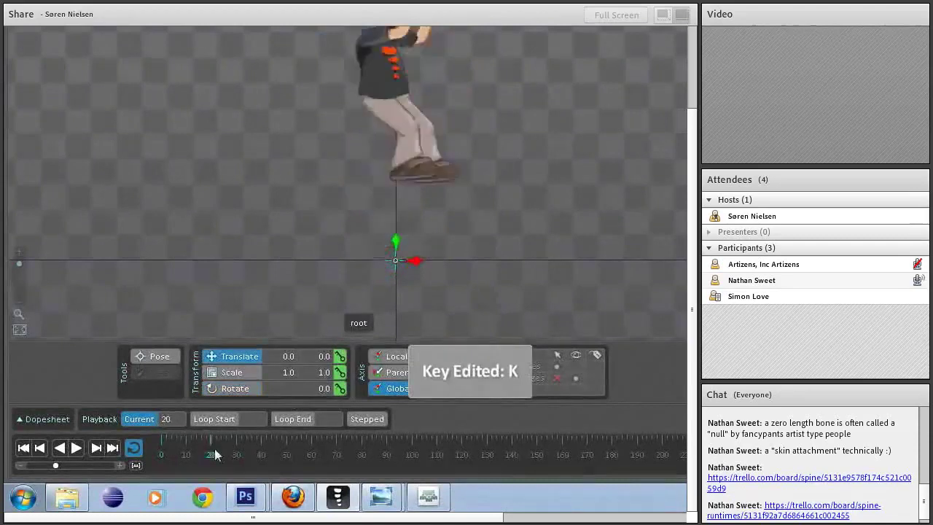
left_click_drag(215, 455, 177, 455)
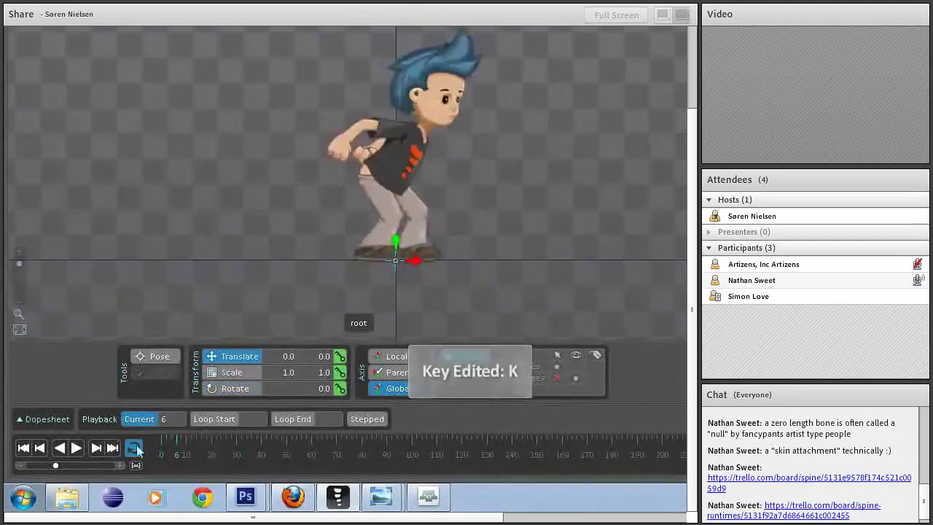
Show the whole skeleton's keys in the dopesheet, move to the final key at frame 41 and select the root bone
left_click(54, 418)
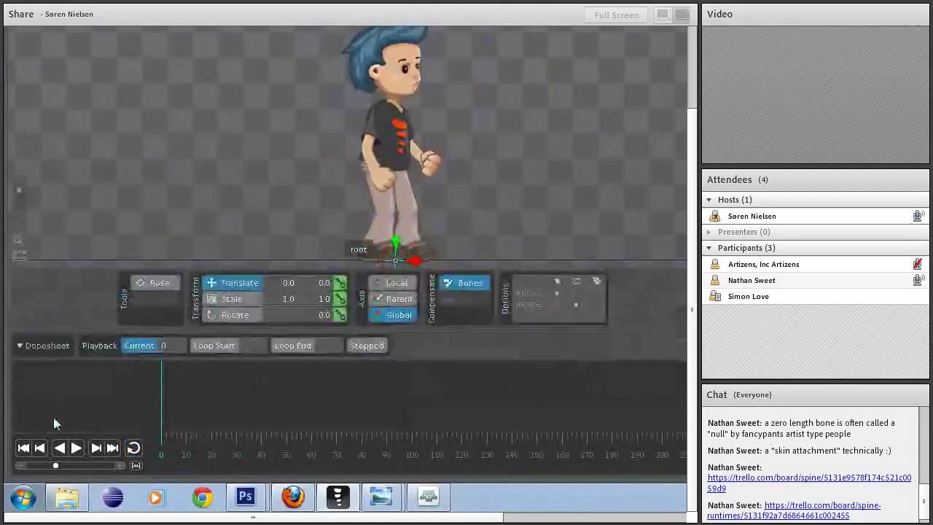
key("space")
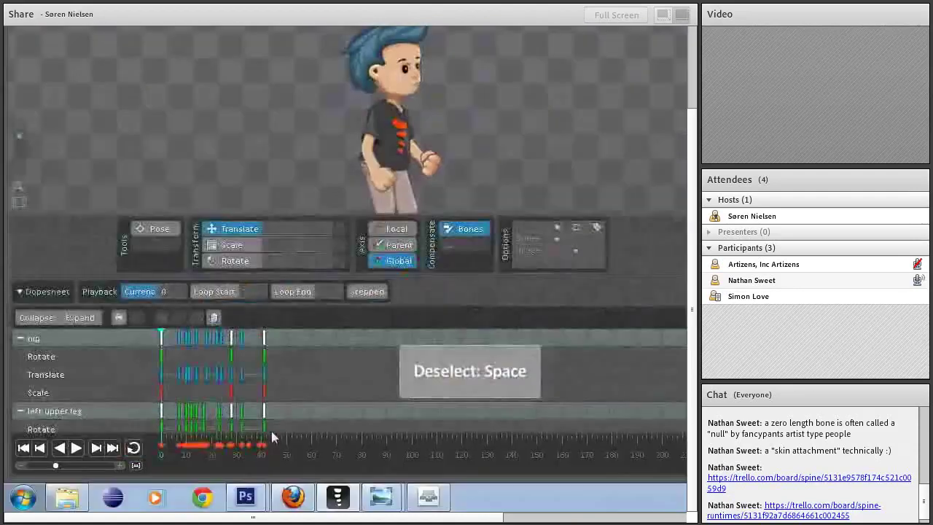
left_click(264, 452)
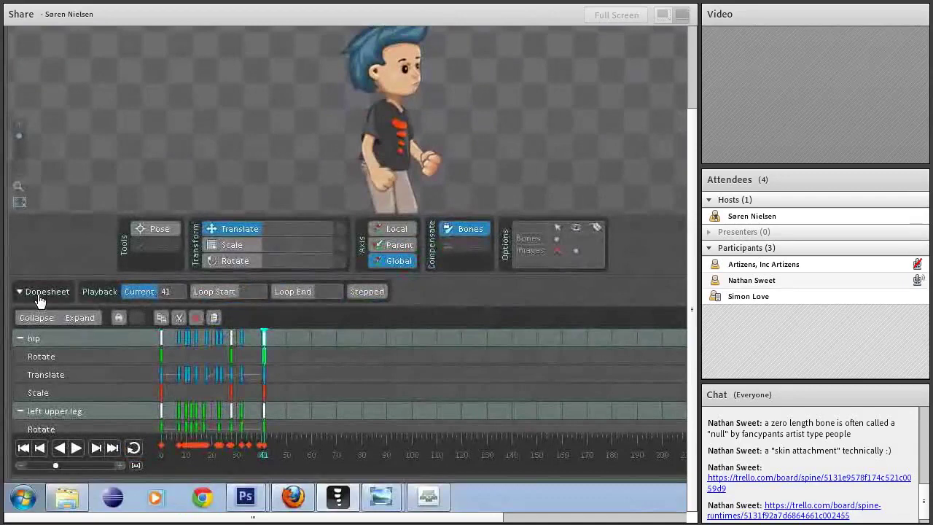
scroll(414, 156, "up", 3)
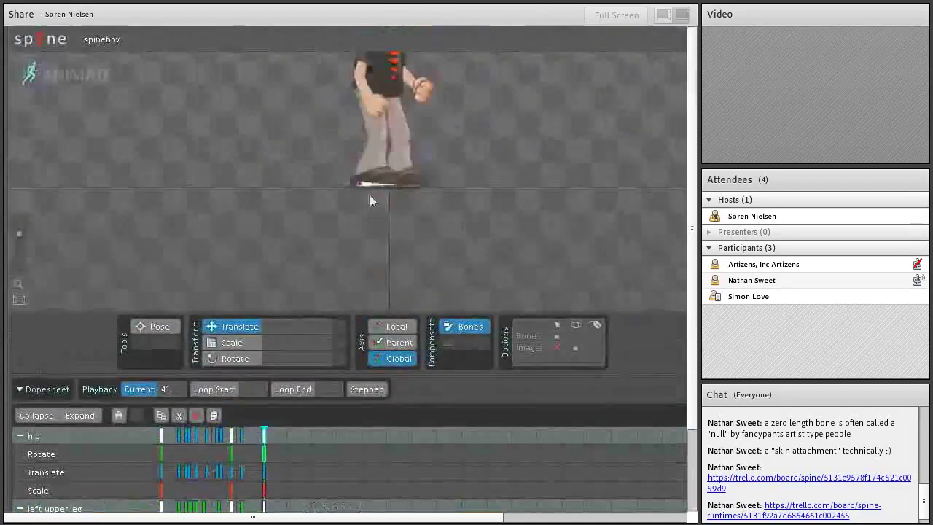
left_click(388, 187)
scroll(373, 236, "down", 3)
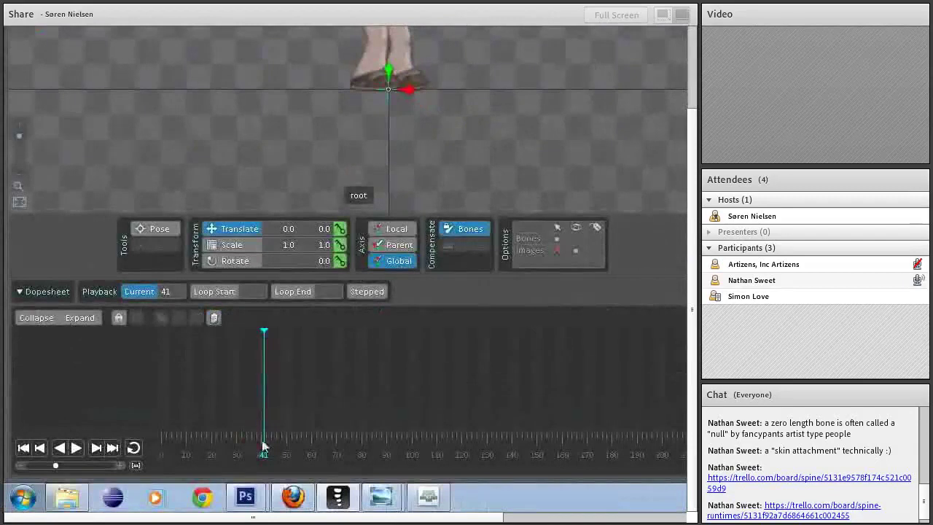
scroll(423, 194, "up", 3)
left_click_drag(410, 186, 558, 190)
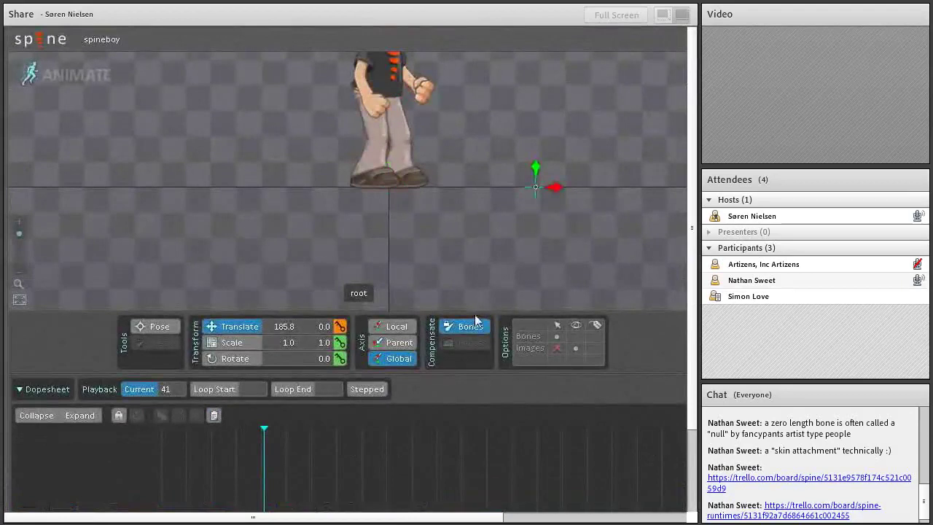
key("ctrl+z")
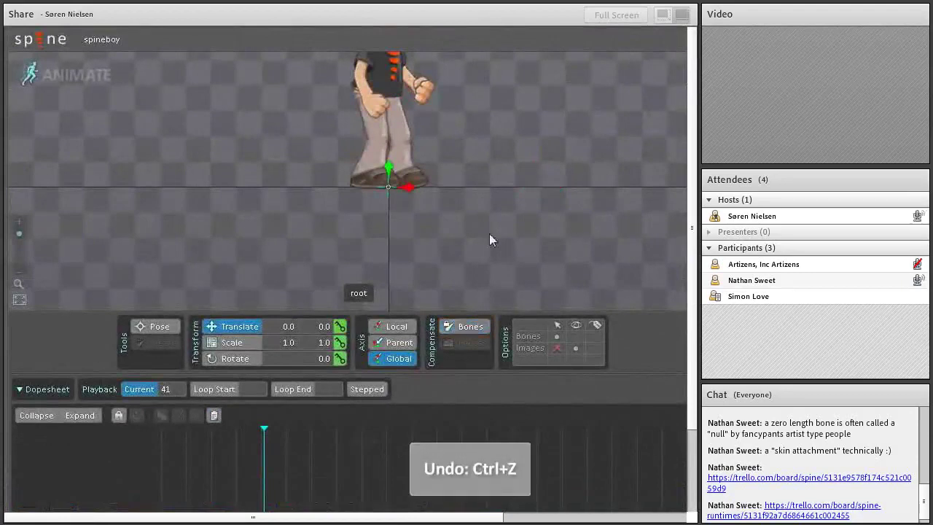
Move the root bone to X 294.4 at frame 41 without bone compensation, key its translation, and return to frame 0
left_click_drag(410, 187, 548, 95)
key("k")
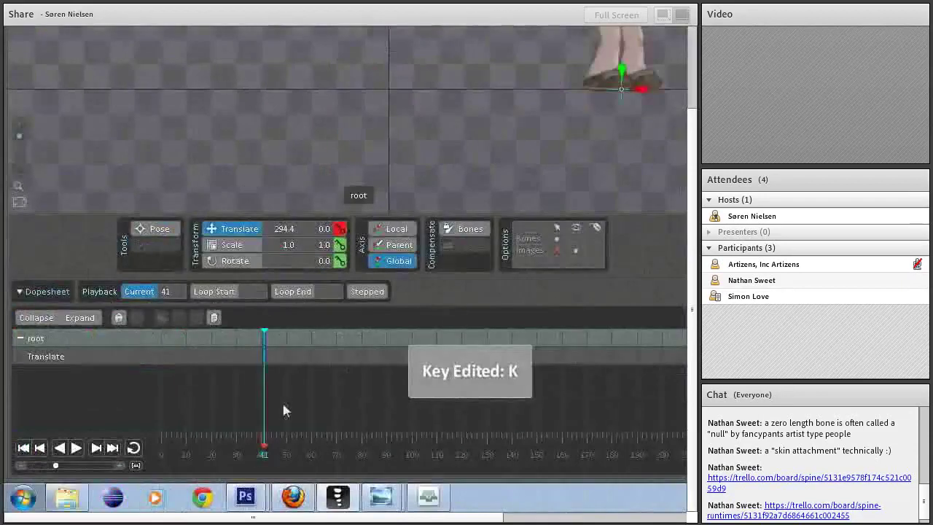
left_click_drag(260, 444, 161, 448)
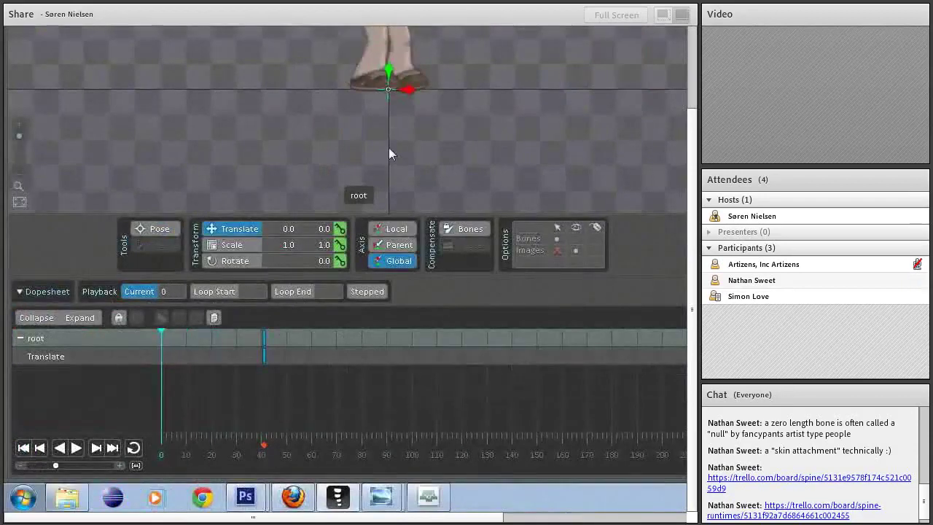
Key the root bone's translation at frame 0 and scrub through the jump, ending at frame 9
key("k")
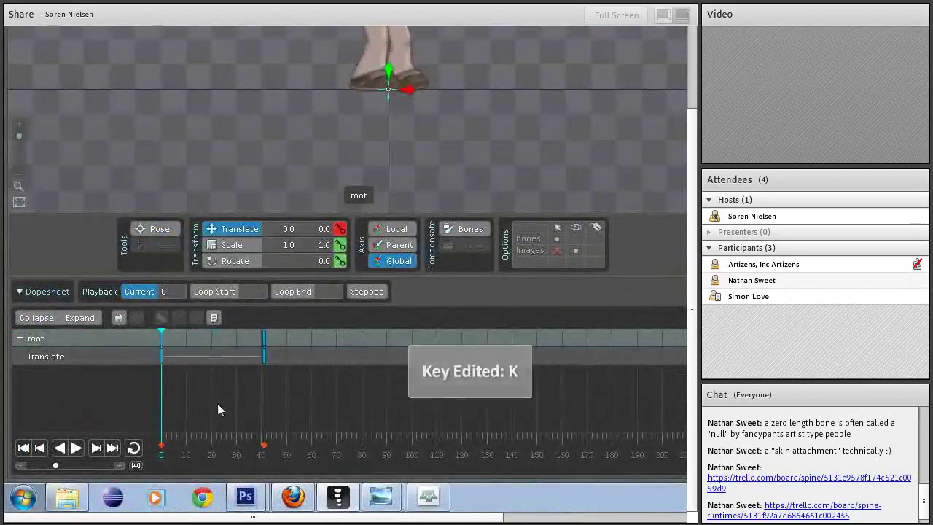
left_click_drag(191, 448, 247, 449)
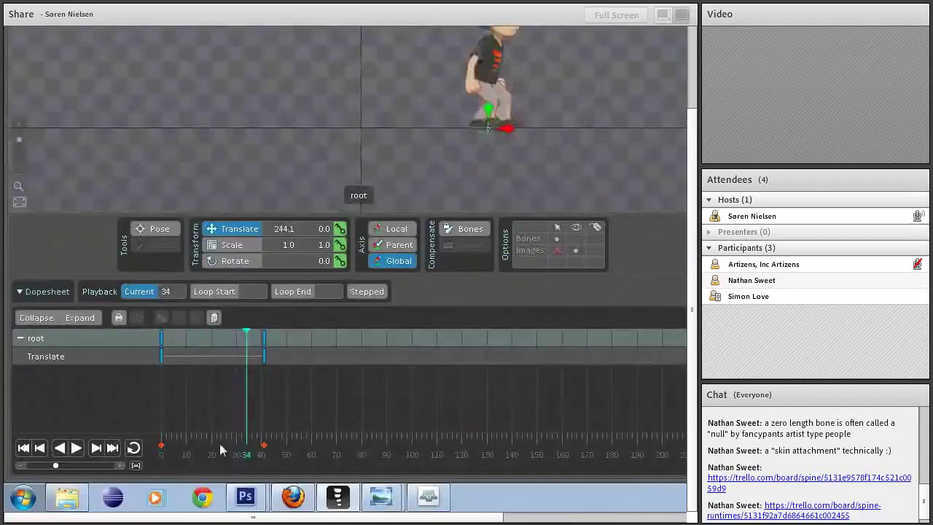
left_click_drag(220, 444, 183, 455)
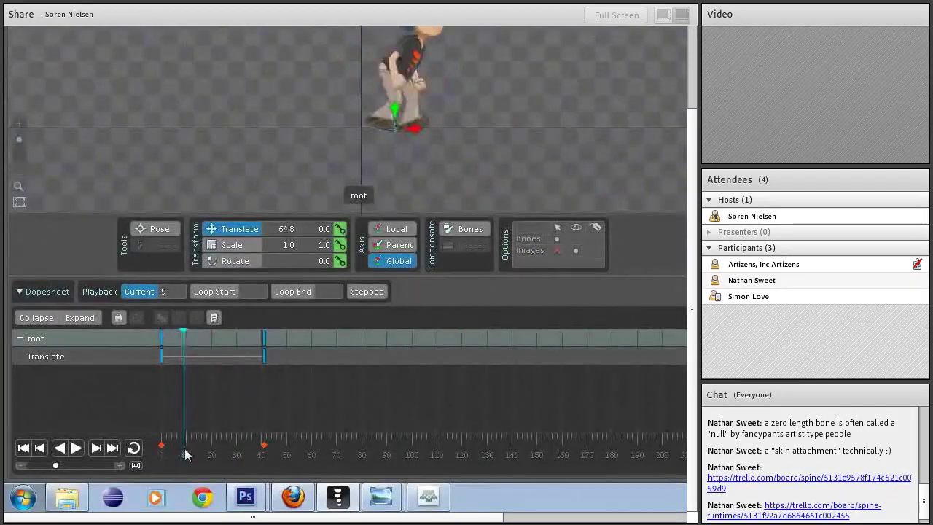
Retime the root bone's translation by moving its first key to frame 9 and its last key to frame 32
left_click_drag(163, 338, 185, 340)
left_click_drag(153, 452, 239, 450)
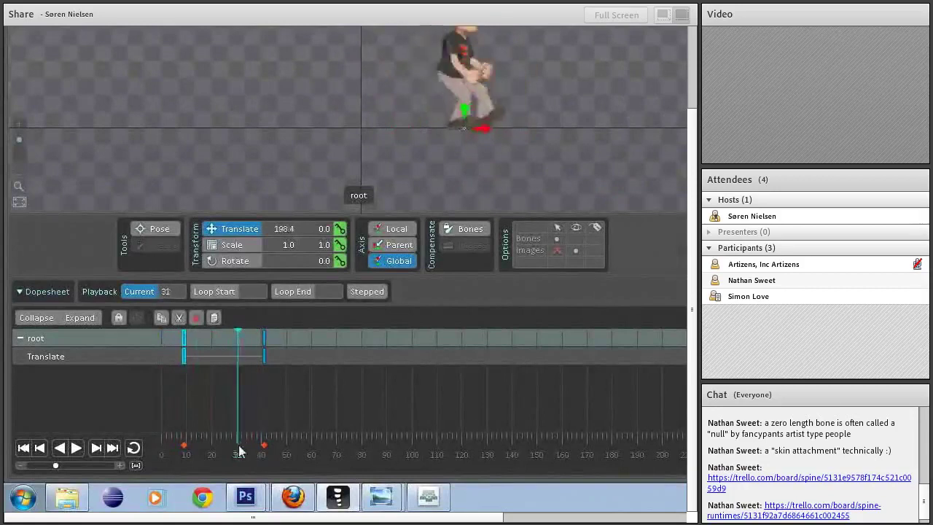
left_click(262, 346)
left_click_drag(259, 346, 242, 346)
Return to frame 0, turn on looping, play the jump forward to review the retimed motion and stop playback
mouse_move(153, 452)
left_mouse_down()
mouse_move(267, 447)
mouse_move(138, 450)
left_mouse_up()
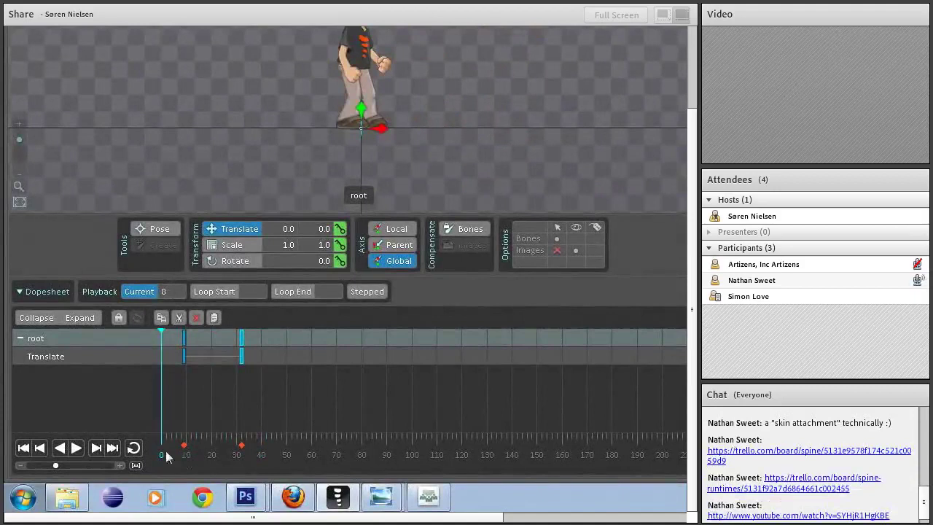
mouse_move(166, 452)
left_mouse_down()
mouse_move(280, 464)
mouse_move(161, 458)
left_mouse_up()
left_click(133, 448)
left_click(76, 449)
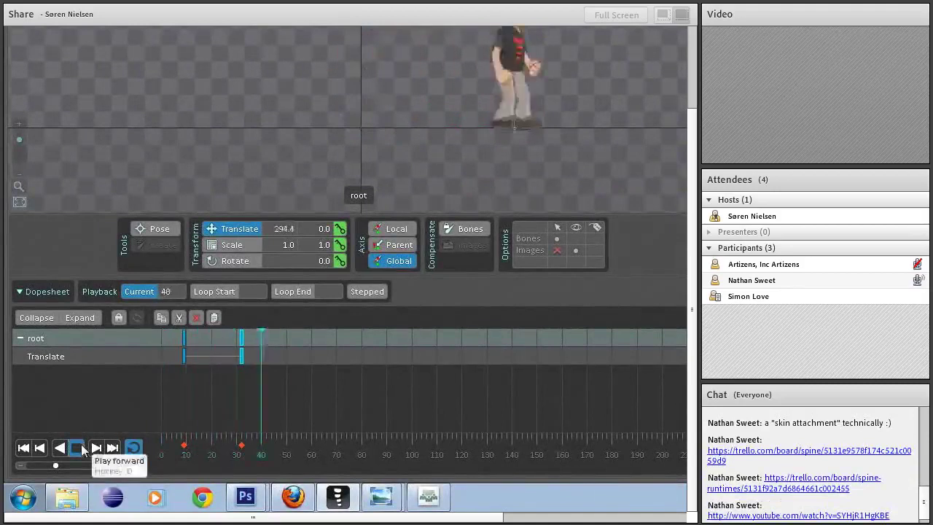
left_click(77, 449)
Move the root bone to X 435.8 at frame 32 and key its translation
left_click(241, 368)
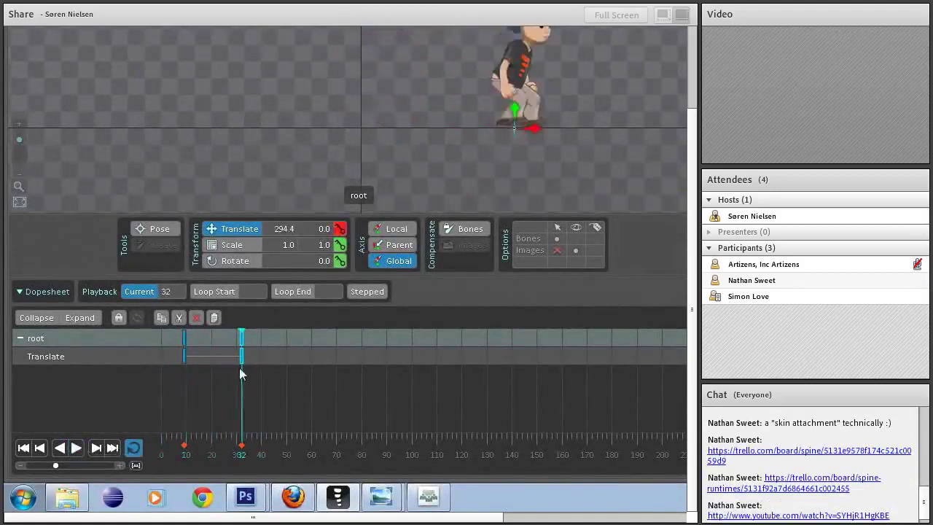
left_click_drag(535, 128, 606, 125)
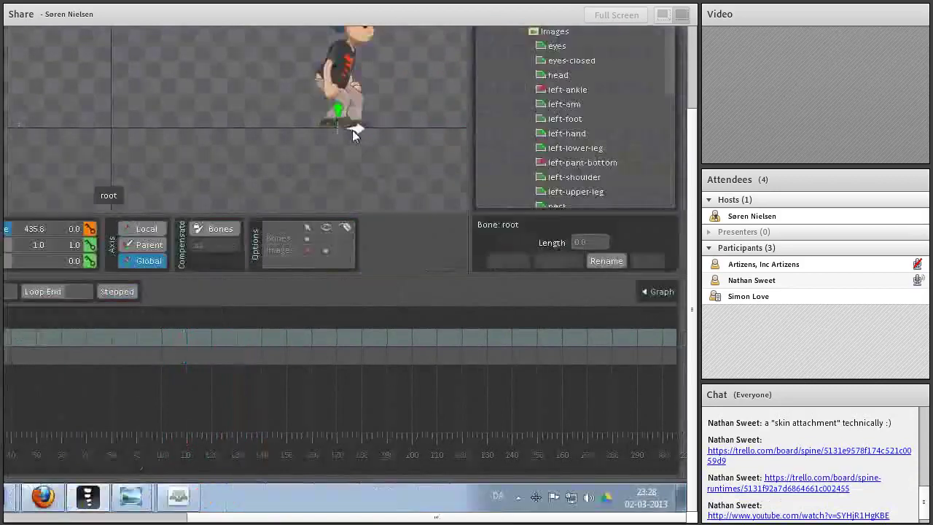
key("k")
mouse_move(235, 465)
left_mouse_down()
mouse_move(198, 457)
mouse_move(241, 462)
left_mouse_up()
Shift the root bone's last translation key earlier to frame 28, checking the landing pose against the timeline
left_click(241, 338)
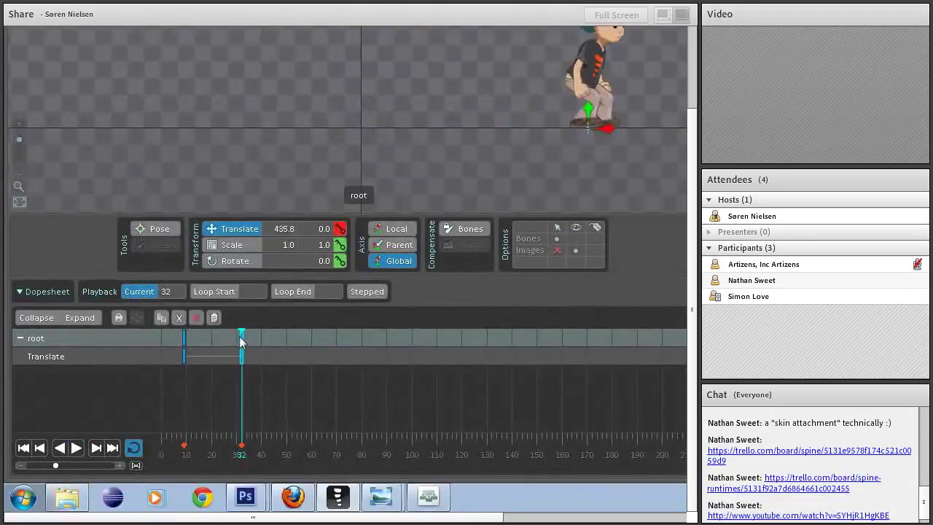
left_click_drag(241, 341, 236, 341)
left_click_drag(168, 459, 236, 478)
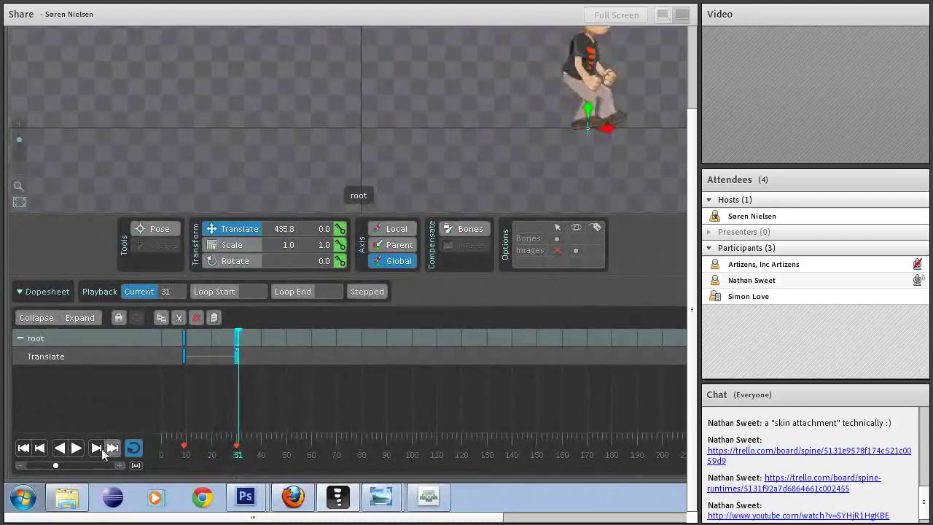
left_click_drag(61, 468, 115, 466)
left_click_drag(222, 356, 202, 353)
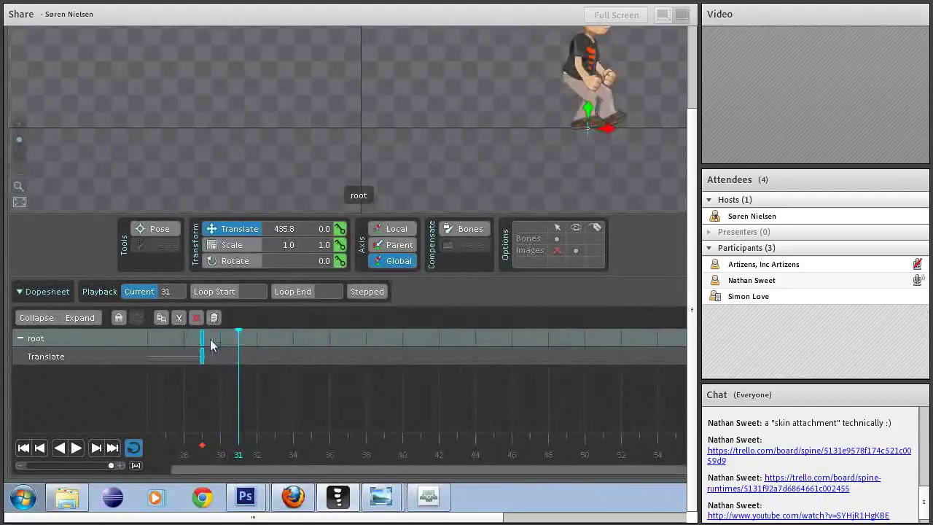
mouse_move(198, 446)
left_mouse_down()
mouse_move(164, 448)
mouse_move(198, 448)
mouse_move(184, 449)
left_mouse_up()
left_click_drag(203, 338, 184, 337)
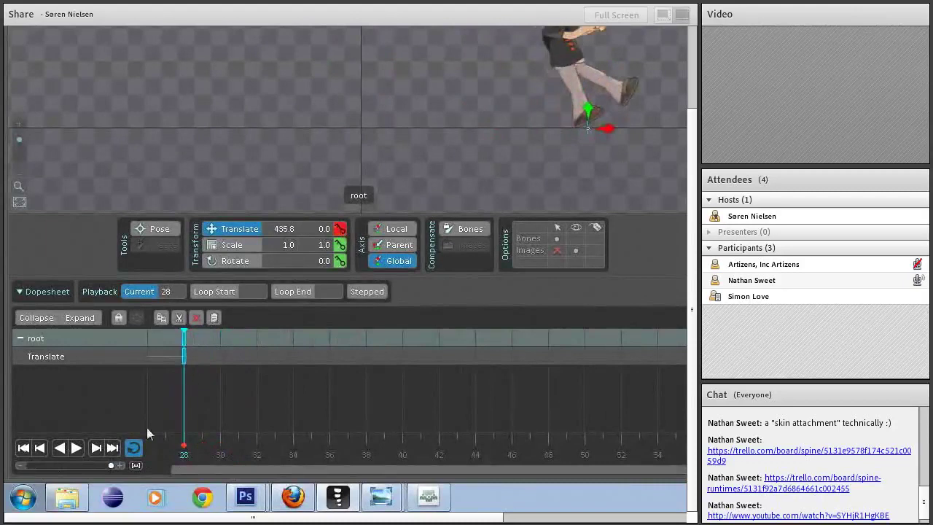
Scrub through the retimed jump to review the root motion, ending at frame 70
left_click(167, 446)
left_click_drag(167, 446, 173, 452)
left_click_drag(204, 454, 307, 456)
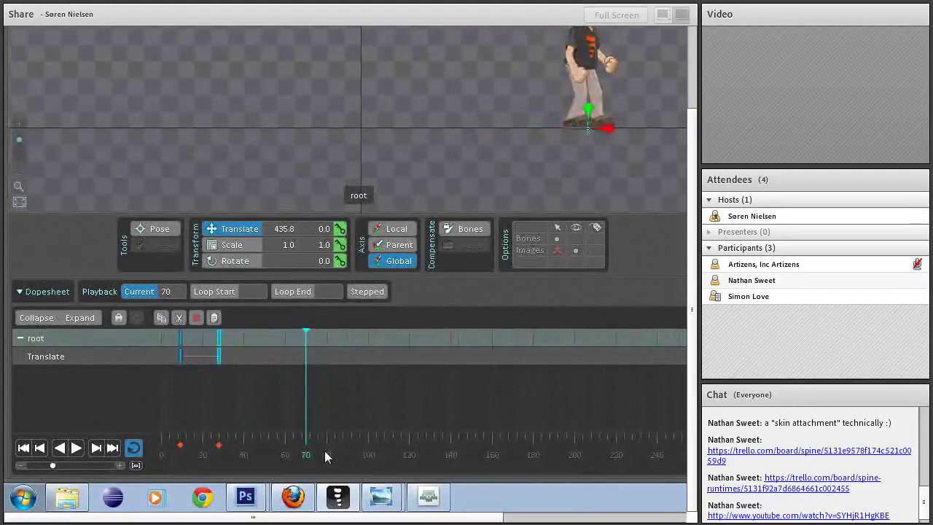